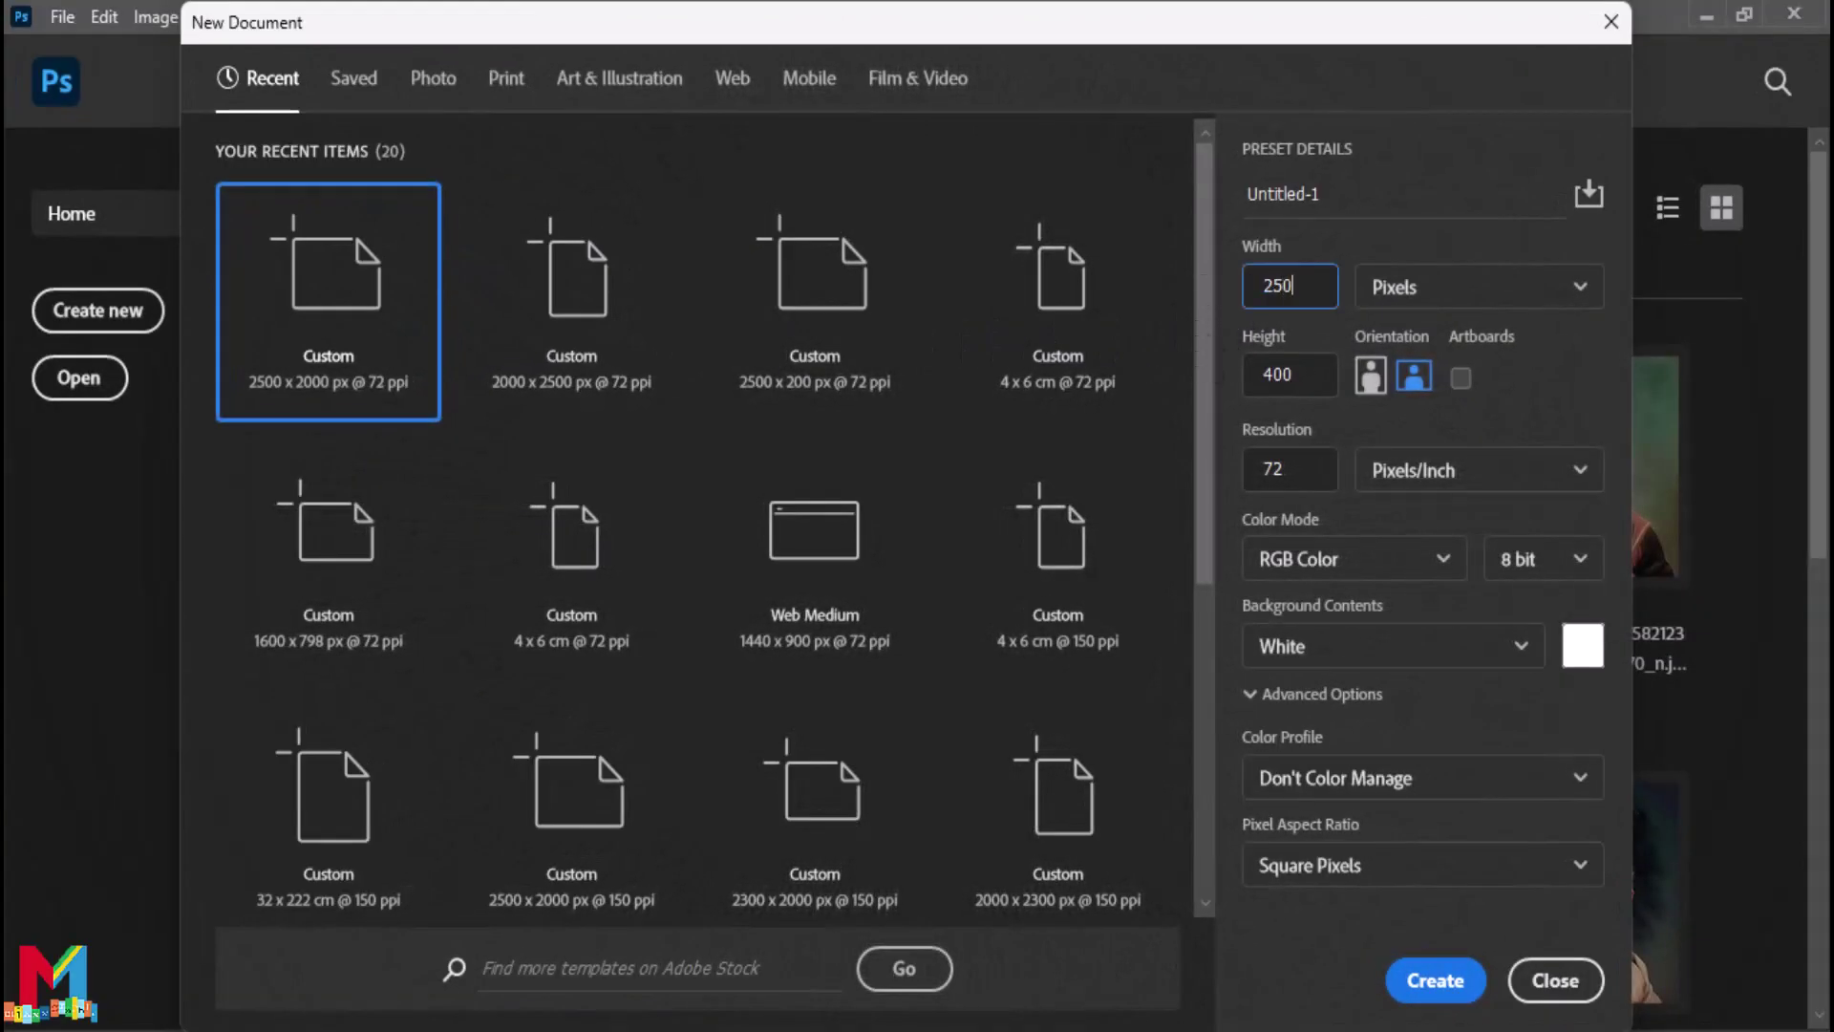
Create a blank 2500×2000 px document, open bbad1b37c3.jpg and unlock its background as Layer 0
key(Tab)
text(2000)
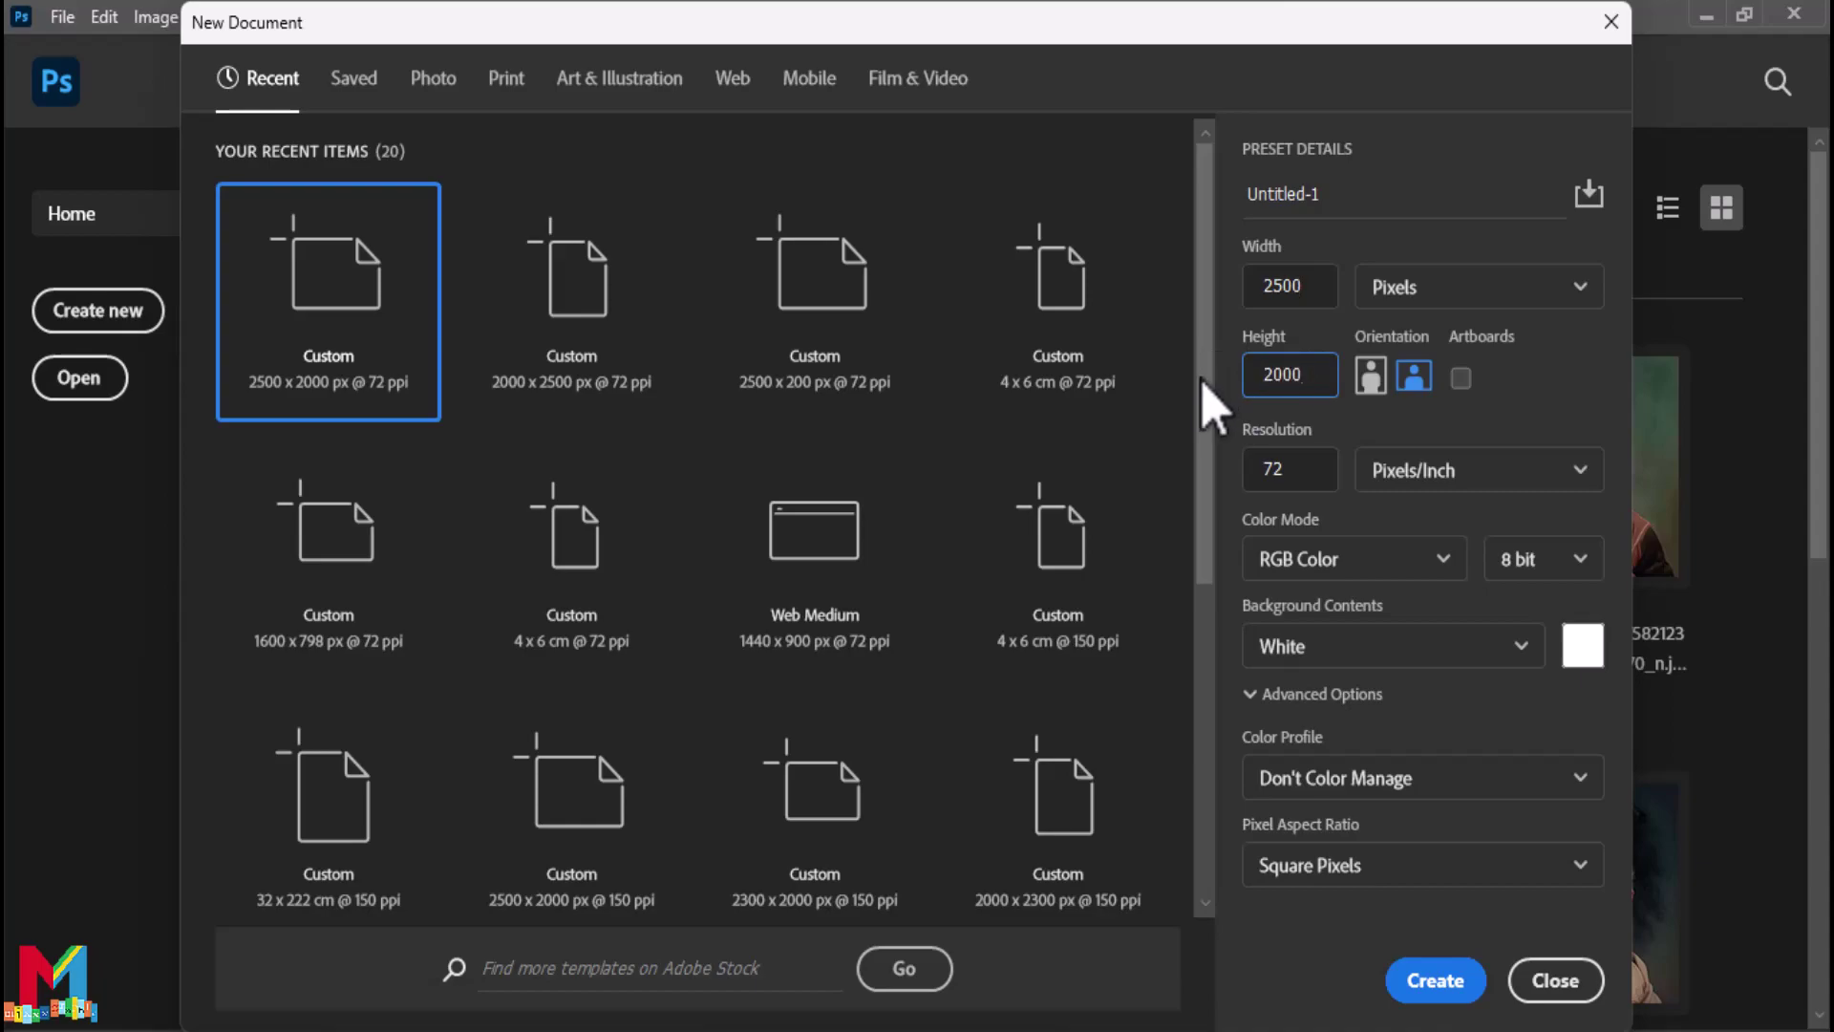
click(1432, 979)
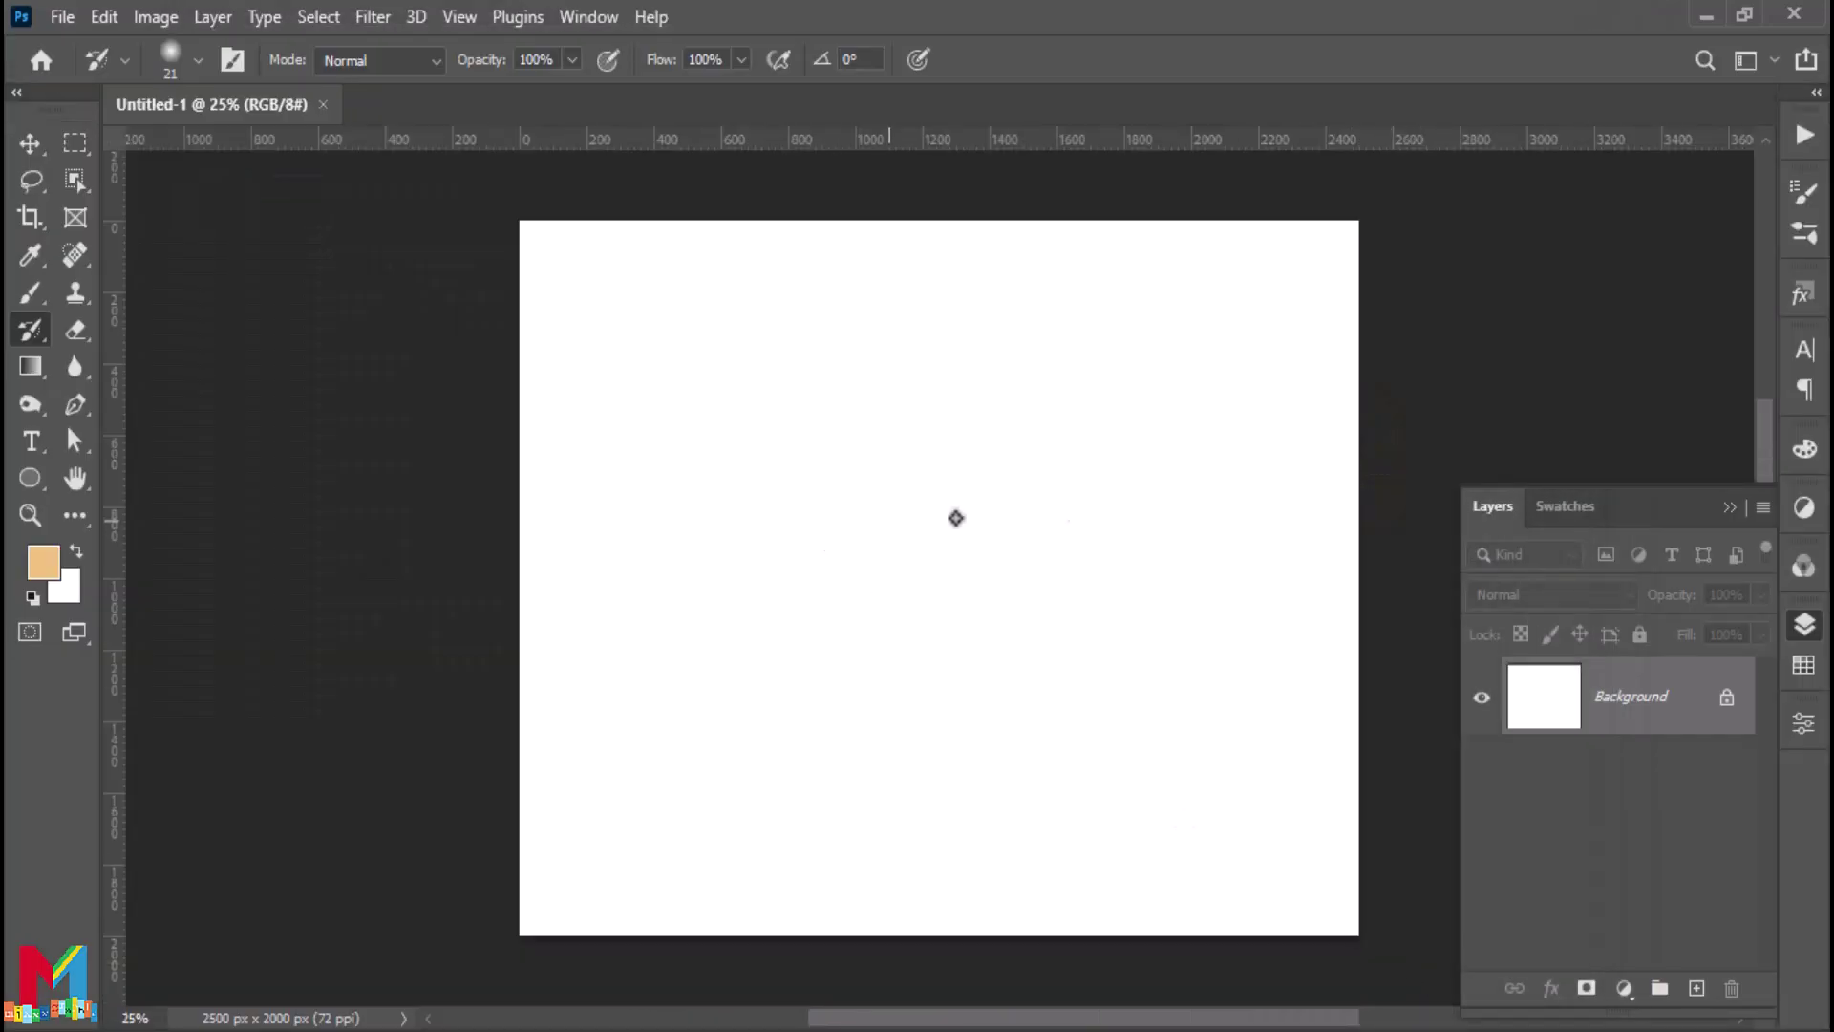
click(62, 16)
click(86, 70)
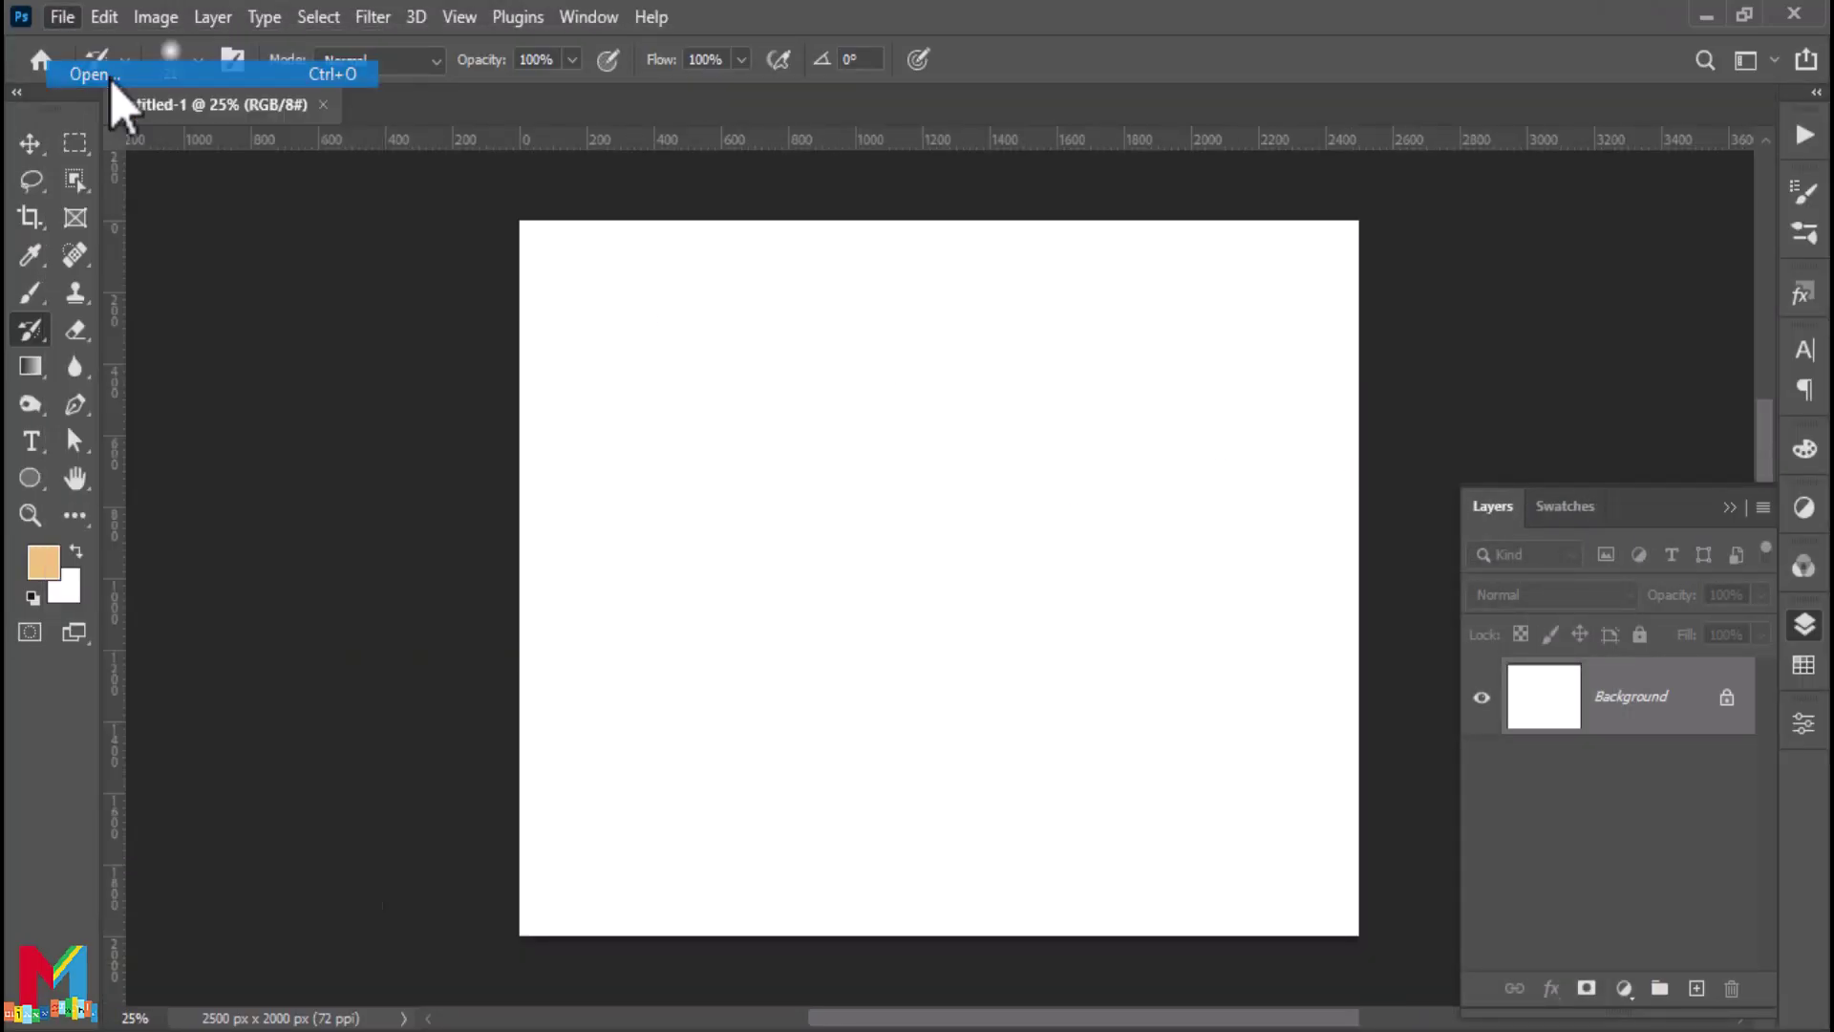
double_click(493, 308)
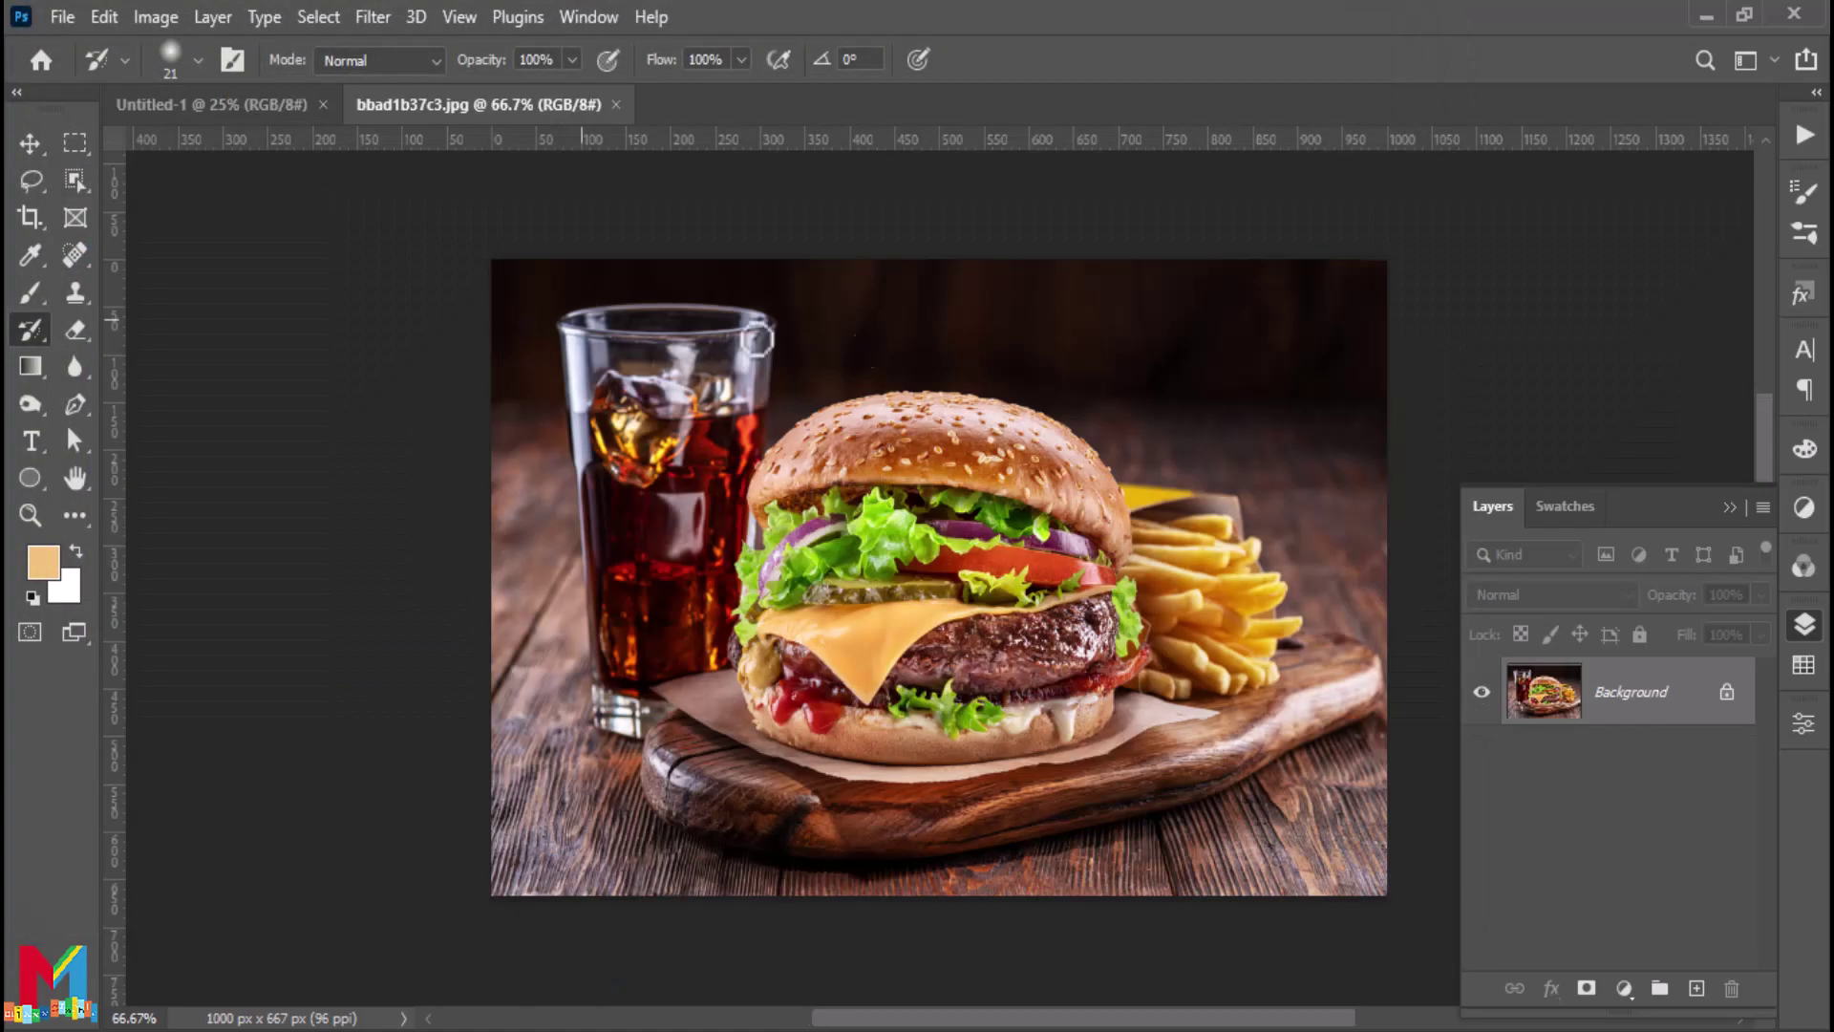
click(1727, 692)
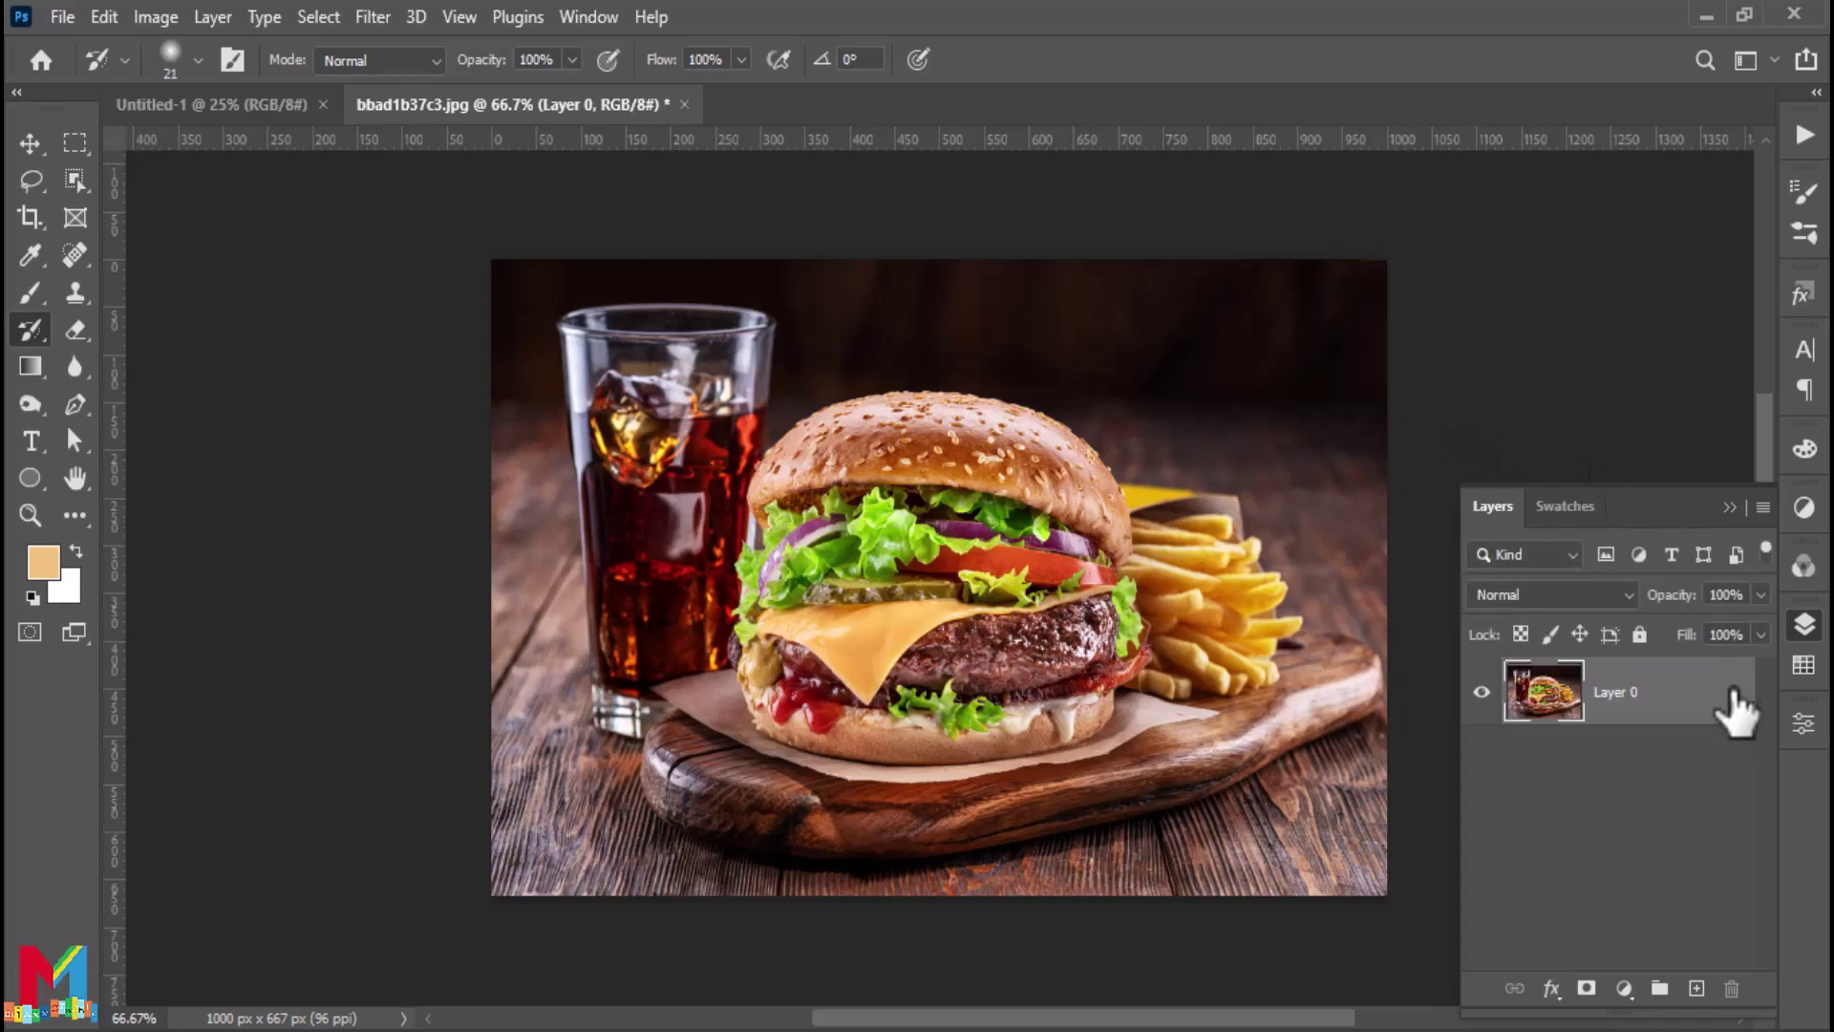
Select the Pen tool in Path mode and zoom the burger photo to 200%
click(1728, 509)
key(ctrl+1)
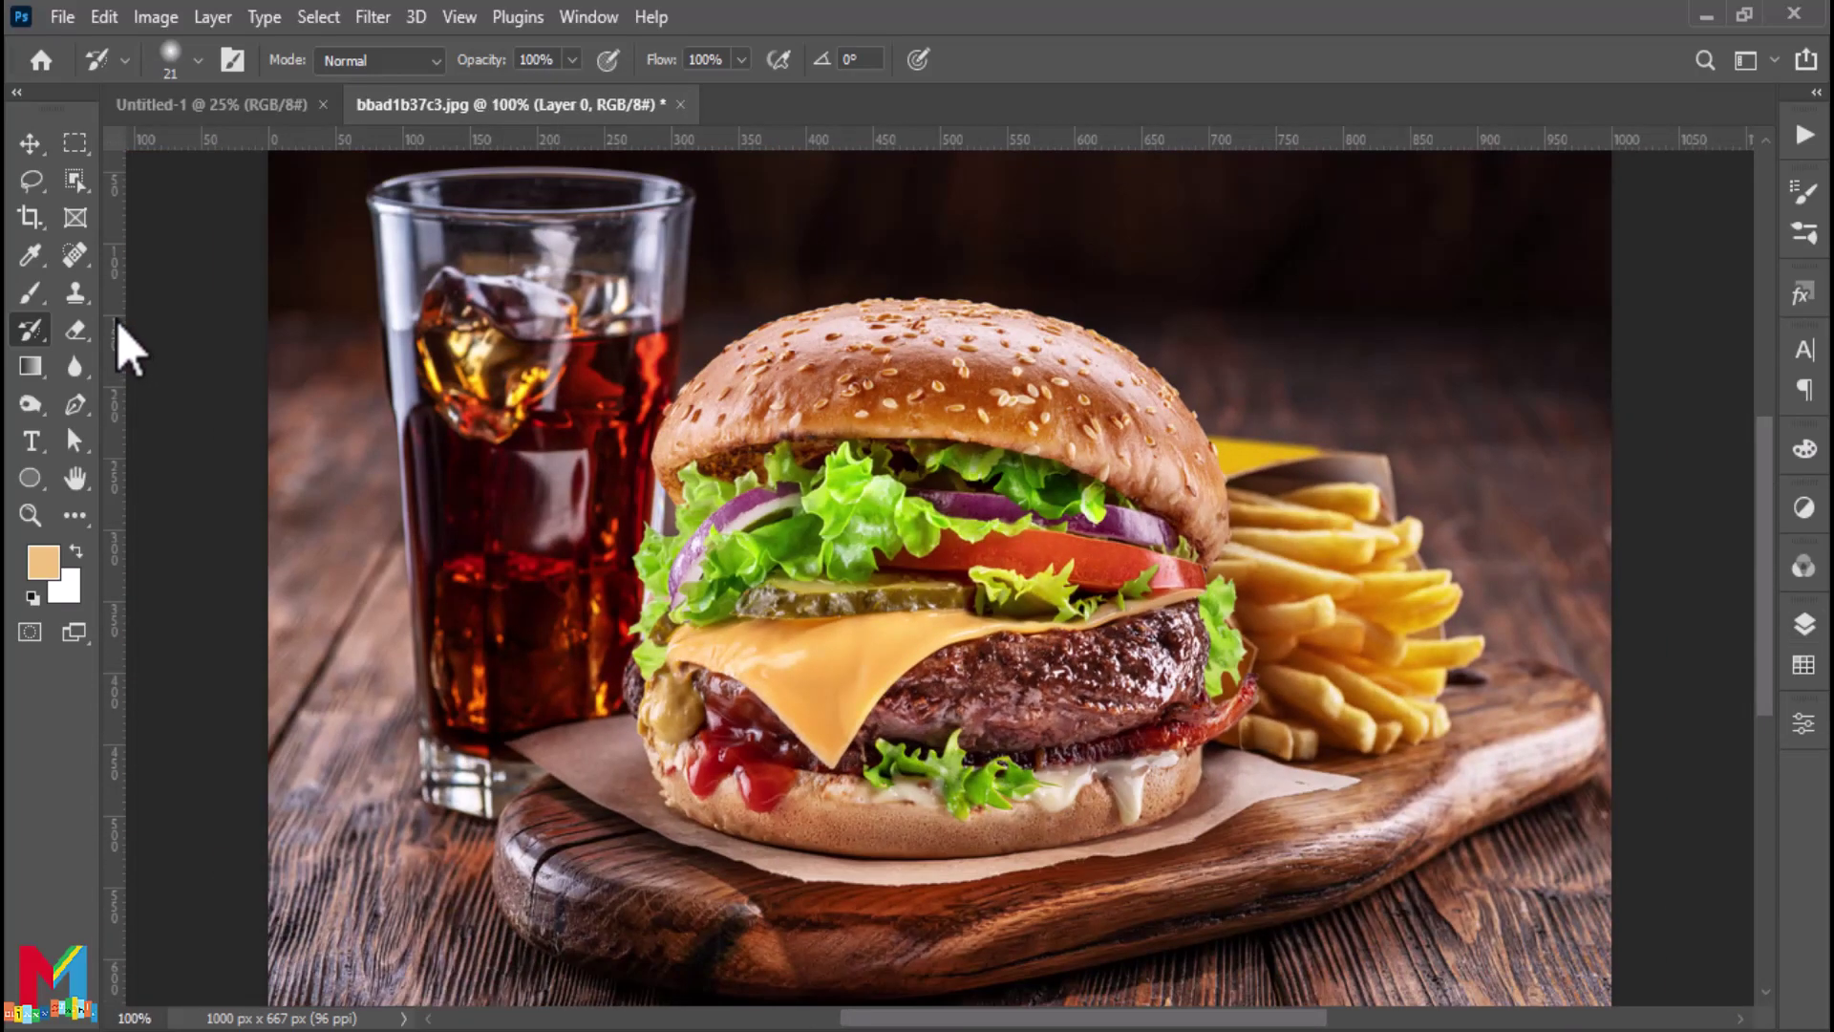
click(76, 405)
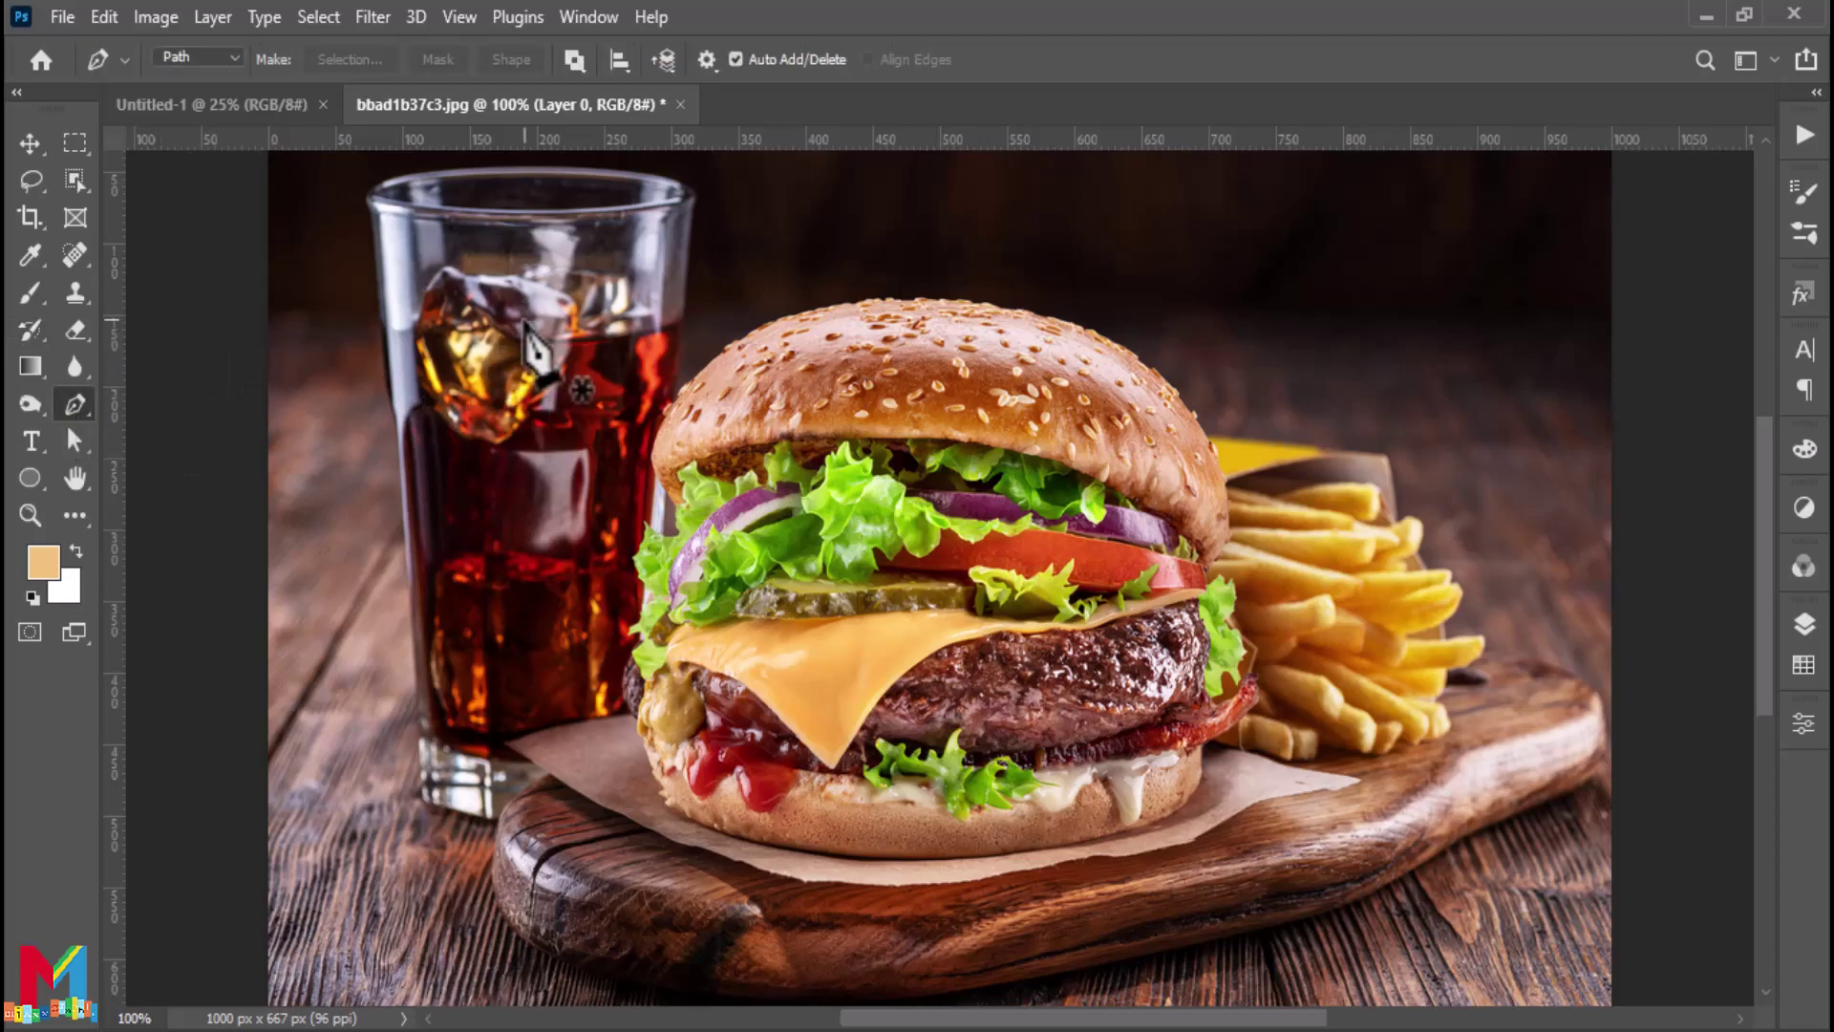
click(231, 63)
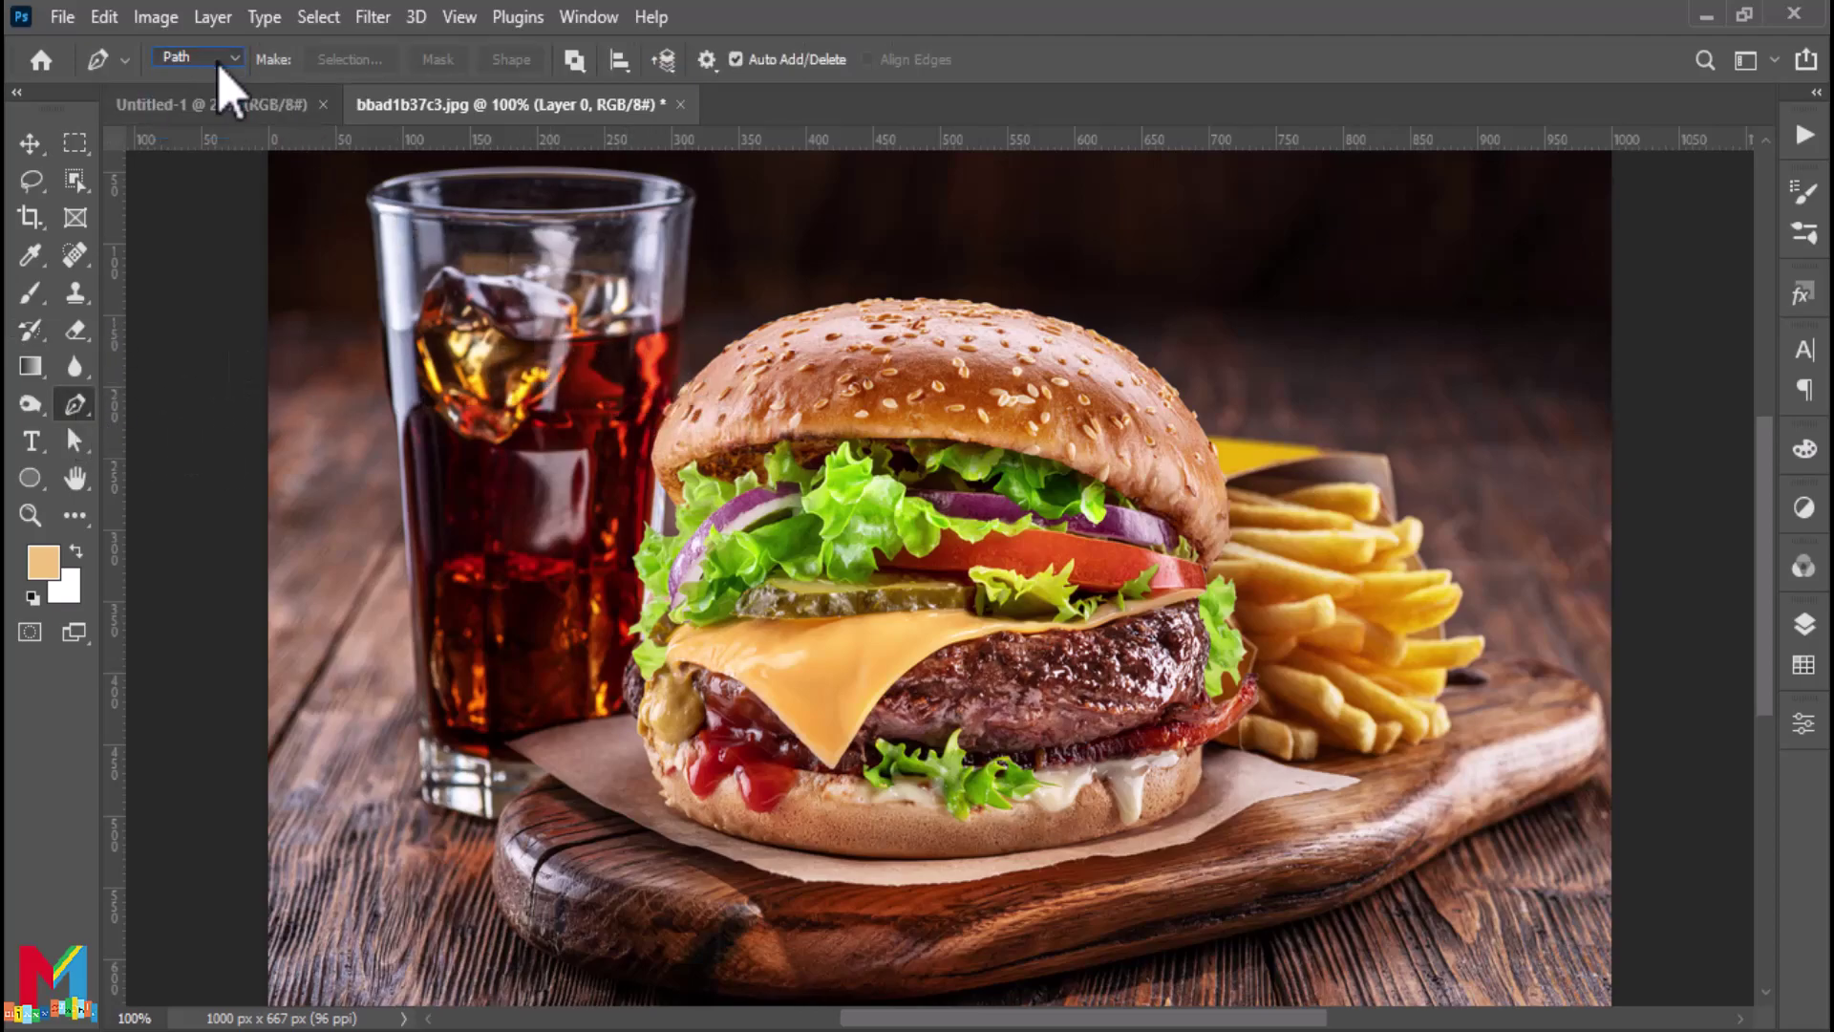
key(ctrl+plus)
Trace the path along the top and right side of the bun
click(604, 454)
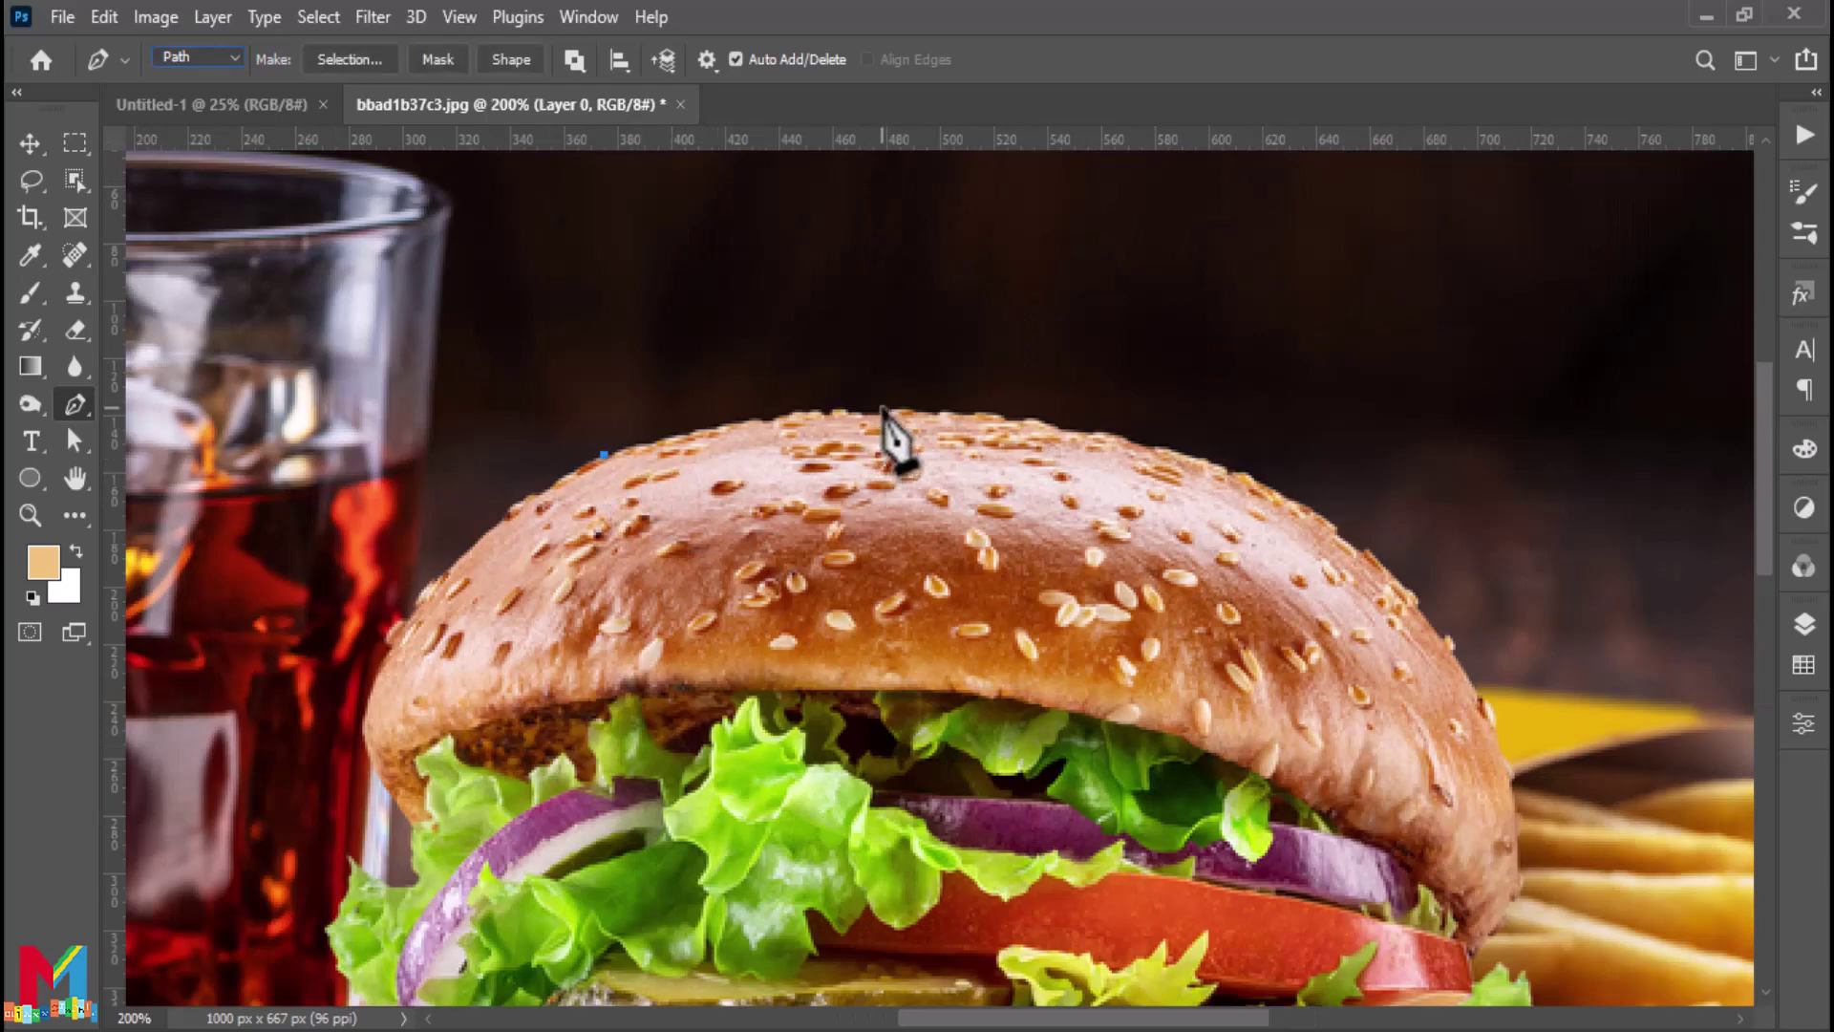
mouse_move(884, 408)
mouse_down()
mouse_move(935, 423)
mouse_move(881, 423)
mouse_up()
click(1013, 418)
drag(1200, 461, 1240, 475)
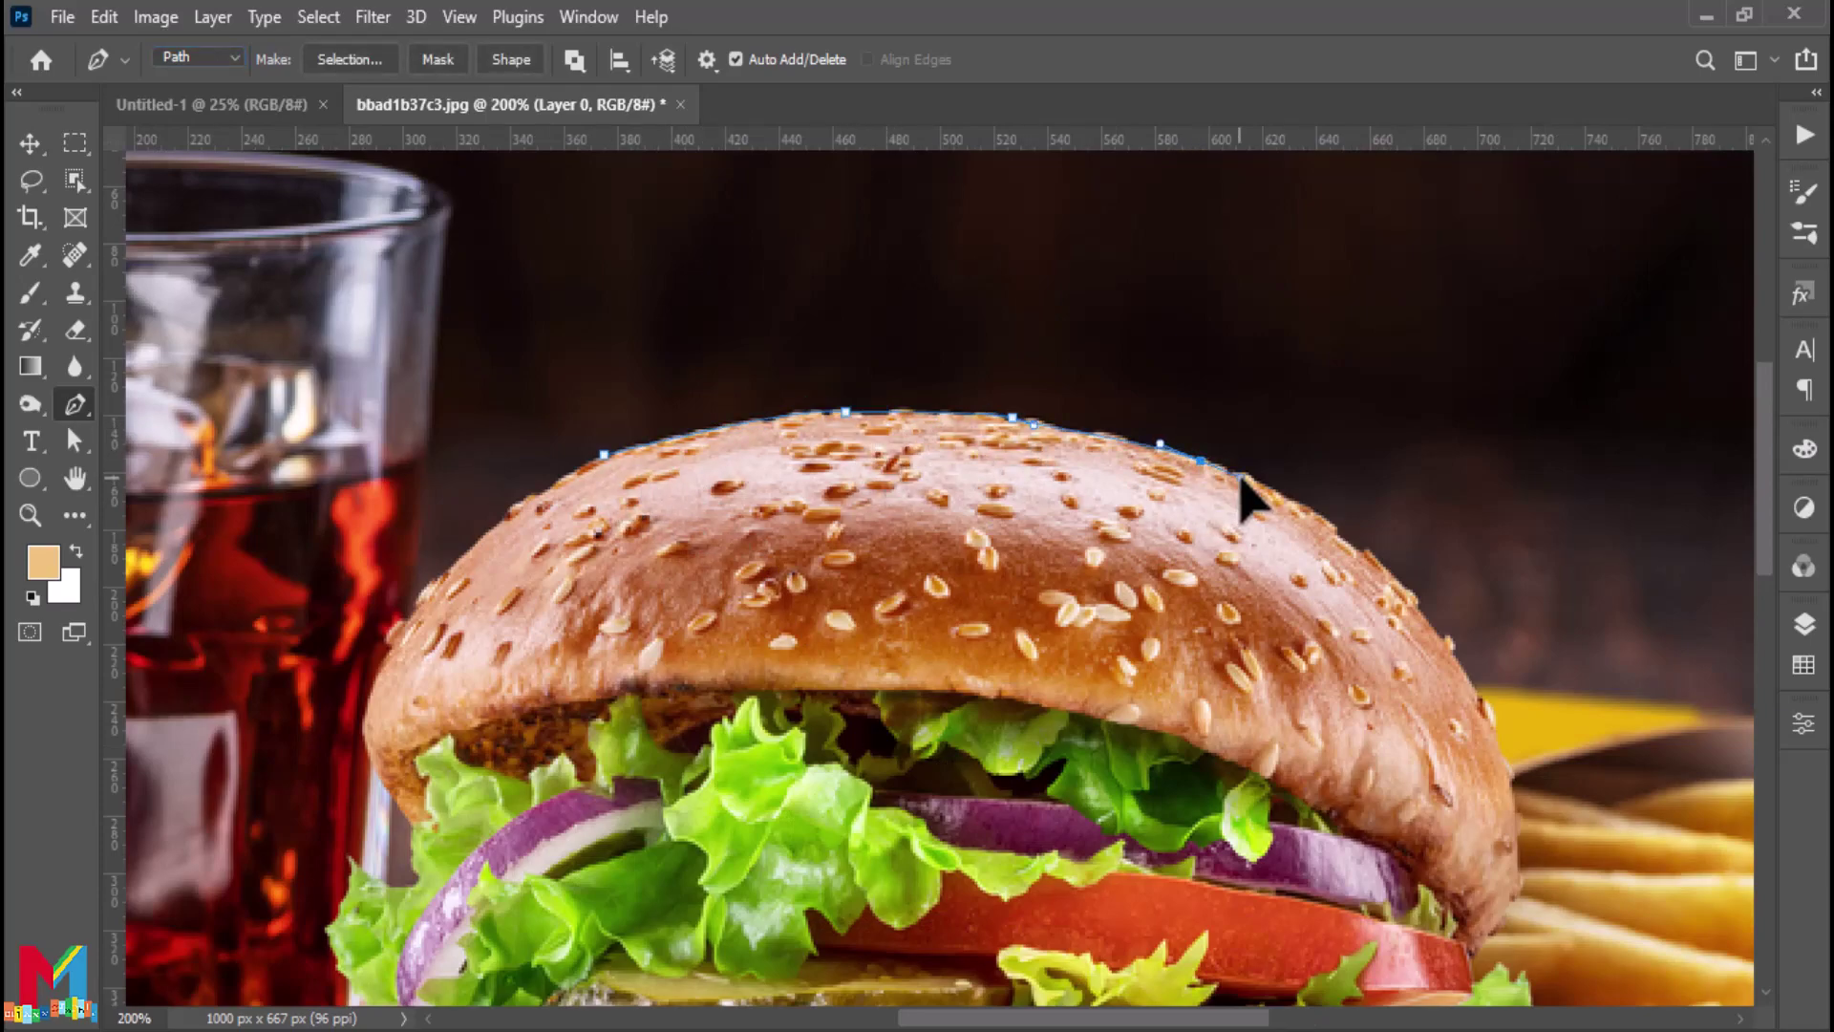
mouse_move(1349, 563)
mouse_down()
mouse_move(983, 450)
mouse_move(1111, 602)
mouse_up()
click(998, 415)
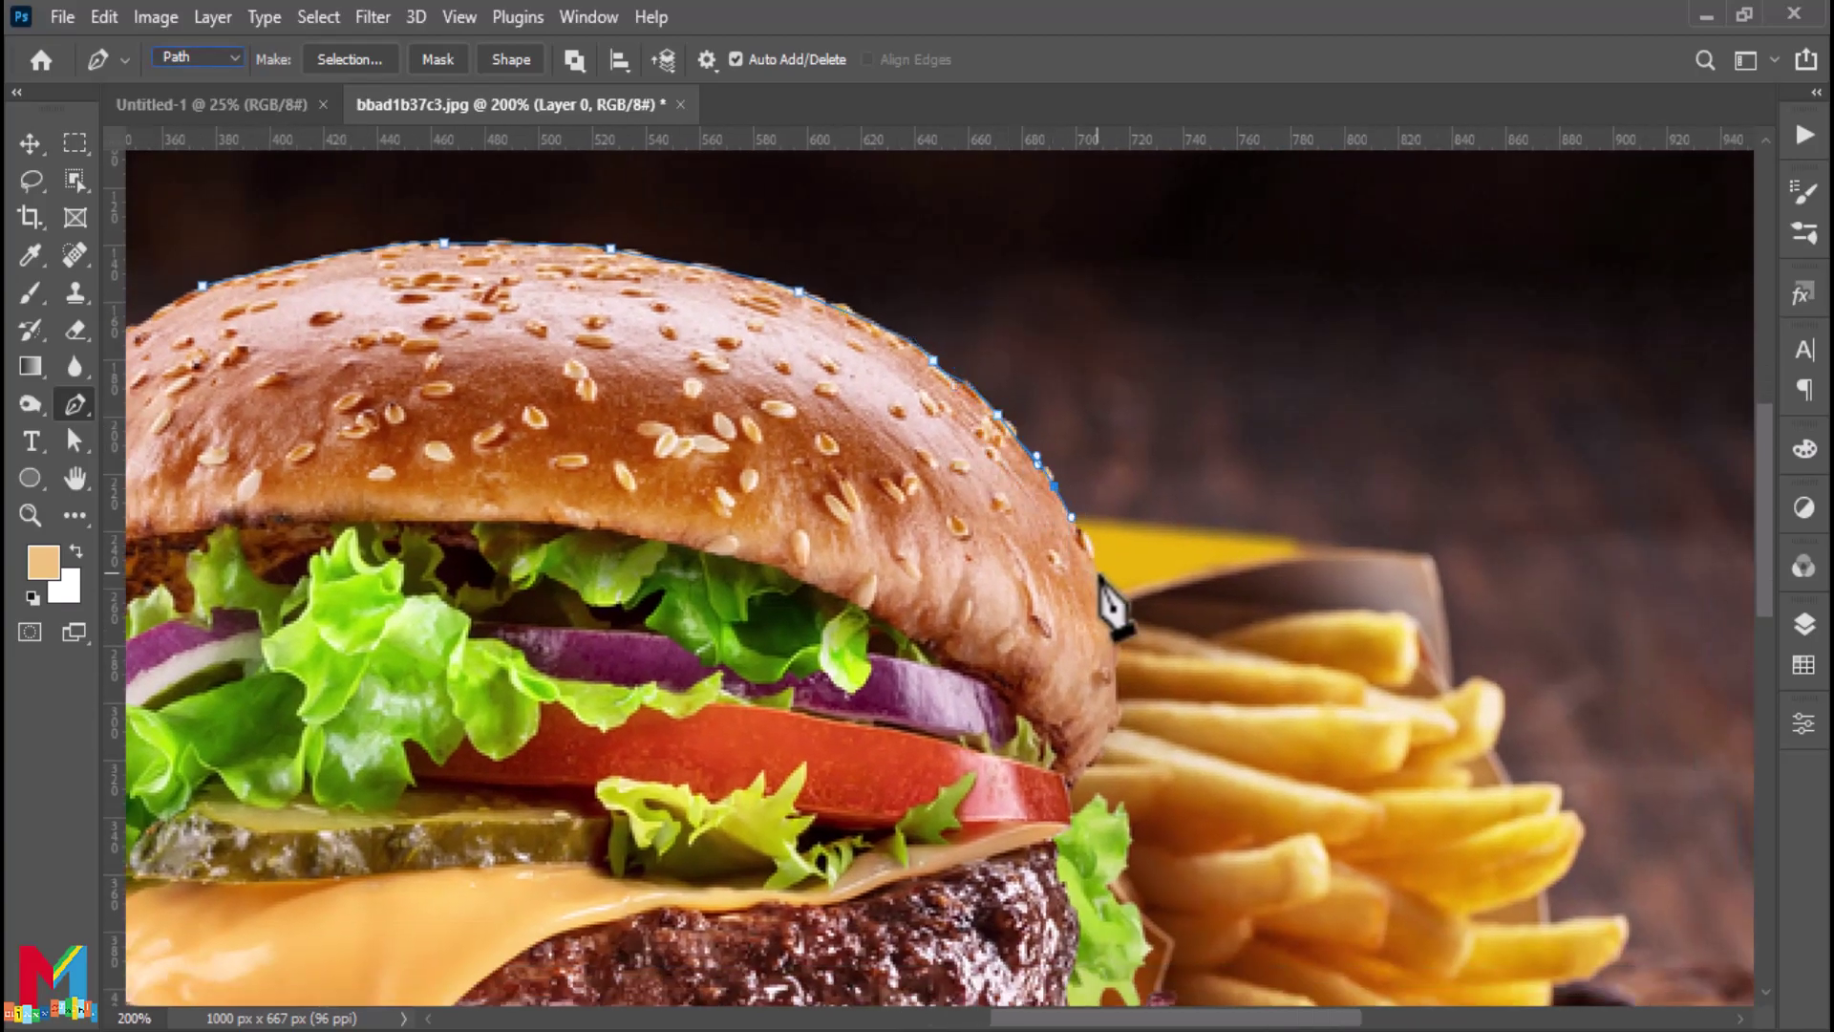
Continue the path around the fries box, fry tips and lower fries
click(1429, 558)
drag(1445, 616, 1134, 459)
click(1143, 525)
click(1172, 519)
click(1192, 551)
click(1178, 597)
click(1202, 627)
click(1244, 632)
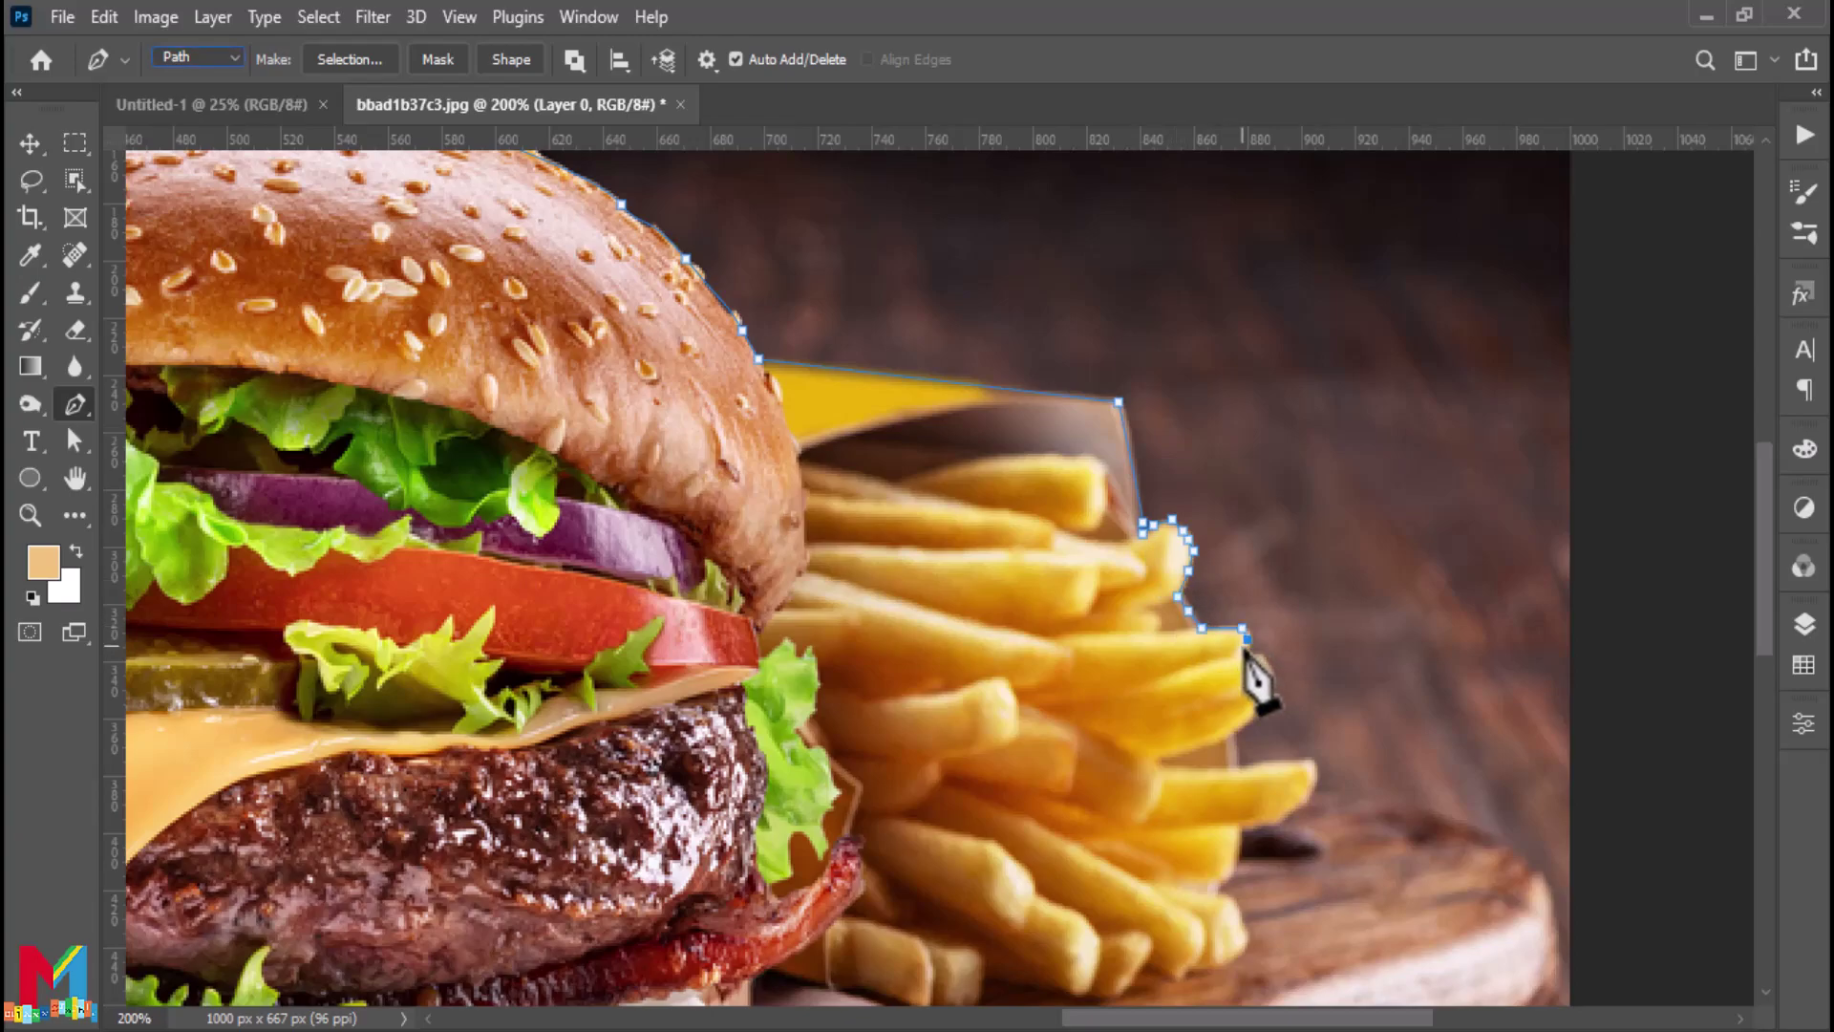
drag(1228, 735, 1088, 536)
click(1098, 571)
click(1171, 564)
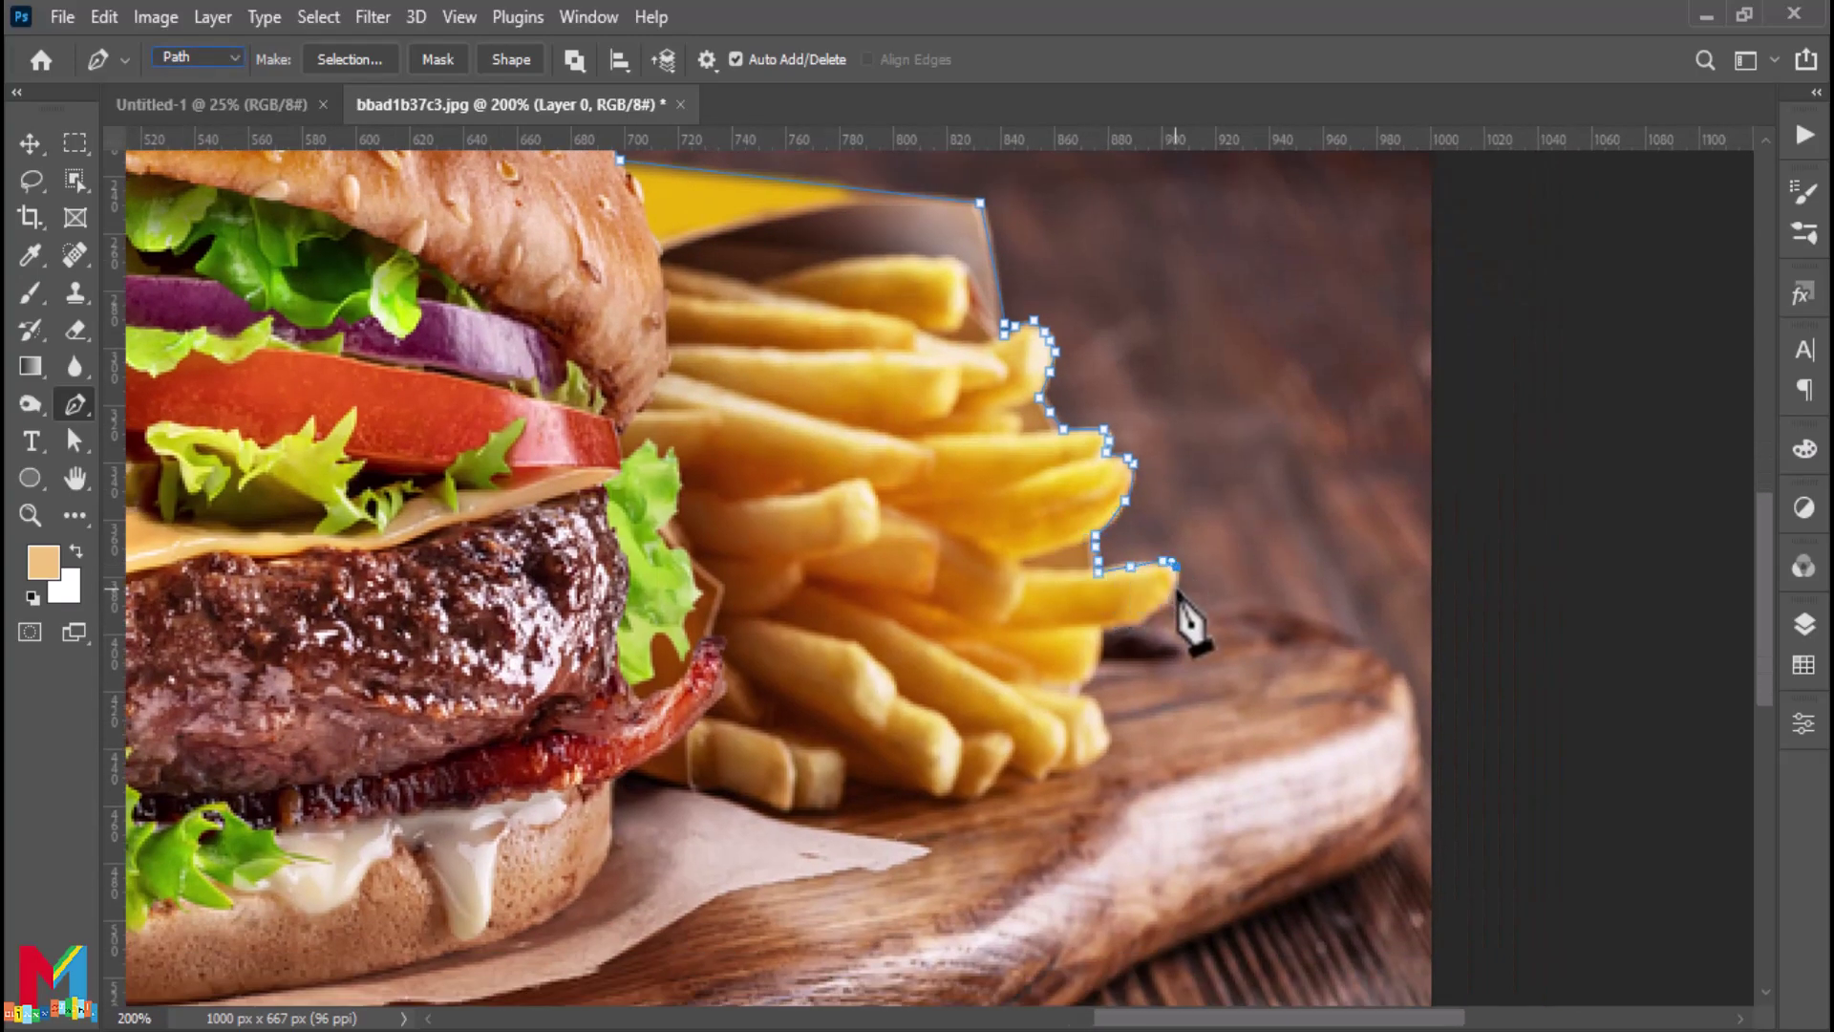
Curve the path onto the board and down its right edge
drag(1424, 823, 1289, 689)
click(1266, 542)
click(1287, 665)
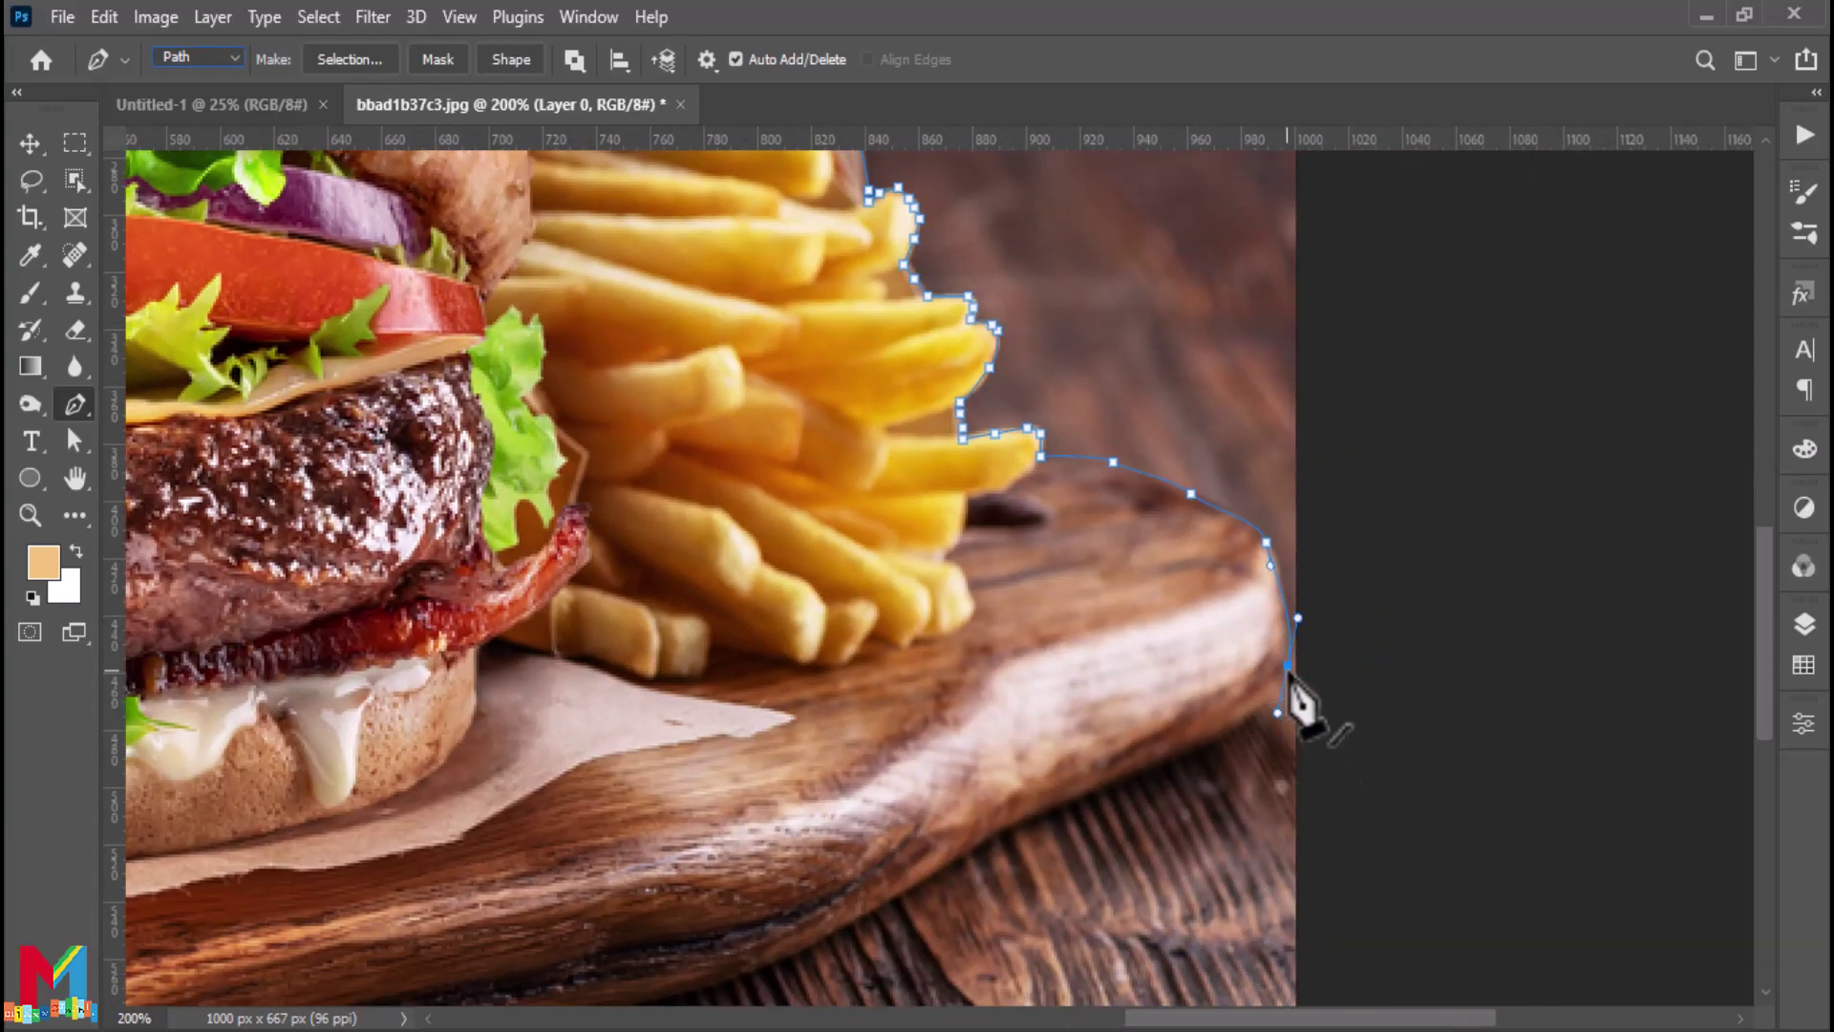
click(1285, 702)
drag(998, 837, 977, 838)
scroll(969, 764, down, 5)
scroll(1051, 697, left, 5)
click(1242, 638)
drag(1107, 686, 1055, 714)
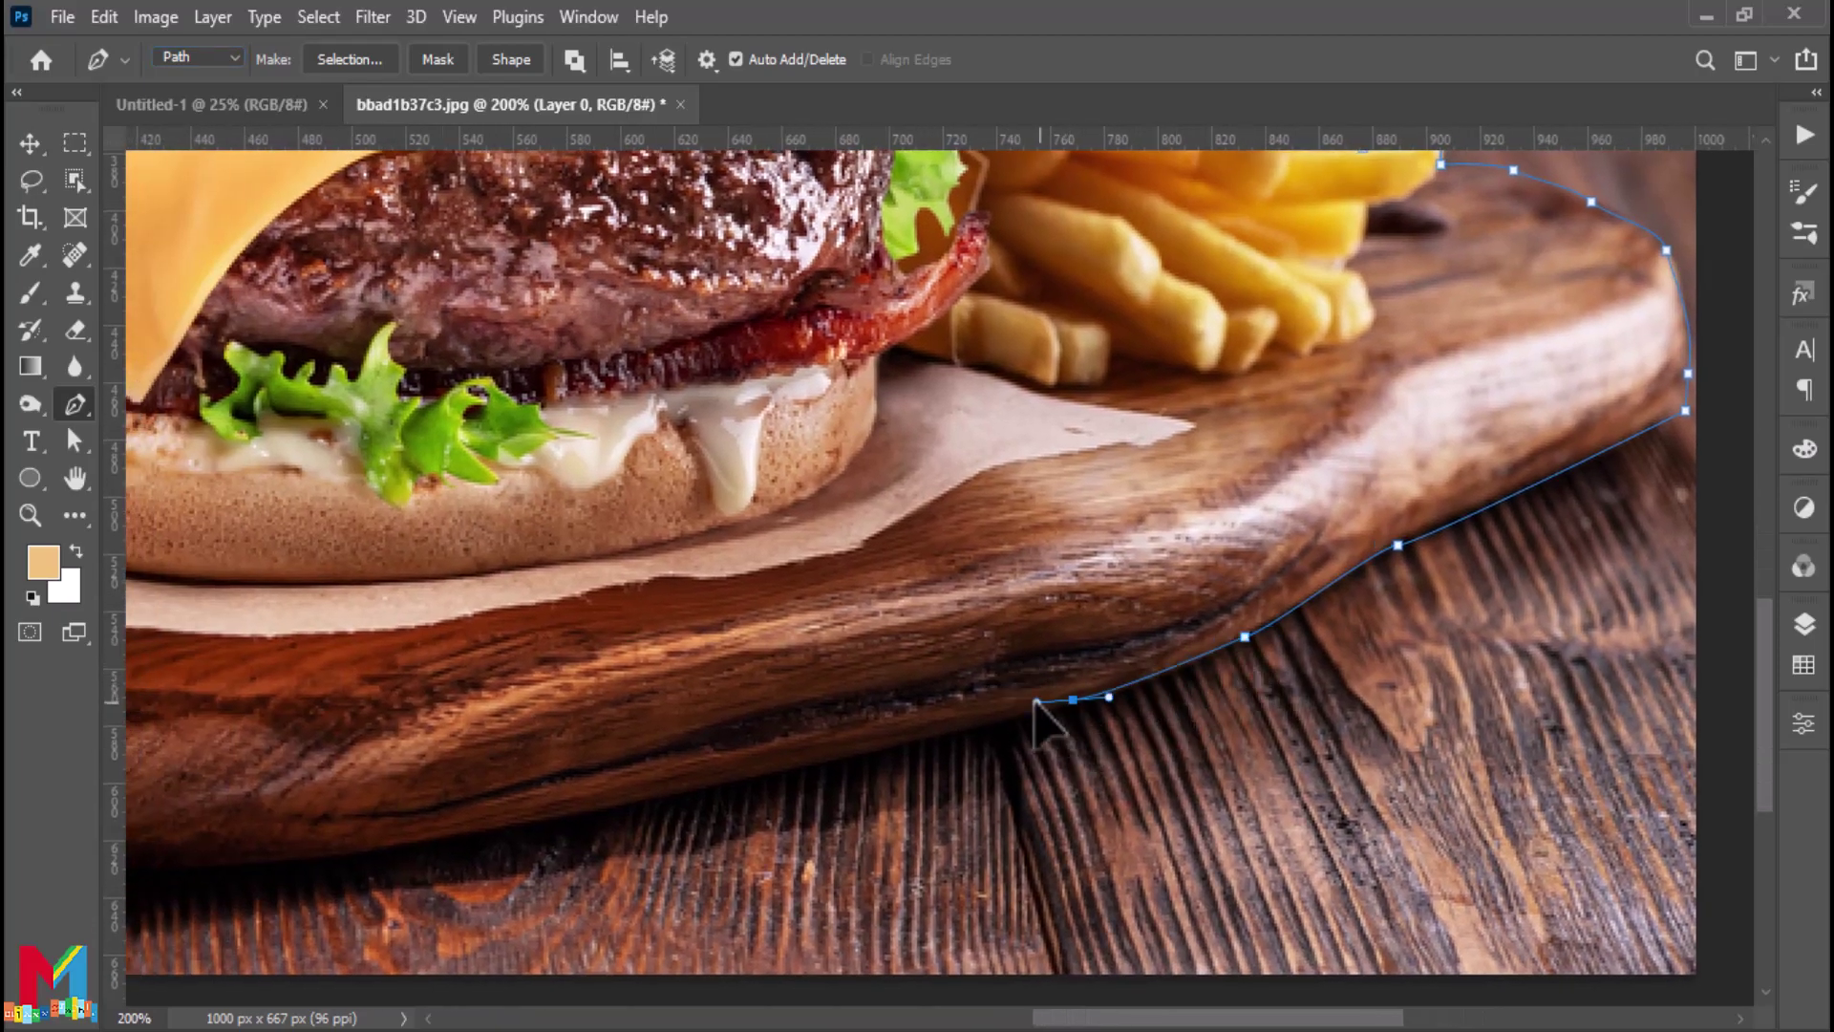
scroll(1056, 716, left, 3)
Trace the path along the board's bottom edge to its rounded left end
click(941, 726)
scroll(941, 730, left, 5)
click(793, 810)
scroll(793, 812, left, 5)
click(817, 831)
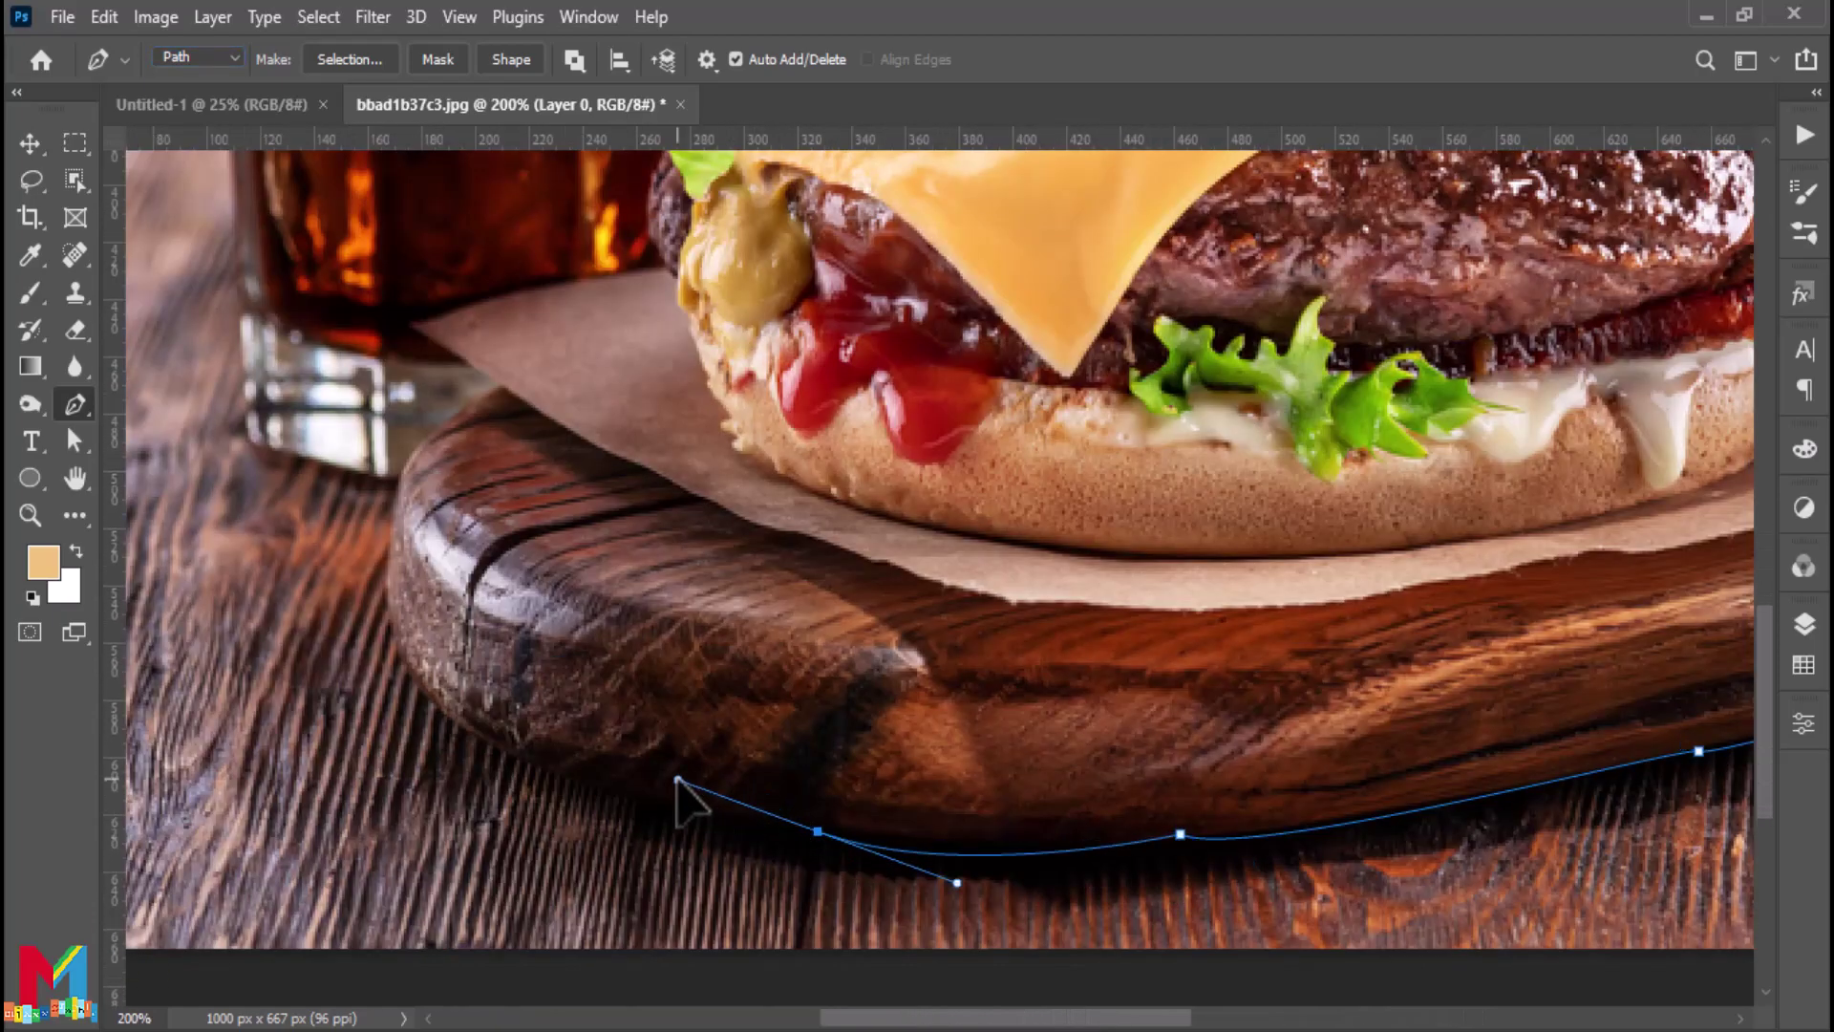
click(554, 772)
mouse_move(450, 635)
mouse_down()
mouse_move(655, 737)
mouse_move(596, 654)
mouse_move(617, 599)
mouse_up()
Bring the path back up the lettuce edge and zoom out to view the whole outline
scroll(698, 732, up, 3)
drag(764, 712, 812, 698)
scroll(781, 754, up, 2)
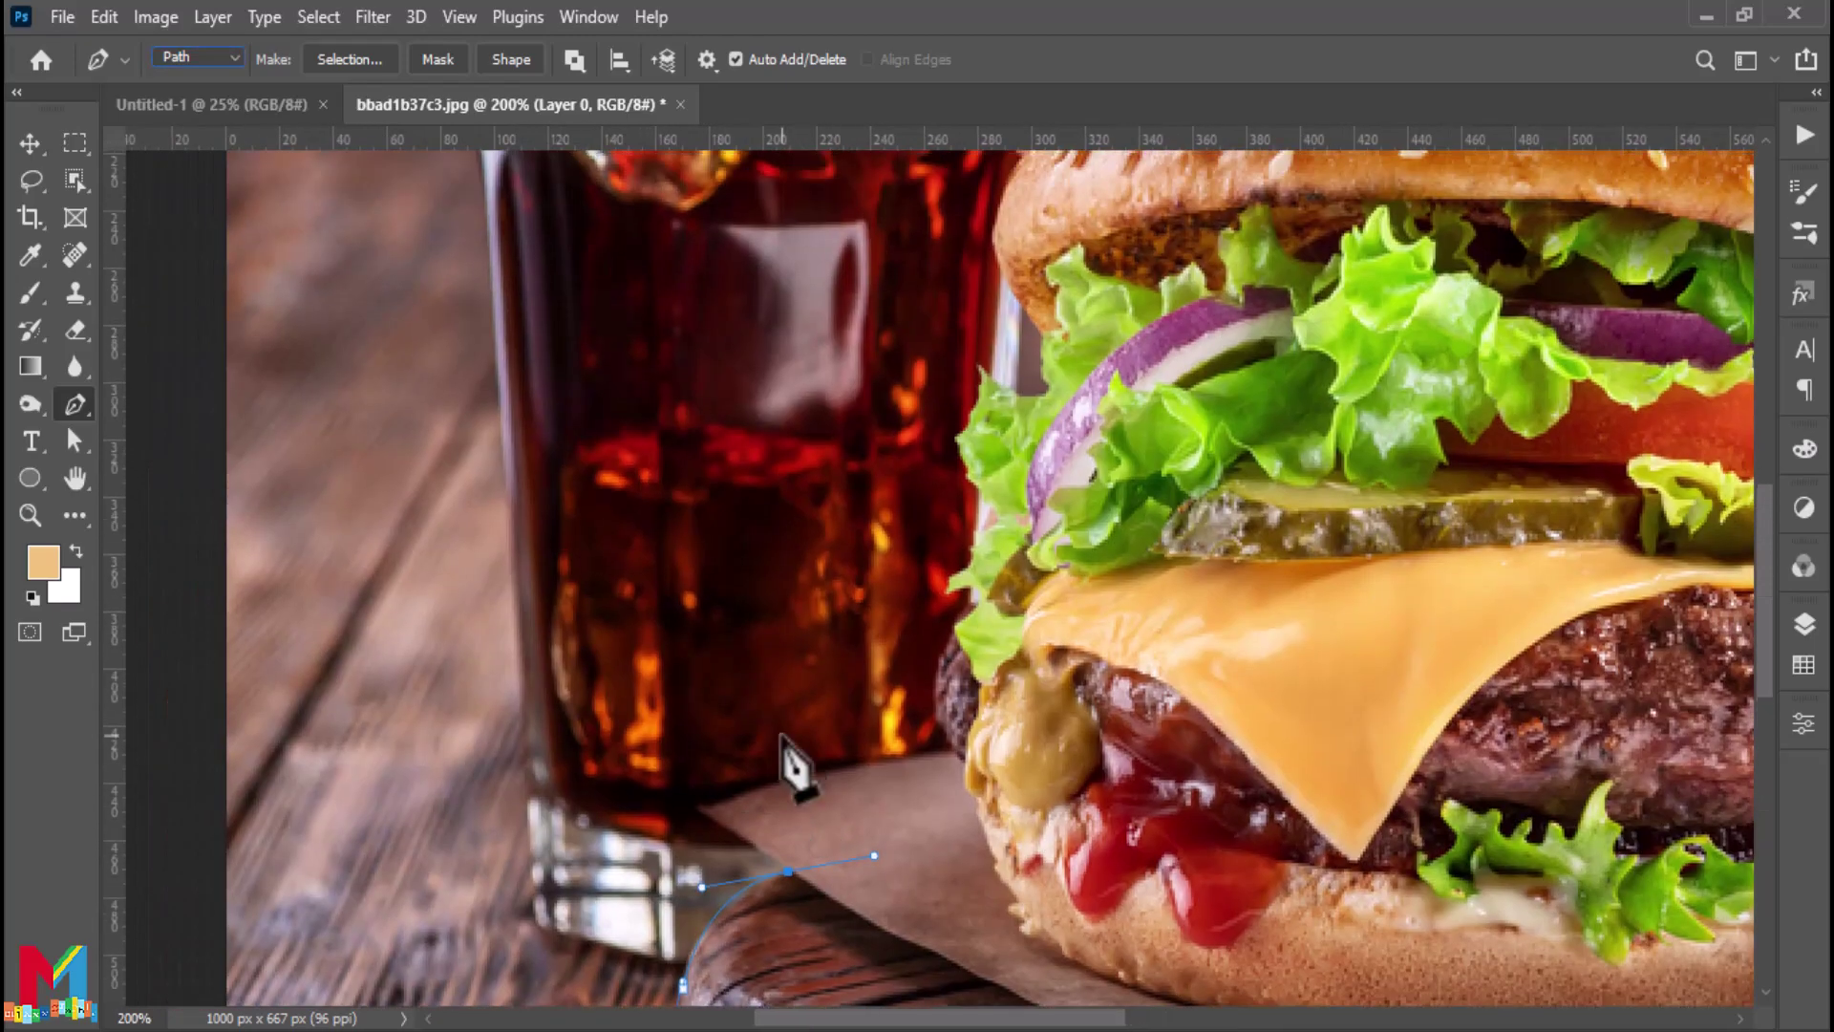
click(948, 749)
mouse_move(1000, 764)
mouse_down()
mouse_move(945, 673)
mouse_move(993, 401)
mouse_move(994, 222)
mouse_up()
scroll(1013, 633, up, 6)
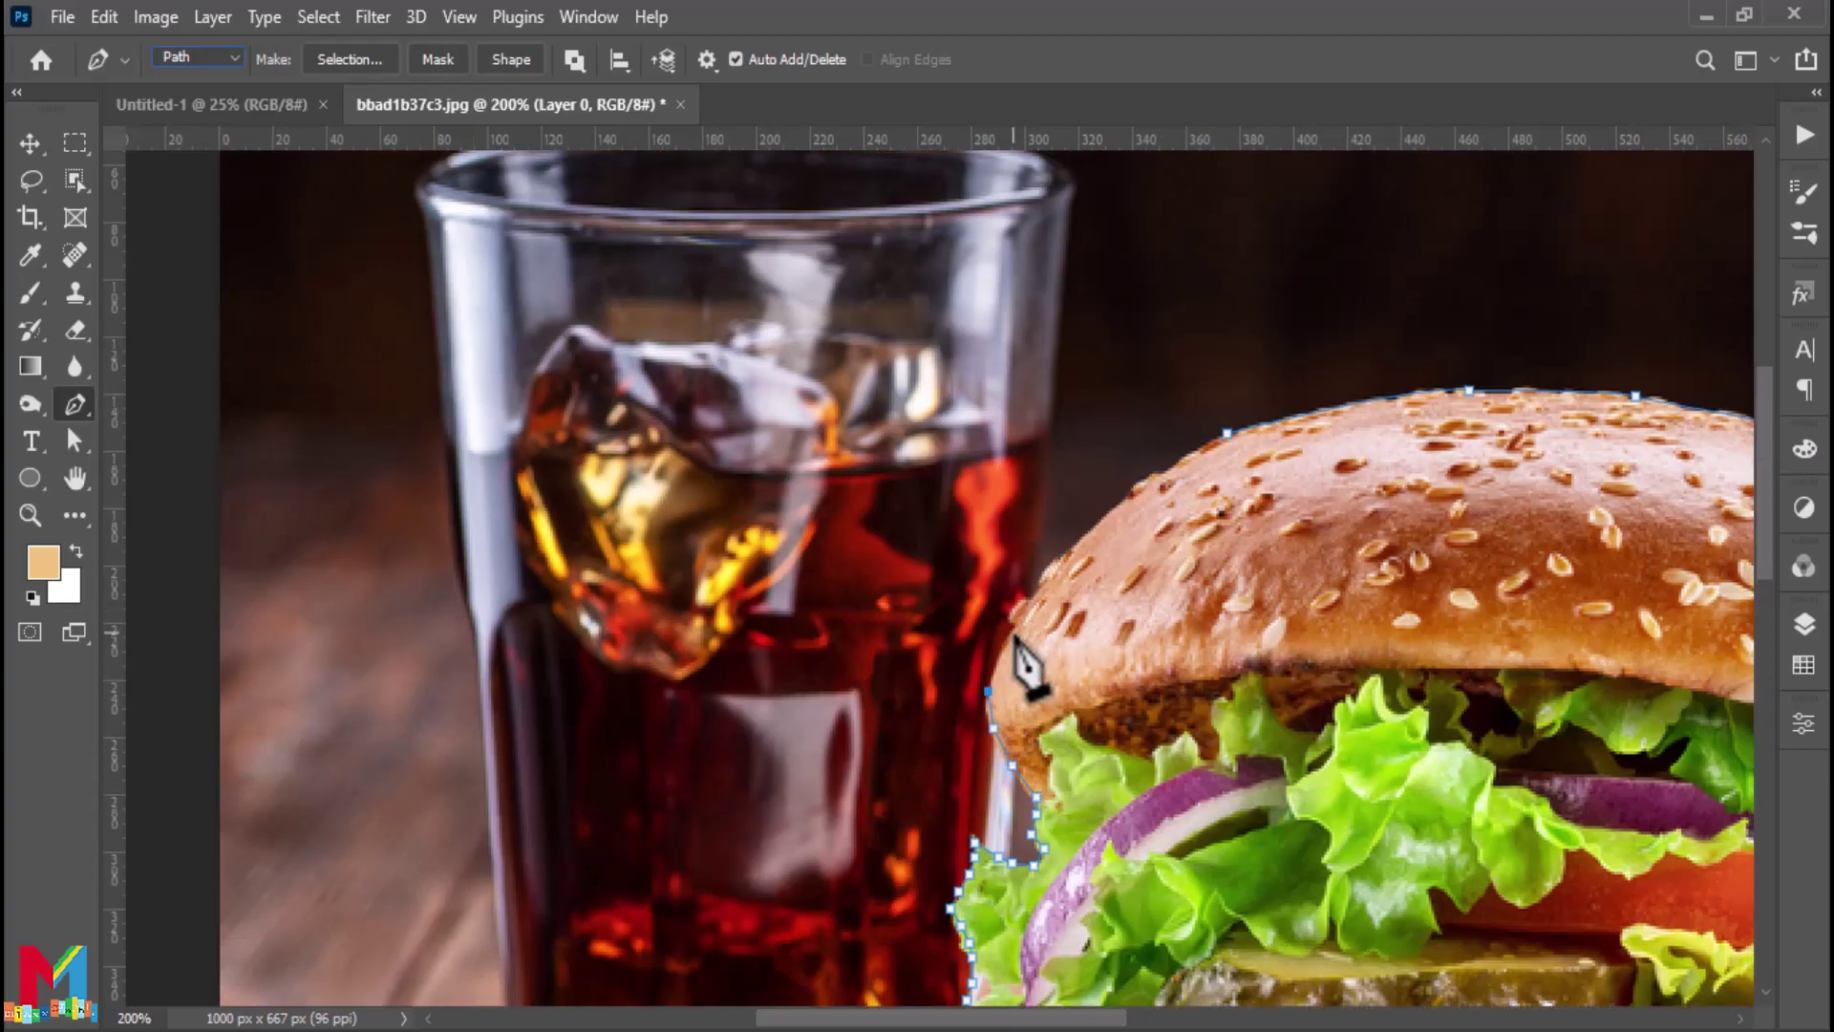
key(ctrl+minus)
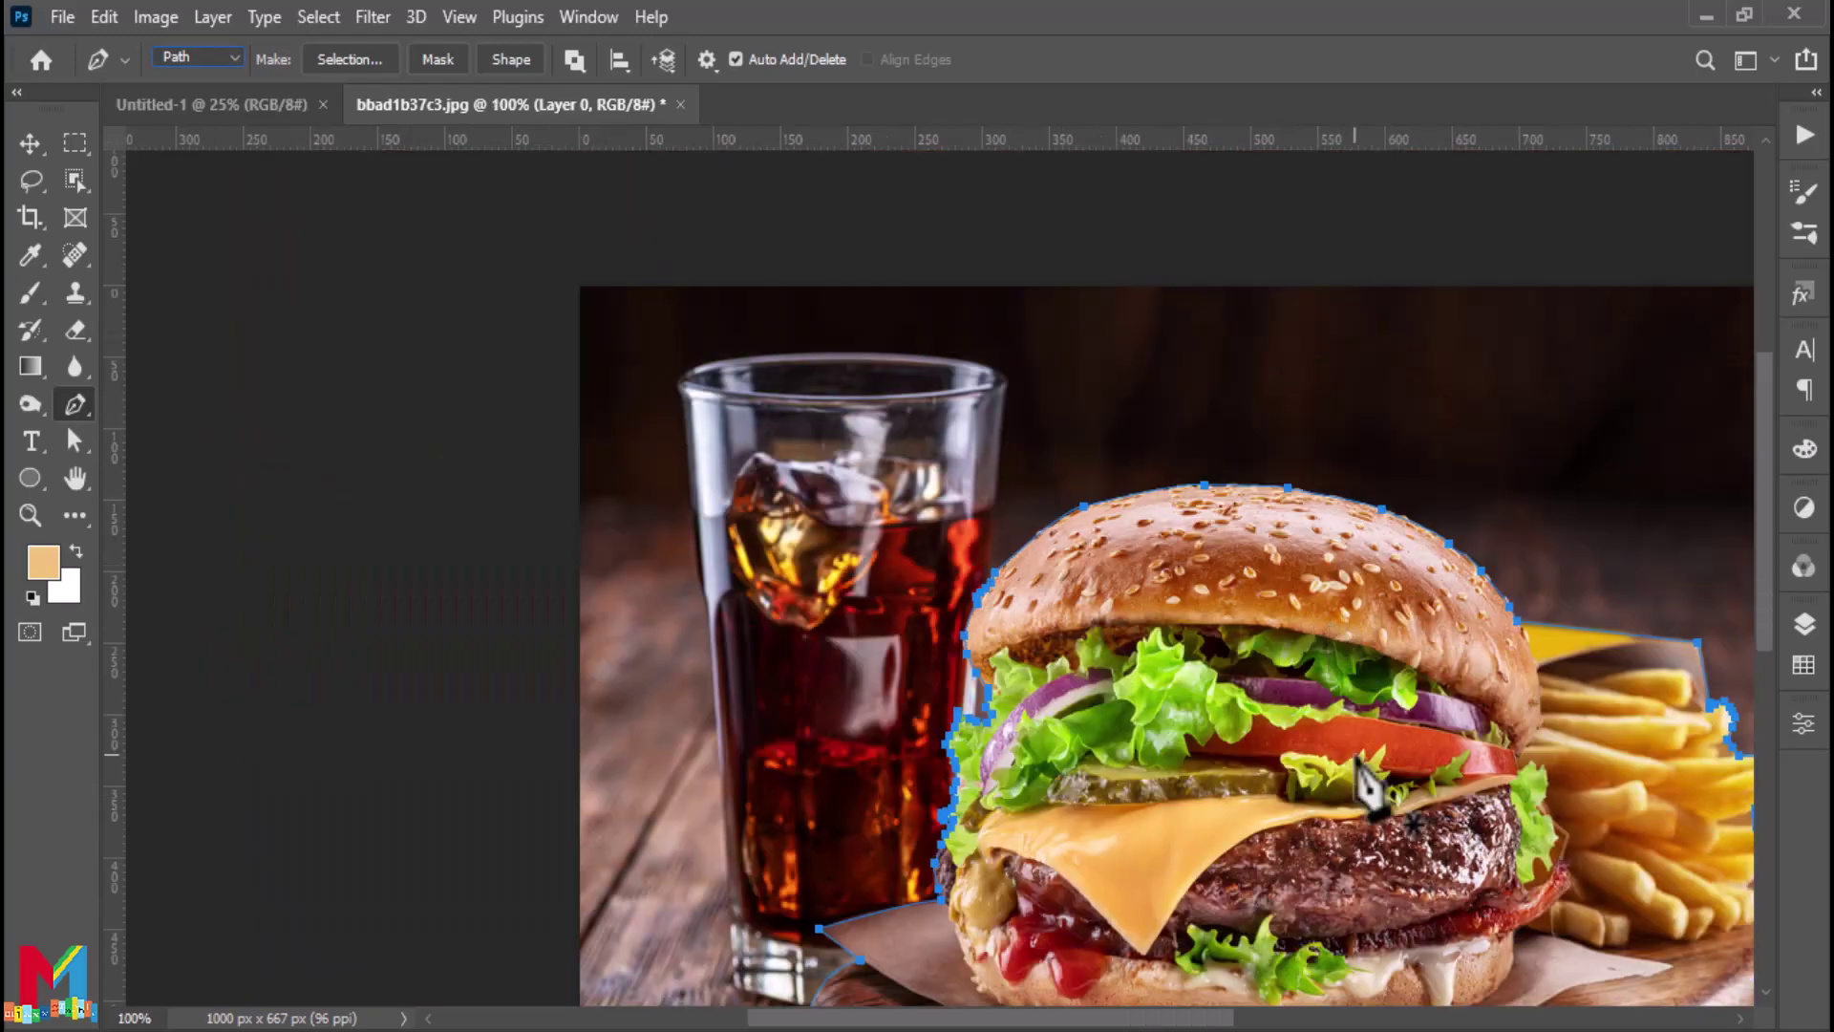
Load the path as a selection and add a layer mask hiding the background
key(ctrl+Return)
key(F7)
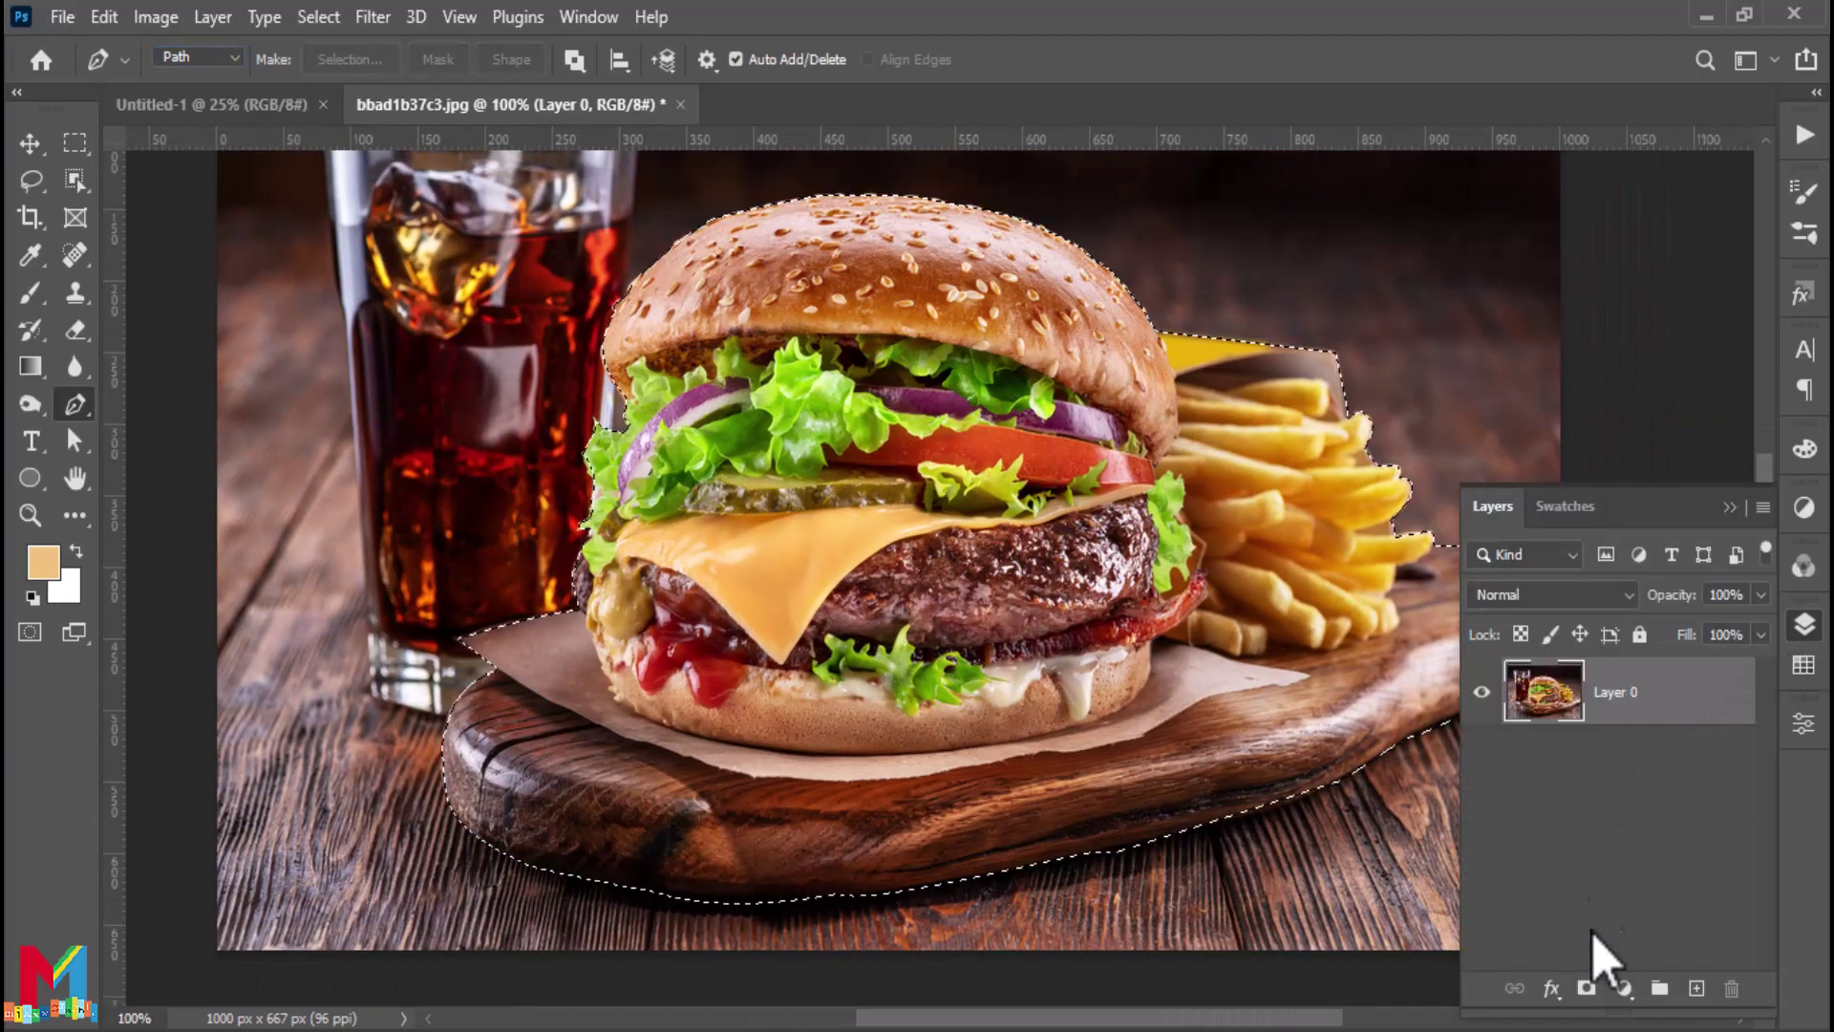
click(1586, 989)
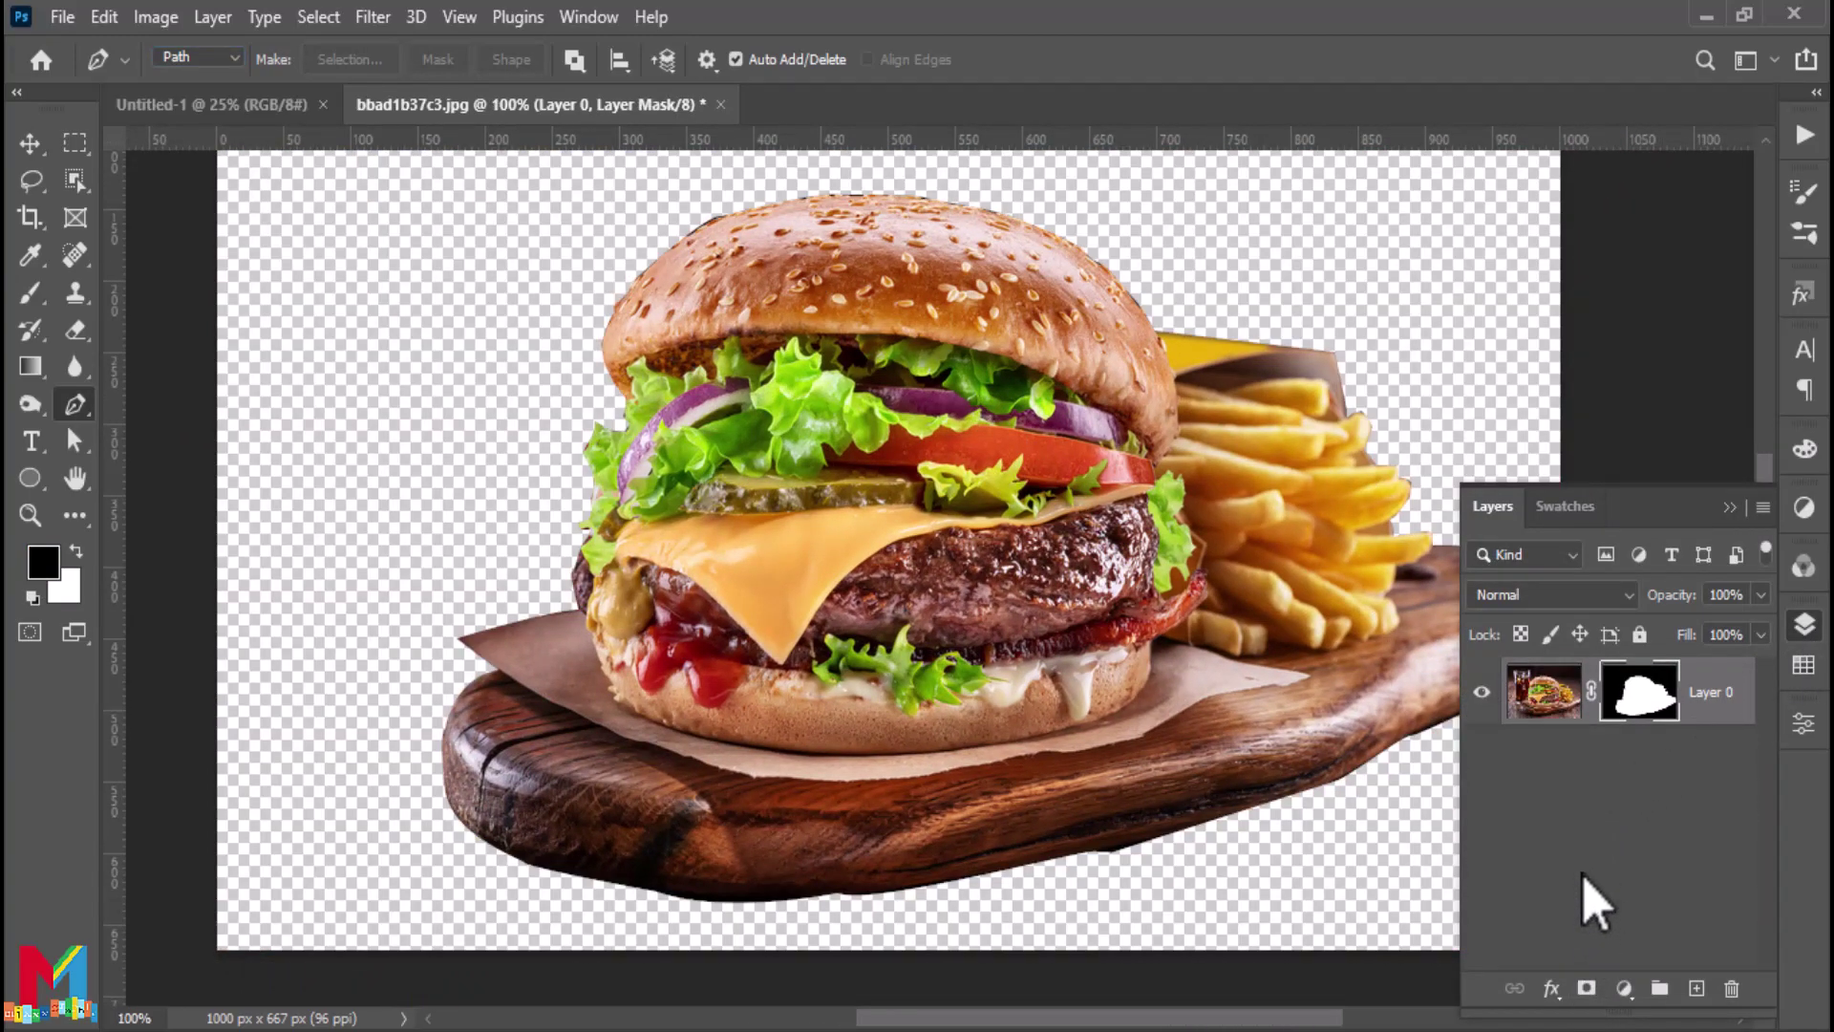
Refine the mask in Select and Mask: Feather 1.1 px, Contrast 31%, Shift Edge -56%
right_click(1673, 690)
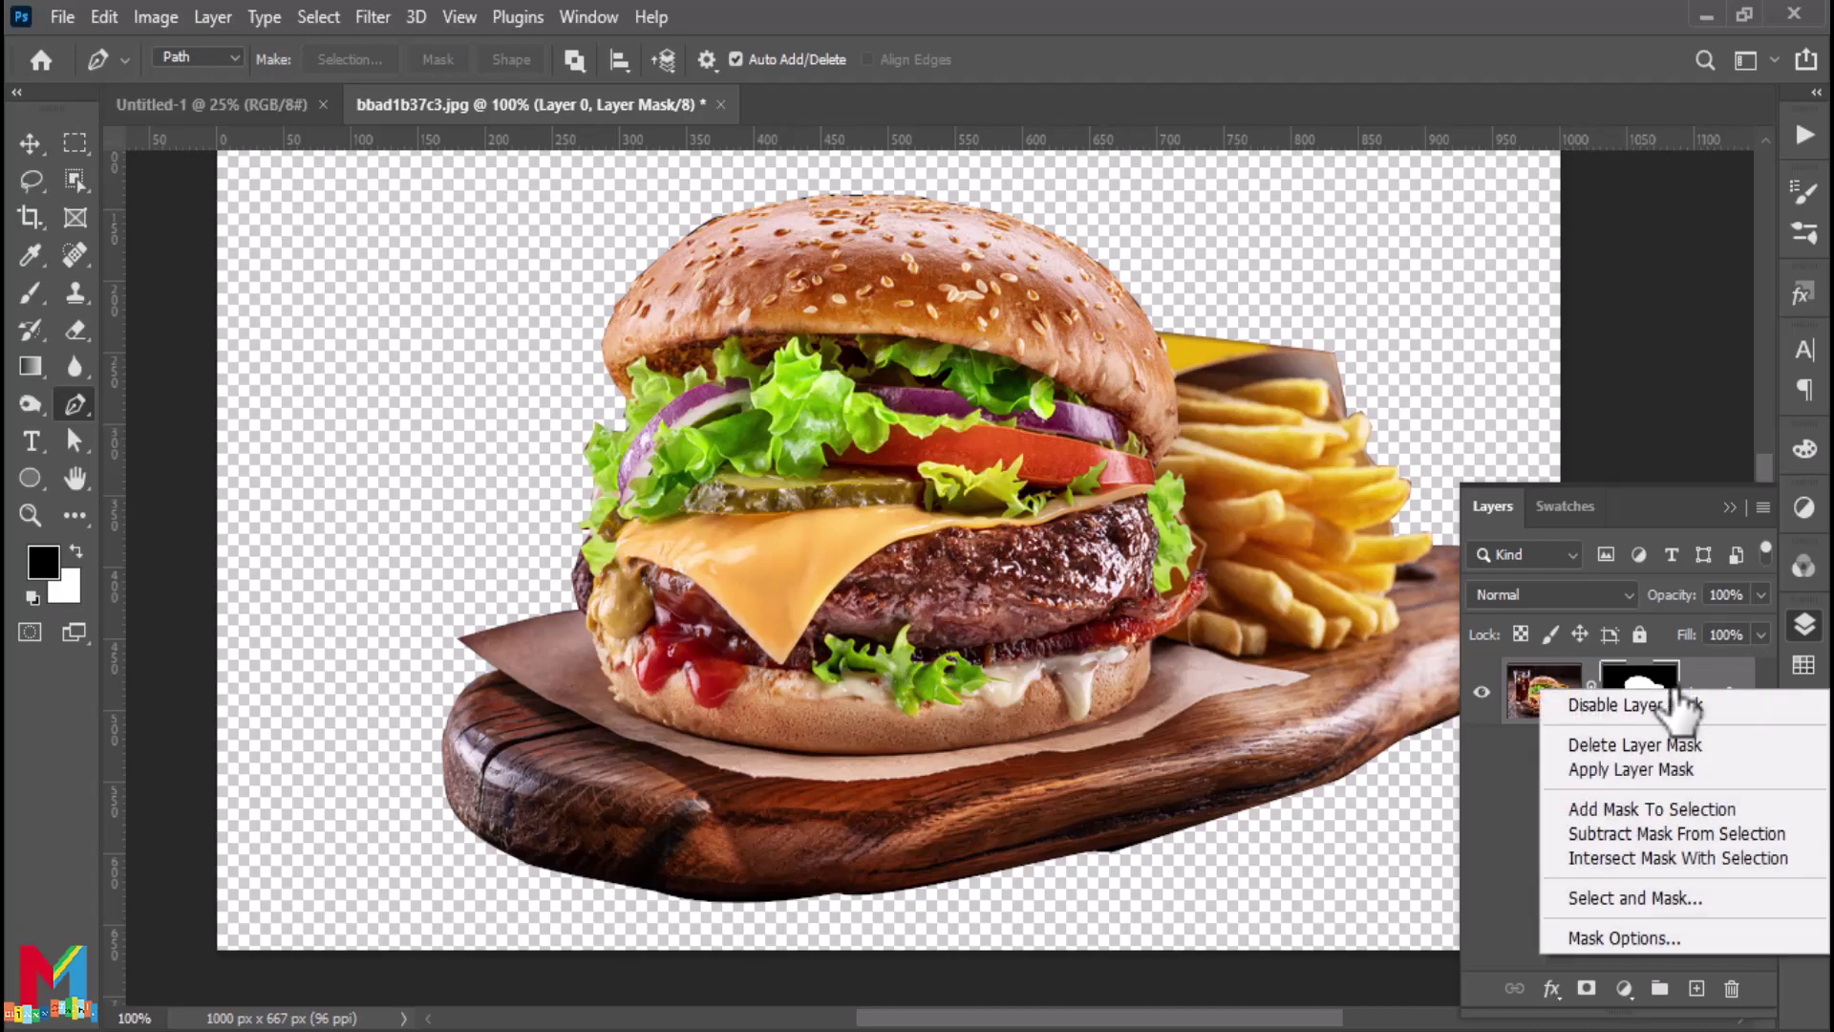
click(1664, 898)
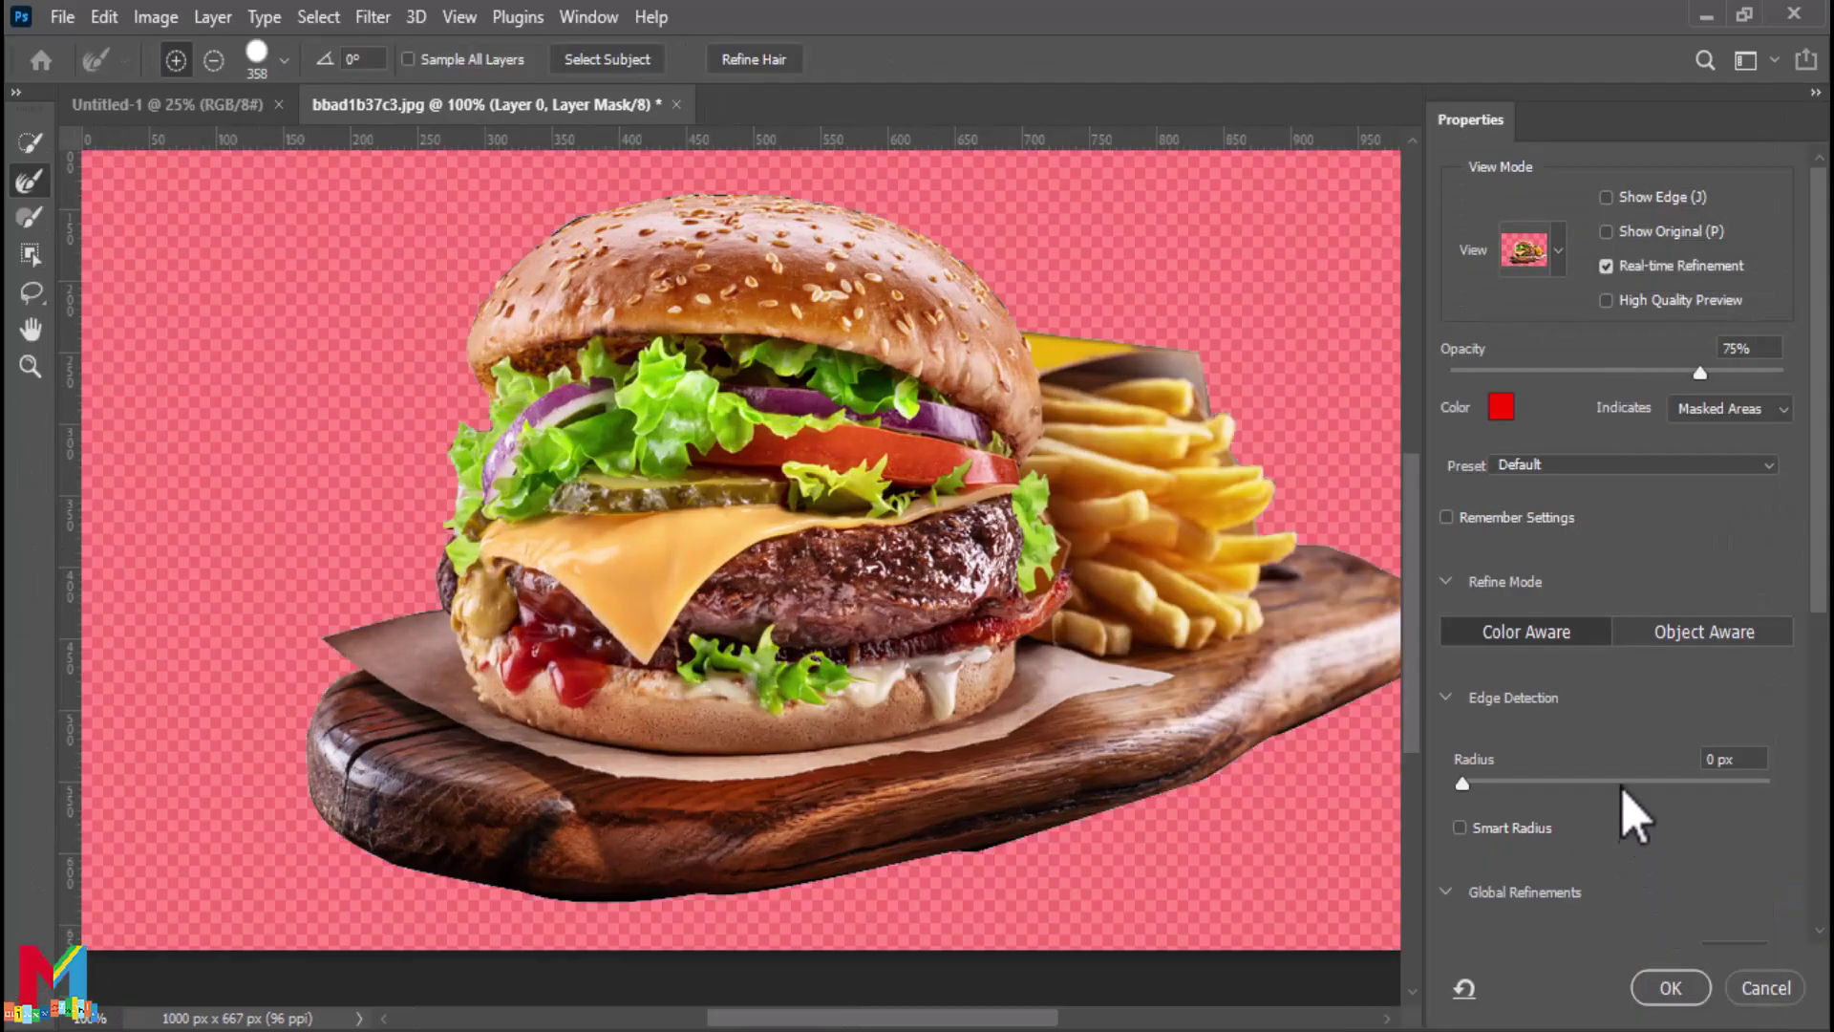
scroll(1635, 817, down, 3)
scroll(1637, 779, down, 2)
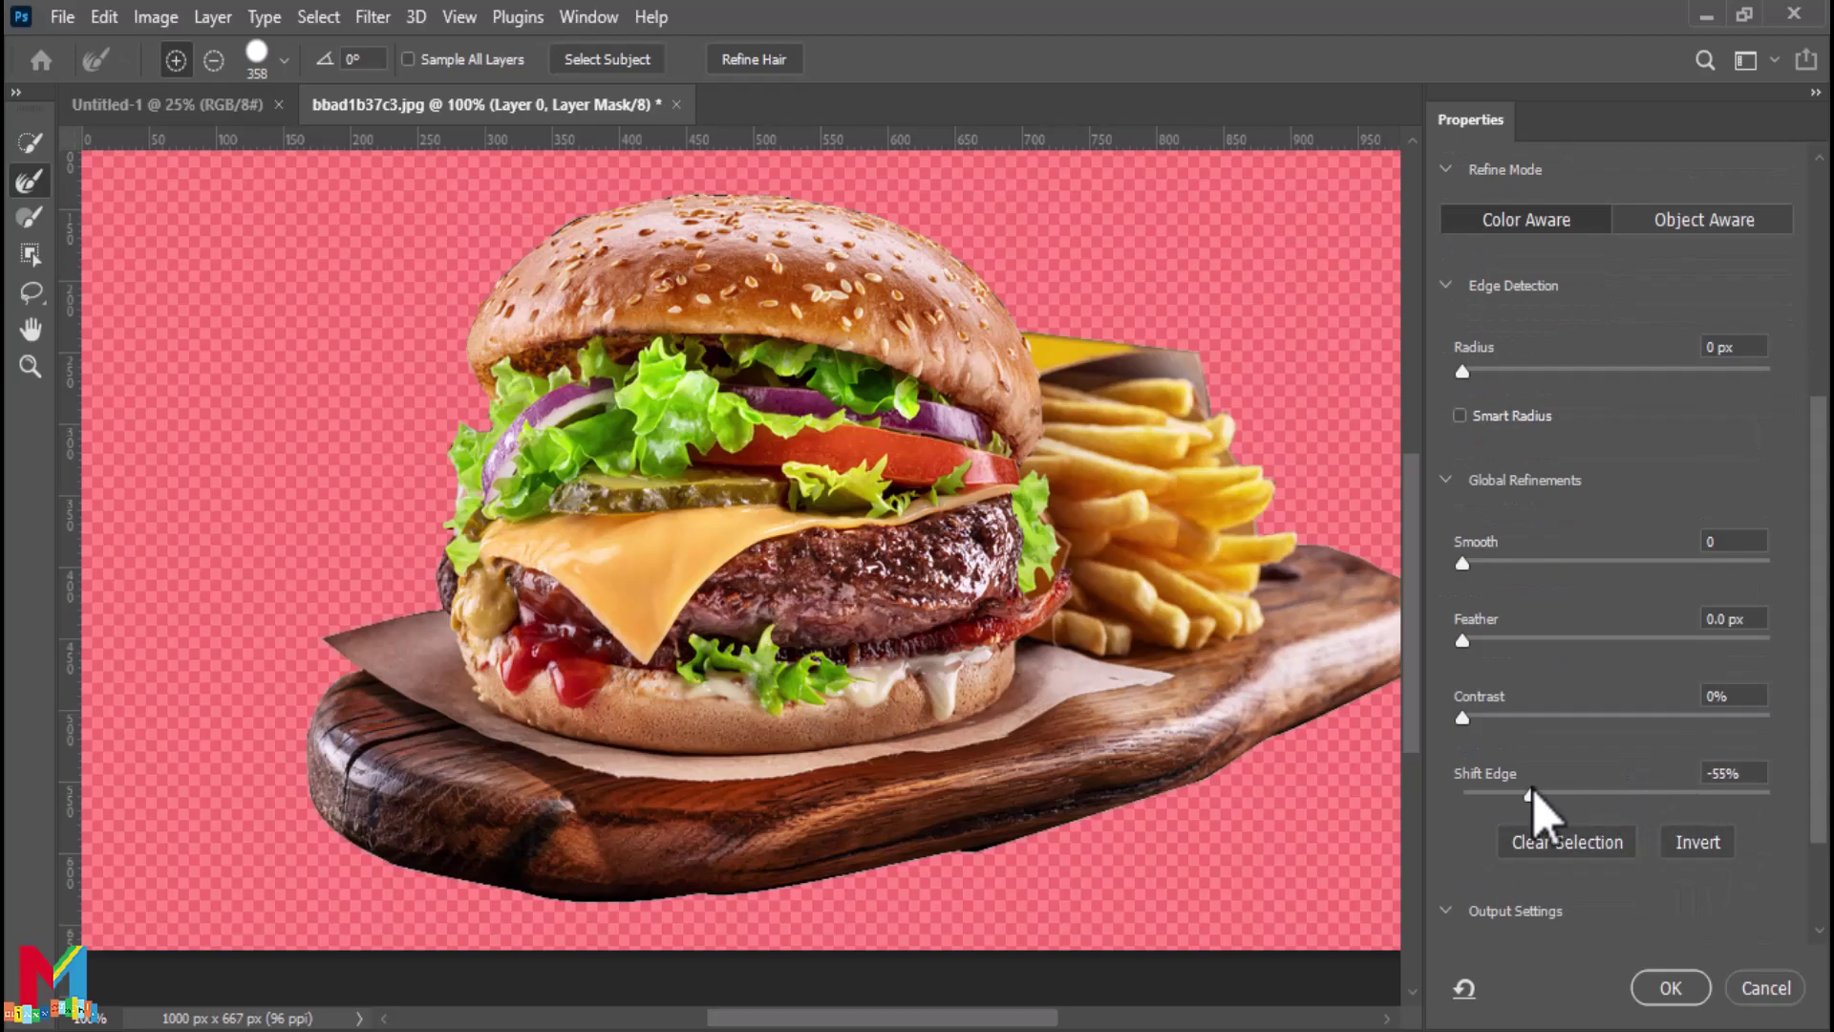
drag(1462, 718, 1474, 718)
drag(1463, 638, 1481, 657)
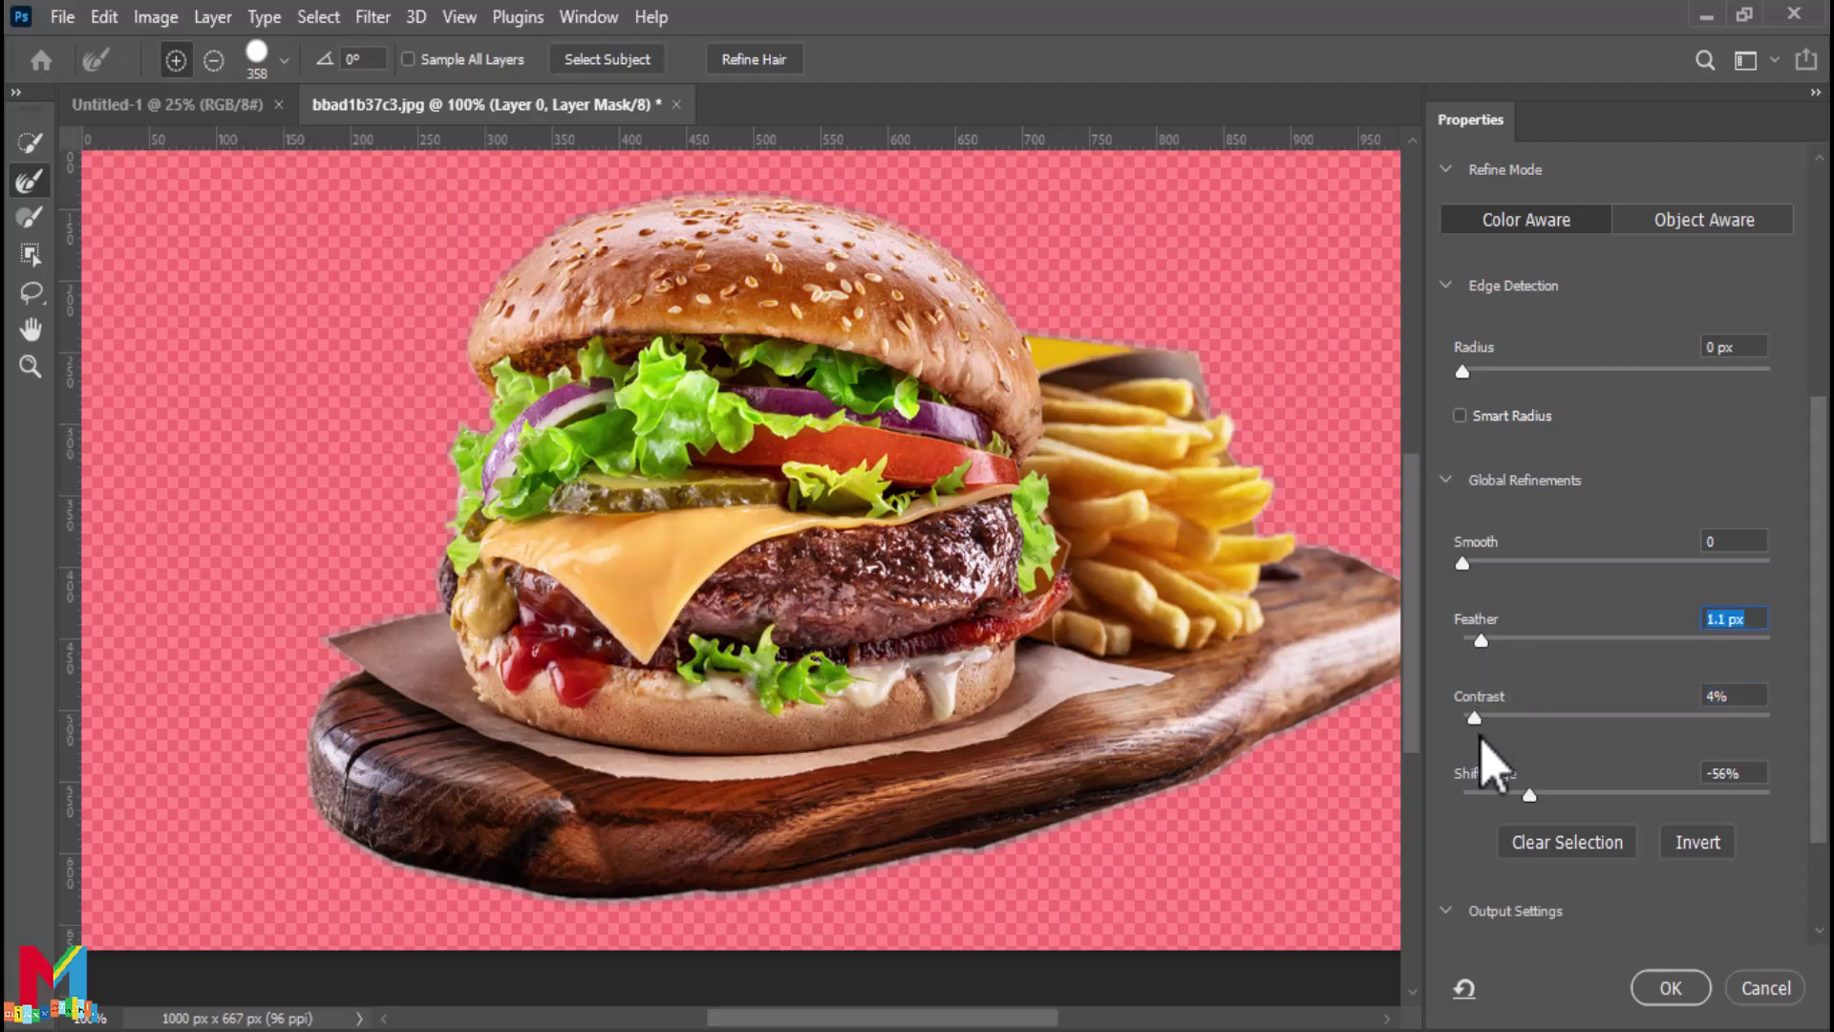
drag(1513, 726, 1560, 726)
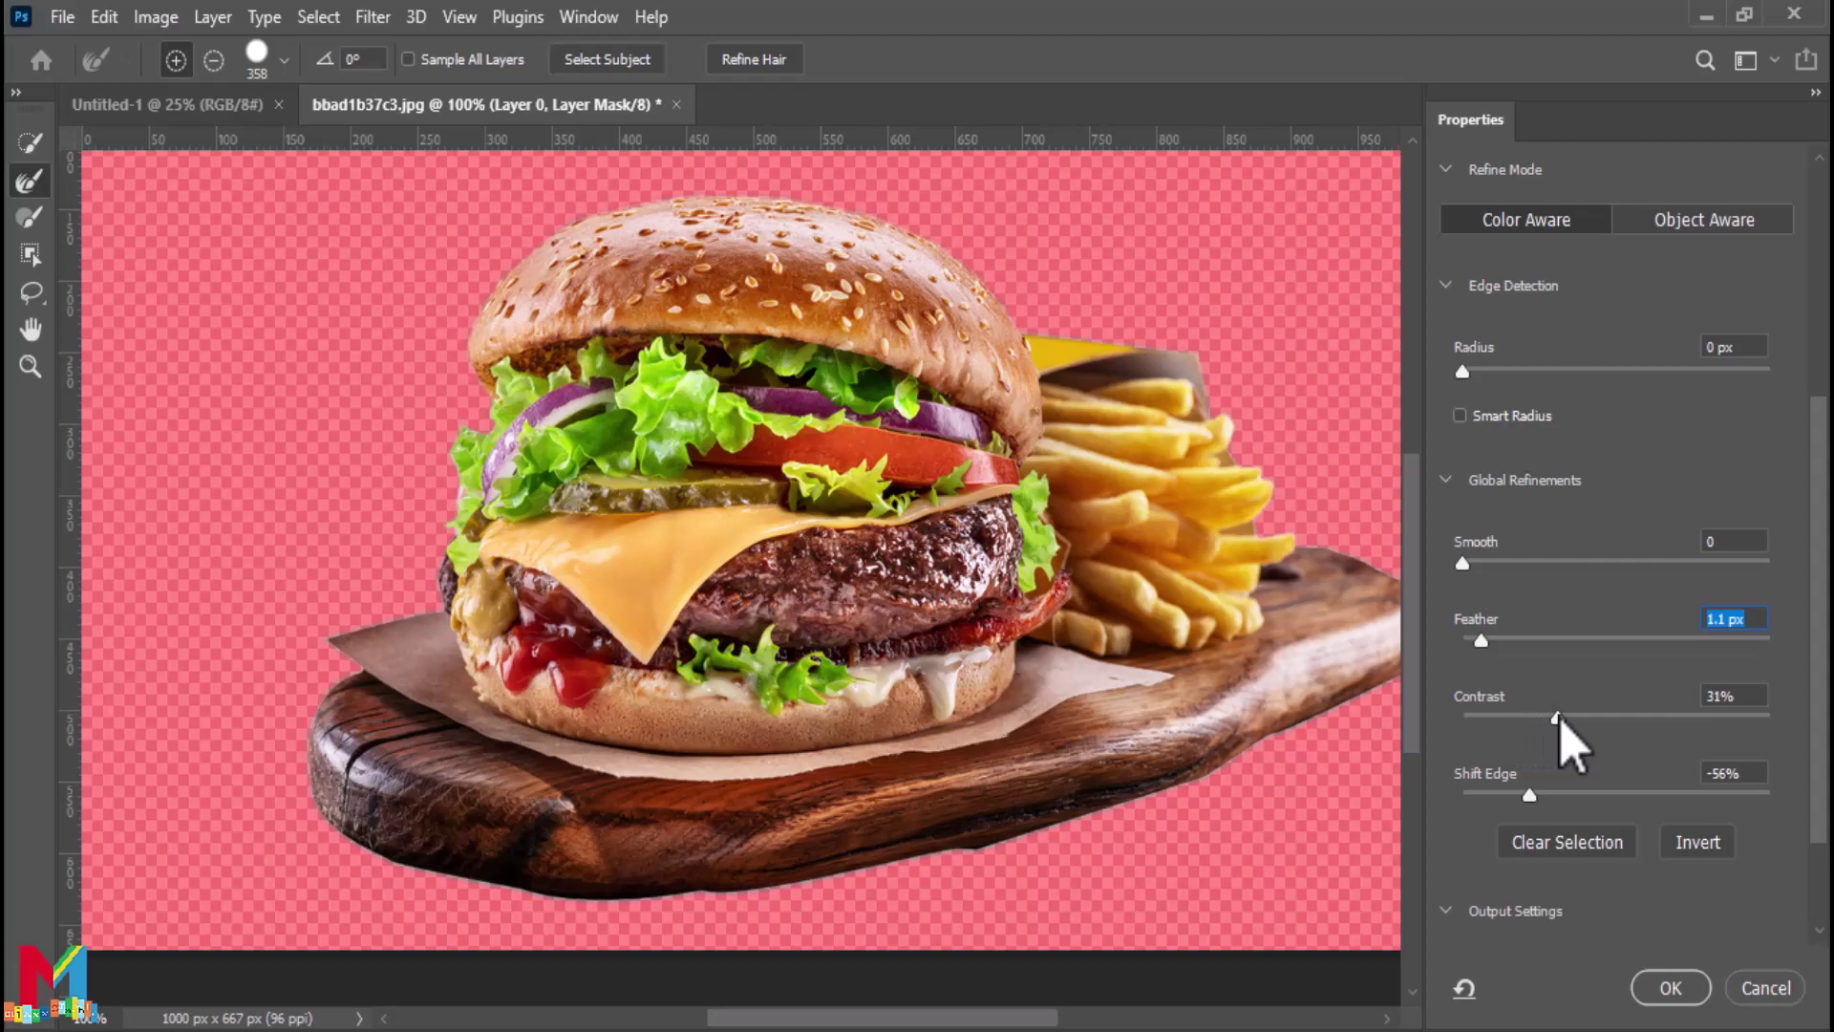
click(1661, 990)
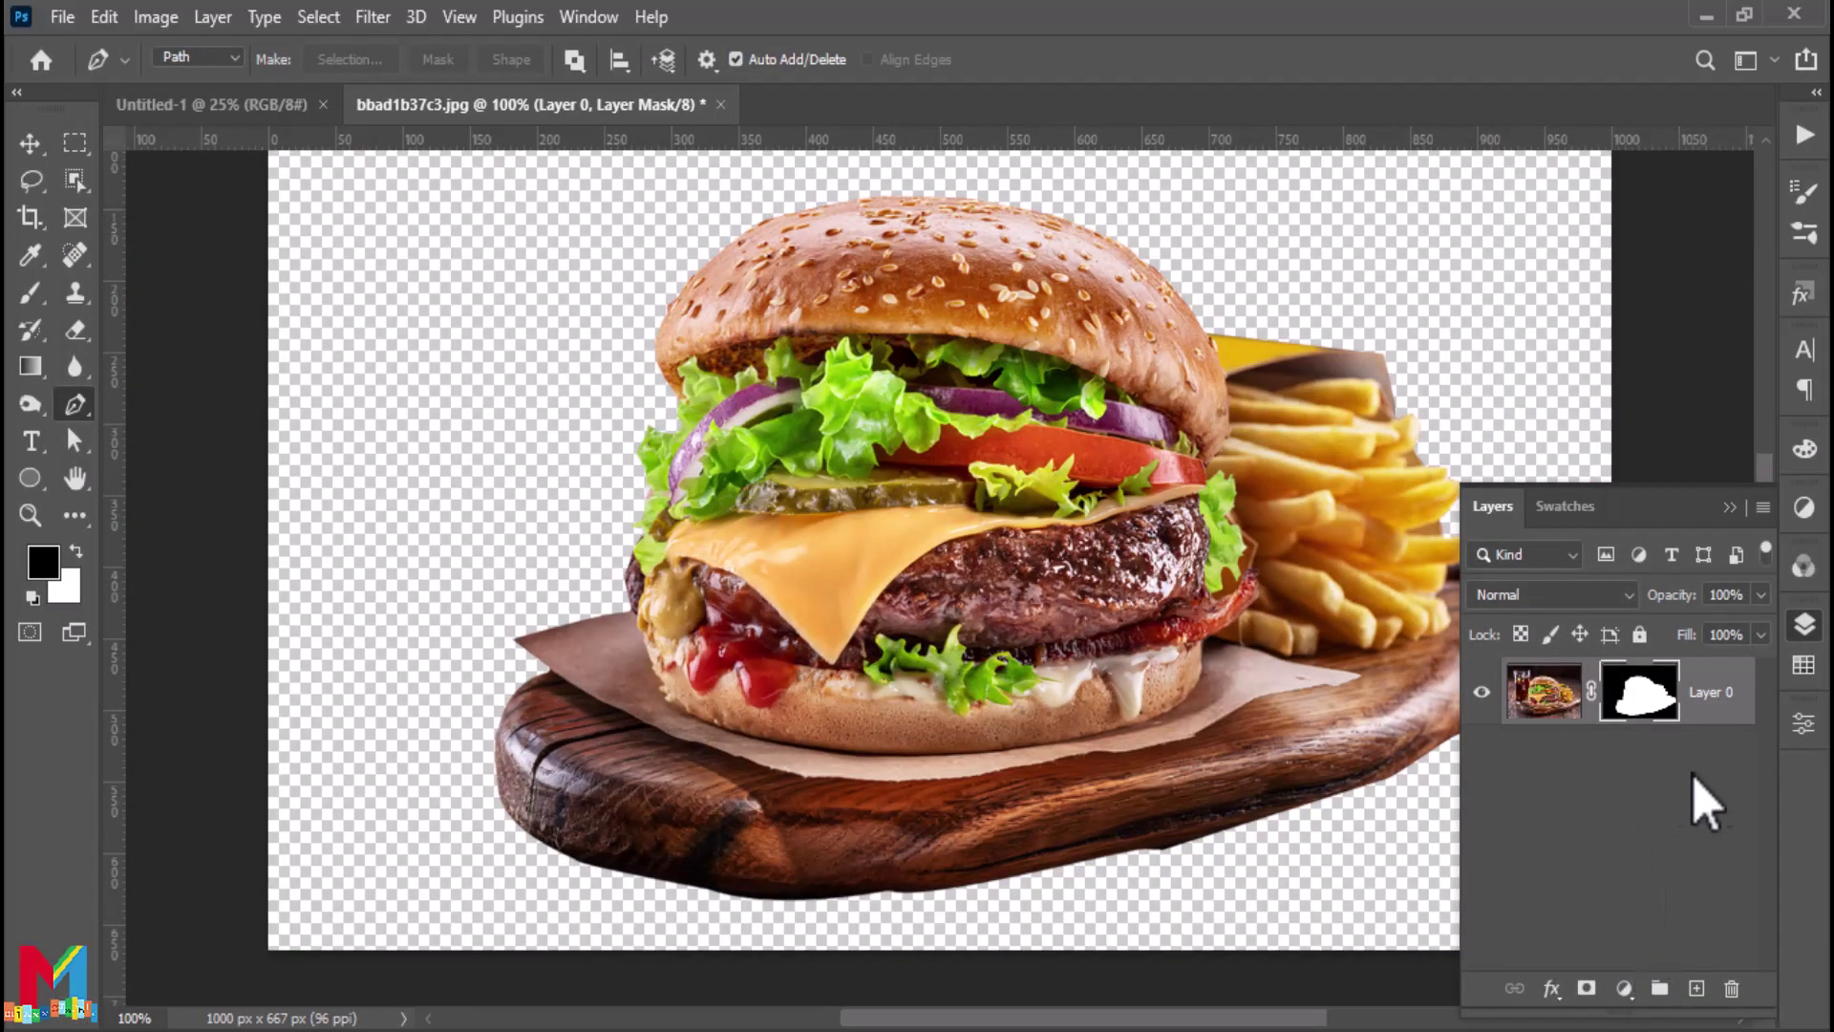
Pan around the image to inspect the cut-out burger edges
click(31, 293)
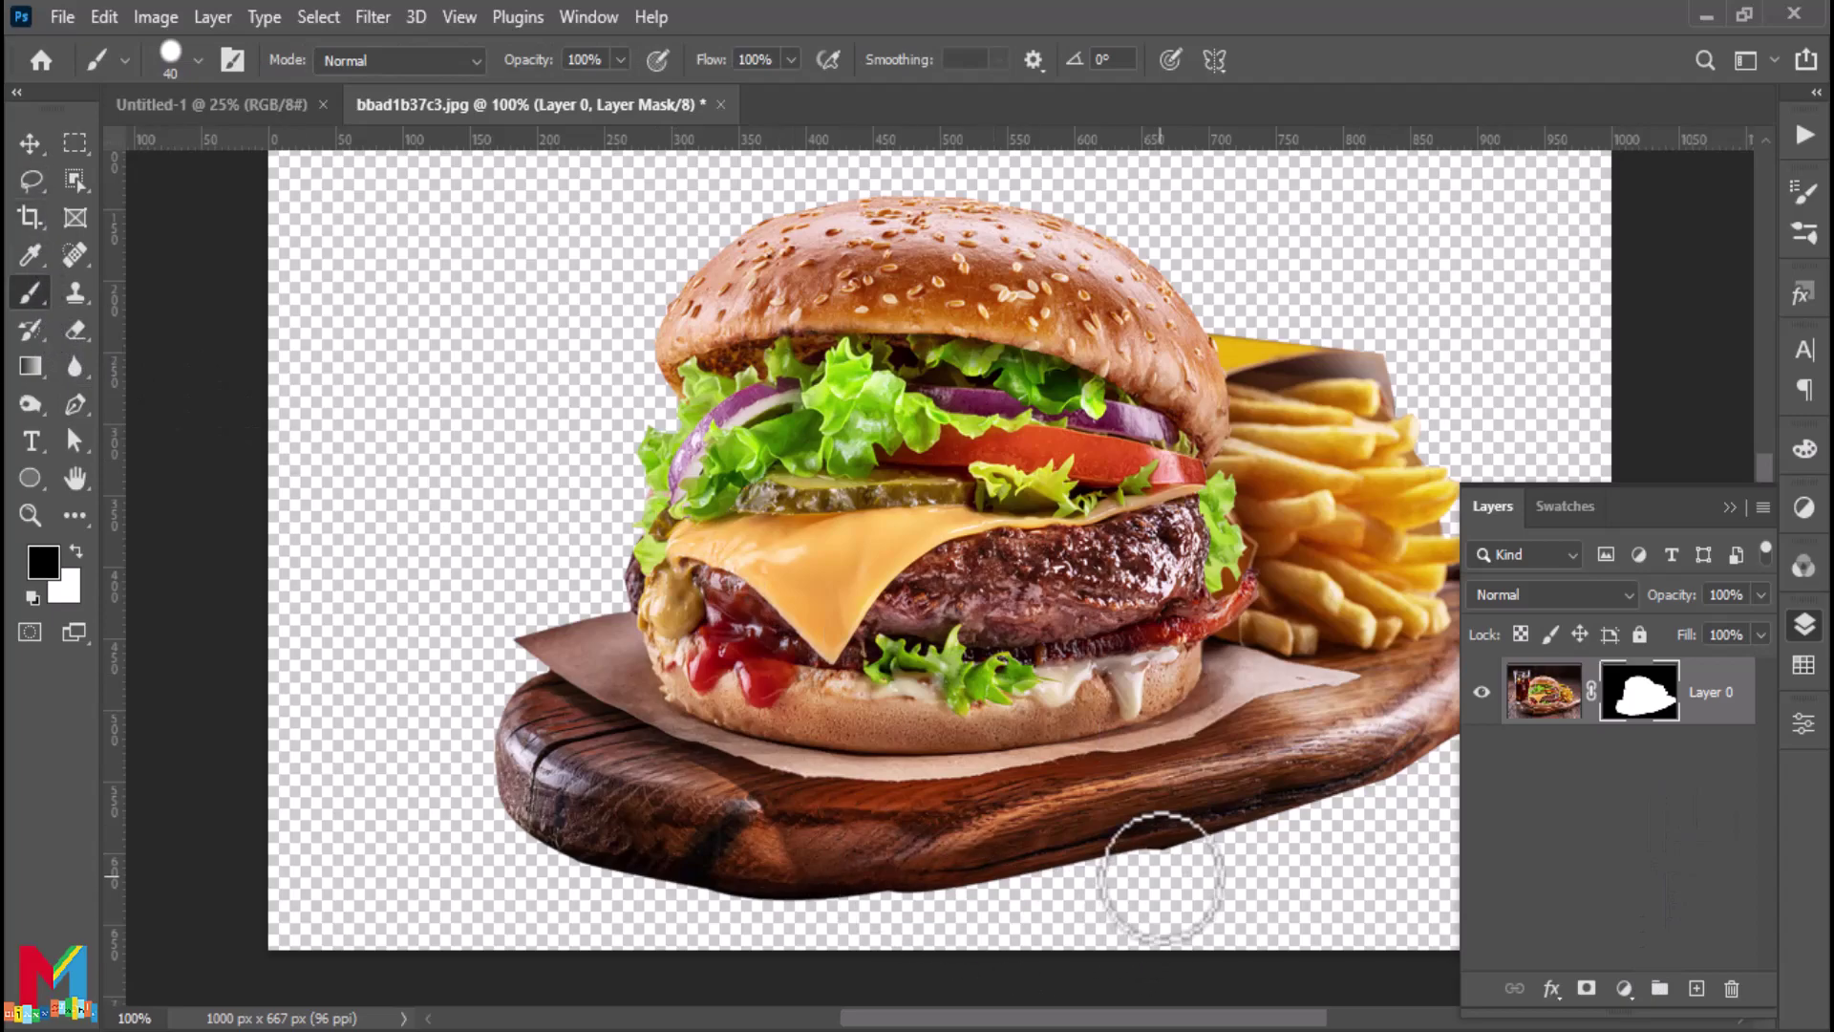
drag(1185, 878, 998, 816)
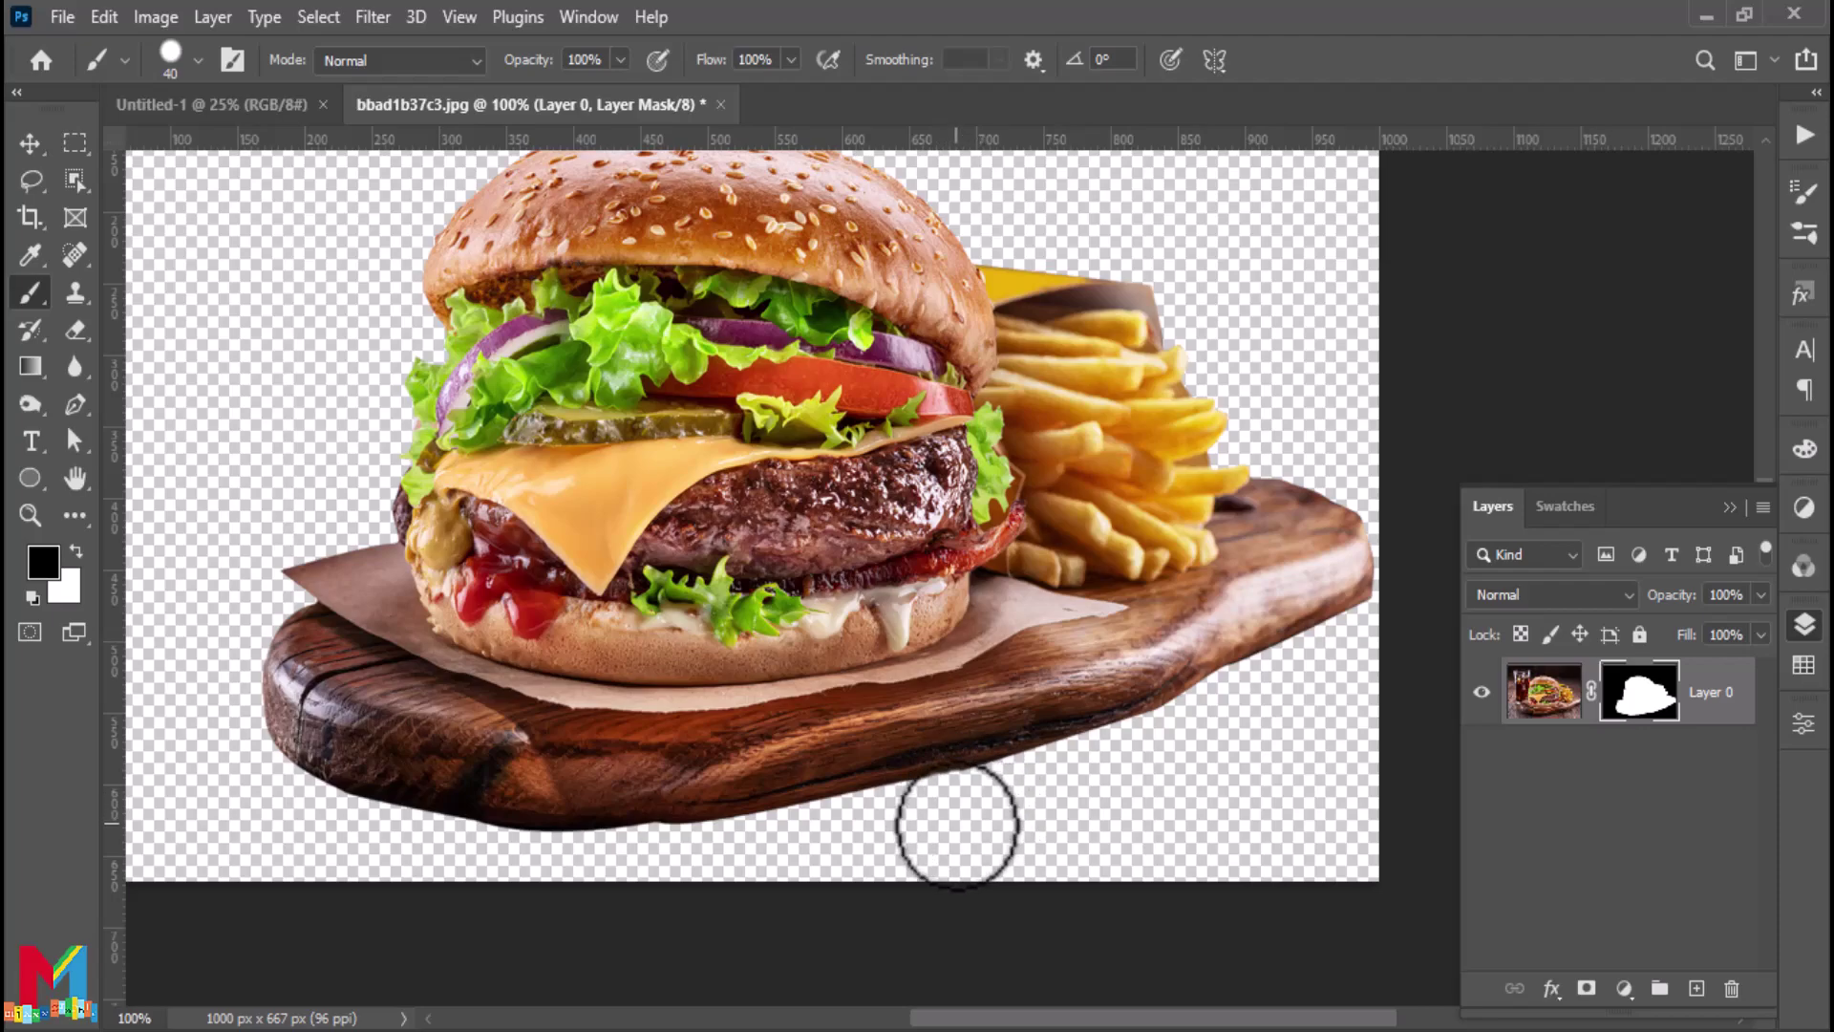
mouse_move(956, 825)
mouse_down()
mouse_move(981, 901)
mouse_move(968, 927)
mouse_up()
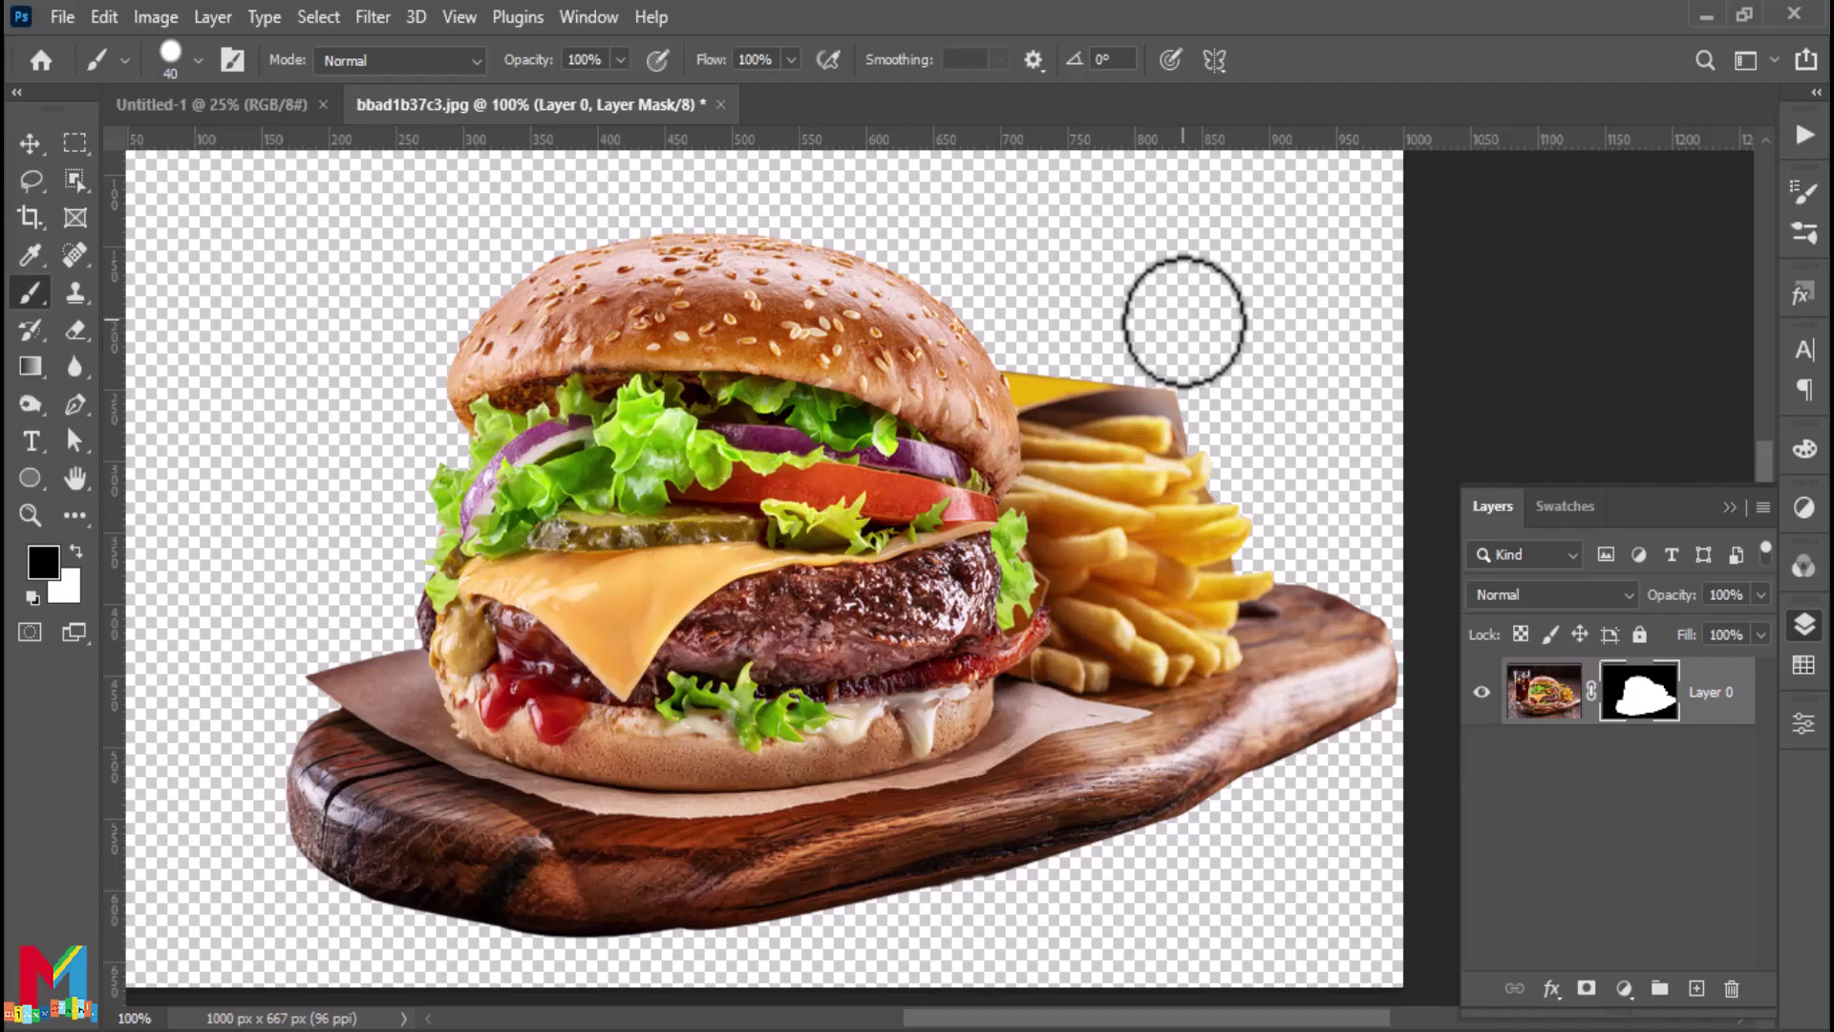
Convert Layer 0 to a smart object and drag it into the Untitled-1 poster document
key(v)
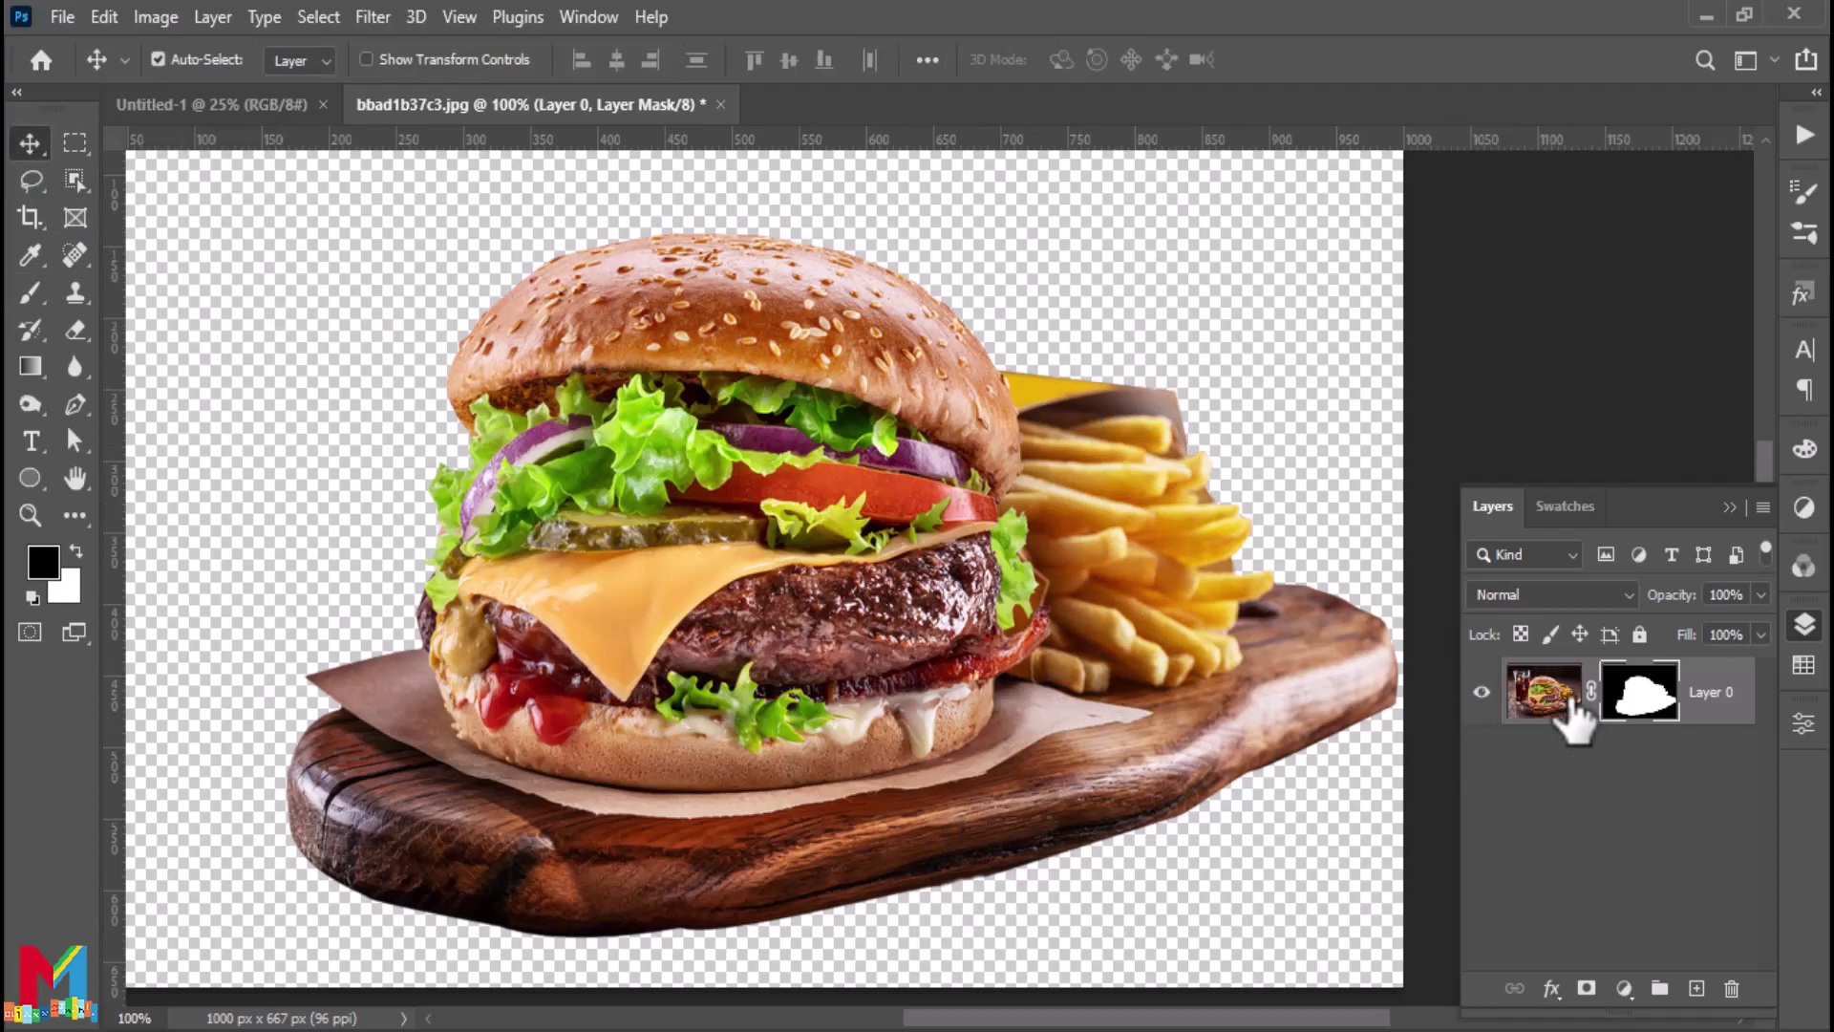
right_click(1577, 720)
right_click(1709, 721)
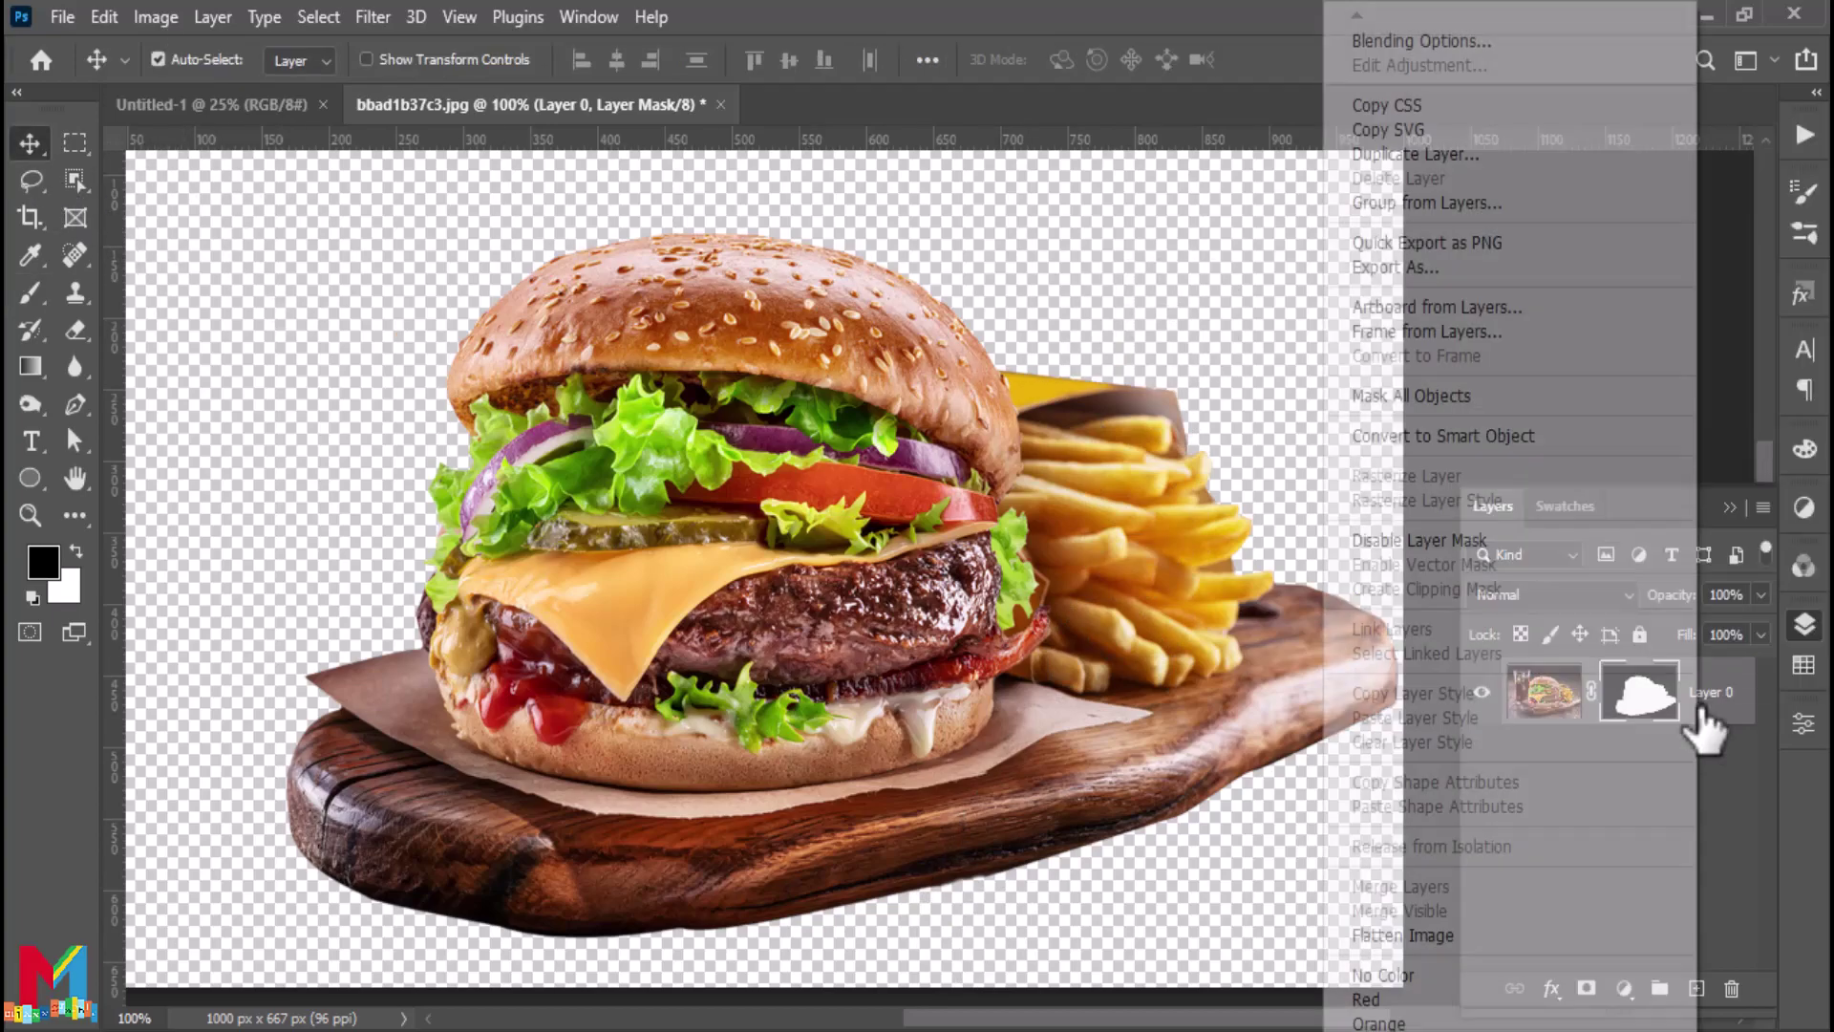
click(1505, 435)
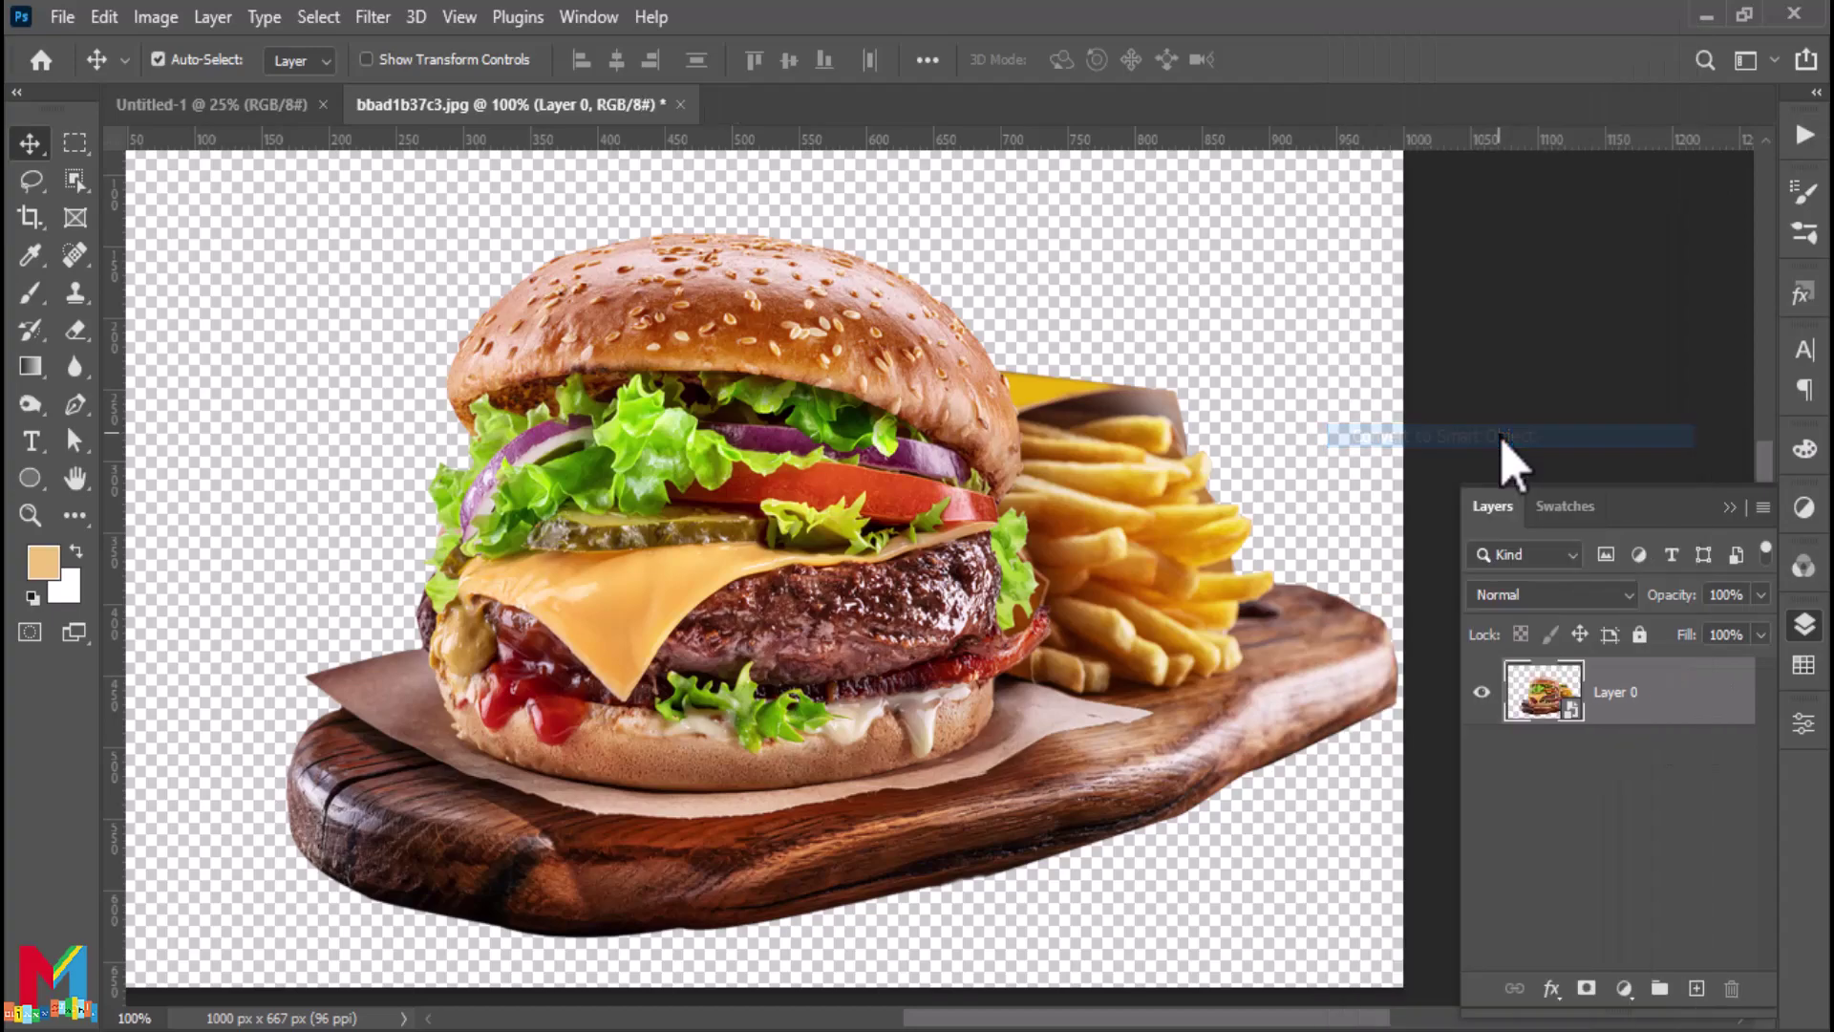
mouse_move(707, 492)
mouse_down()
mouse_move(273, 135)
mouse_move(877, 476)
mouse_up()
Scale the burger to 329.43%, position it in the middle of the poster and commit
key(ctrl+t)
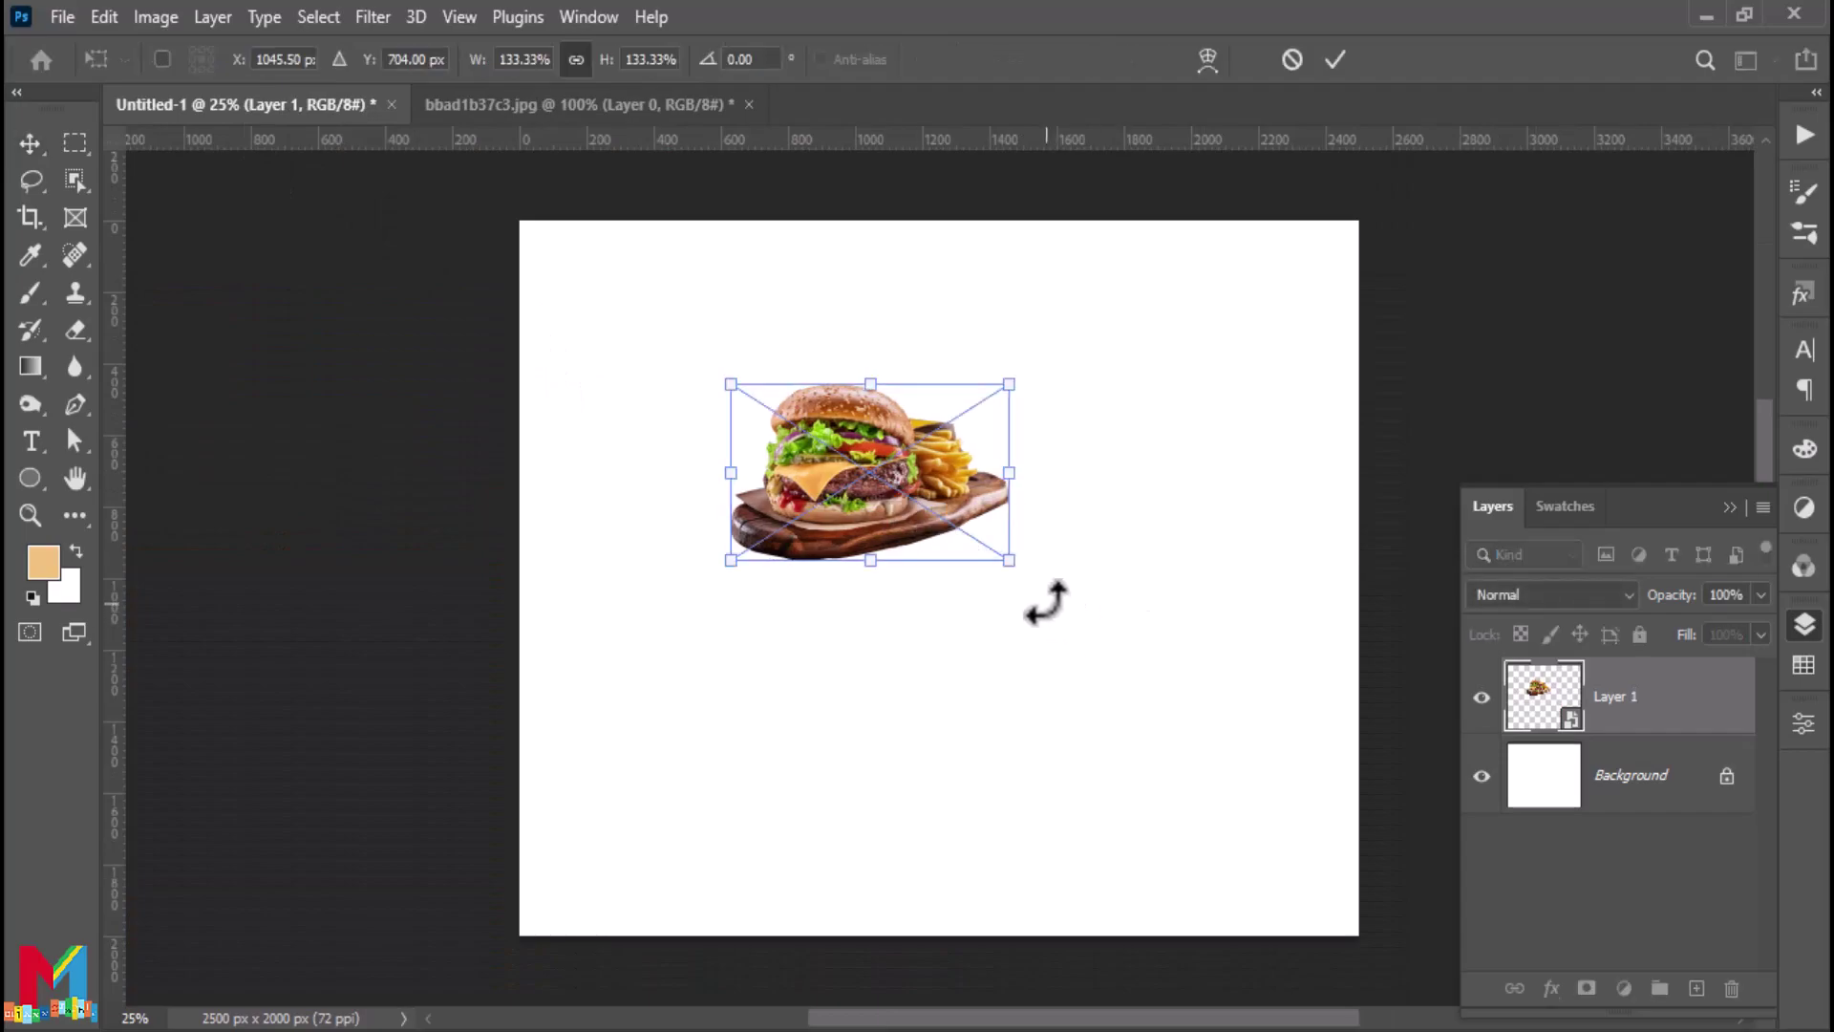
drag(1010, 561, 1381, 795)
drag(1002, 707, 892, 749)
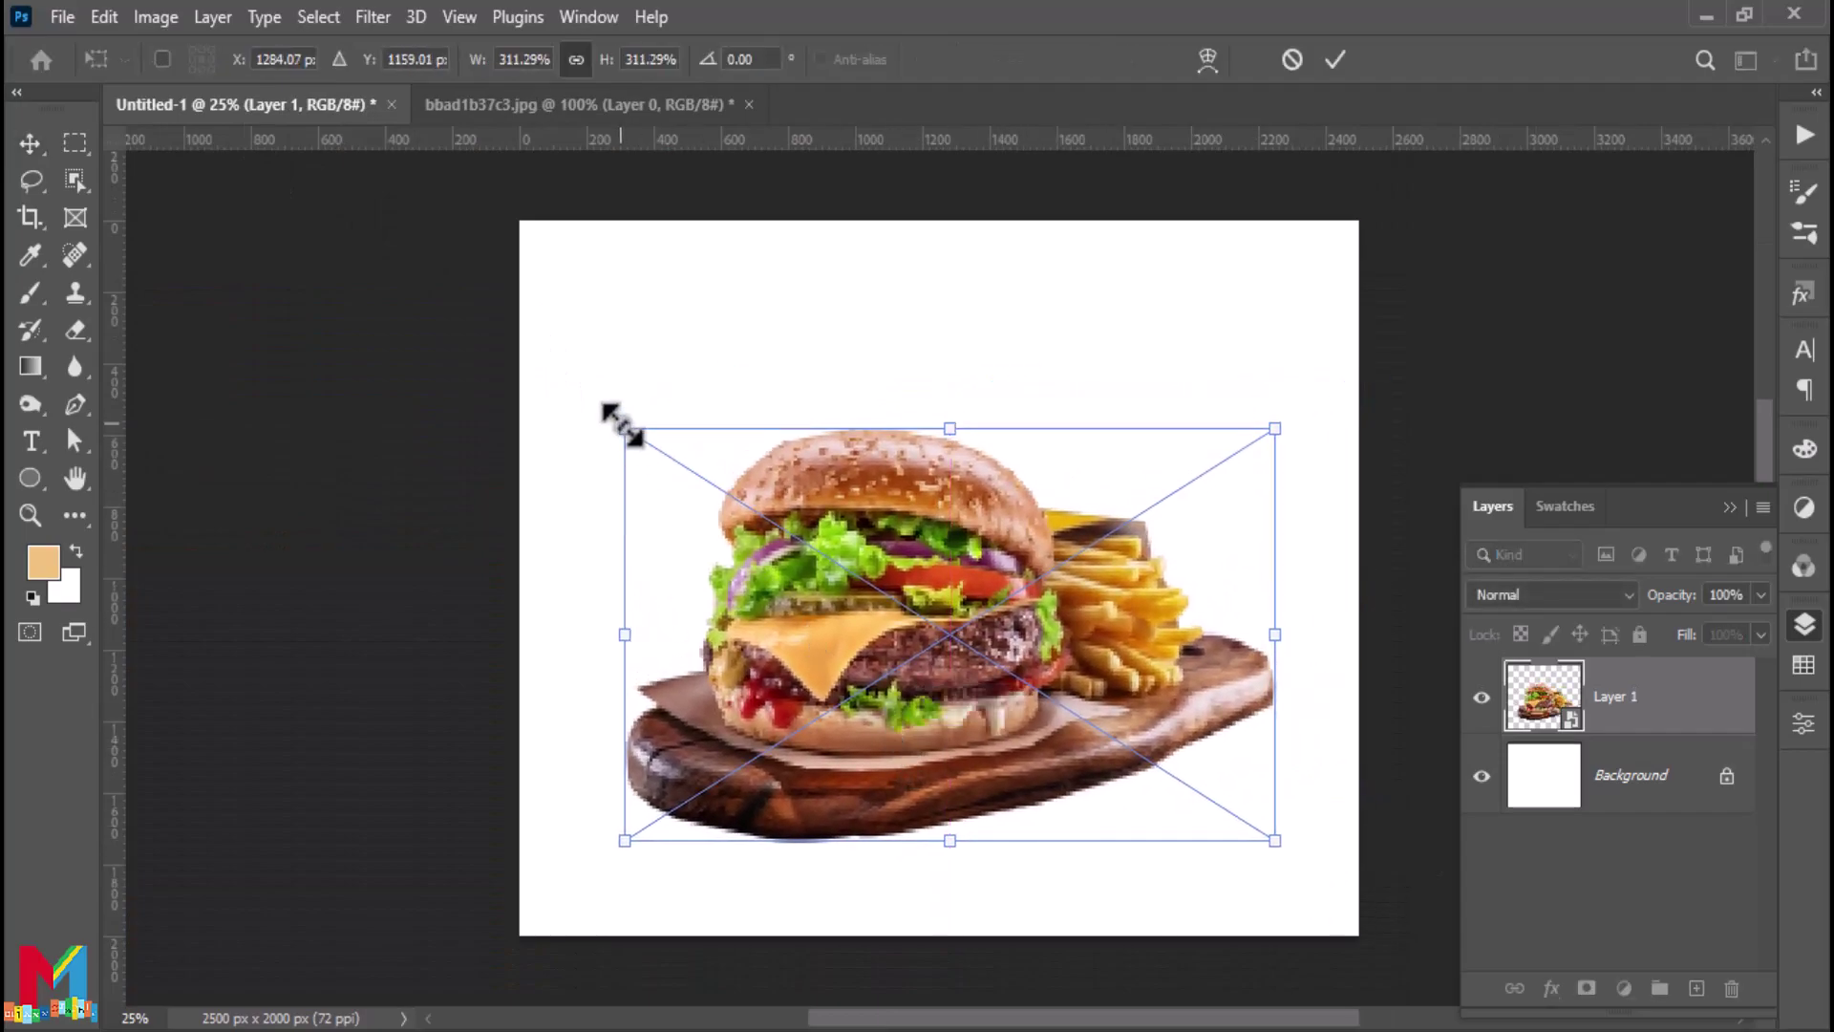
drag(614, 418, 578, 393)
drag(880, 553, 878, 527)
drag(893, 773, 915, 739)
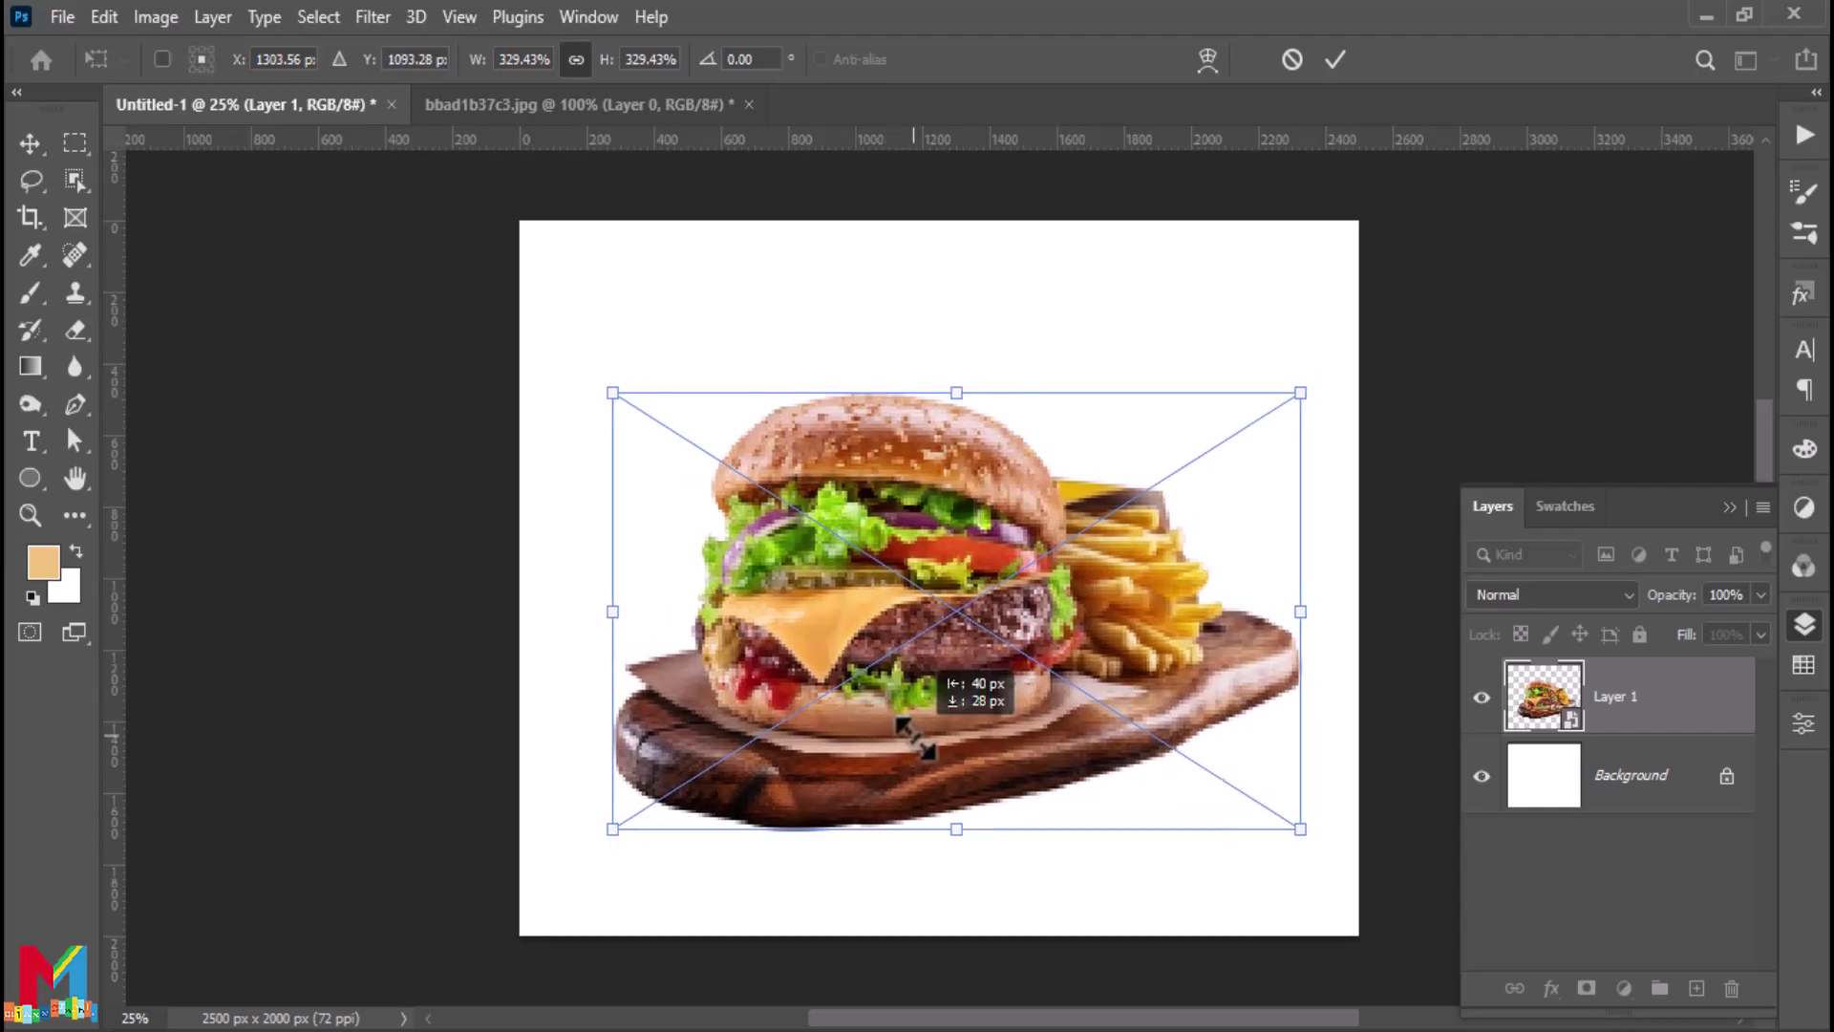
drag(1047, 556, 1047, 573)
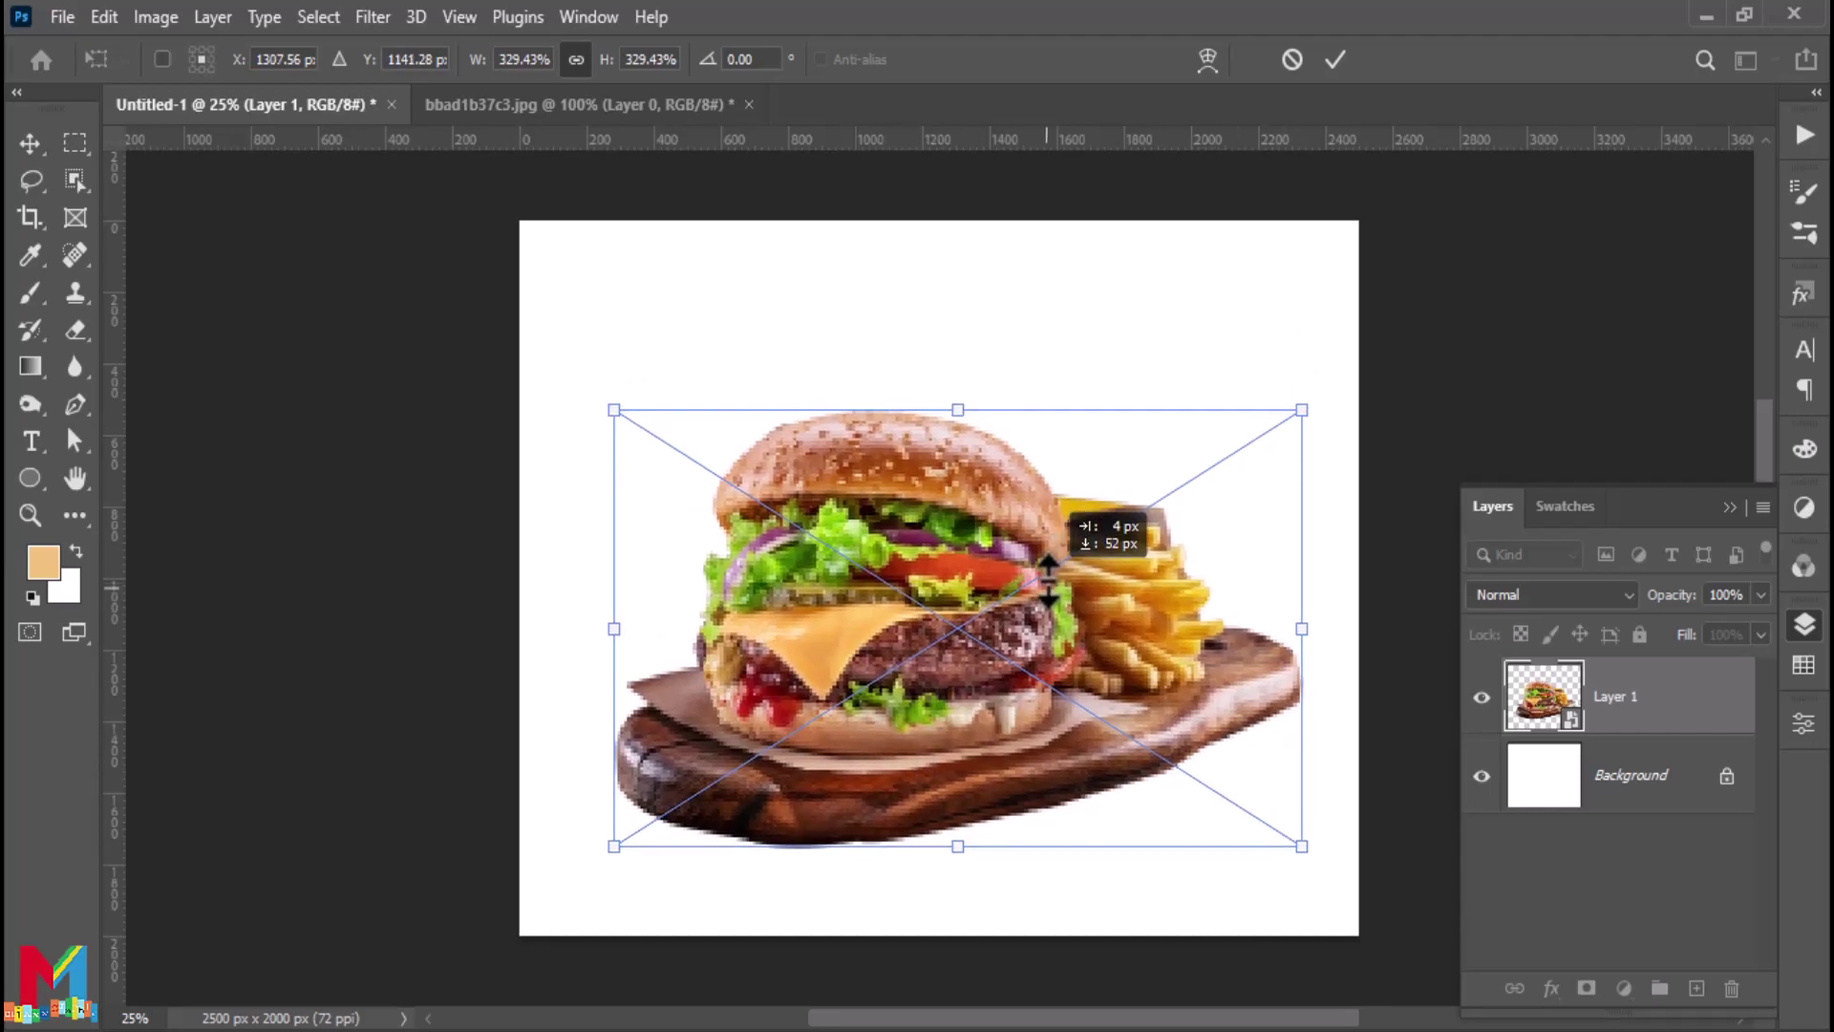
click(1334, 59)
click(1328, 860)
click(1563, 712)
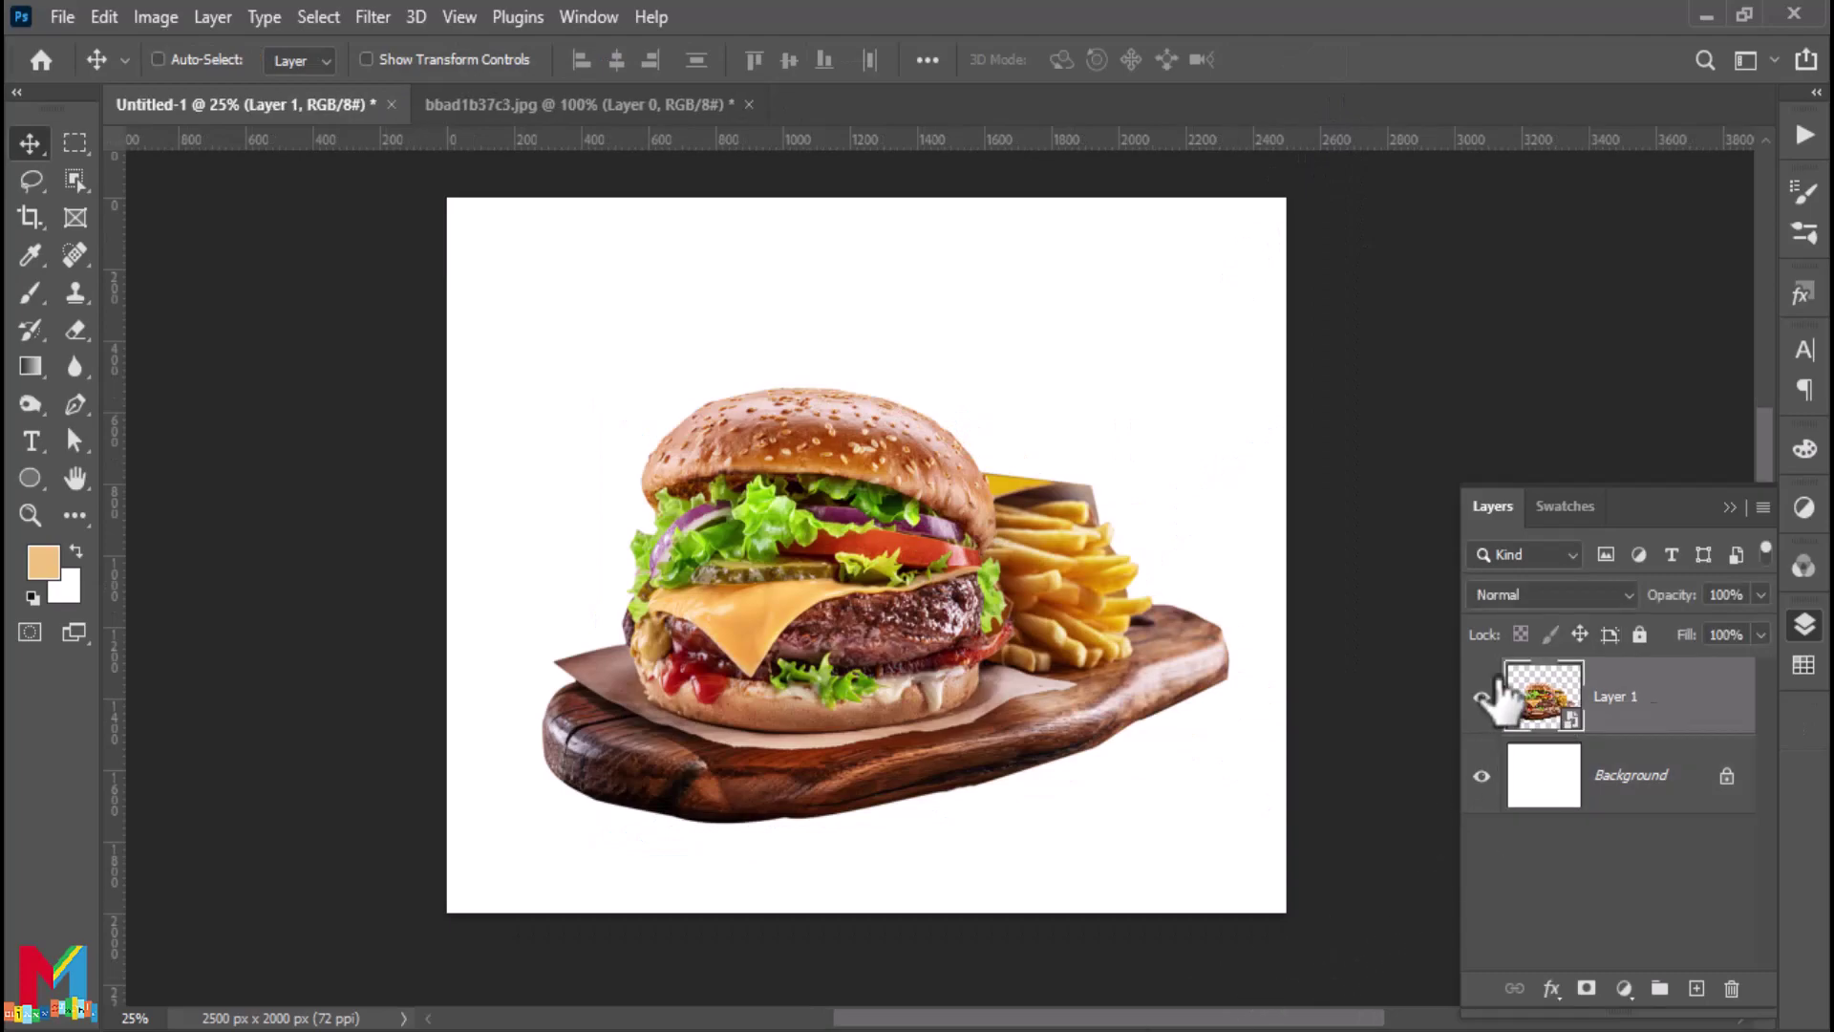
Duplicate the burger twice and set the top copy to Screen with a raised Blend If underlying slider
key(ctrl+j)
key(ctrl+j)
click(1591, 604)
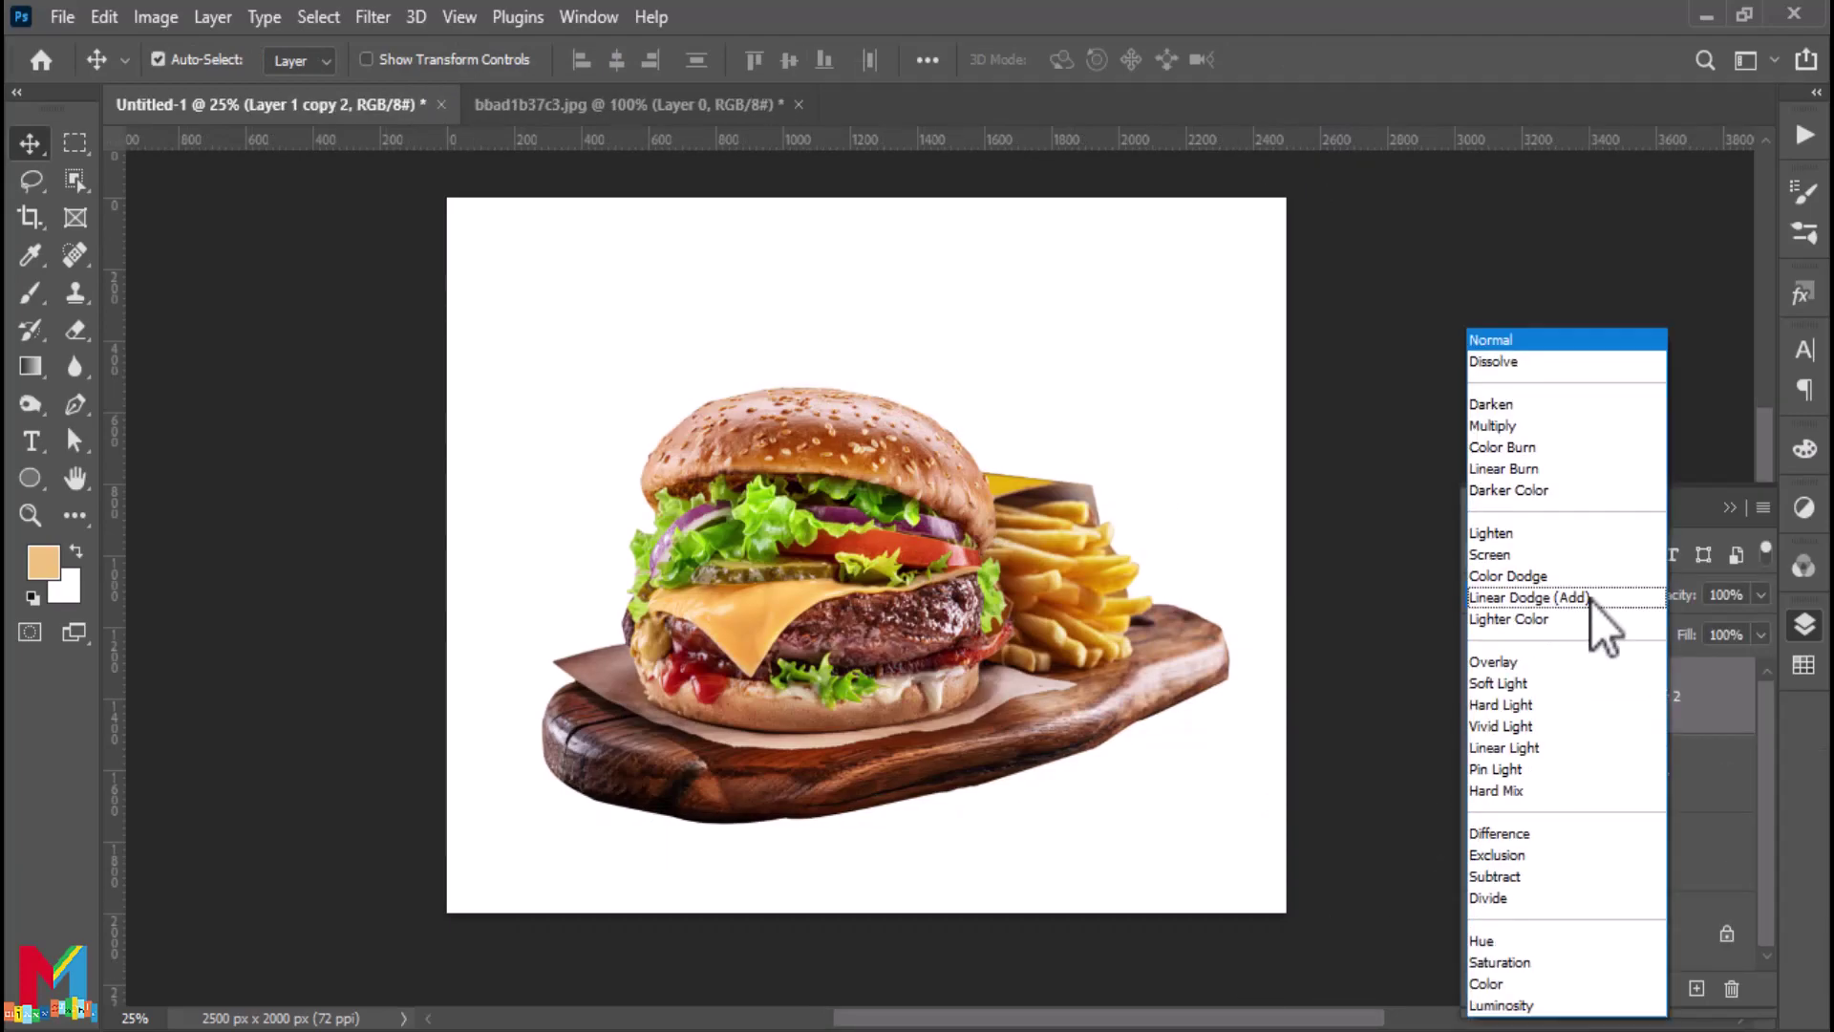
click(1567, 560)
right_click(1659, 731)
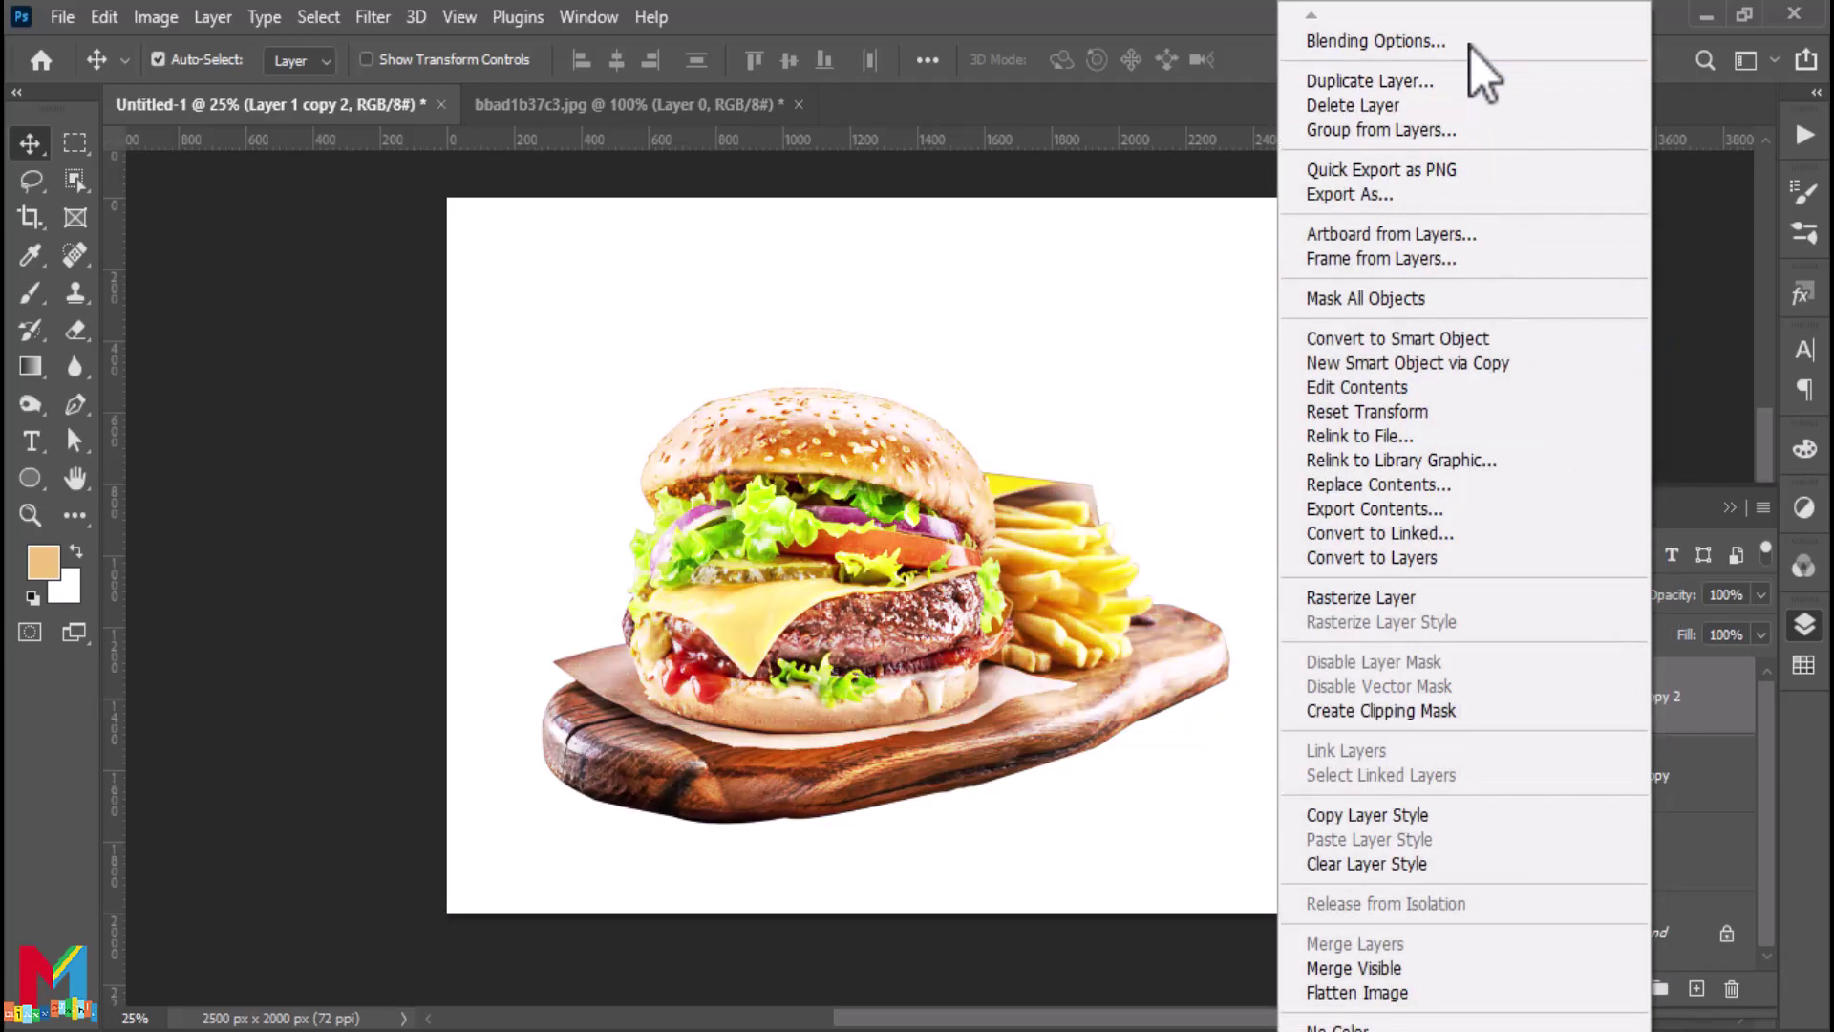
click(1470, 49)
drag(1276, 166, 1512, 146)
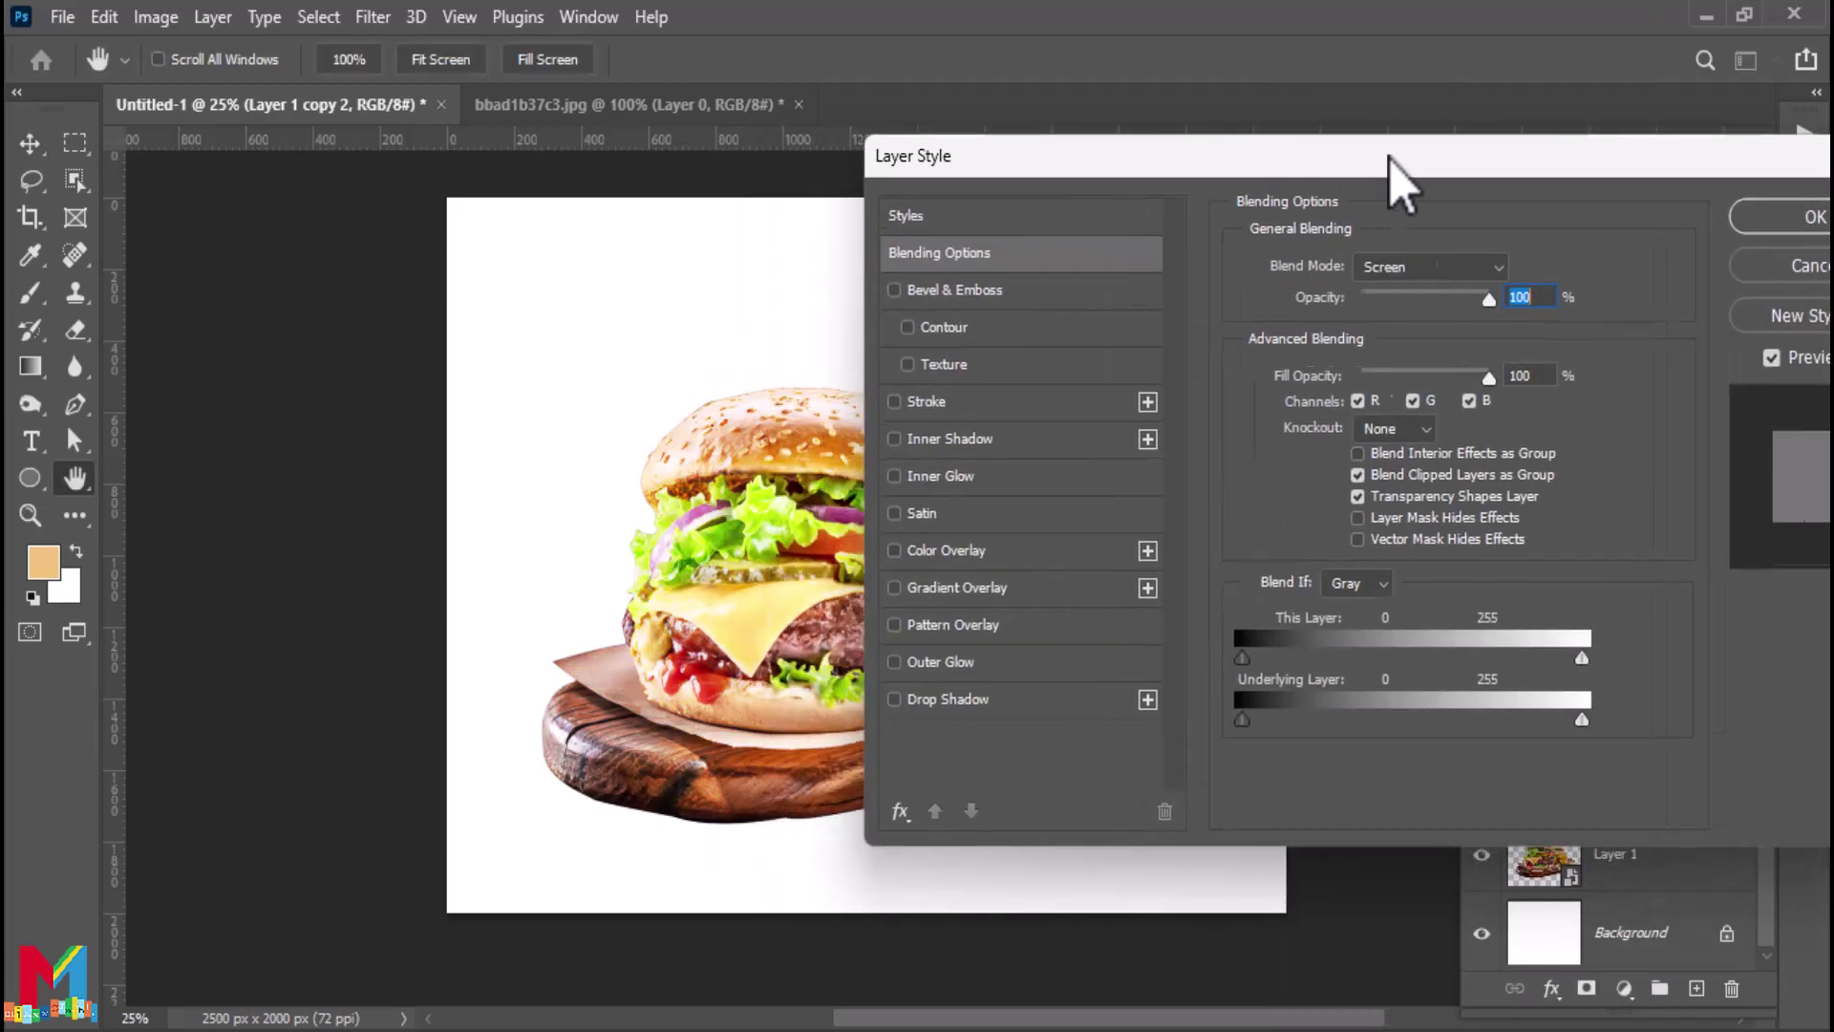
mouse_move(1380, 706)
mouse_down()
mouse_move(1567, 708)
mouse_move(1418, 708)
mouse_up()
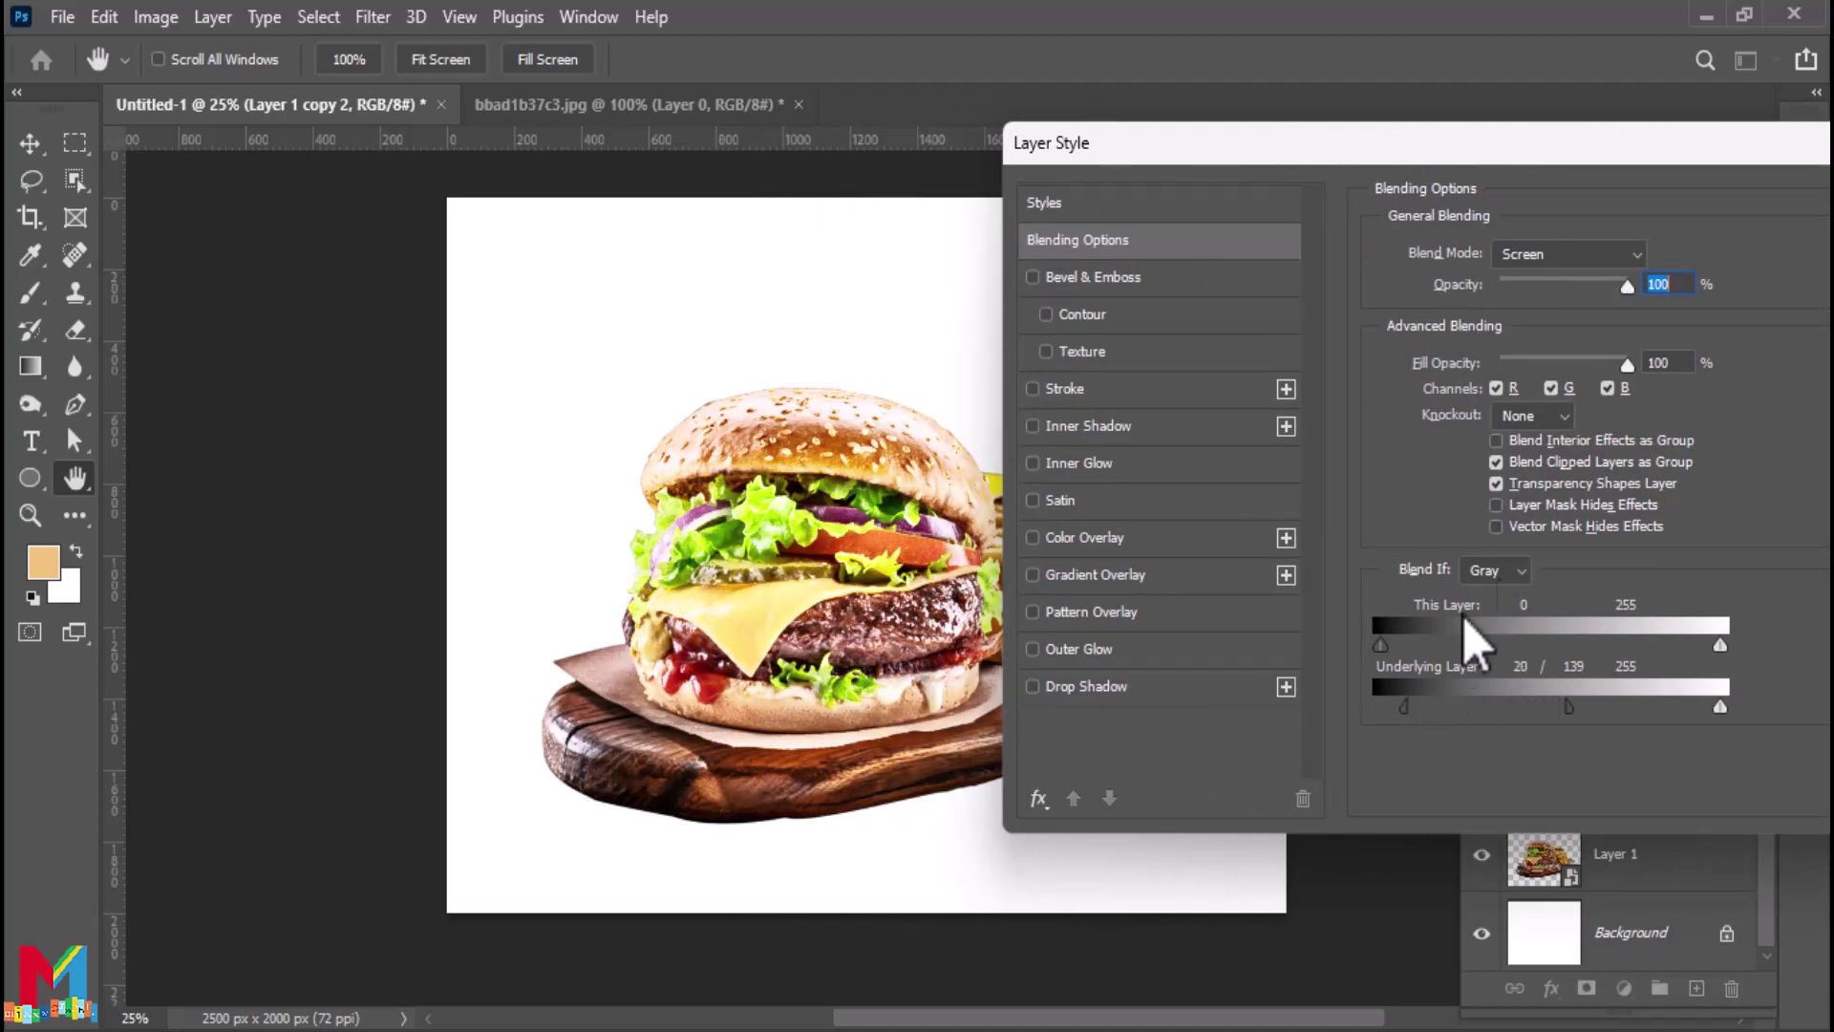
click(1660, 229)
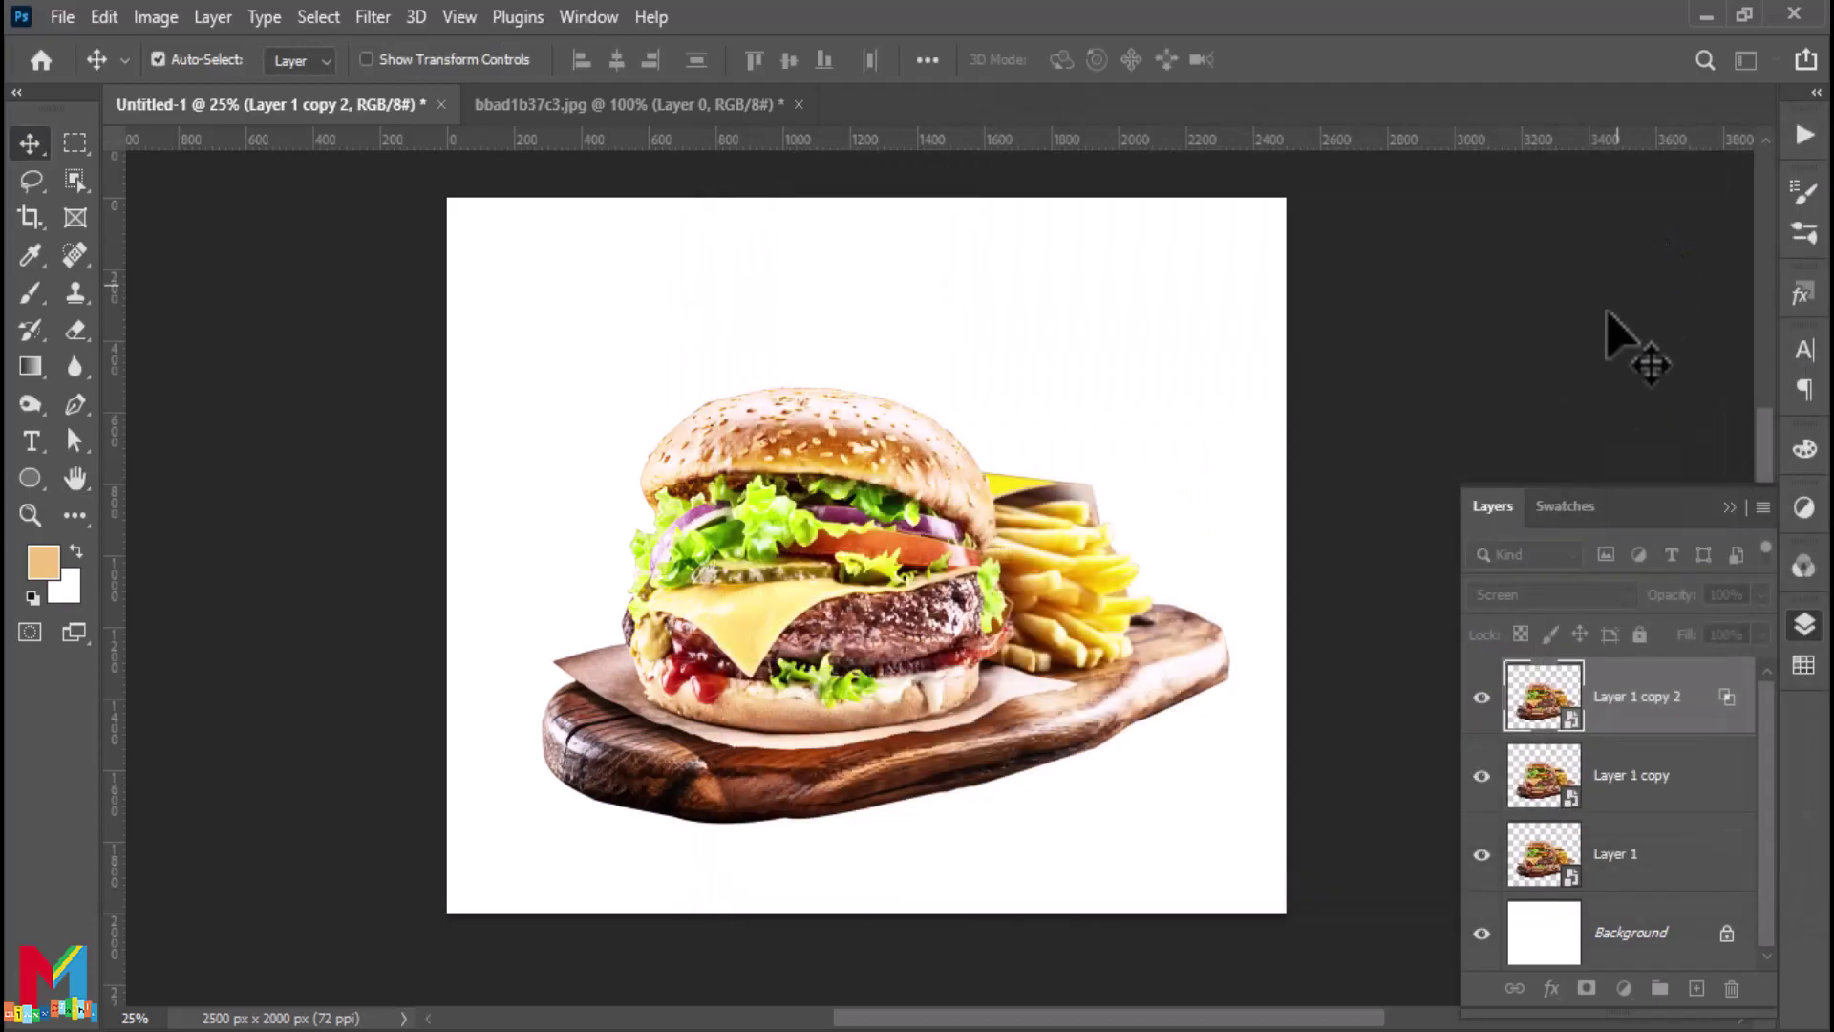
Set the middle burger copy to Multiply at a lower opacity
click(1543, 803)
click(1567, 594)
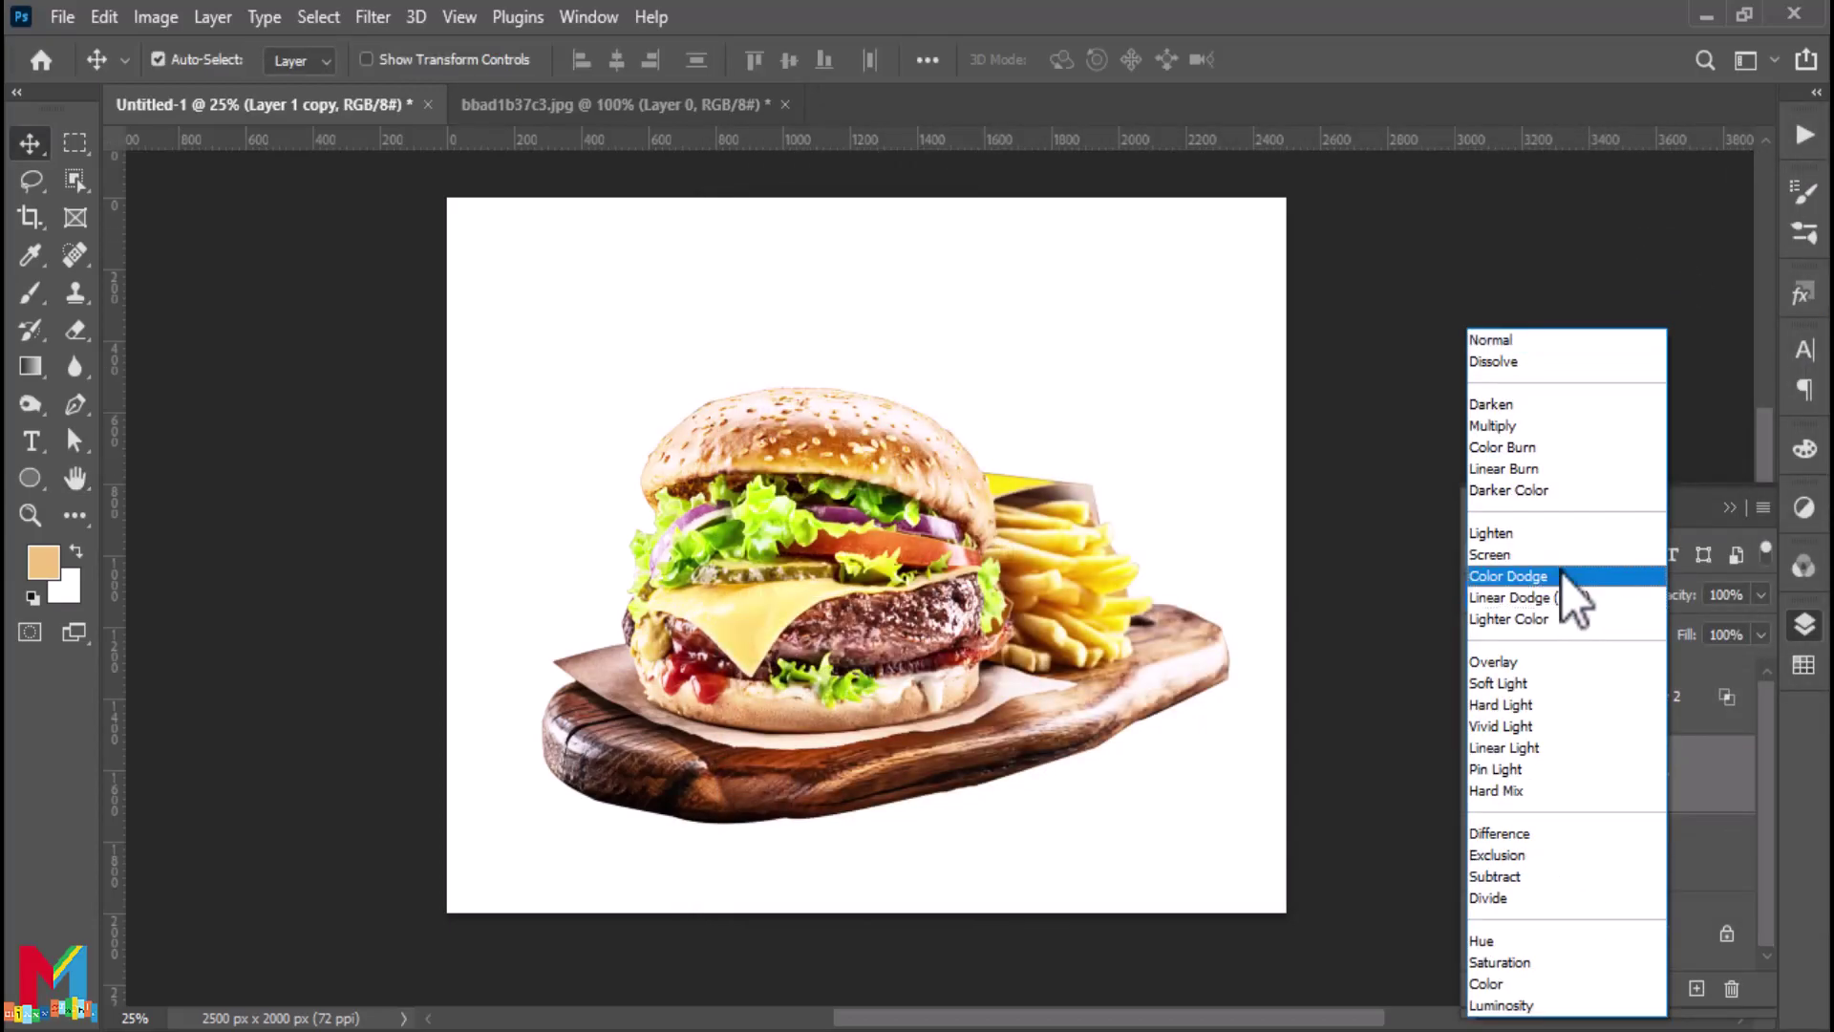
click(1535, 426)
click(1760, 594)
mouse_move(1763, 625)
mouse_down()
mouse_move(1702, 628)
mouse_move(1695, 649)
mouse_up()
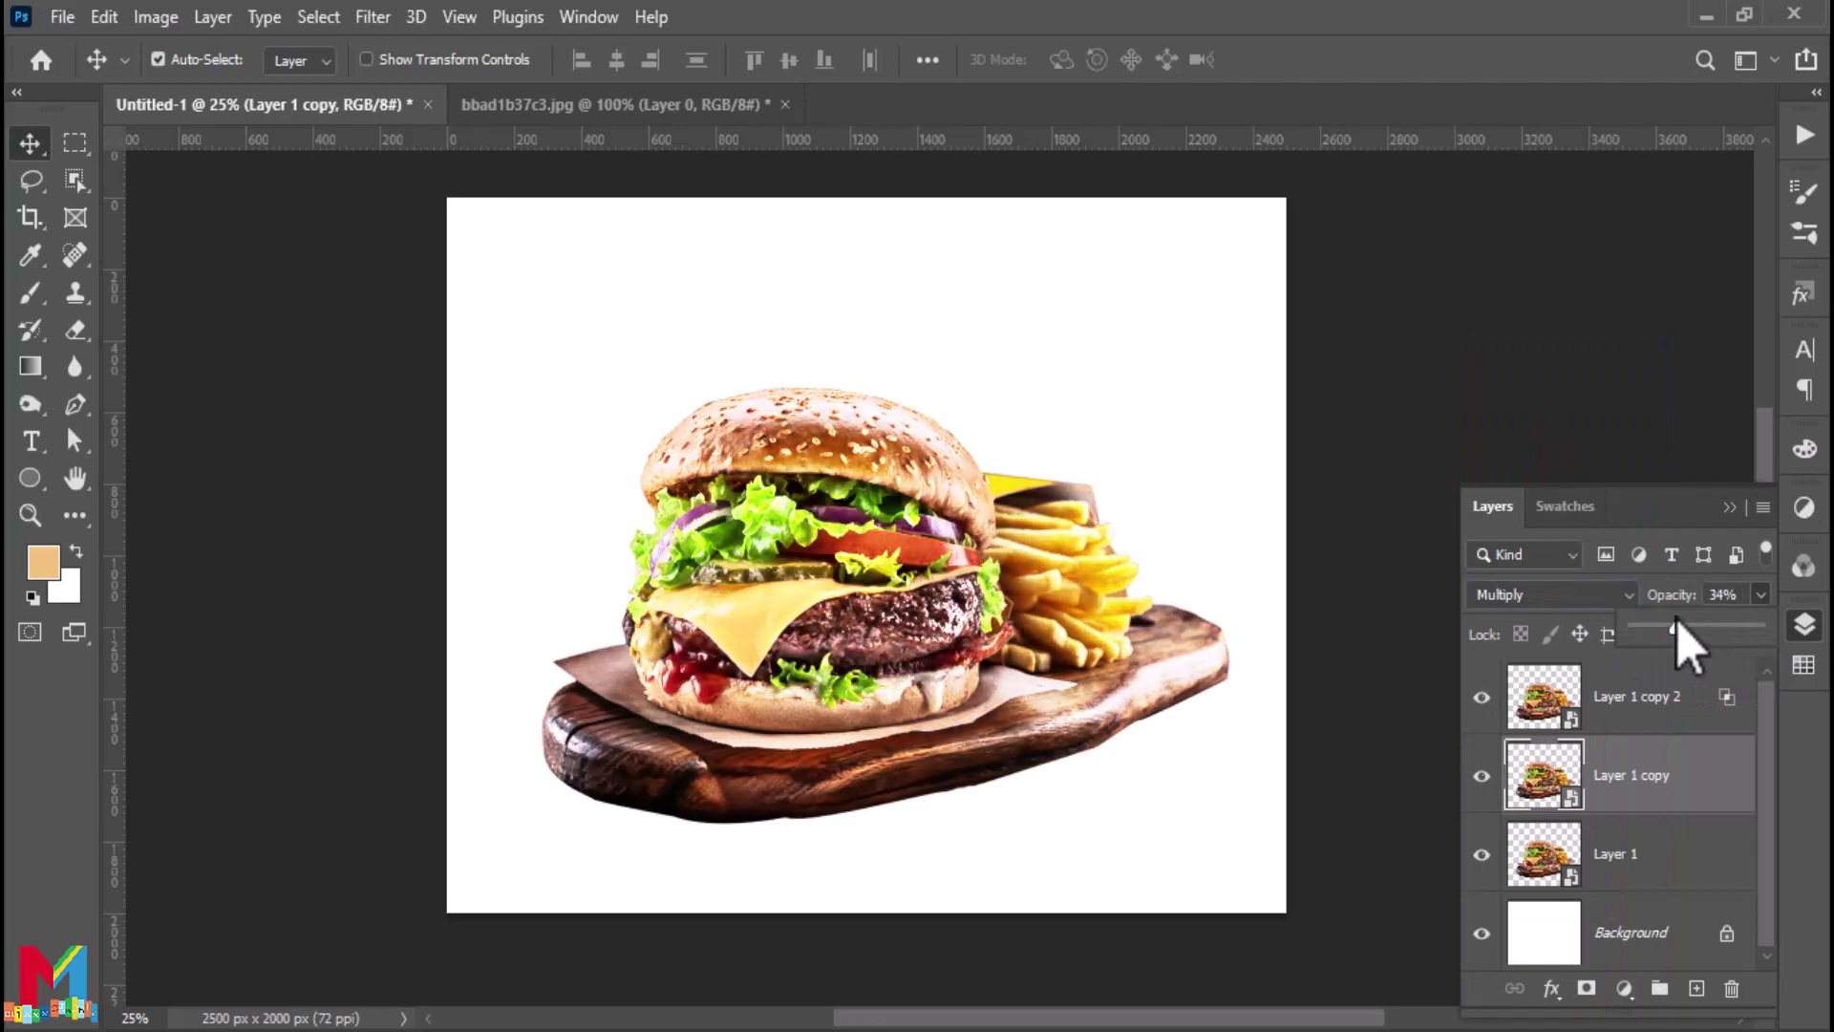
Compare the look with the top copy hidden, then group all three burger layers into Group 1
click(1649, 712)
click(1482, 697)
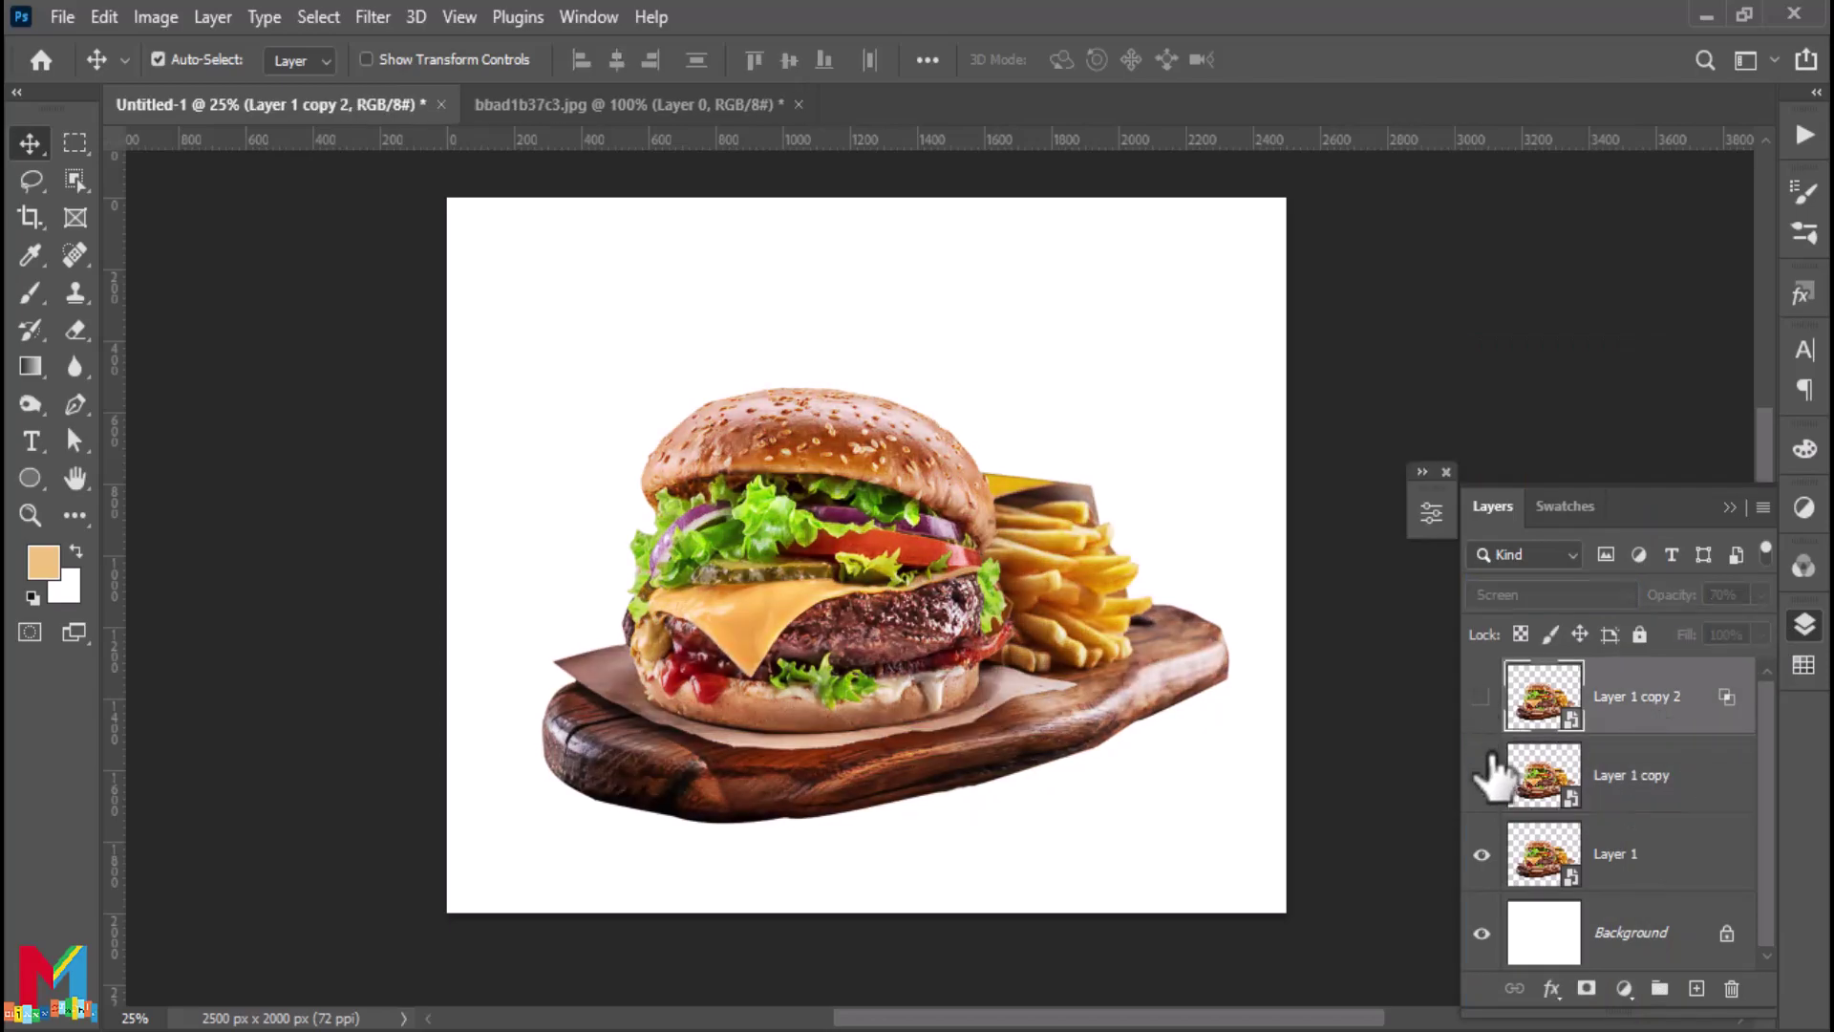
click(1489, 707)
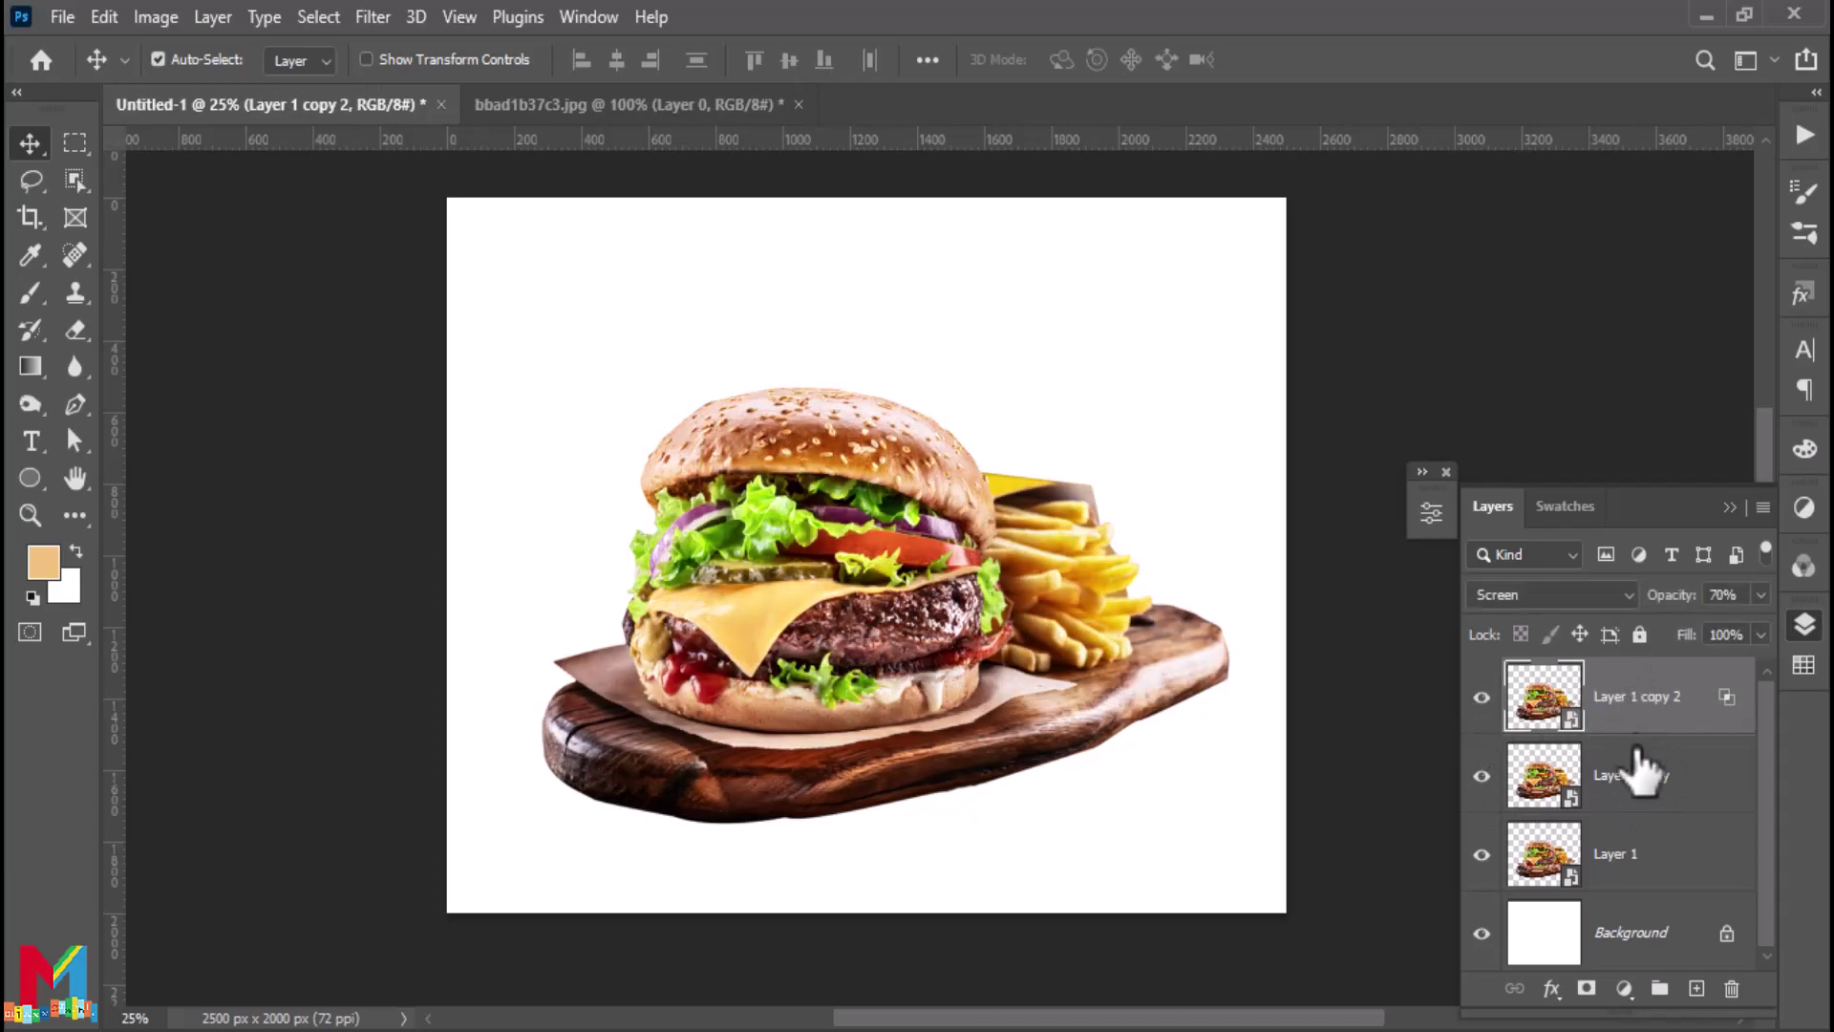
shift+click(1642, 869)
drag(1643, 869, 1659, 988)
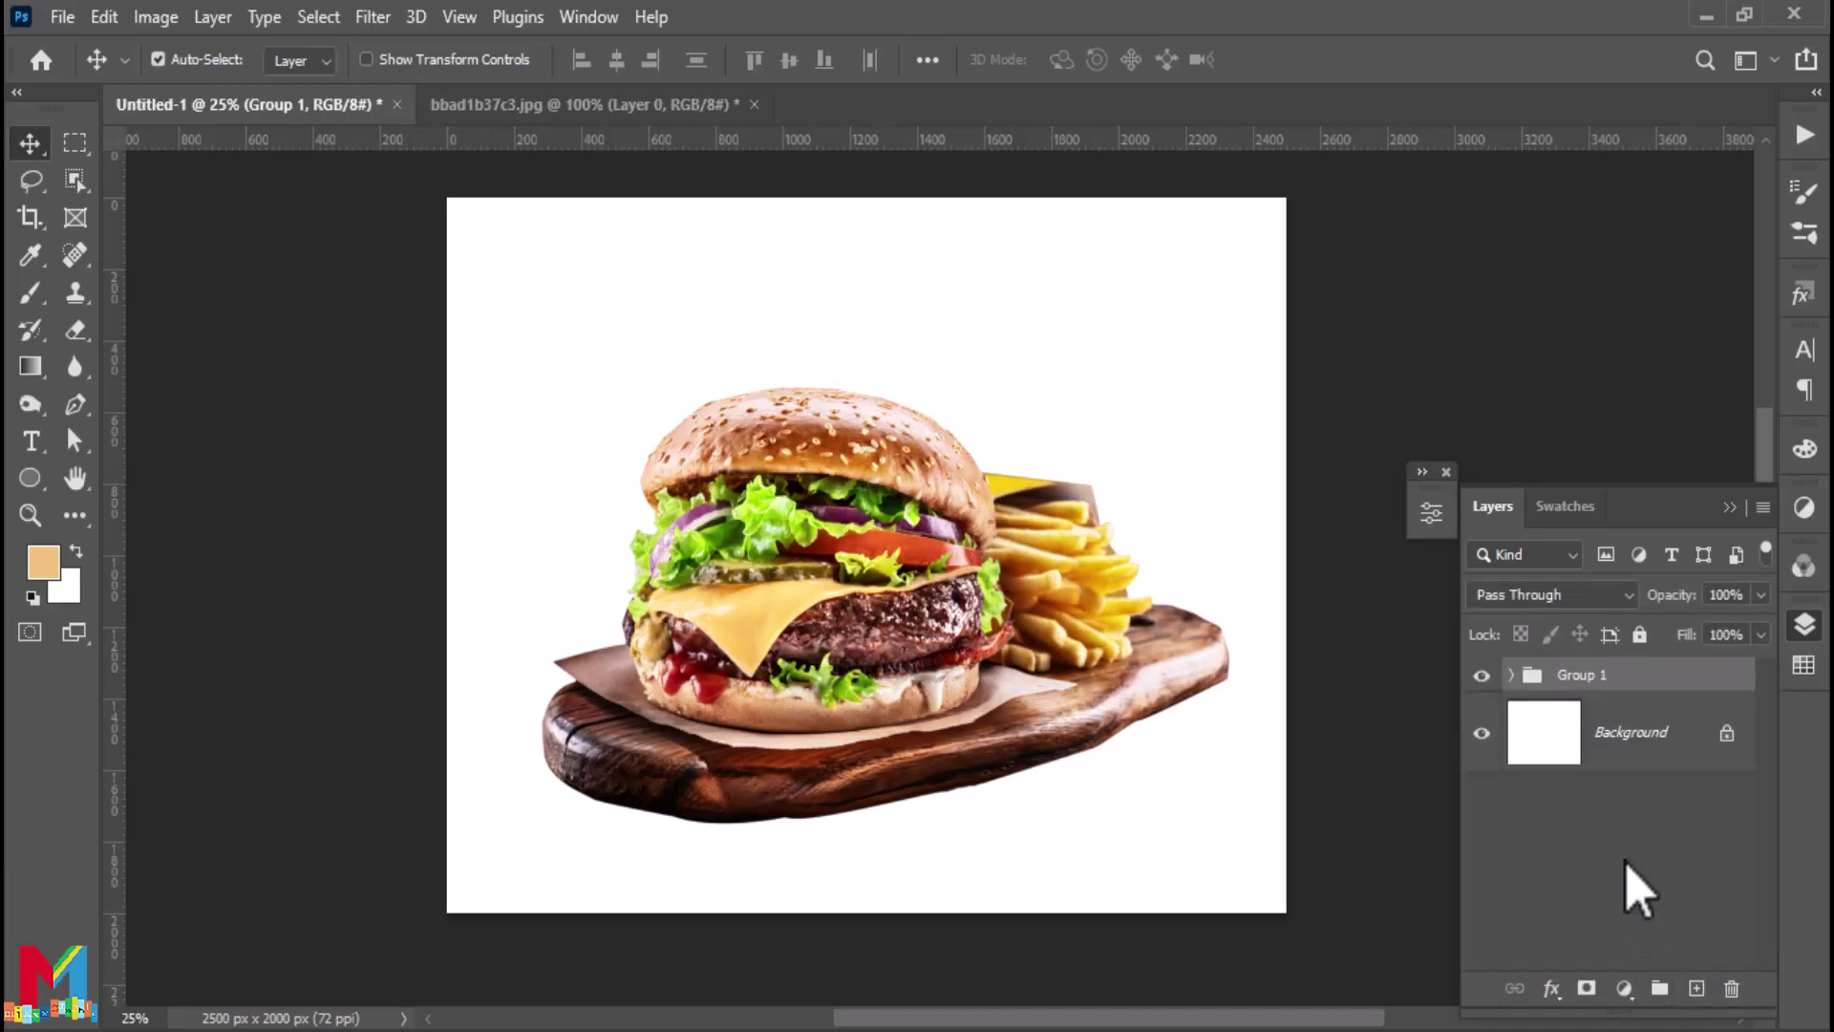
Add a Vibrance layer clipped to Group 1 with Vibrance +27 and Saturation +12
click(1624, 988)
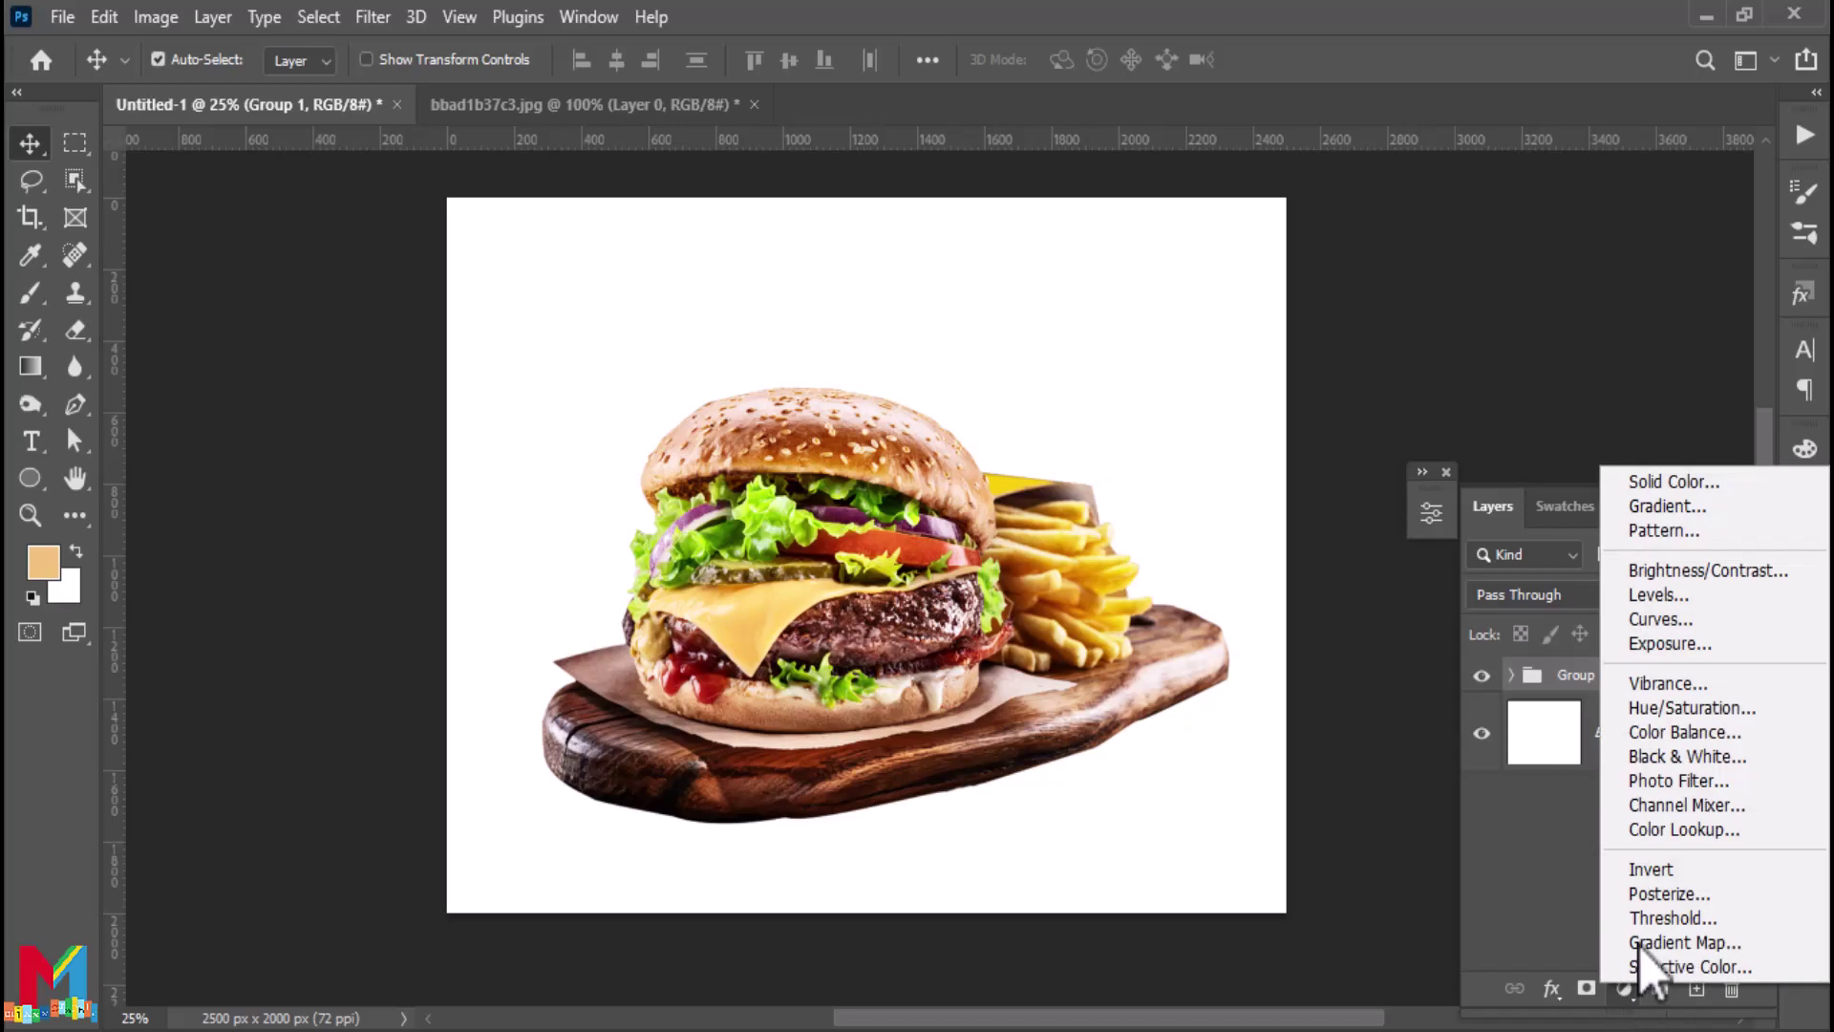
click(1645, 684)
click(1201, 987)
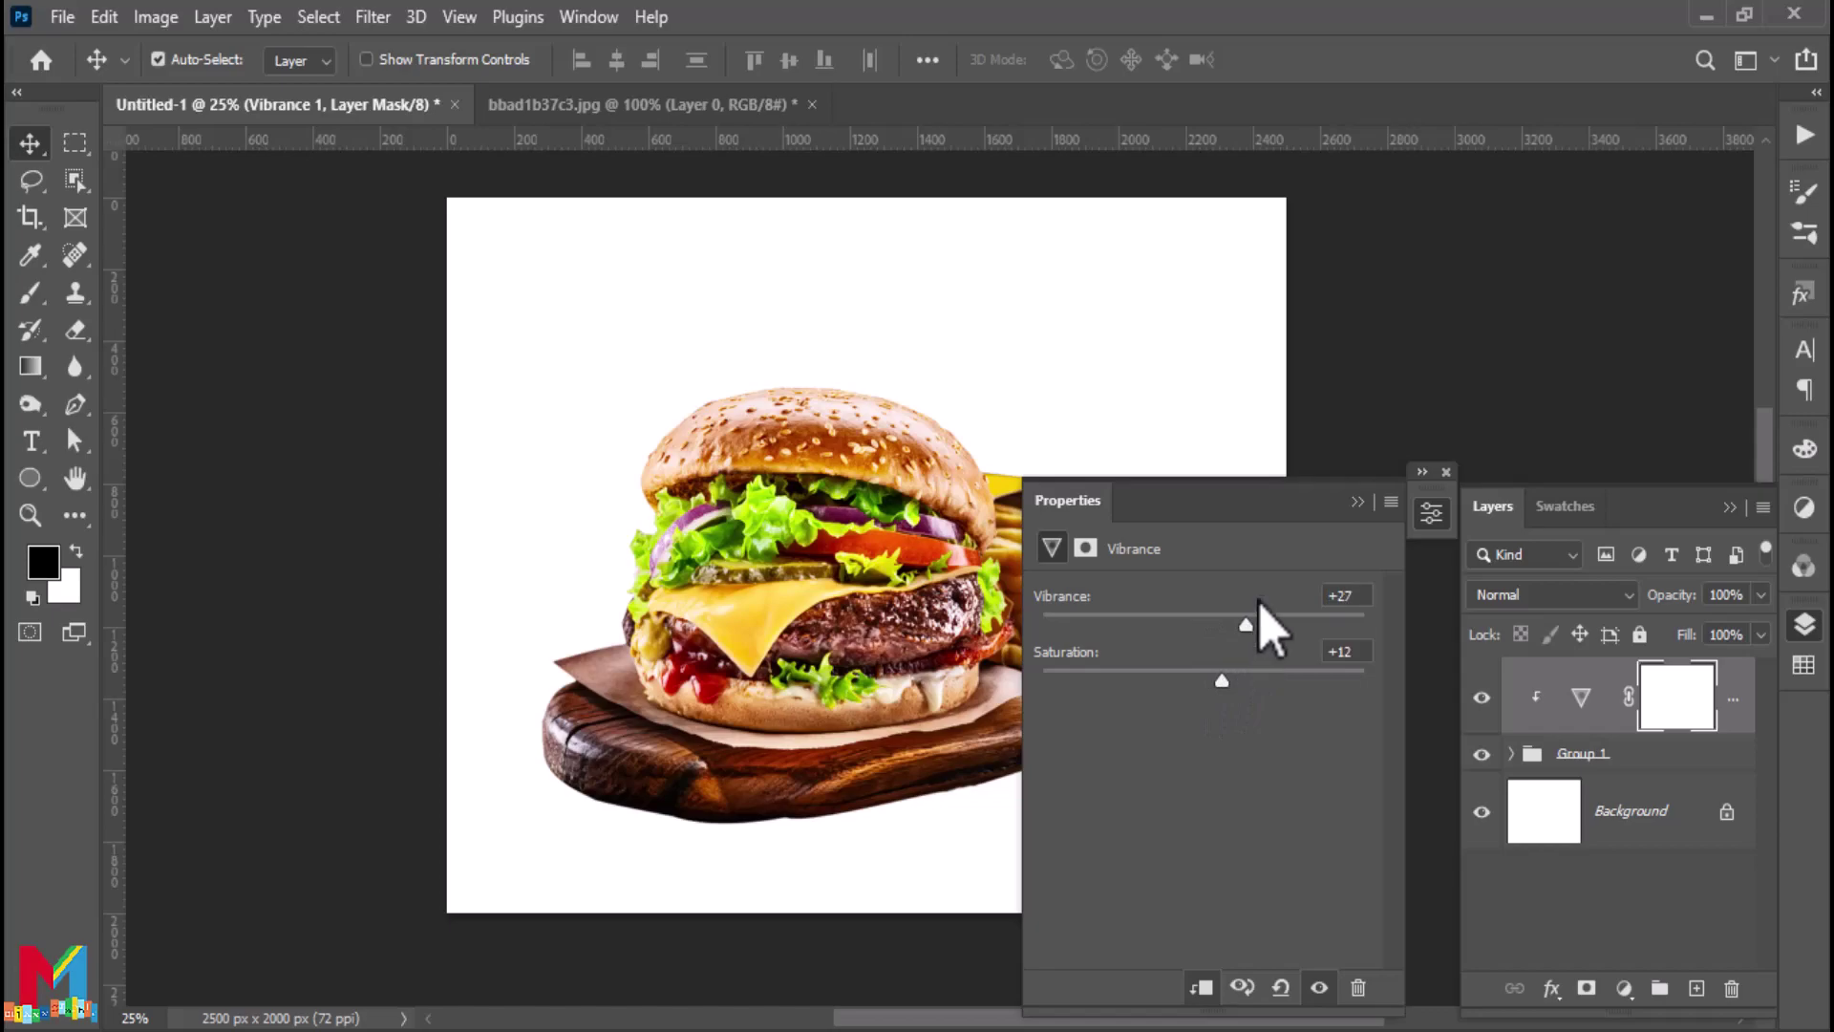
click(1357, 504)
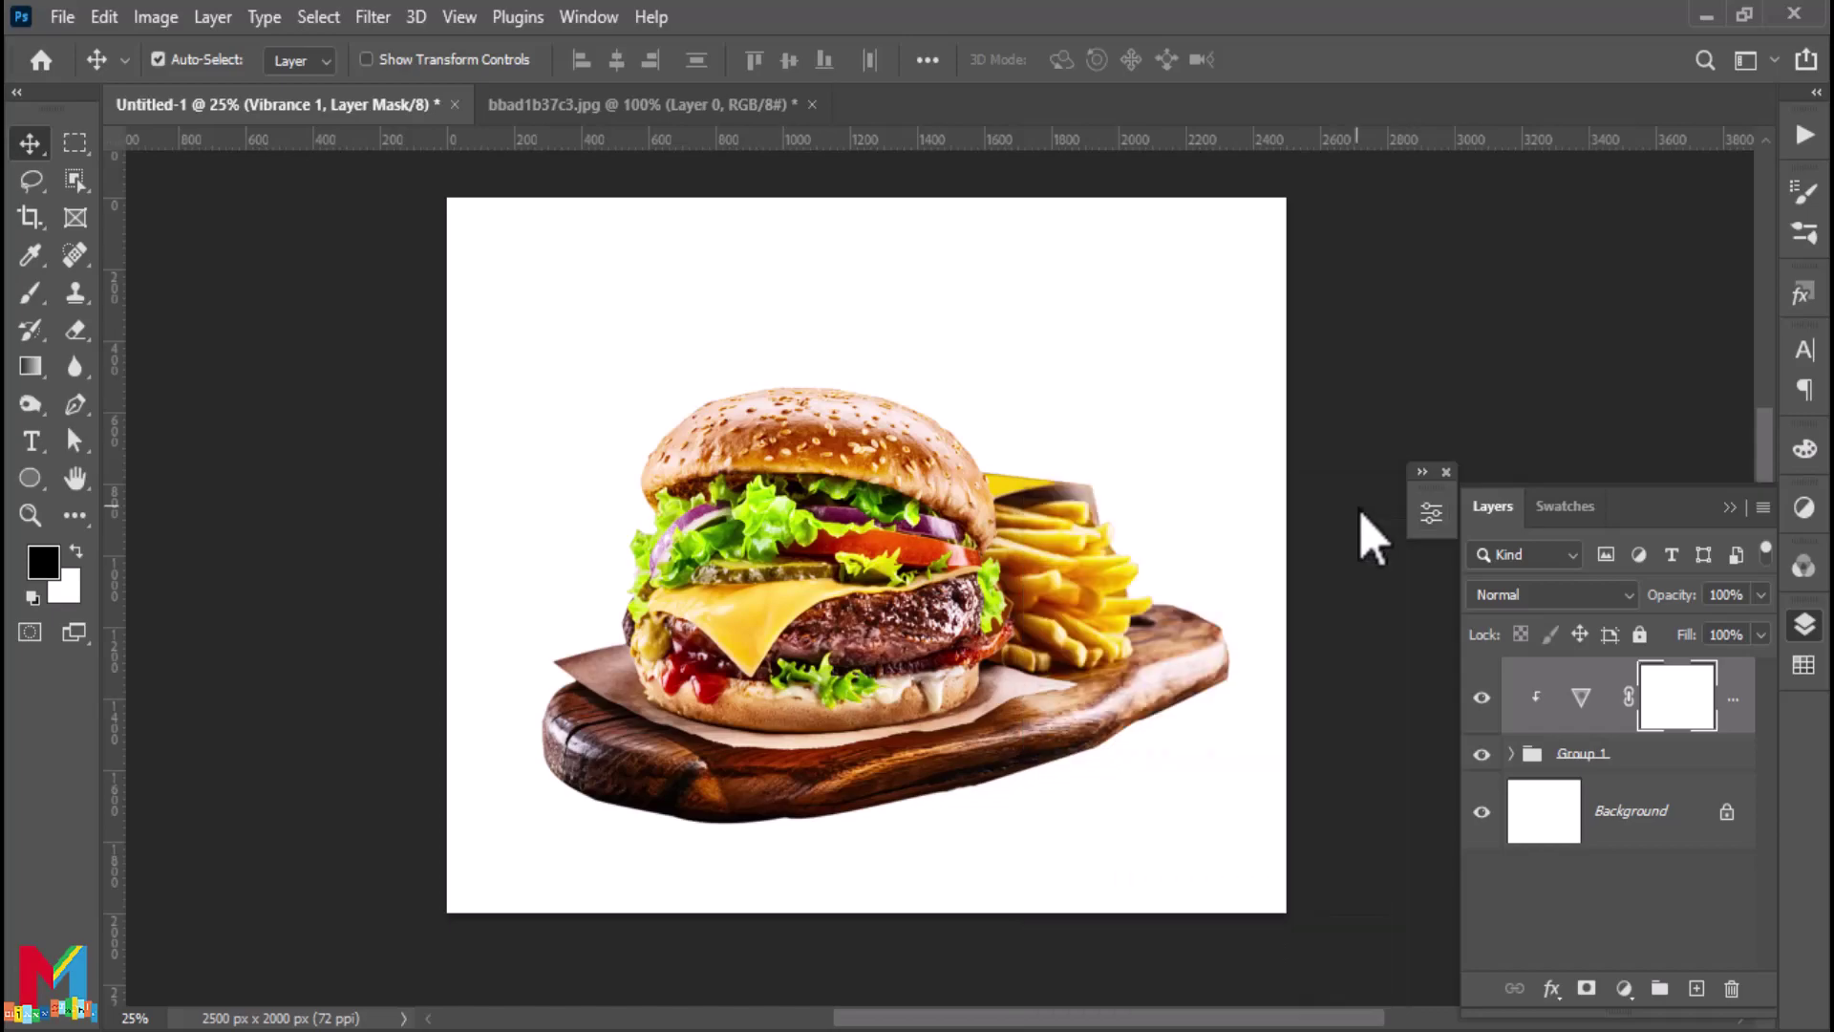
click(1615, 827)
click(1623, 988)
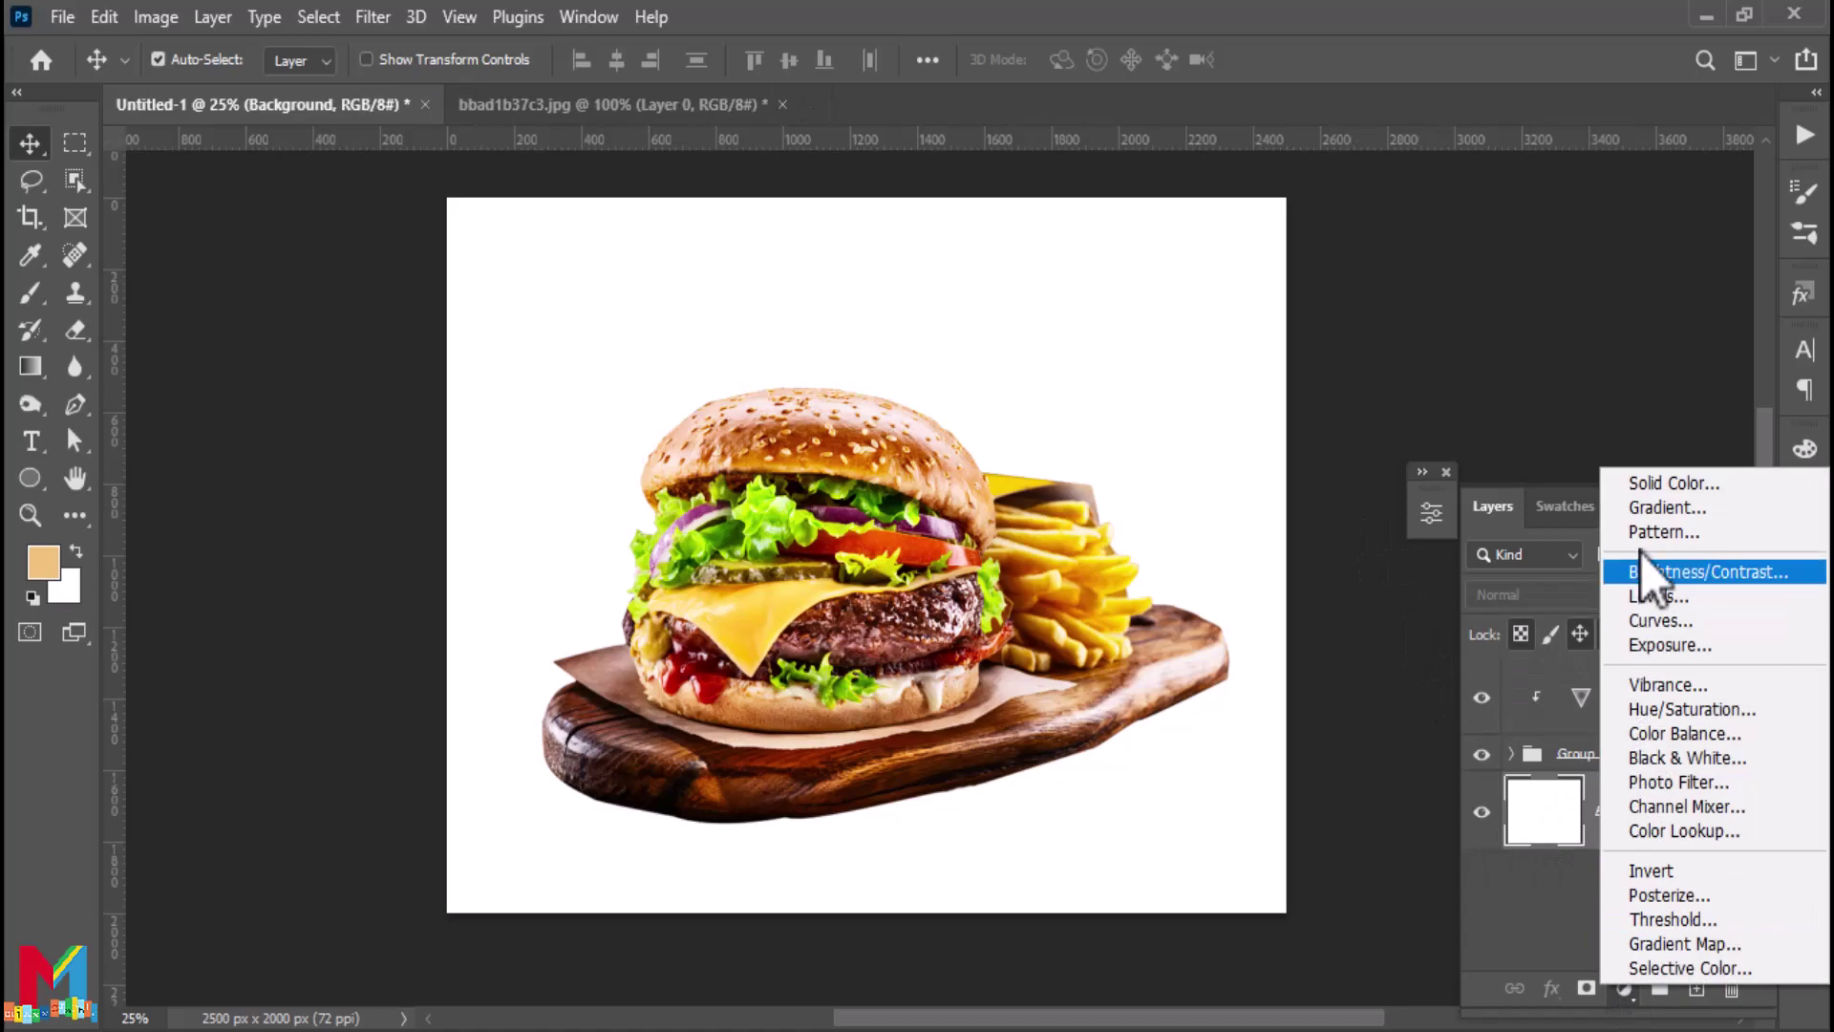
Add a Gradient Fill layer using the first preset from the Reds gradient group
click(1666, 507)
click(1498, 557)
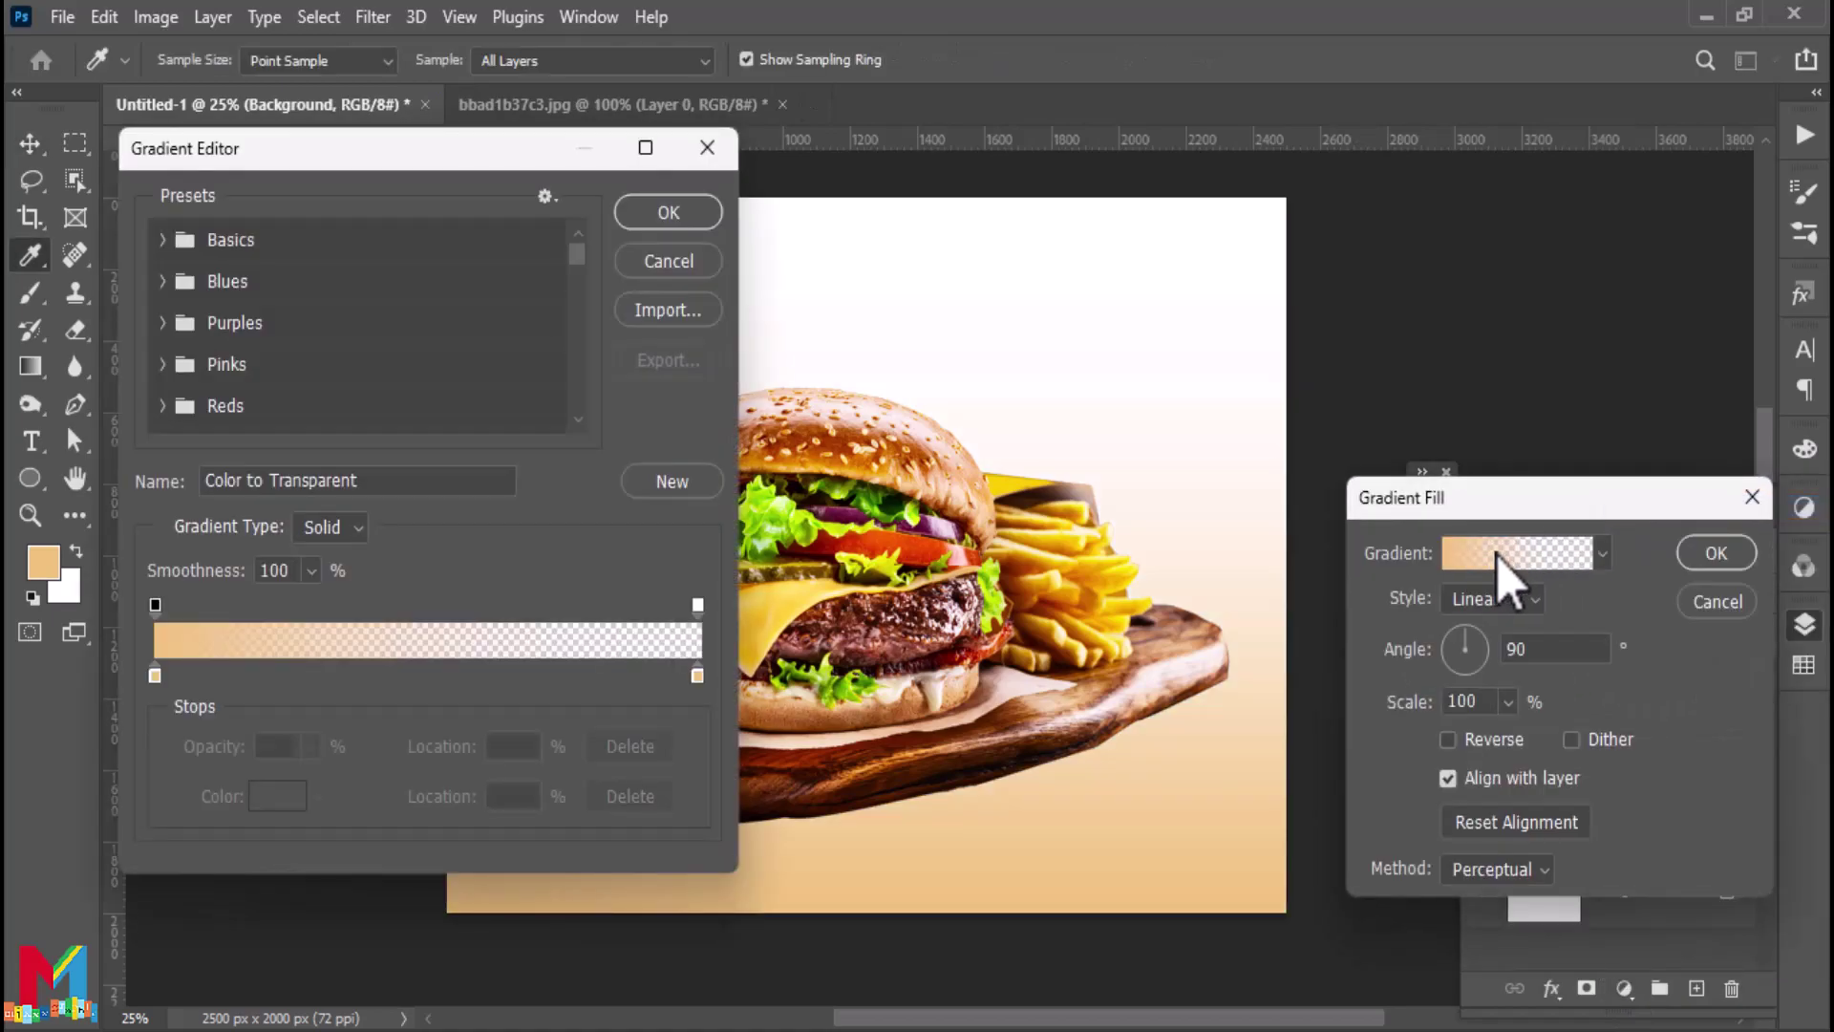
scroll(350, 363, down, 1)
scroll(229, 361, down, 1)
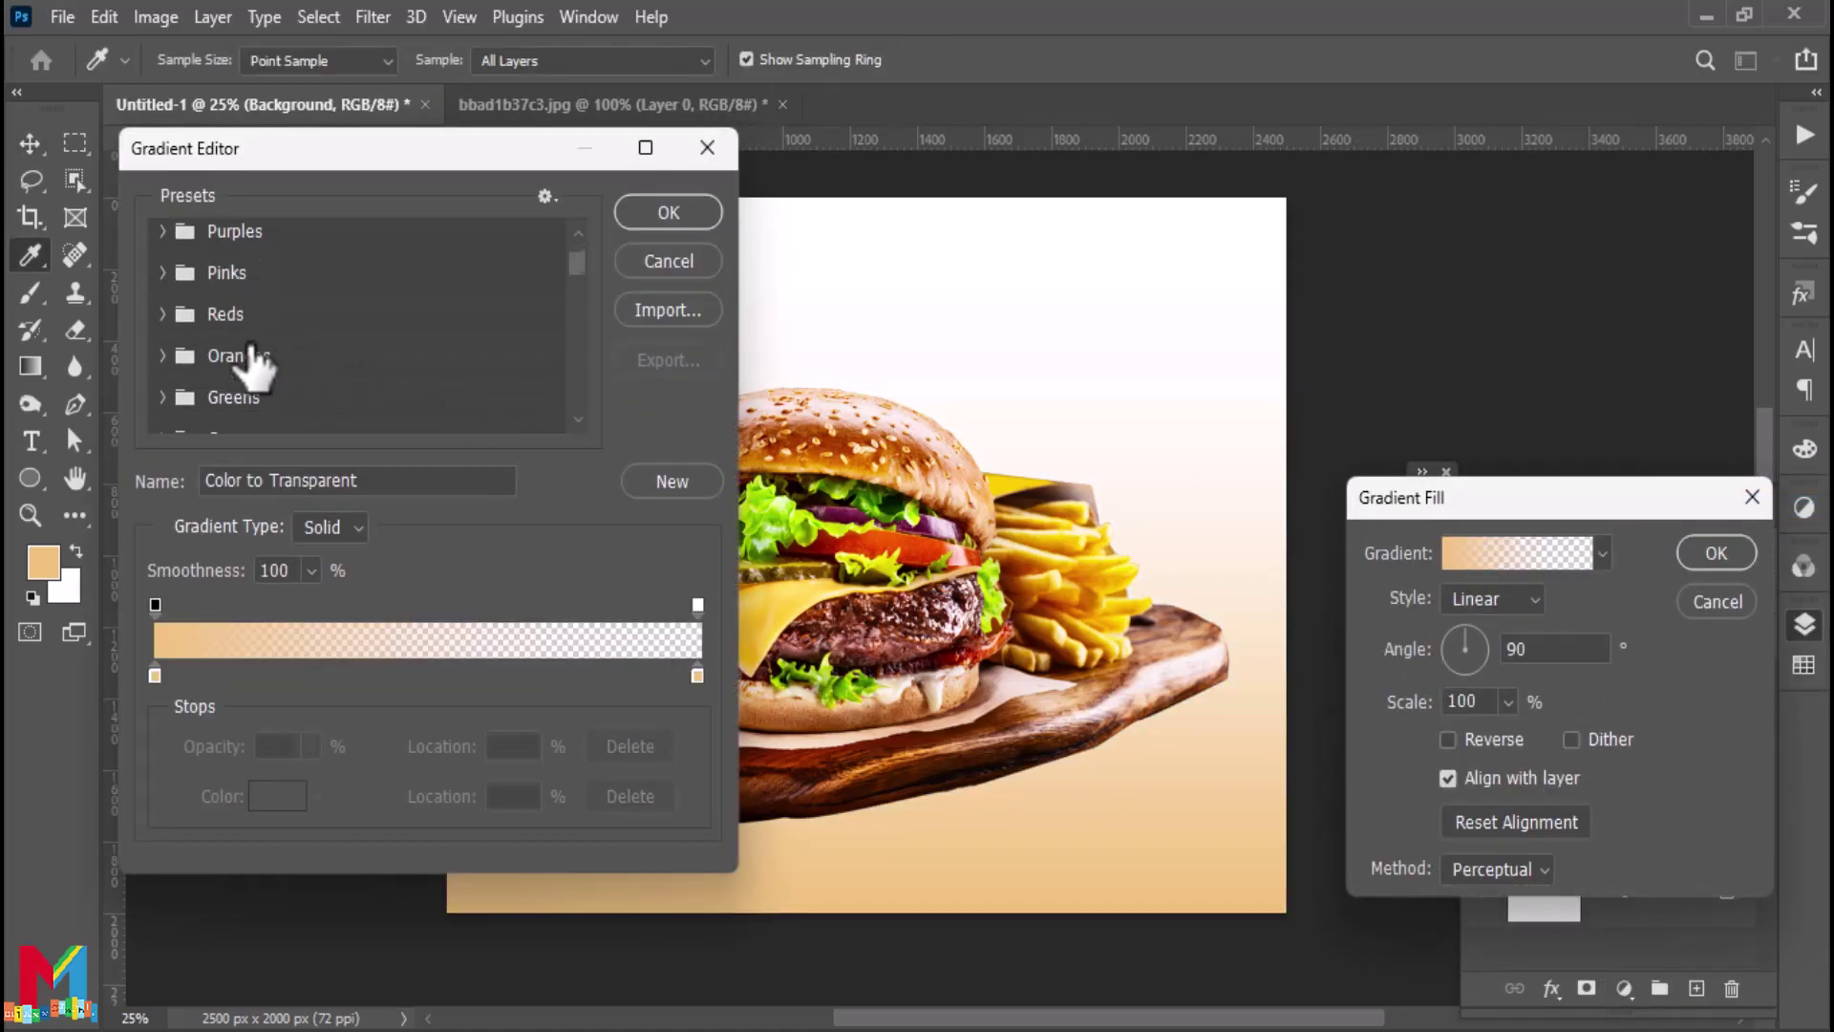
scroll(246, 360, down, 1)
scroll(246, 360, up, 1)
scroll(248, 361, up, 1)
scroll(250, 363, up, 1)
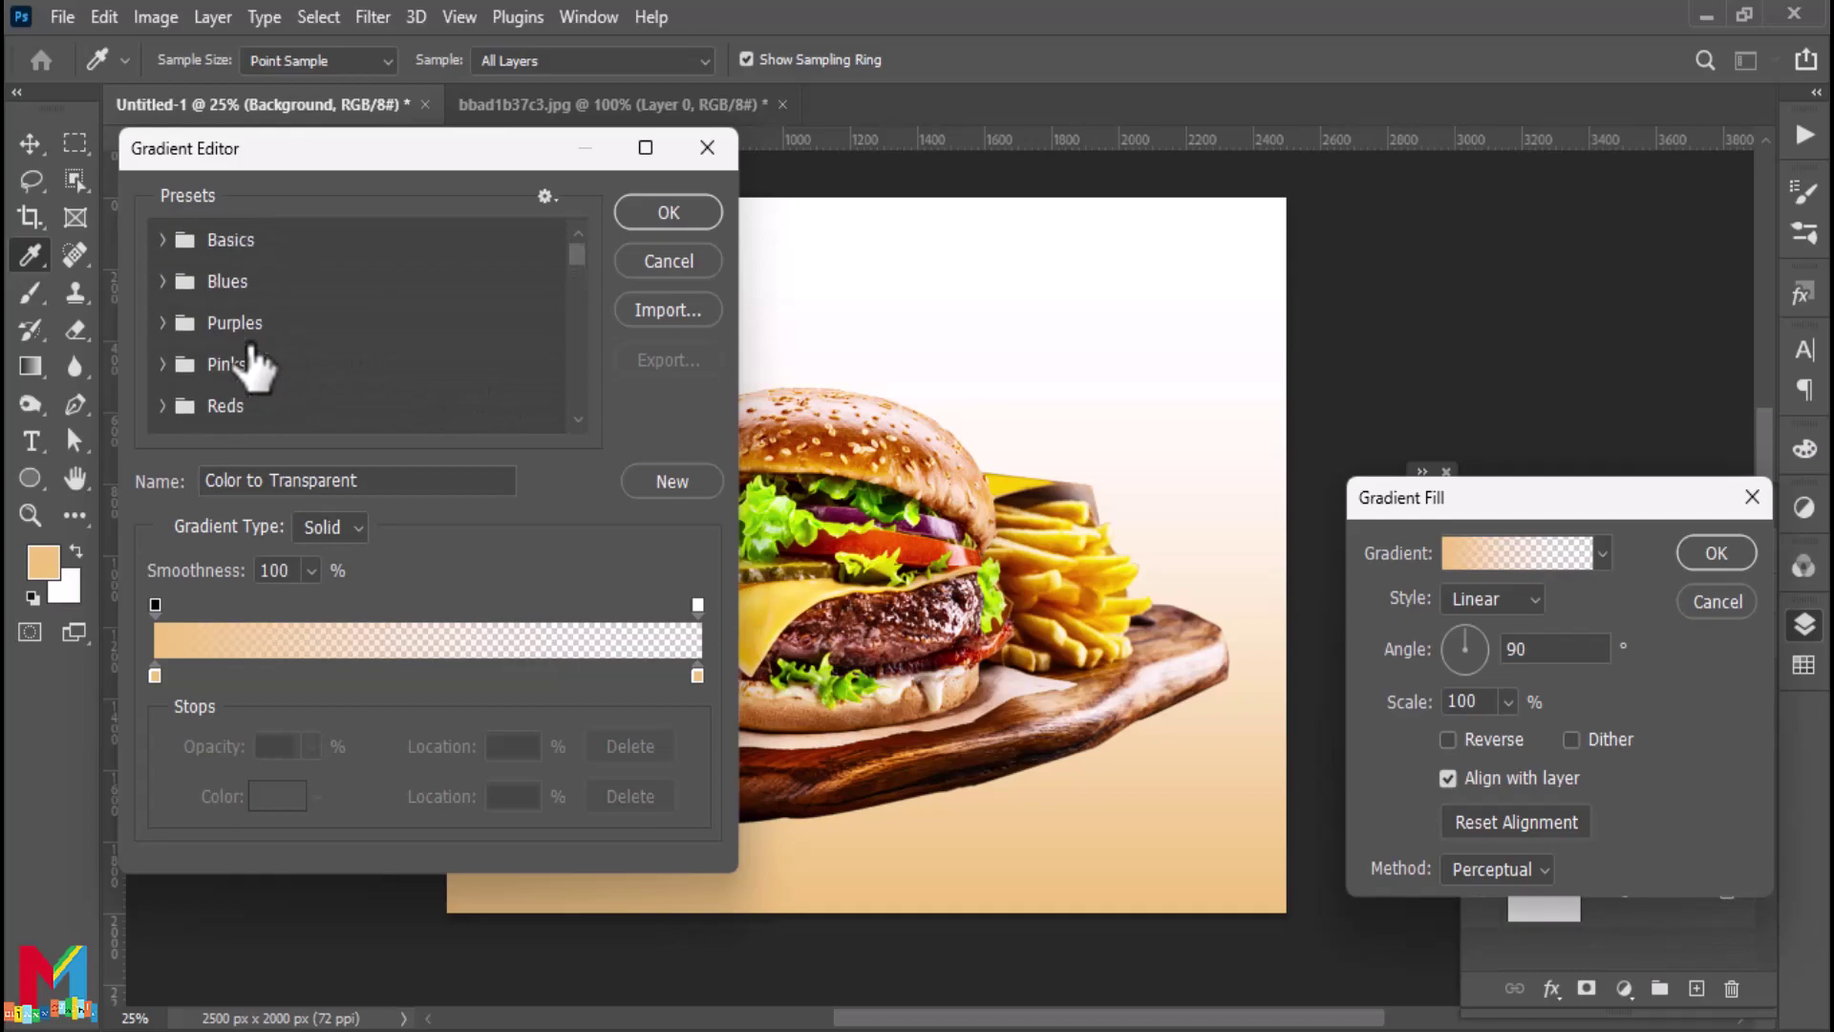
scroll(251, 363, down, 2)
scroll(251, 363, down, 1)
scroll(253, 362, down, 2)
scroll(253, 363, down, 2)
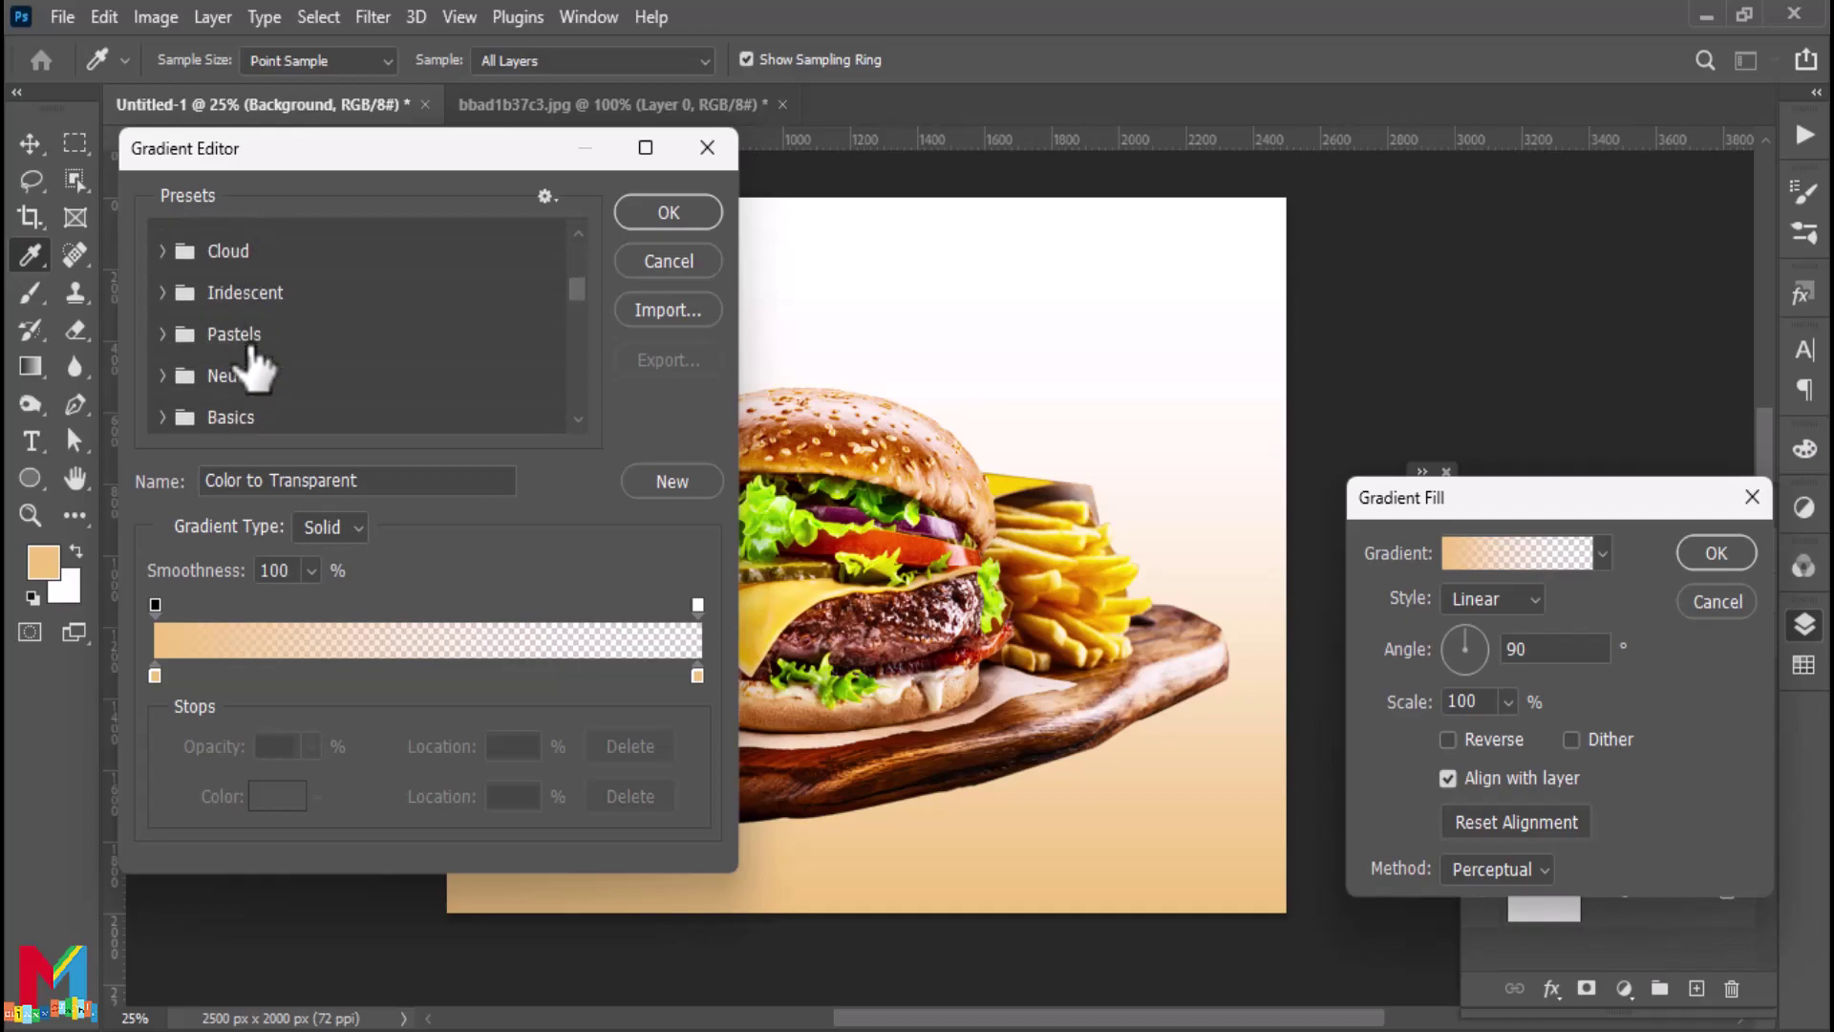
scroll(253, 363, down, 2)
scroll(254, 373, down, 2)
click(185, 425)
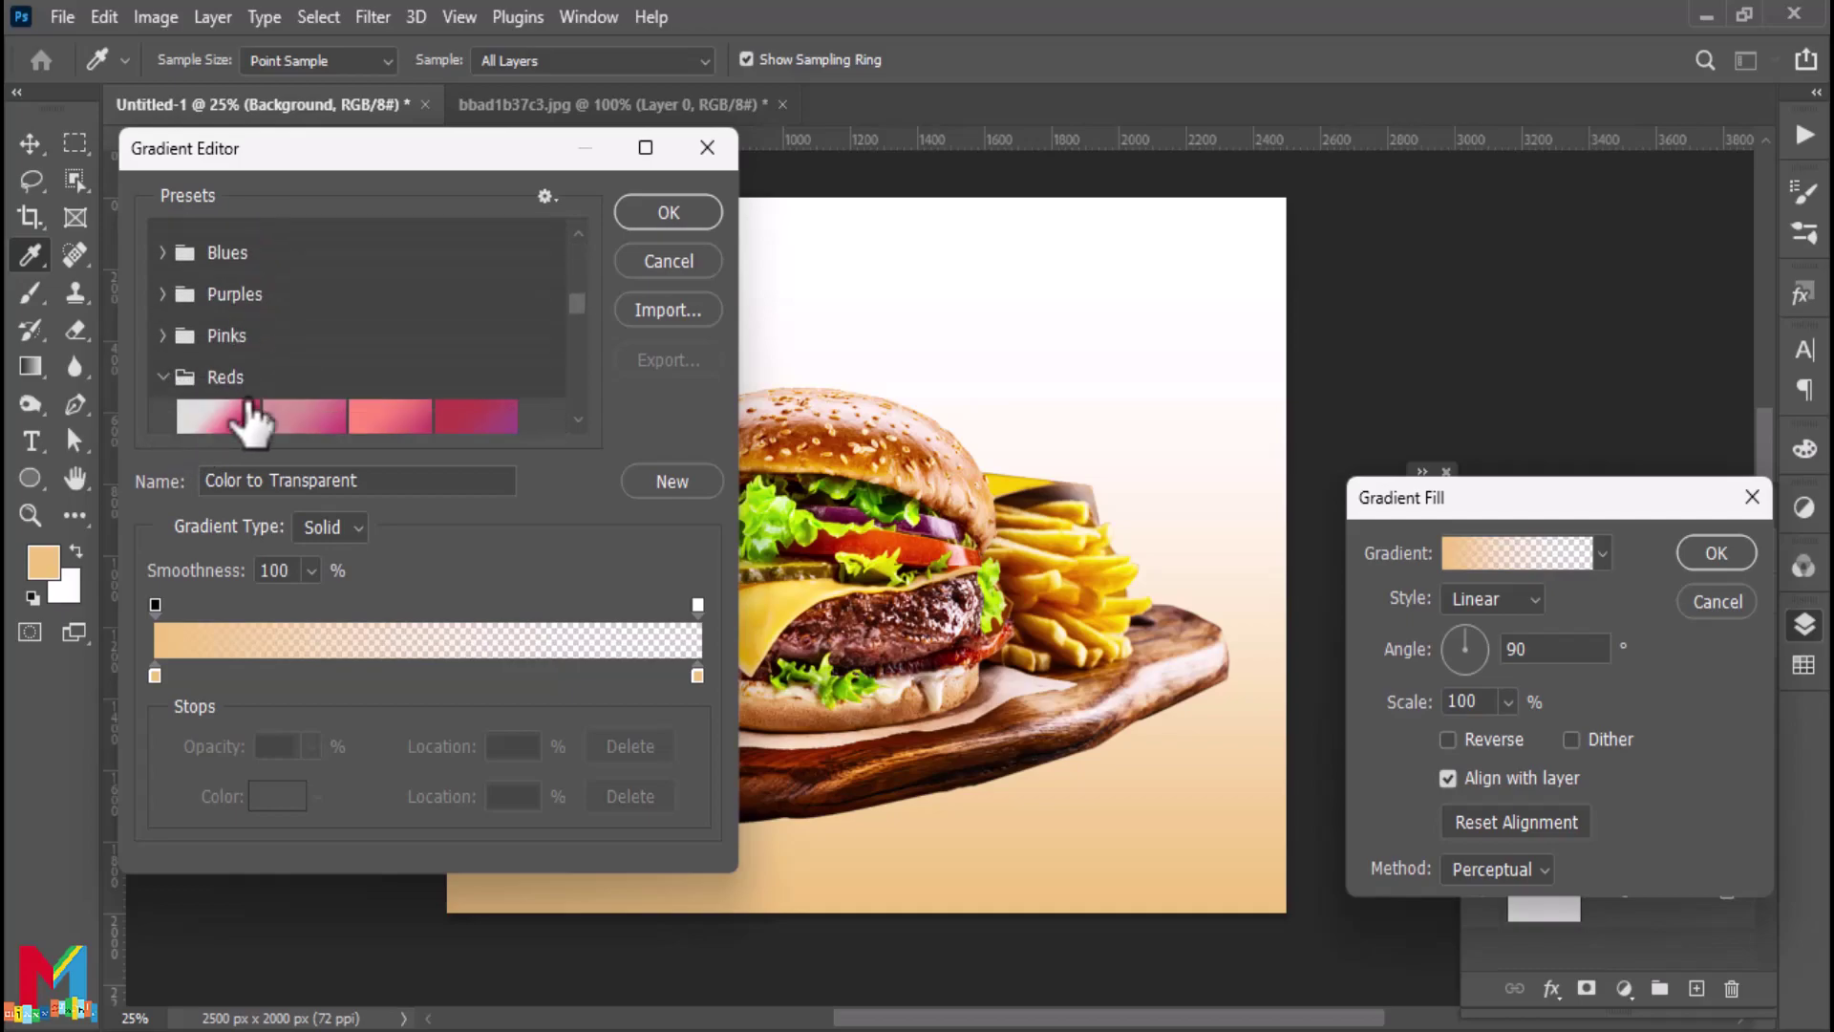
click(222, 393)
Set the left gradient stop to dark crimson #6c0017 and apply the gradient at -88.69°
double_click(155, 676)
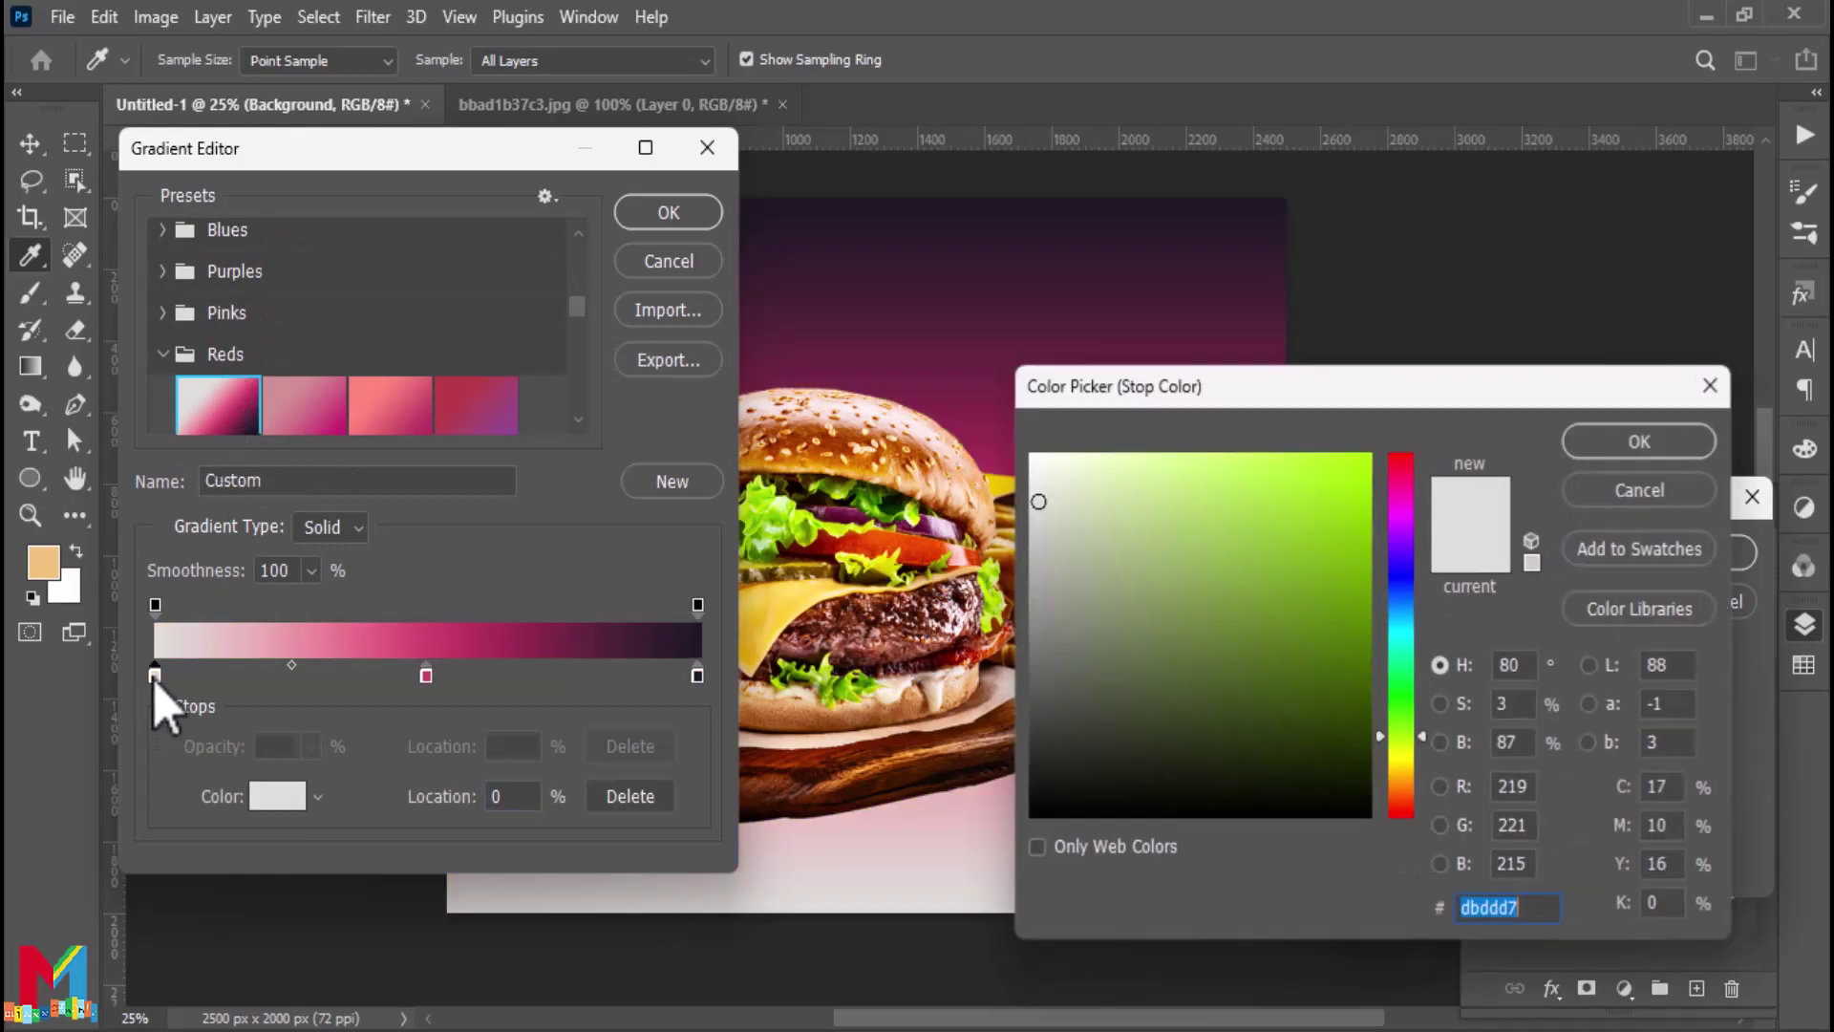
click(1401, 466)
click(1370, 640)
drag(1370, 640, 1370, 664)
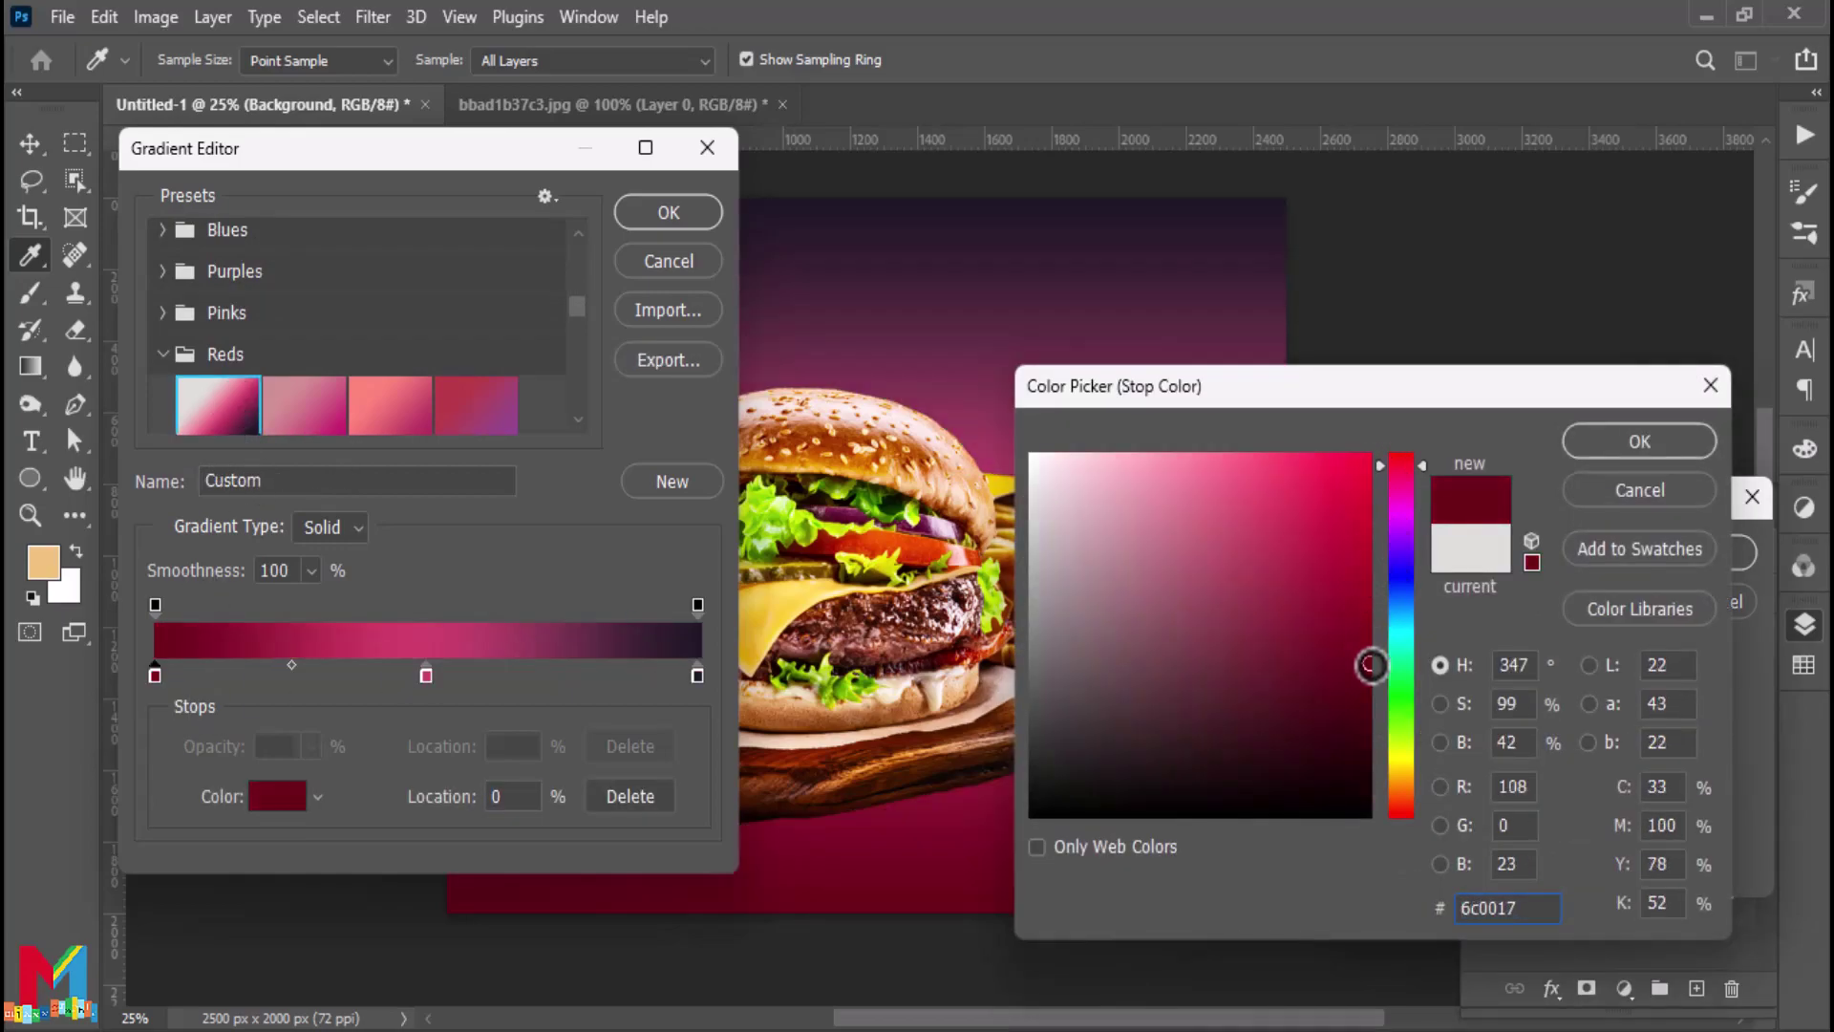
click(1591, 443)
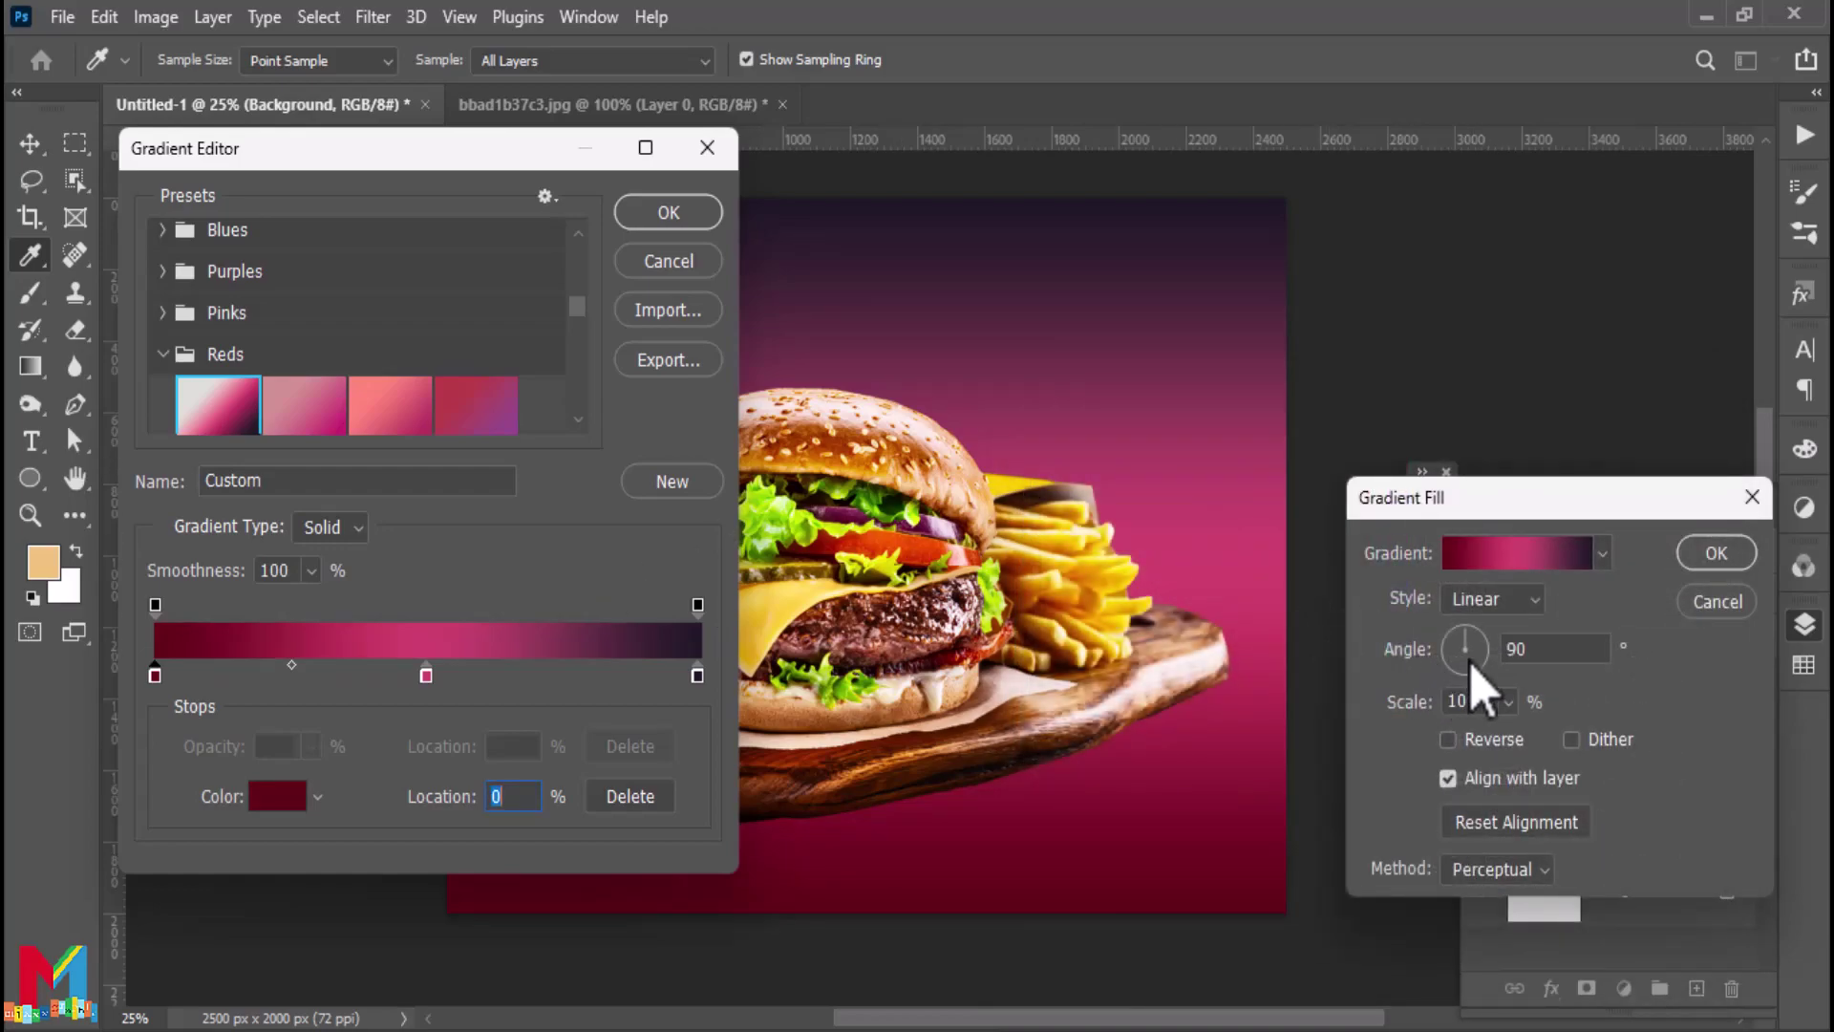
click(668, 212)
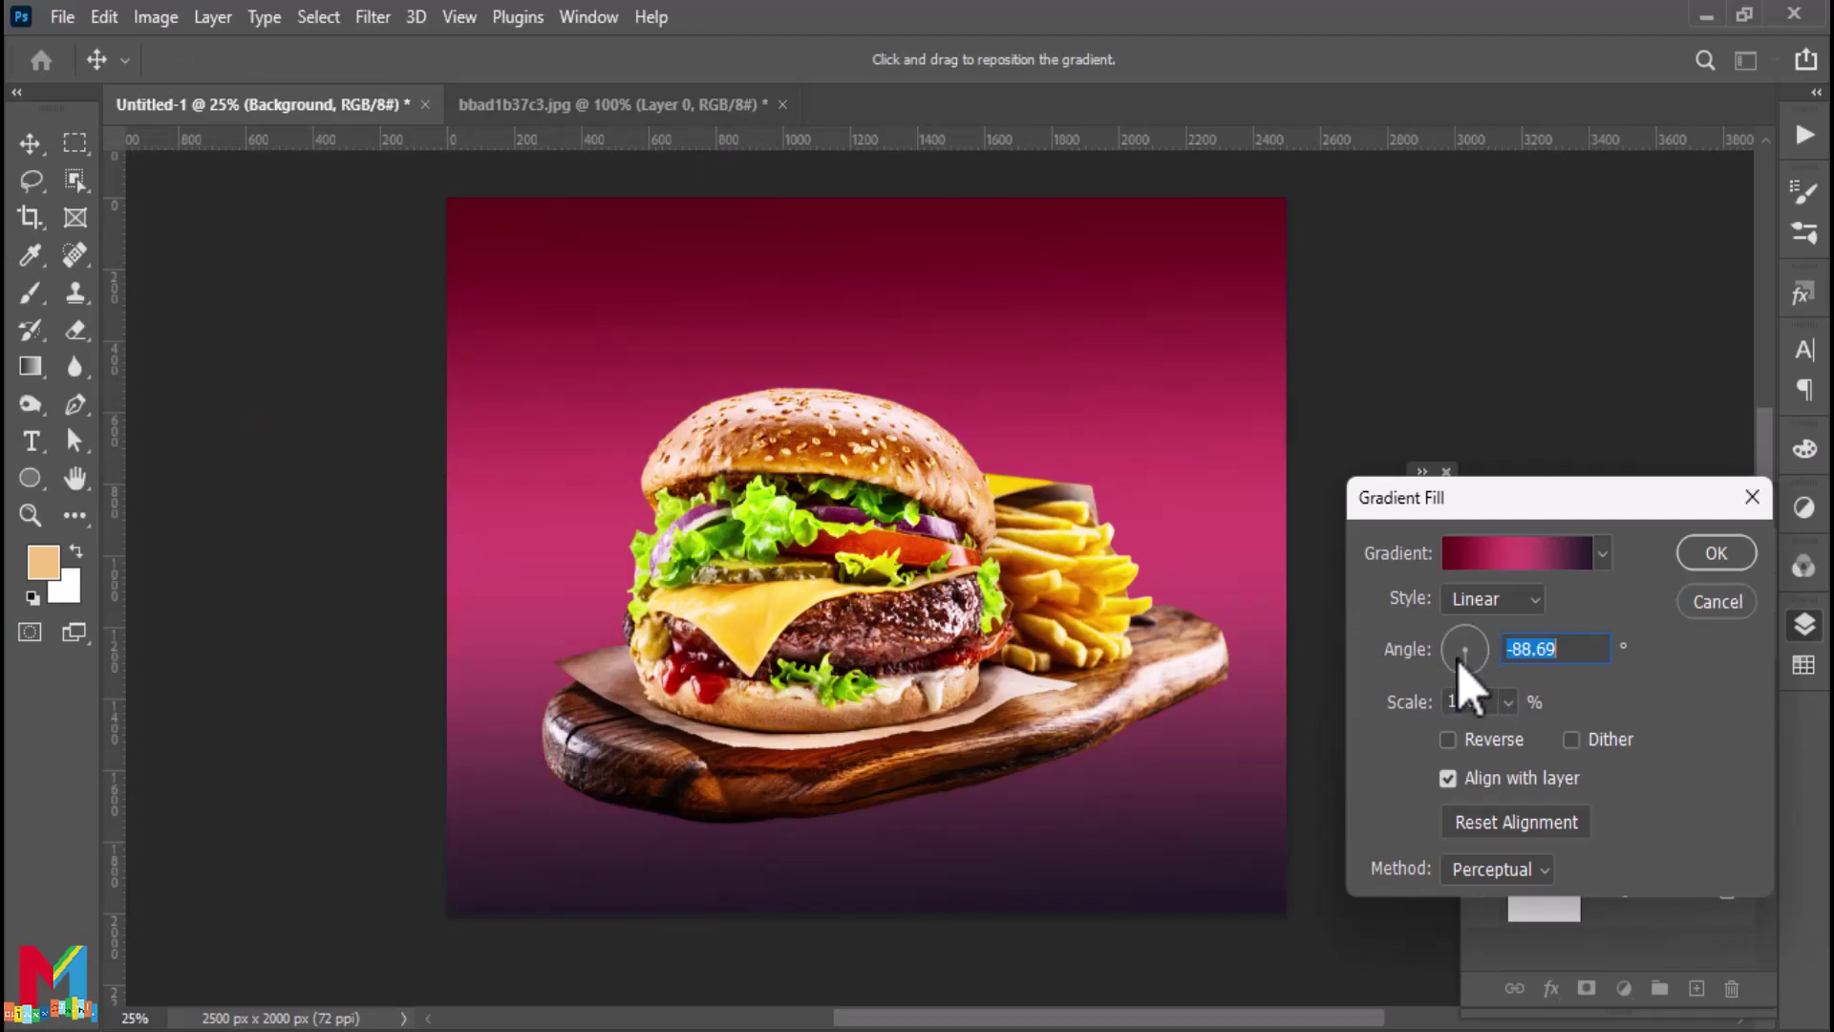
Group the burger layers and shift the burger group slightly up and left
click(1716, 553)
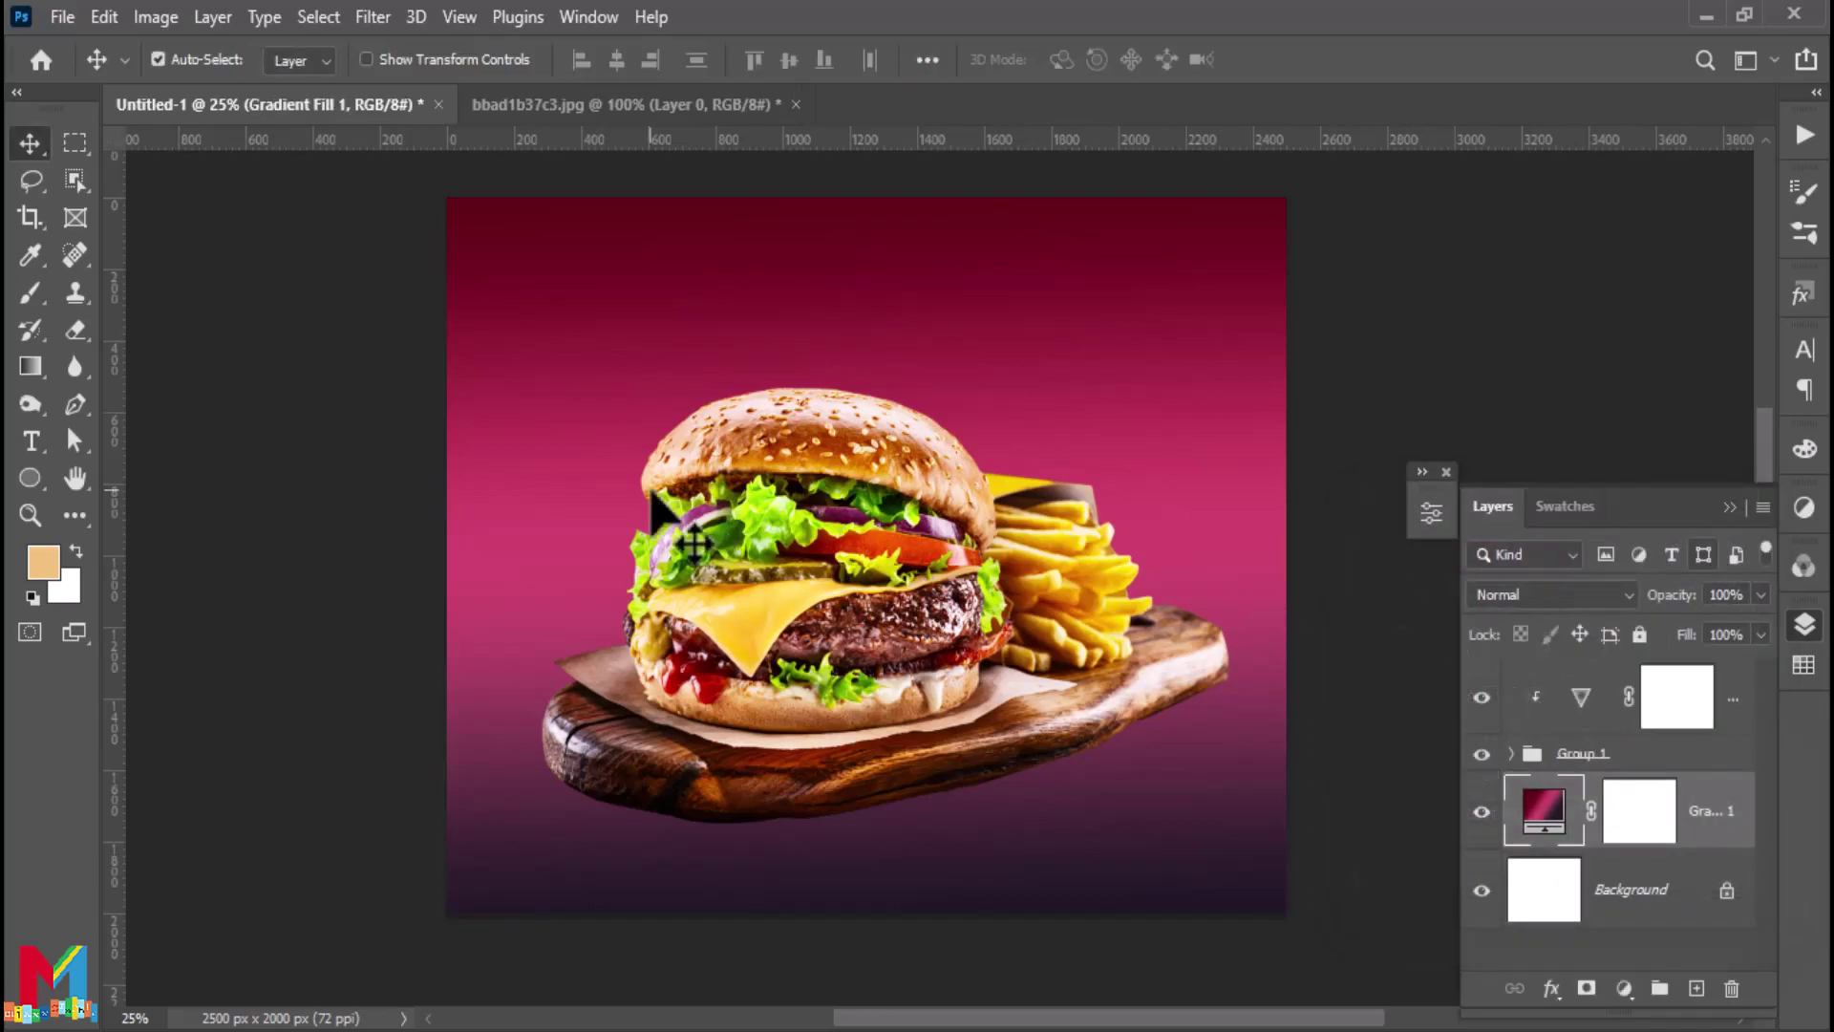
key(ctrl+g)
key(ctrl+t)
drag(844, 626, 839, 606)
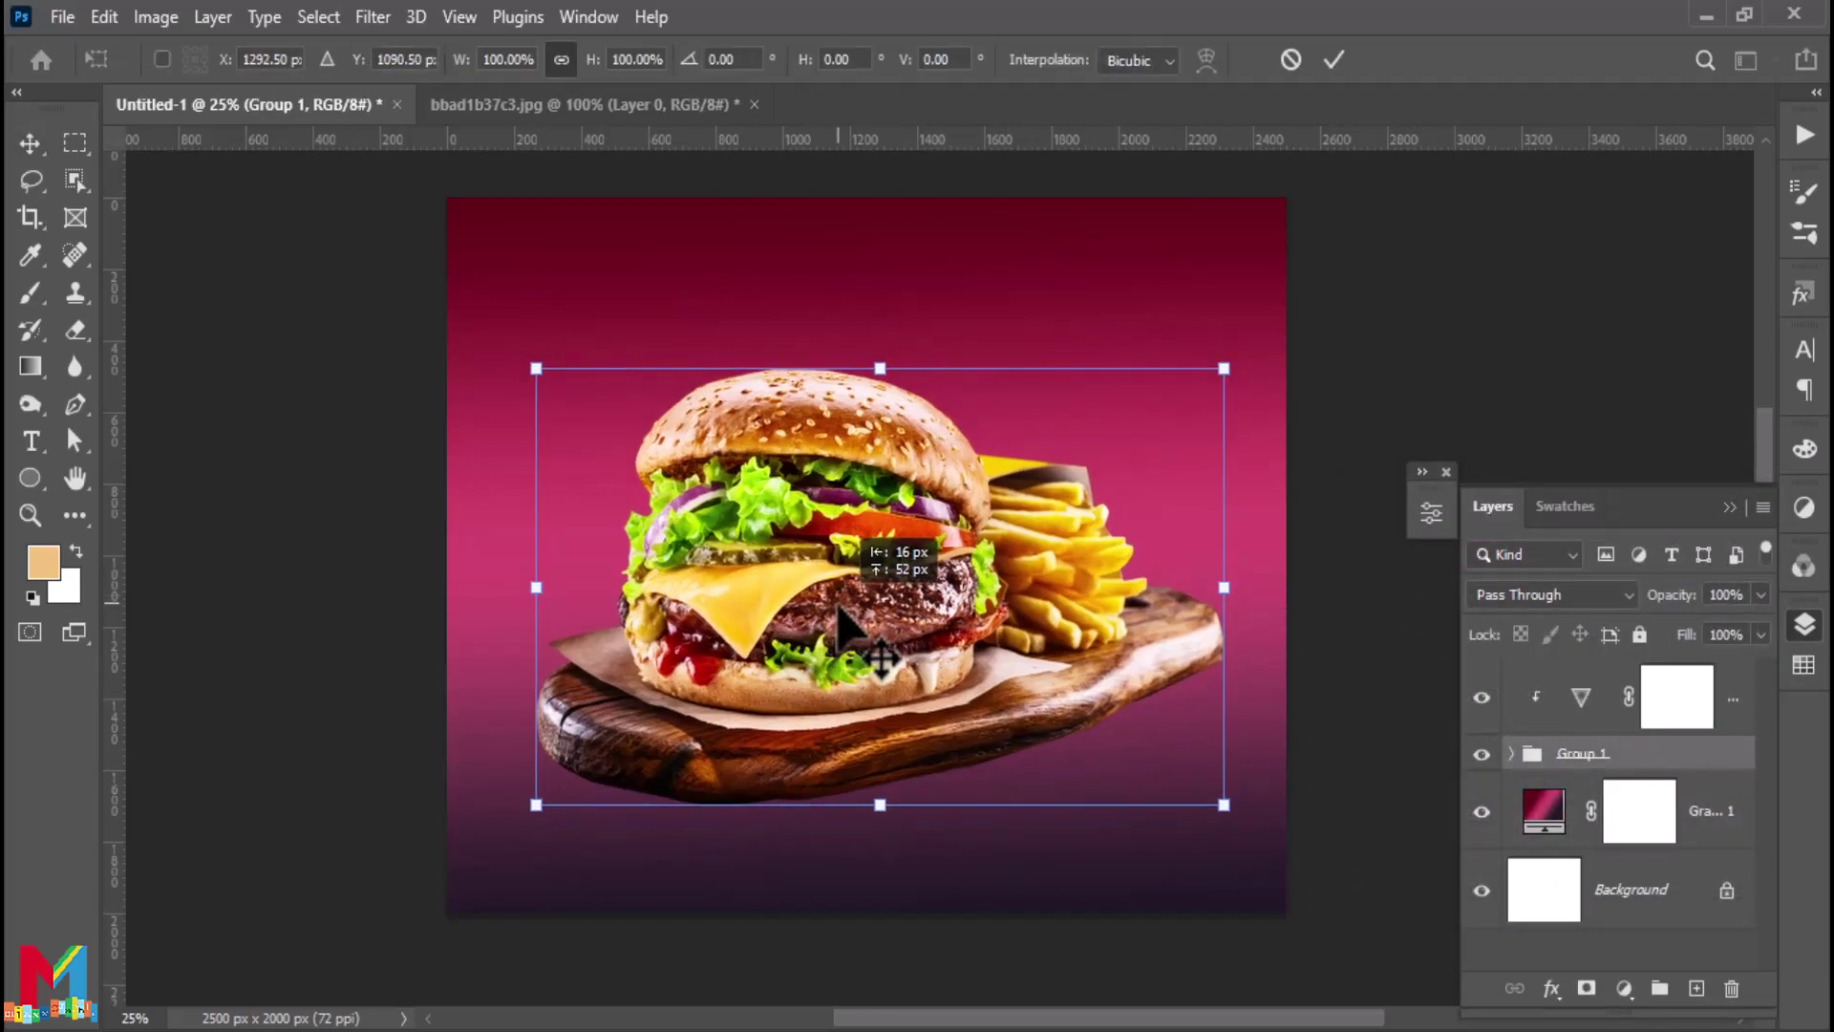
drag(838, 605, 838, 612)
click(1337, 59)
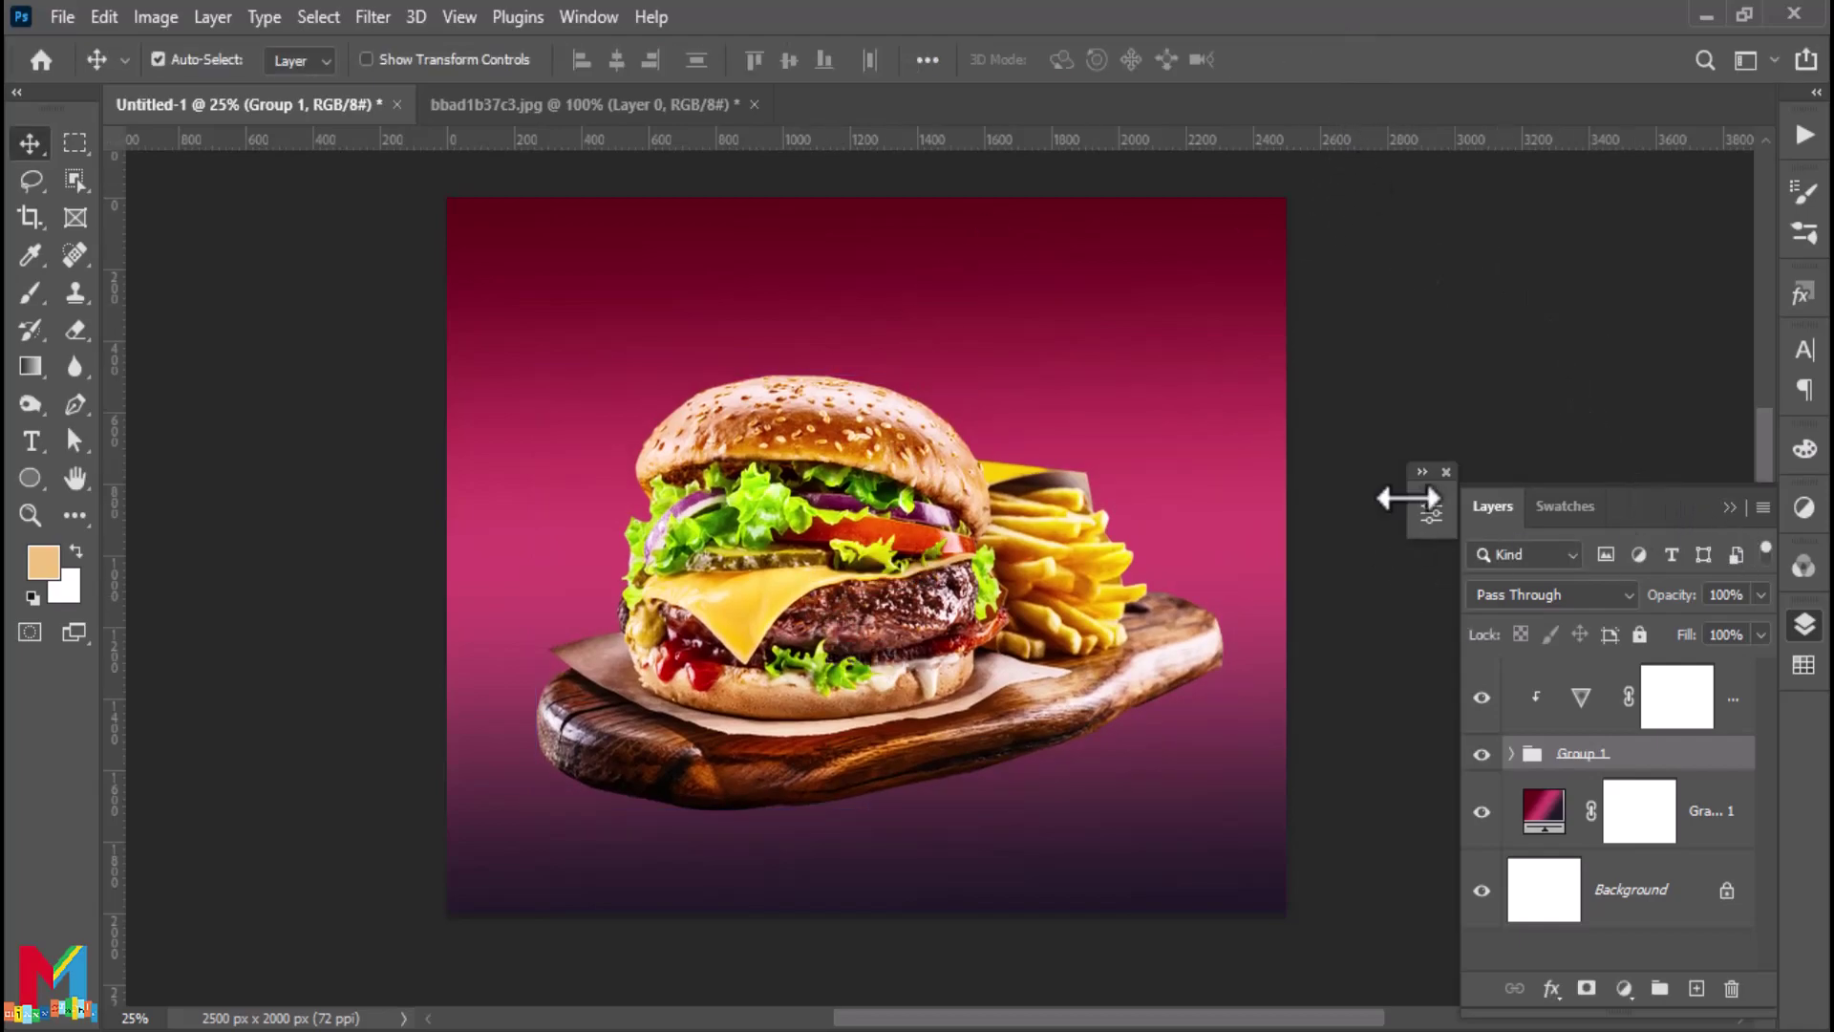
Draw a white ellipse across the lower canvas, widened past the canvas edges
drag(1435, 487, 1809, 715)
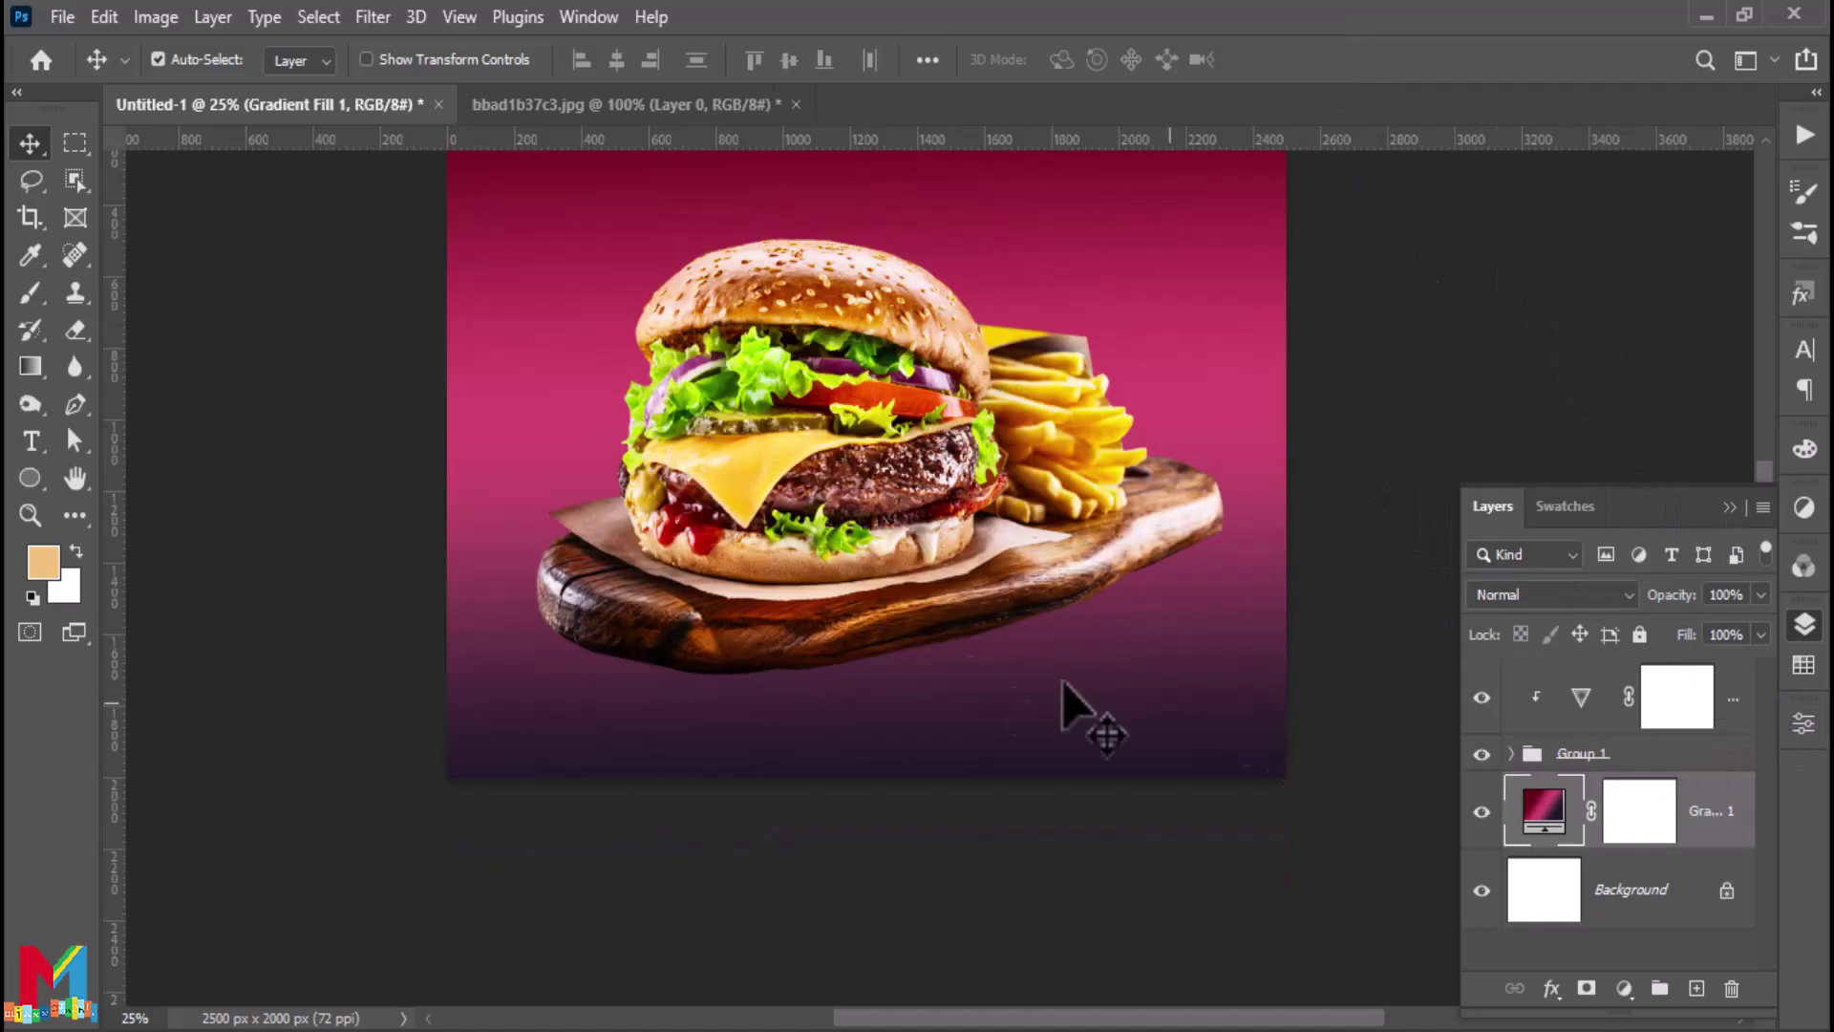
click(29, 477)
drag(1285, 556, 422, 931)
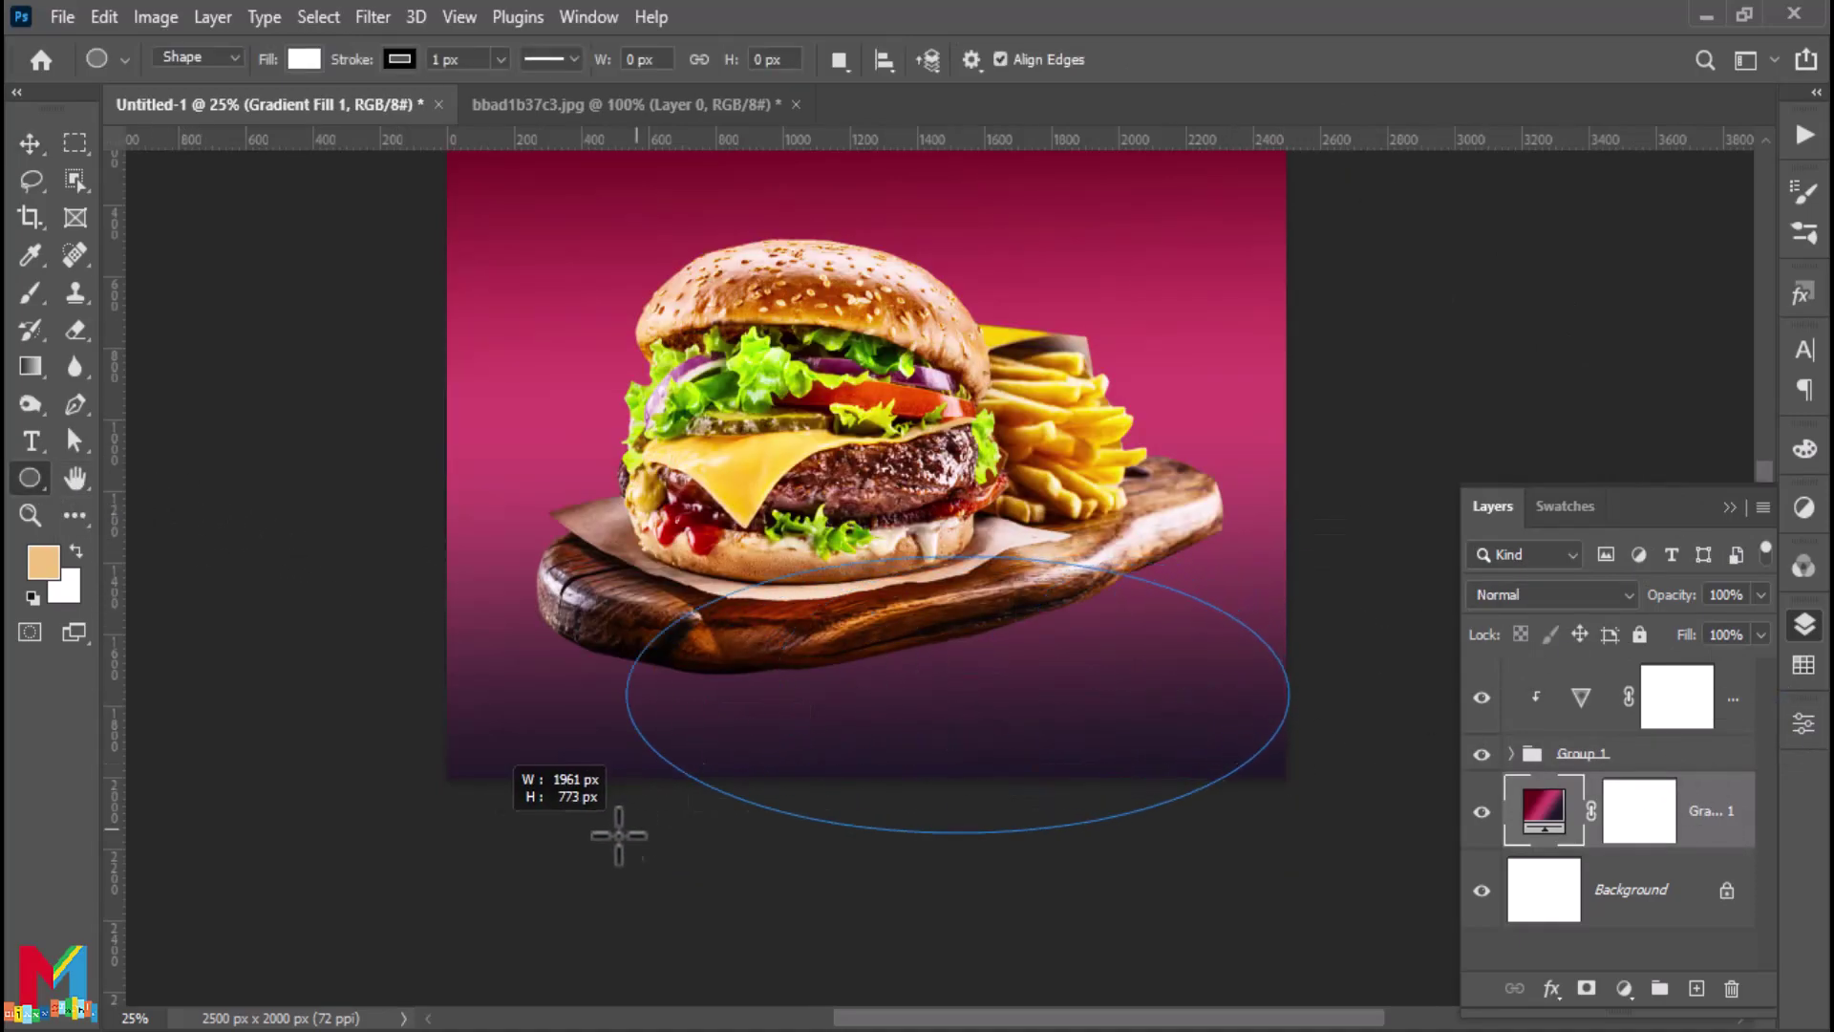
drag(1287, 744, 1331, 744)
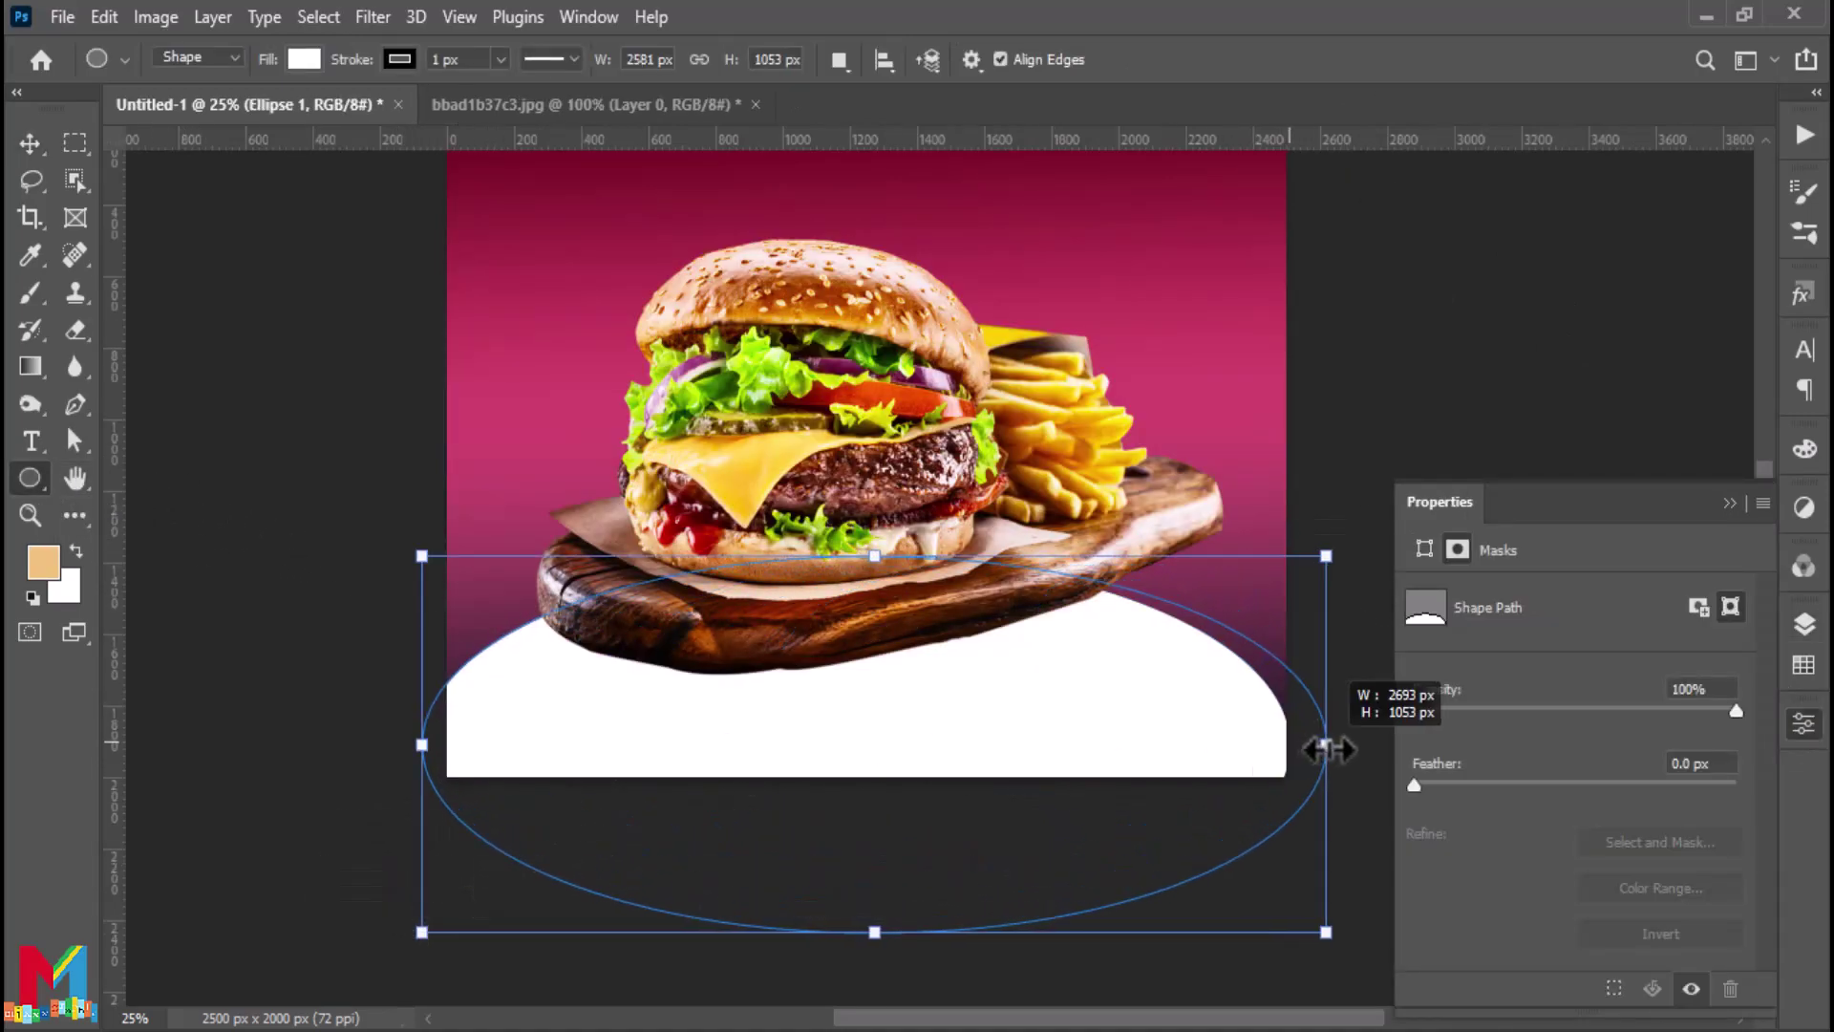
click(27, 144)
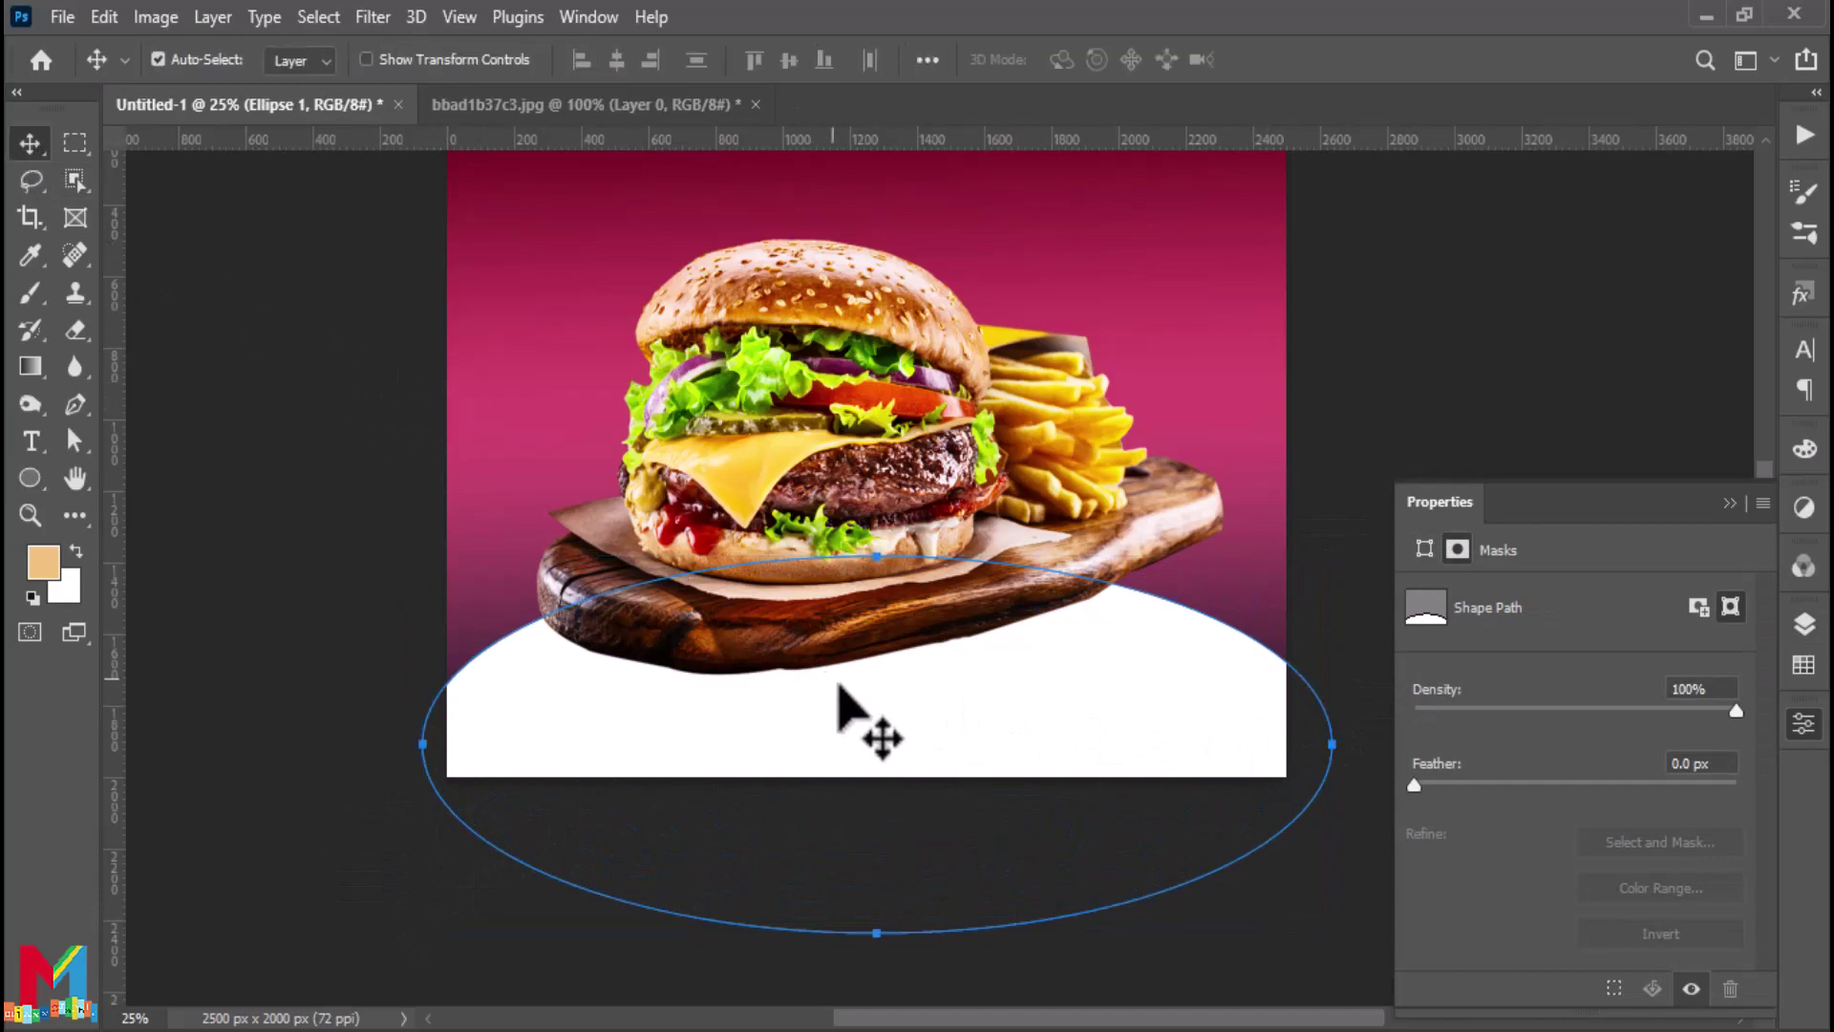
mouse_move(841, 697)
mouse_down()
mouse_move(884, 721)
mouse_move(1126, 729)
mouse_up()
Enlarge the burger group and set it on the white oval
click(1803, 624)
click(1631, 761)
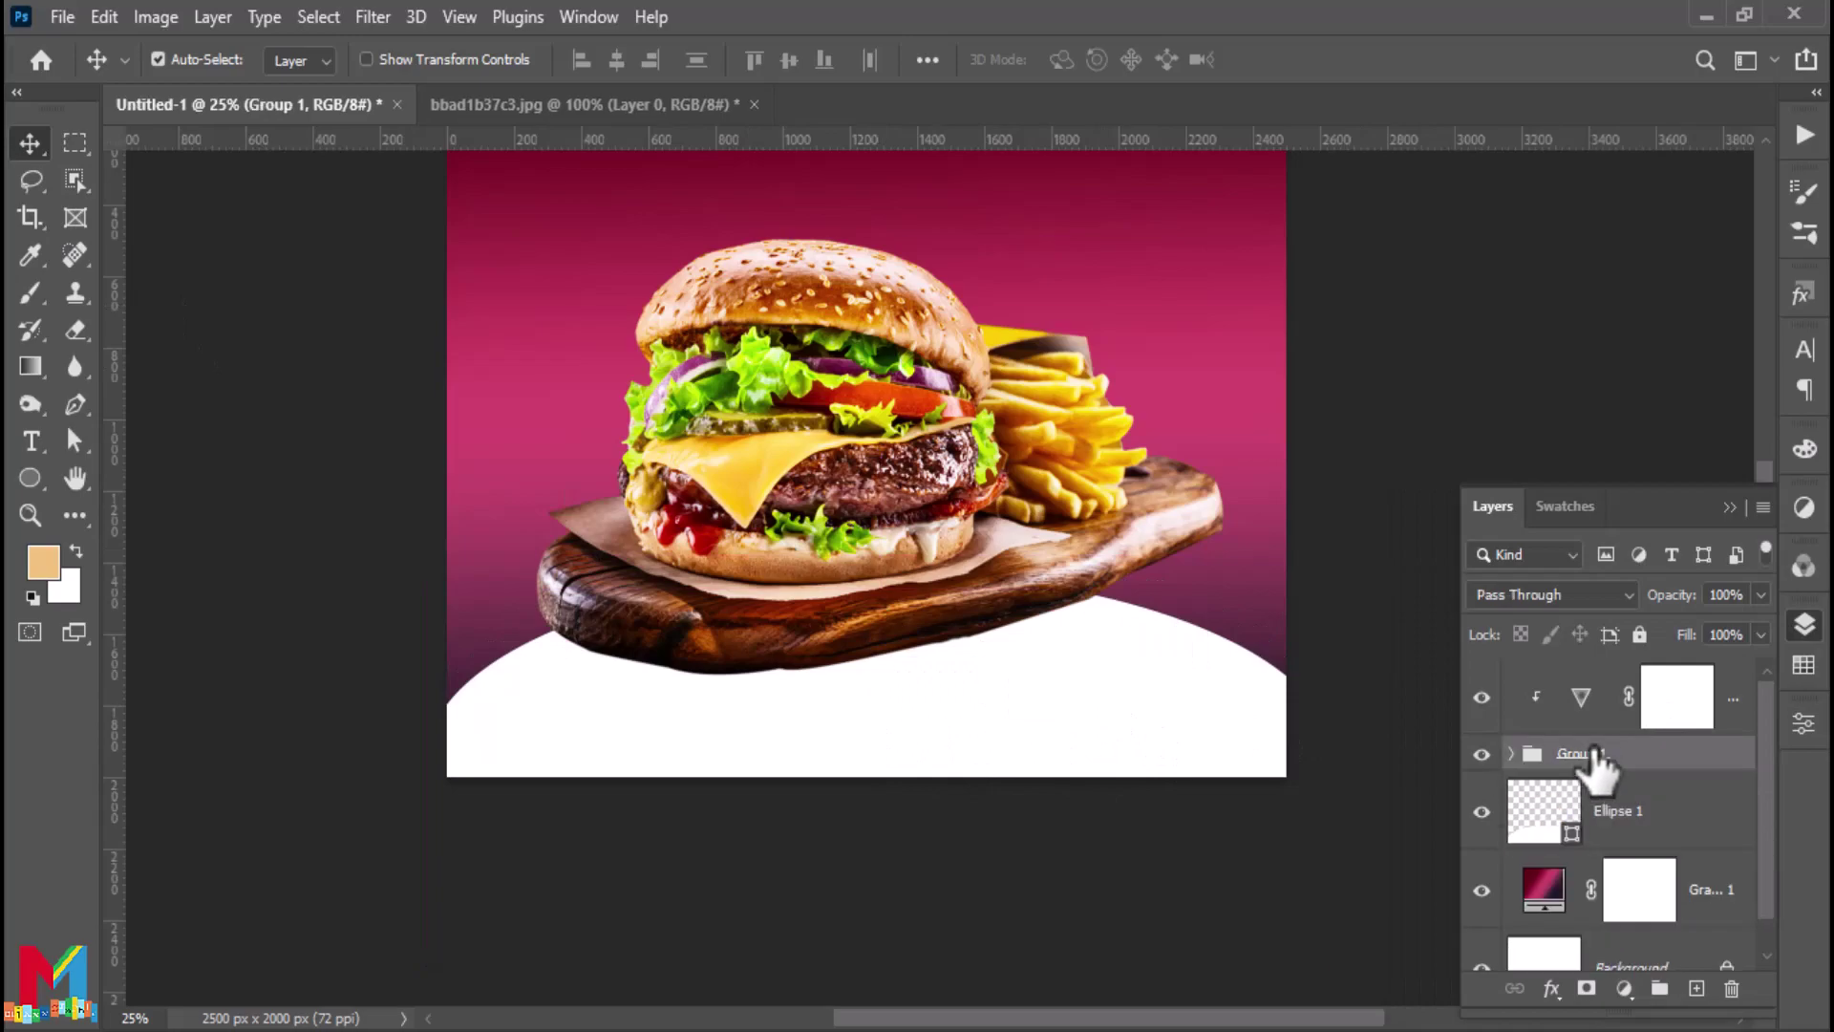
key(ctrl+t)
drag(1159, 655, 976, 644)
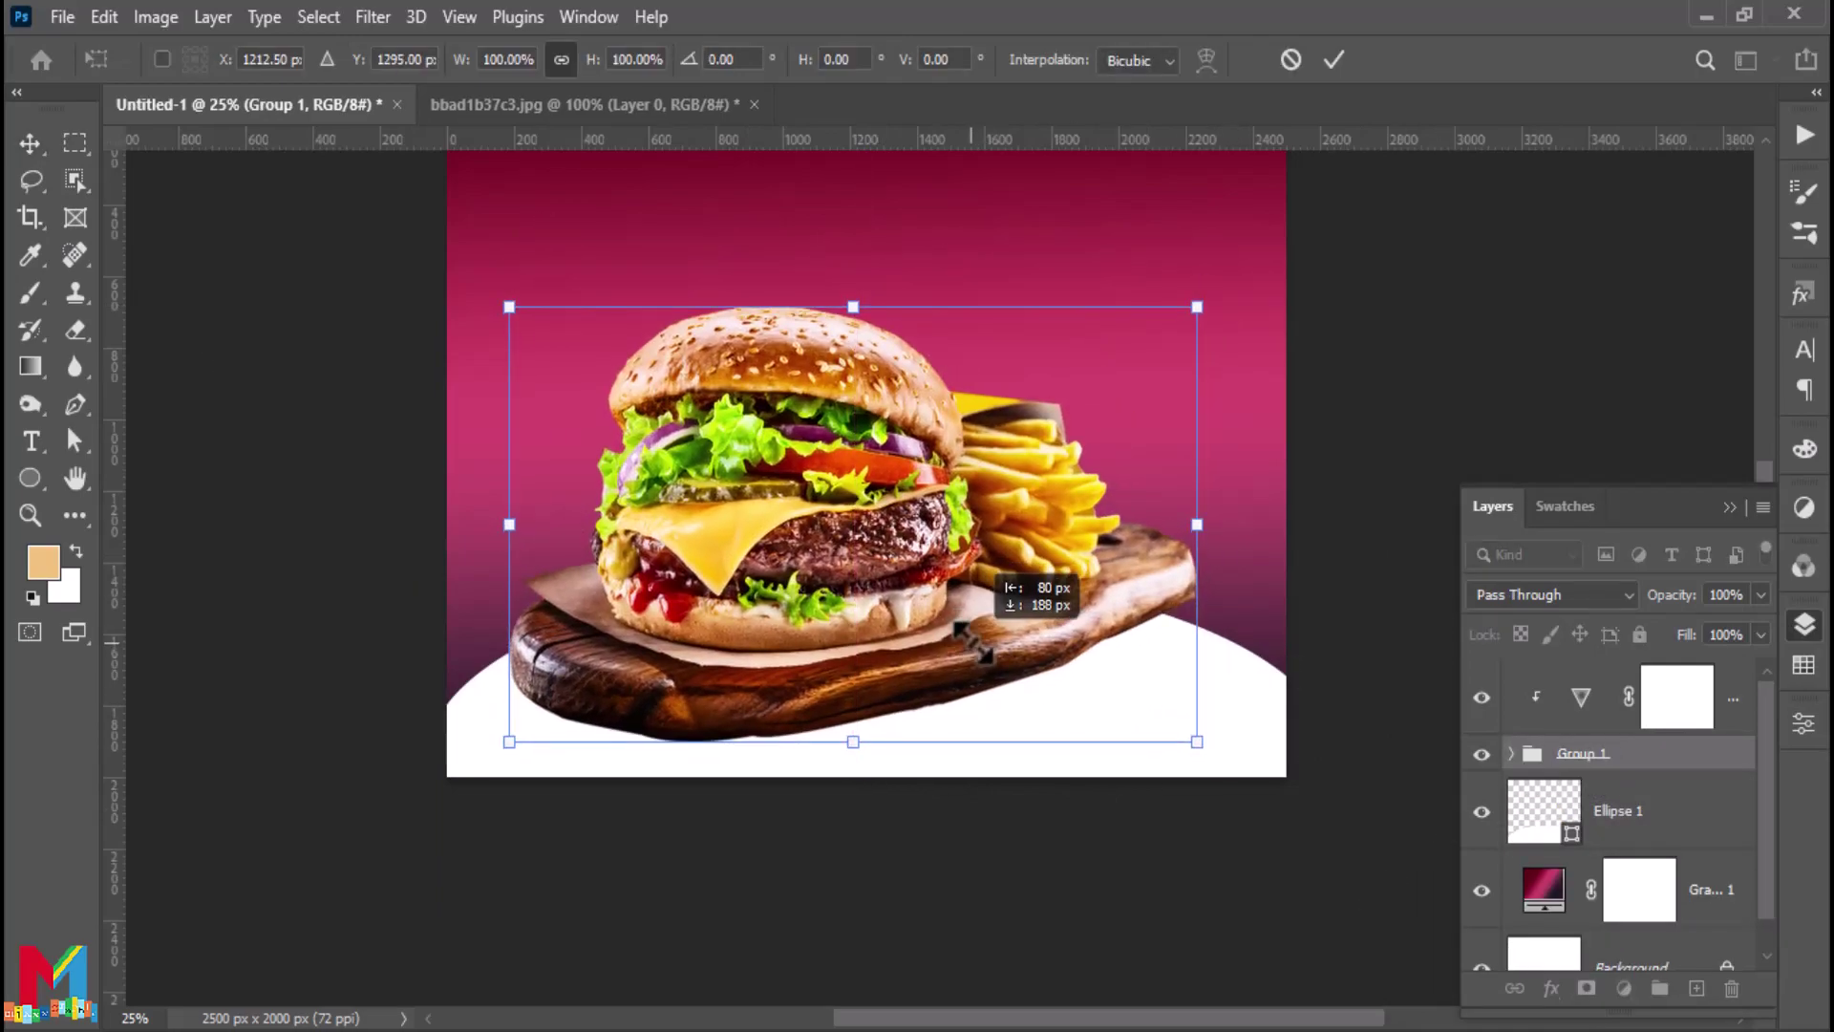
click(1334, 59)
Move the white ellipse up under the burger and widen it further
drag(1158, 696, 1146, 655)
key(ctrl+t)
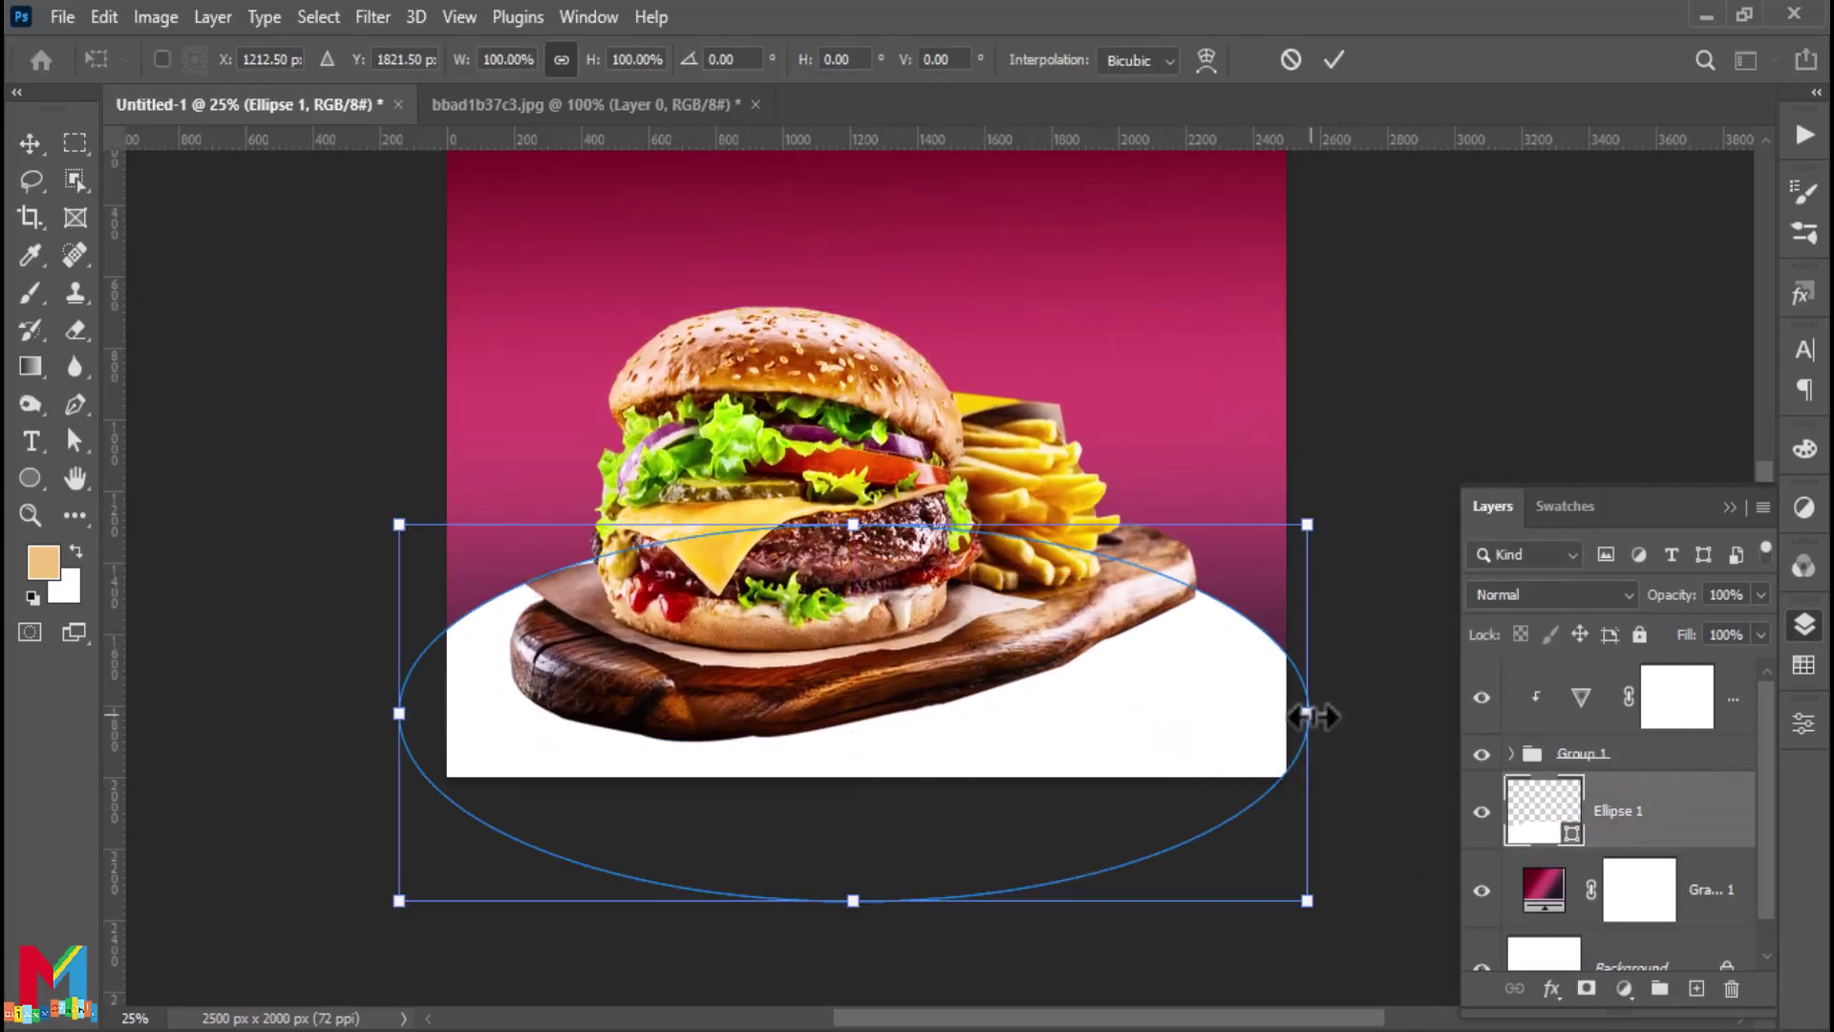
drag(1318, 716, 949, 749)
click(1335, 59)
Shift the burger group slightly up and to the right
click(1117, 720)
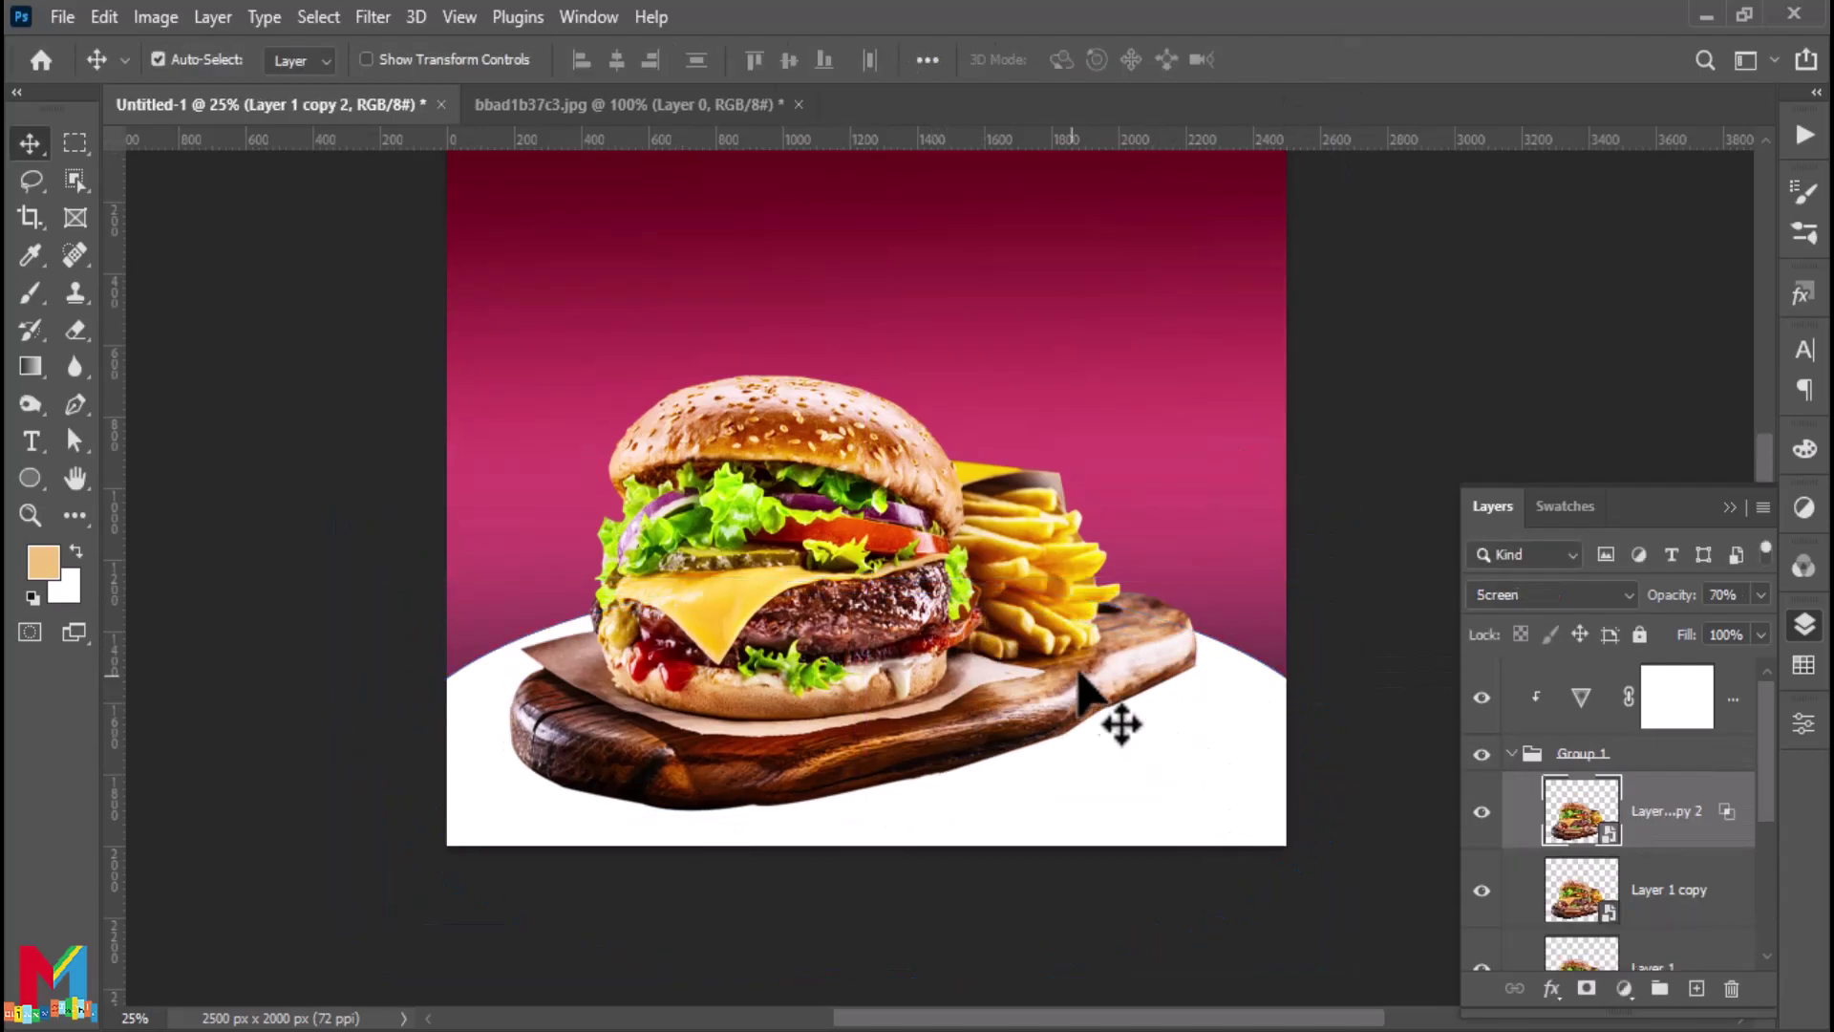
click(1576, 753)
key(ctrl+t)
drag(946, 585, 962, 573)
Convert the burger group to a Smart Object and duplicate it
key(Return)
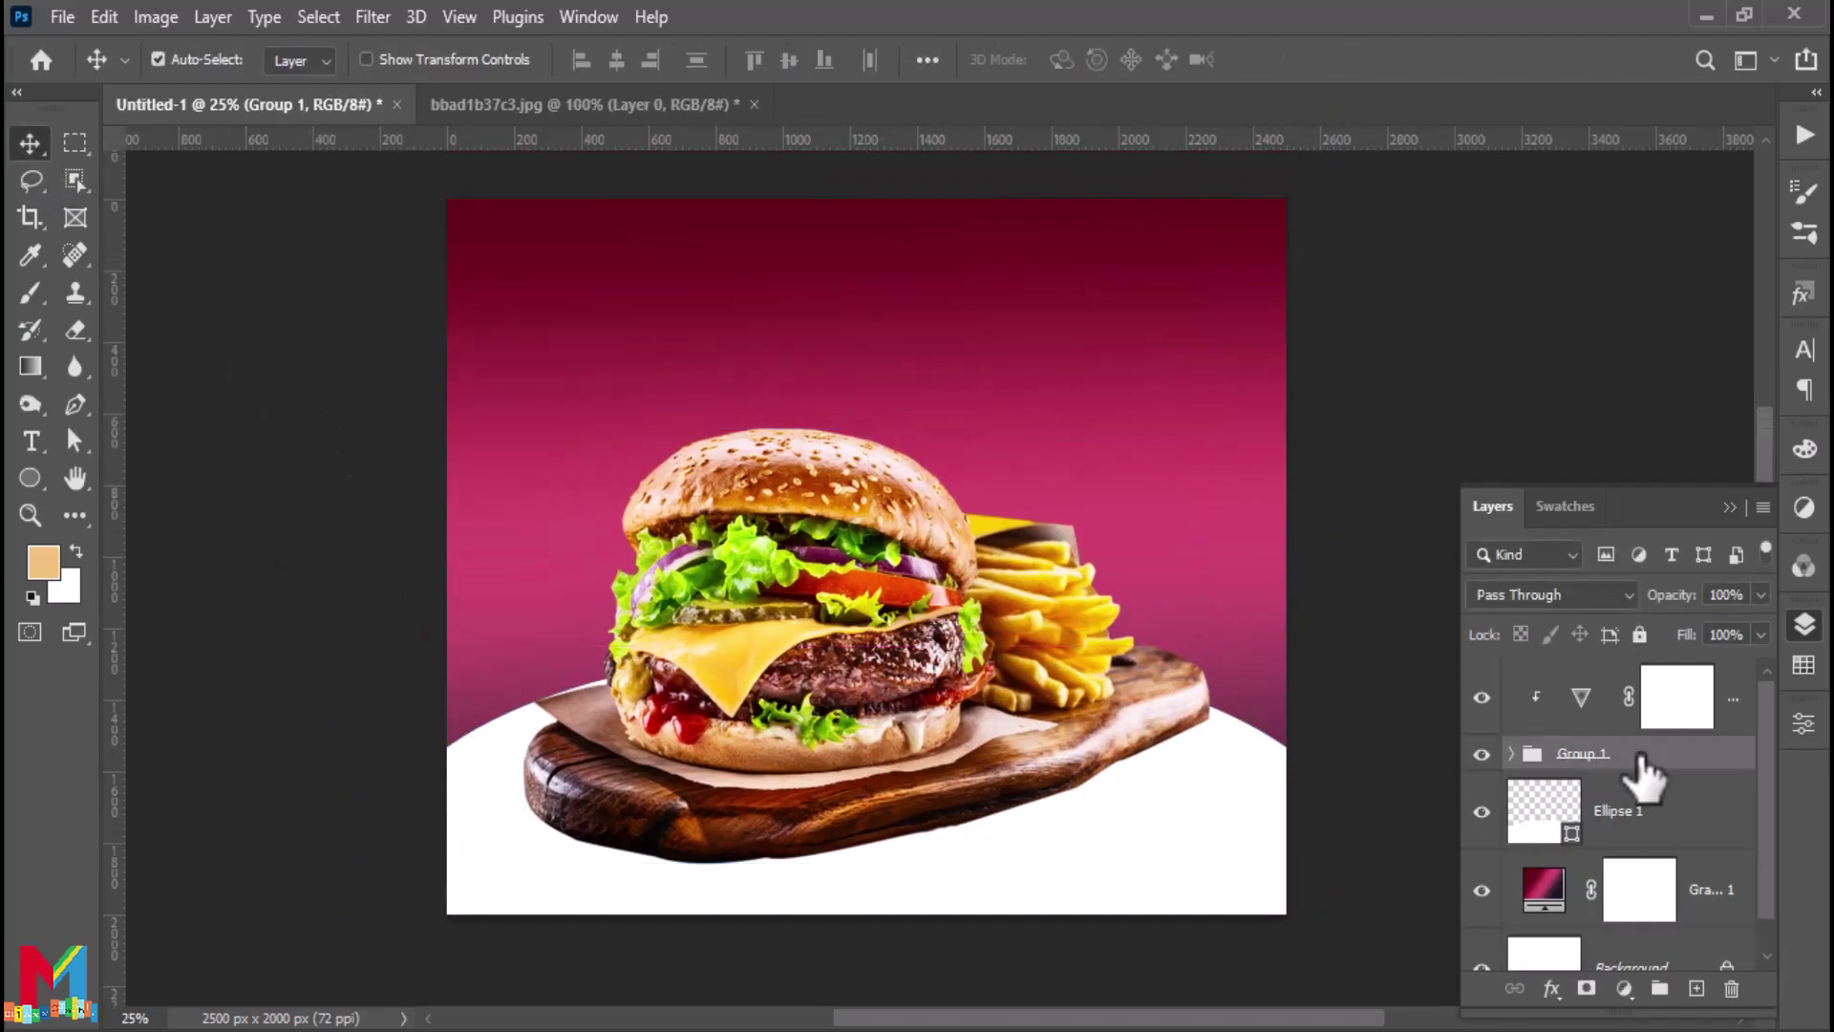
right_click(1638, 754)
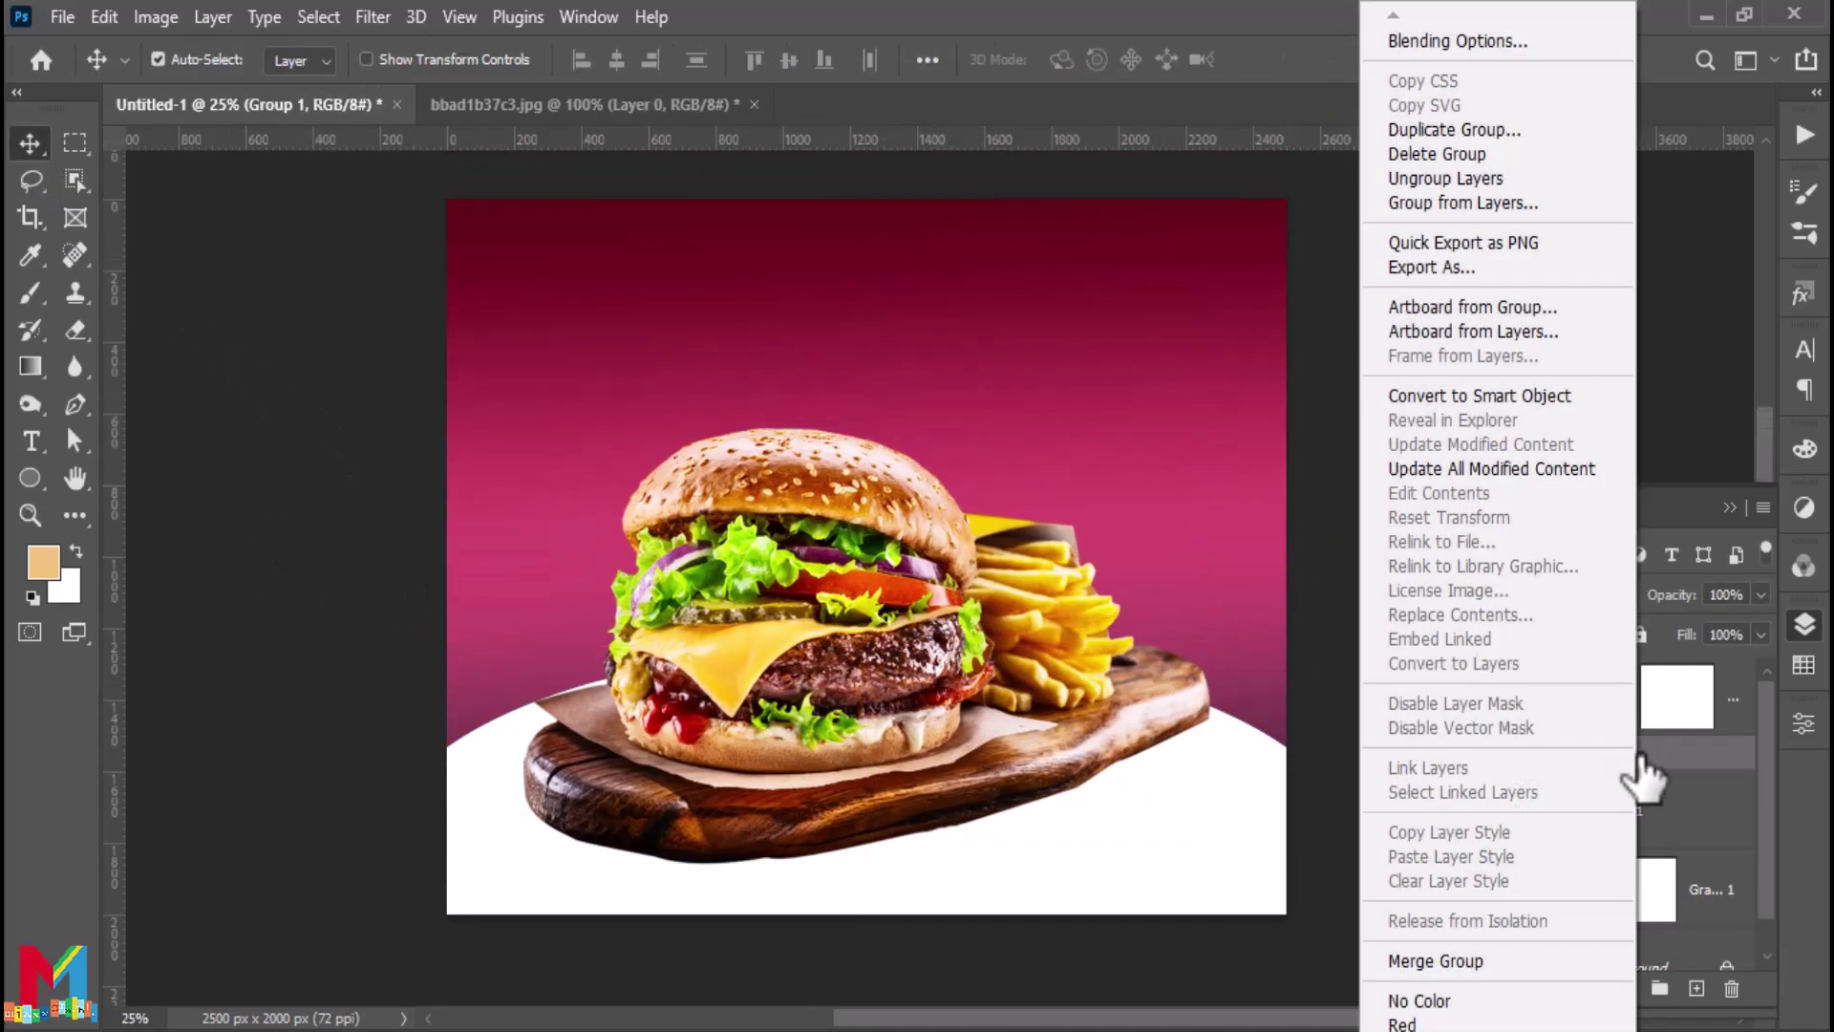
click(1518, 395)
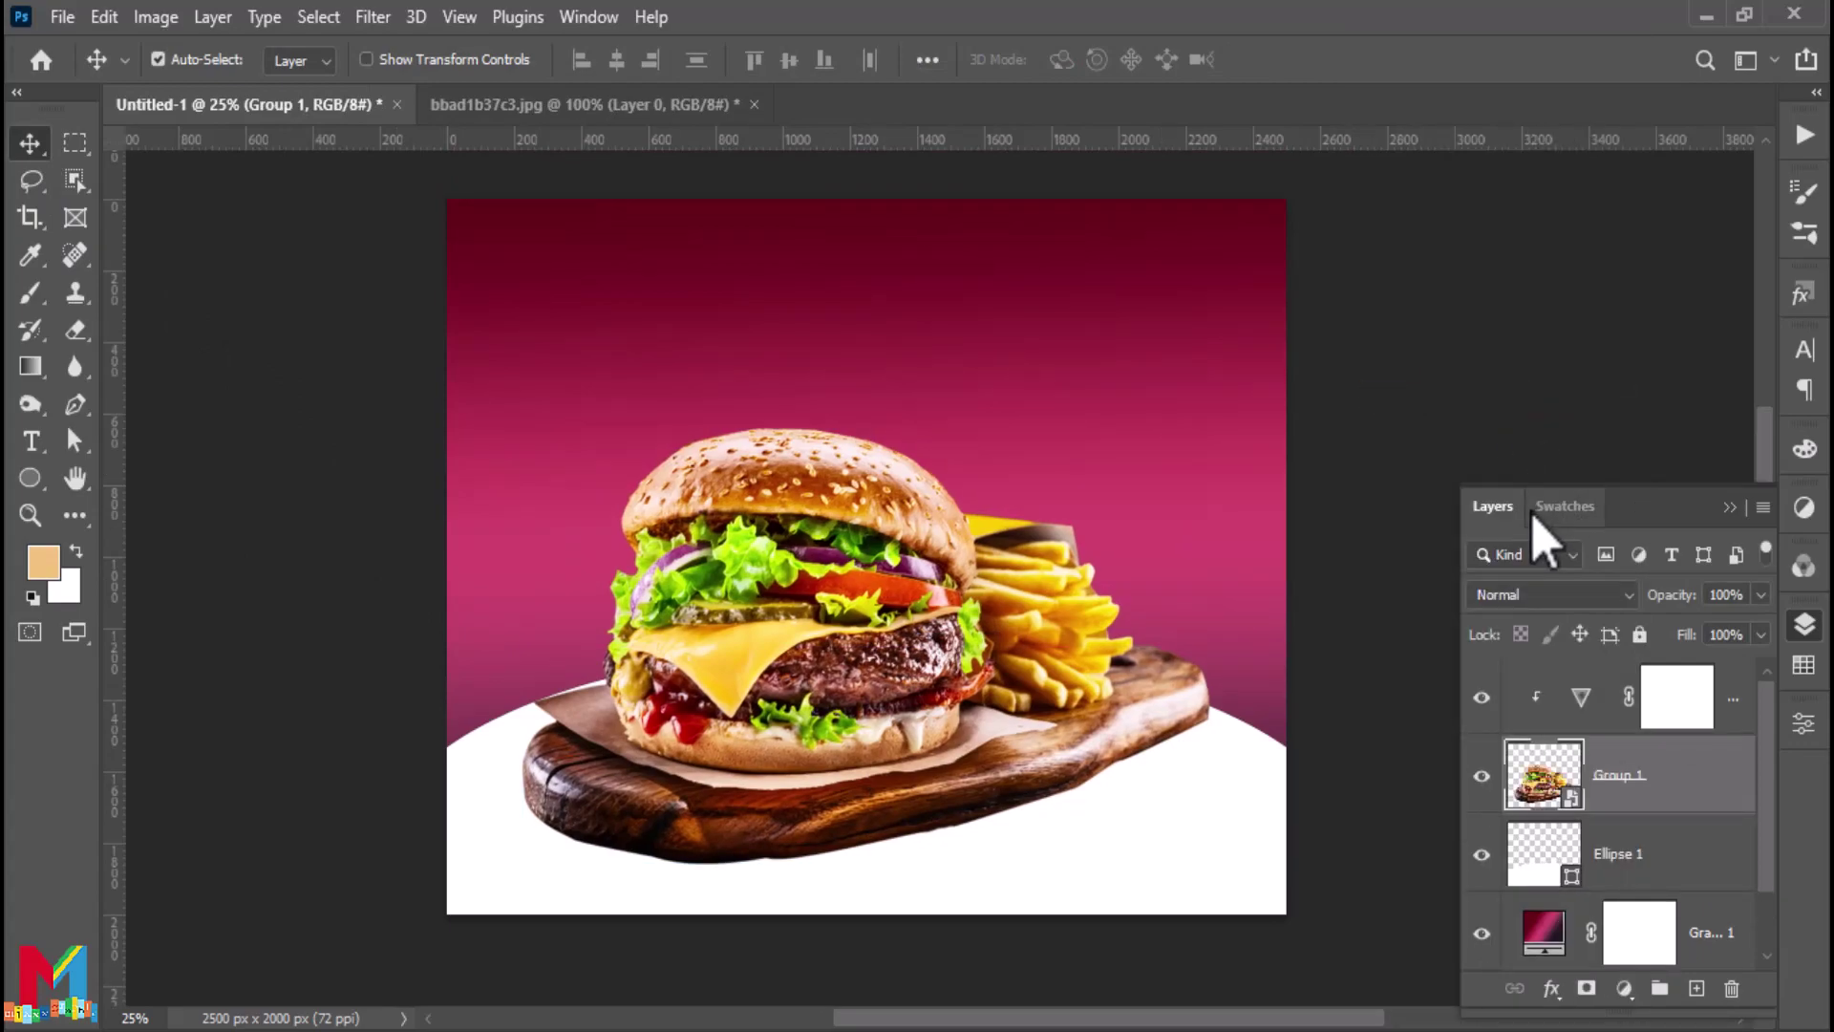
key(ctrl+j)
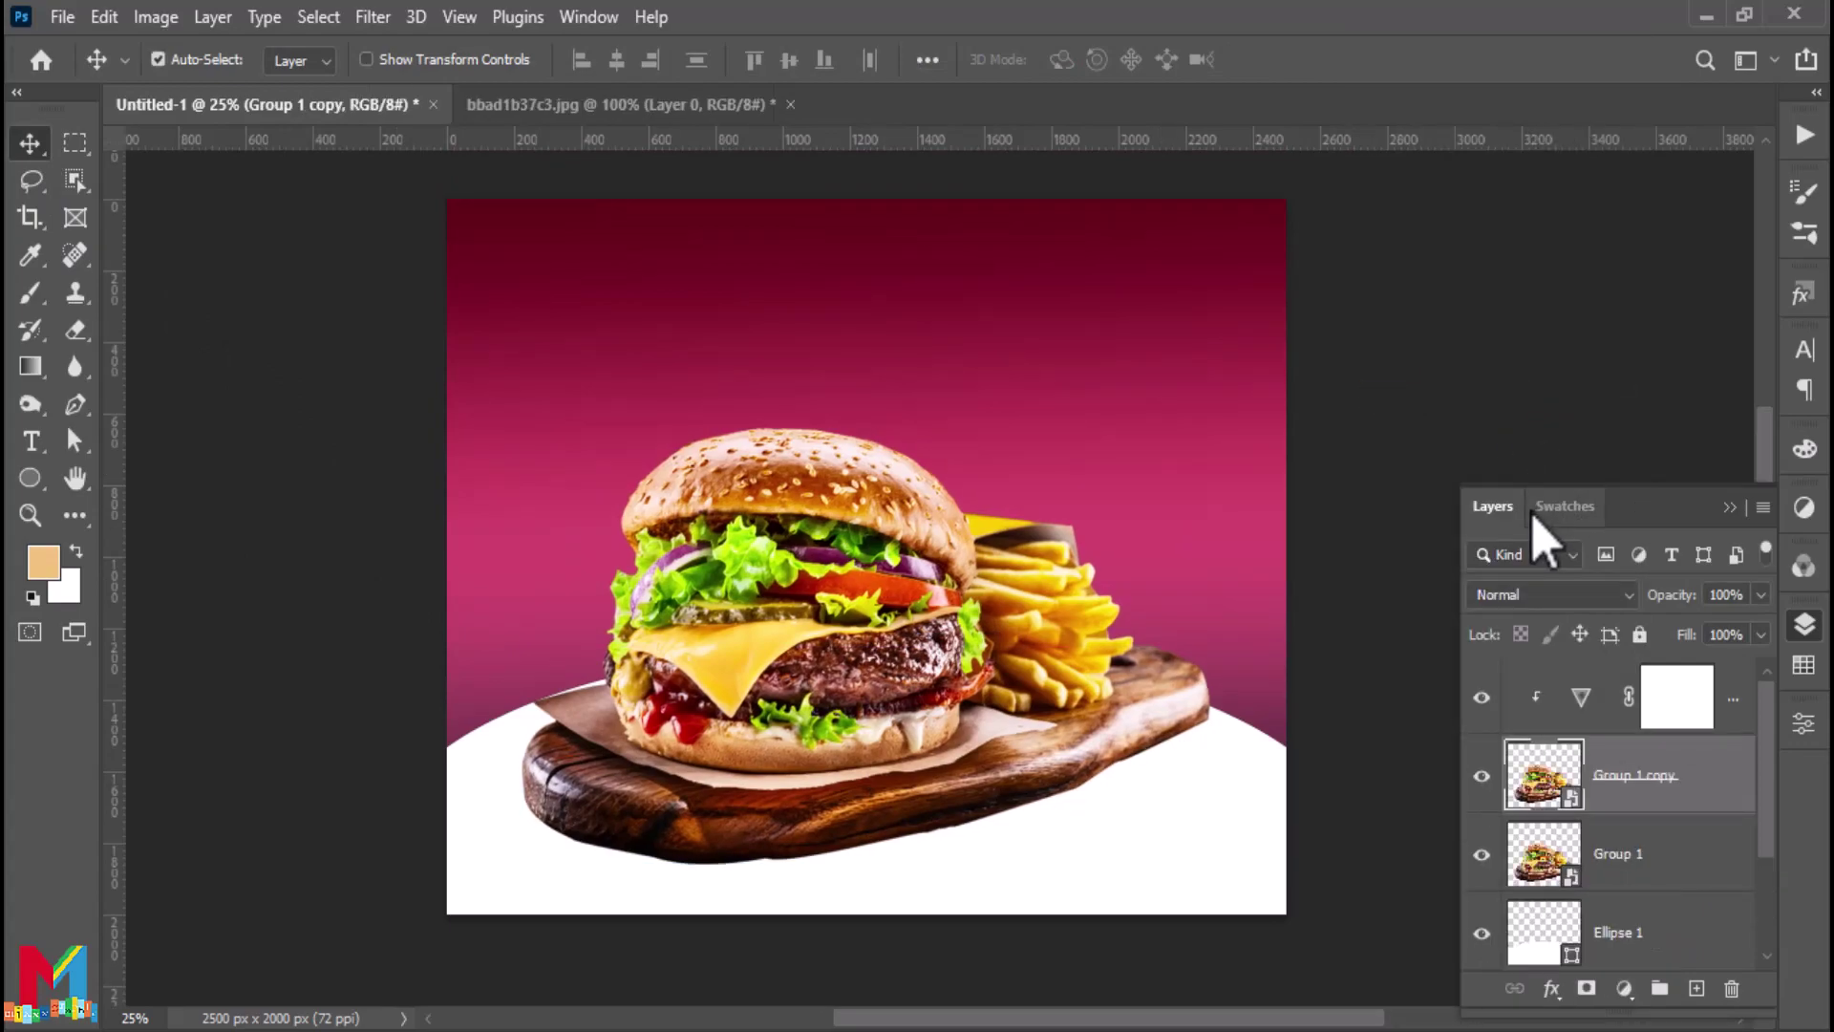
Give the original Group 1 a black Color Overlay layer style
click(1552, 855)
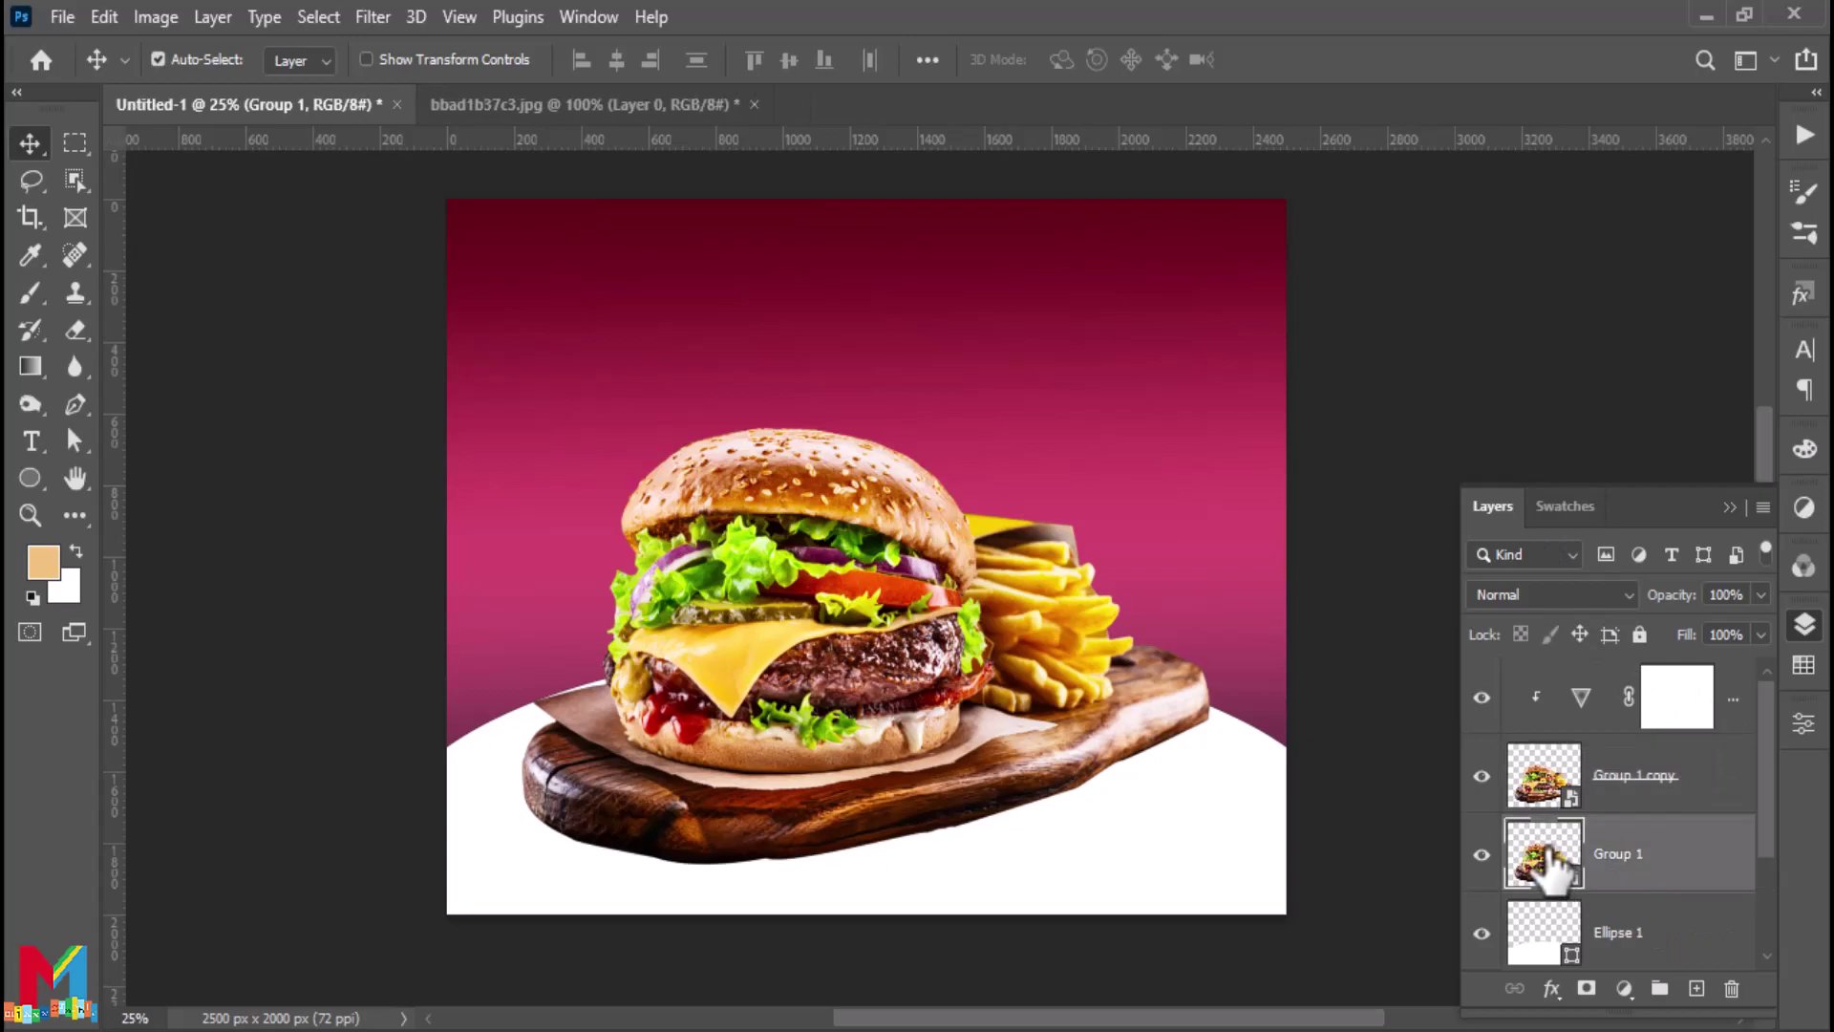
key(ctrl+t)
key(Escape)
right_click(1552, 865)
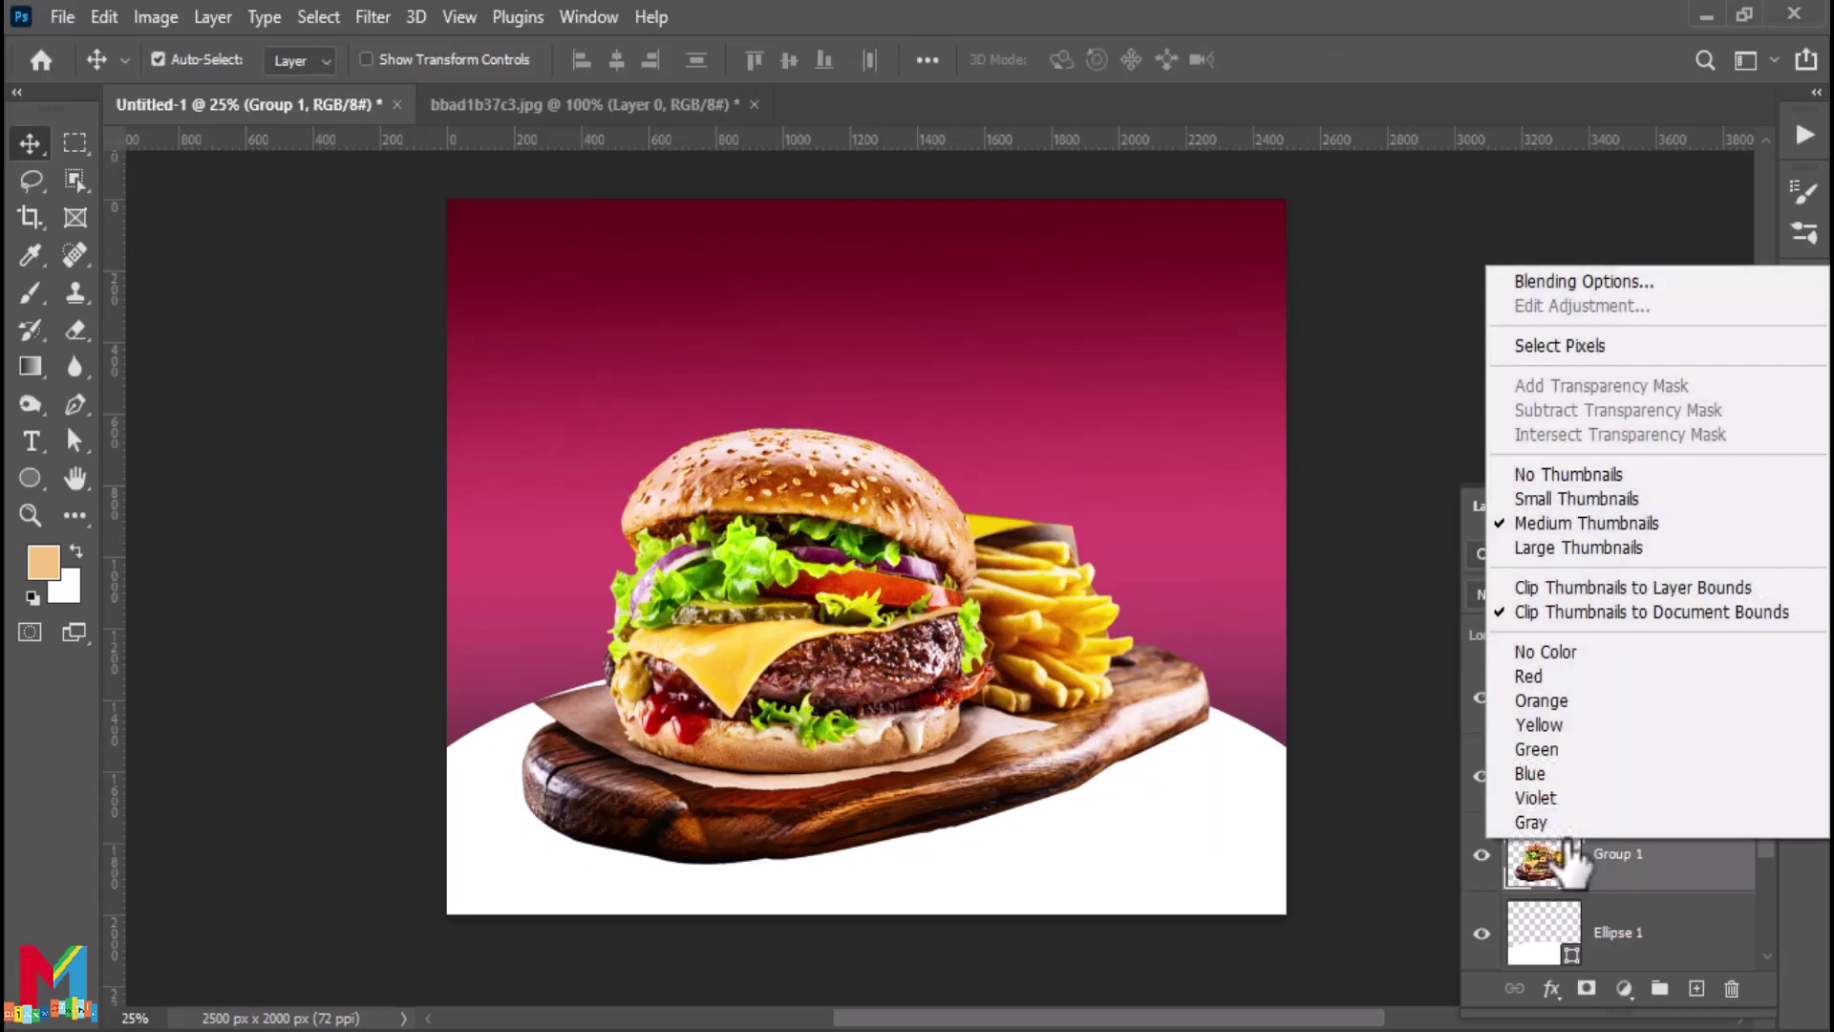
right_click(1666, 893)
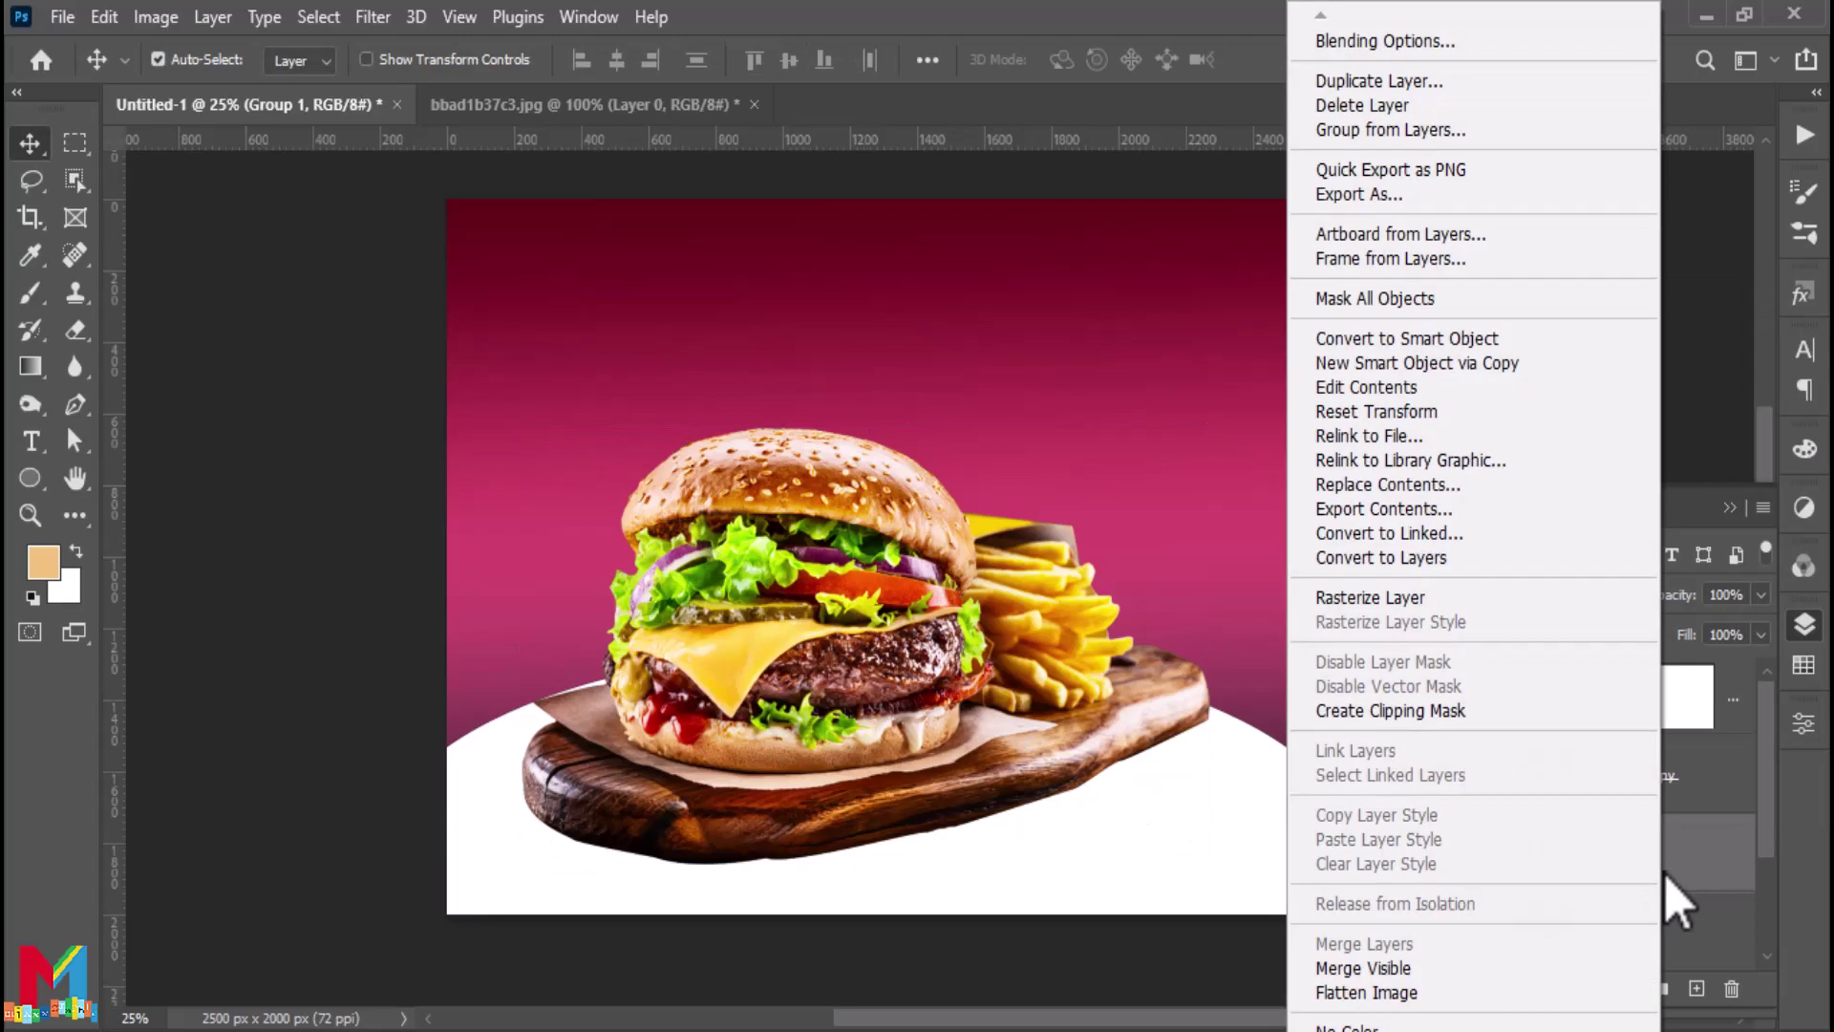
click(1385, 40)
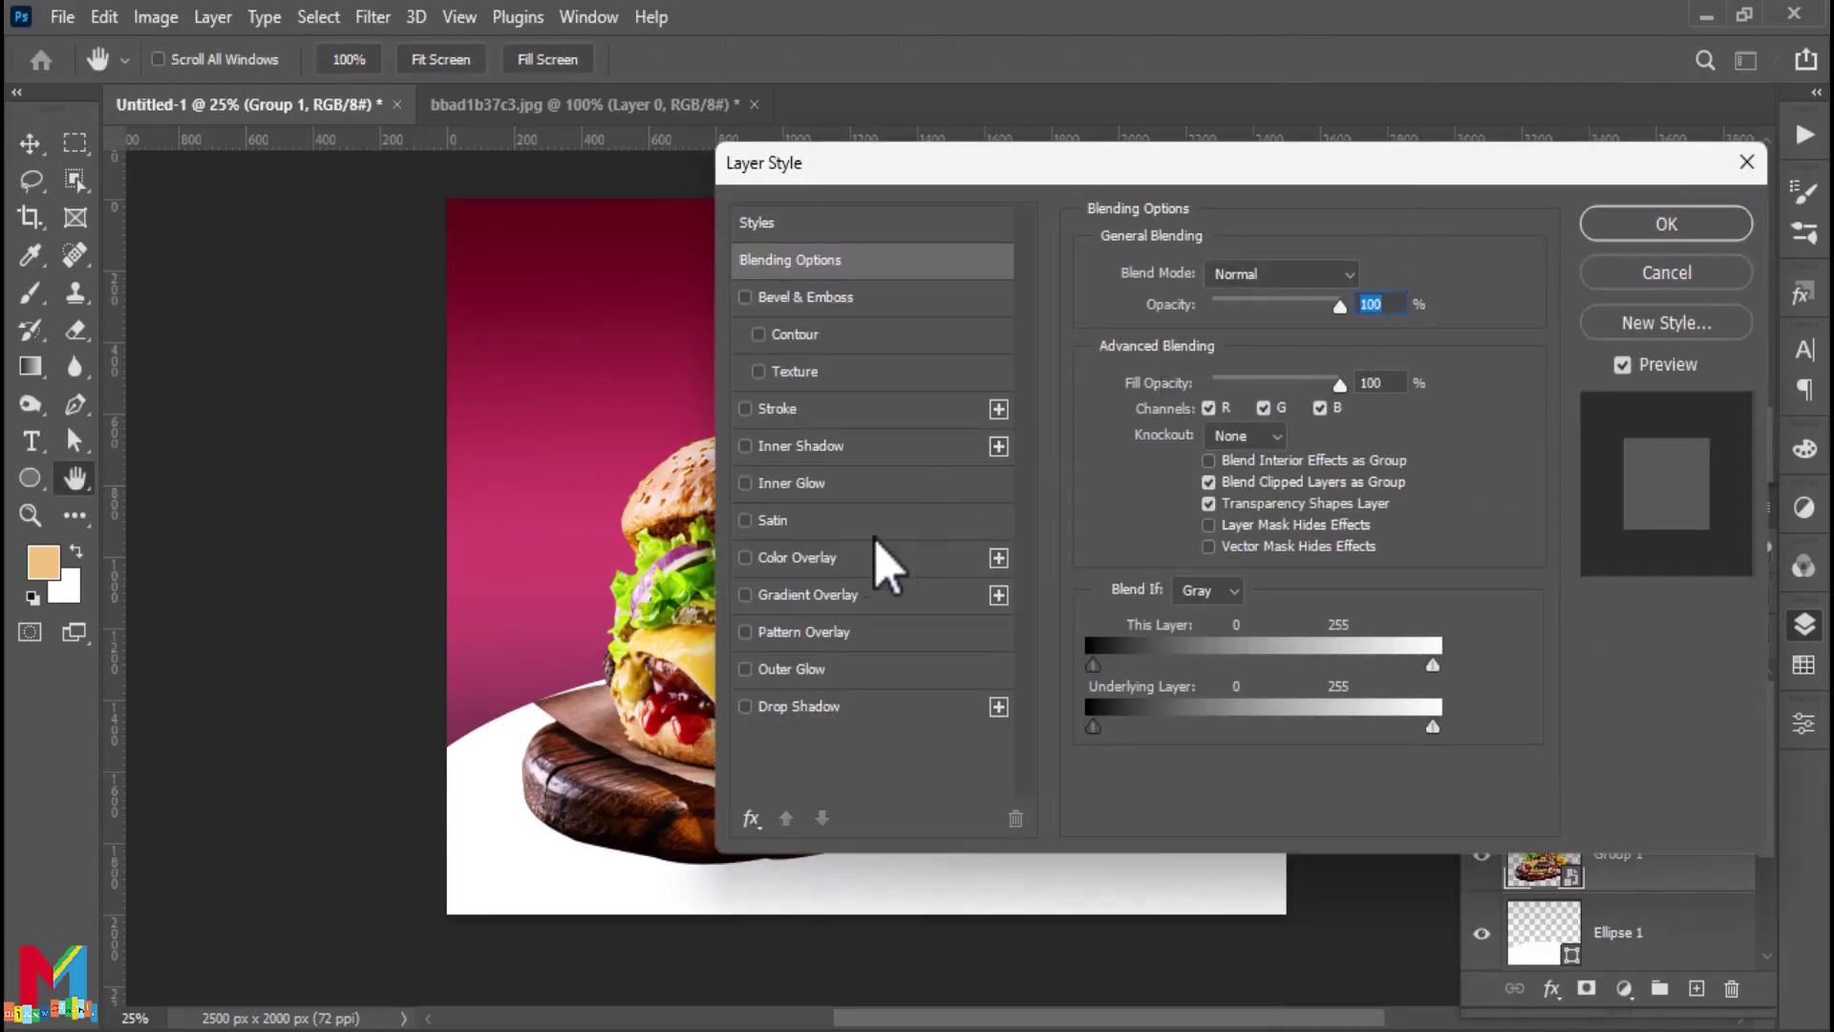
click(859, 557)
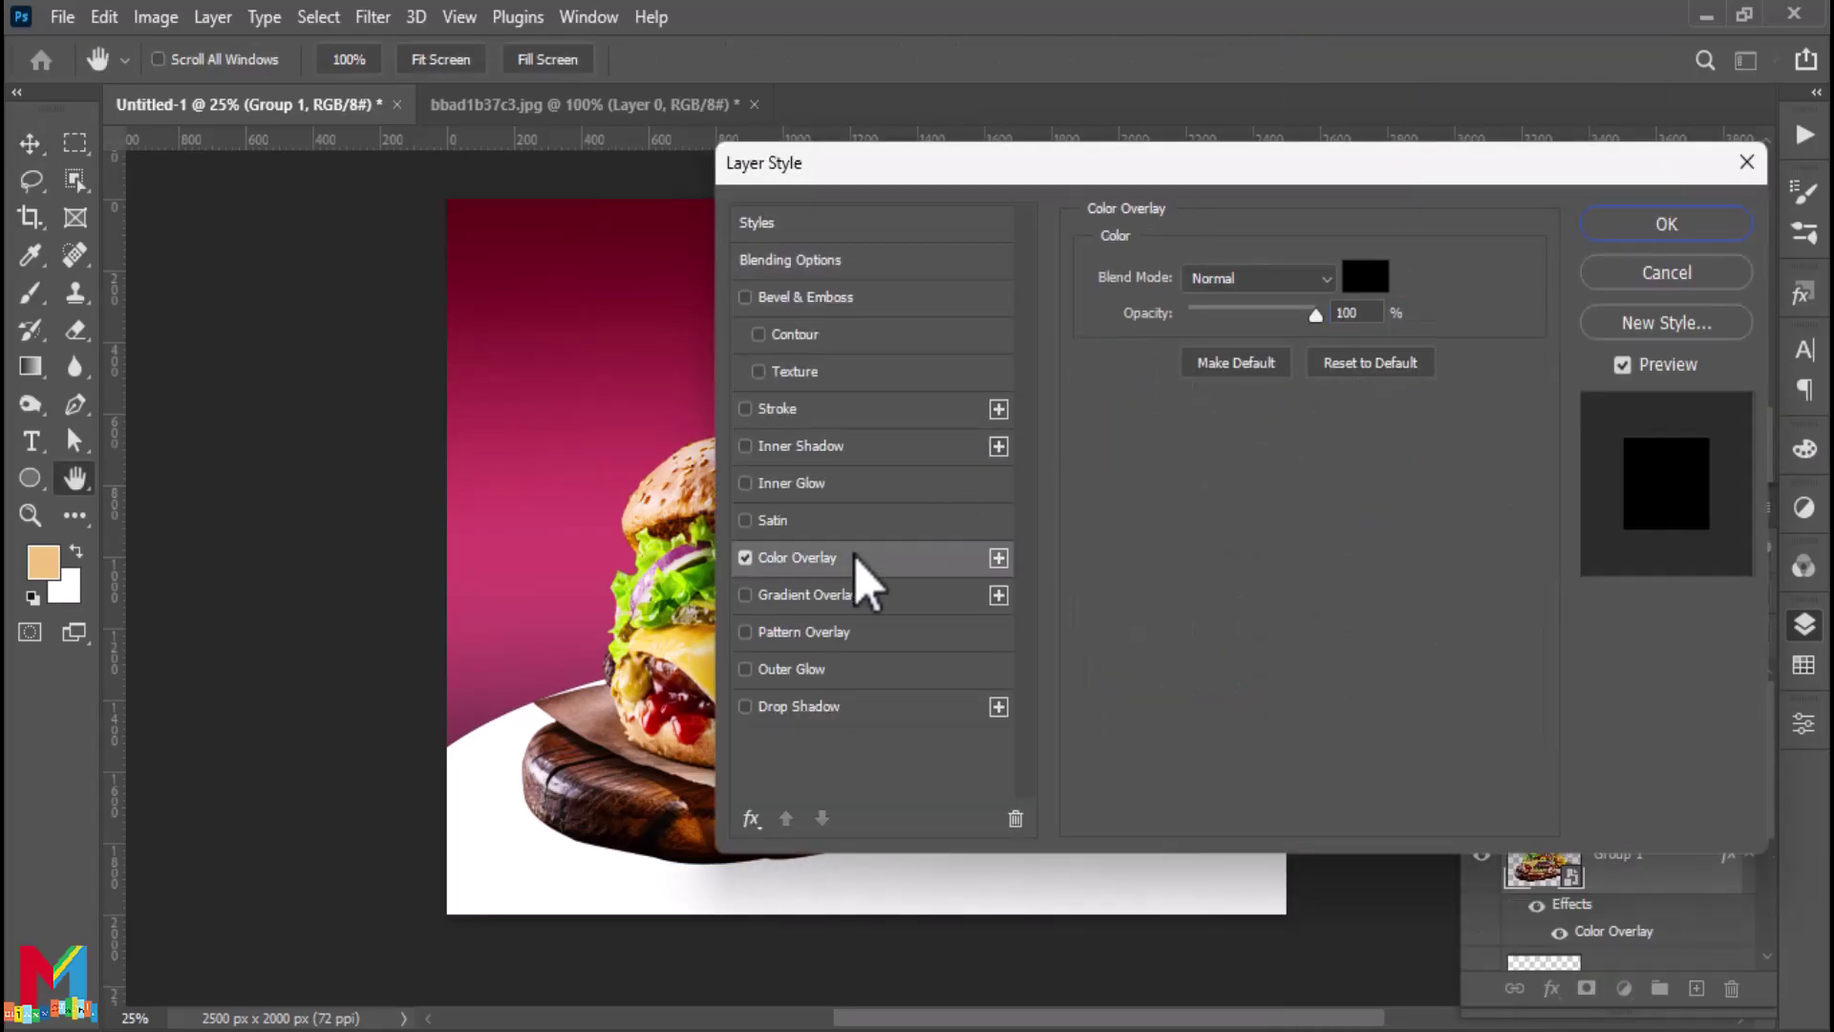
click(1667, 226)
Distort the blacked-out burger down into a flattened shadow below the board
key(ctrl+t)
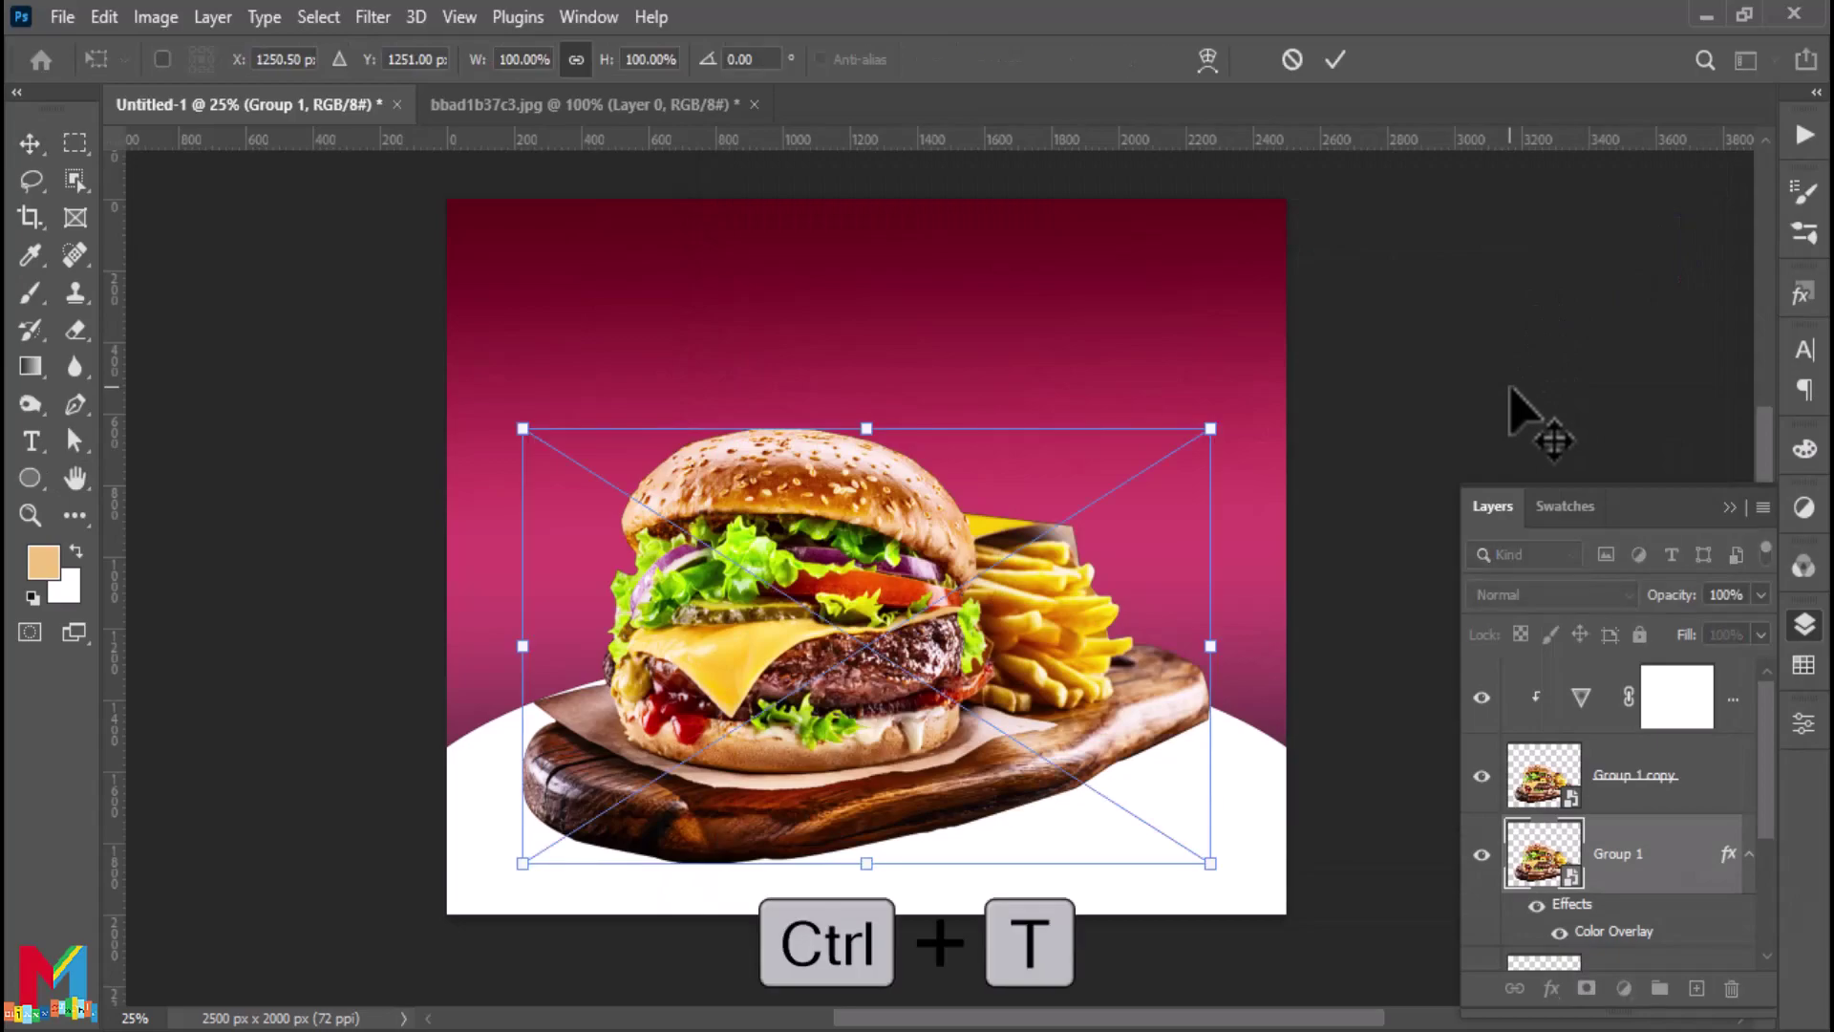
right_click(1127, 462)
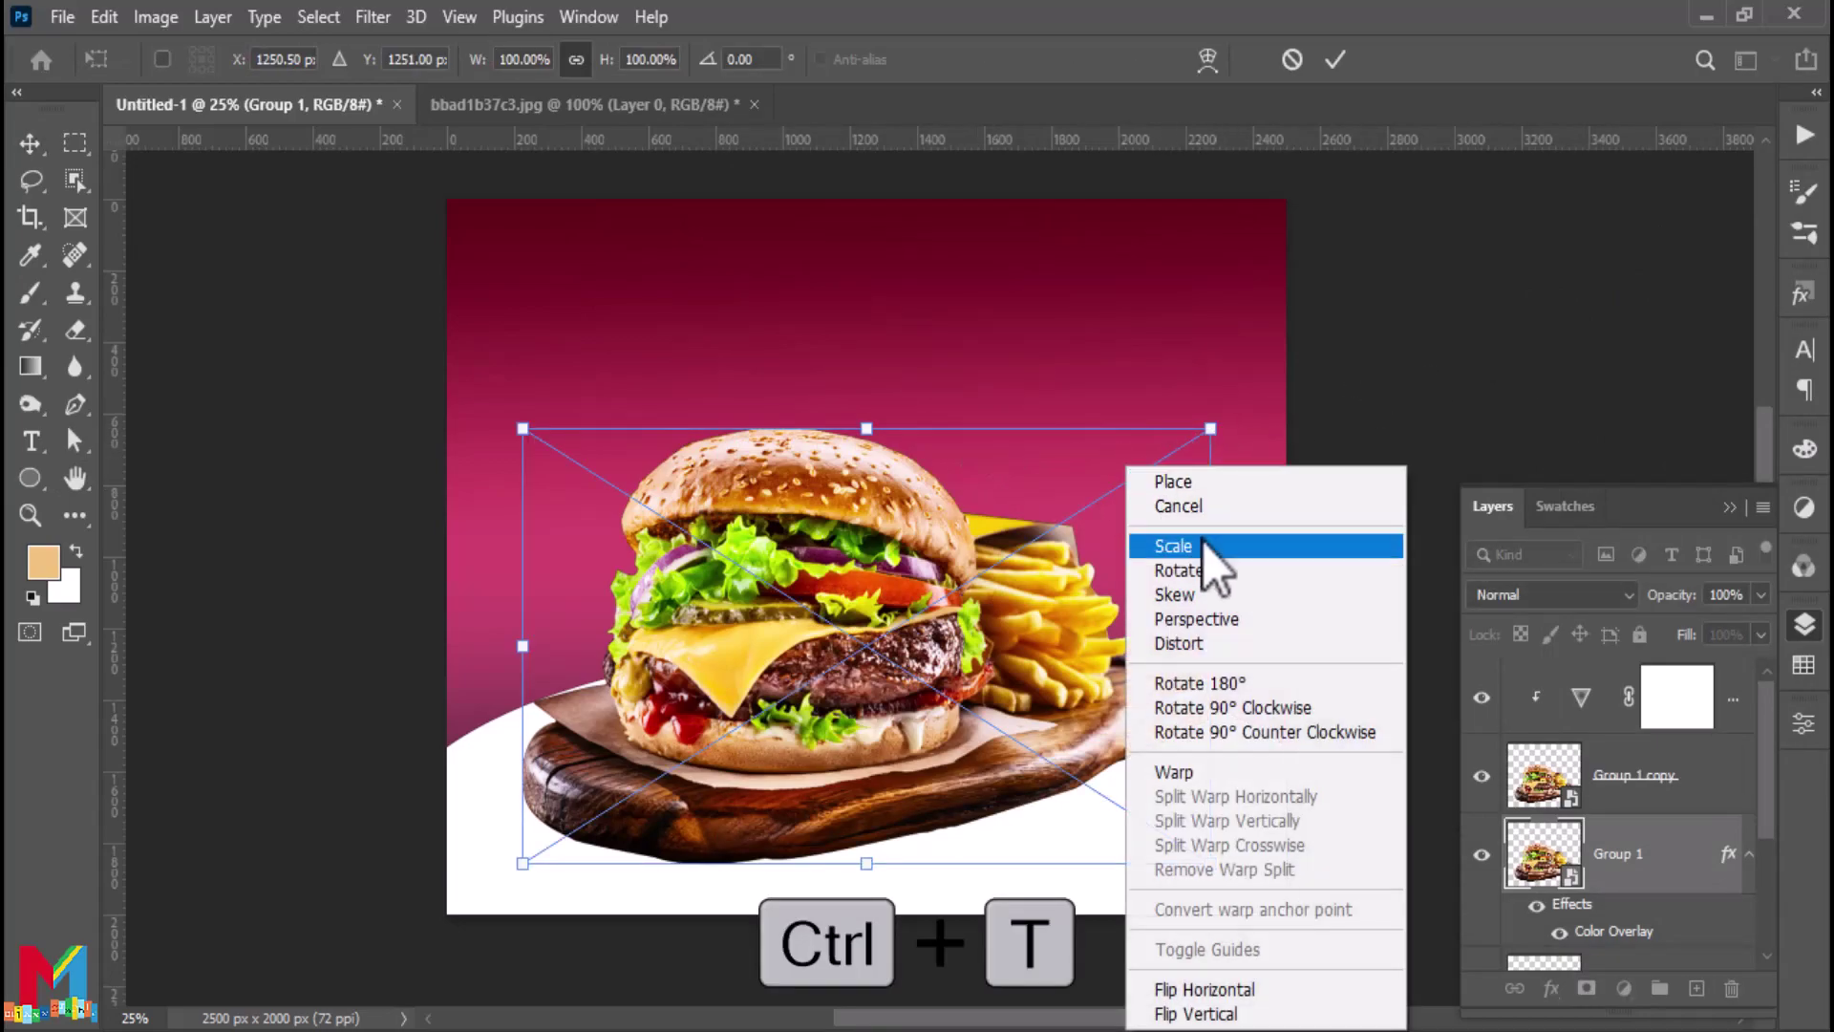
click(1199, 619)
drag(1213, 432, 1213, 546)
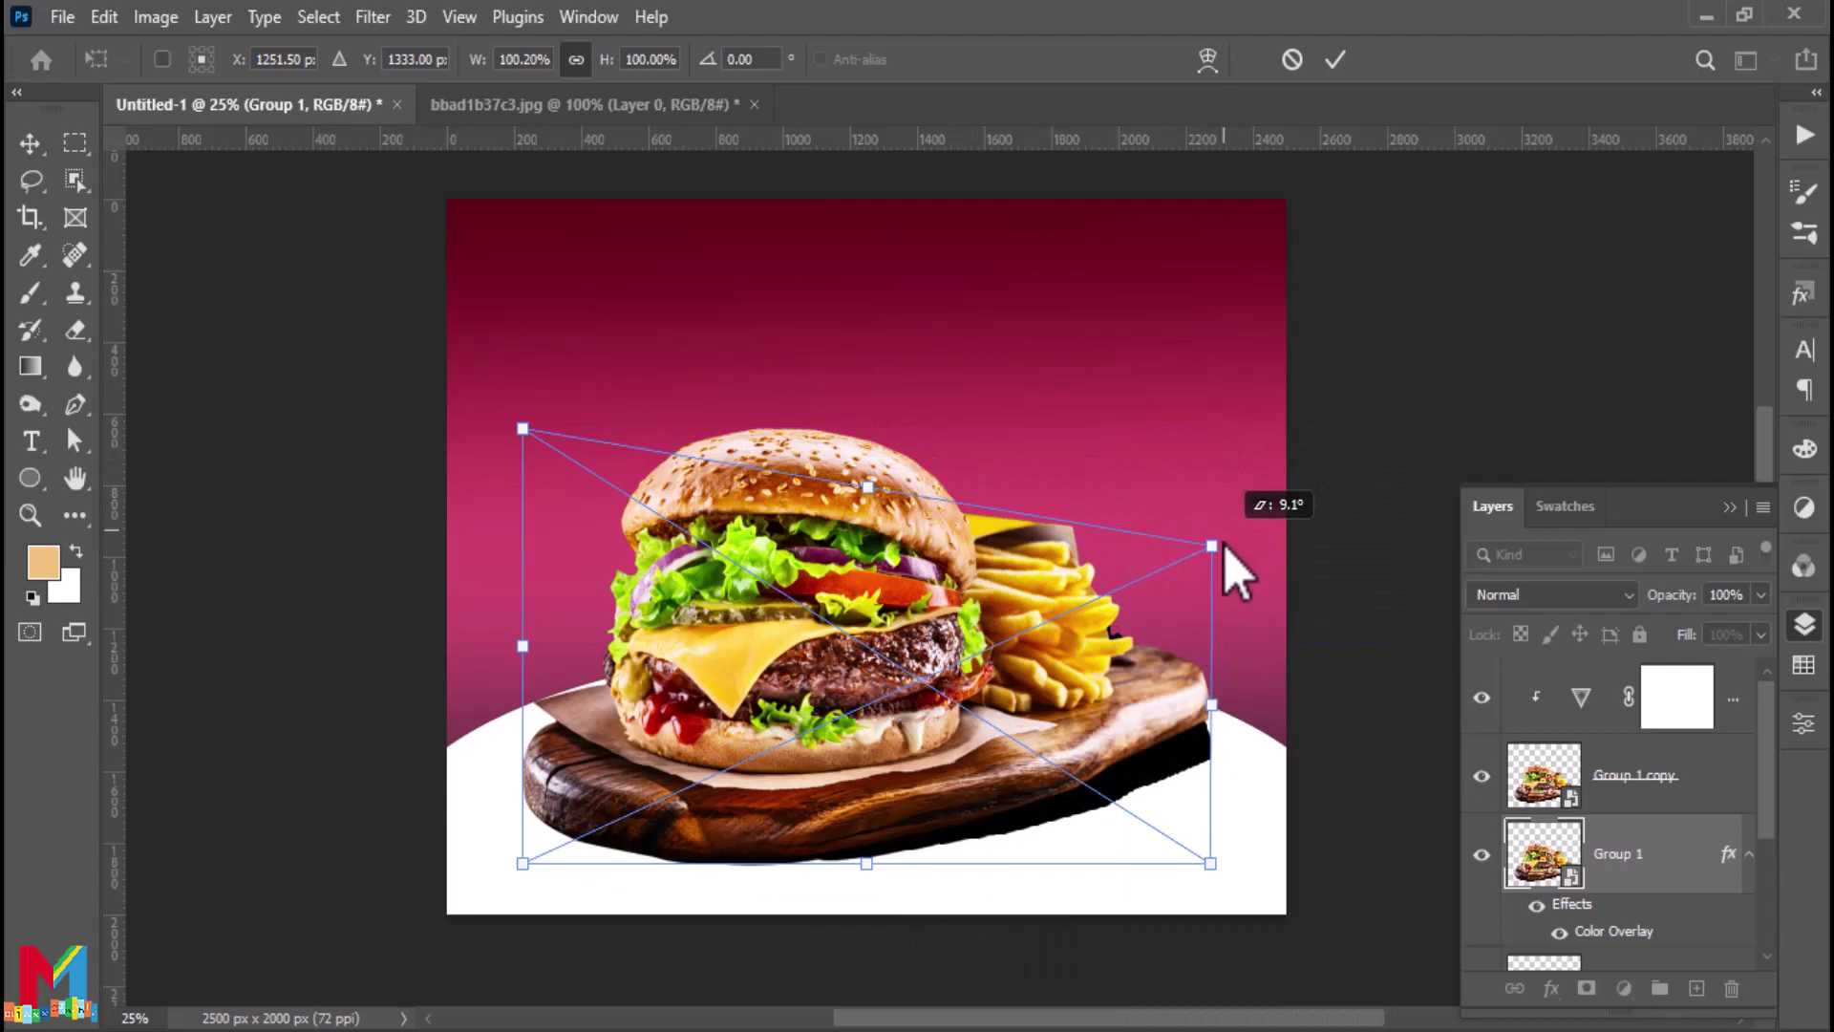
drag(526, 431, 550, 983)
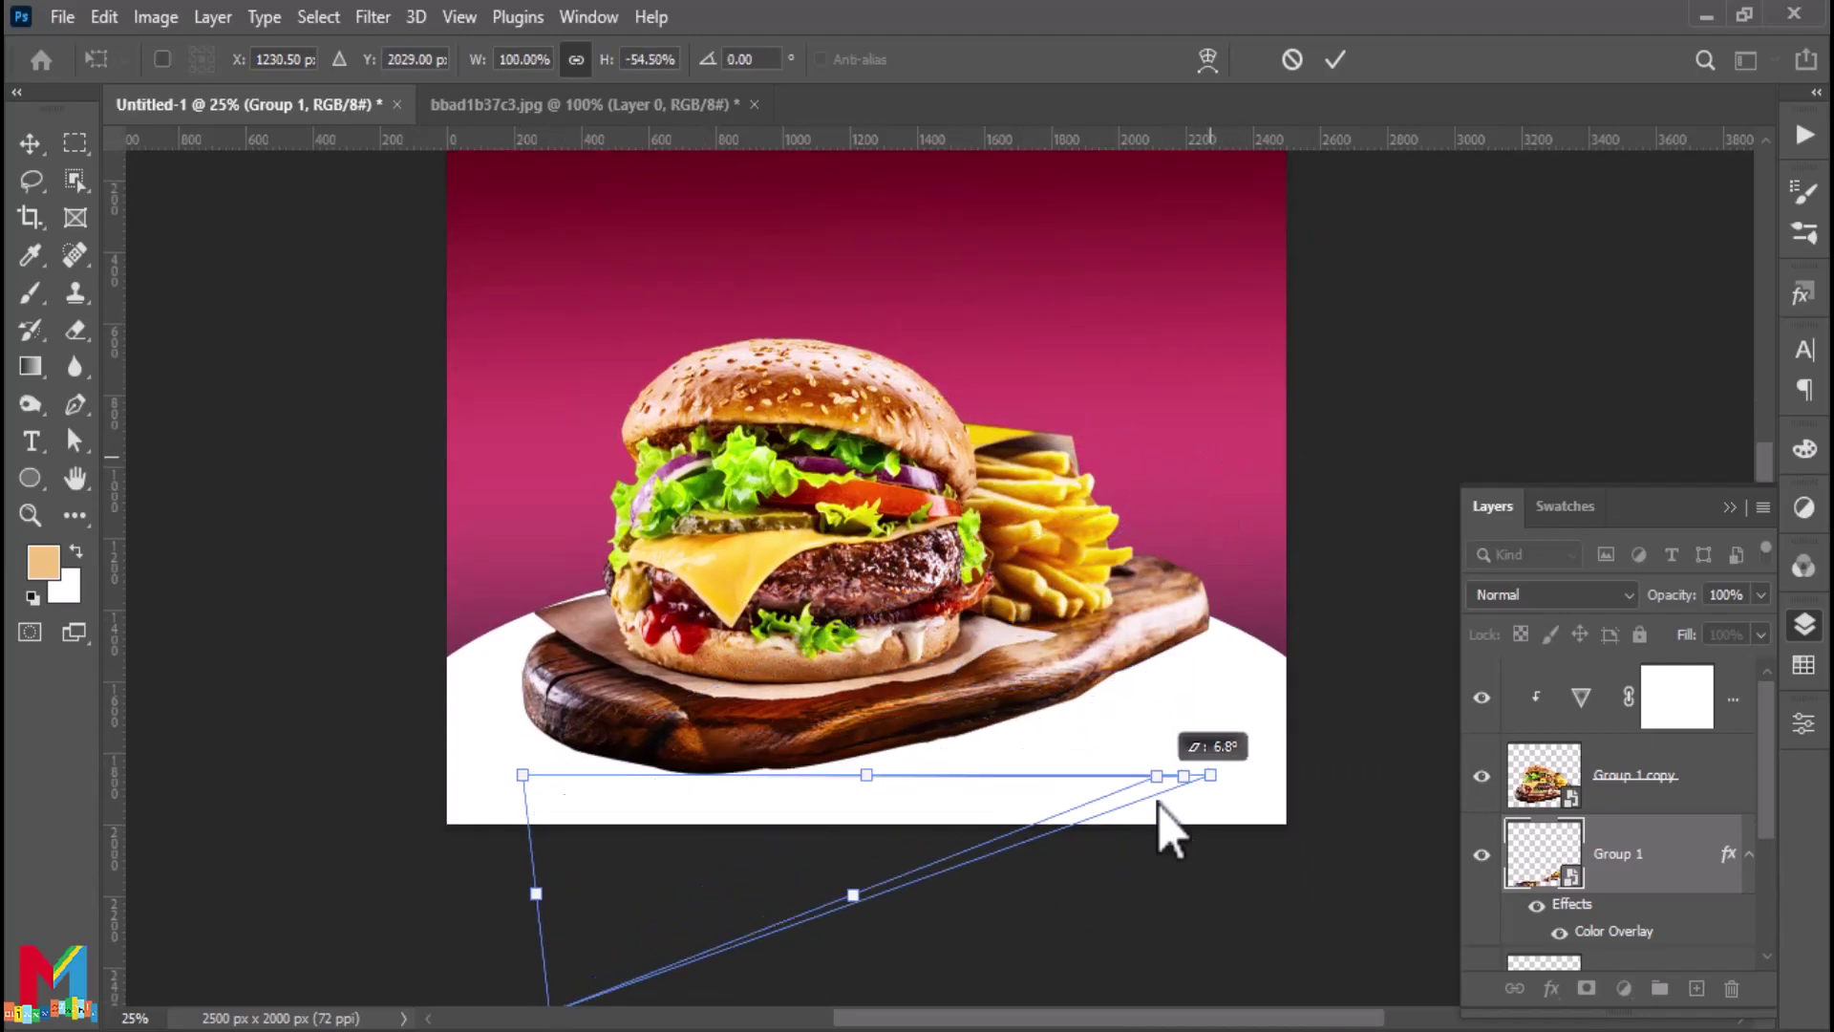
drag(1181, 498, 1158, 965)
drag(1011, 817, 998, 654)
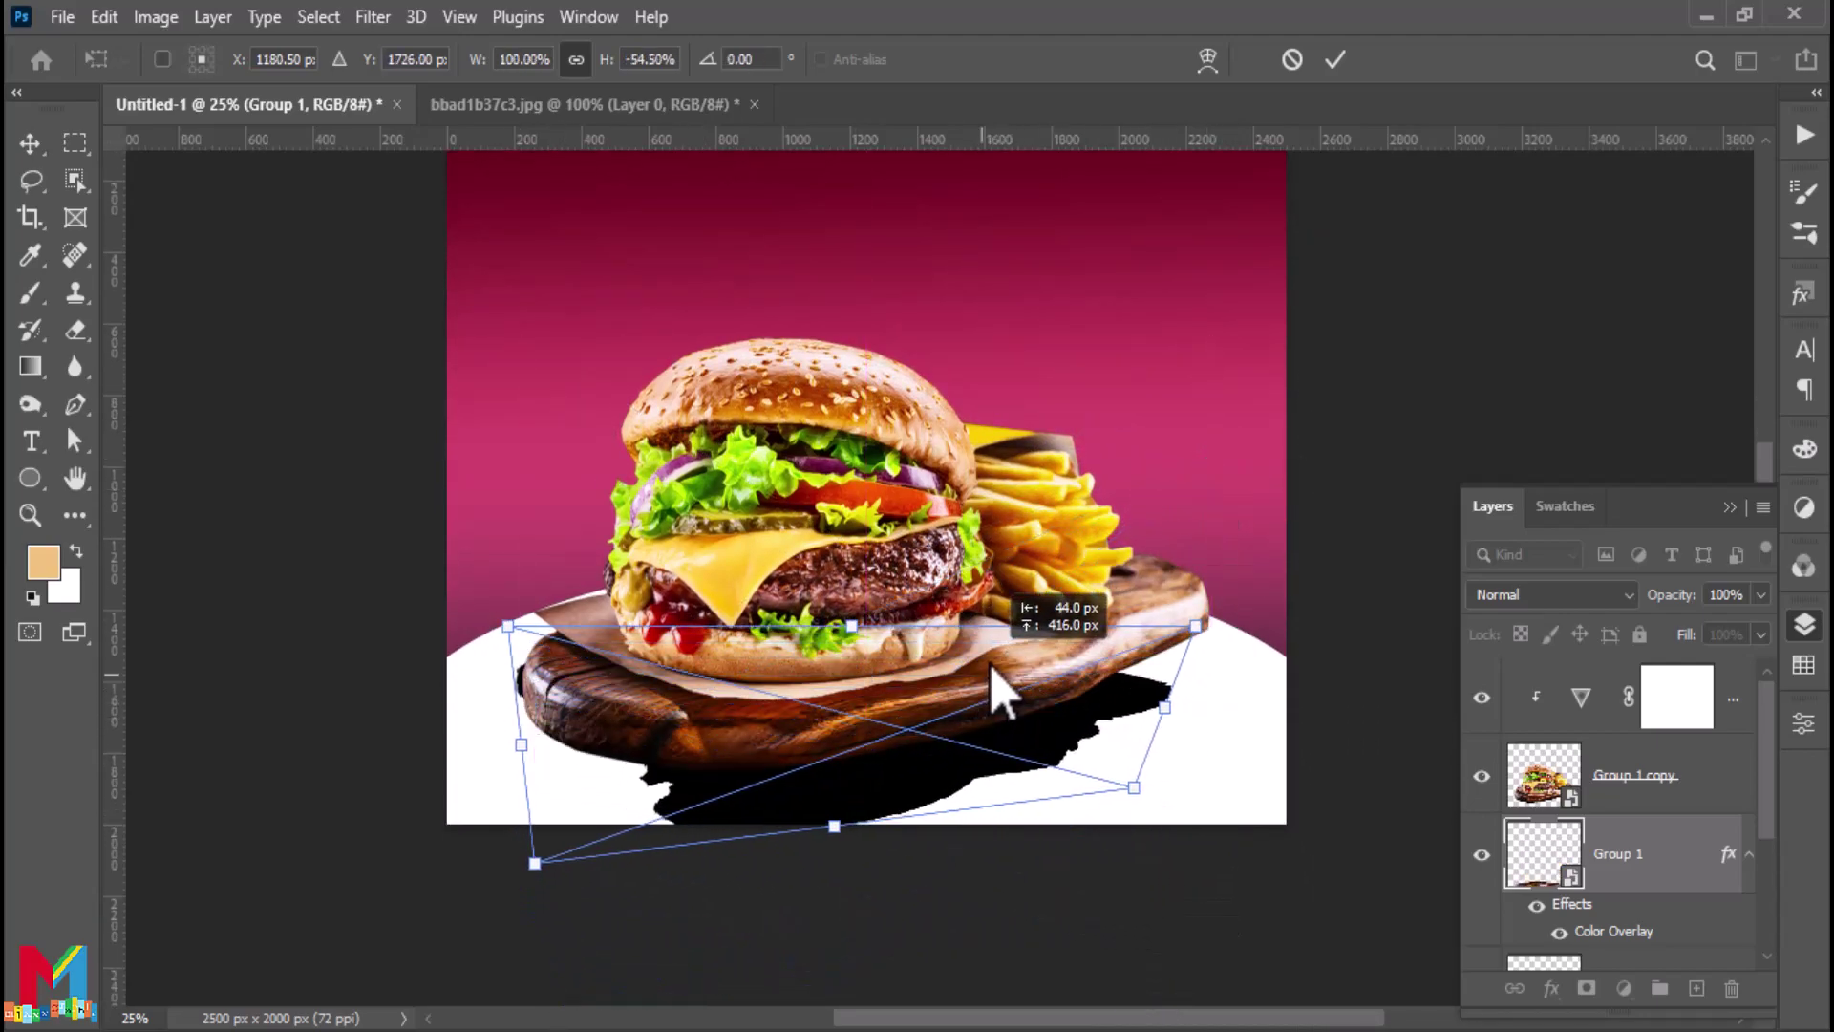
drag(1191, 635, 1208, 612)
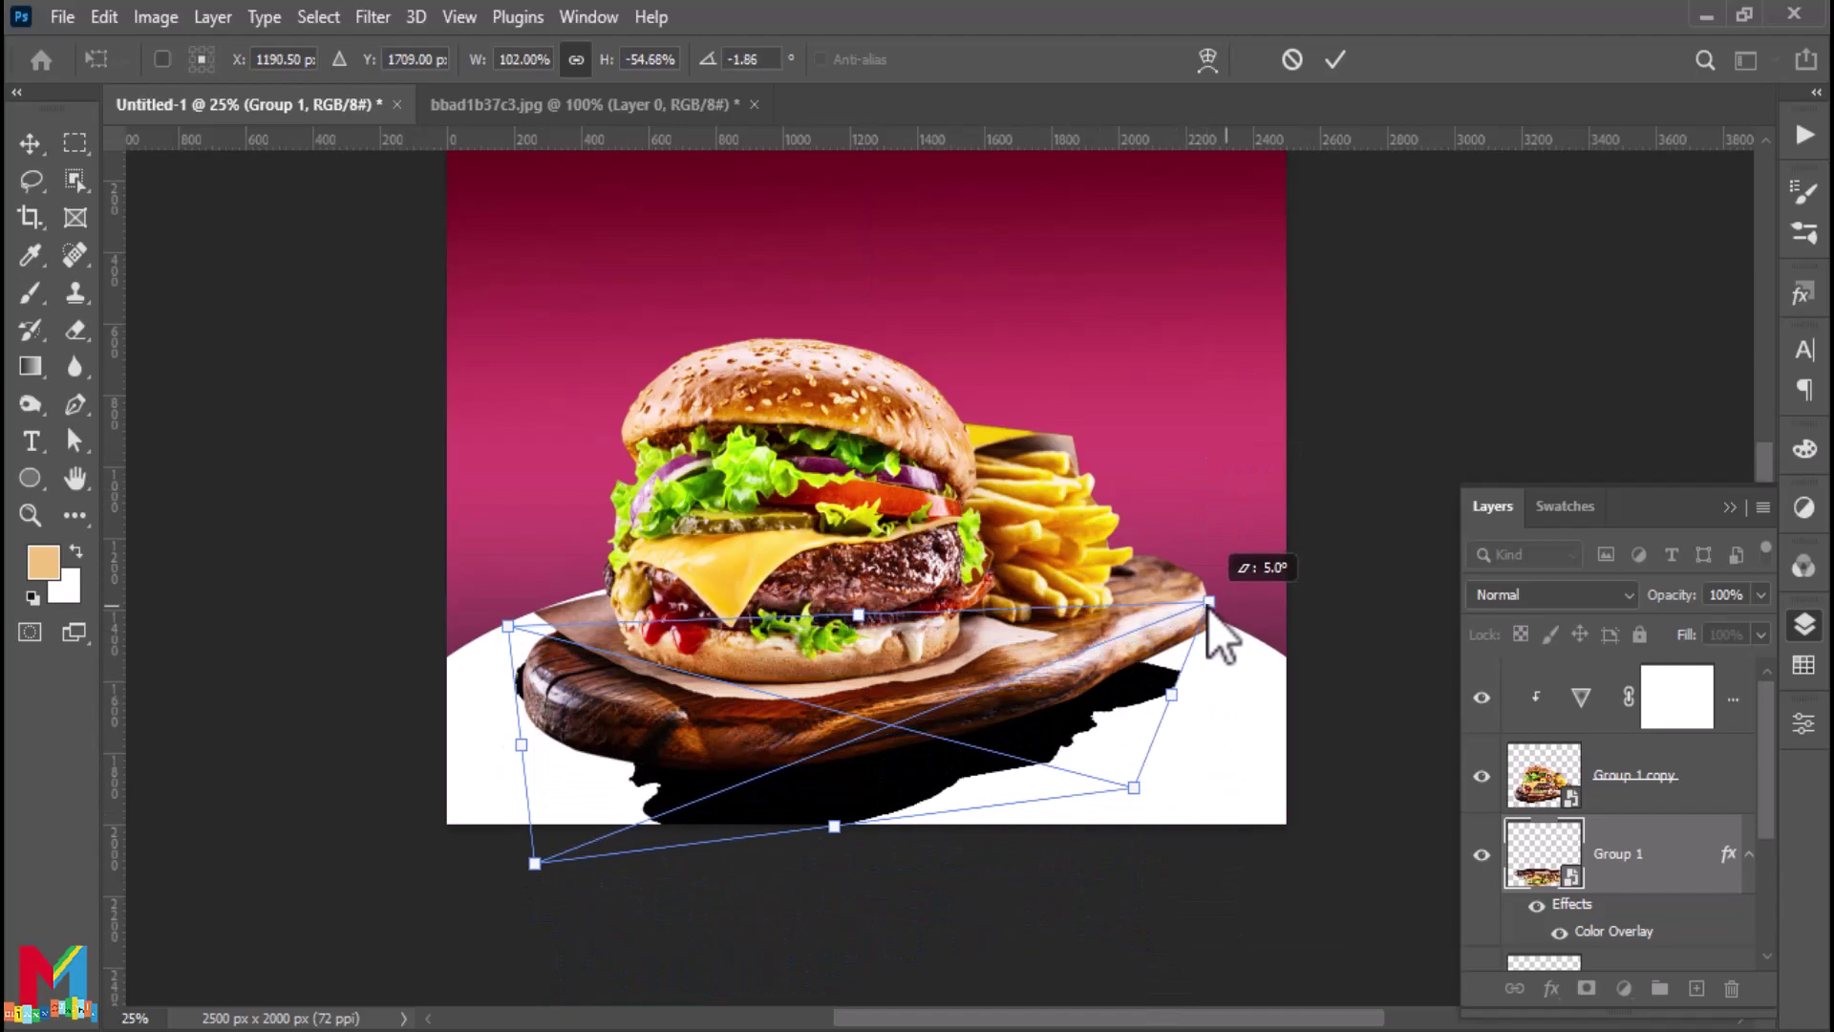
drag(1134, 789, 1210, 725)
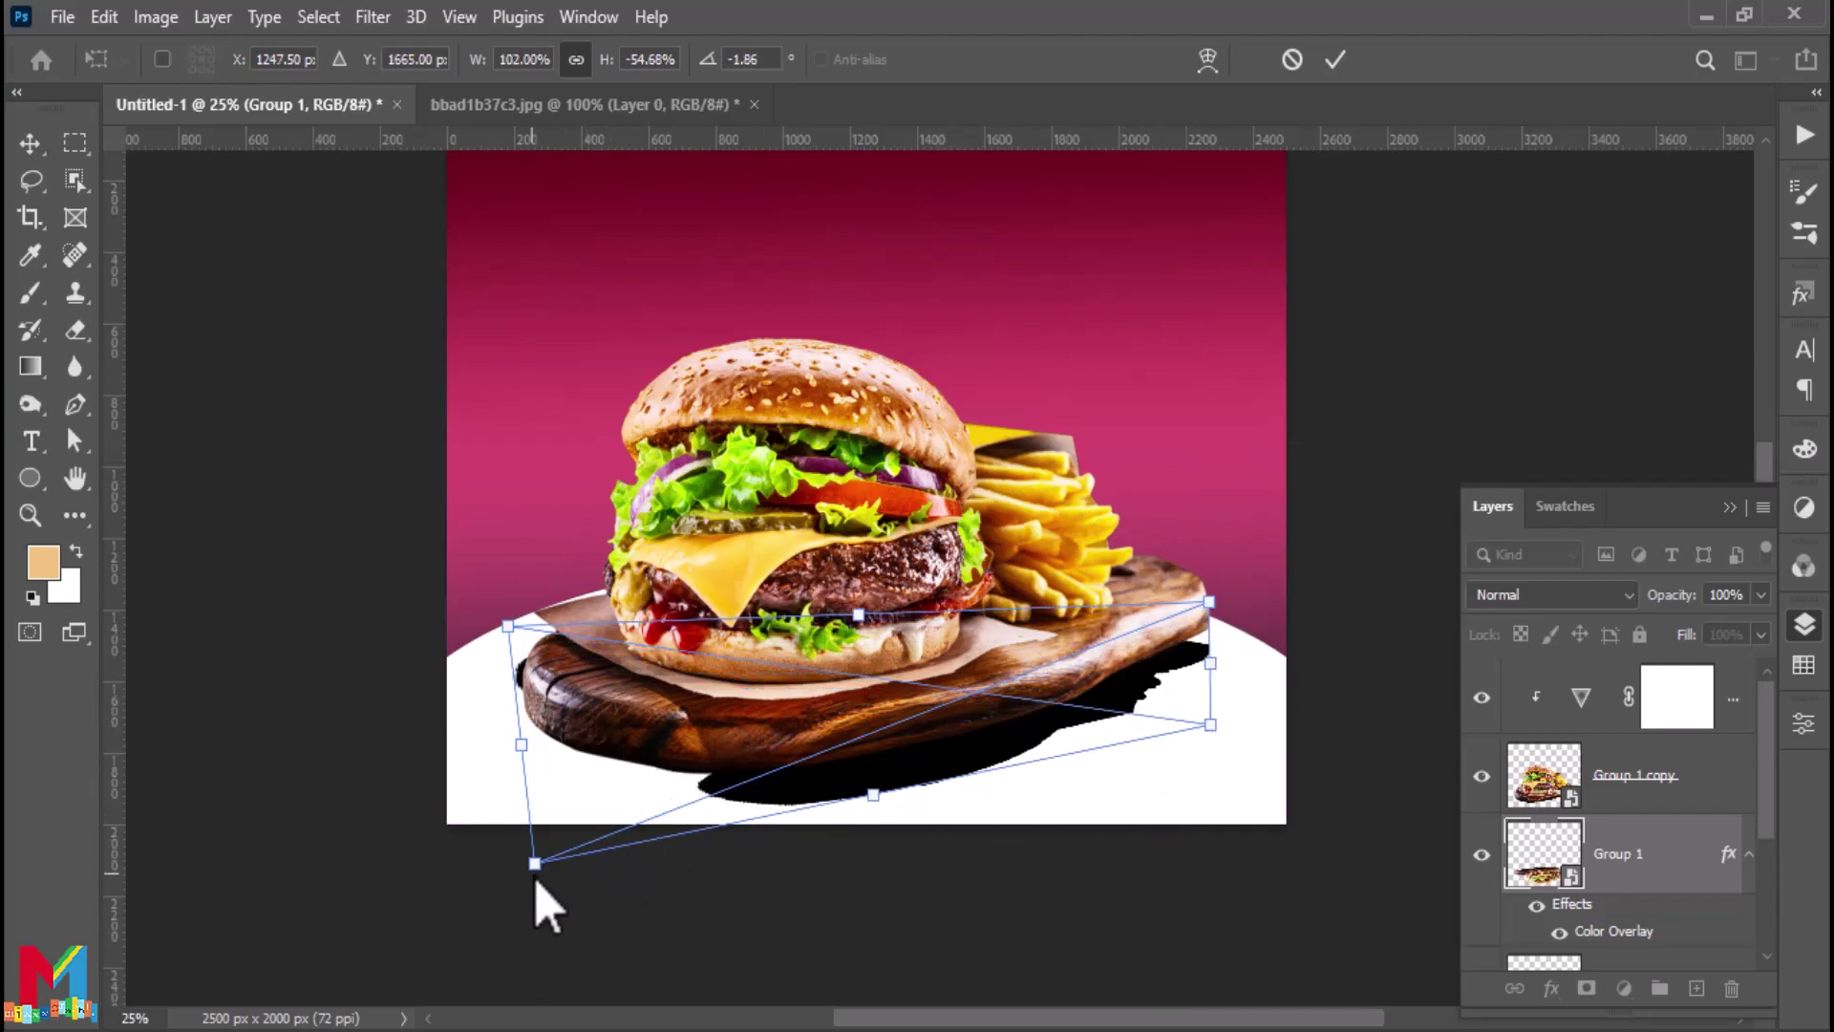
drag(534, 865, 511, 878)
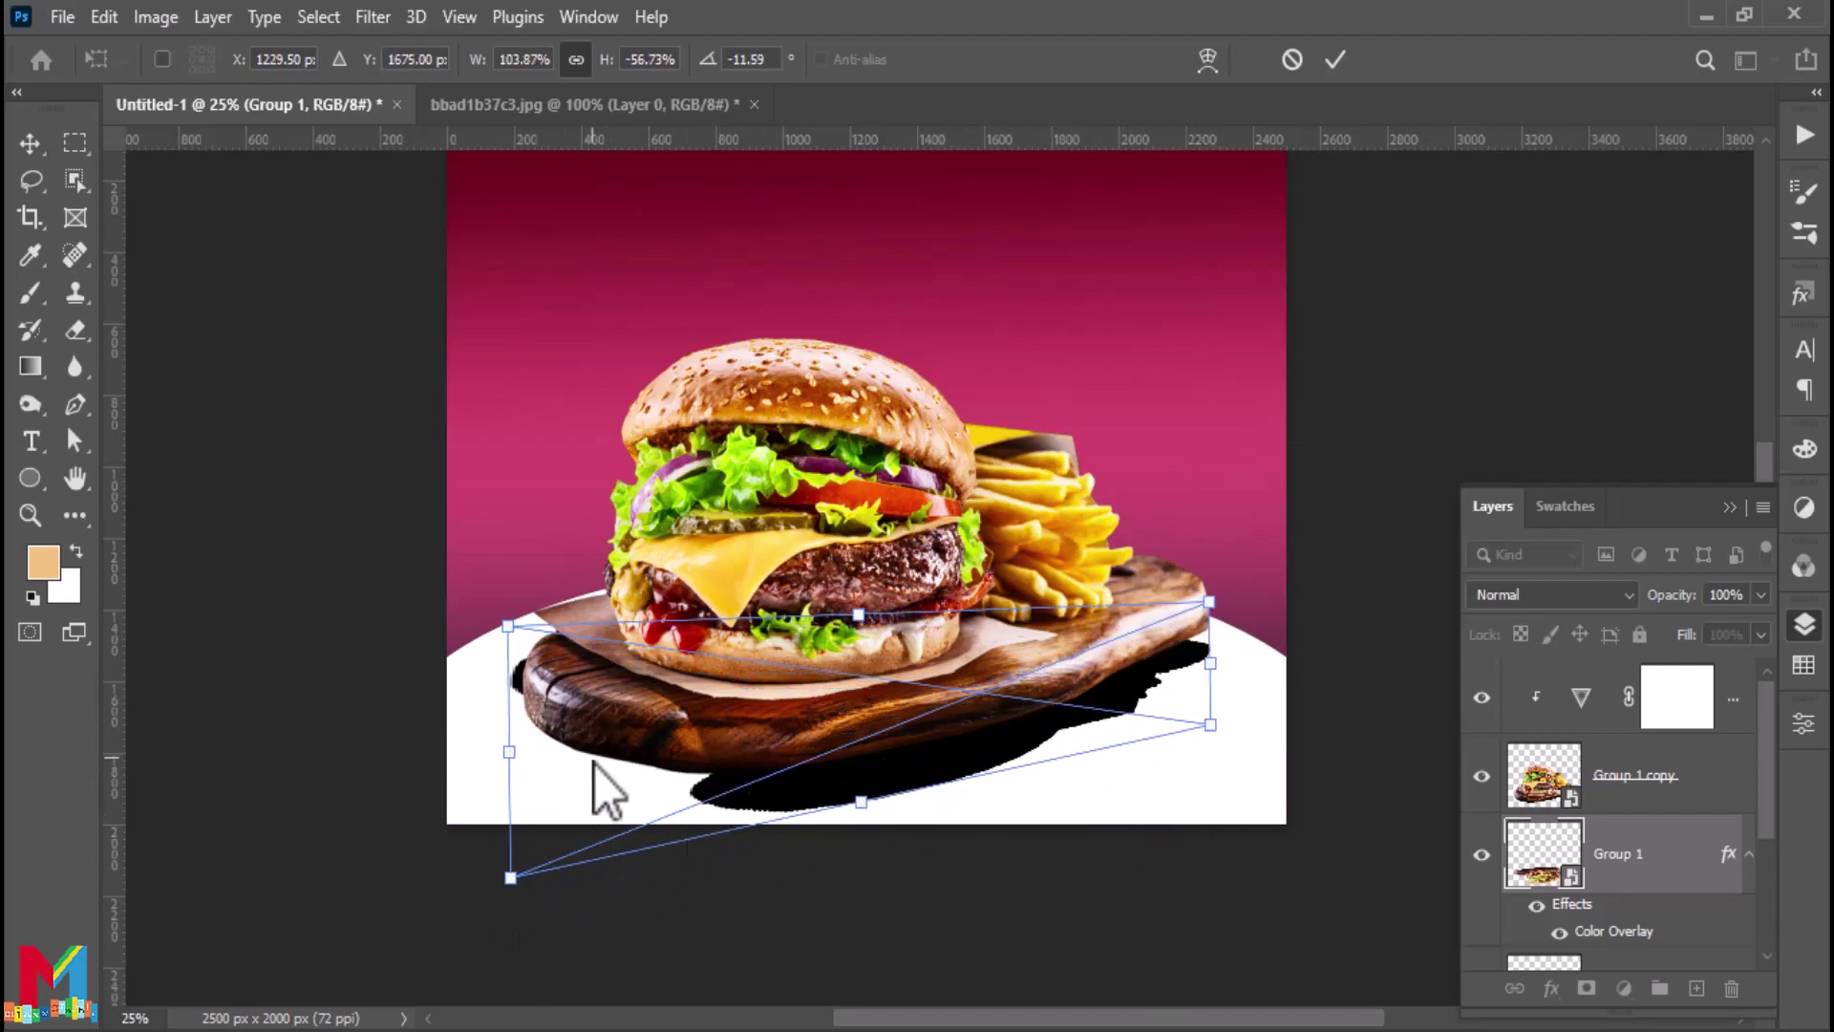
drag(509, 754, 510, 797)
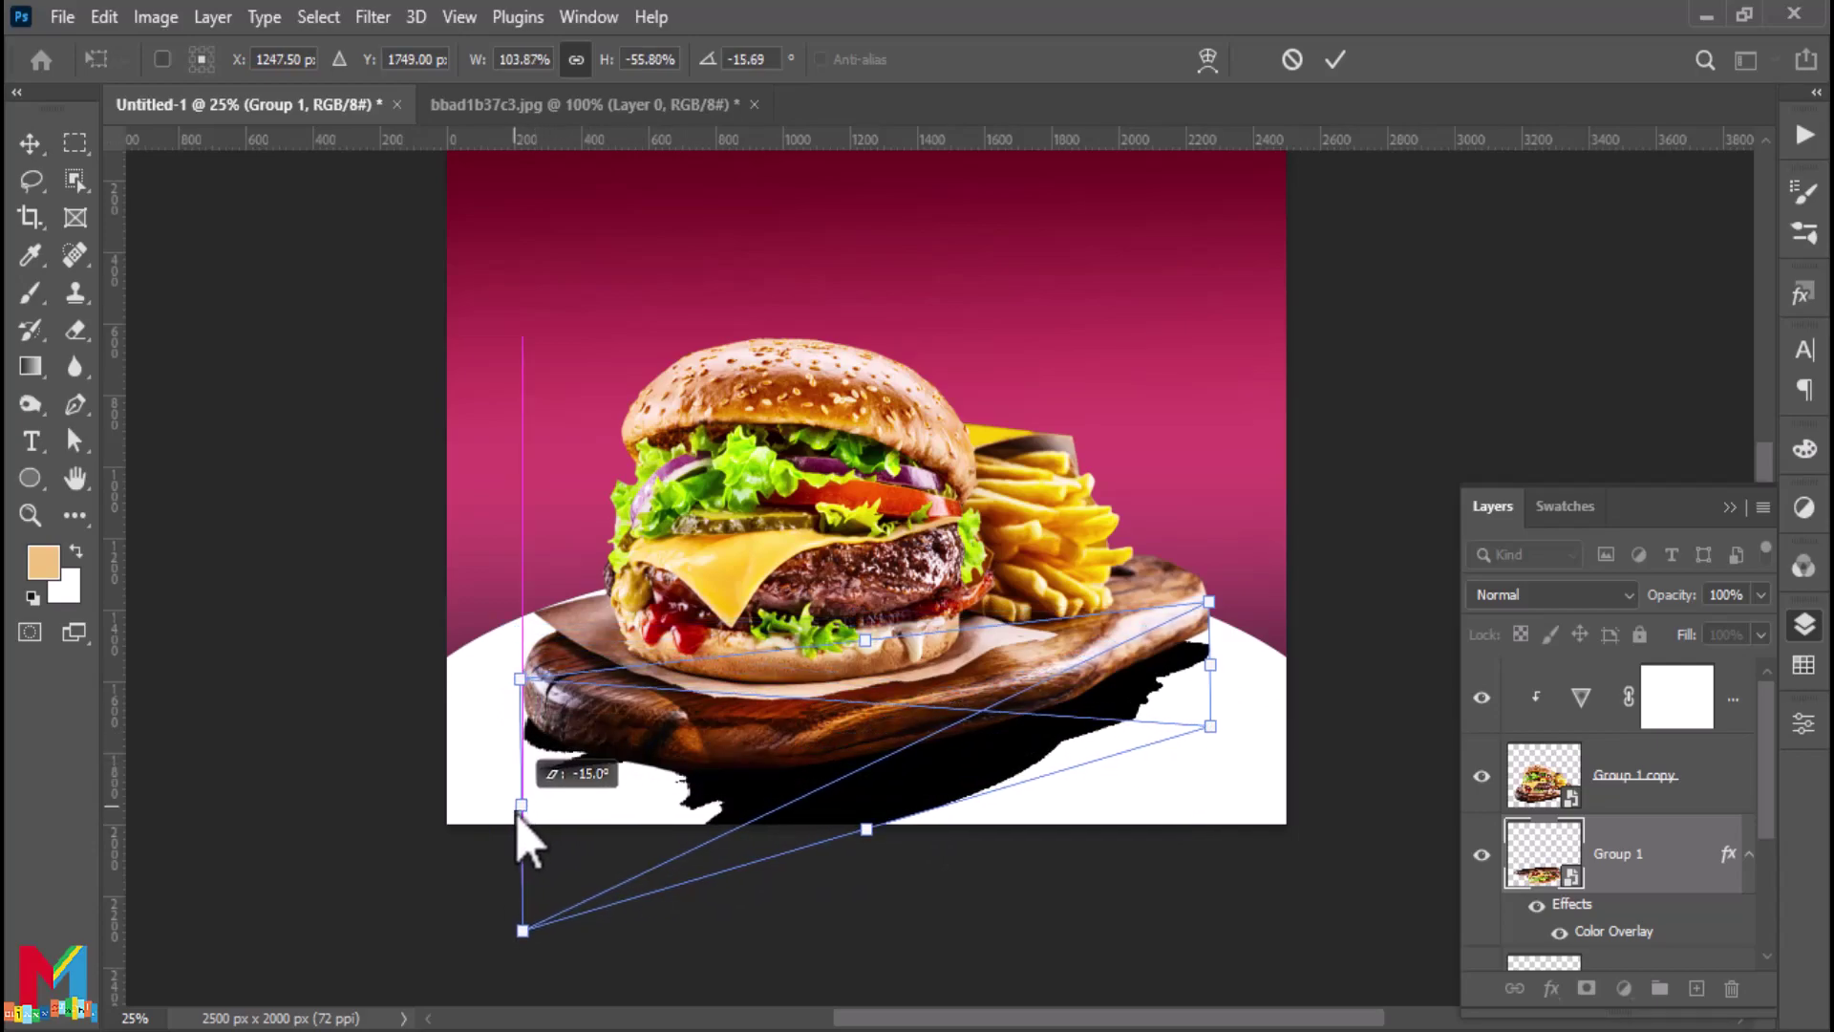
Warp the shadow's ends and corners so it spreads beneath the board
right_click(748, 714)
click(819, 479)
drag(800, 807, 764, 778)
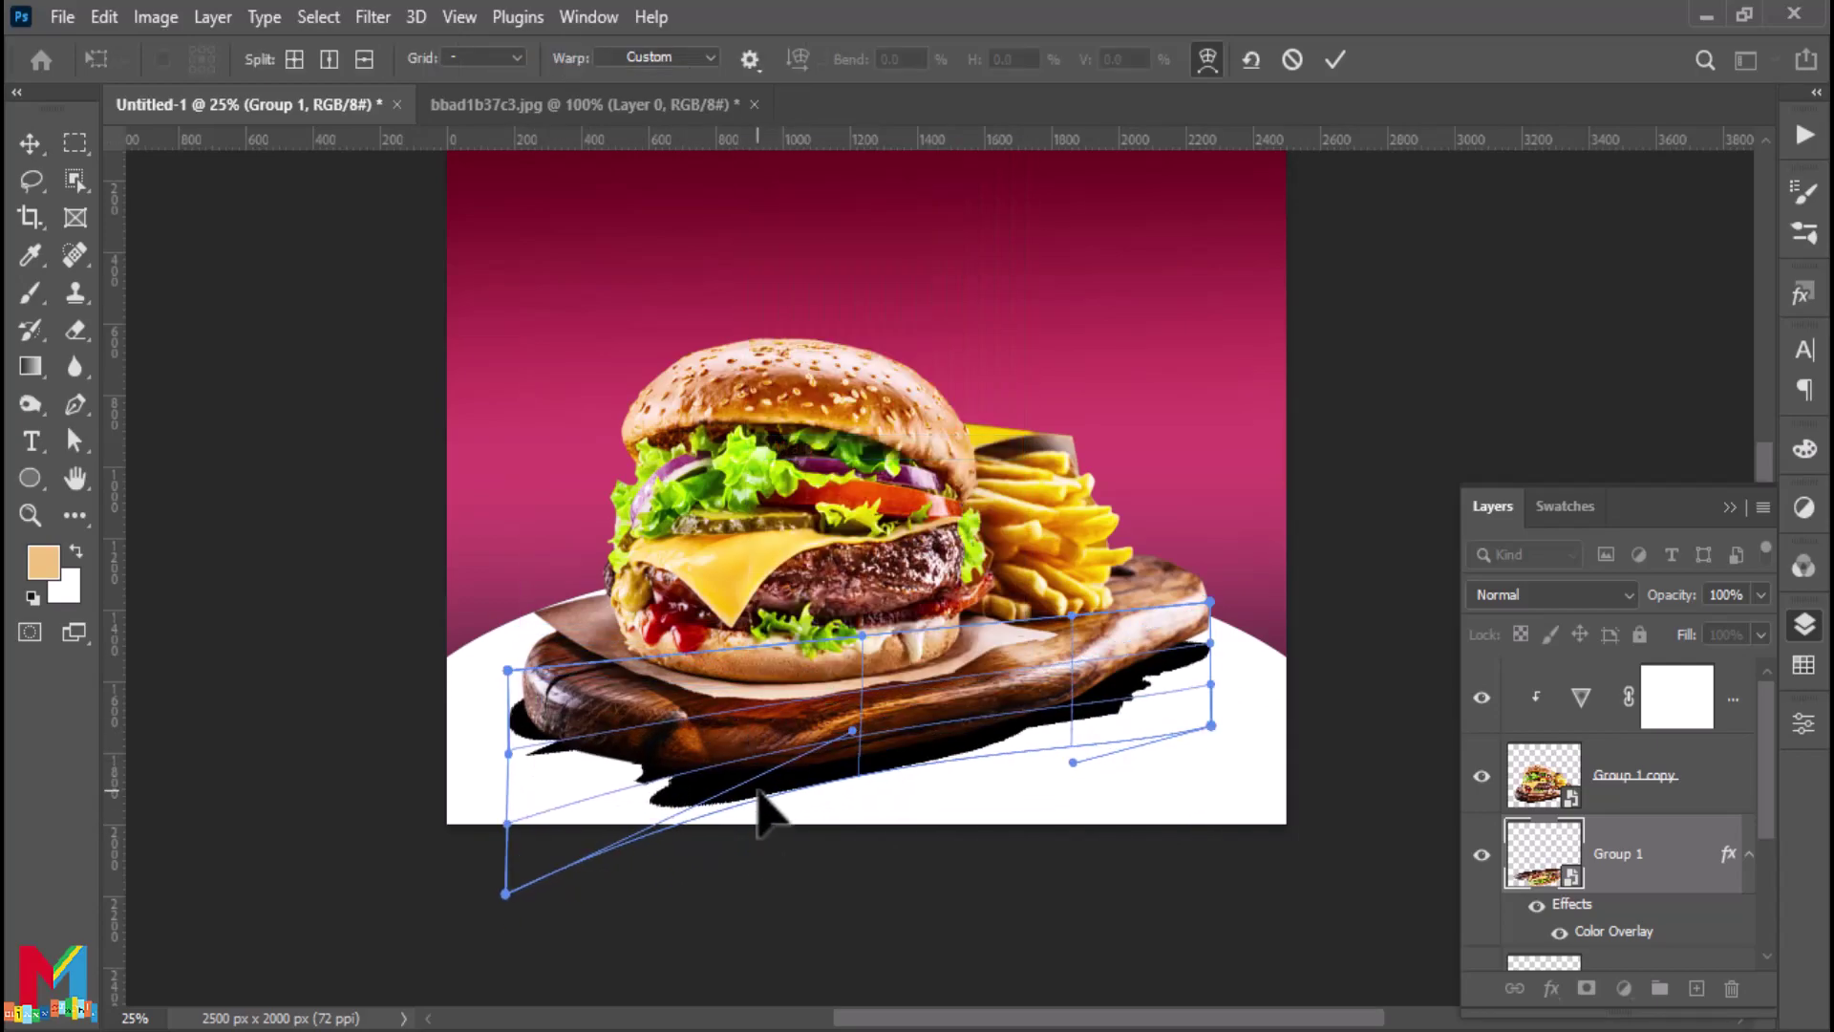
drag(1207, 603, 1232, 498)
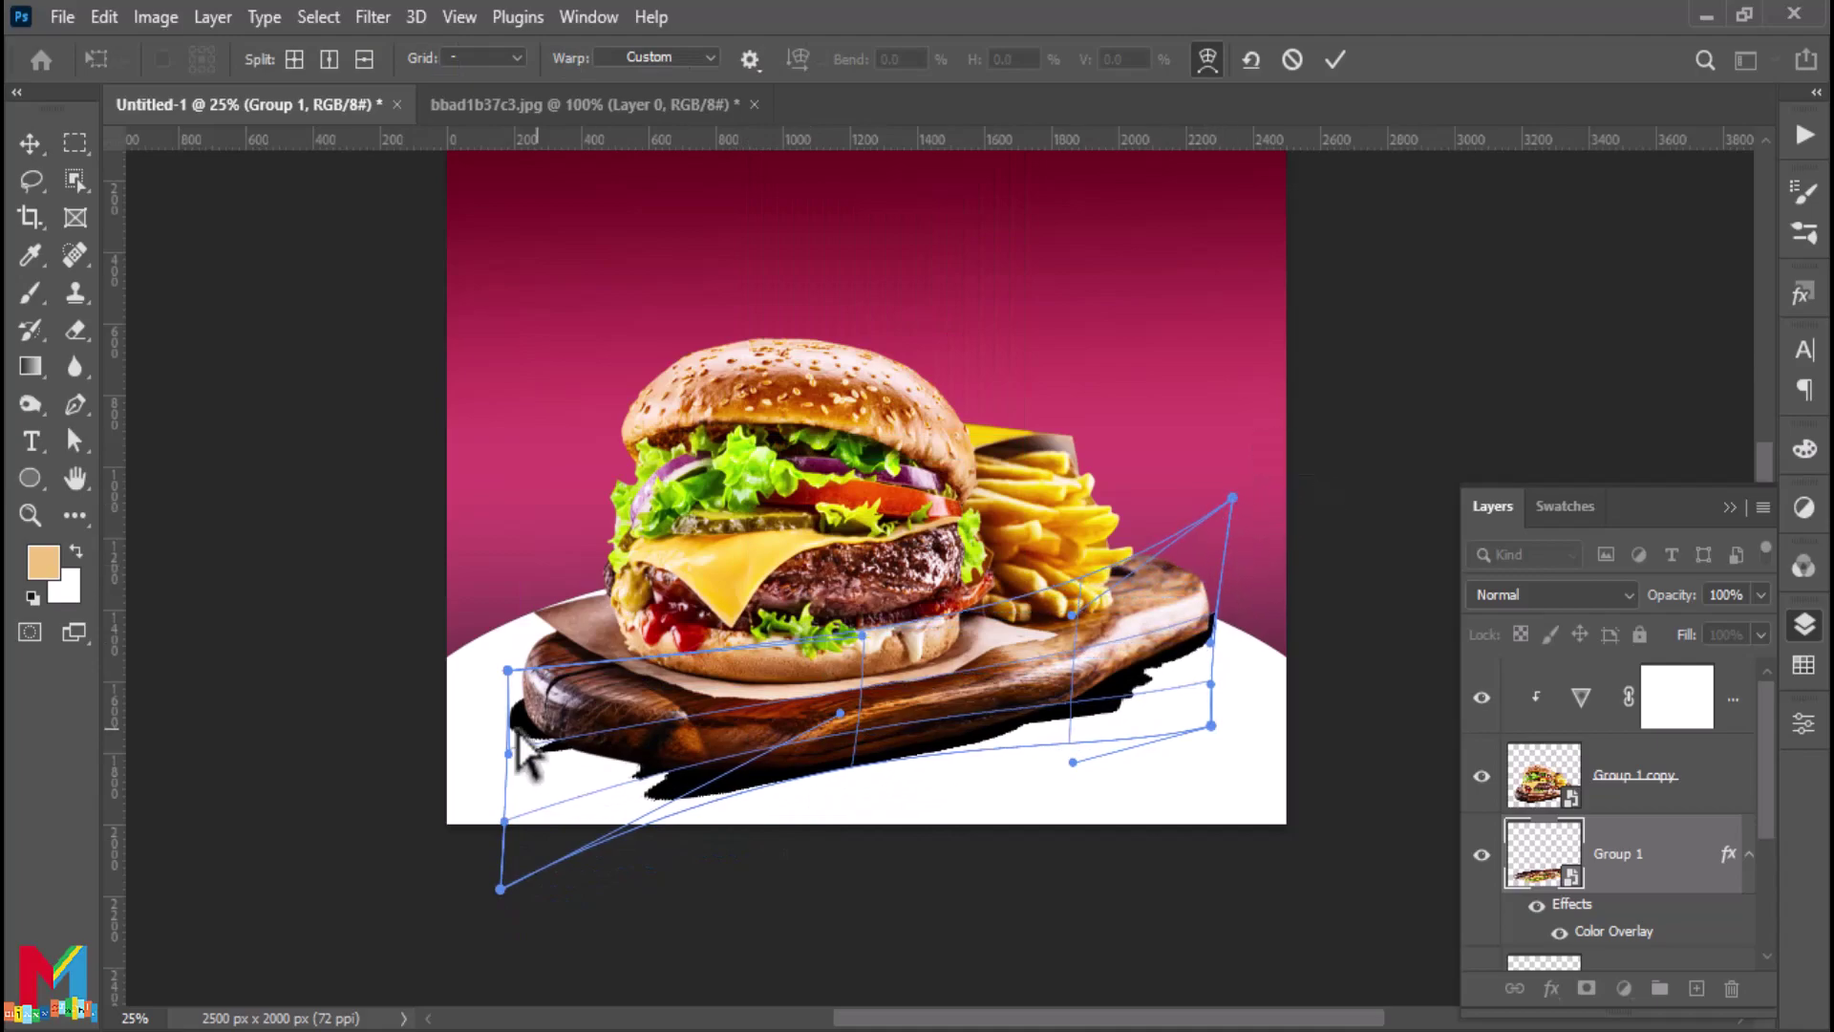
drag(507, 669, 504, 648)
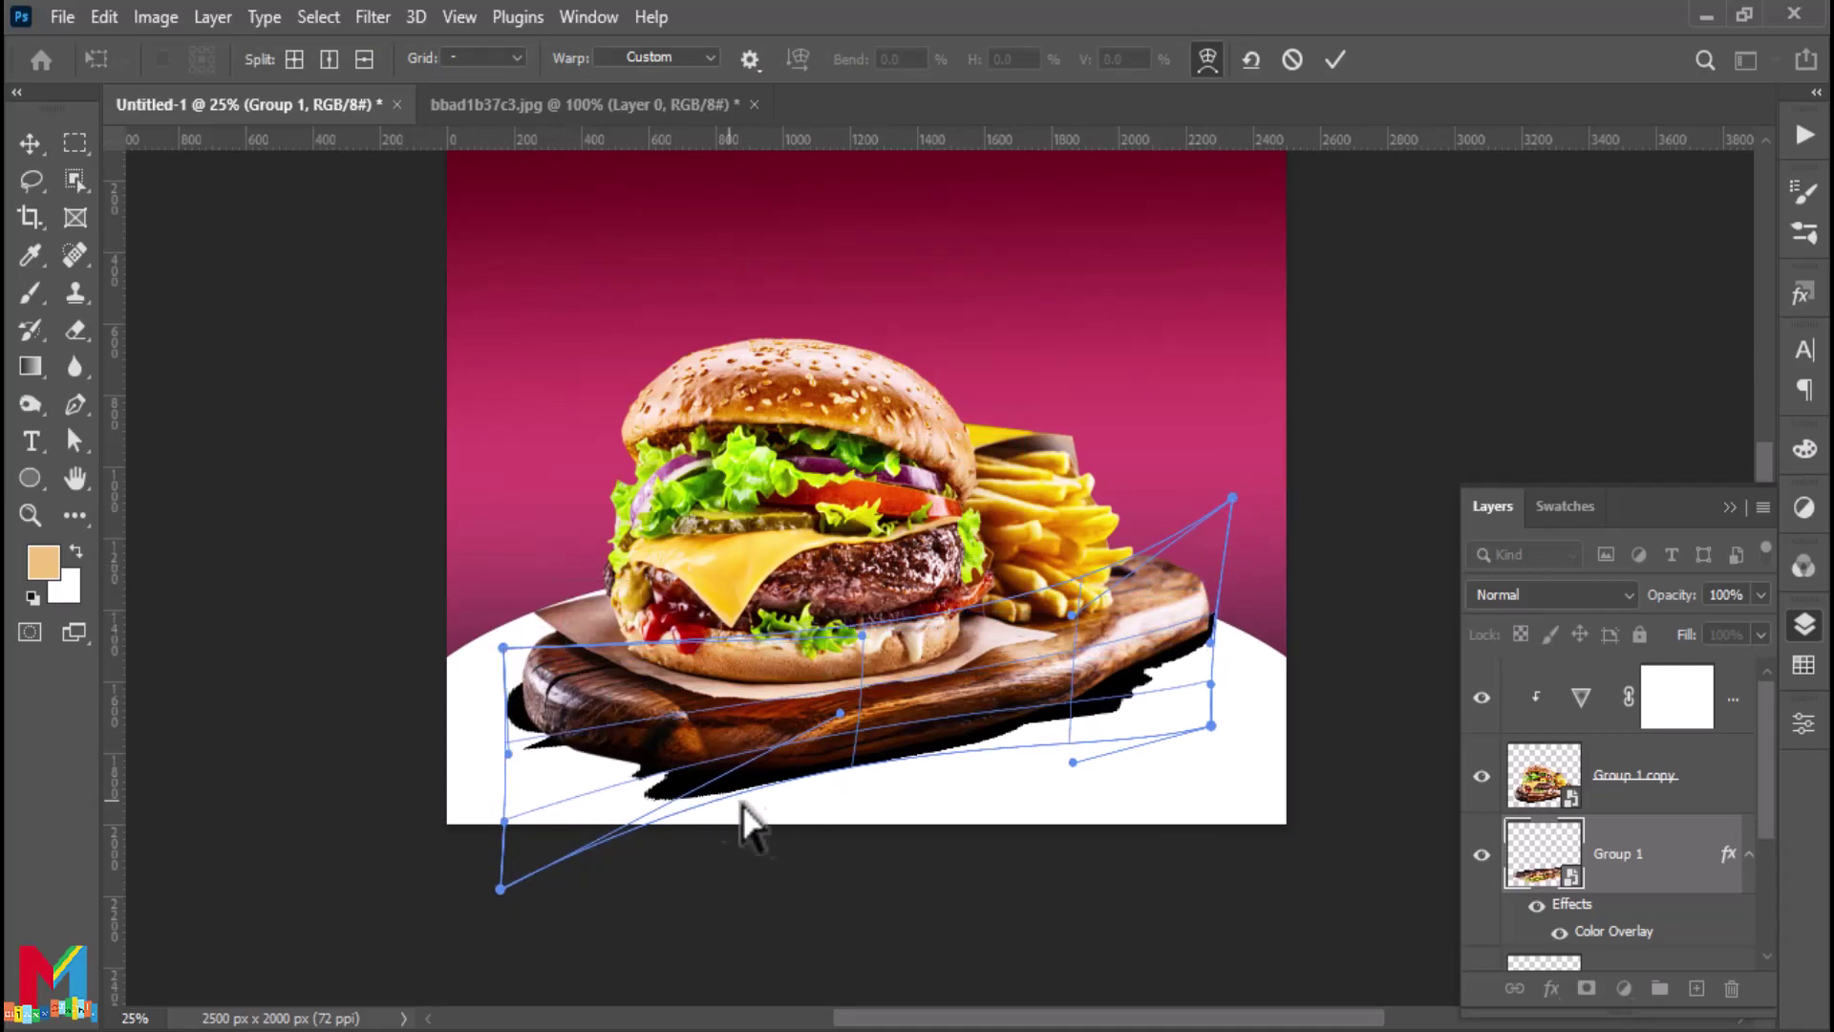
drag(501, 888, 477, 893)
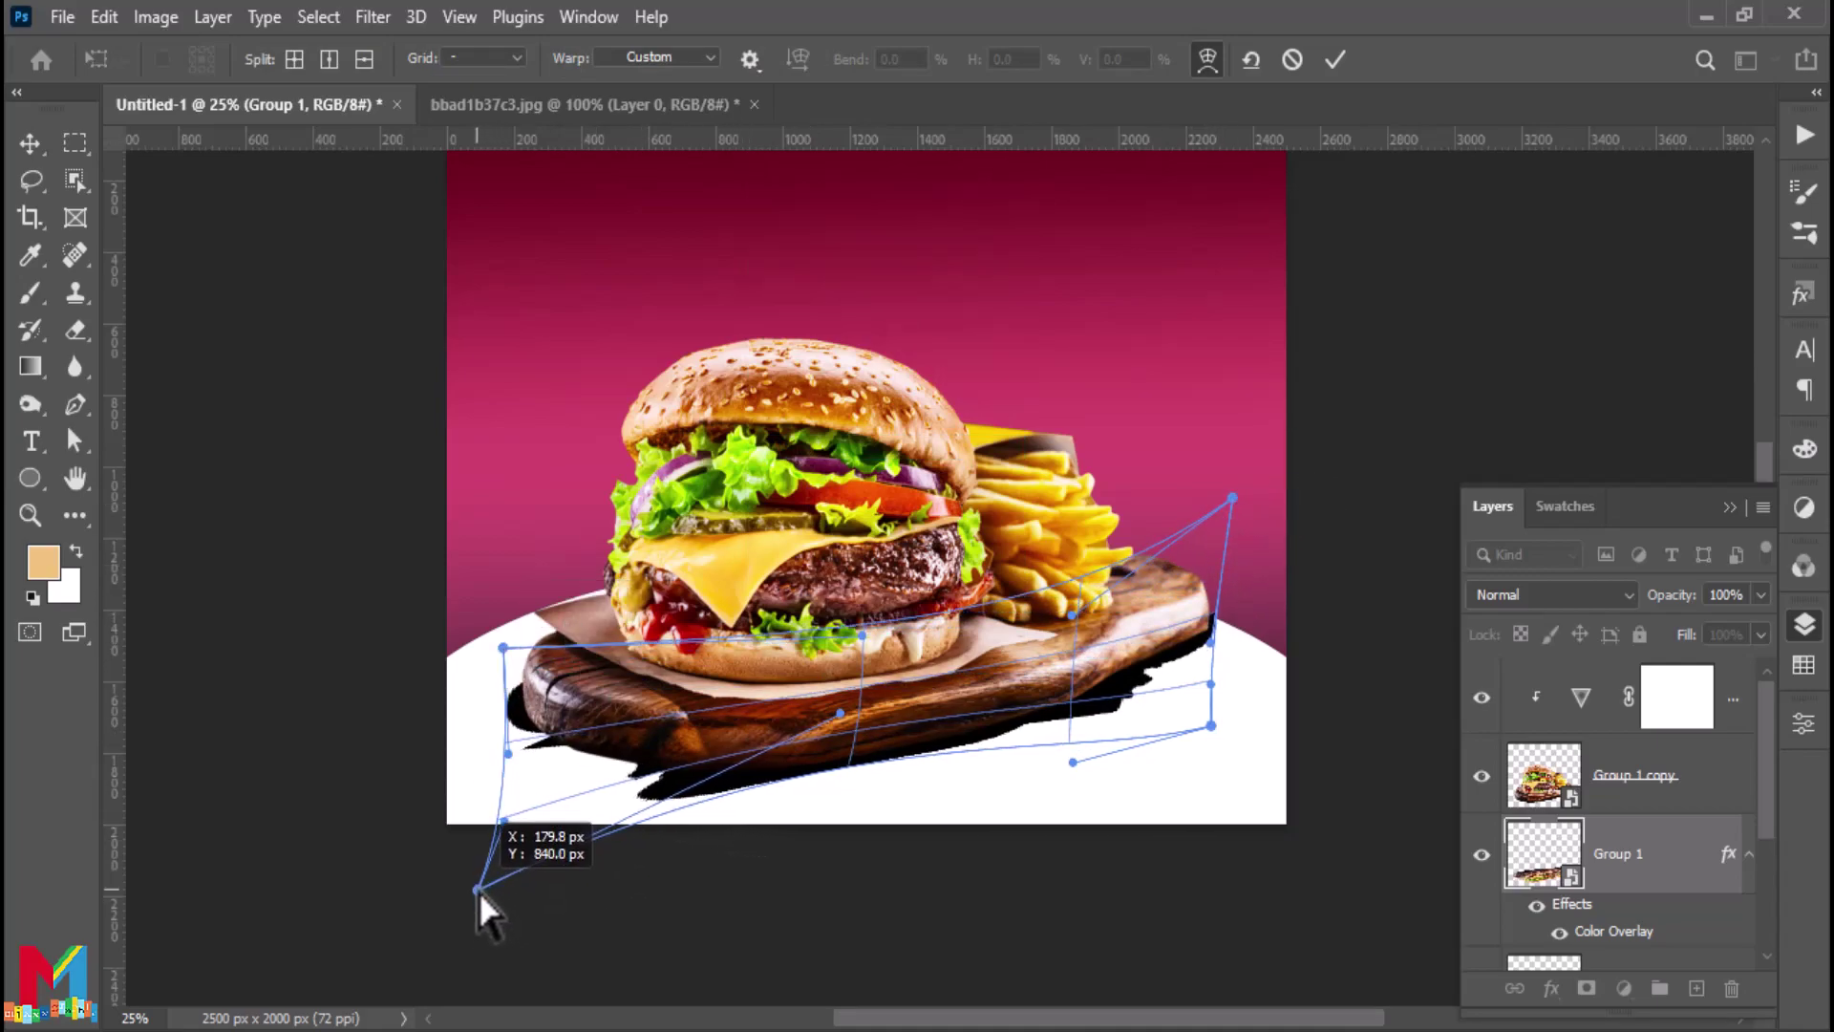
click(1335, 59)
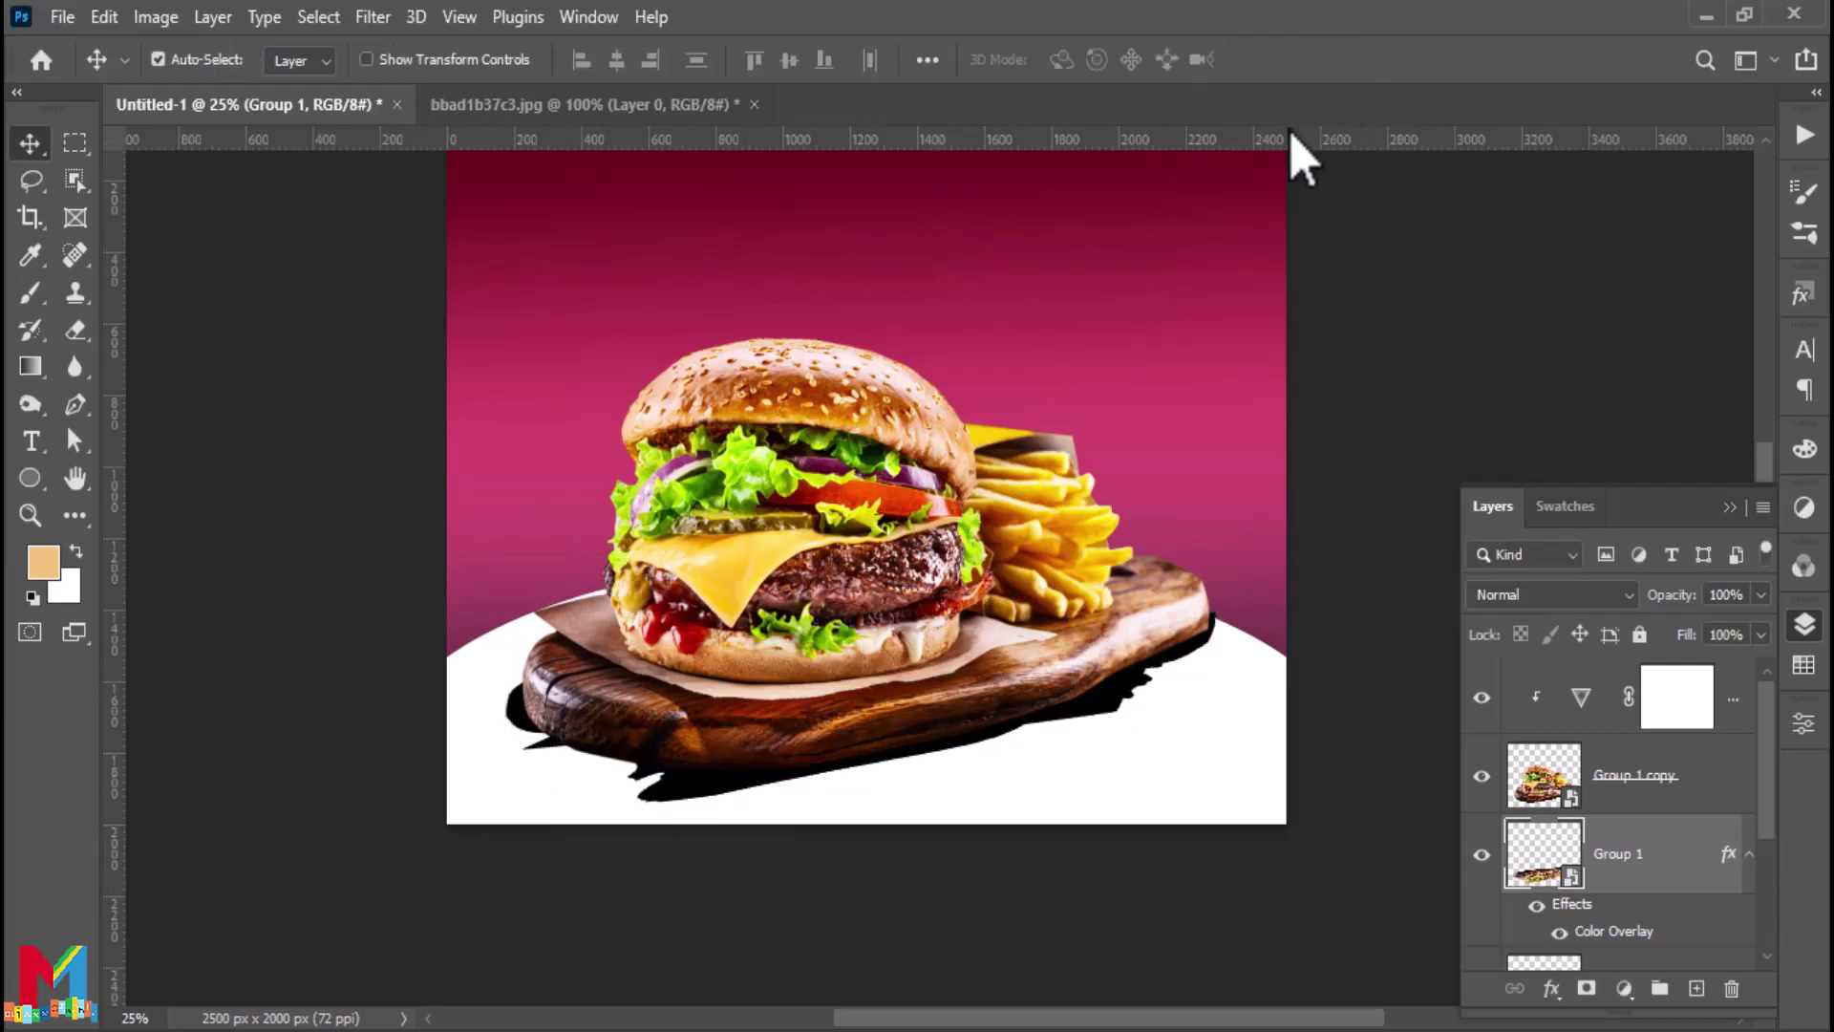
Apply a heavy Gaussian Blur (about 38.7 px) to the shadow
click(372, 16)
click(753, 491)
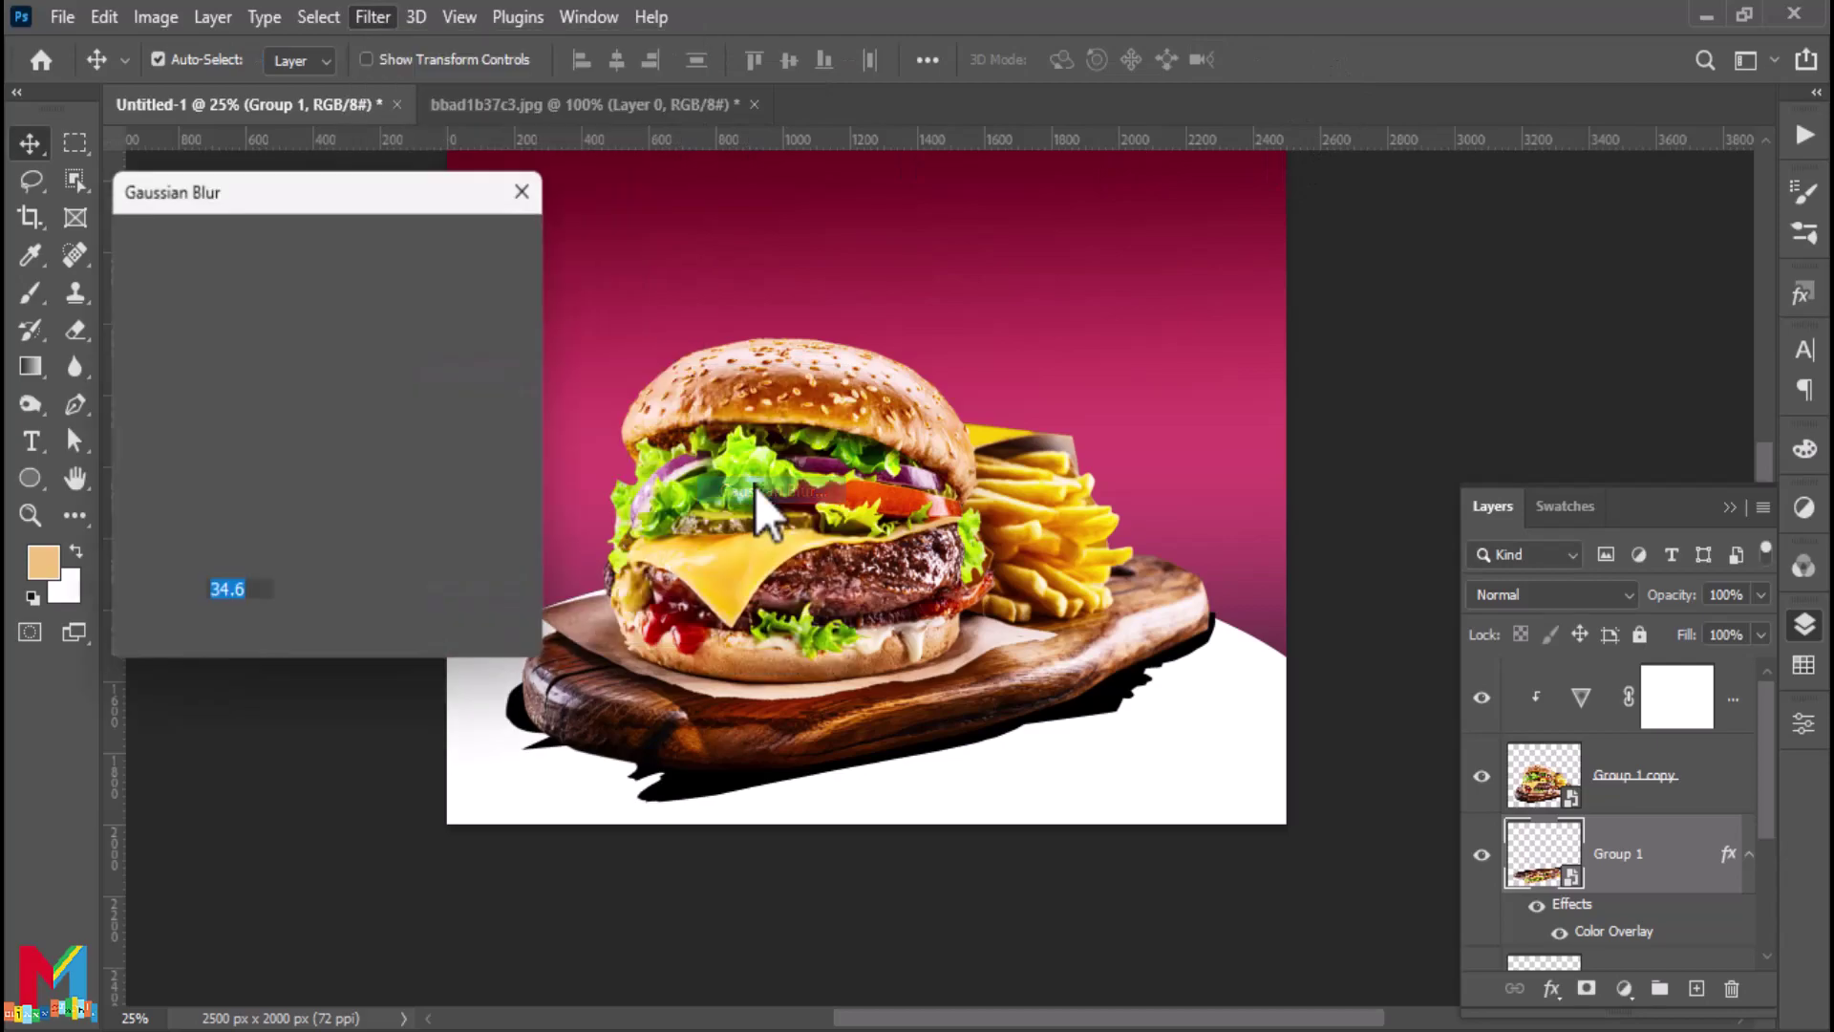
drag(268, 640, 286, 643)
click(478, 246)
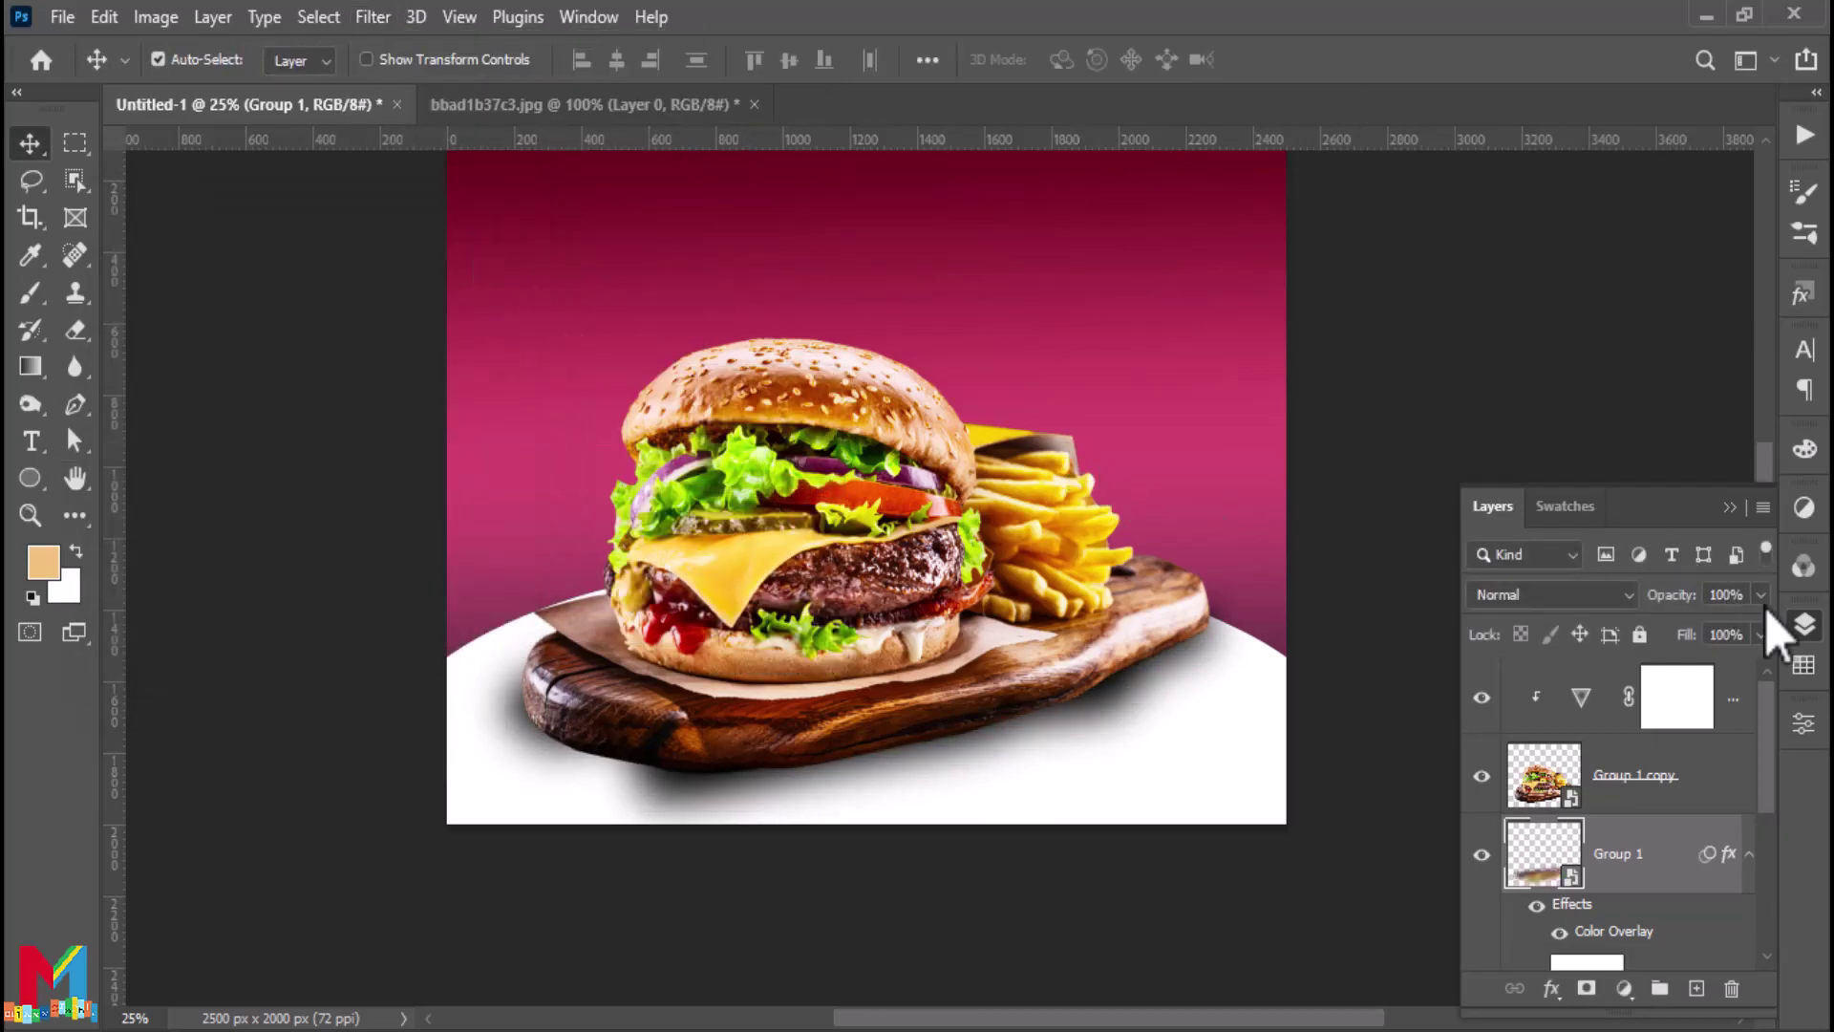
Lower the shadow's opacity to about 78% and set its blend mode to Multiply
drag(1760, 594, 1727, 627)
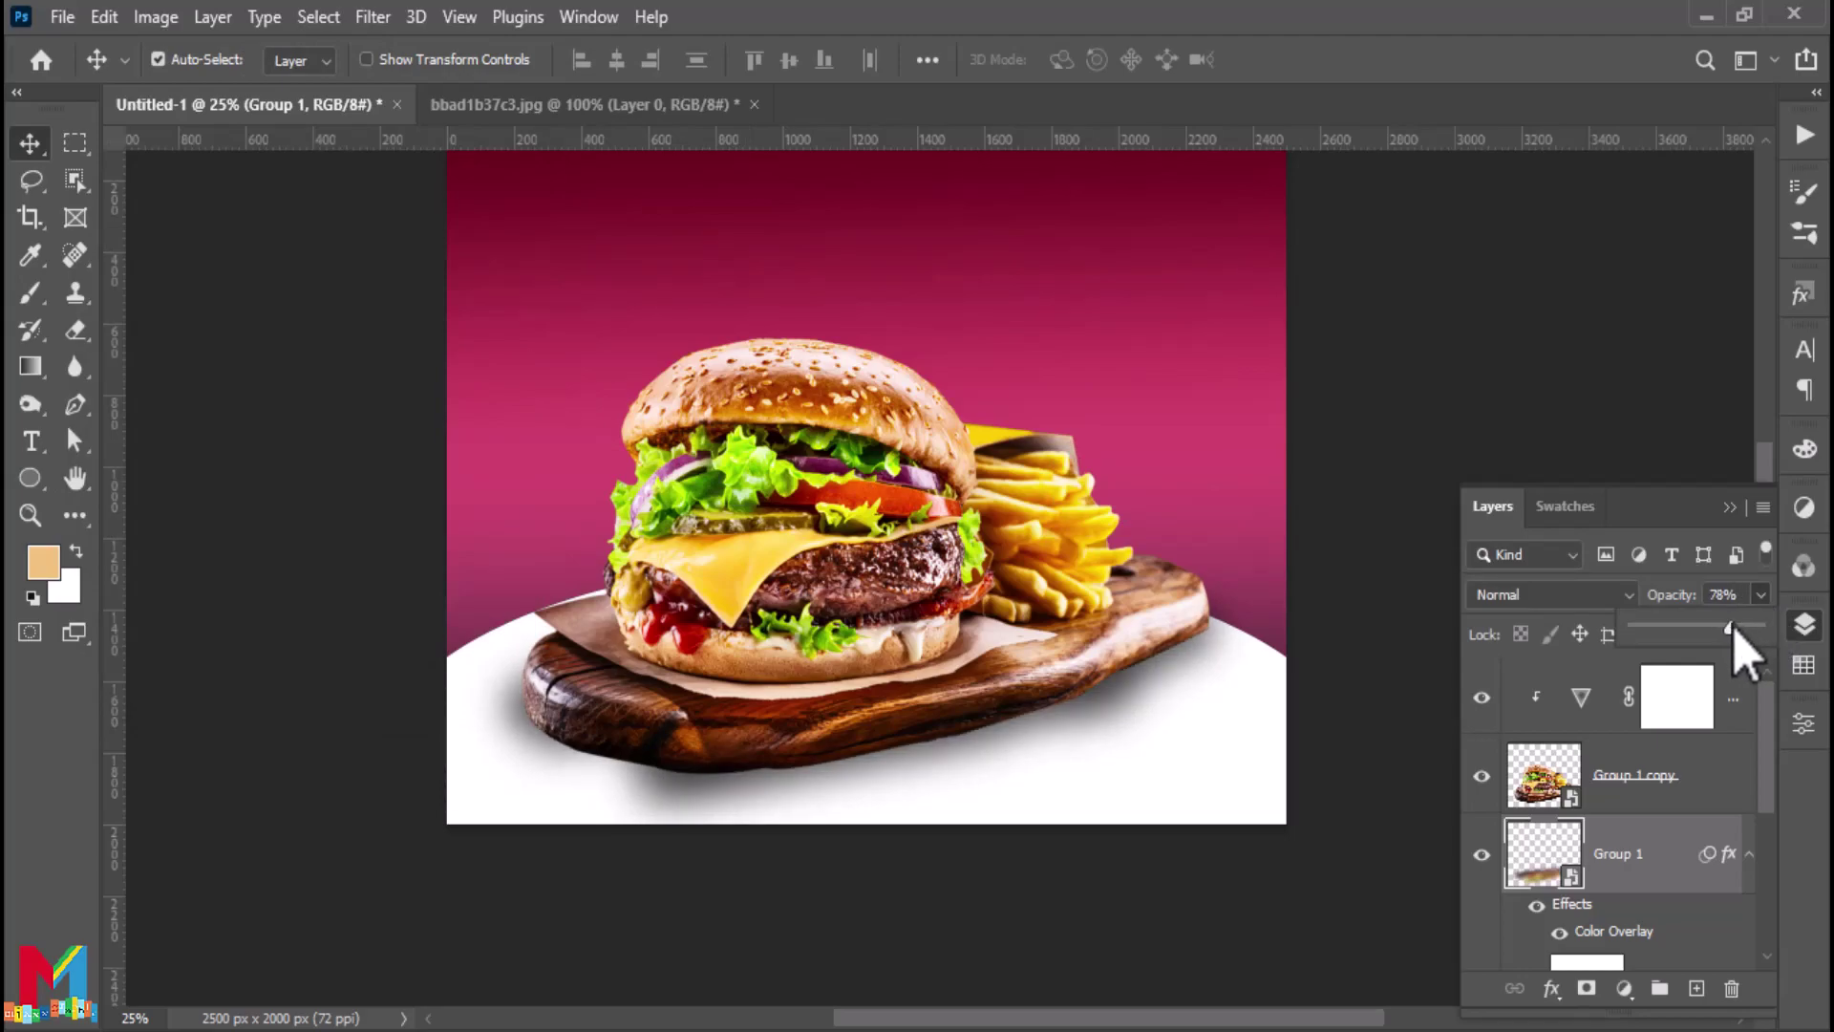
click(1576, 594)
click(1532, 428)
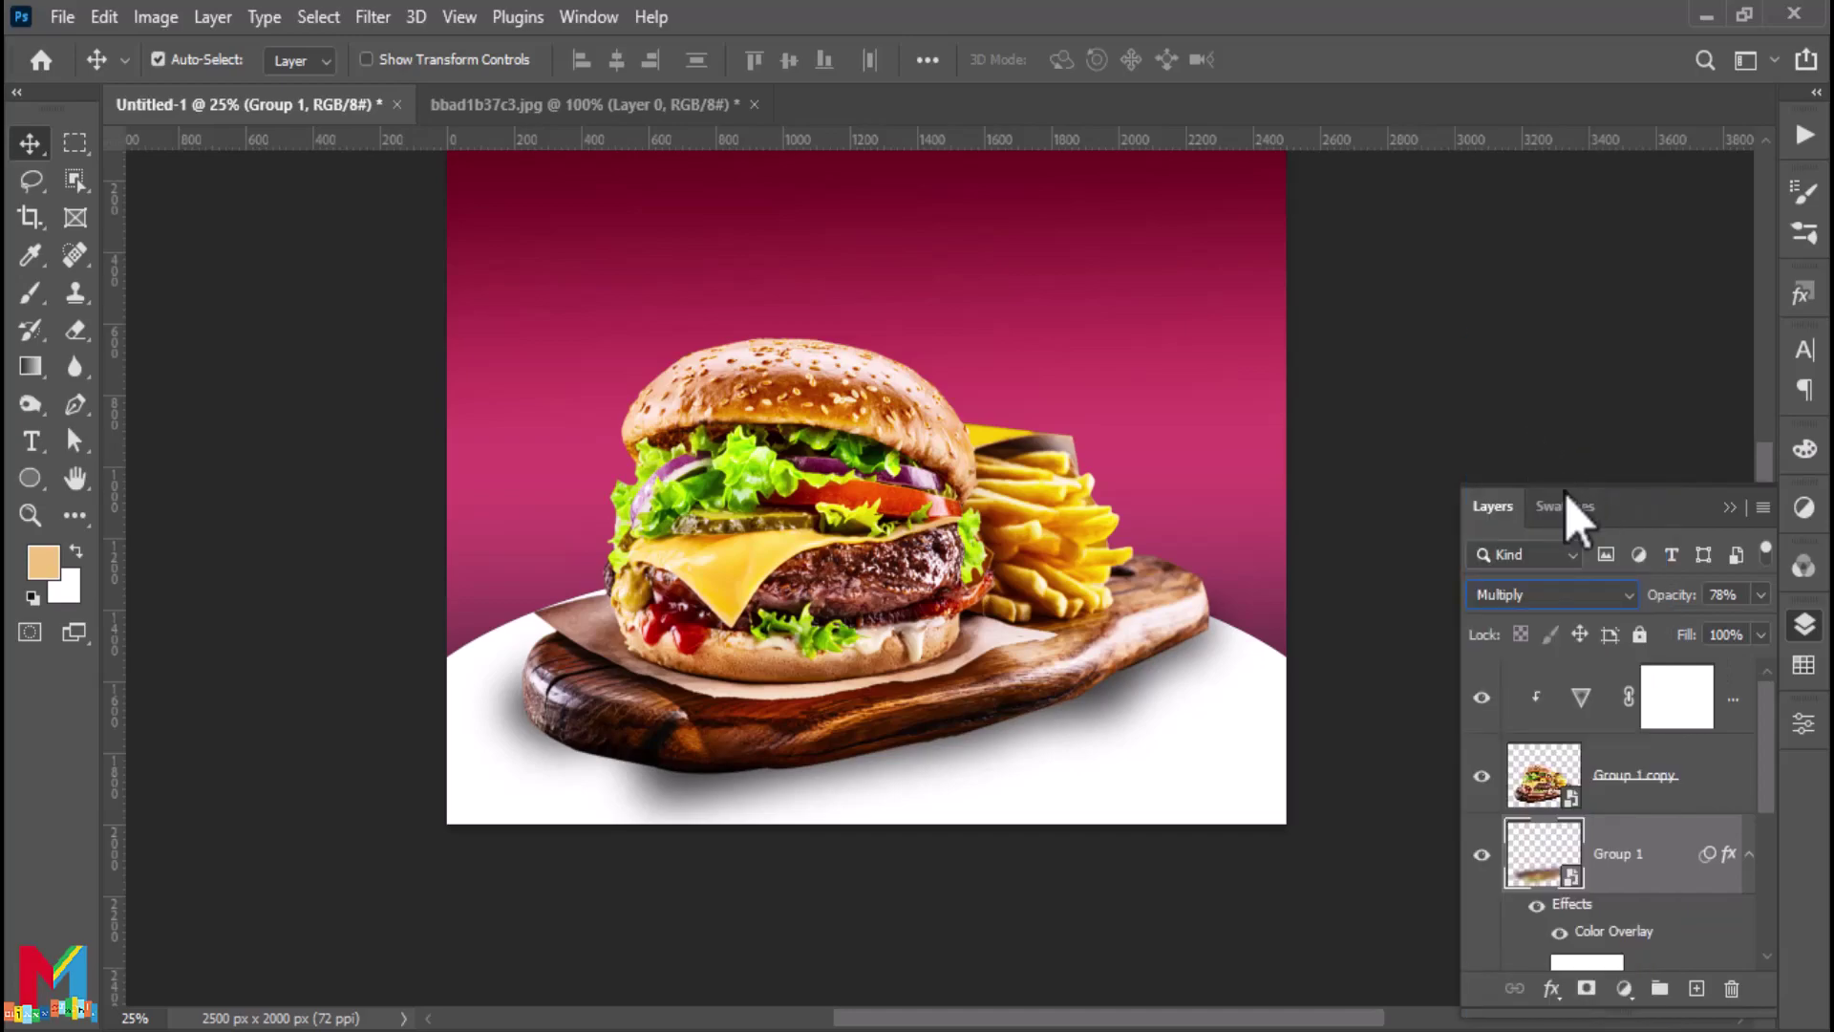
scroll(1589, 585, up, 3)
click(1356, 487)
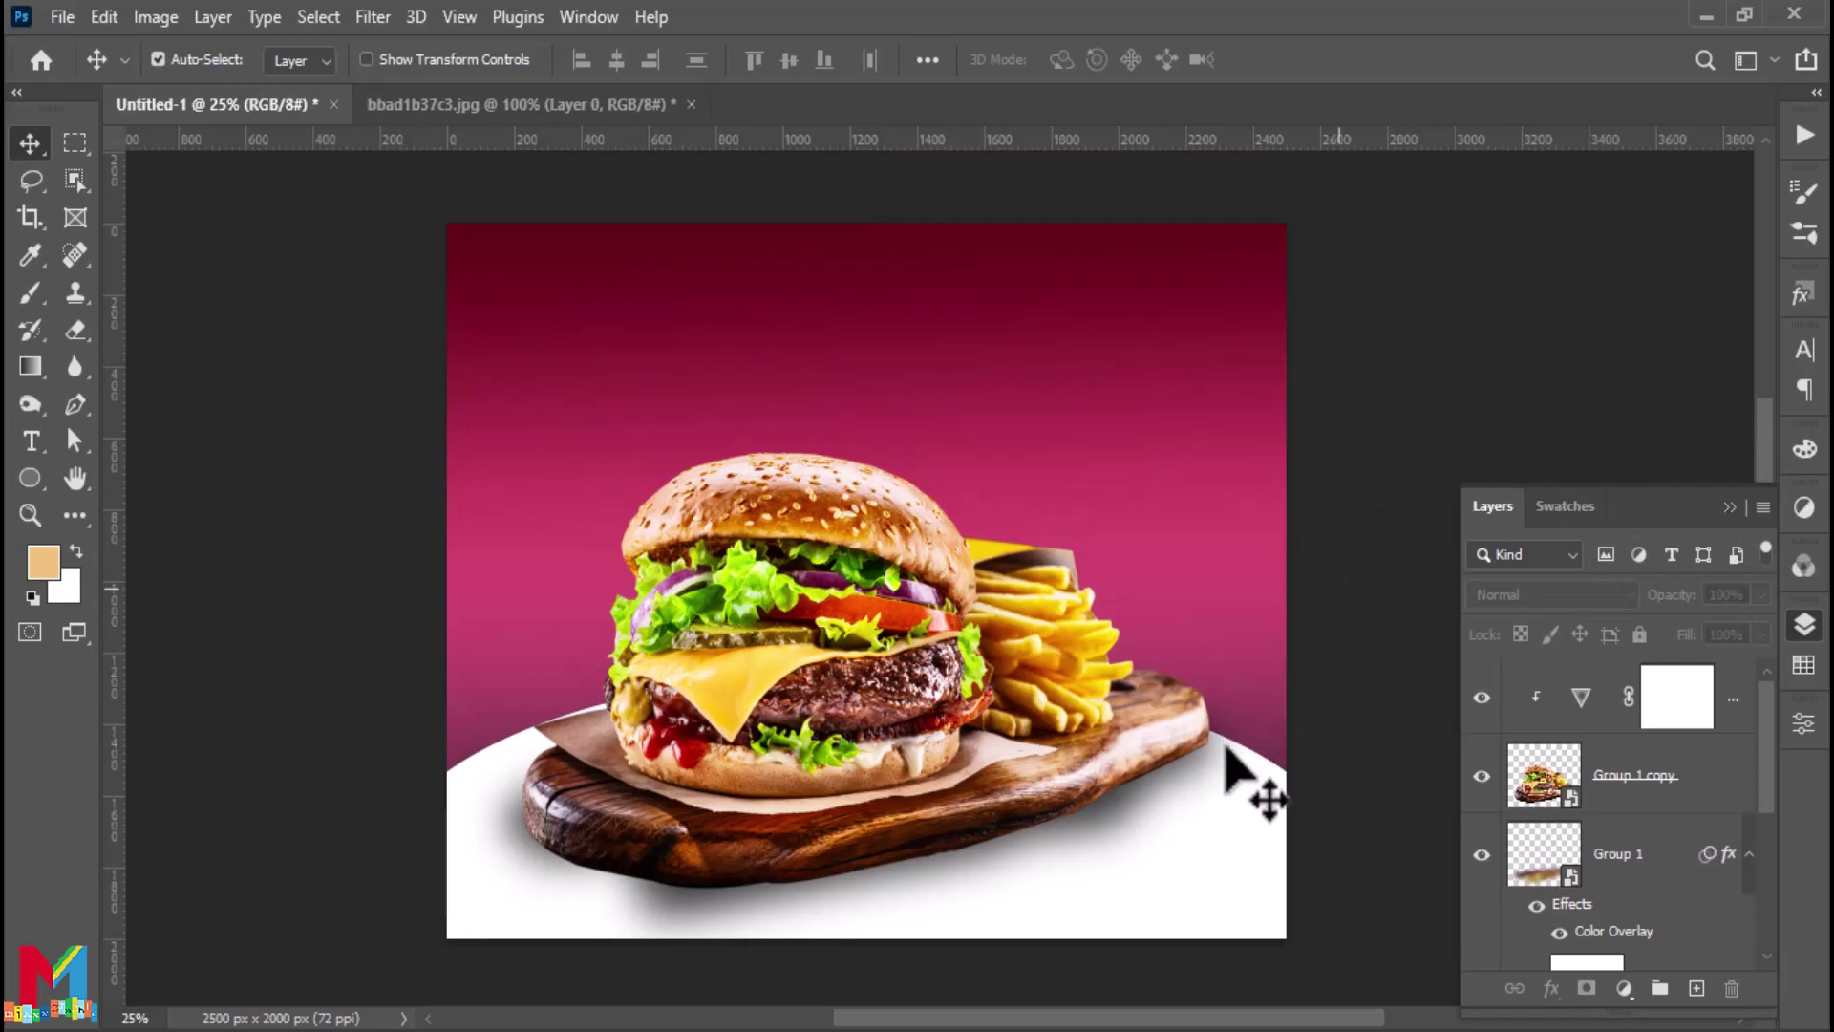
Add a 'Burger' text layer near the top of the poster
click(1248, 777)
click(30, 440)
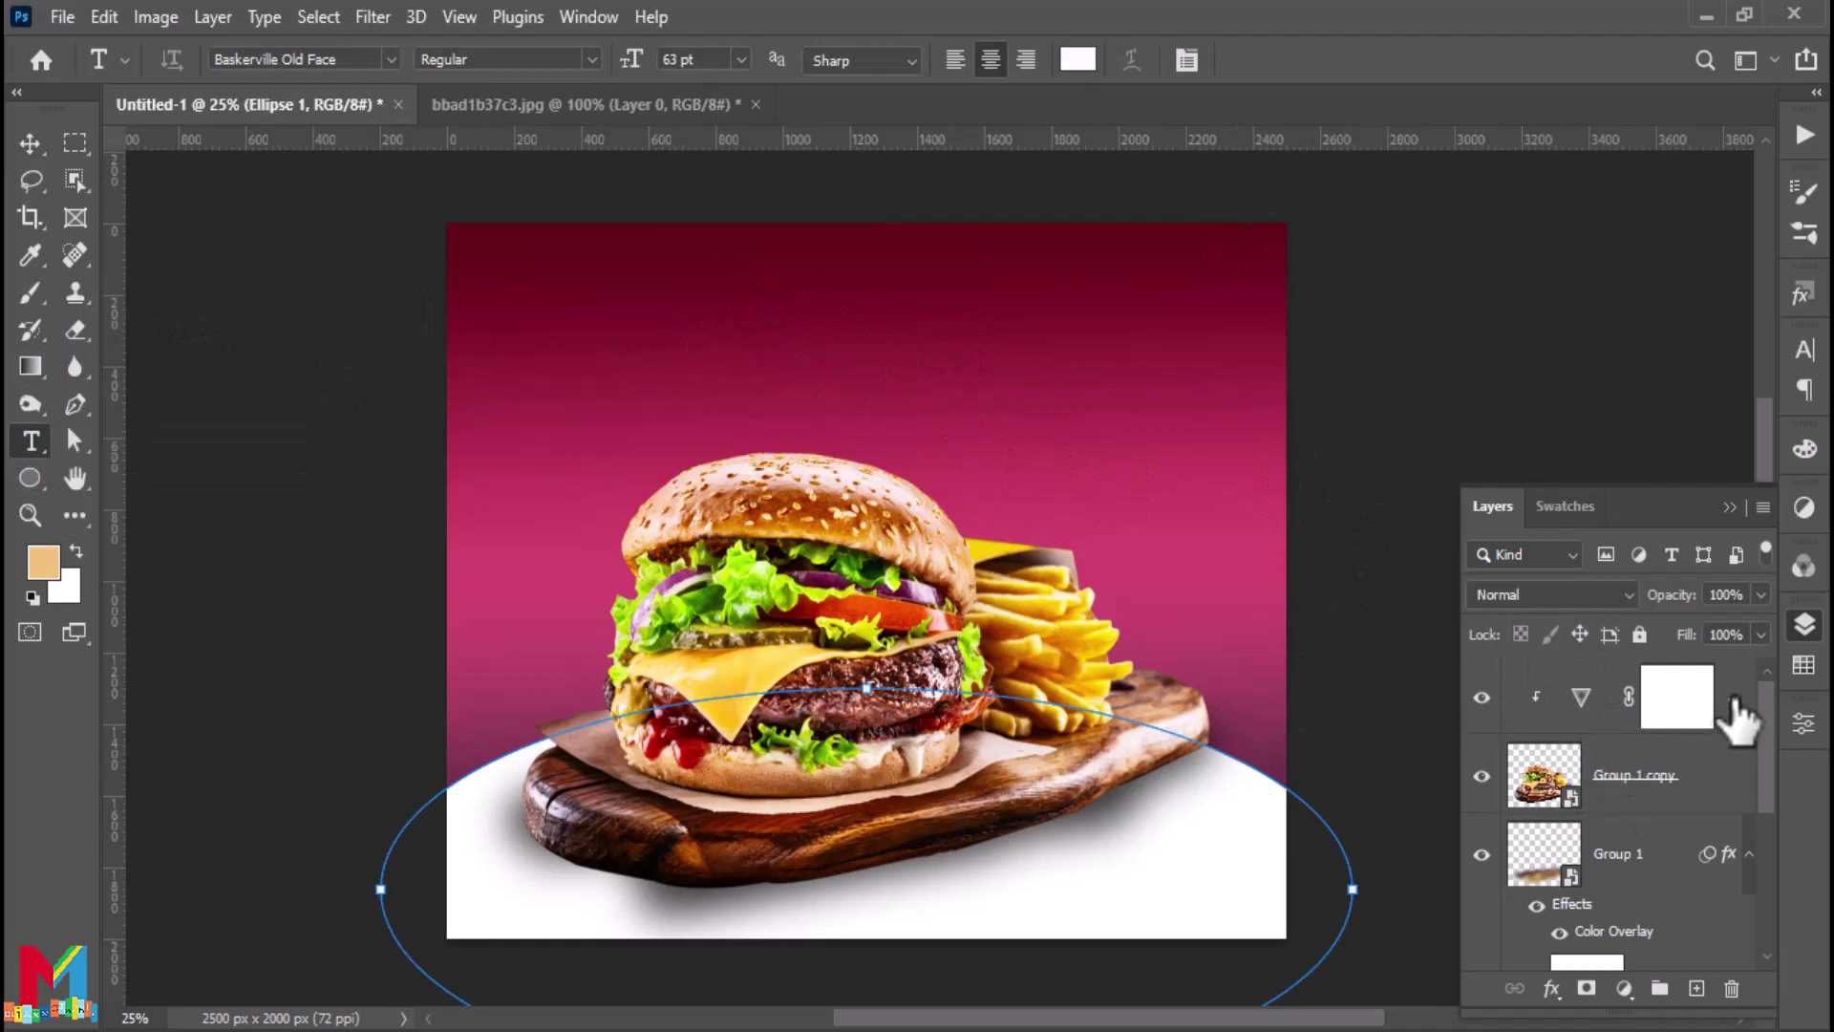
click(1676, 697)
click(30, 145)
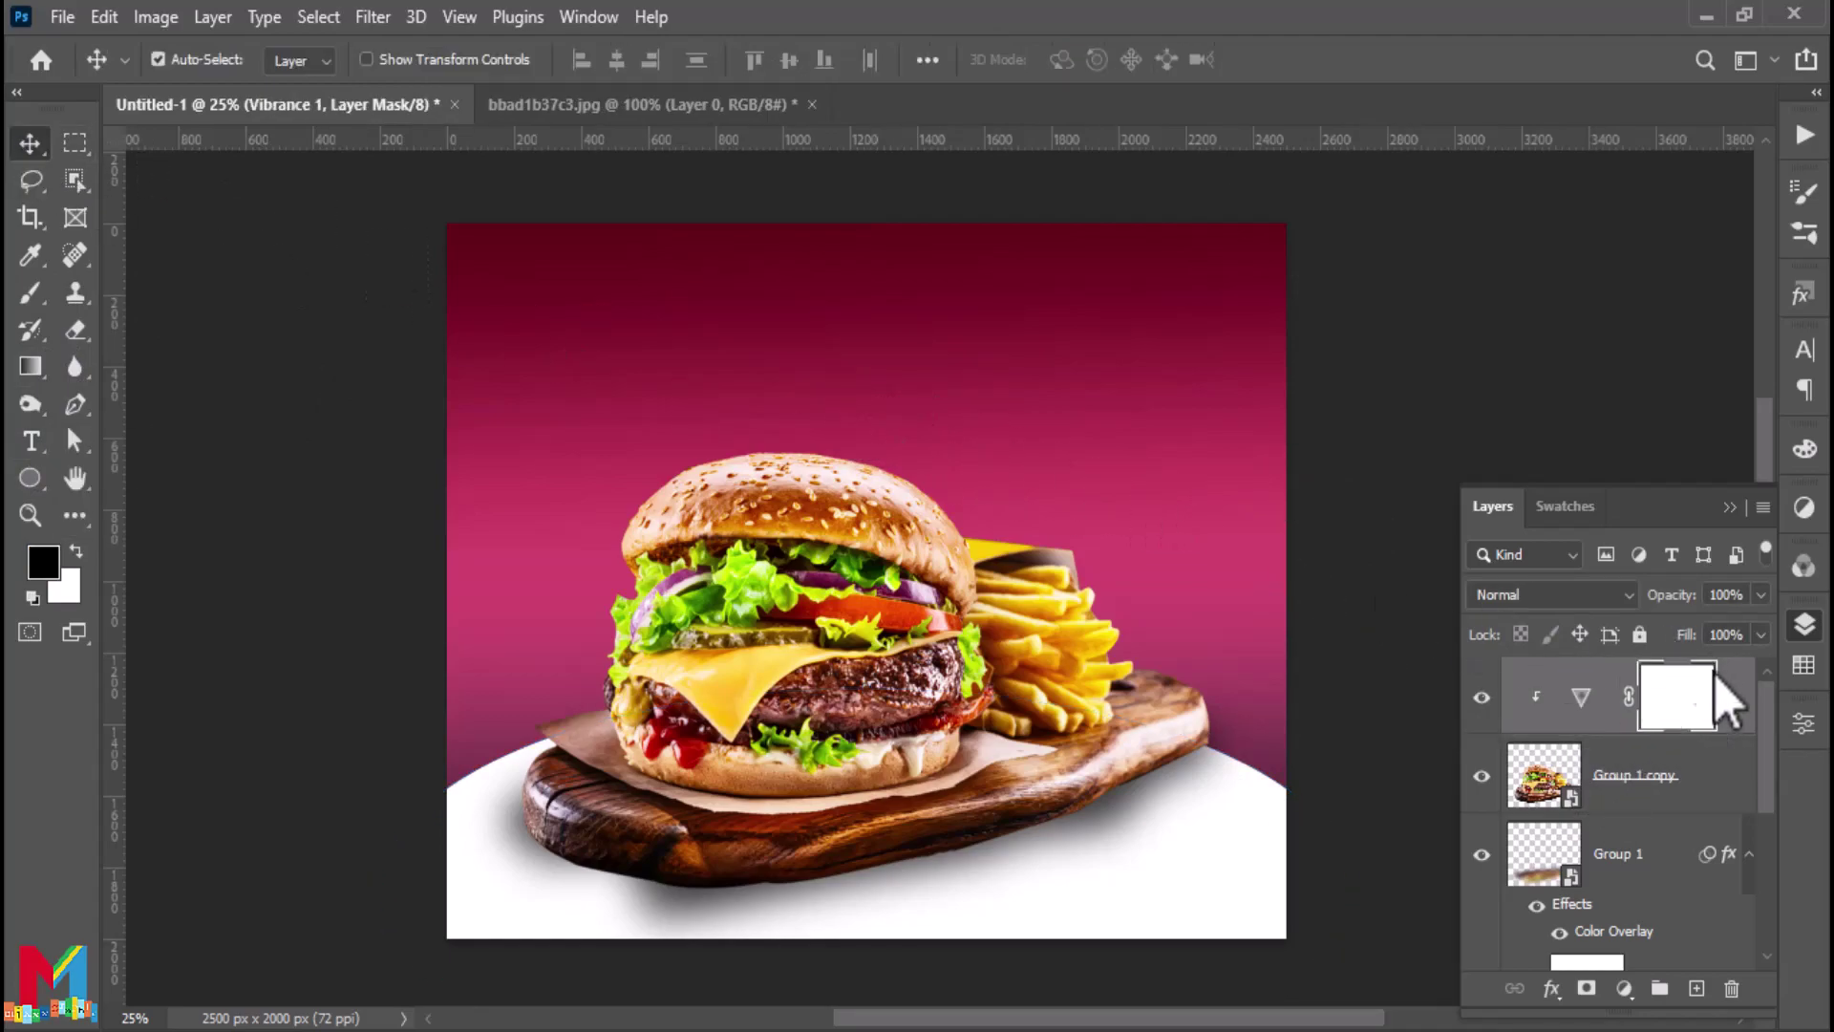
key(t)
click(728, 303)
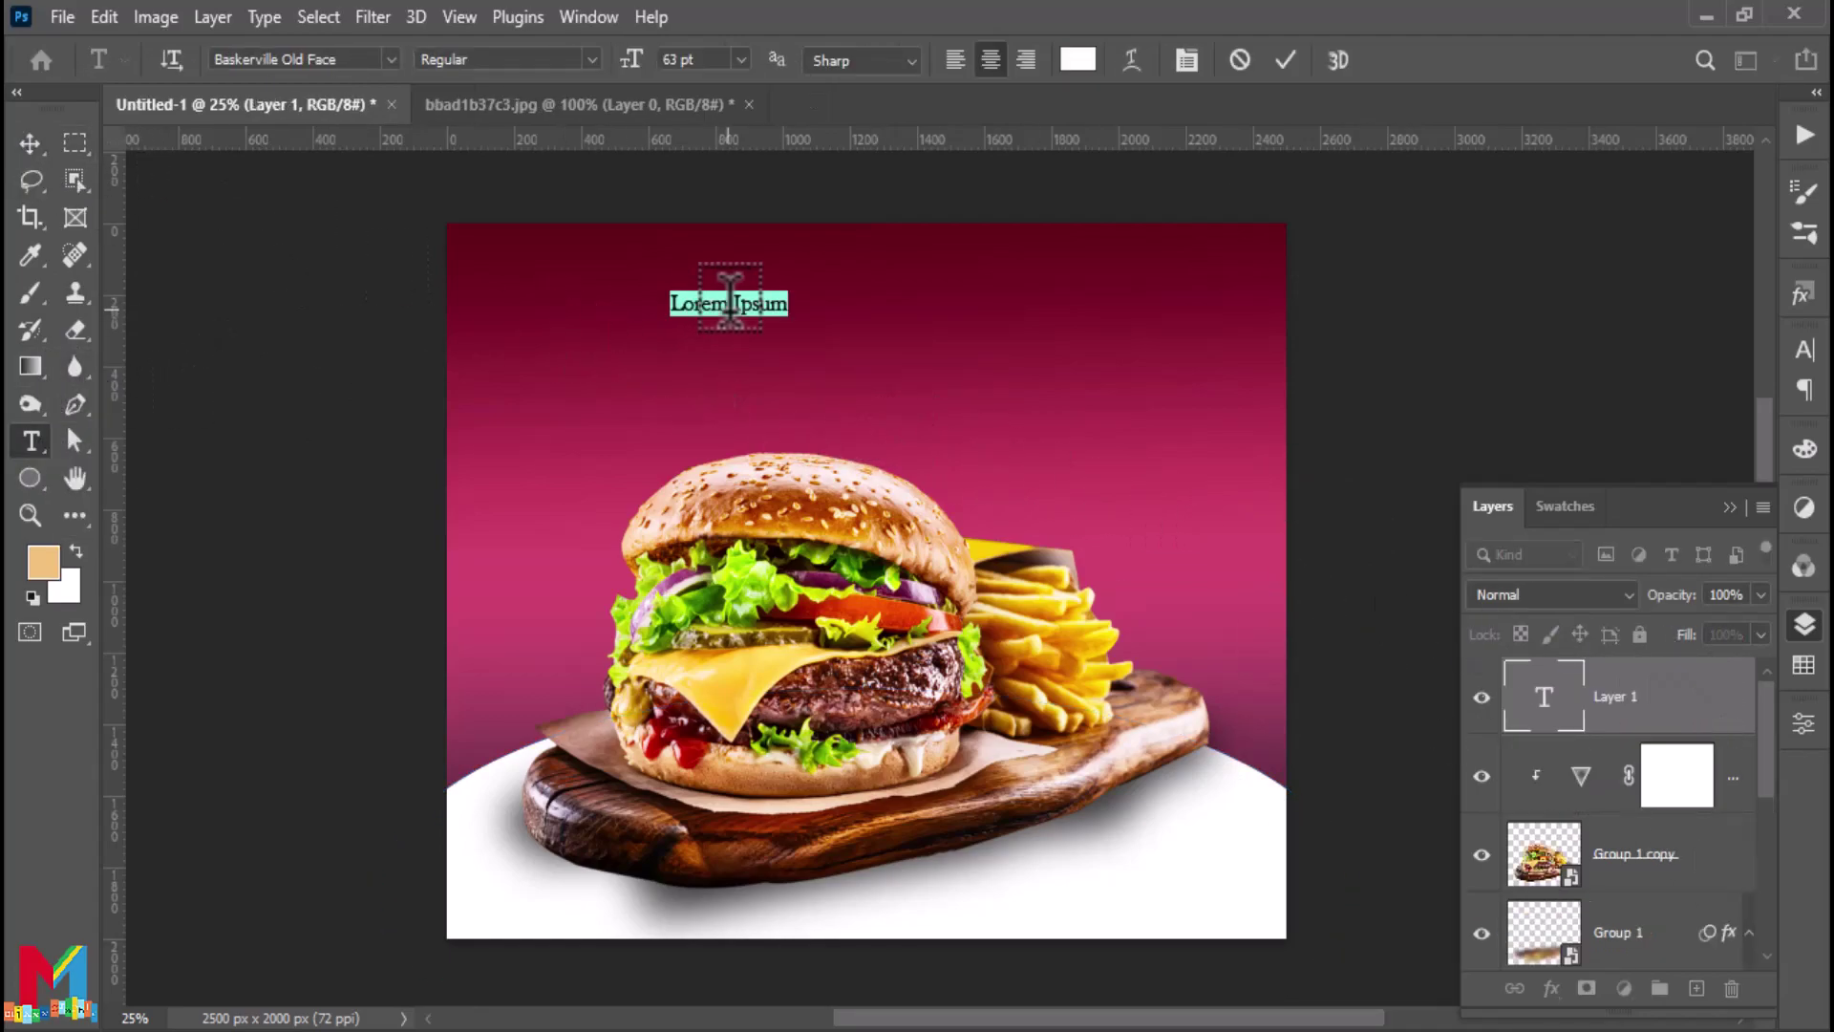
text(Burger)
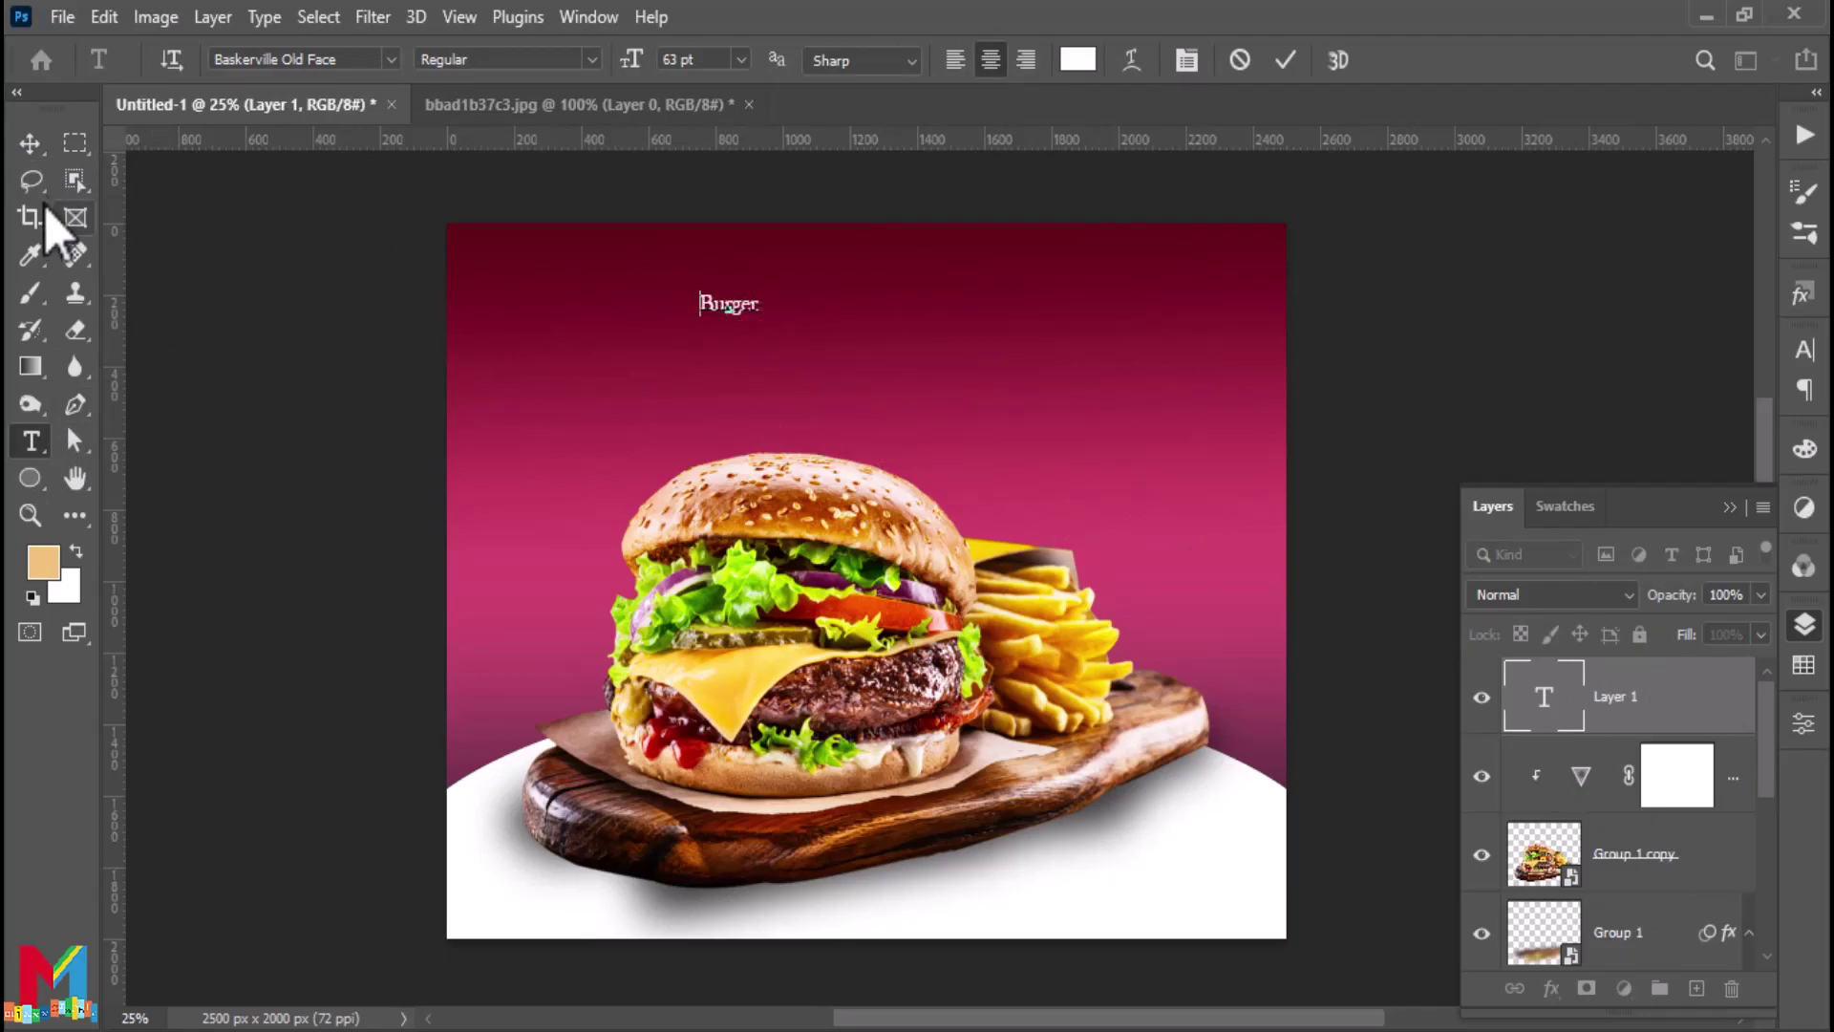
click(30, 143)
Scale the Burger text up to about 754% across the poster top
key(ctrl+r)
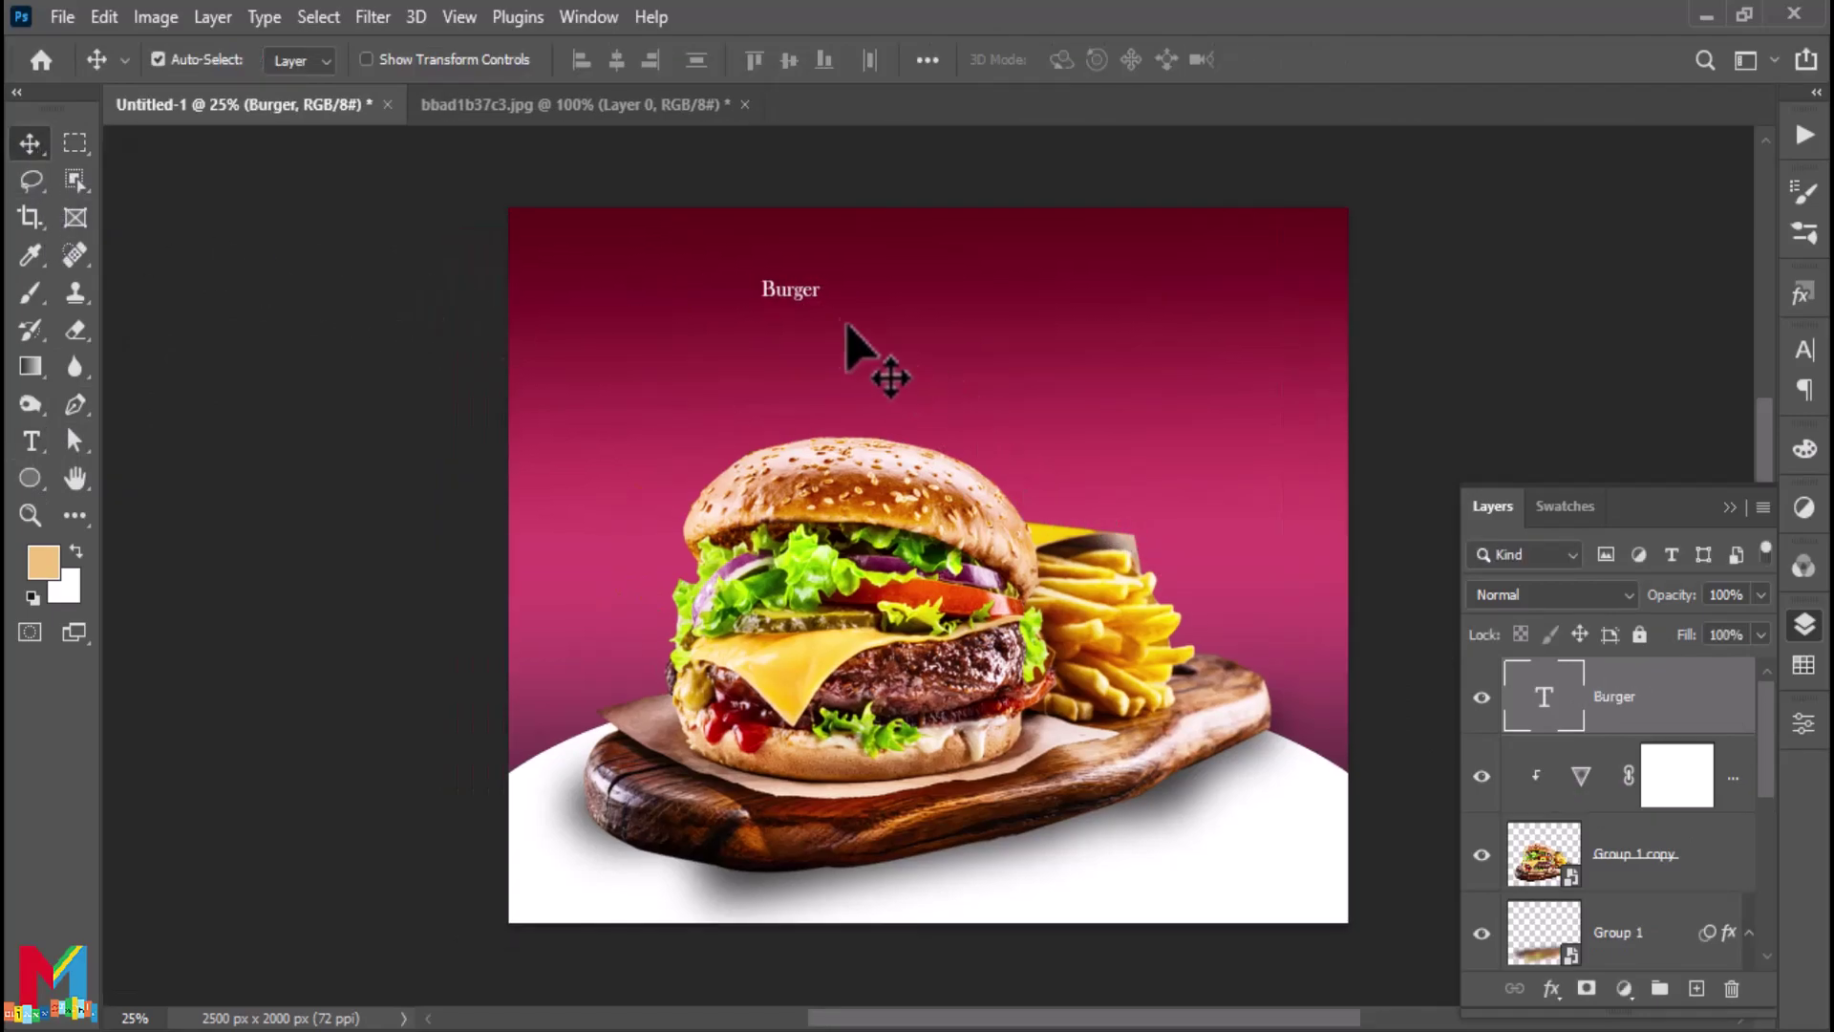
key(ctrl+t)
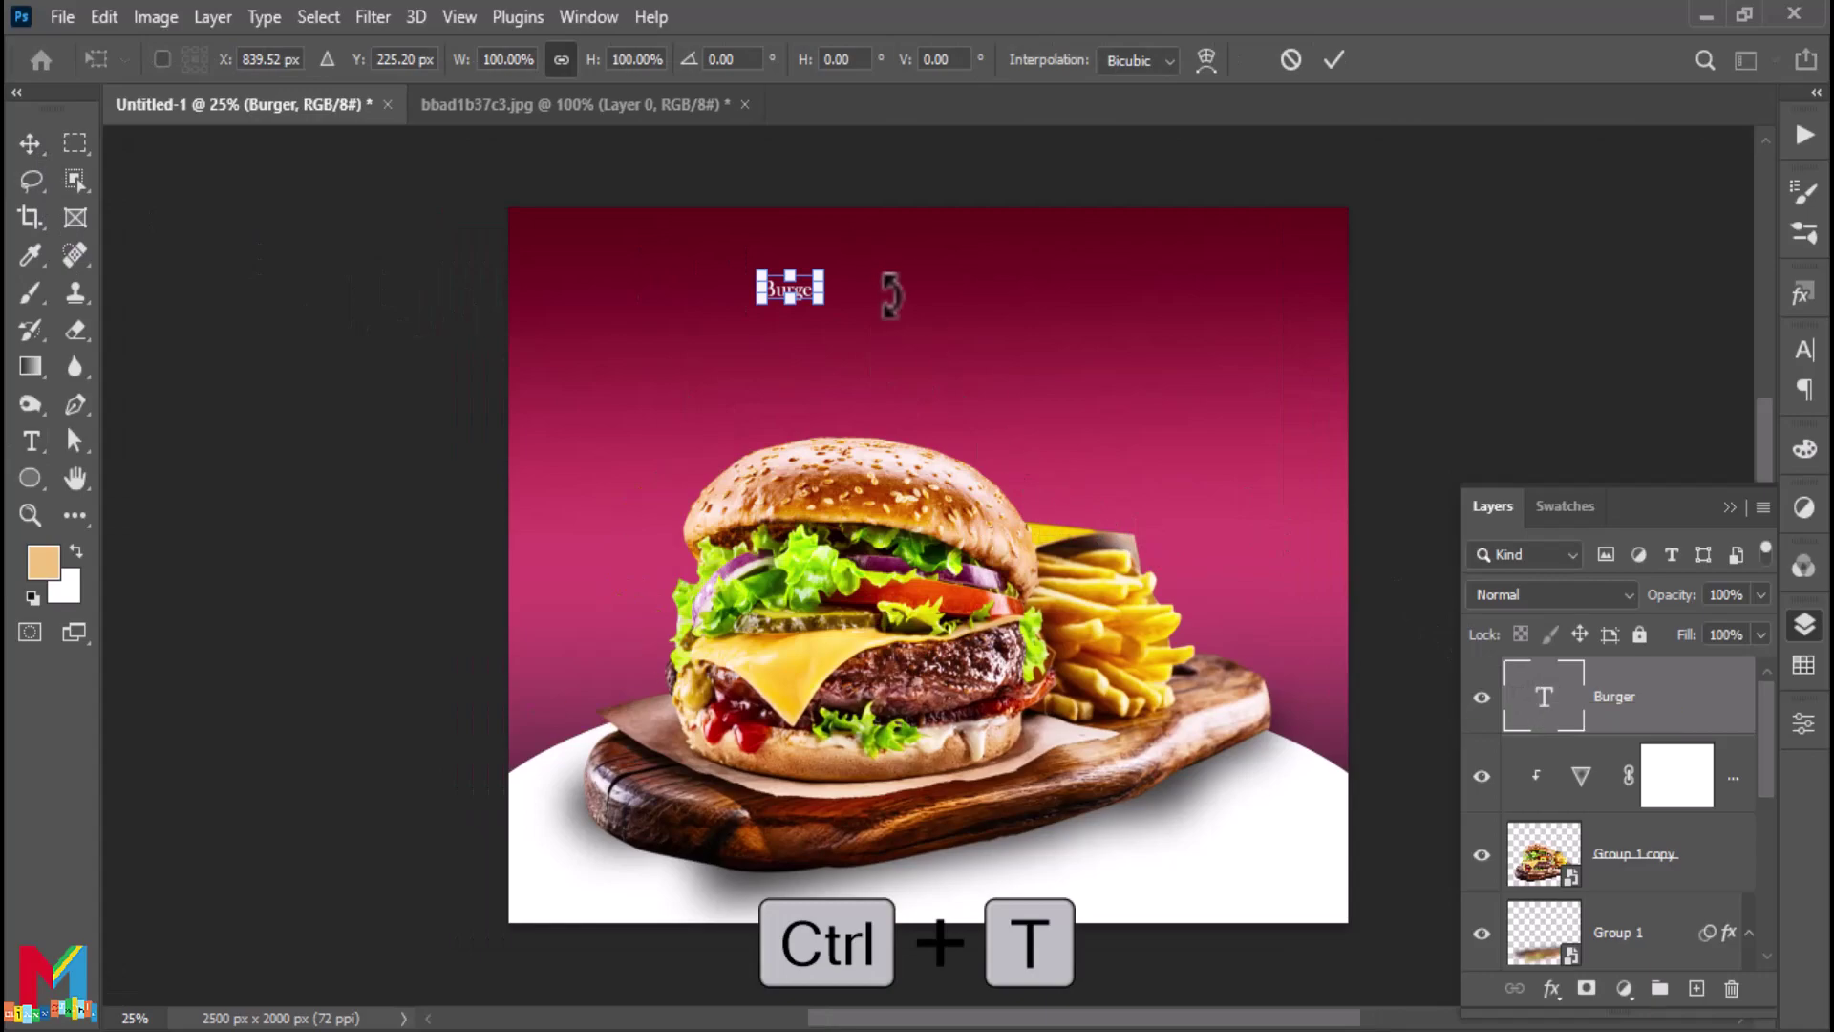
mouse_move(823, 299)
mouse_down()
mouse_move(842, 401)
mouse_move(760, 387)
mouse_up()
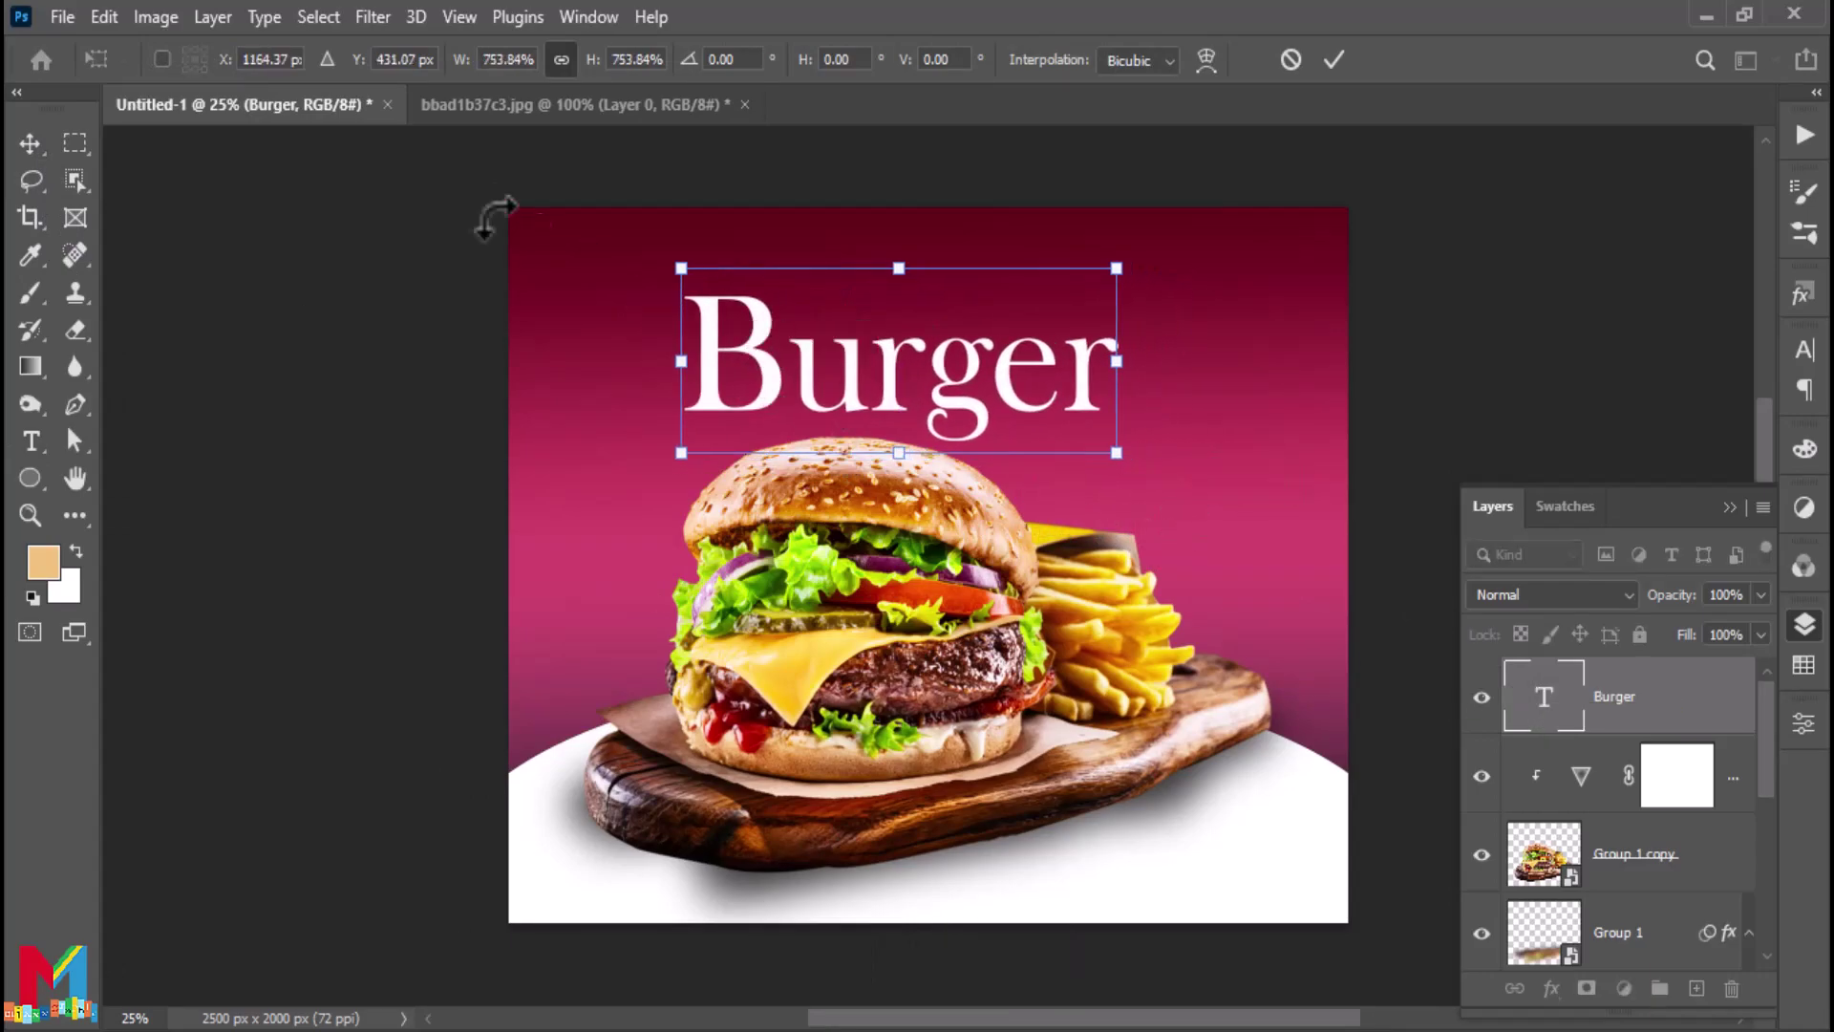
key(Return)
Set the Burger text in the Barbershop in Thailand font
double_click(761, 386)
click(1729, 339)
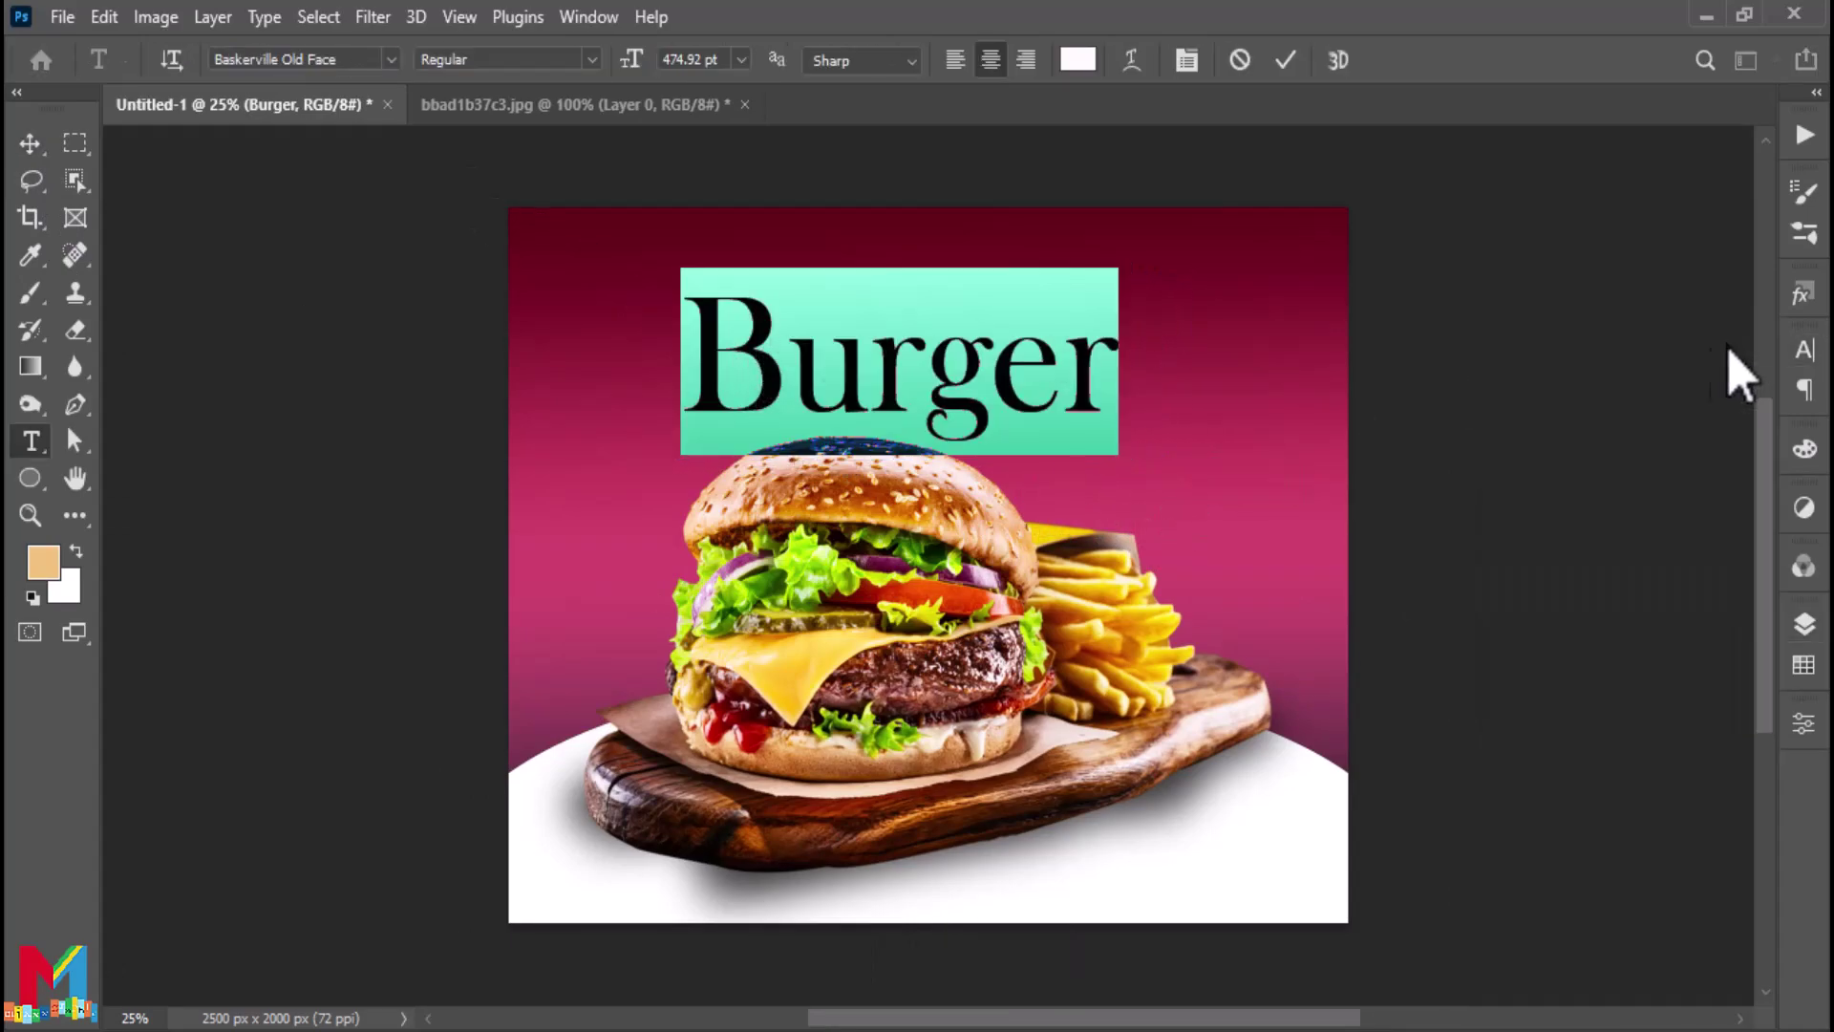
click(390, 59)
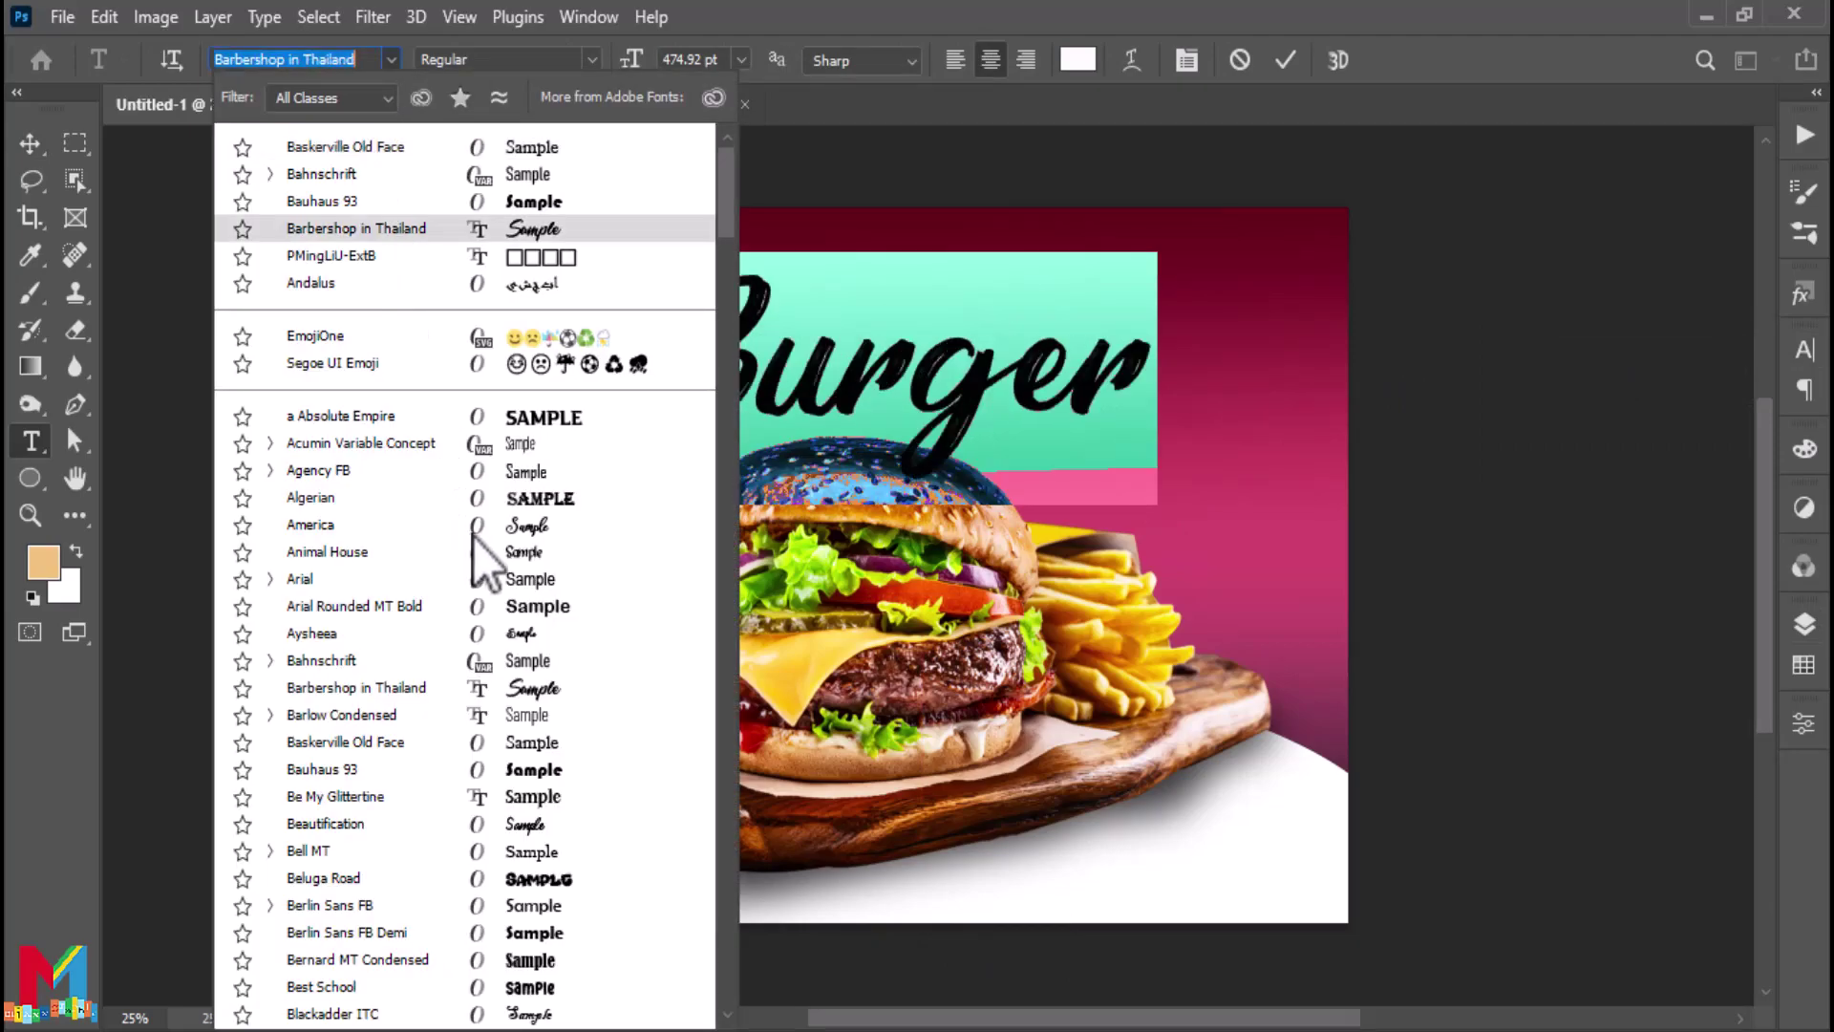
click(689, 769)
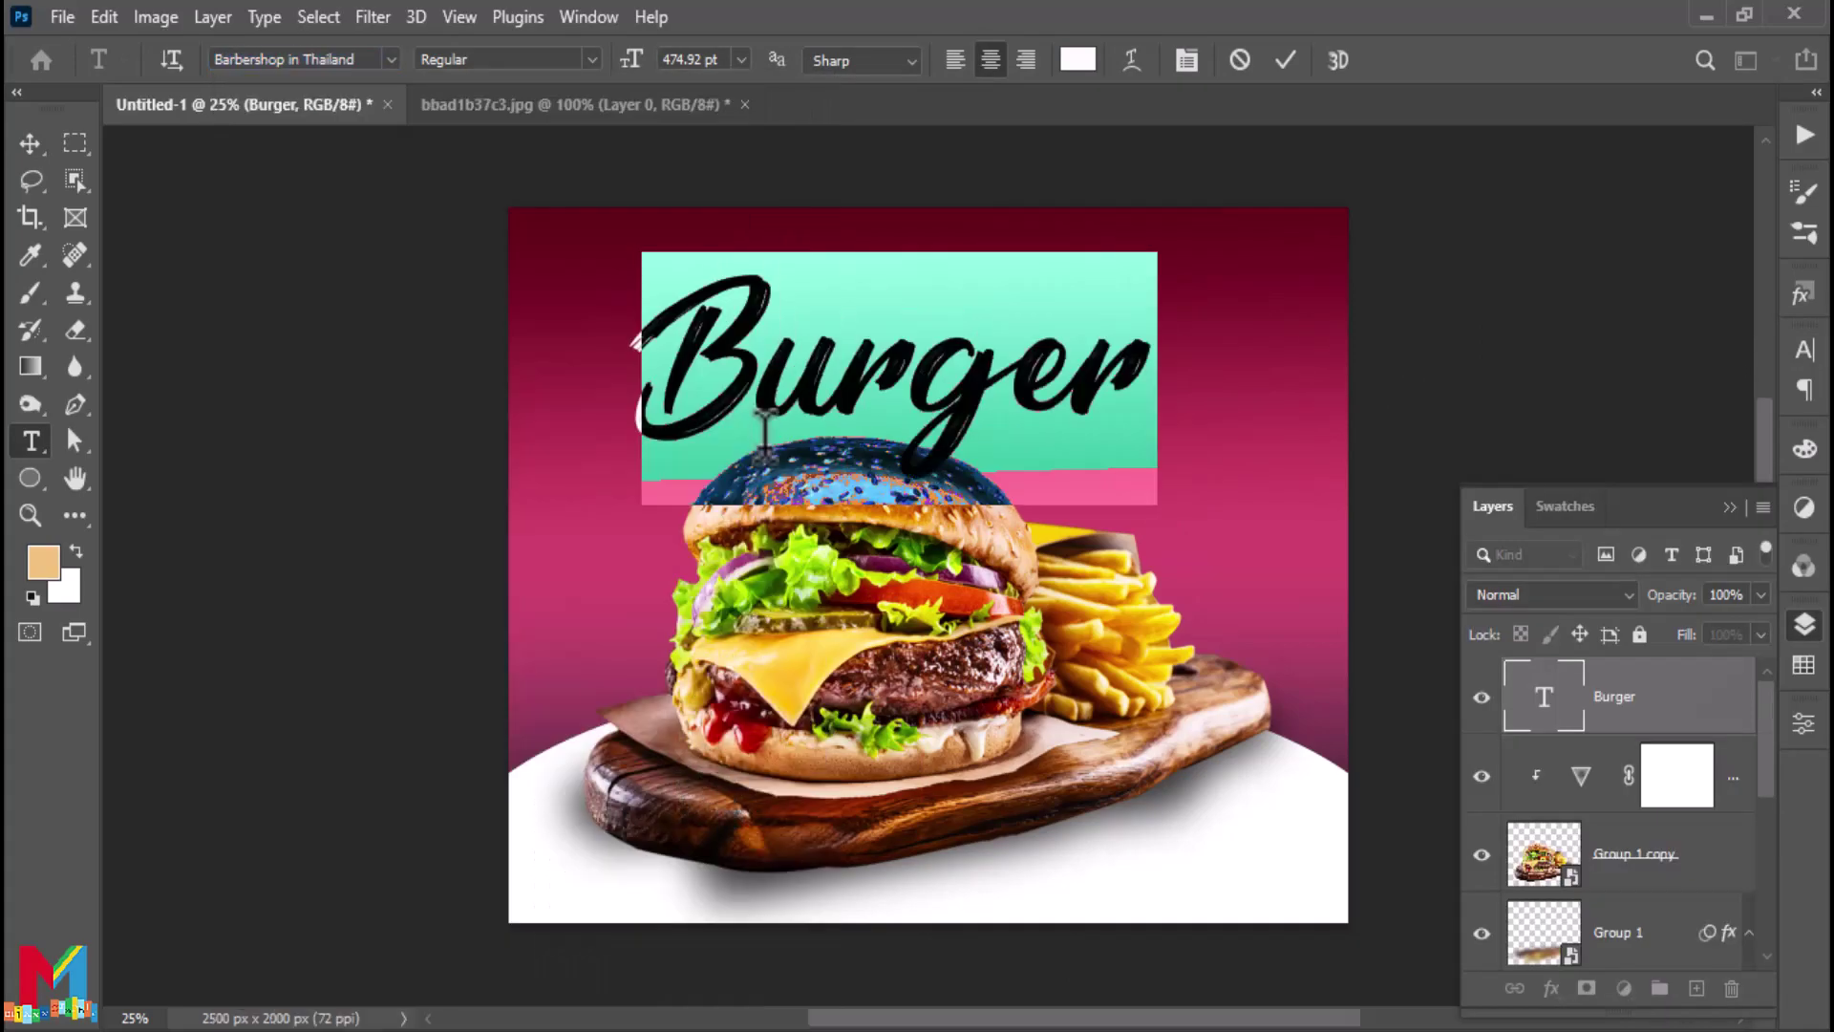
click(1286, 59)
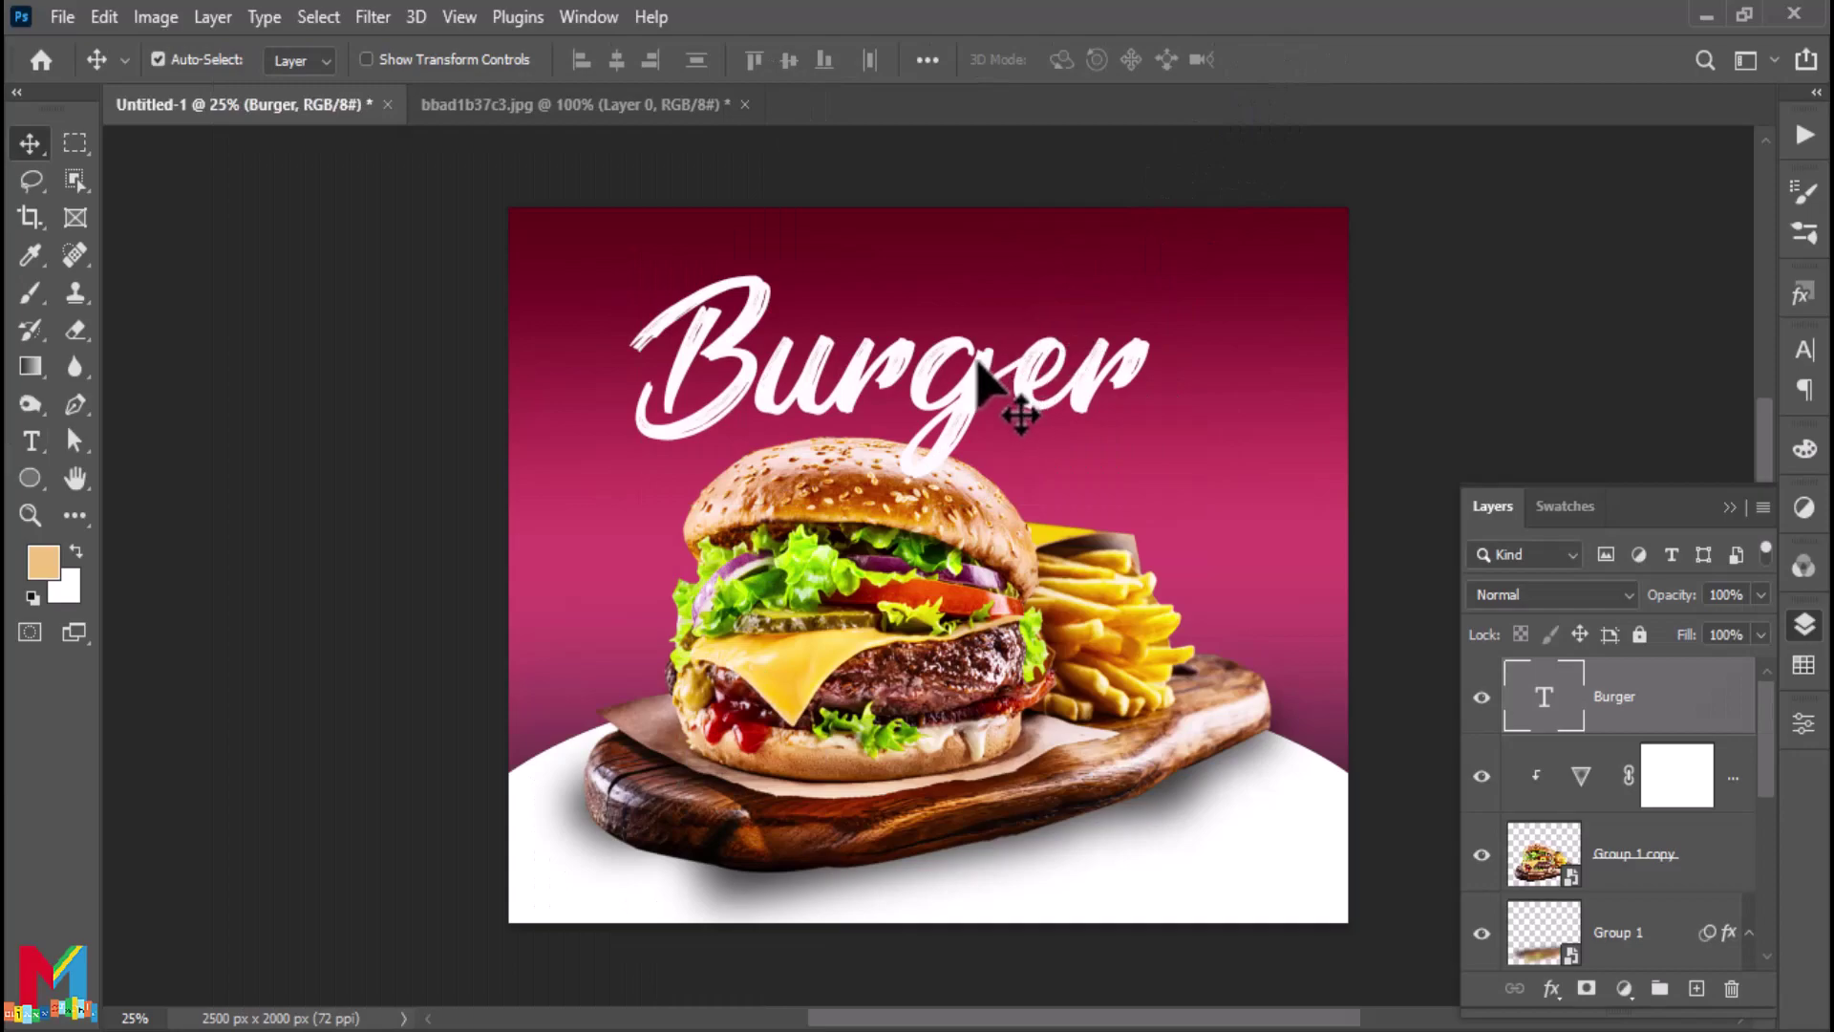
Move the Burger text layer below Group 1 copy and nudge the title into position
drag(1015, 409, 966, 365)
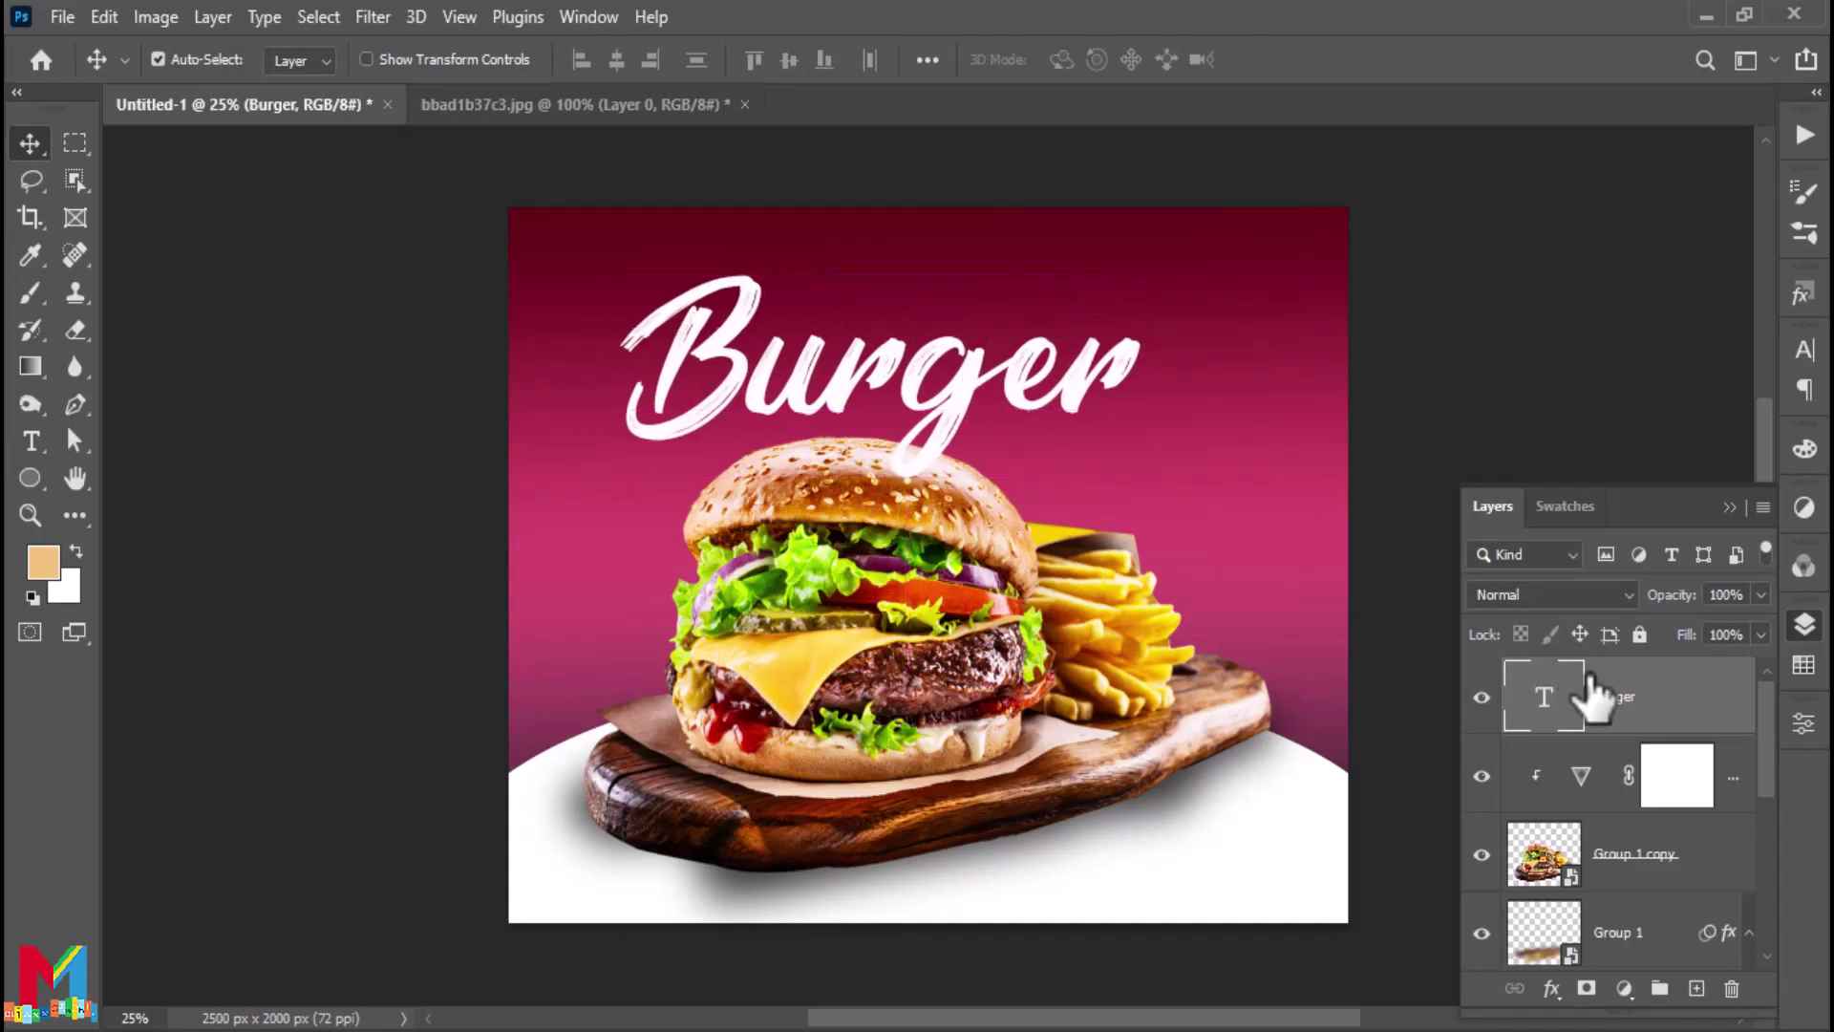
drag(1590, 714, 1574, 893)
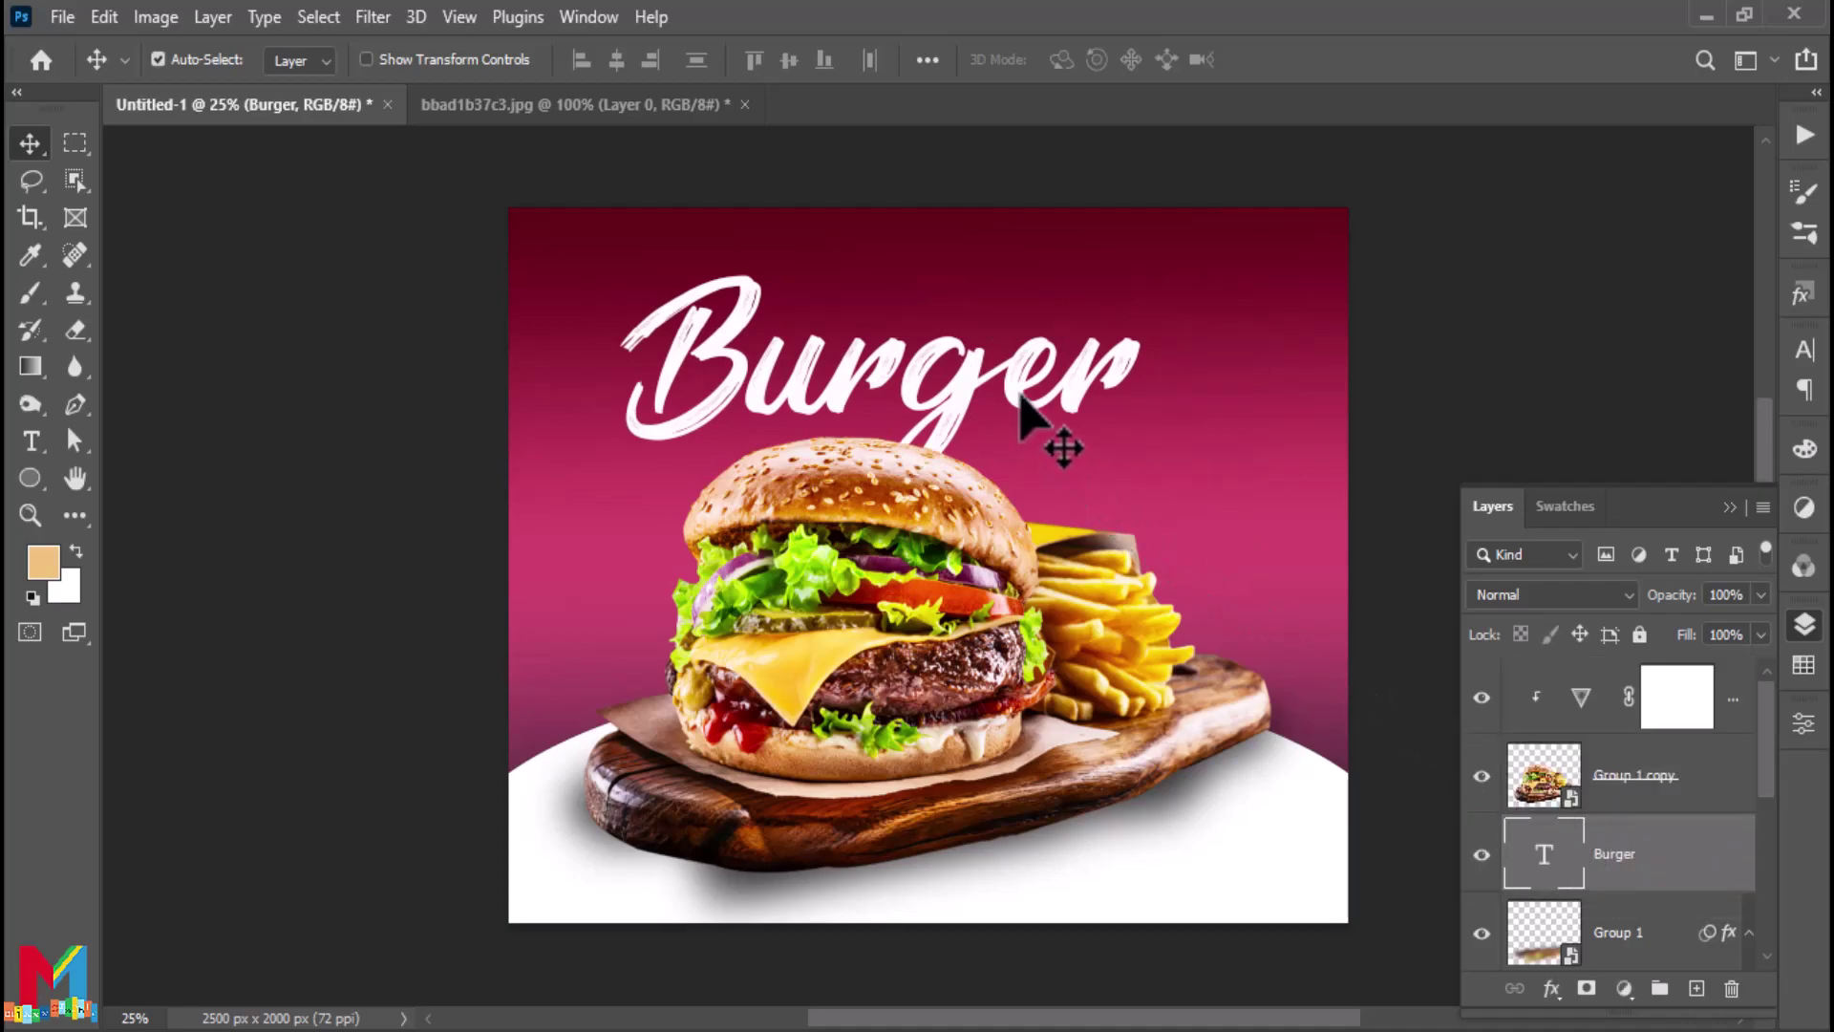
drag(1028, 406, 1025, 404)
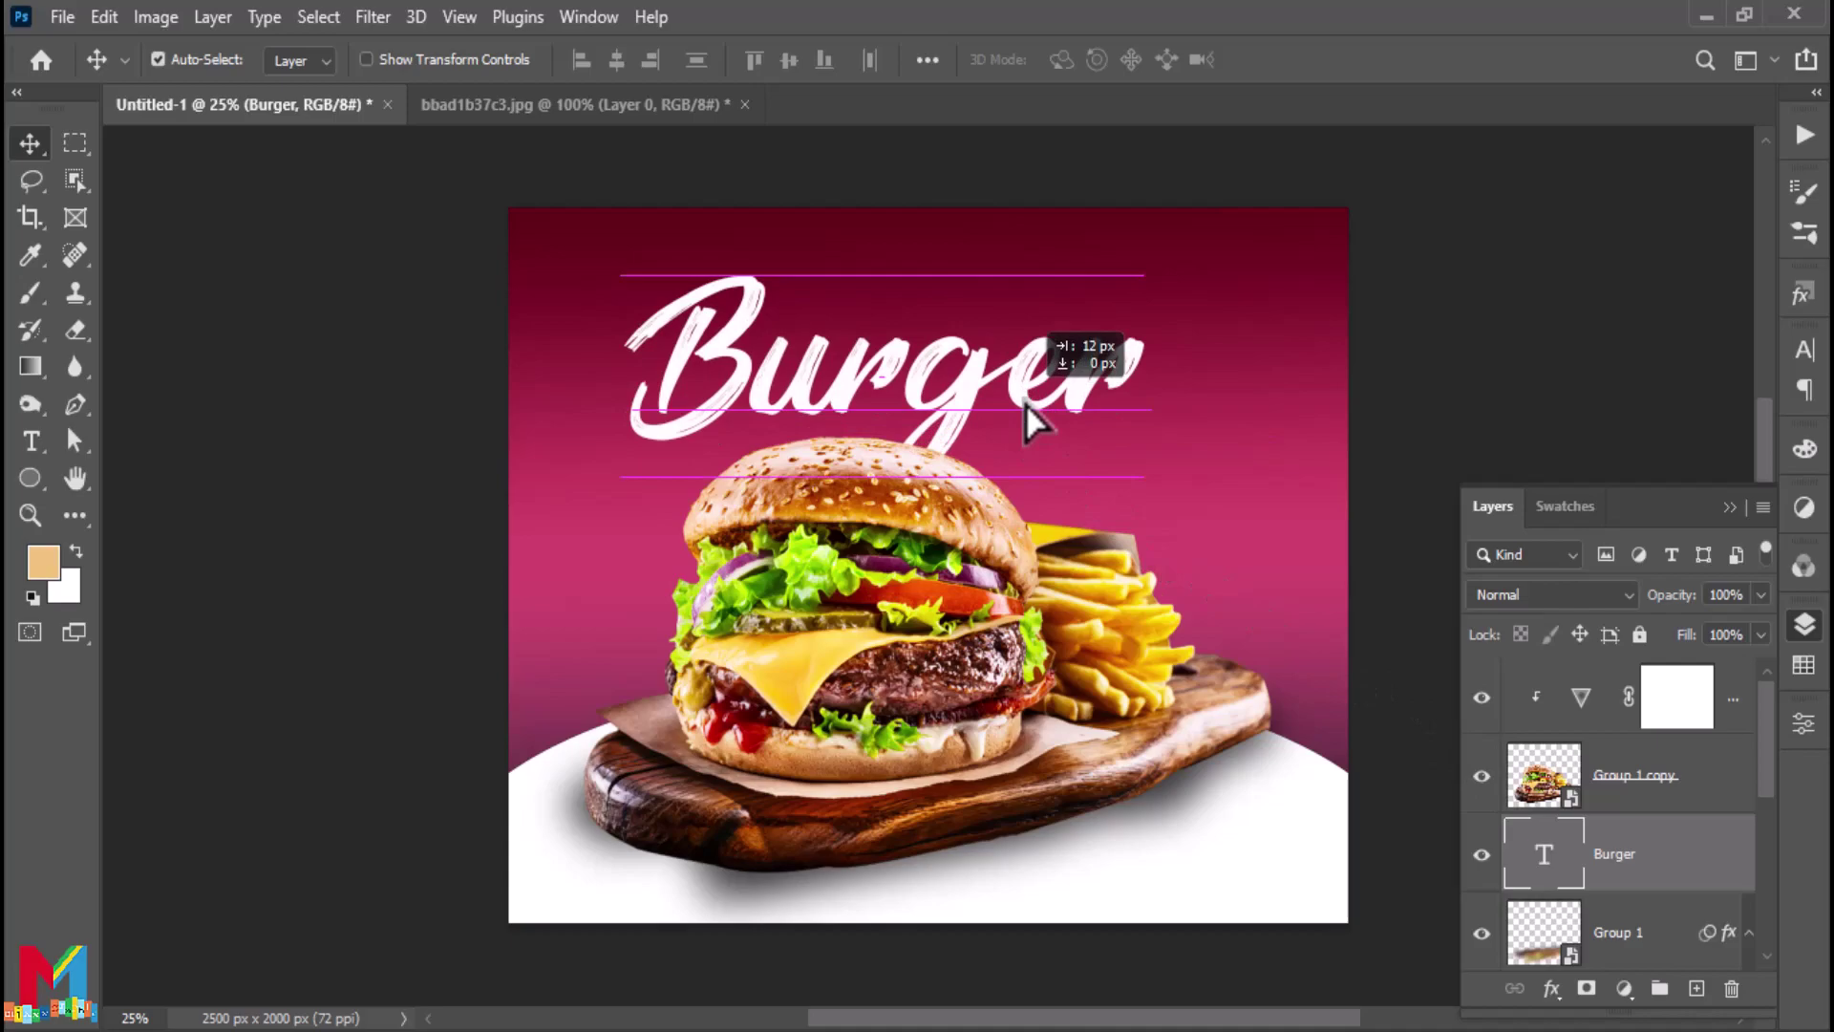
drag(1025, 403, 1026, 405)
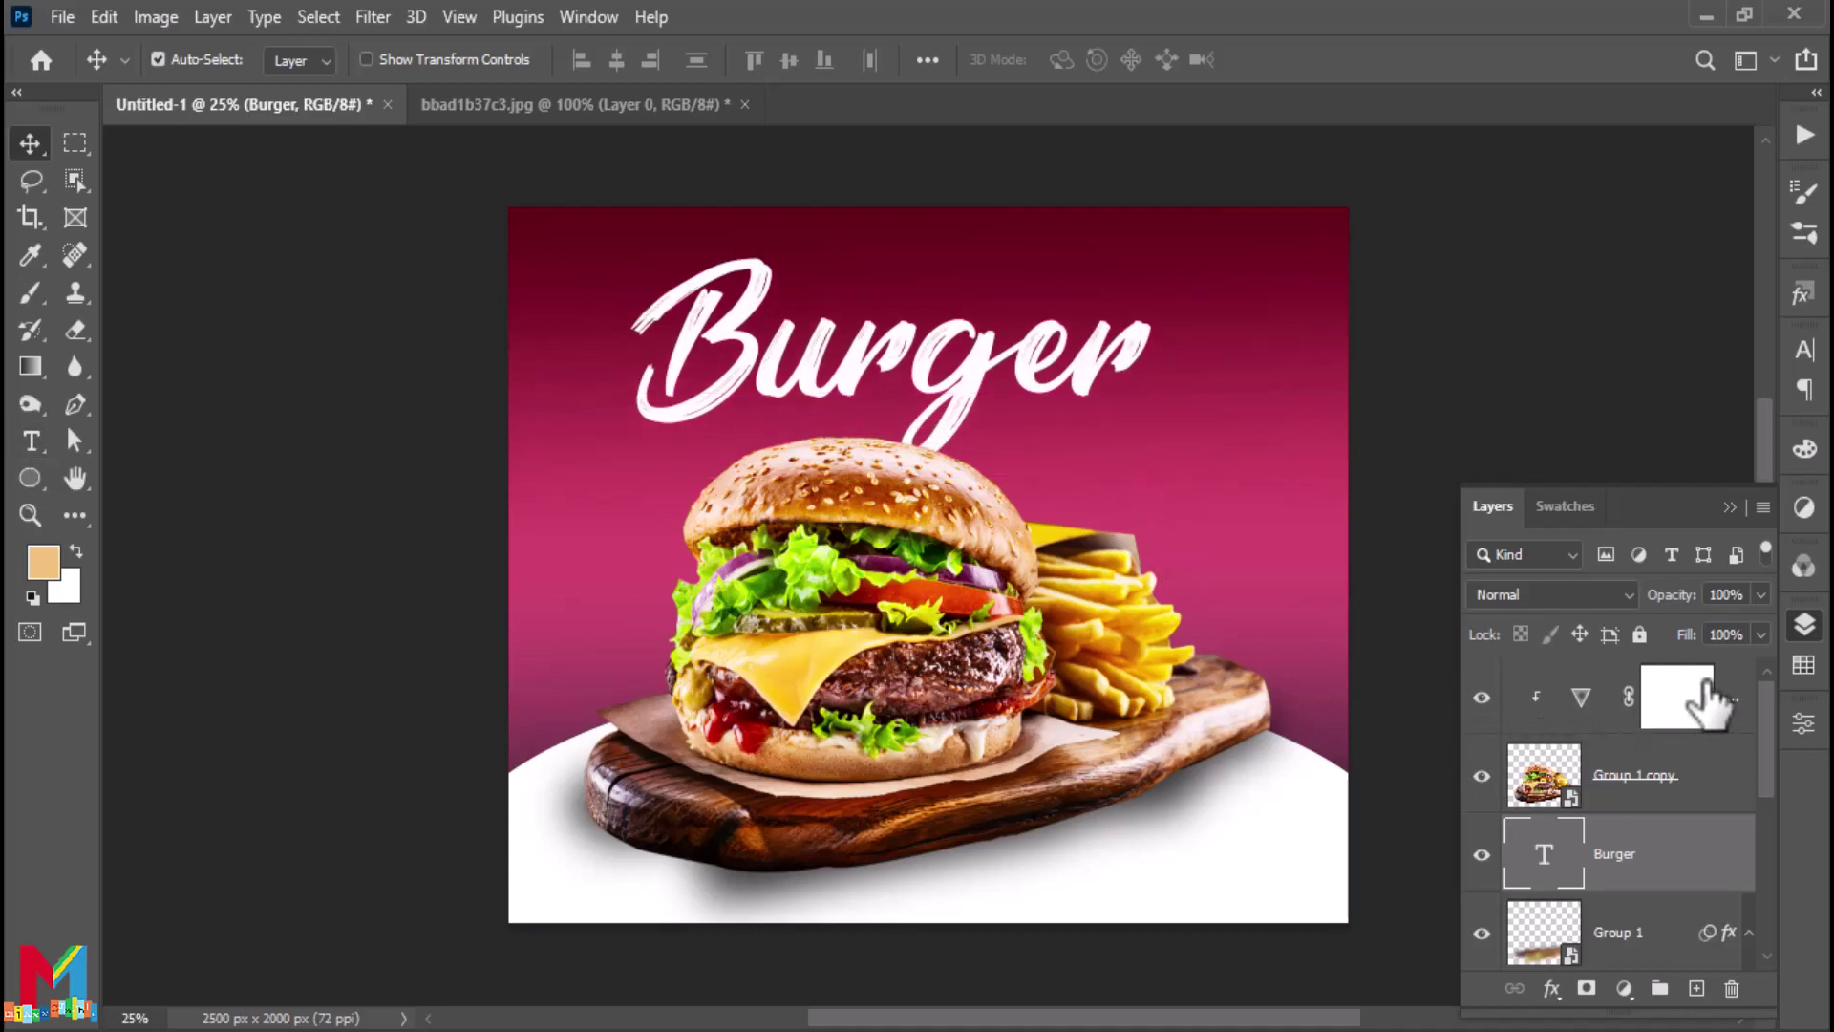
click(1705, 697)
Add a 'Sandwich' text layer right of the burger in the a Absolute Empire font
click(30, 441)
click(1158, 468)
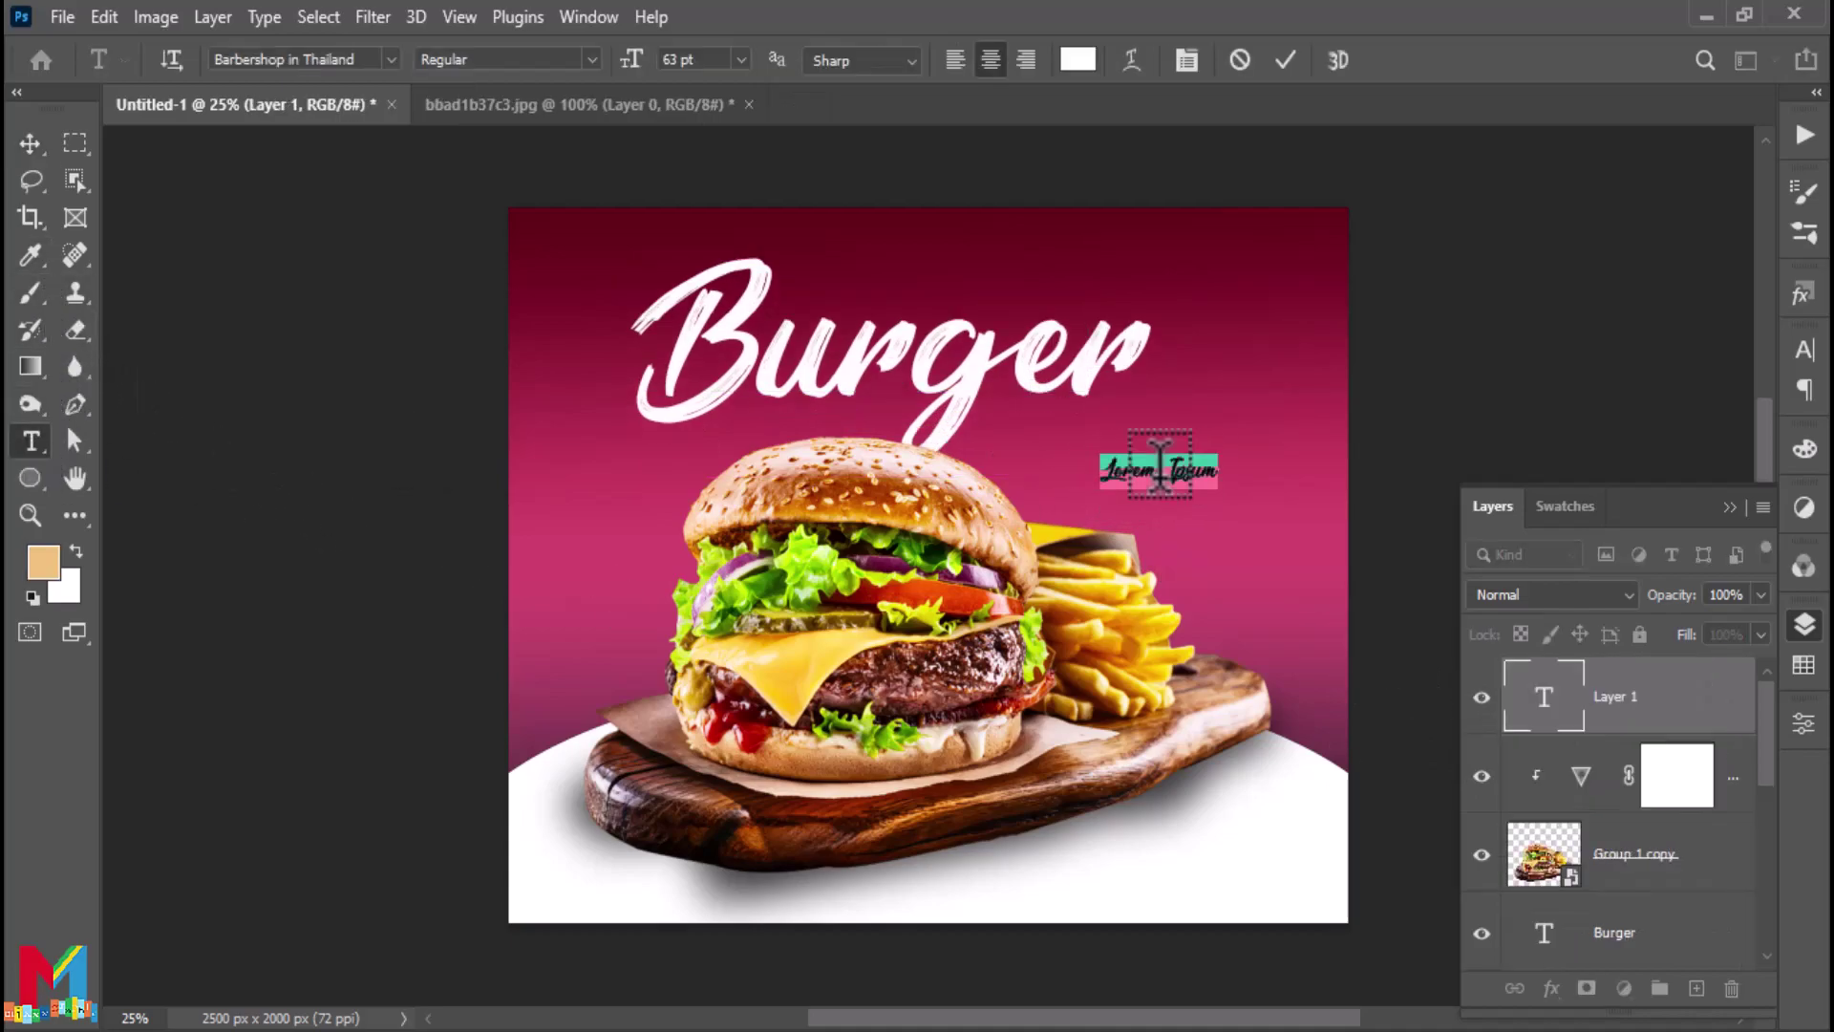
text(Sandwich)
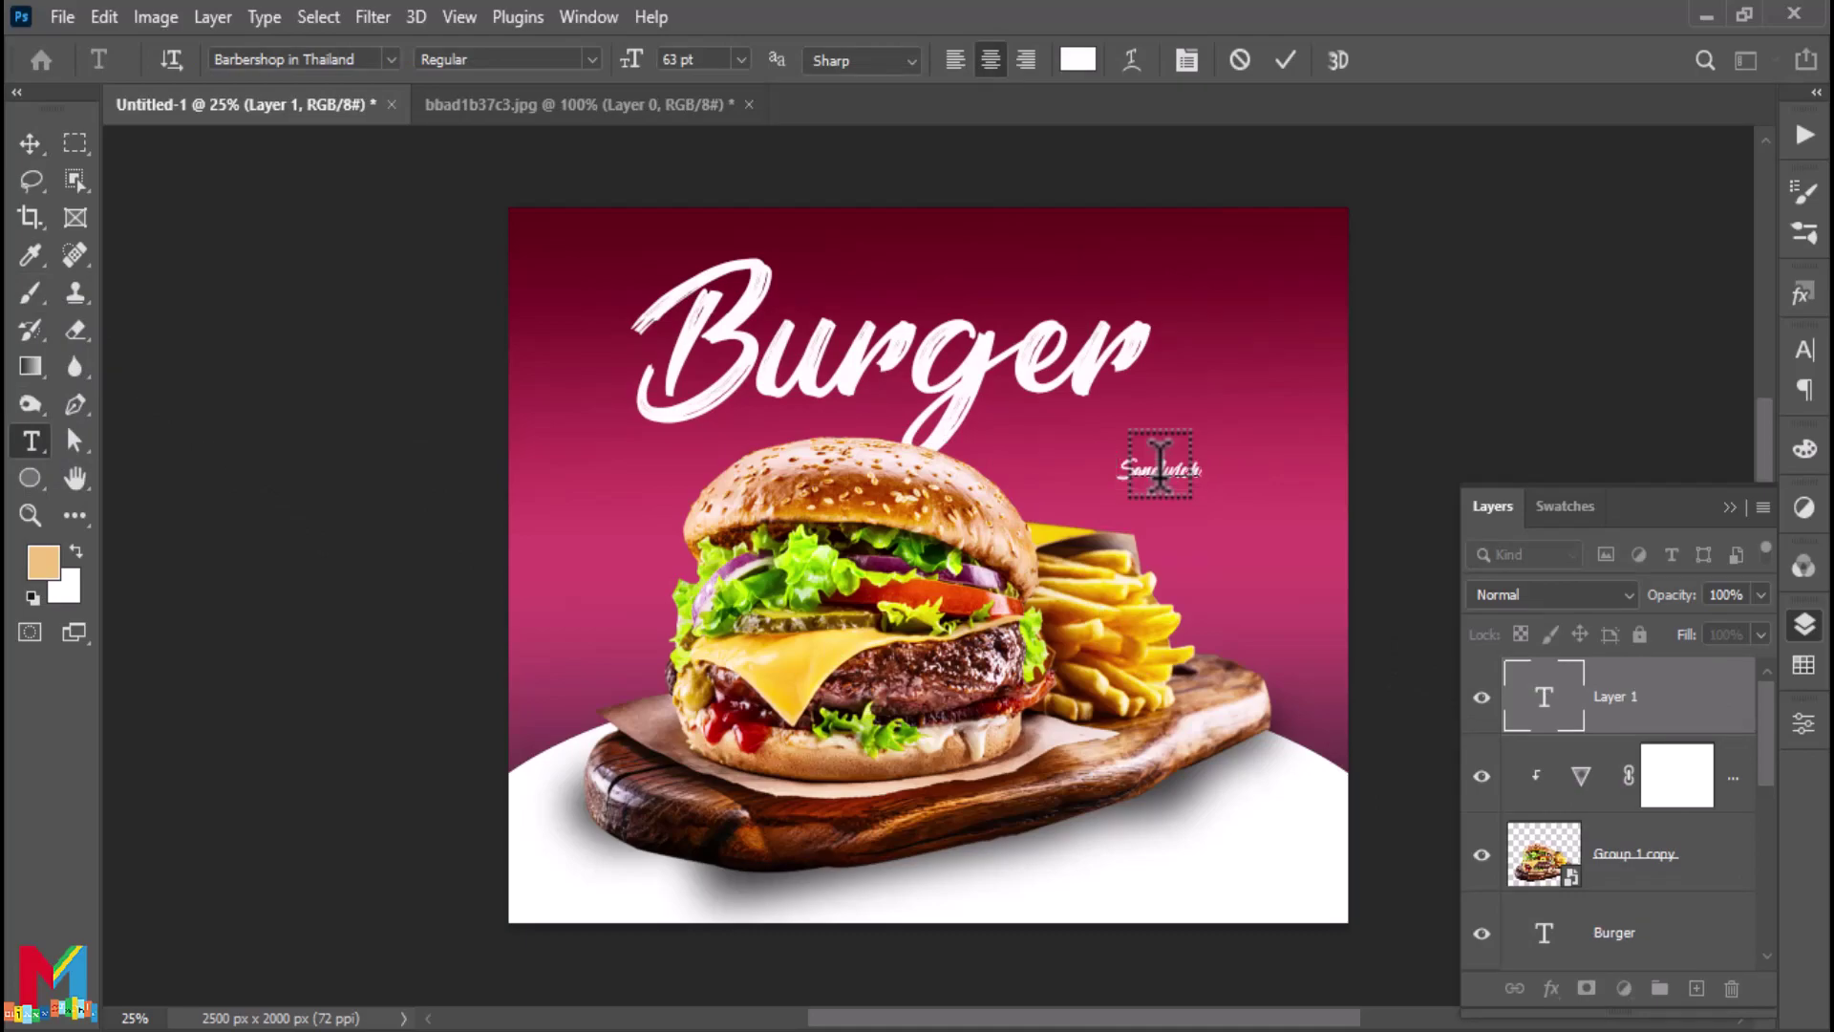
click(30, 143)
double_click(1160, 468)
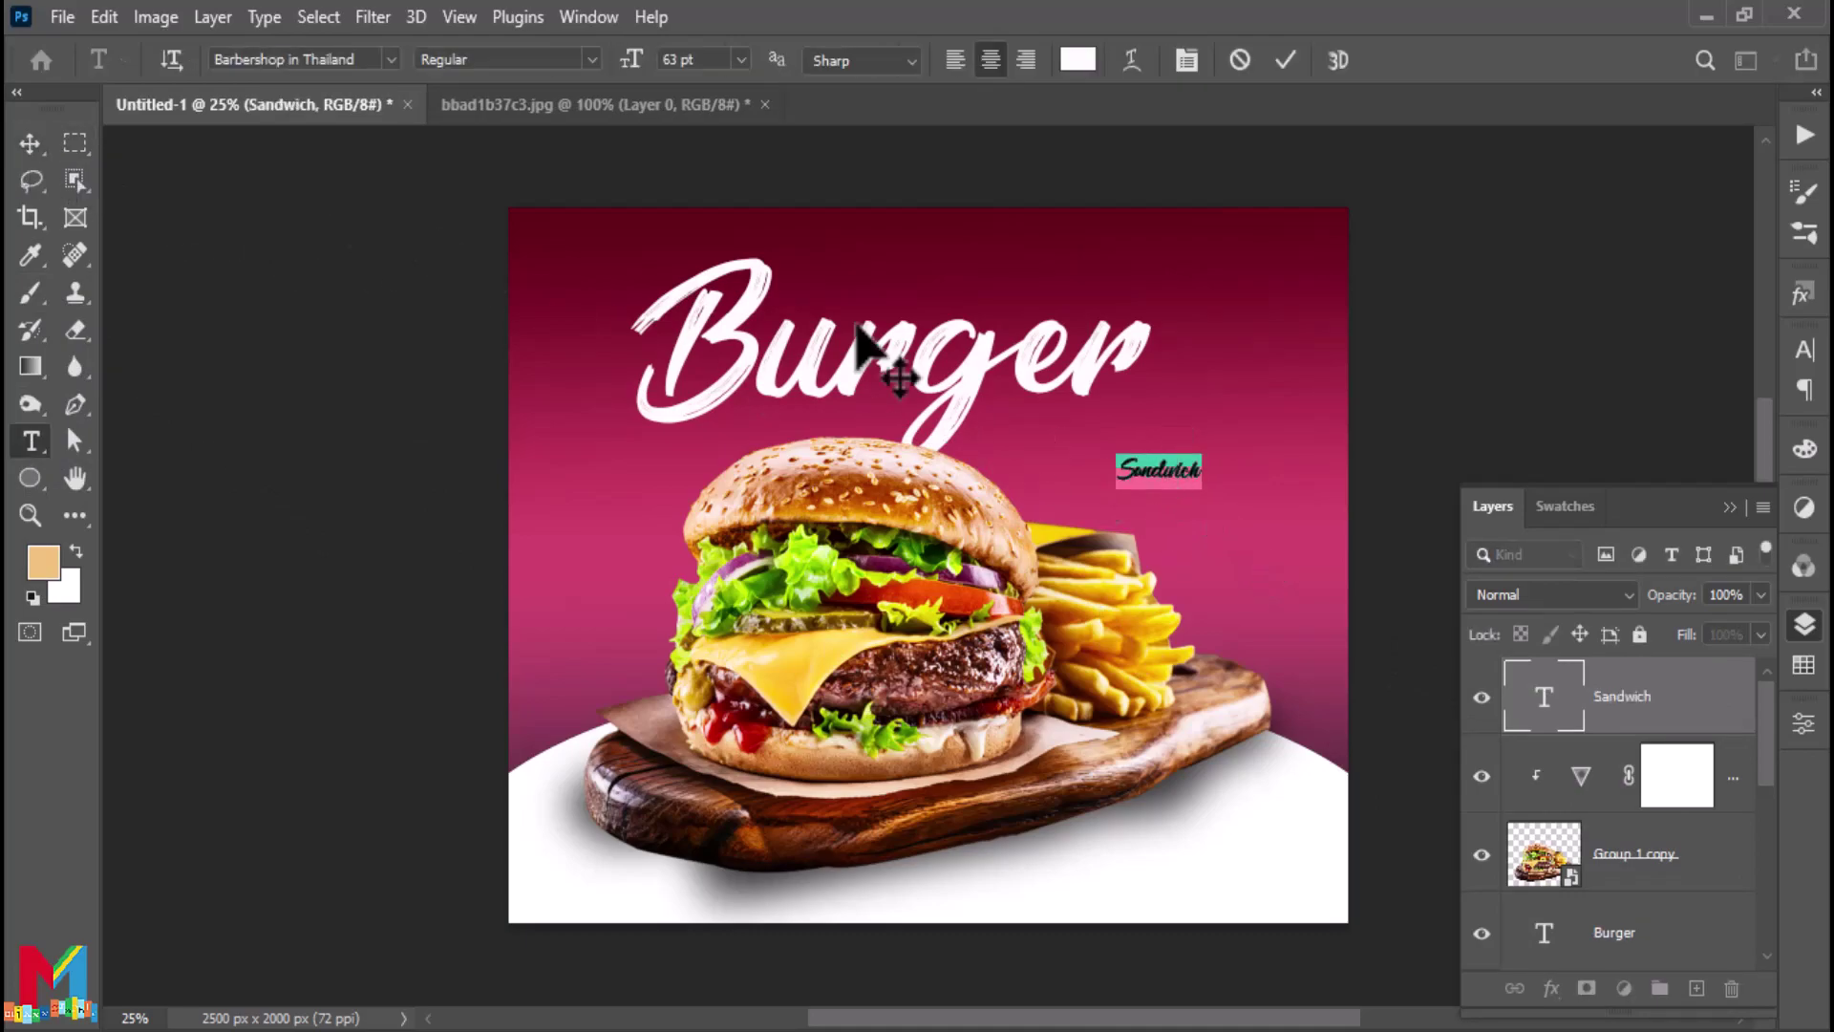
click(391, 59)
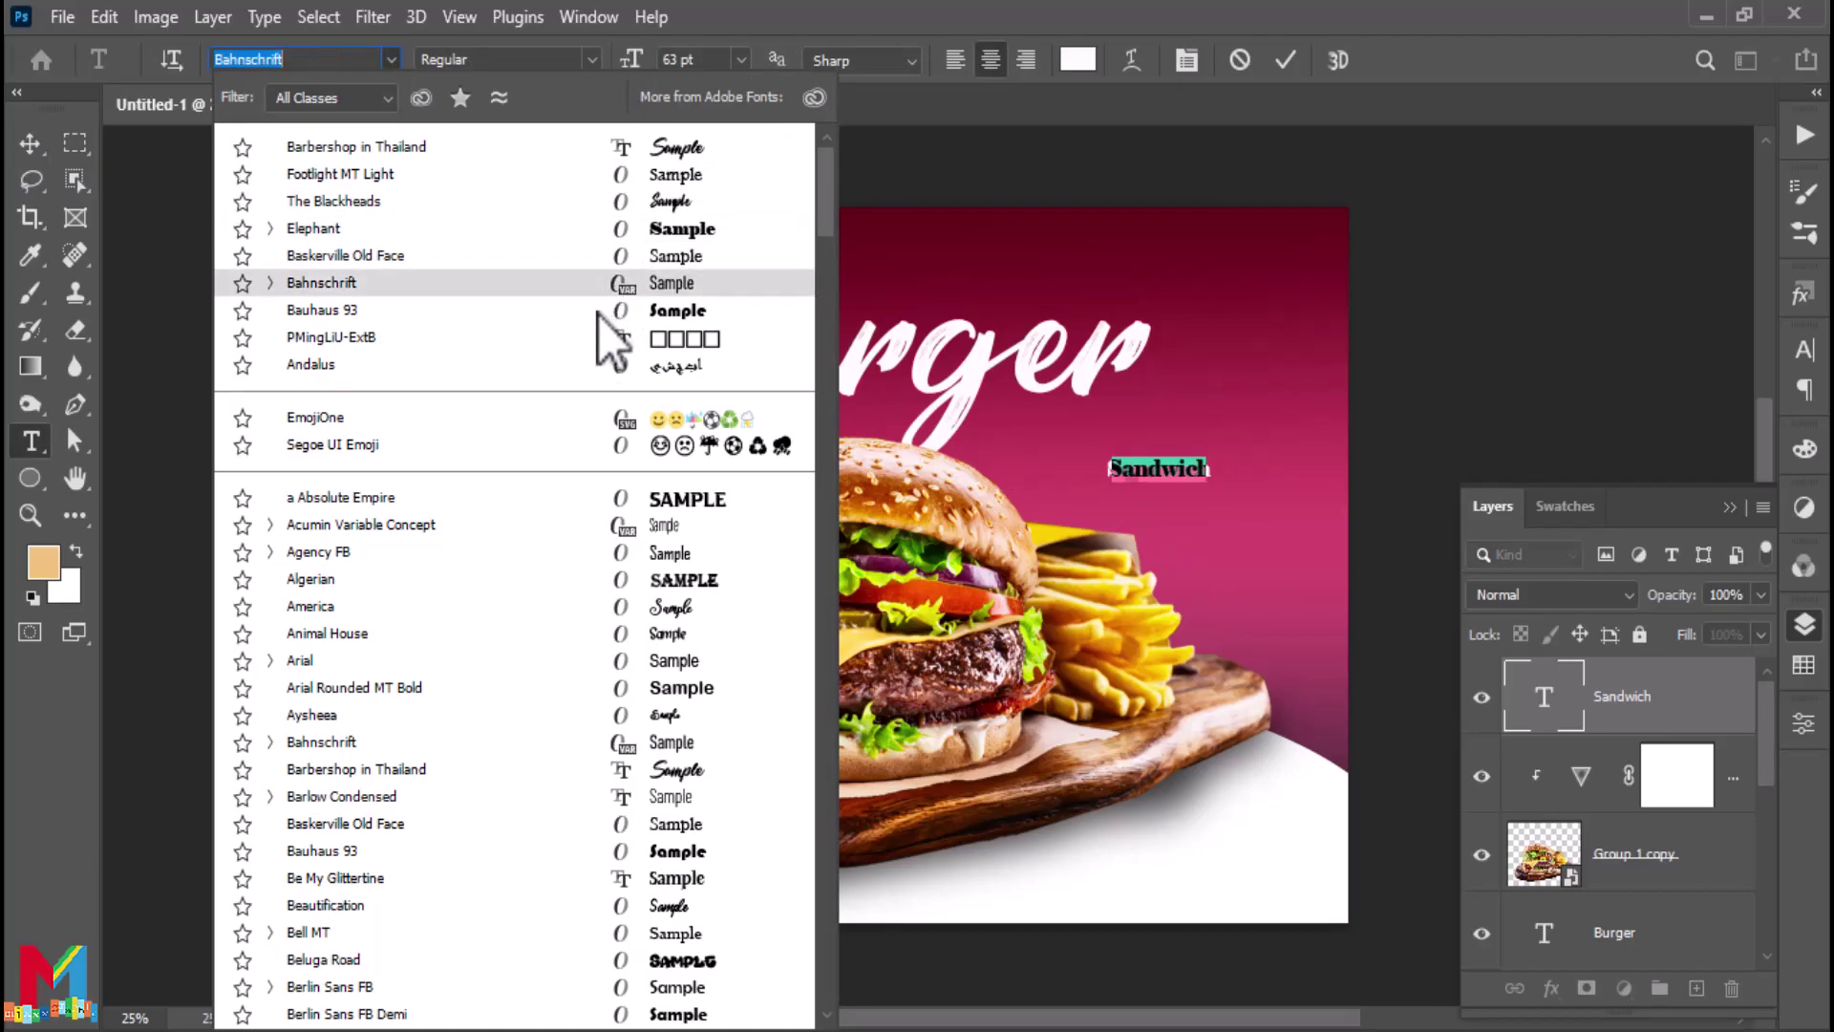
click(610, 507)
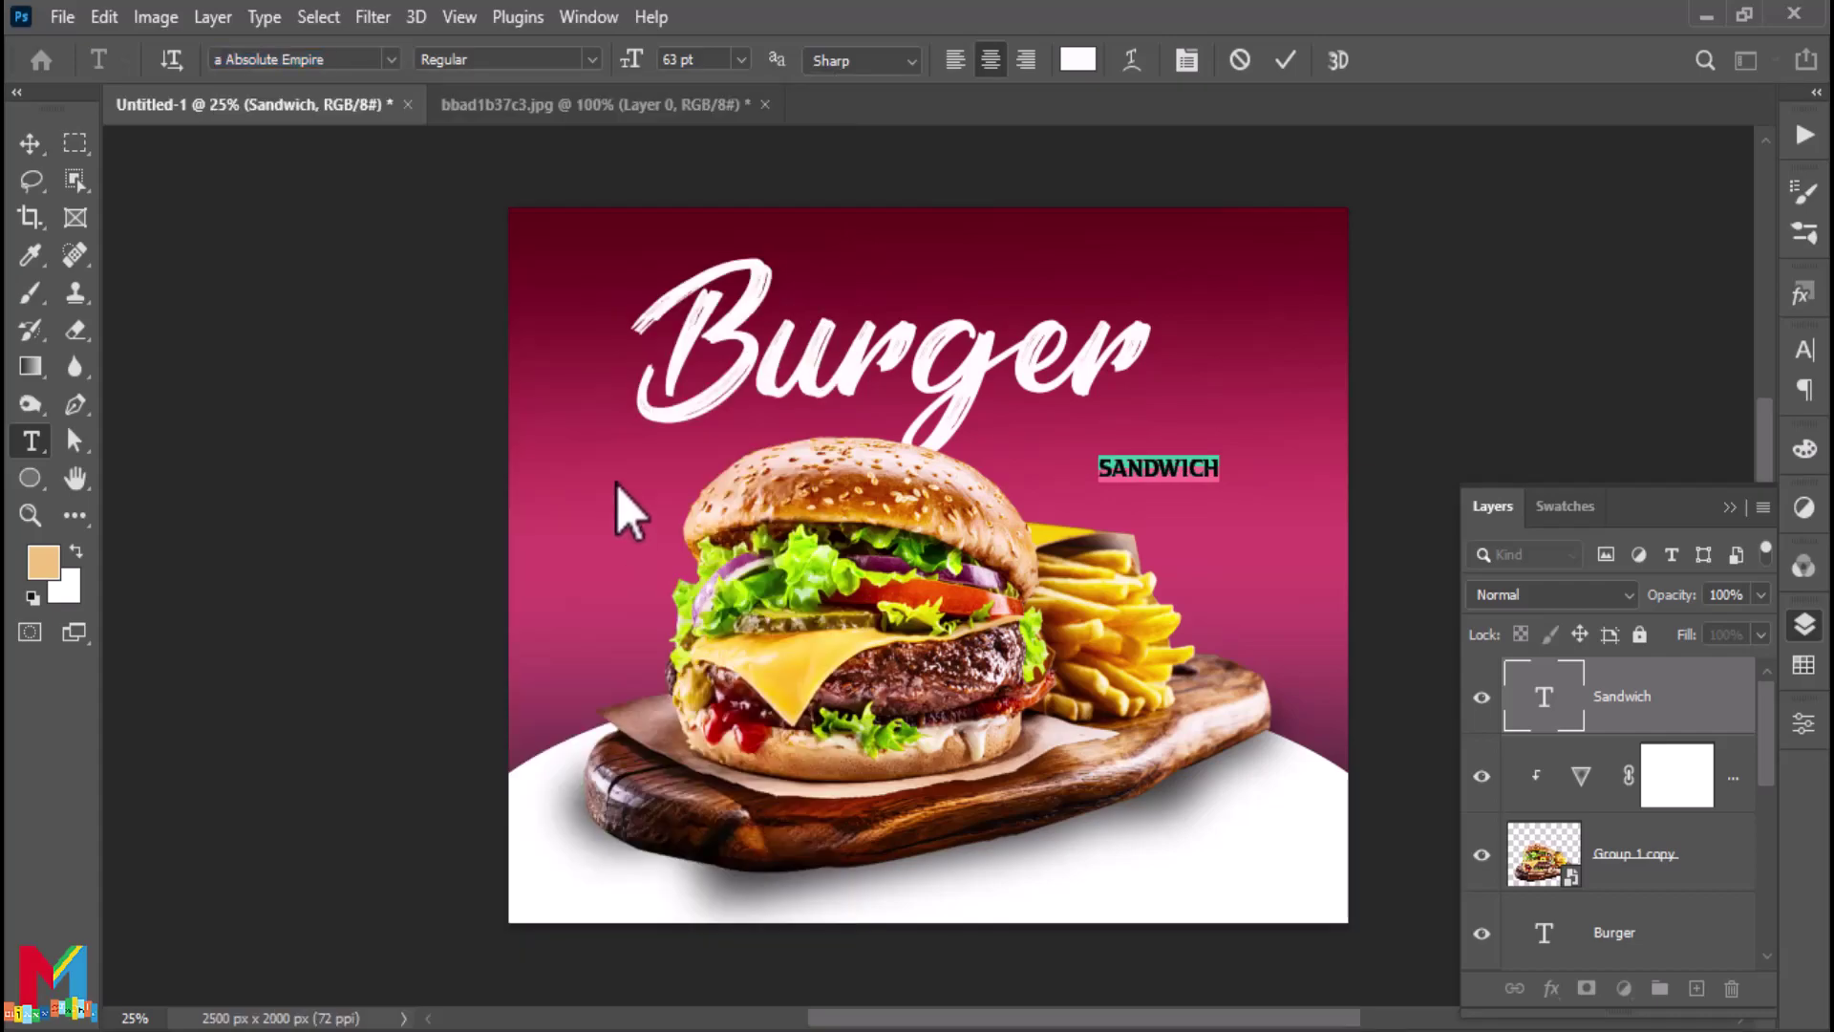
click(1283, 62)
key(v)
Change the Sandwich text's font to Broadway
click(392, 61)
scroll(620, 821, down, 2)
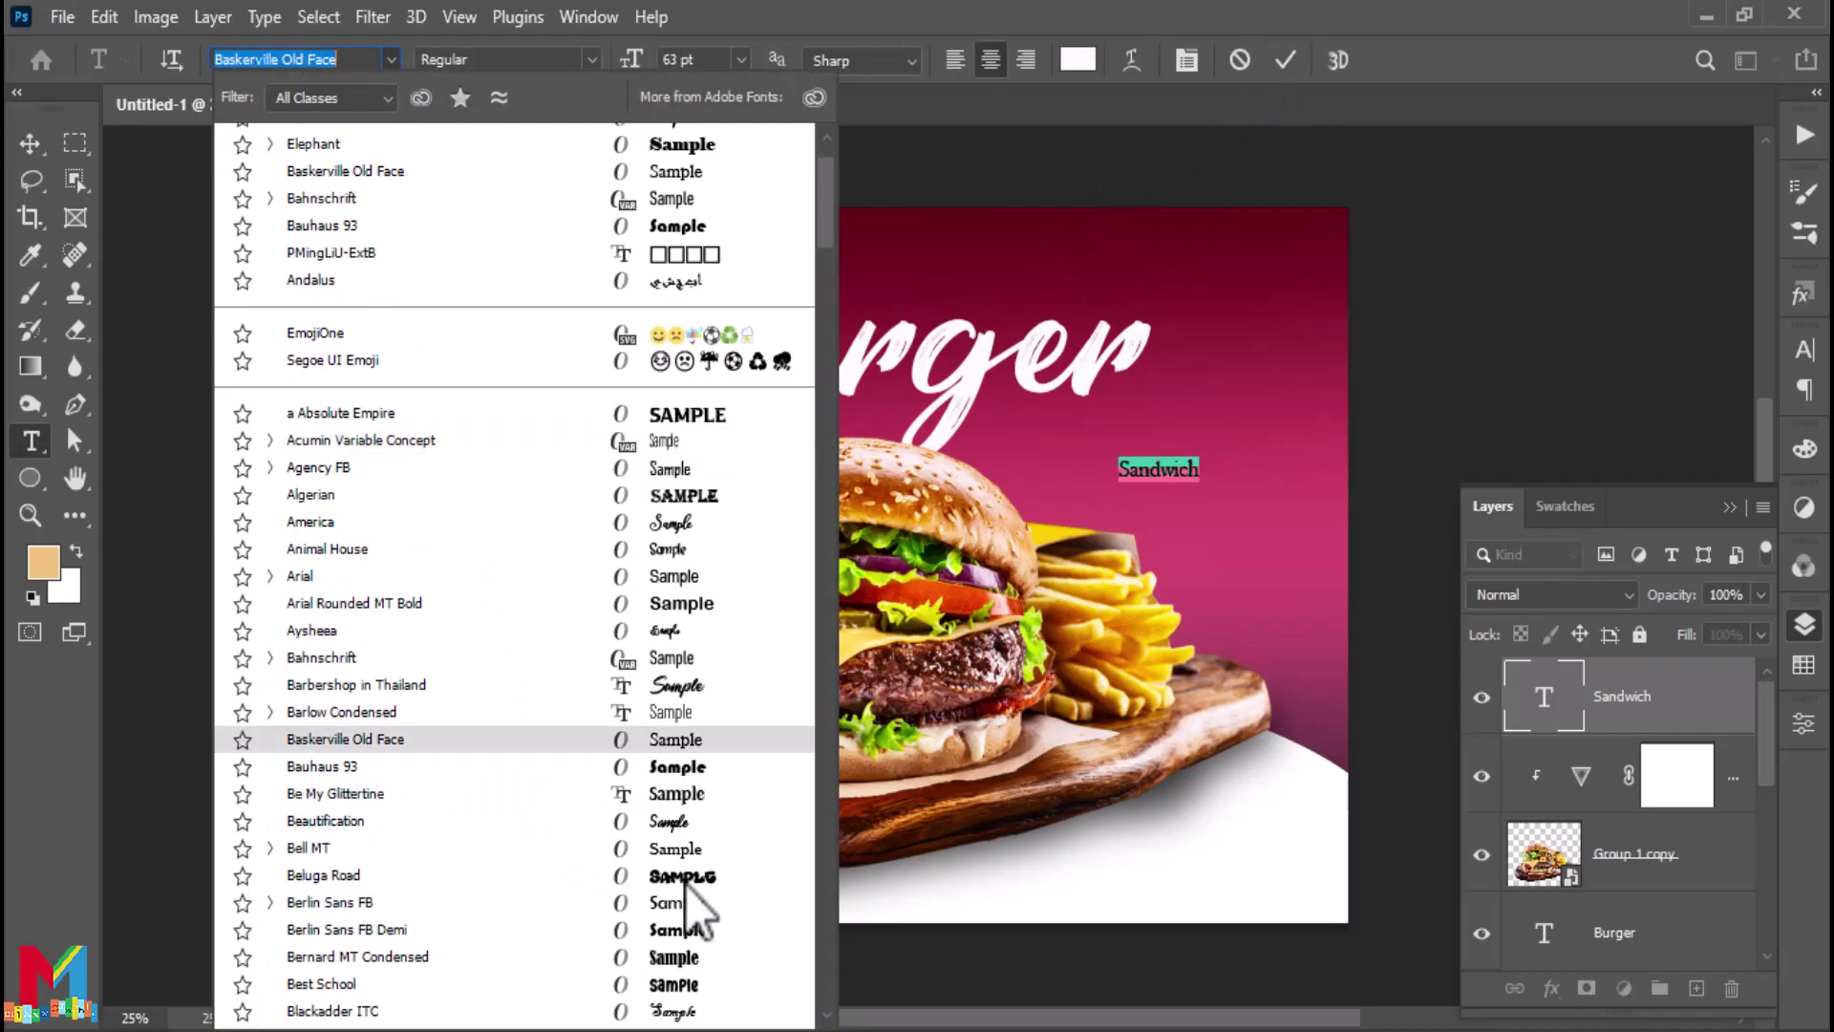
scroll(679, 860, down, 2)
scroll(677, 851, down, 2)
scroll(676, 848, down, 2)
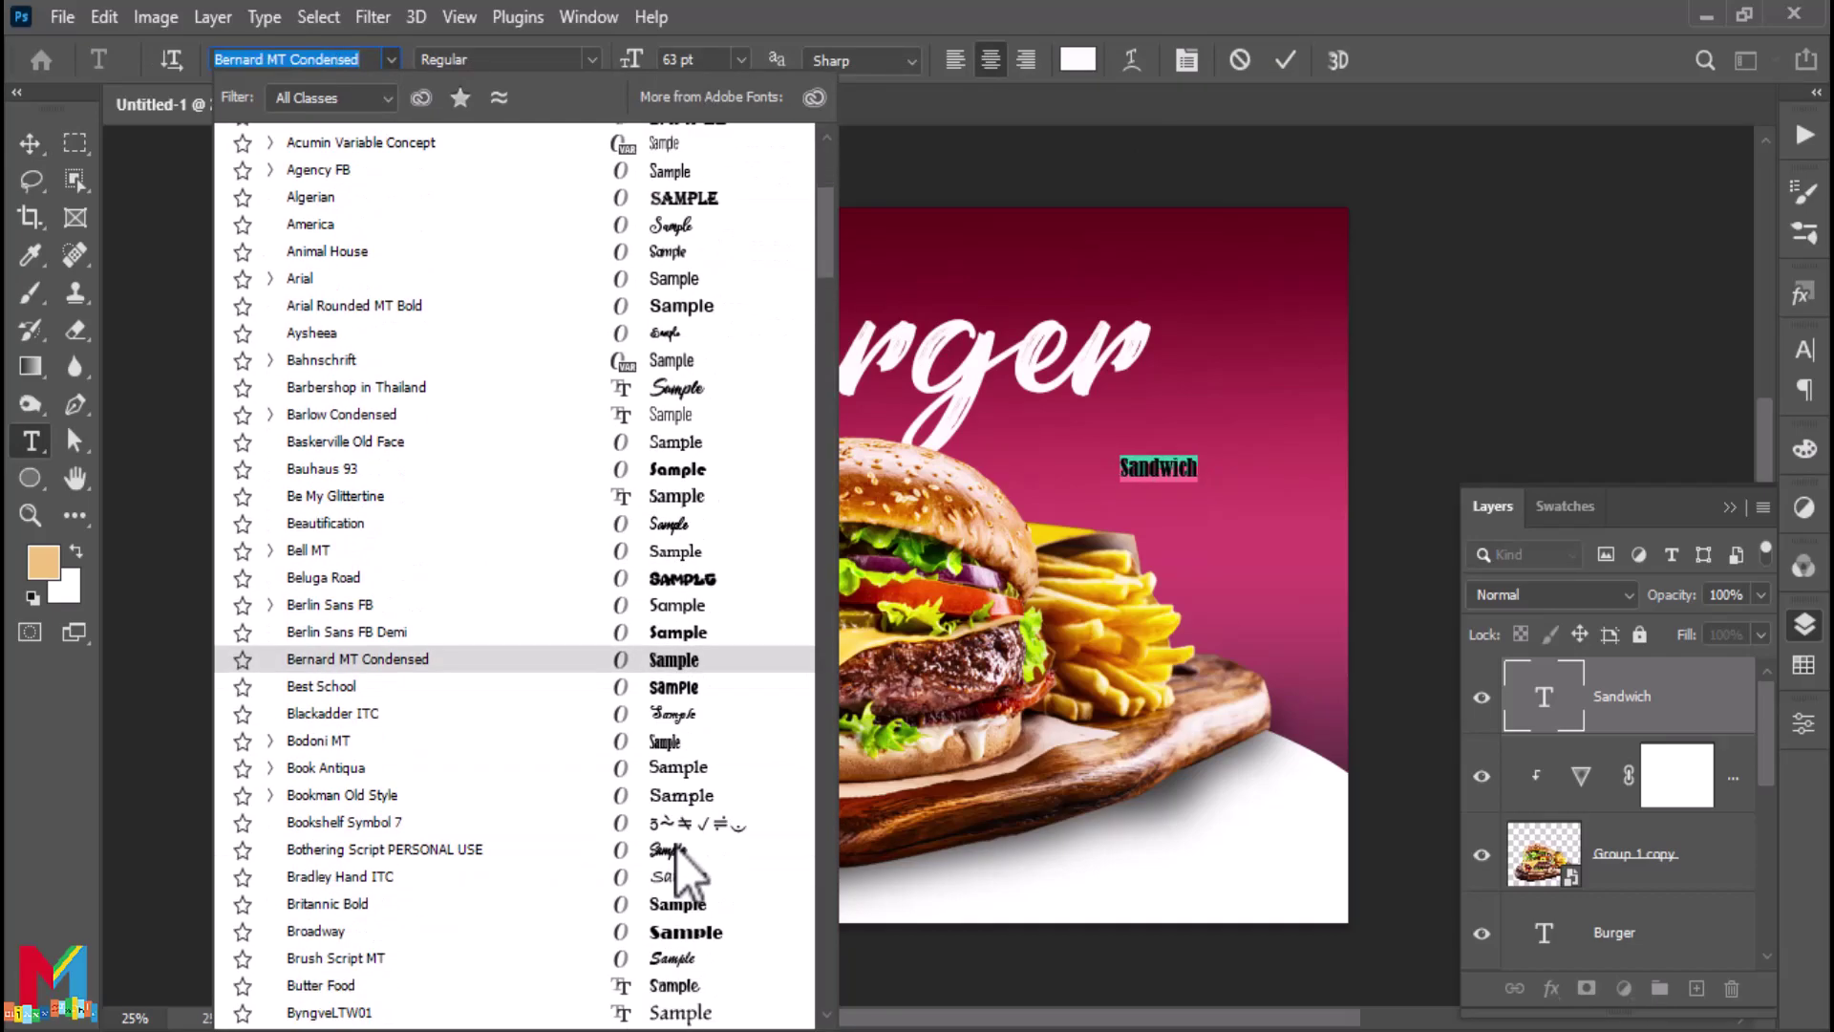
scroll(678, 848, down, 1)
scroll(682, 850, down, 2)
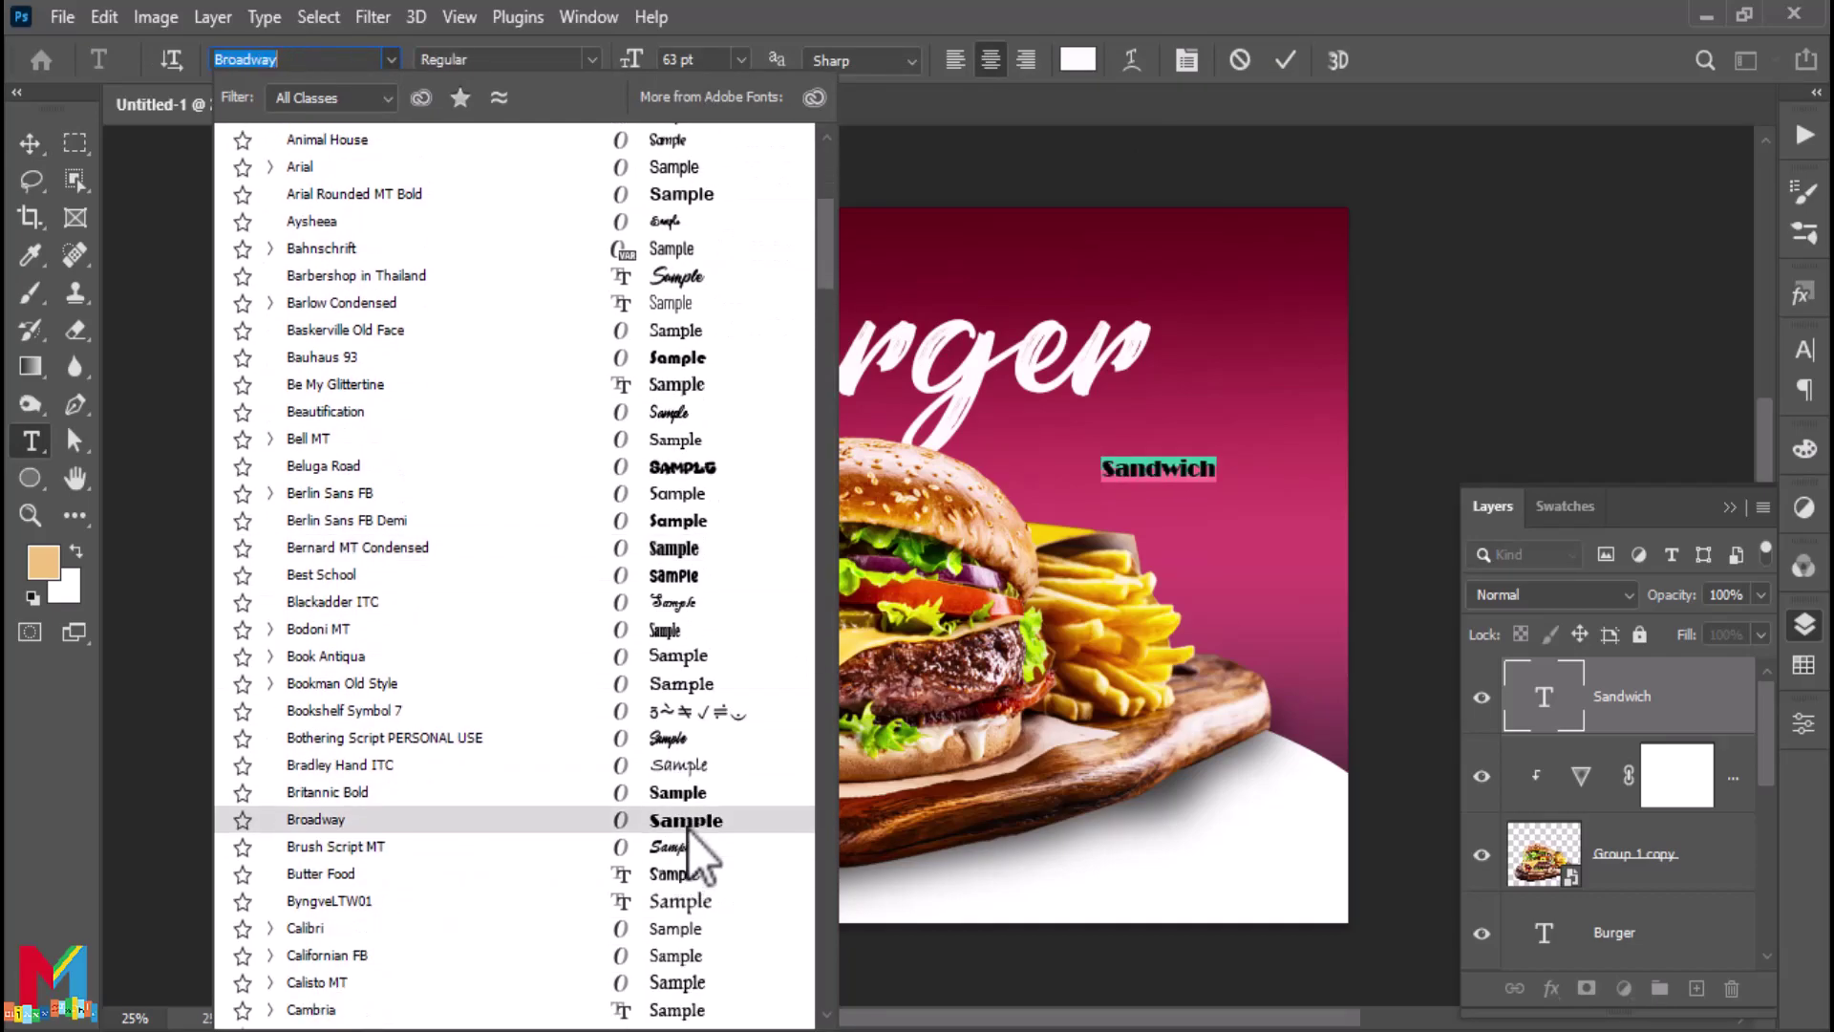
click(687, 824)
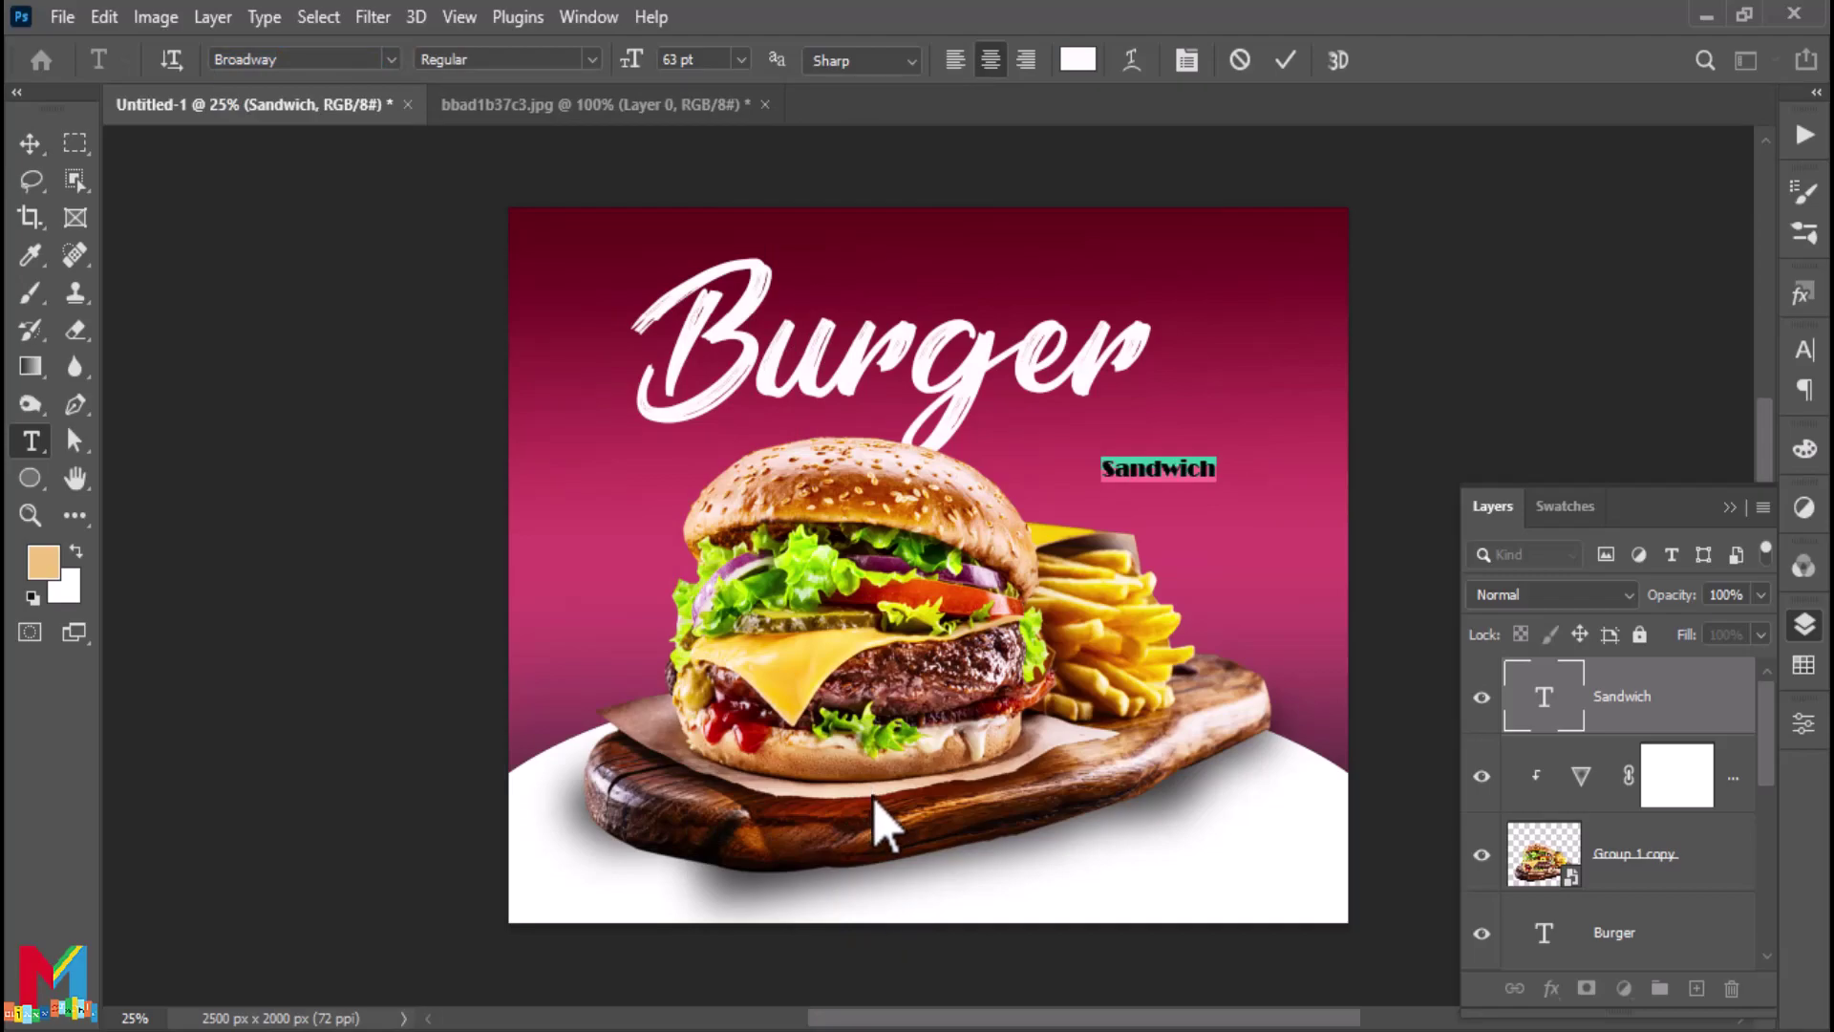
click(1285, 60)
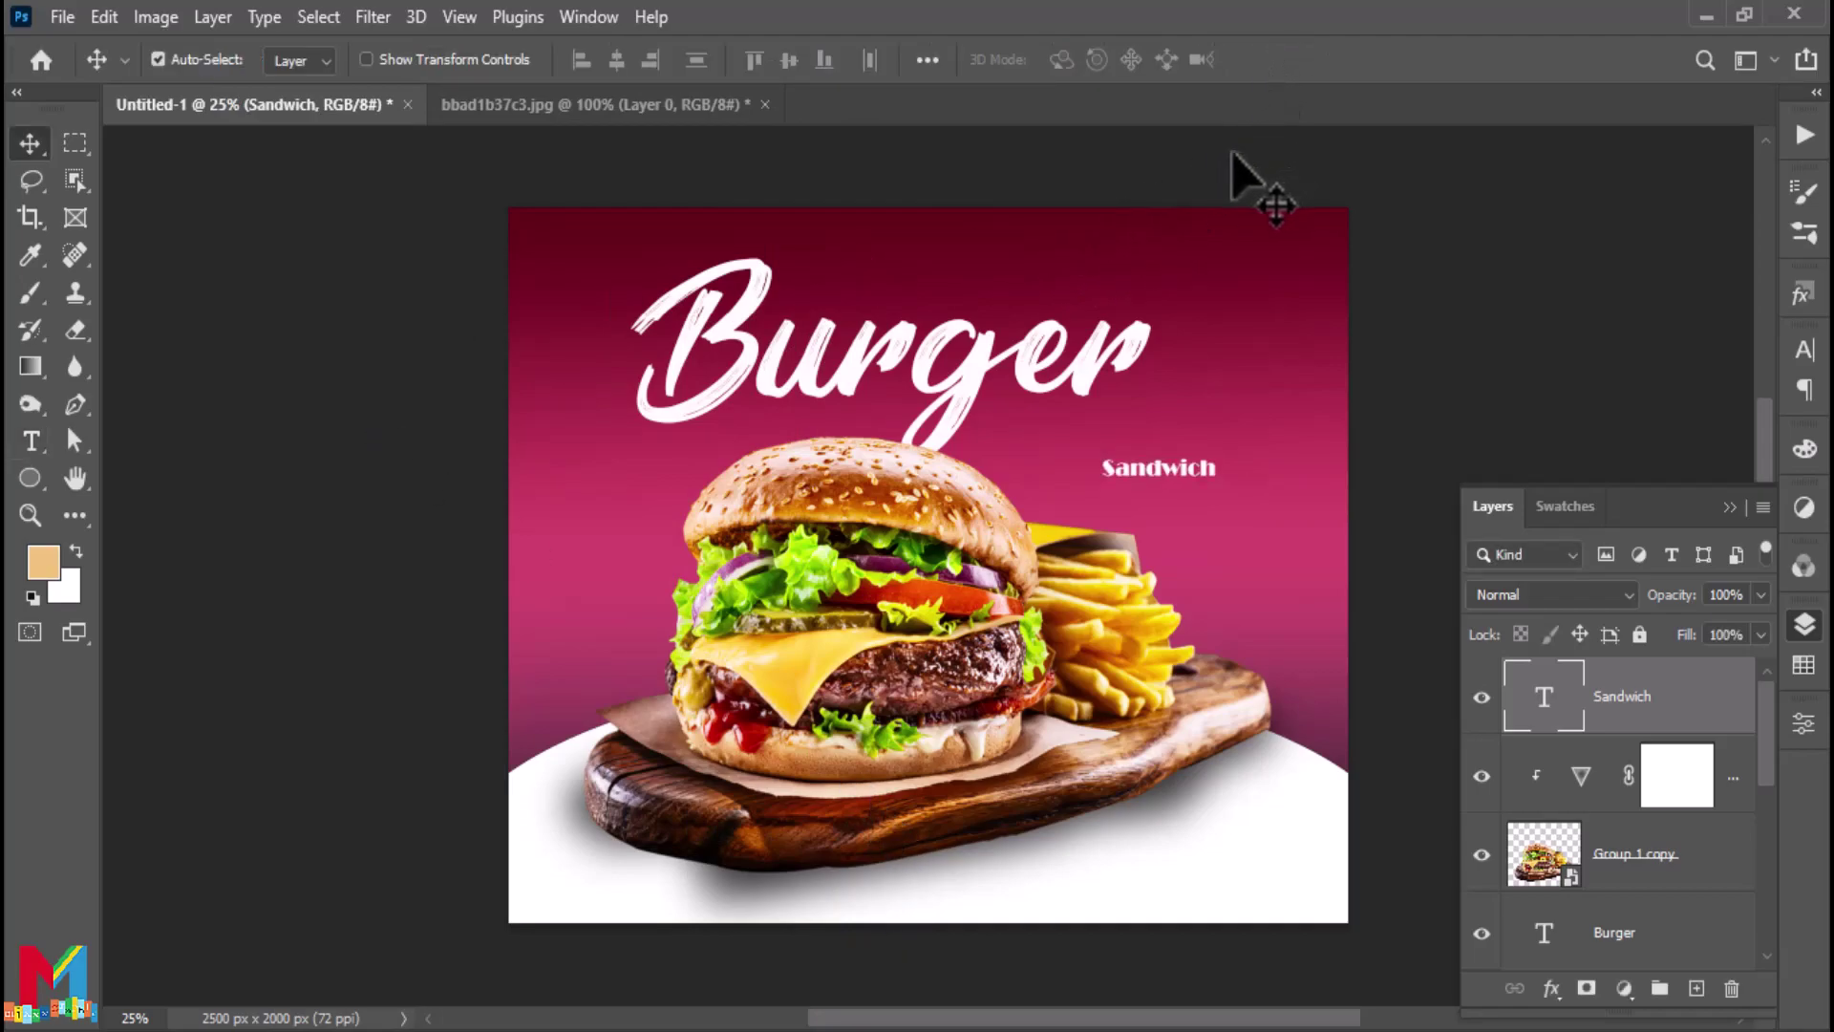
Enlarge Sandwich and place it just under the right side of Burger
key(ctrl+t)
mouse_move(1087, 468)
mouse_down()
mouse_move(1062, 468)
mouse_move(1084, 436)
mouse_move(1157, 435)
mouse_up()
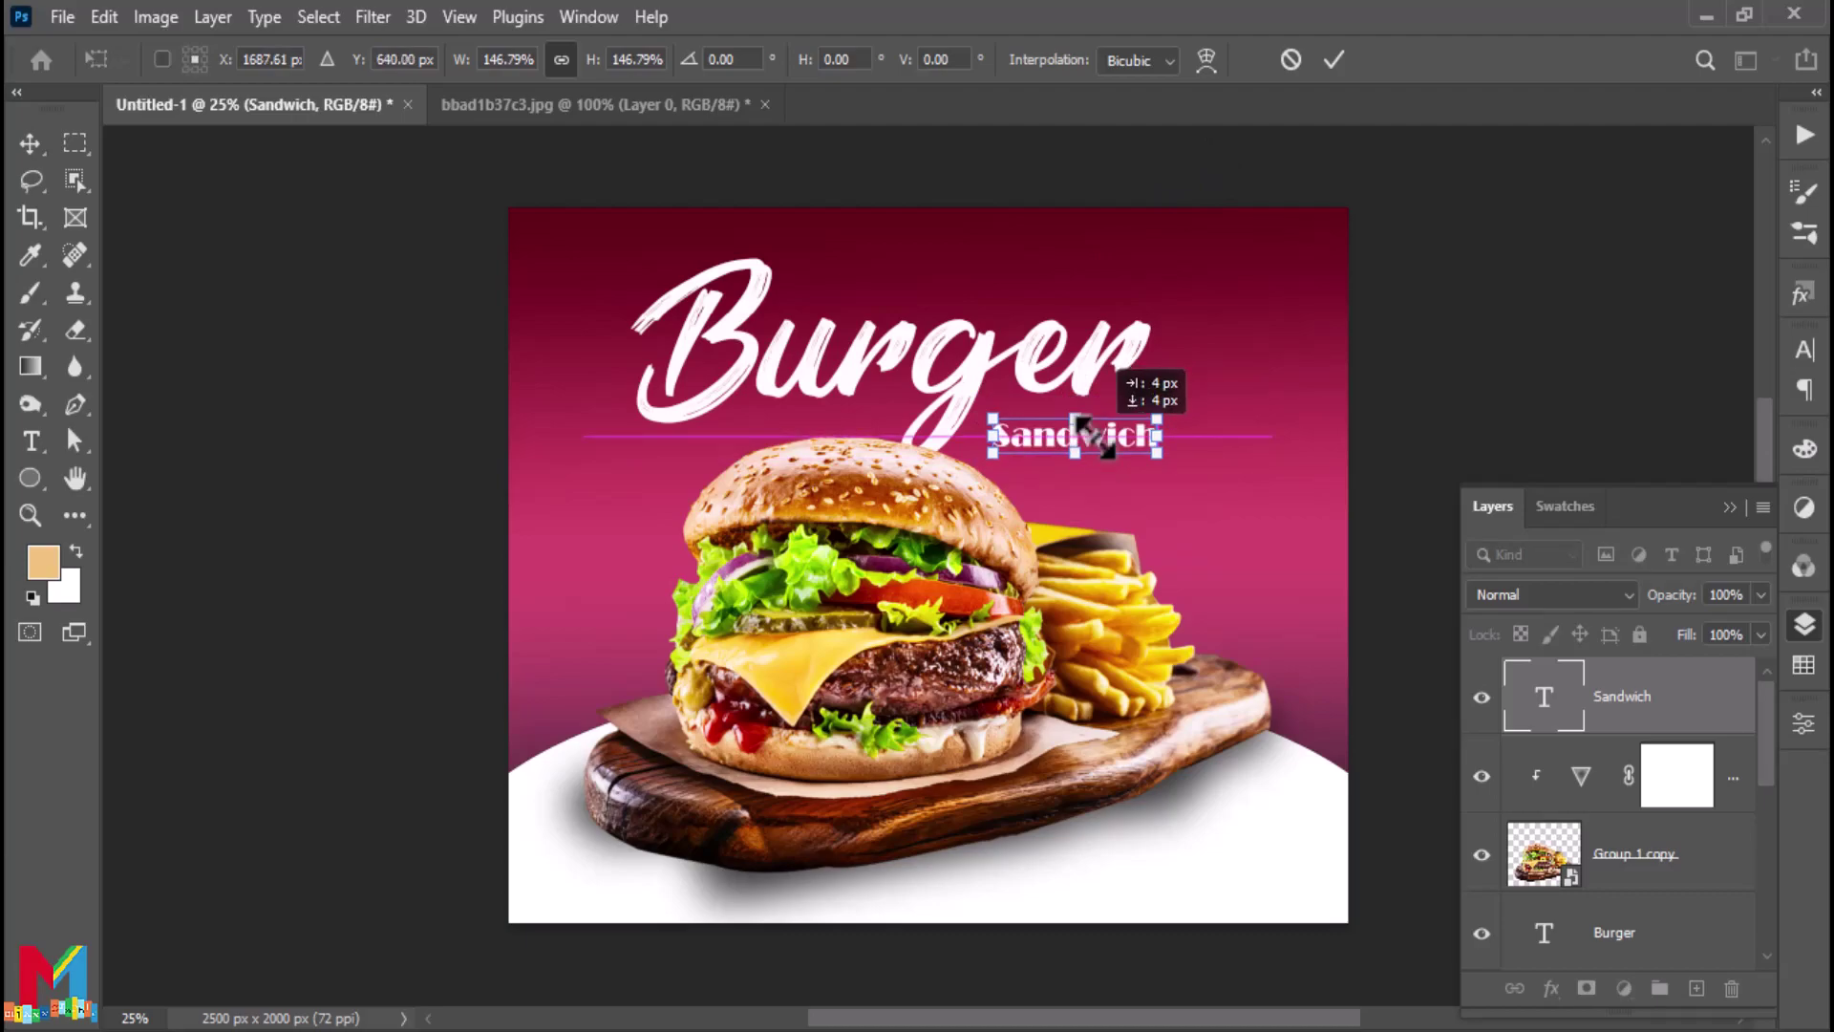
click(1333, 59)
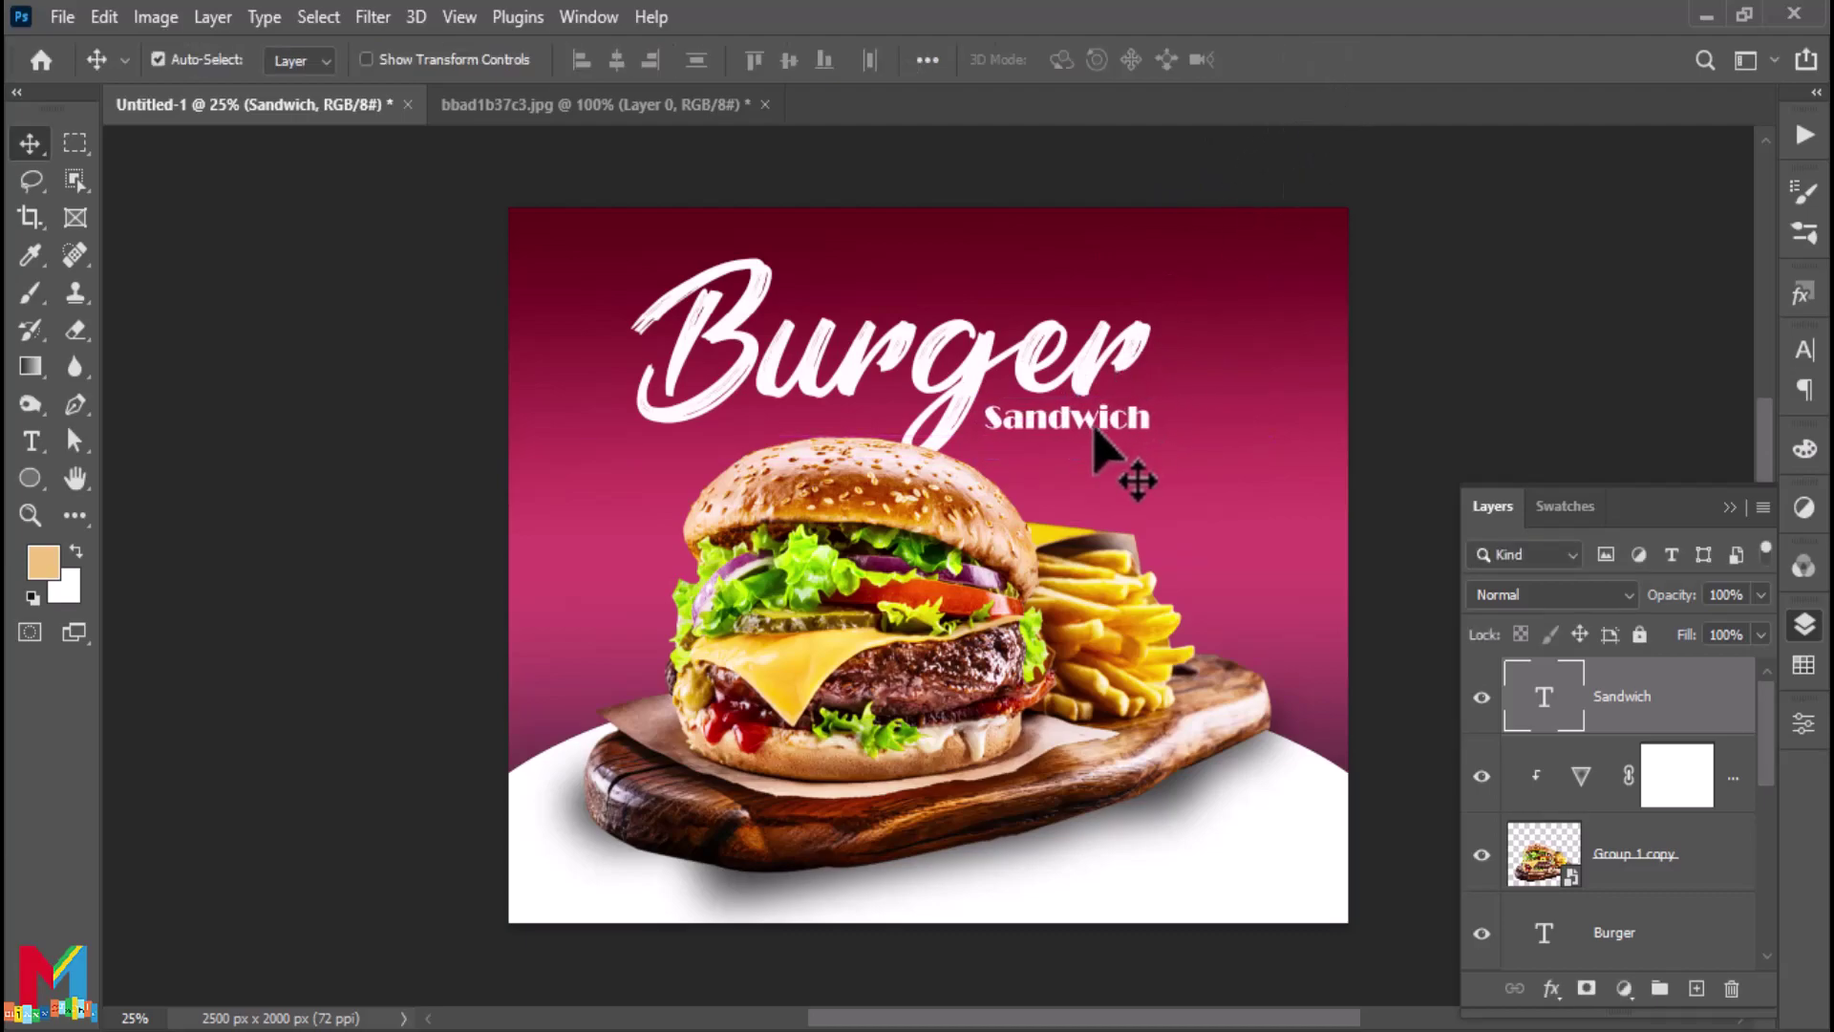
drag(1094, 430, 1090, 430)
Place the smoke image into the poster as an embedded layer
click(62, 16)
click(188, 583)
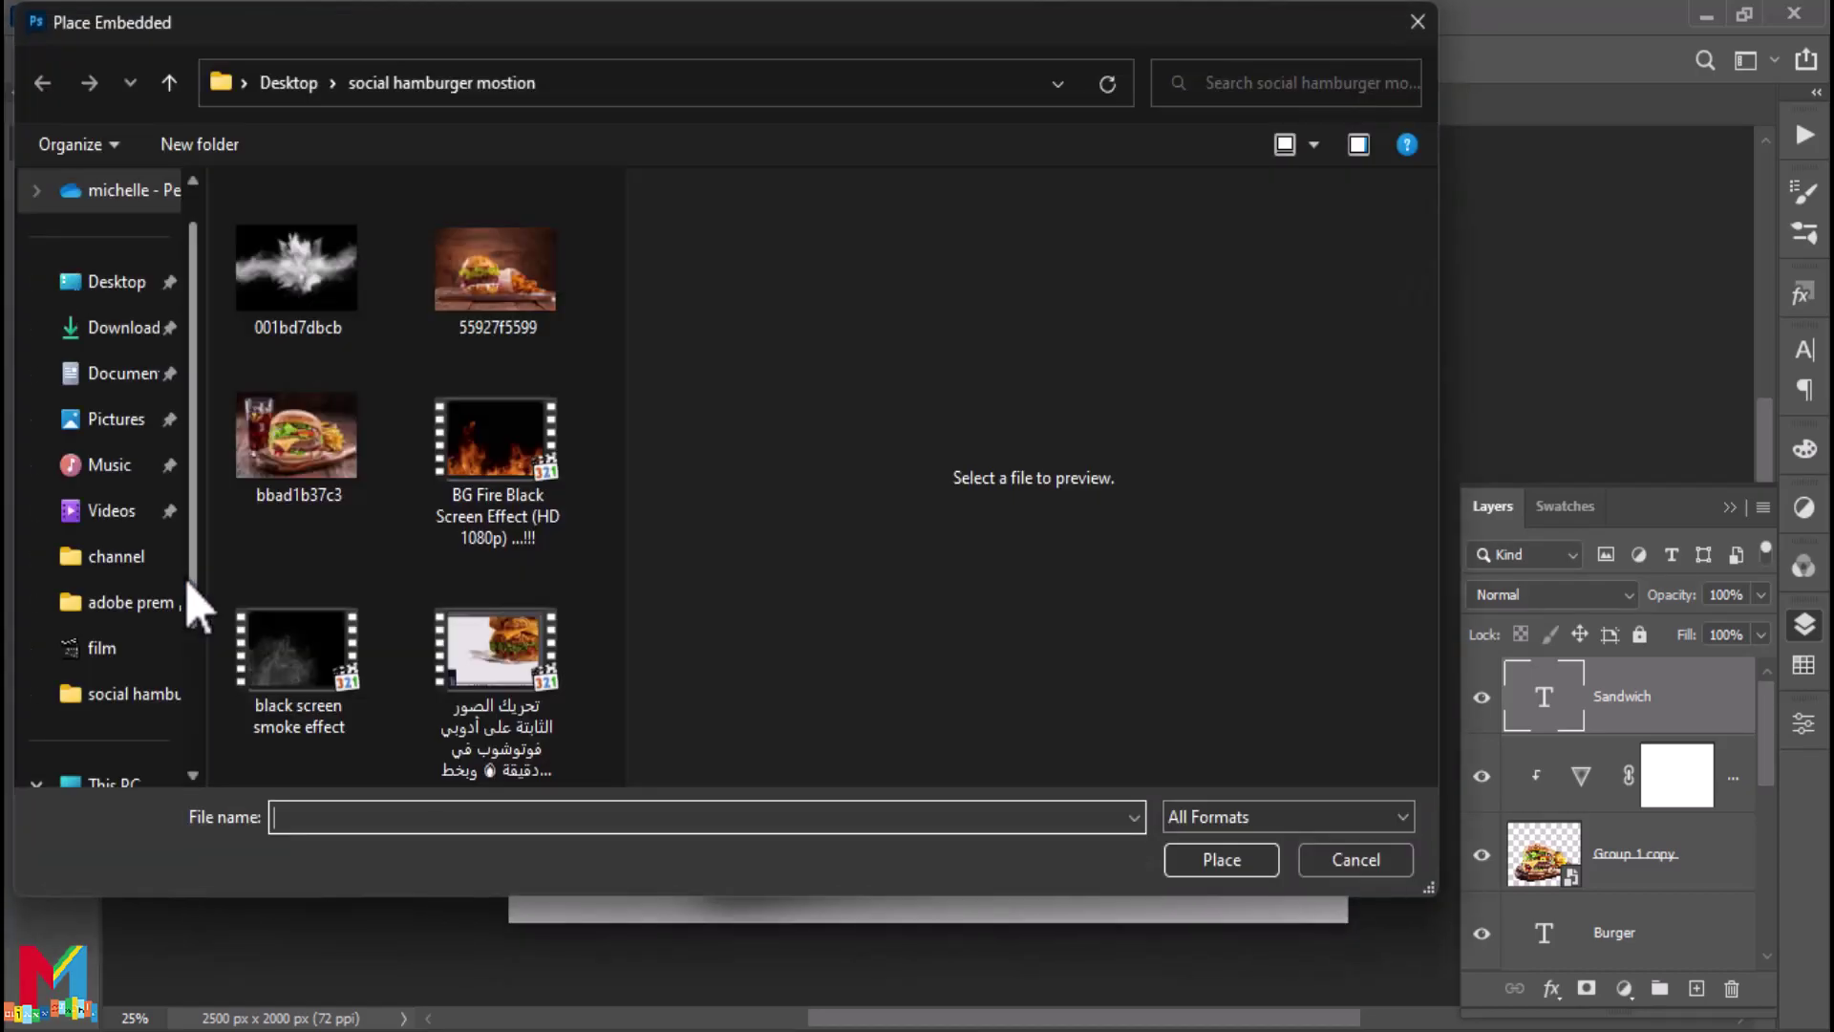
double_click(304, 316)
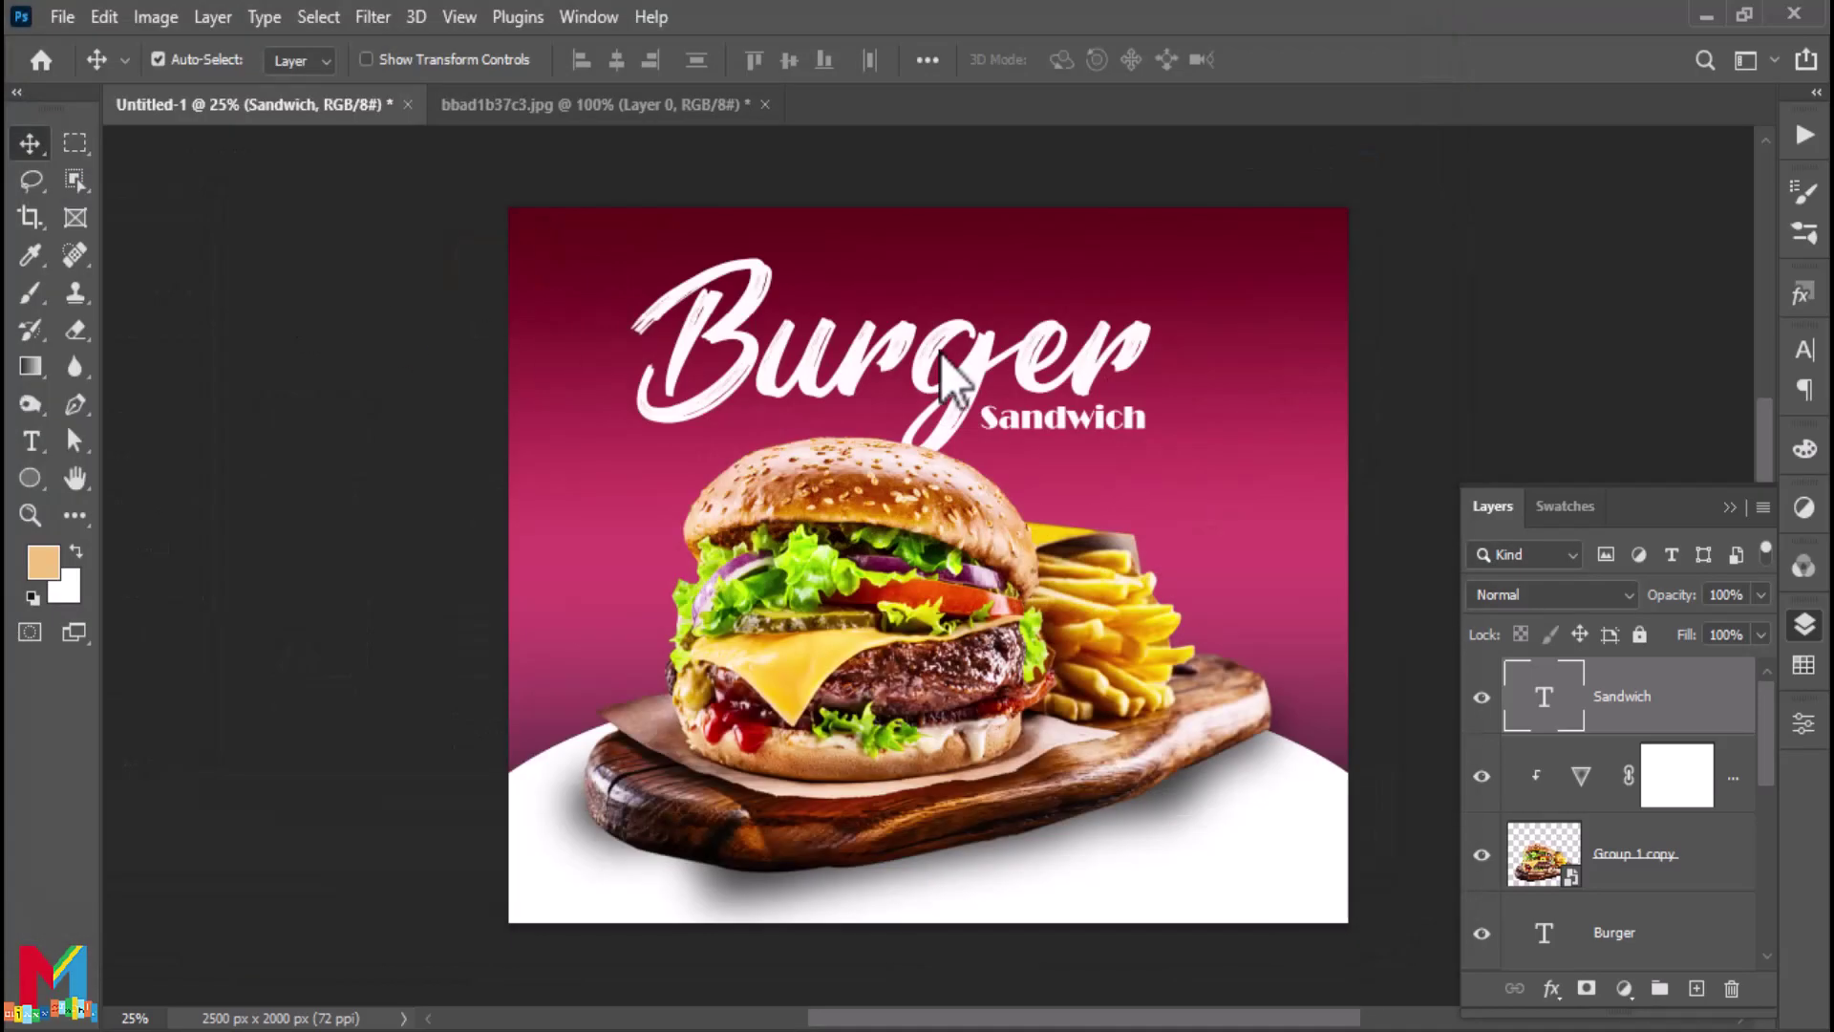
Scale the smoke image up to about 338% and blend it in Screen mode
drag(1054, 475, 1354, 256)
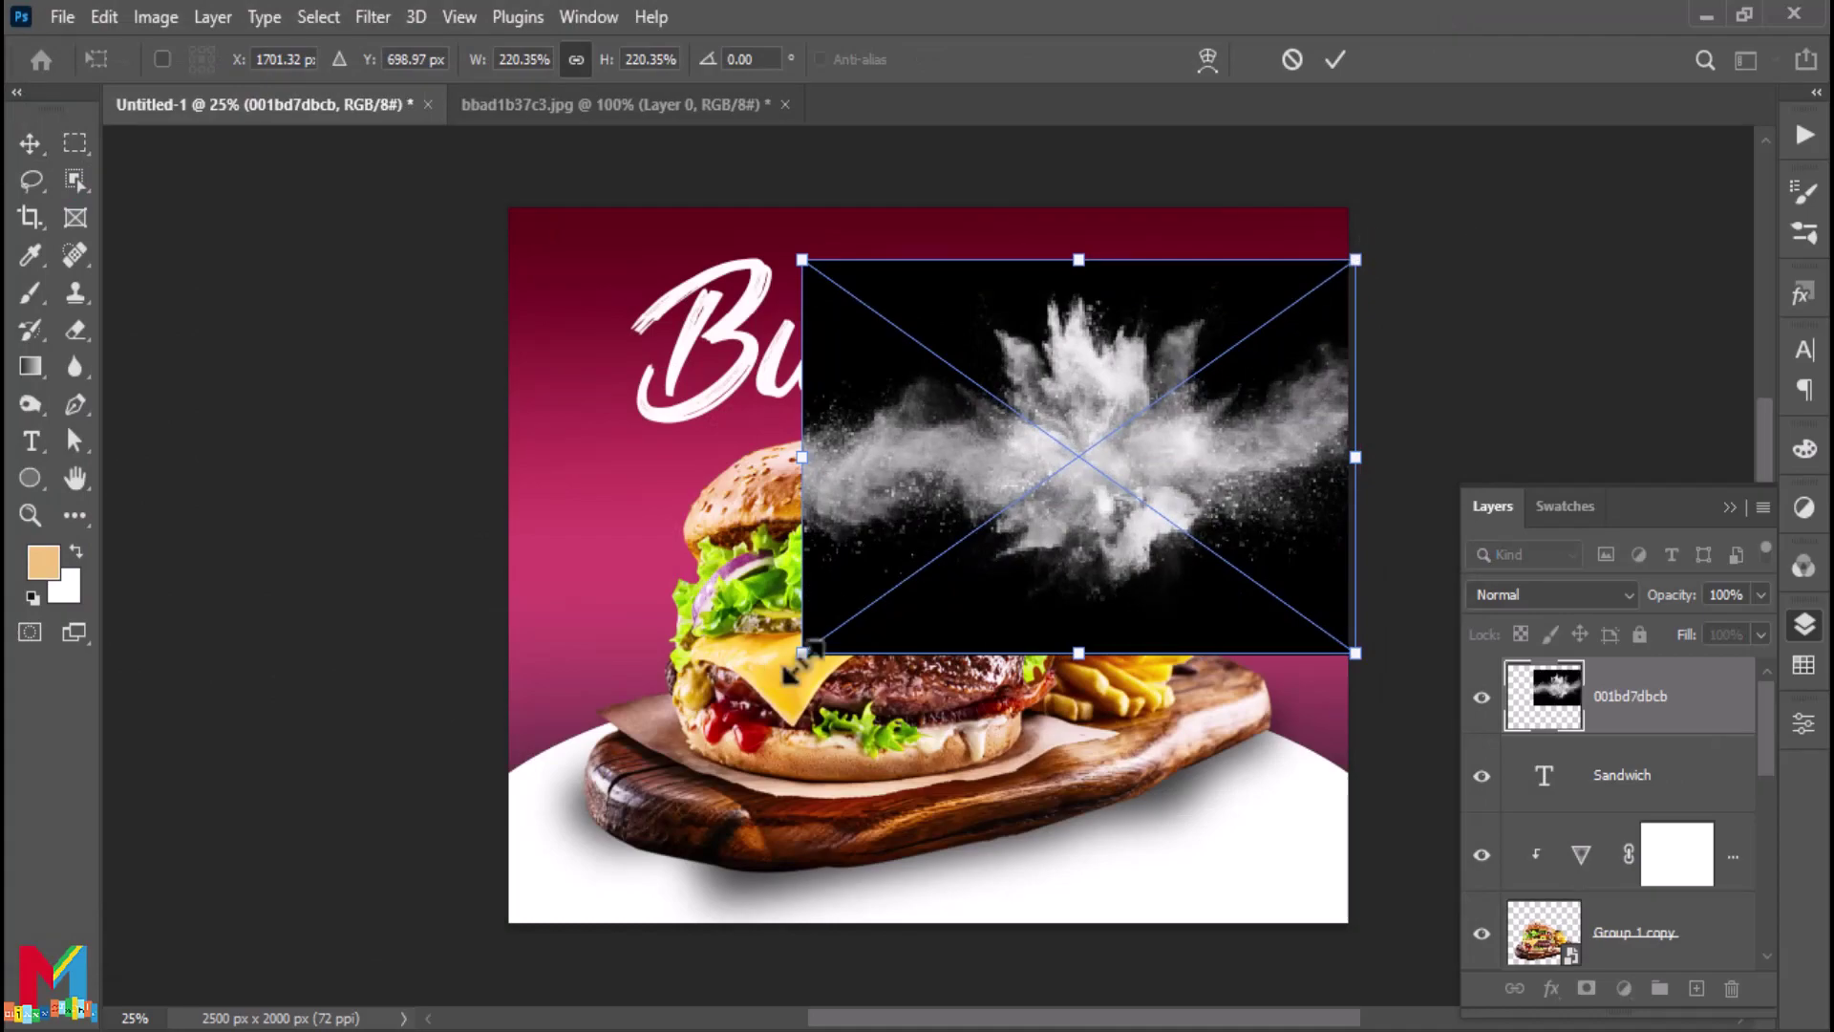
mouse_move(802, 653)
mouse_down()
mouse_move(504, 864)
mouse_move(821, 687)
mouse_up()
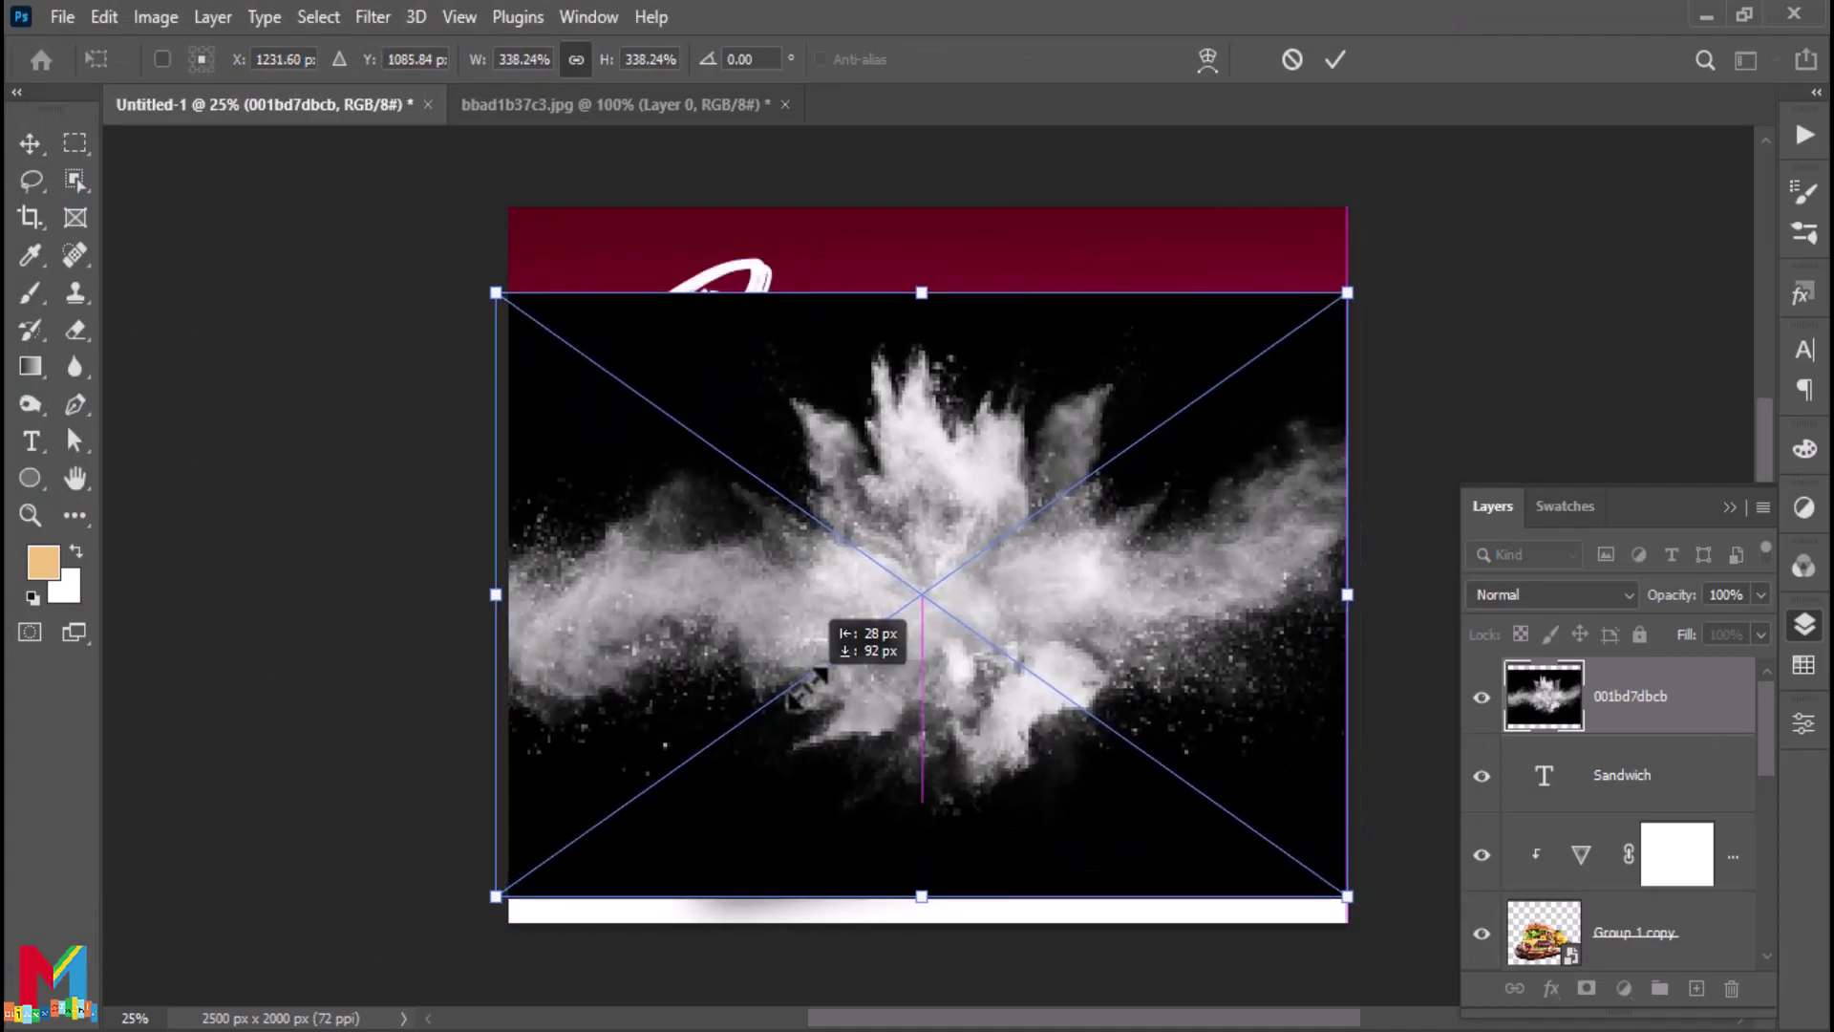
click(1545, 594)
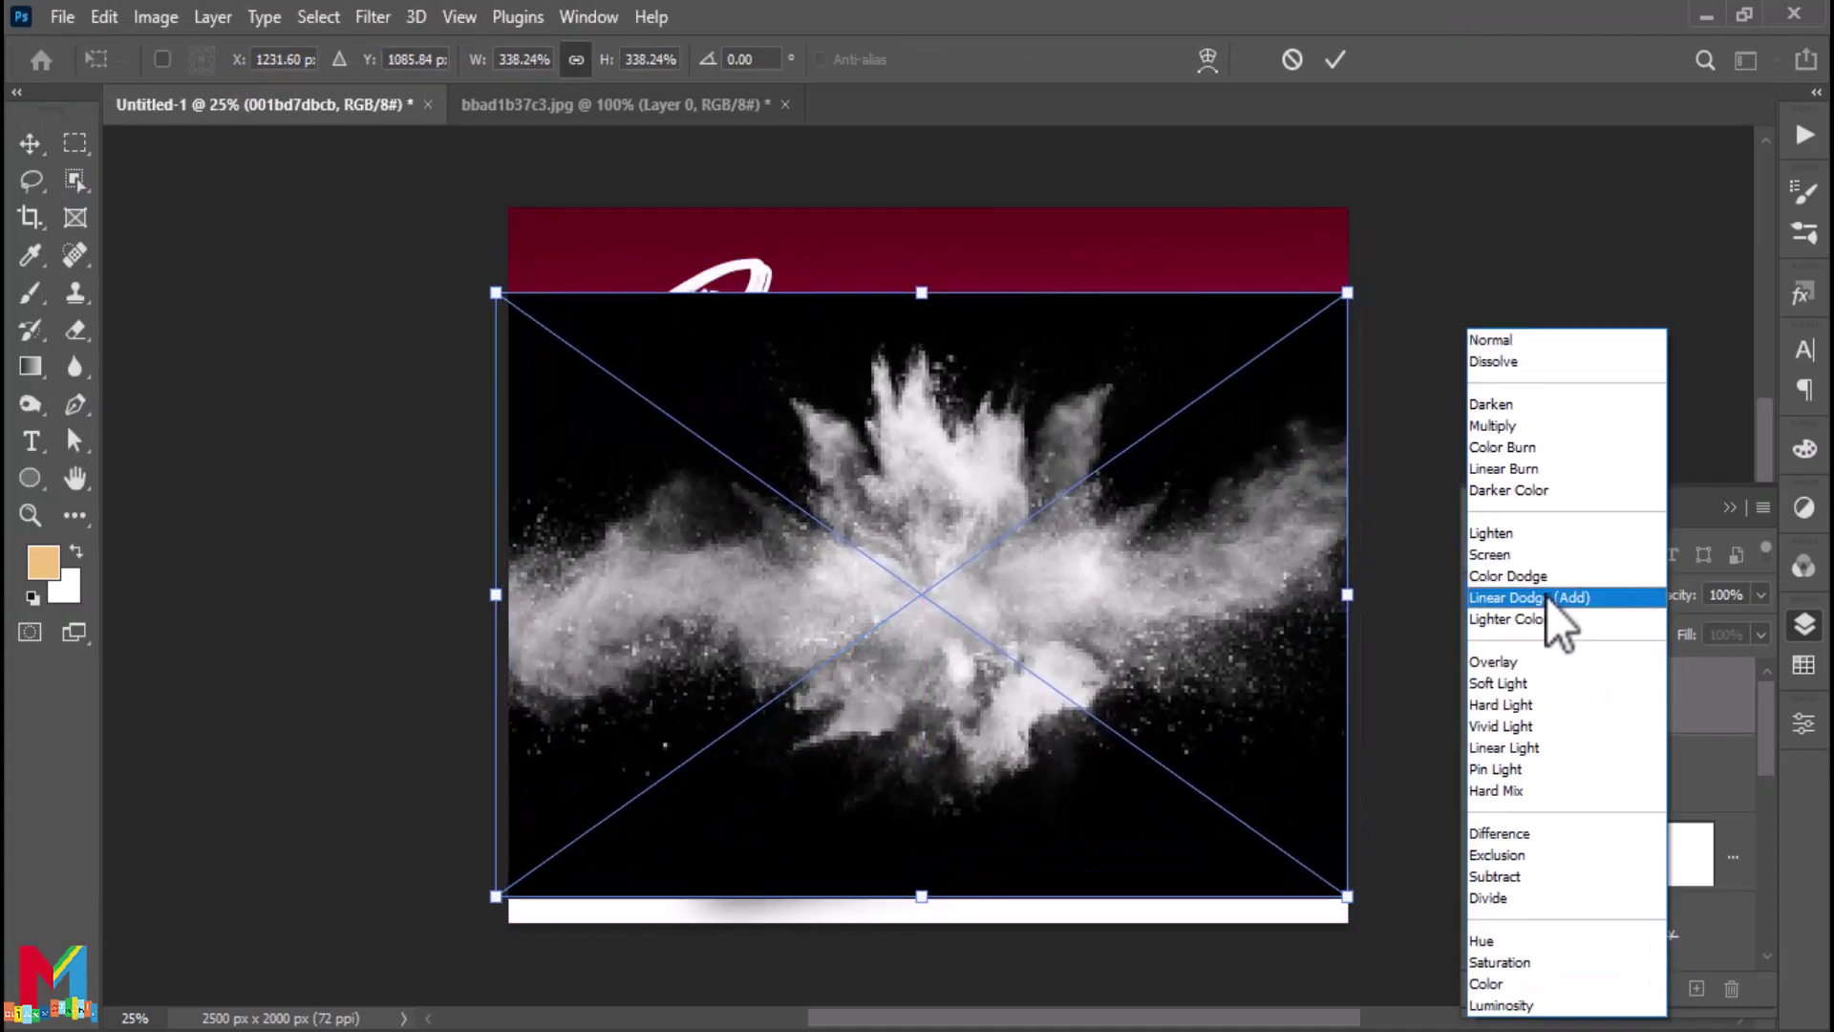
click(1547, 556)
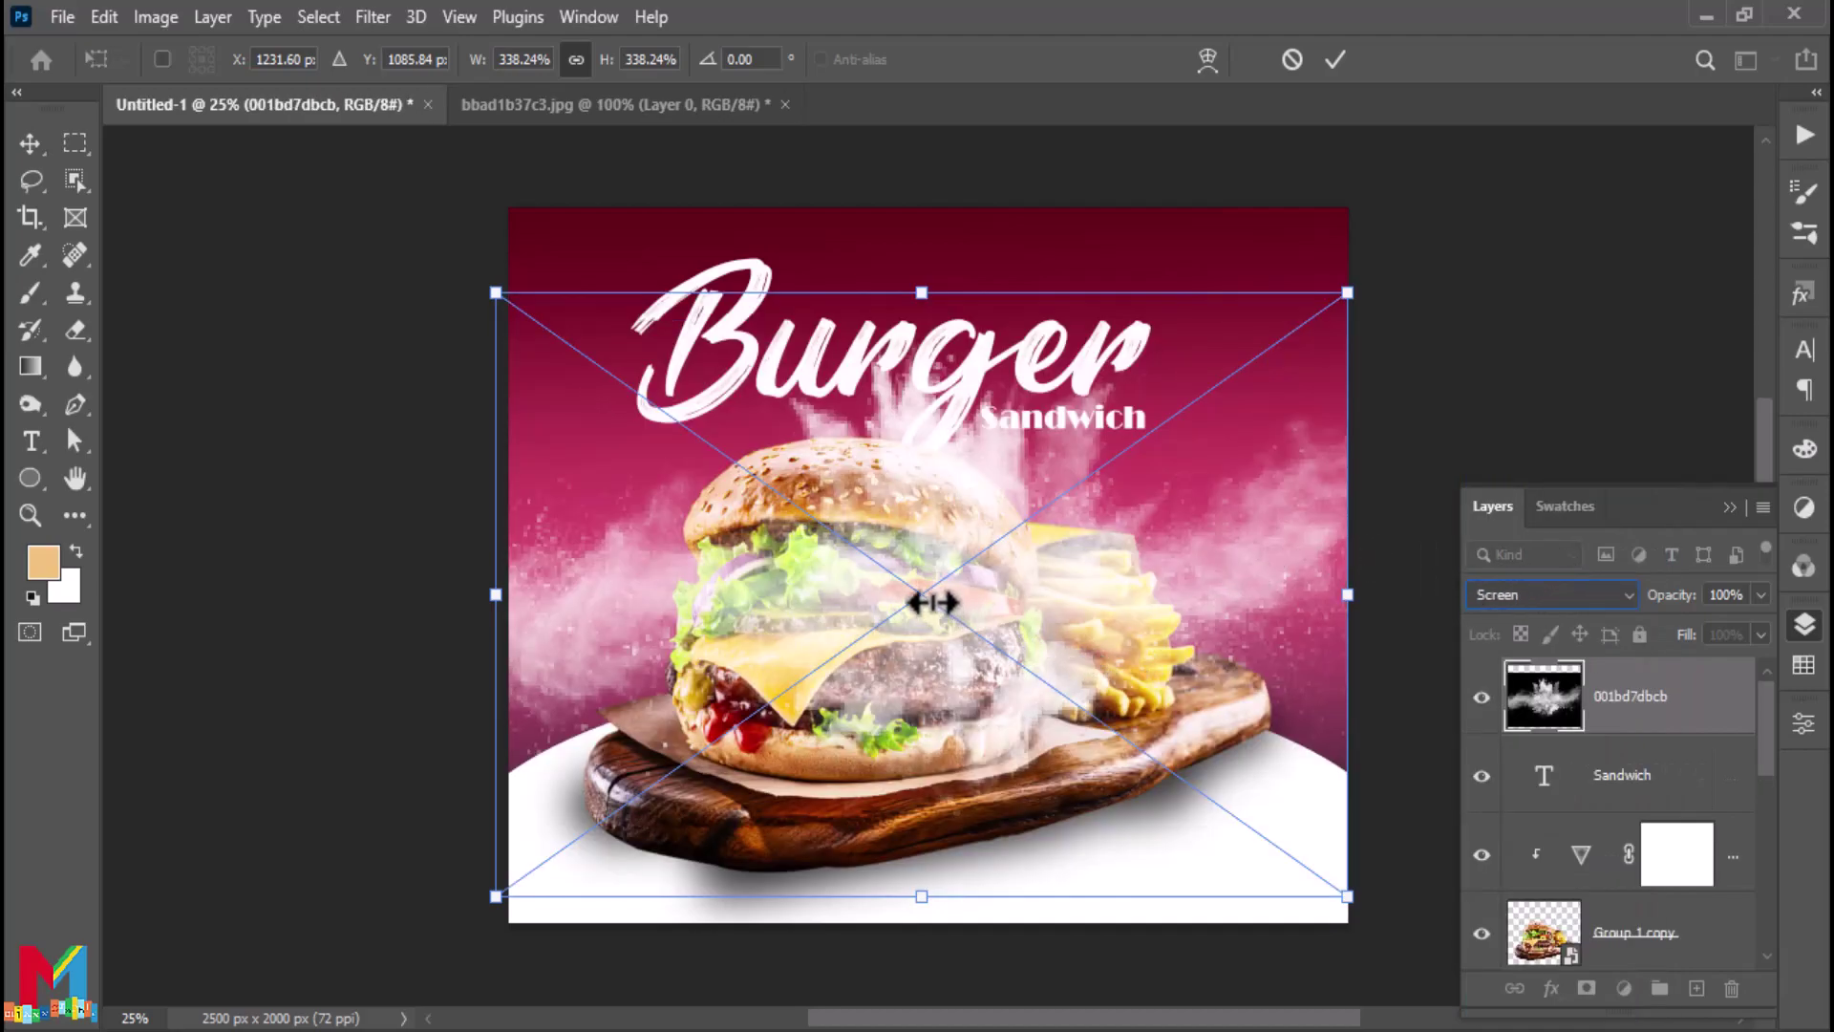
Shift the smoke down slightly and move its layer beneath the burger layers
drag(932, 602, 934, 627)
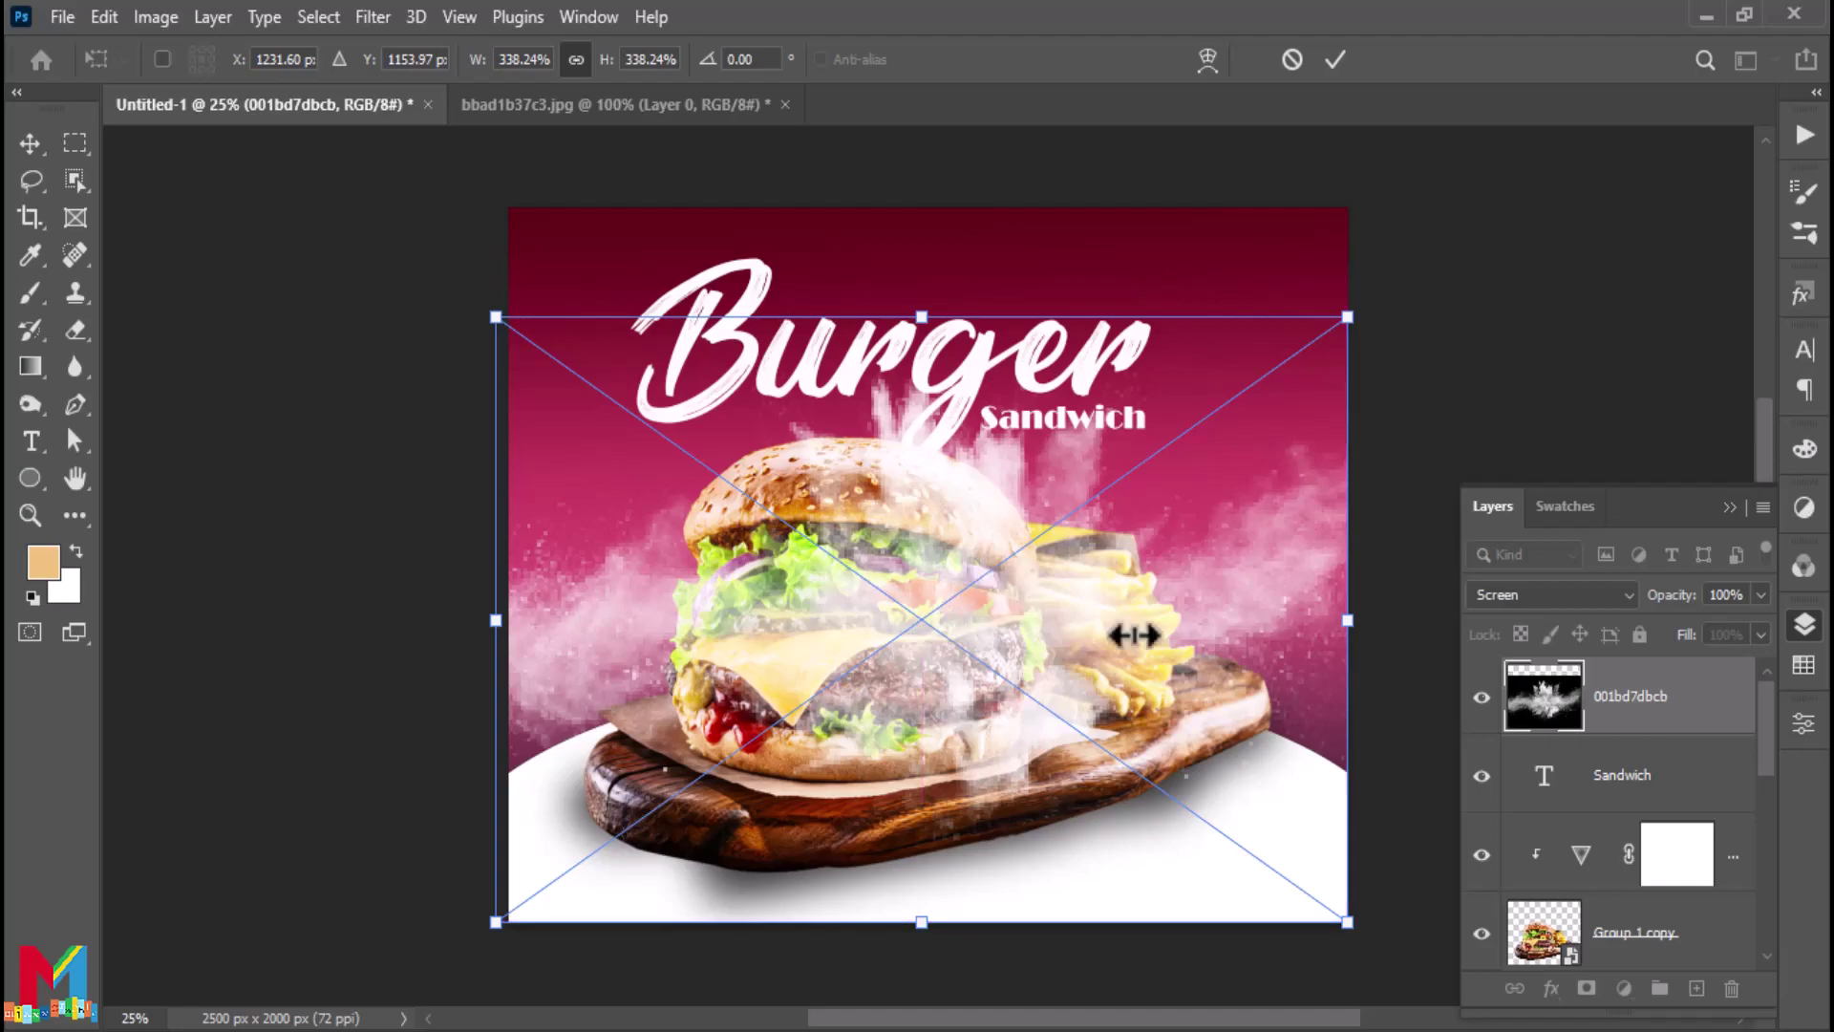
scroll(1671, 688, down, 3)
scroll(1670, 688, up, 3)
drag(1671, 696, 1624, 926)
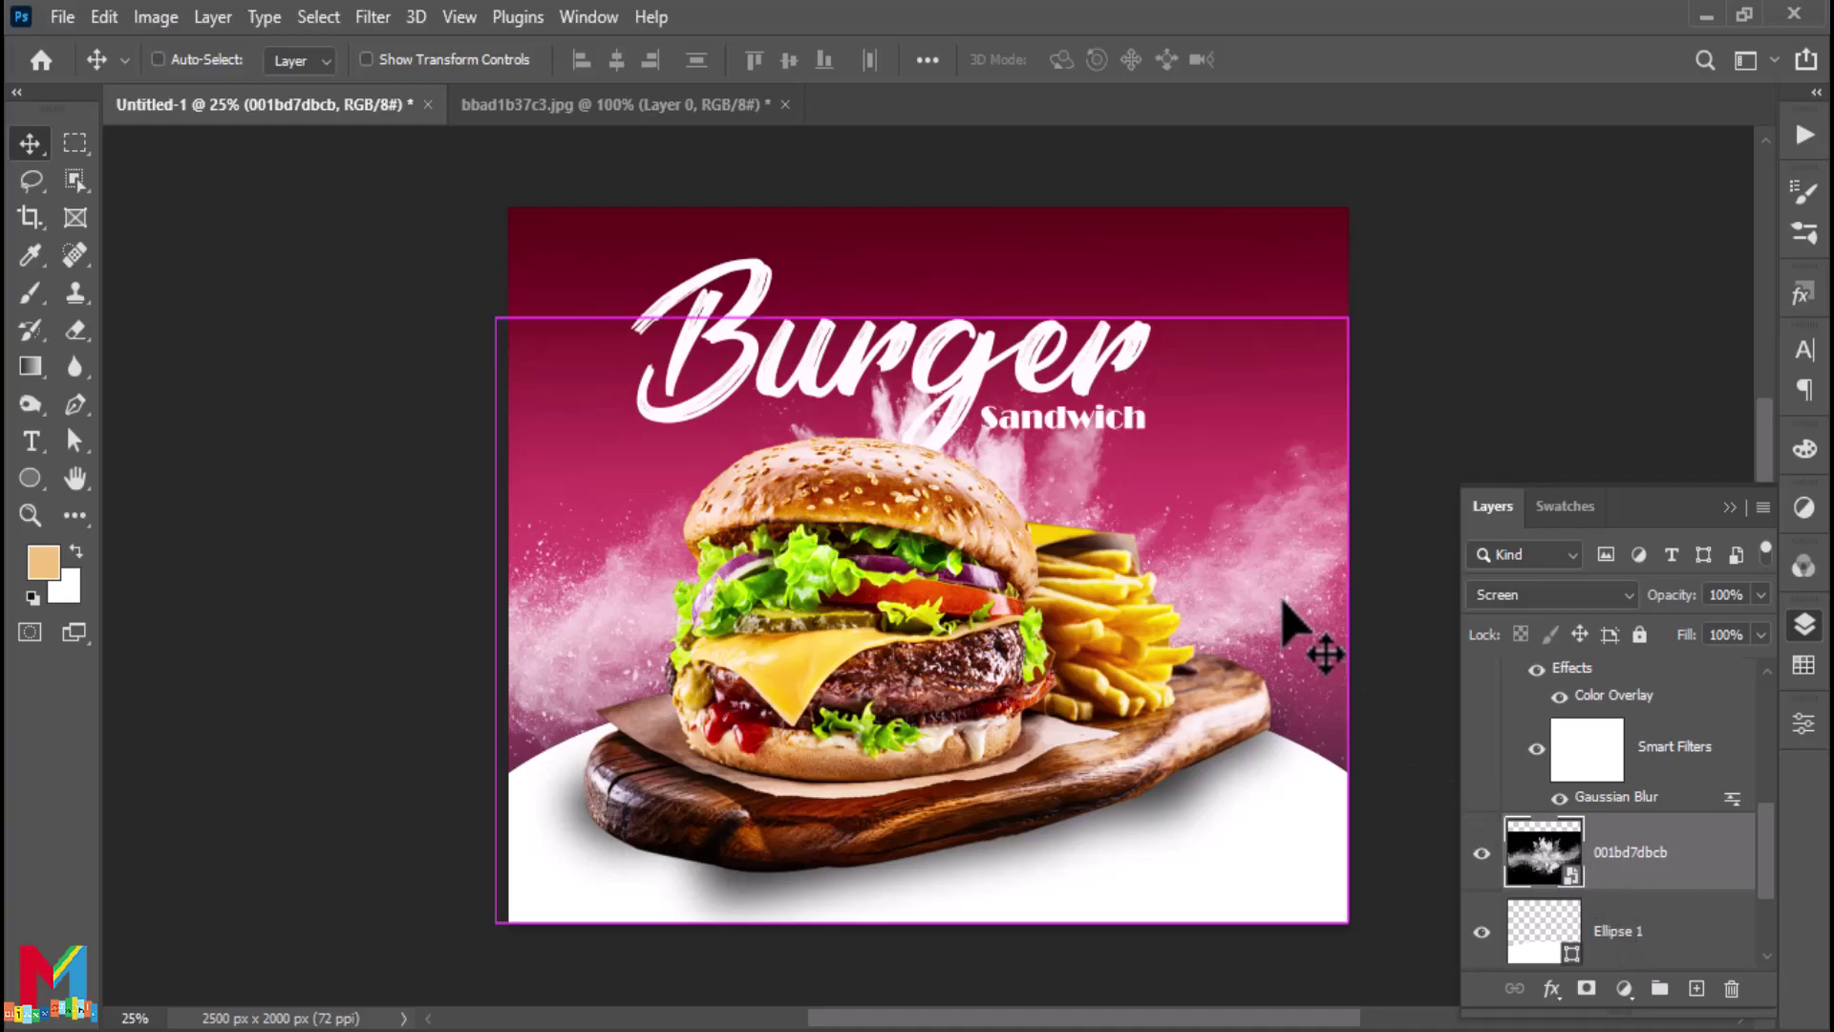
Tilt, enlarge and widen the smoke layer with Free Transform, then reposition it on the poster
key(ctrl+t)
drag(1370, 940, 1331, 950)
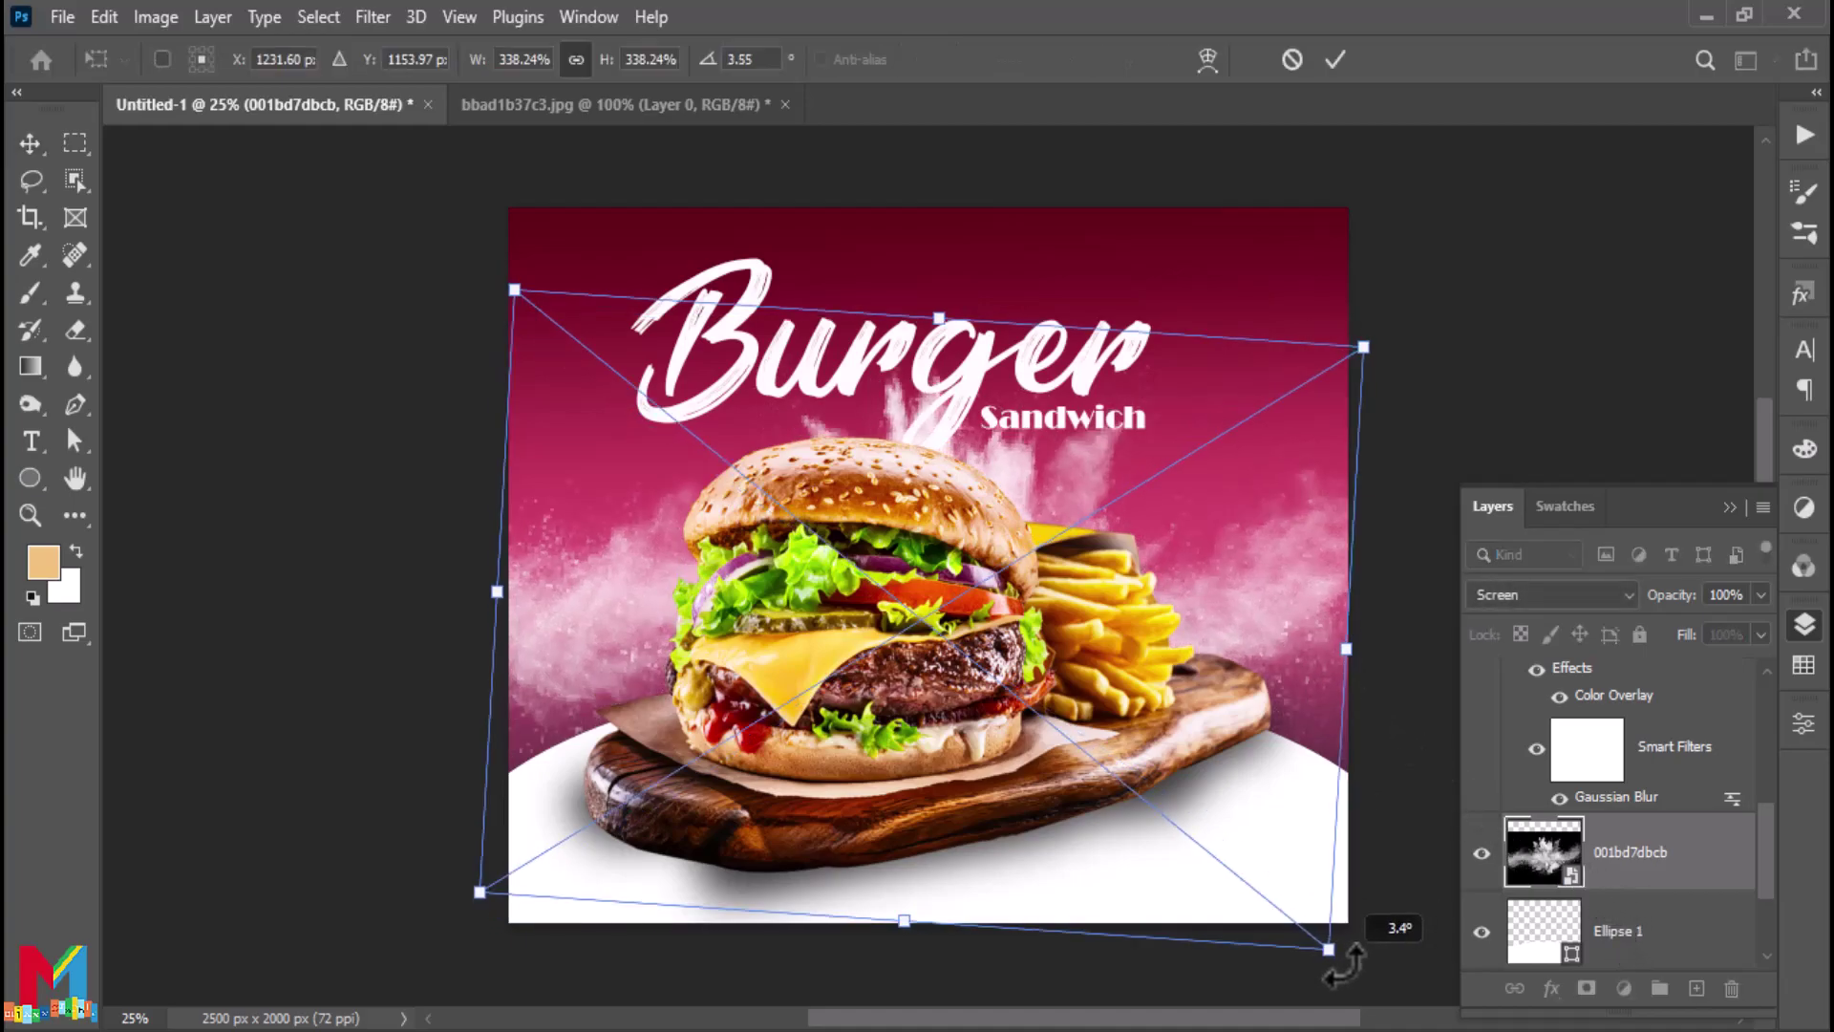
drag(941, 636, 940, 640)
drag(955, 668, 1003, 616)
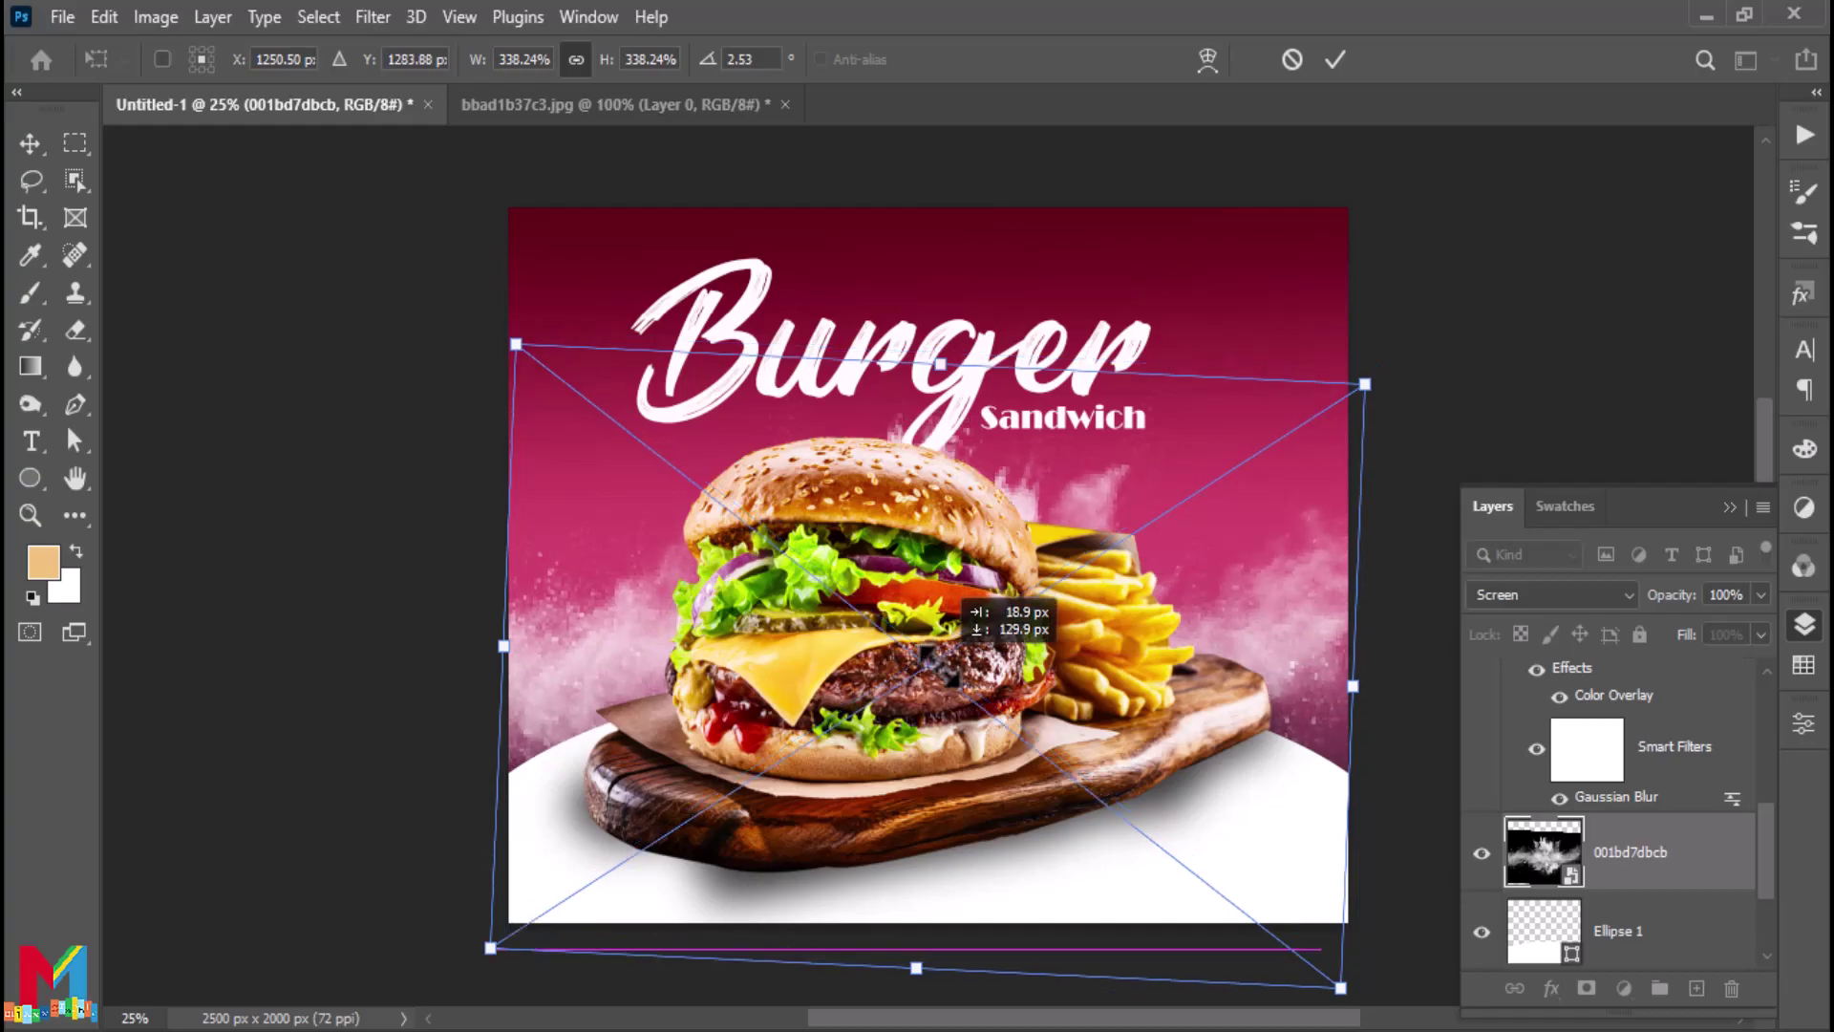
drag(1372, 684, 1382, 690)
drag(504, 652, 475, 645)
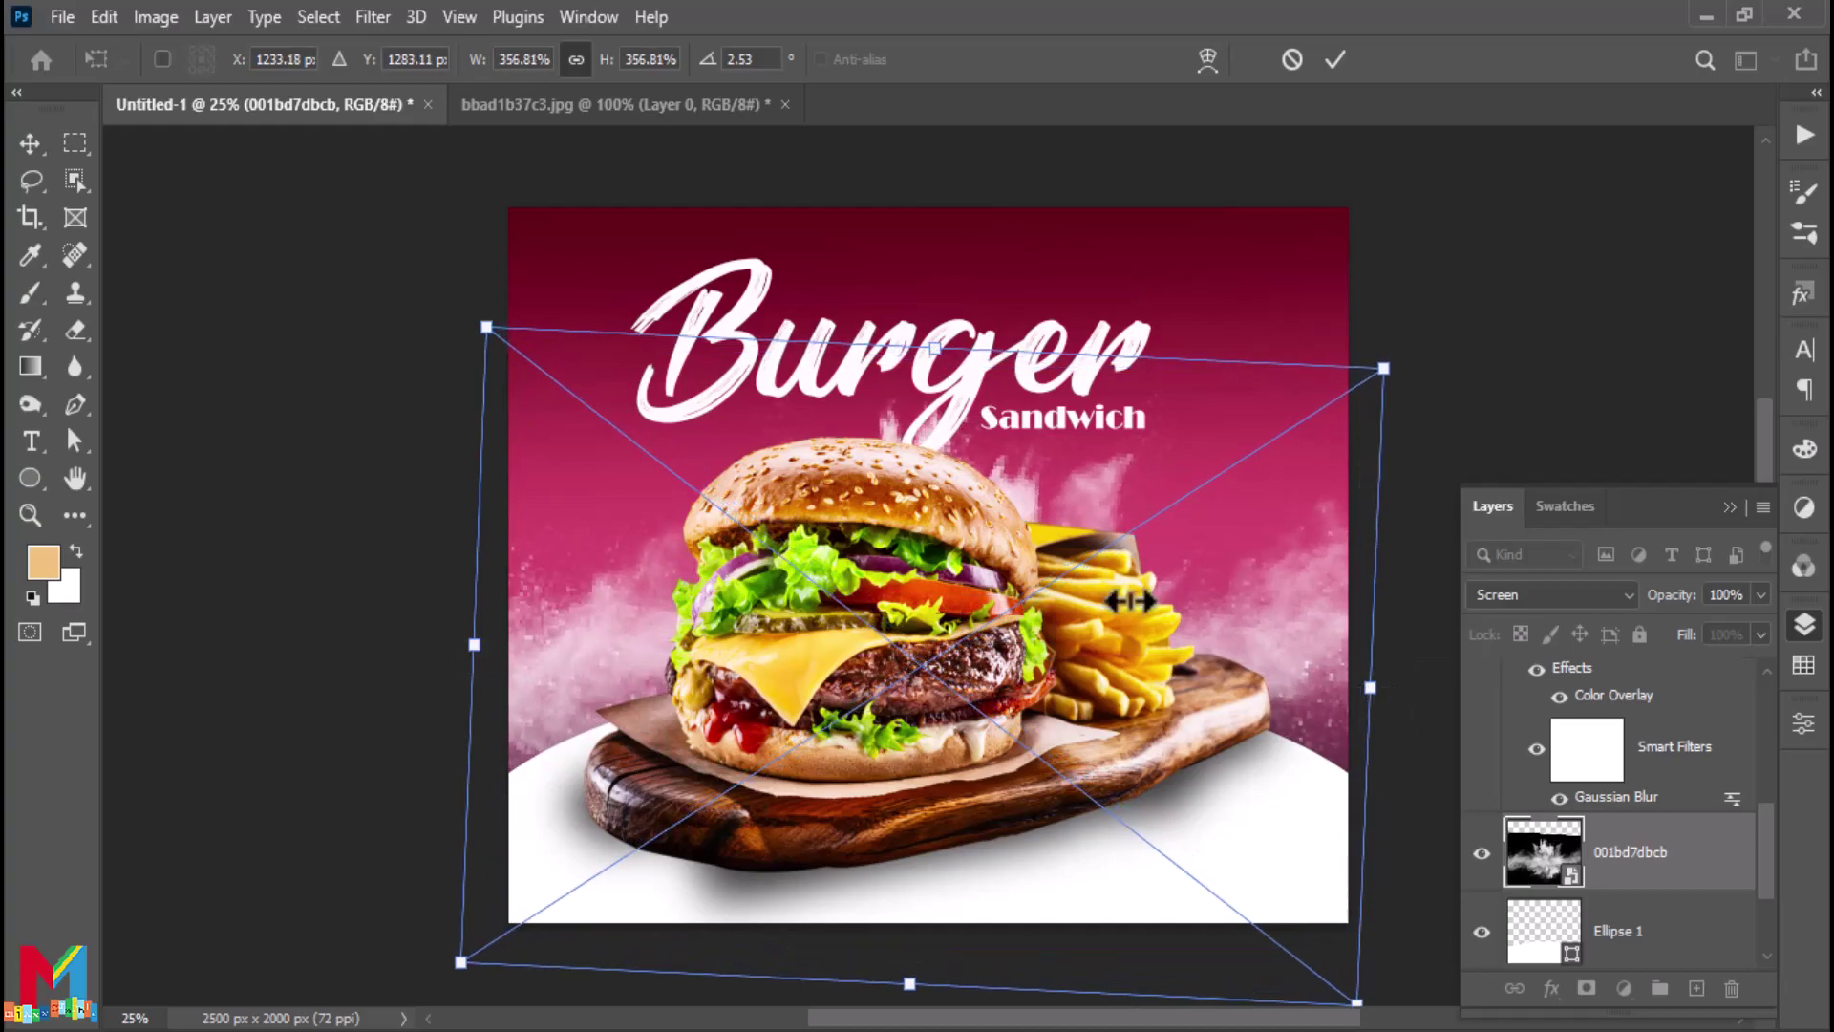
drag(1418, 344, 1416, 347)
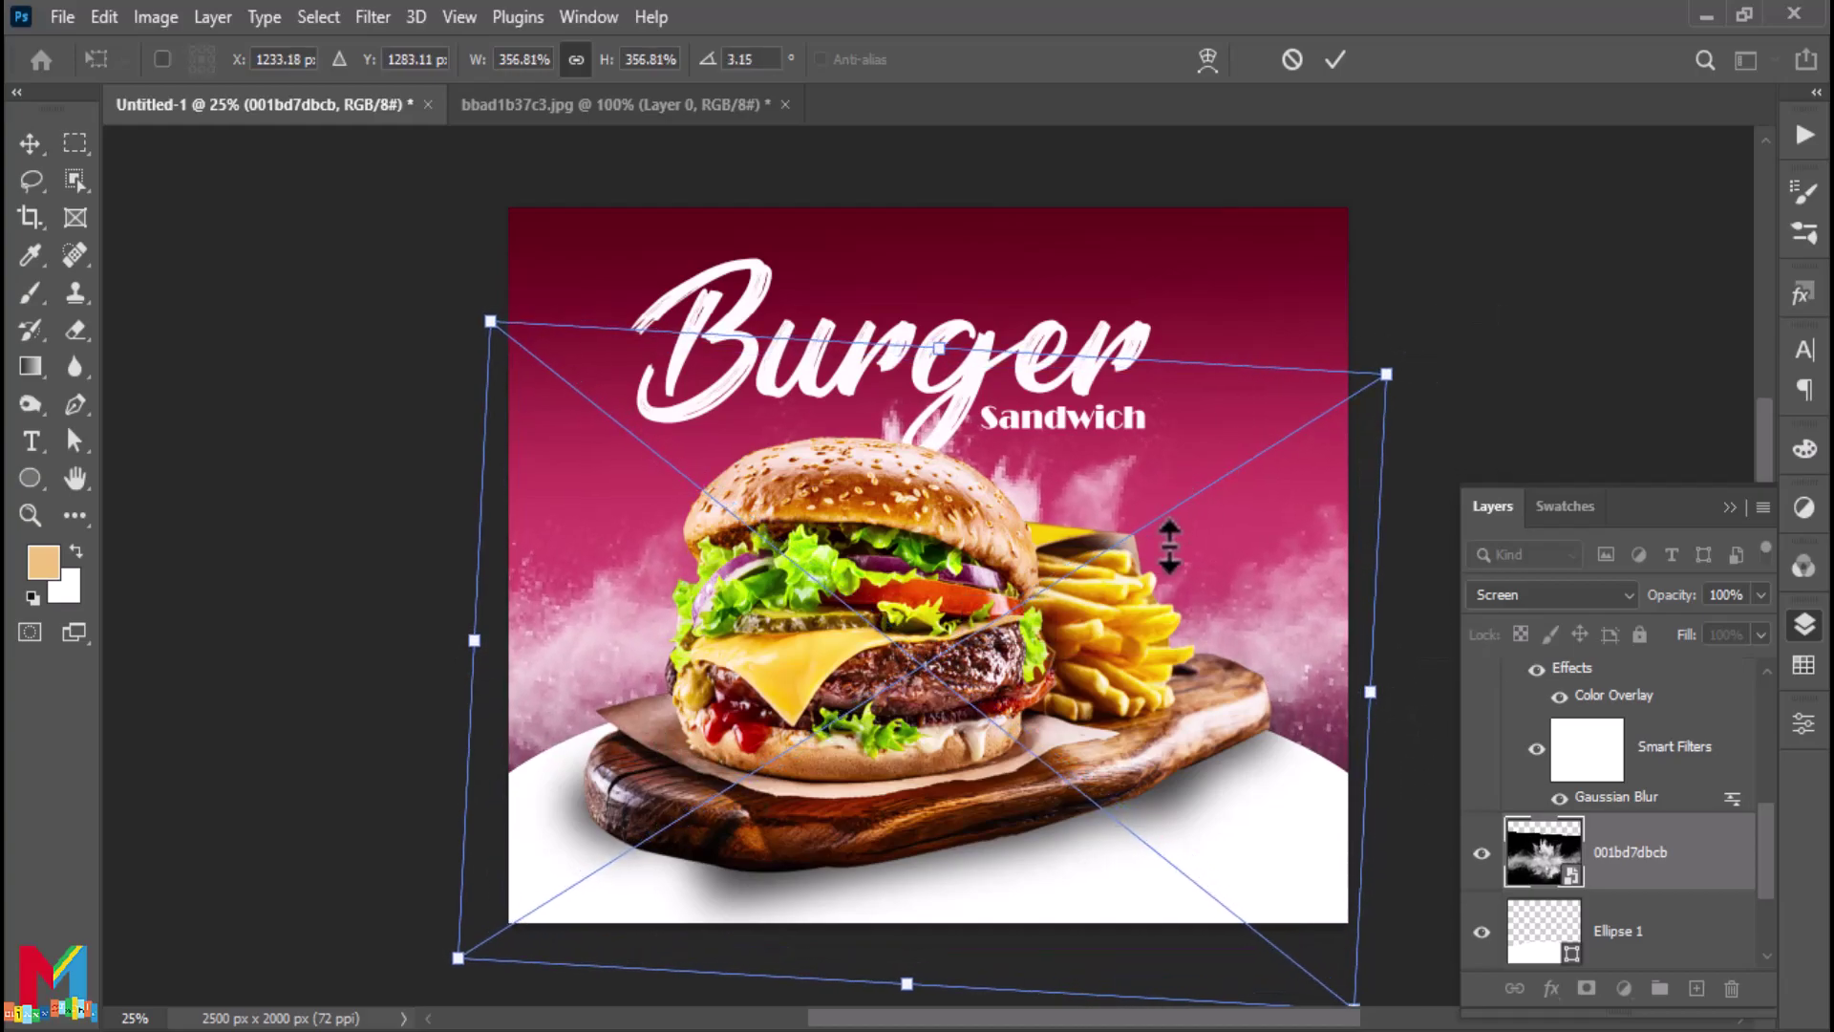
drag(1169, 535, 1169, 551)
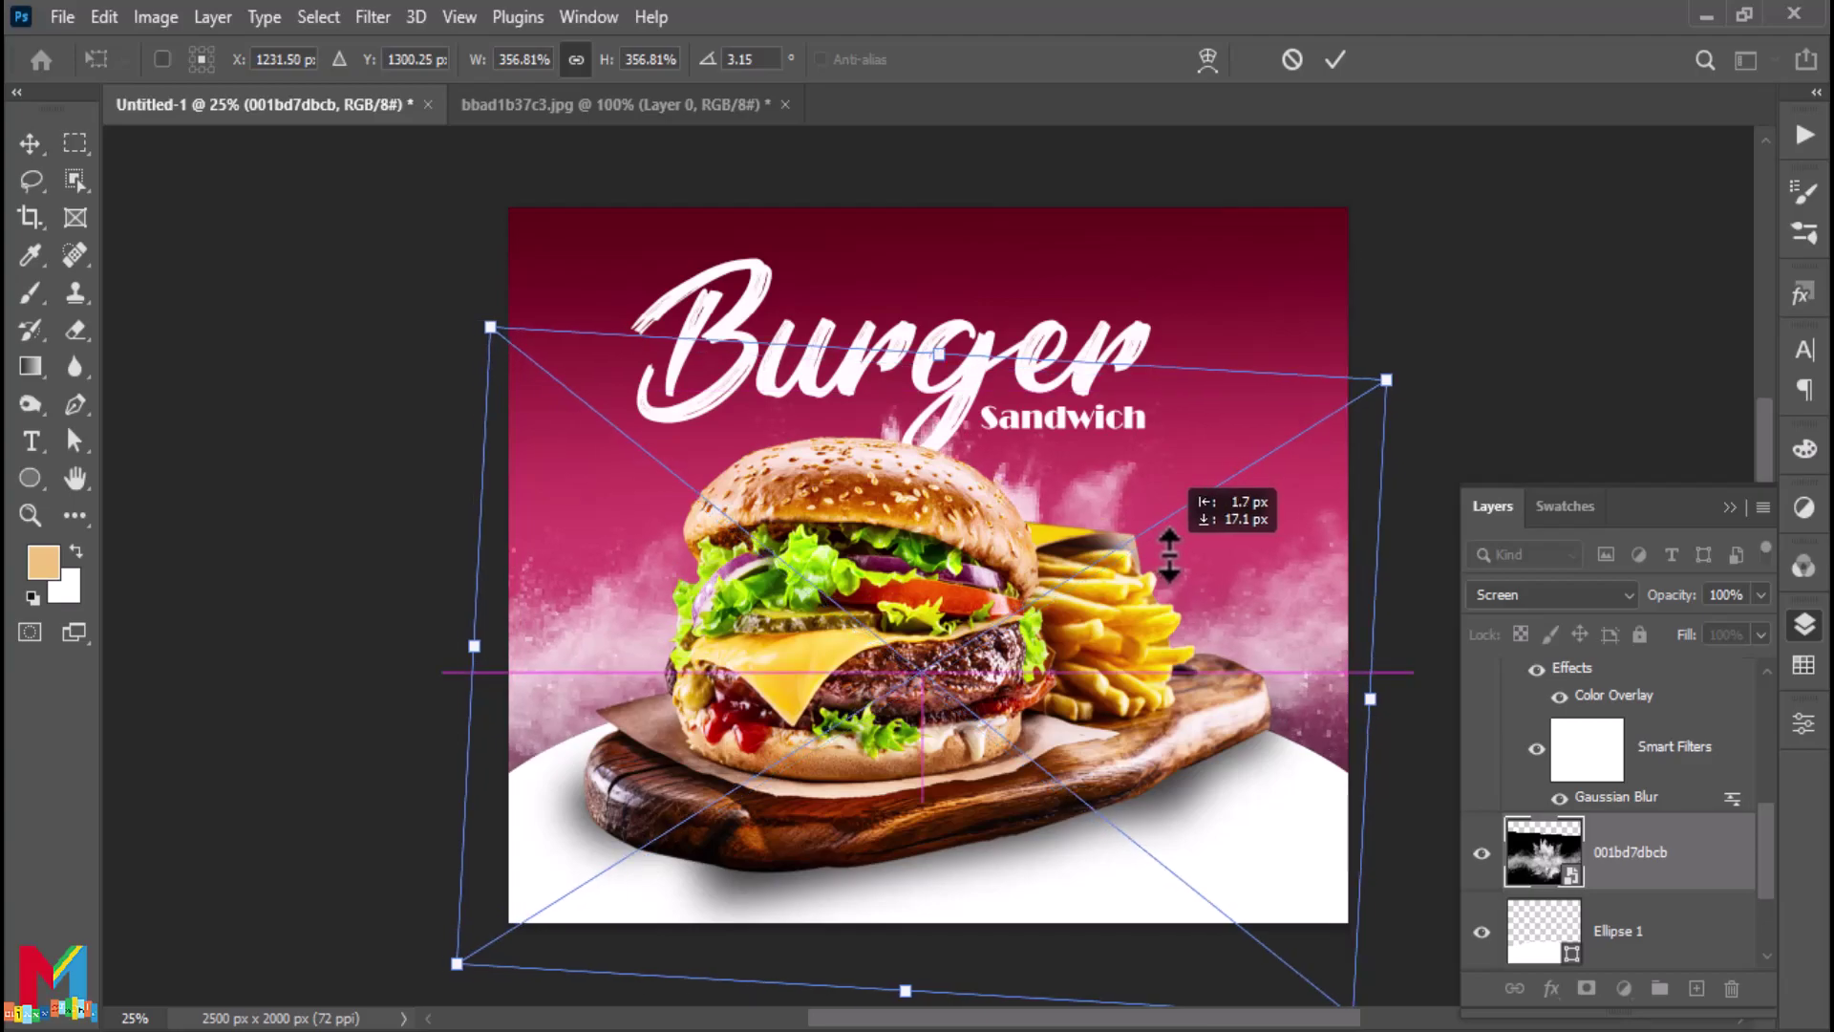
drag(1419, 375, 1426, 379)
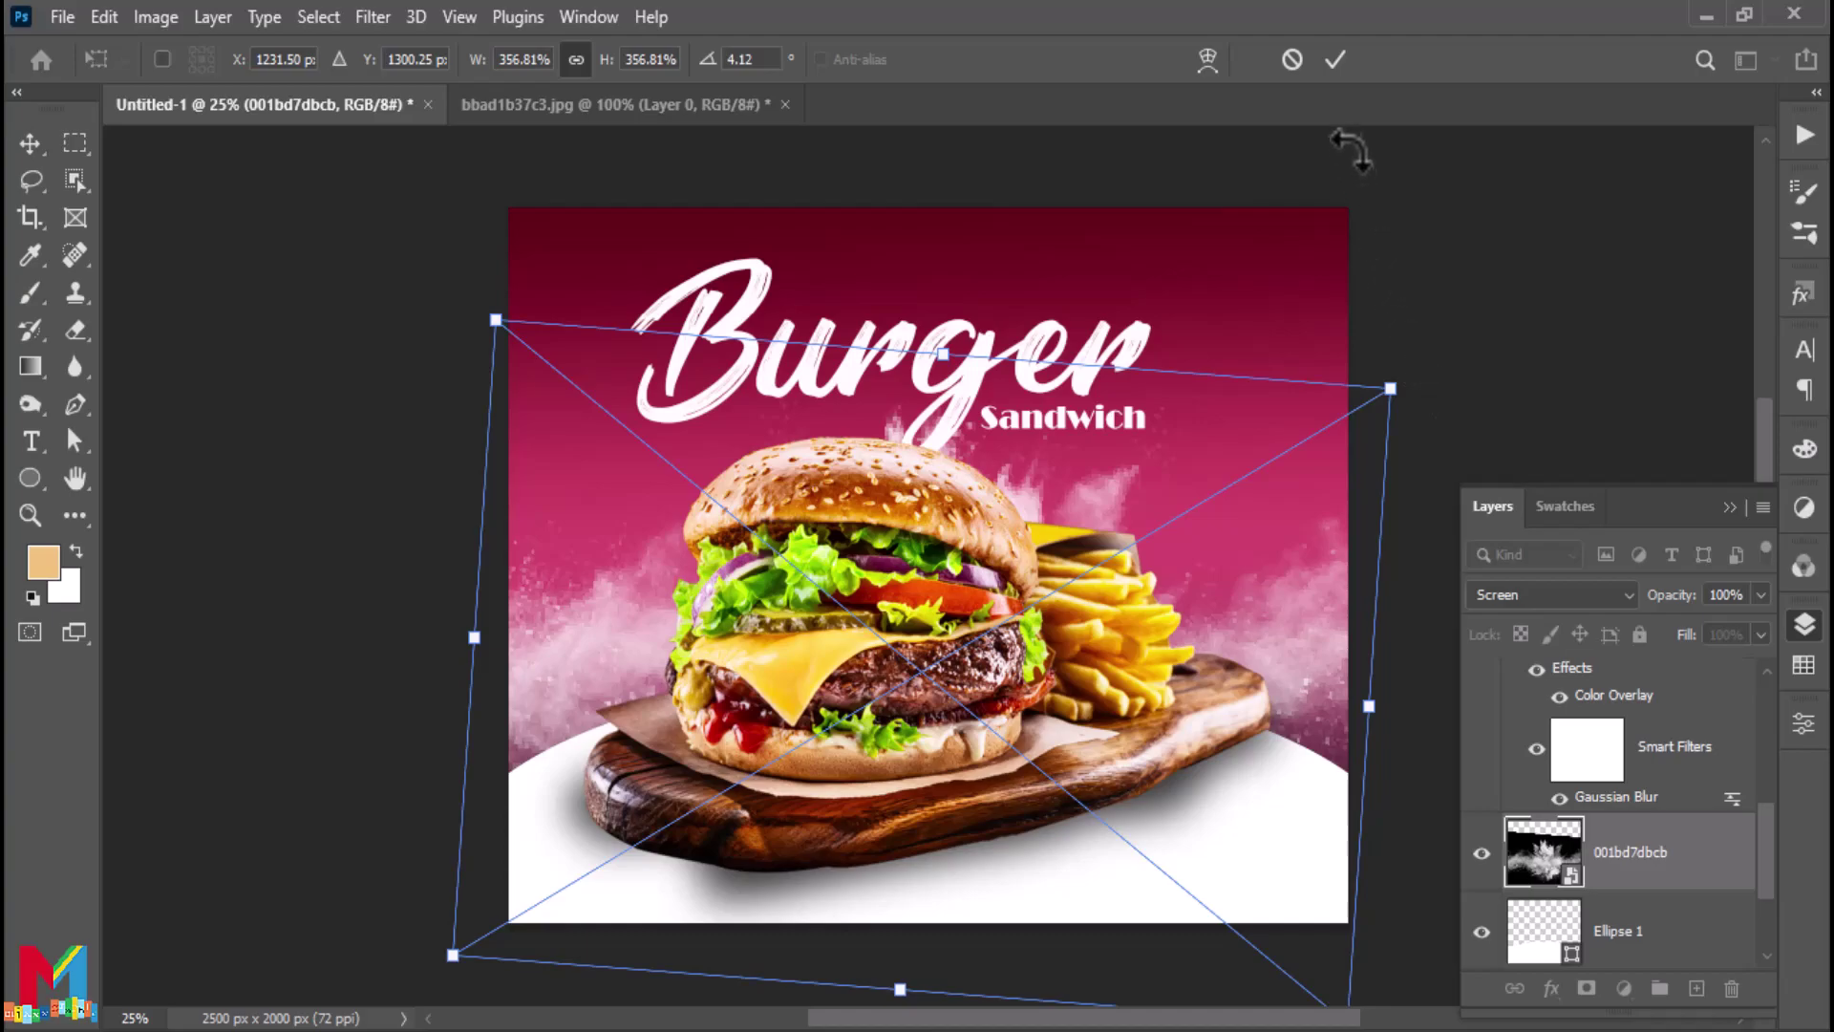
key(Return)
drag(1304, 691, 1313, 579)
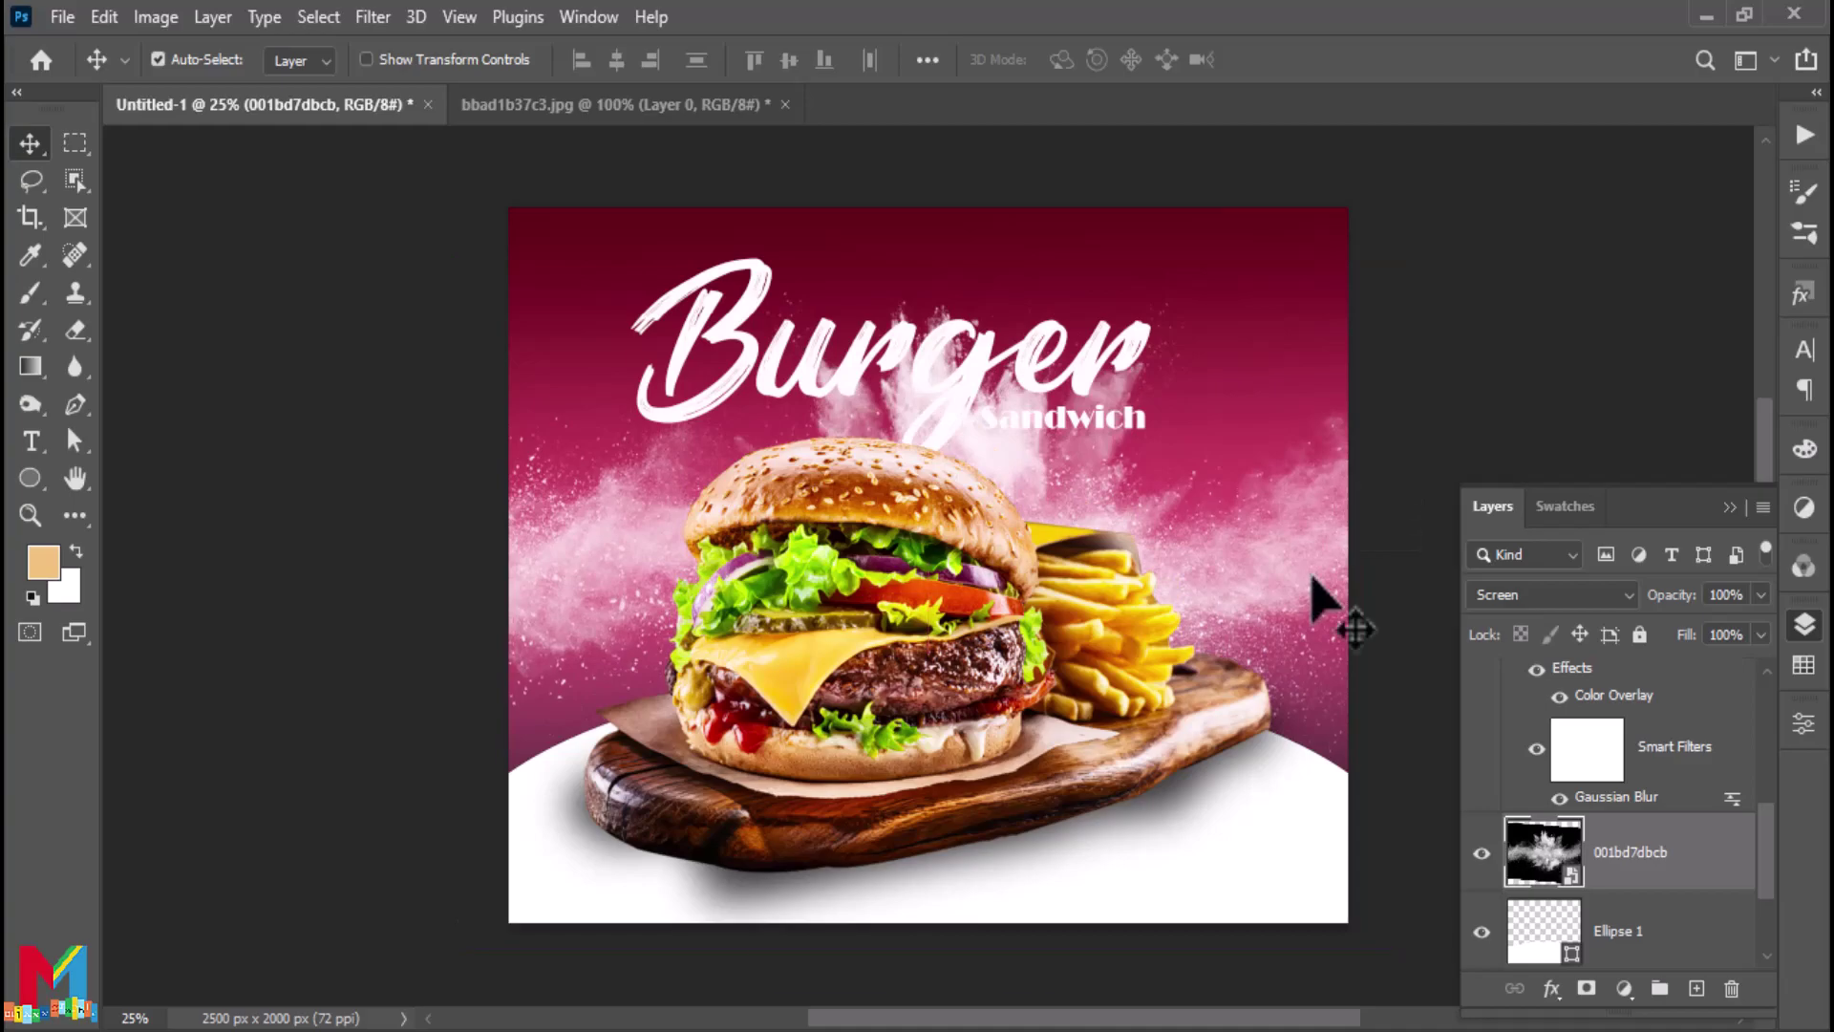
Rotate the smoke nearly upside down to about -178° and lower it
key(ctrl+t)
mouse_move(1404, 344)
mouse_down()
mouse_move(286, 697)
mouse_move(659, 883)
mouse_up()
drag(1182, 623, 1185, 710)
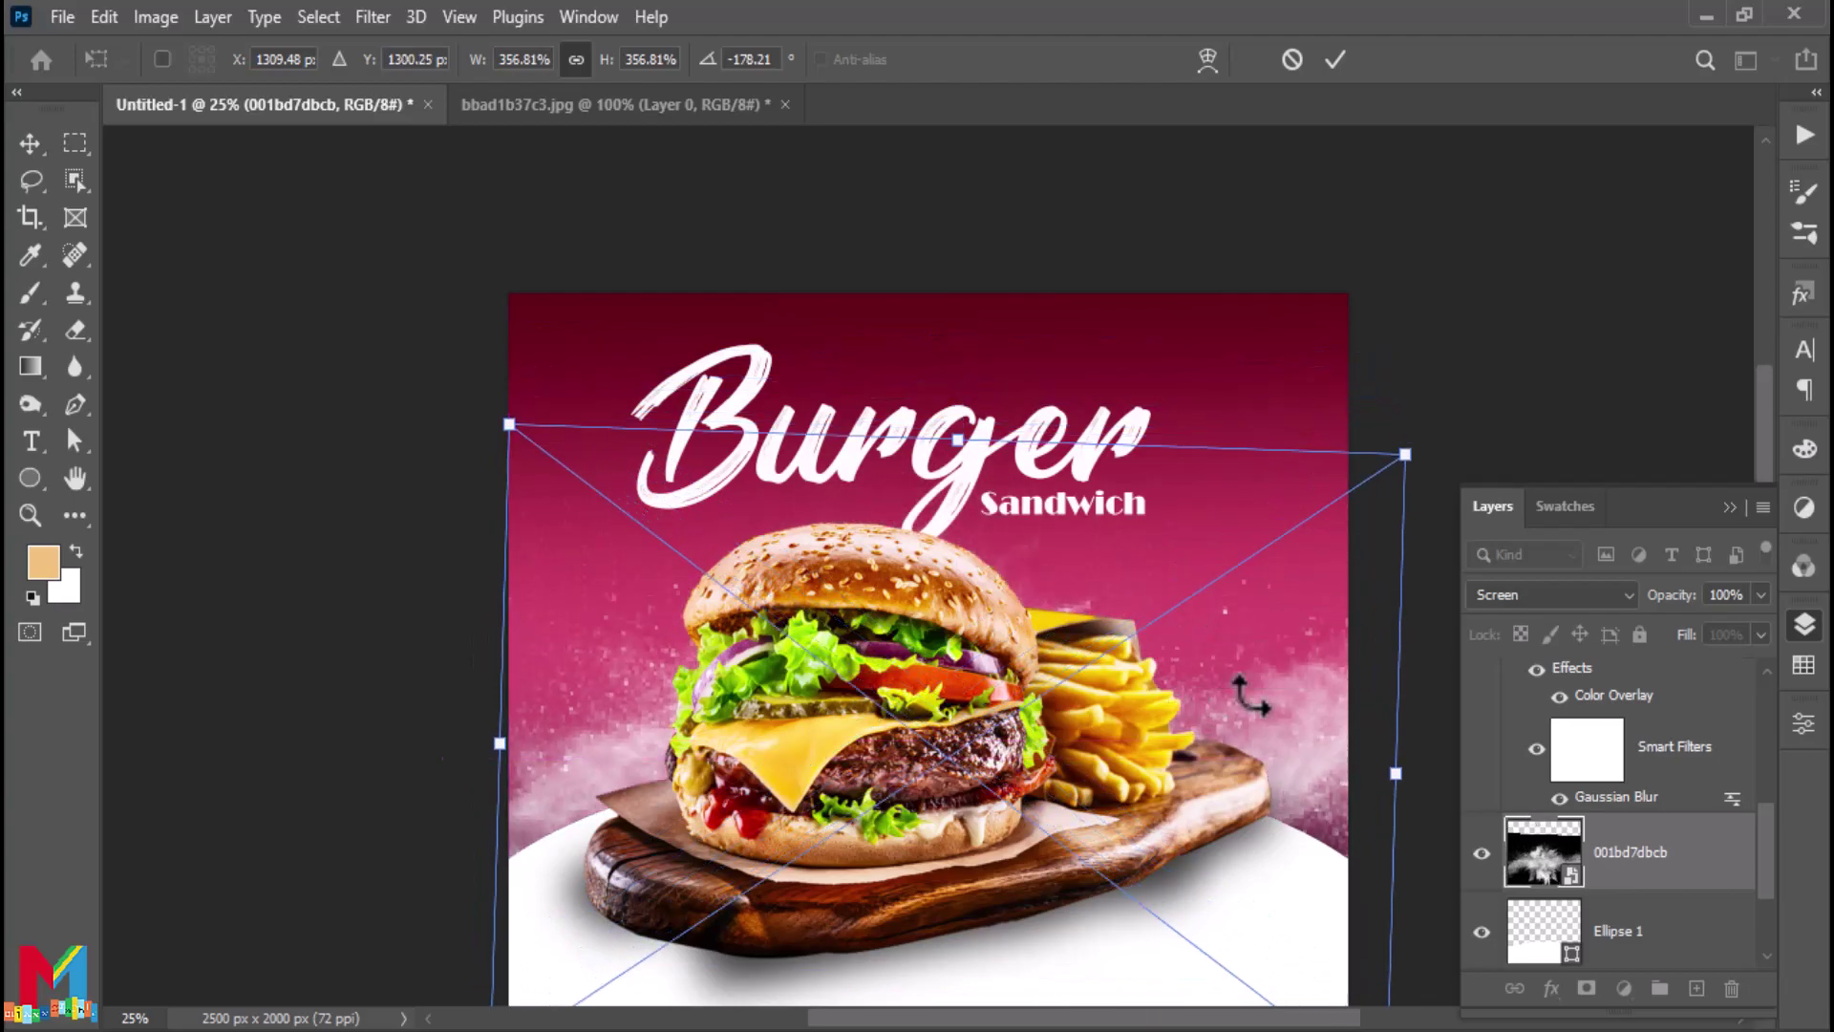
scroll(1288, 688, down, 2)
Warp the smoke's left and top edges outward so the wisps billow around the burger
right_click(1274, 619)
click(1337, 361)
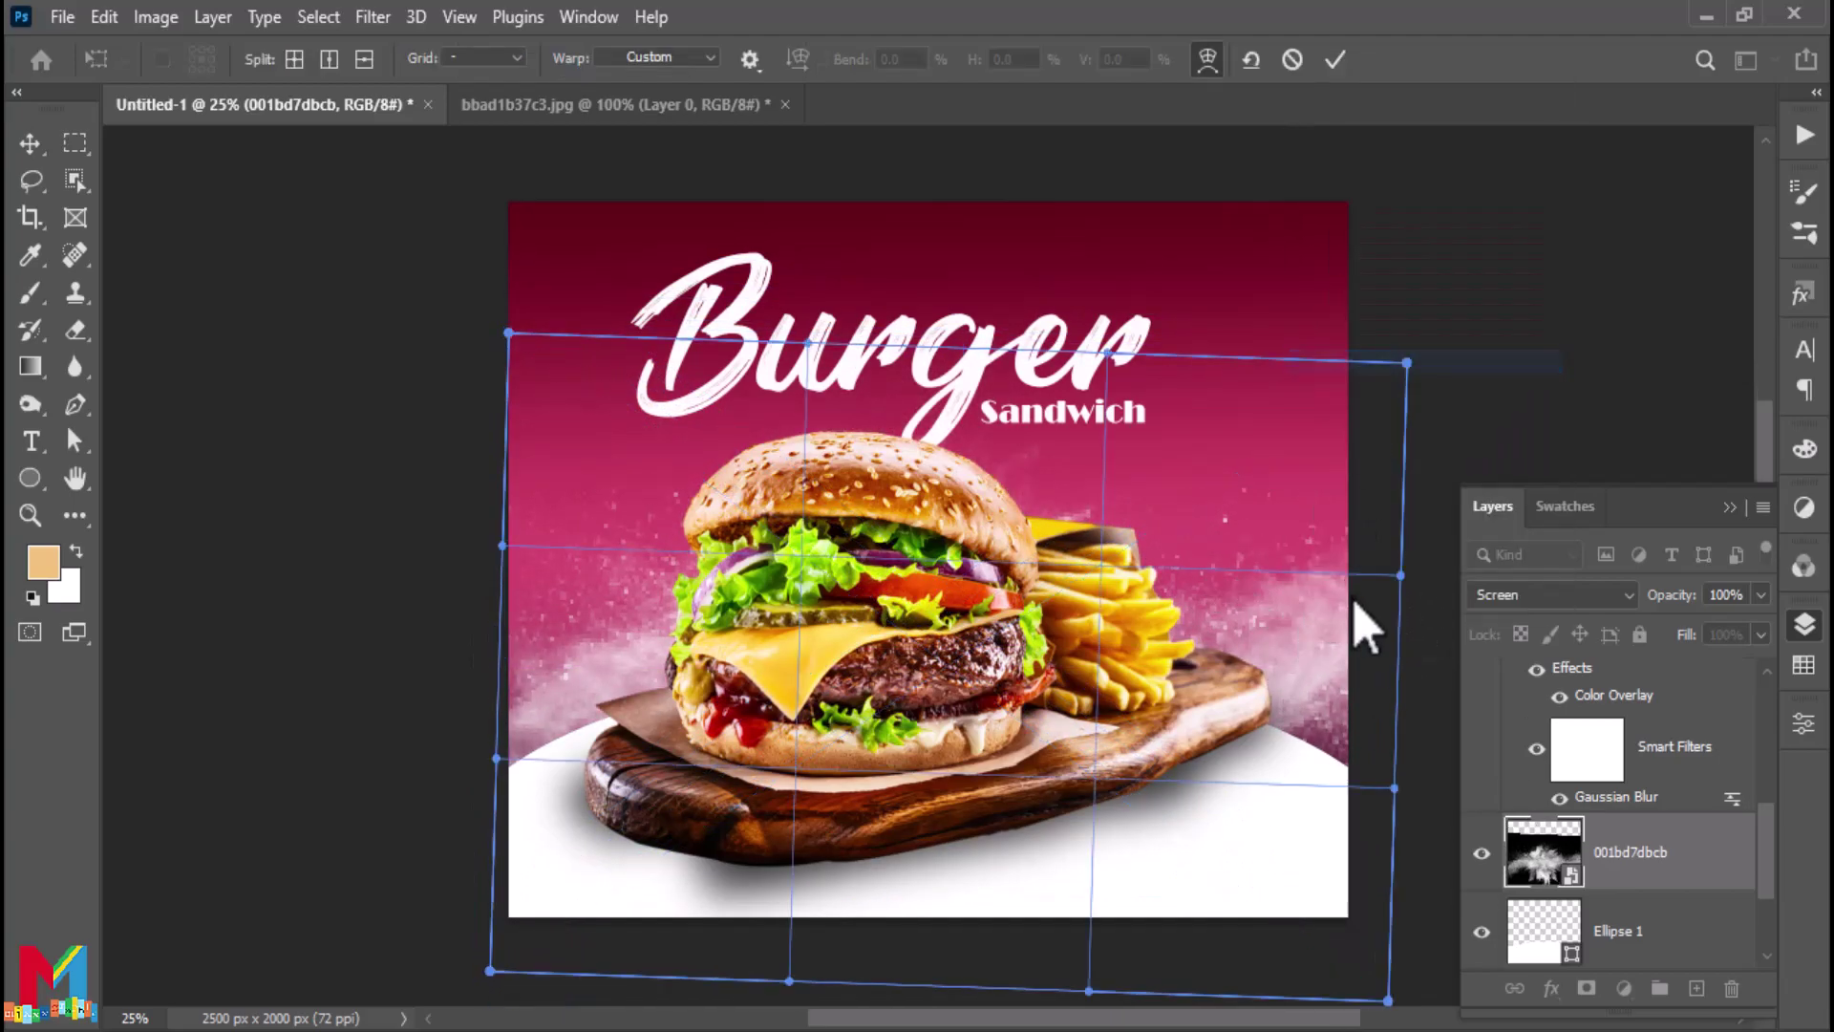
drag(543, 650, 468, 659)
drag(1355, 706, 1299, 635)
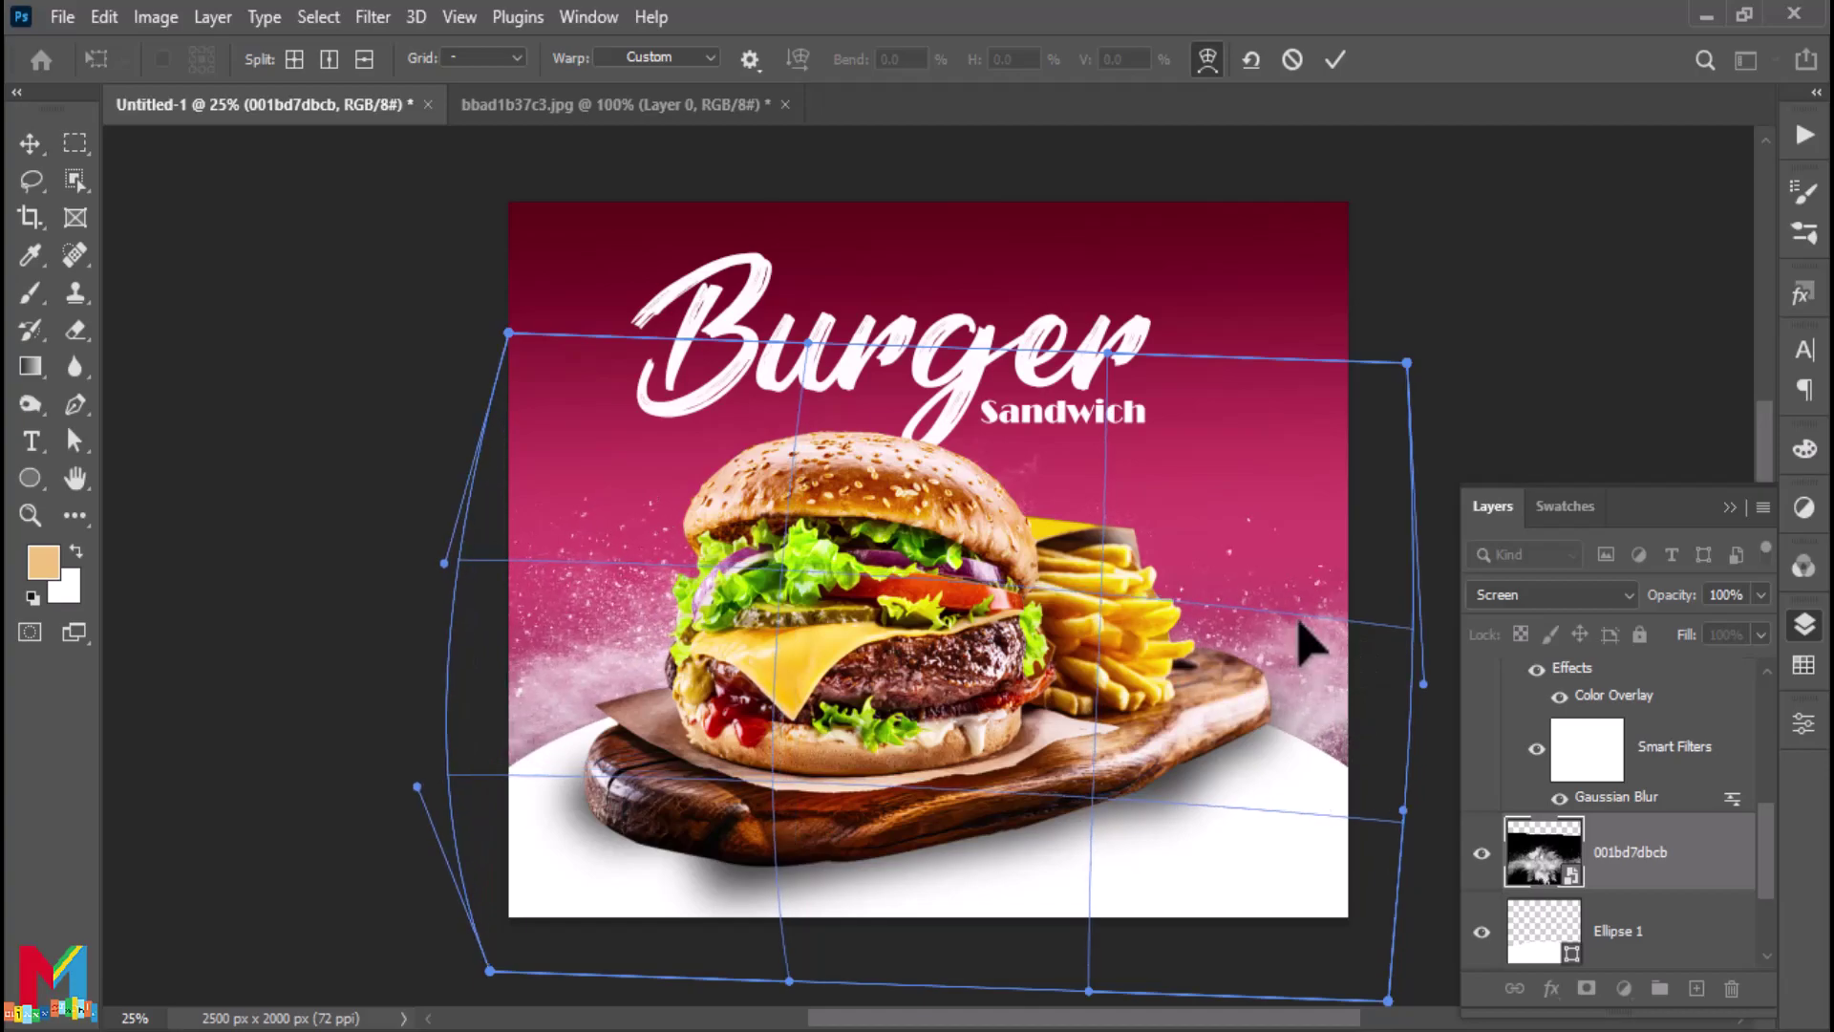
drag(675, 530, 659, 523)
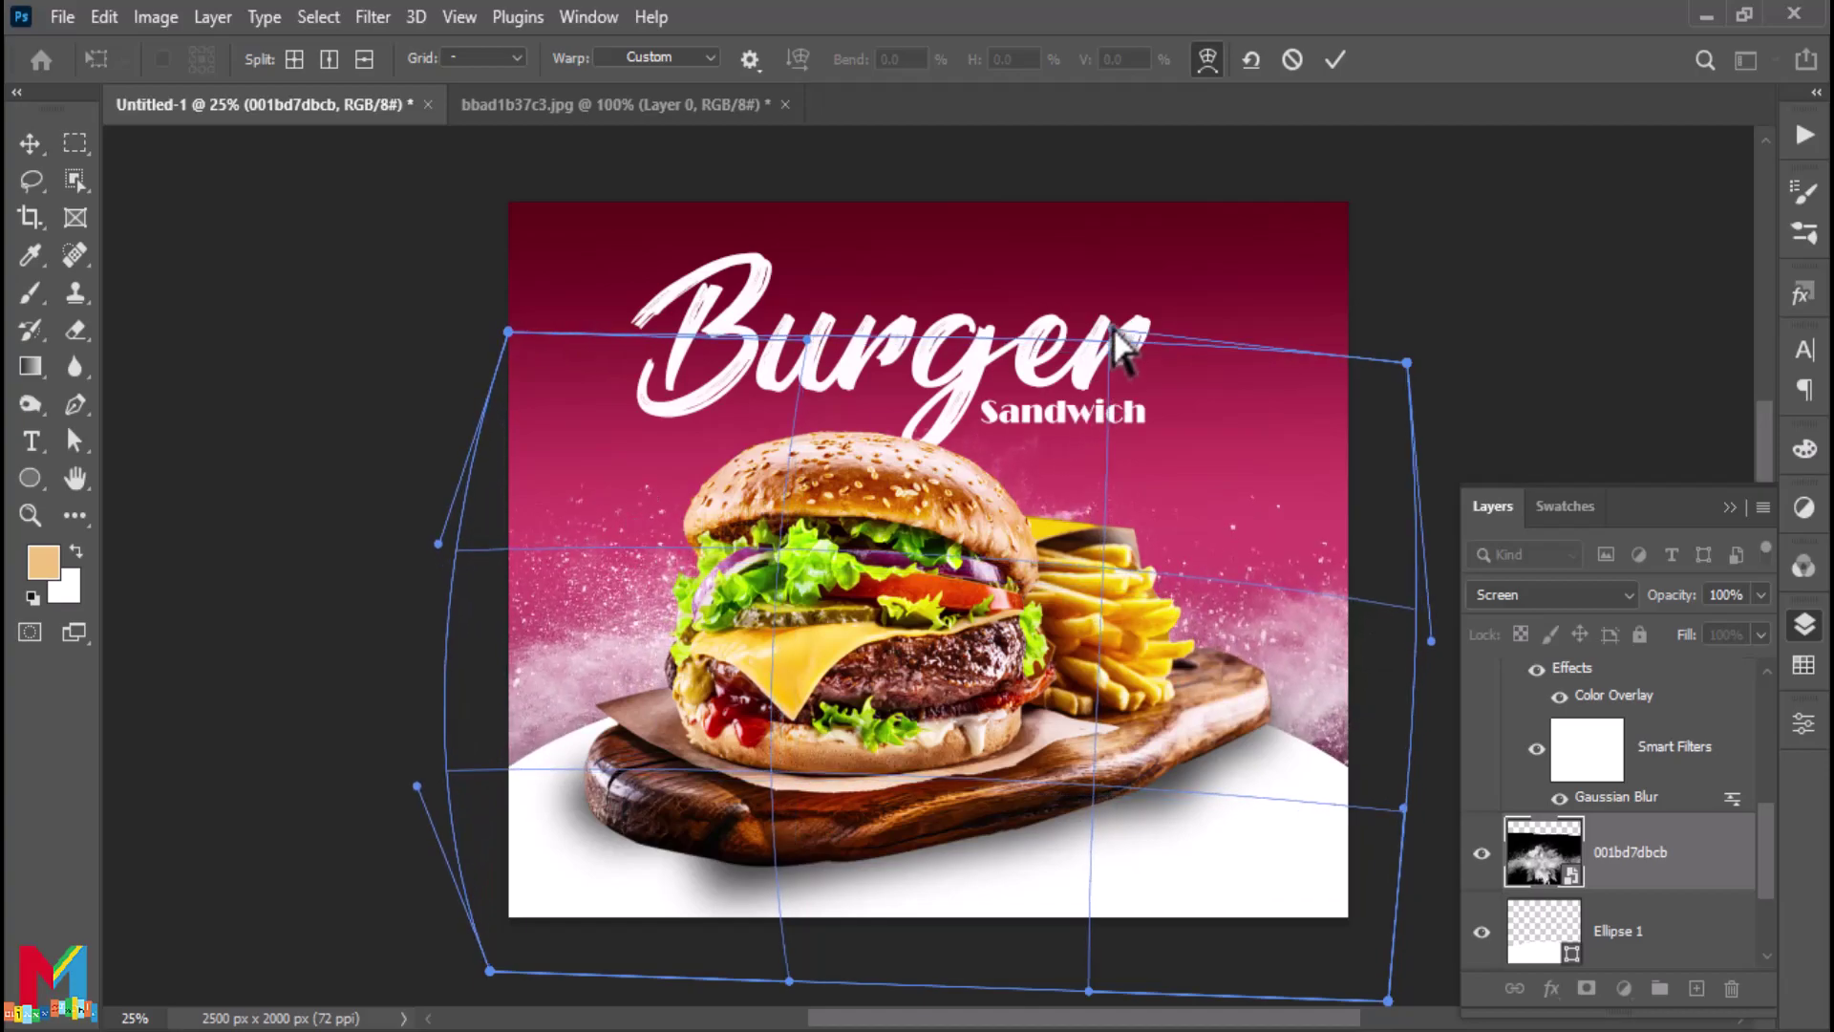
drag(1107, 354, 1152, 191)
drag(761, 232, 719, 195)
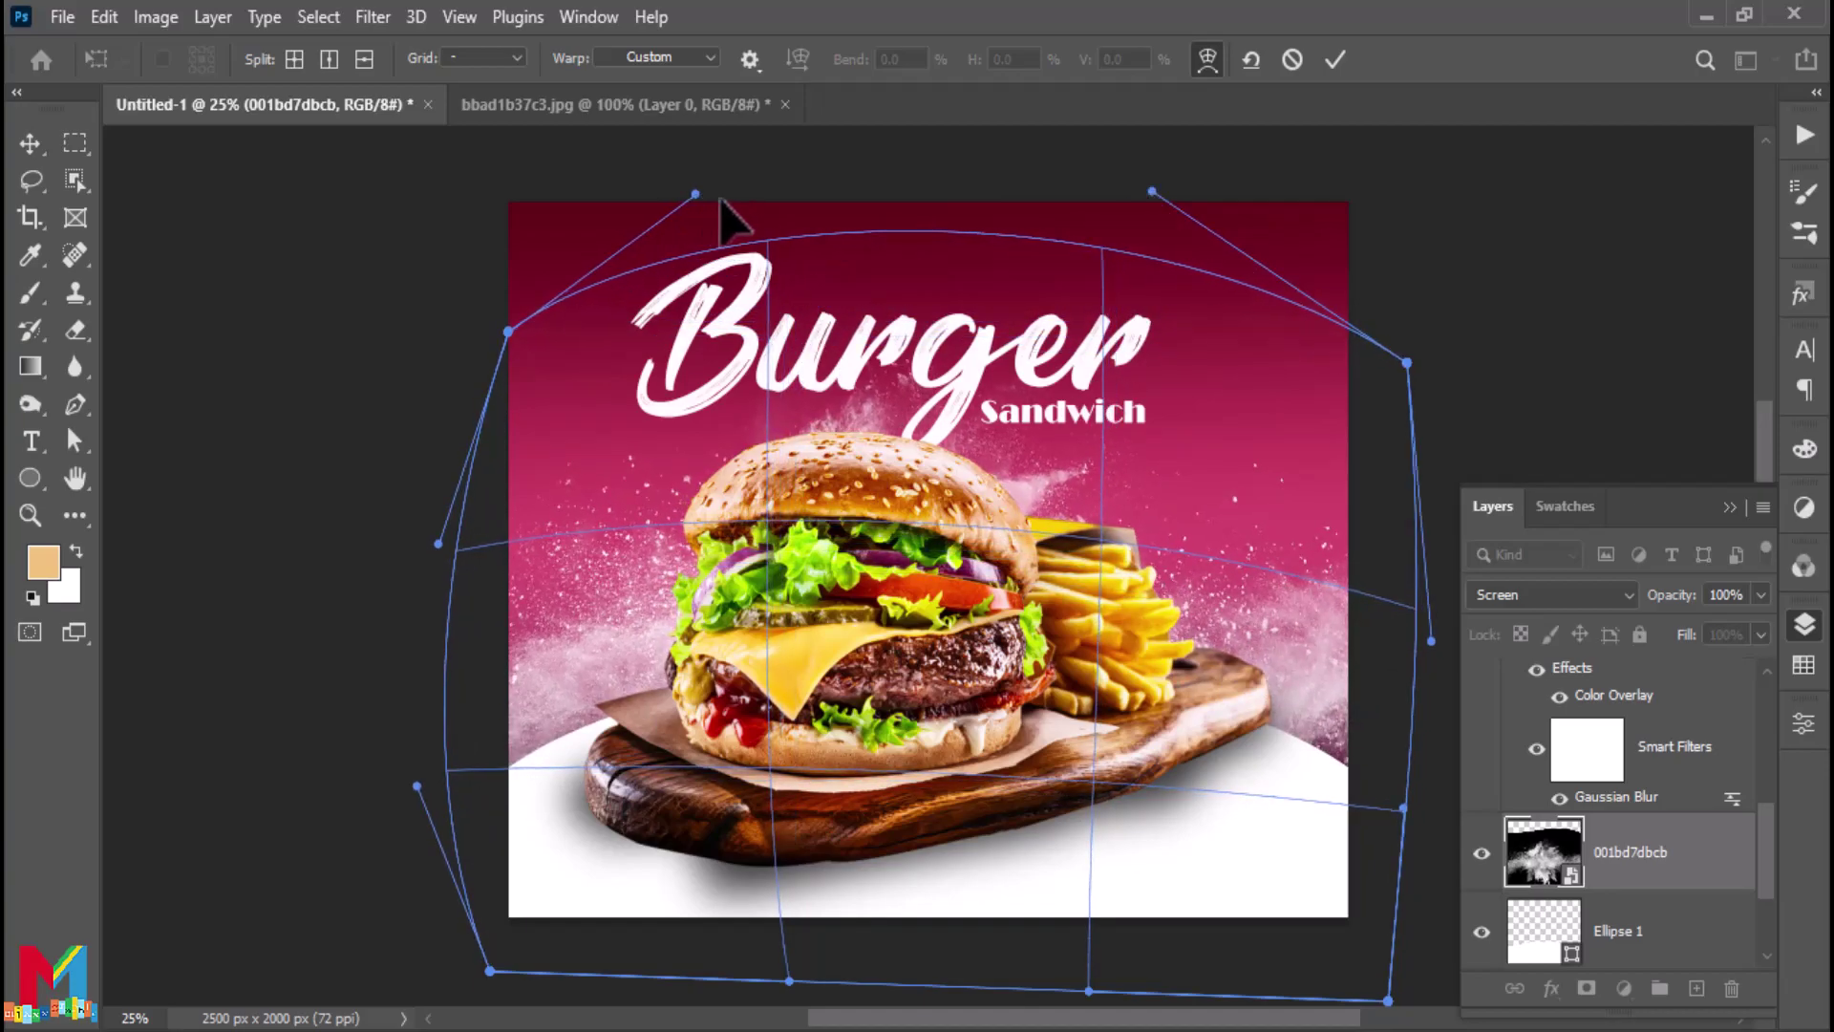
click(1335, 60)
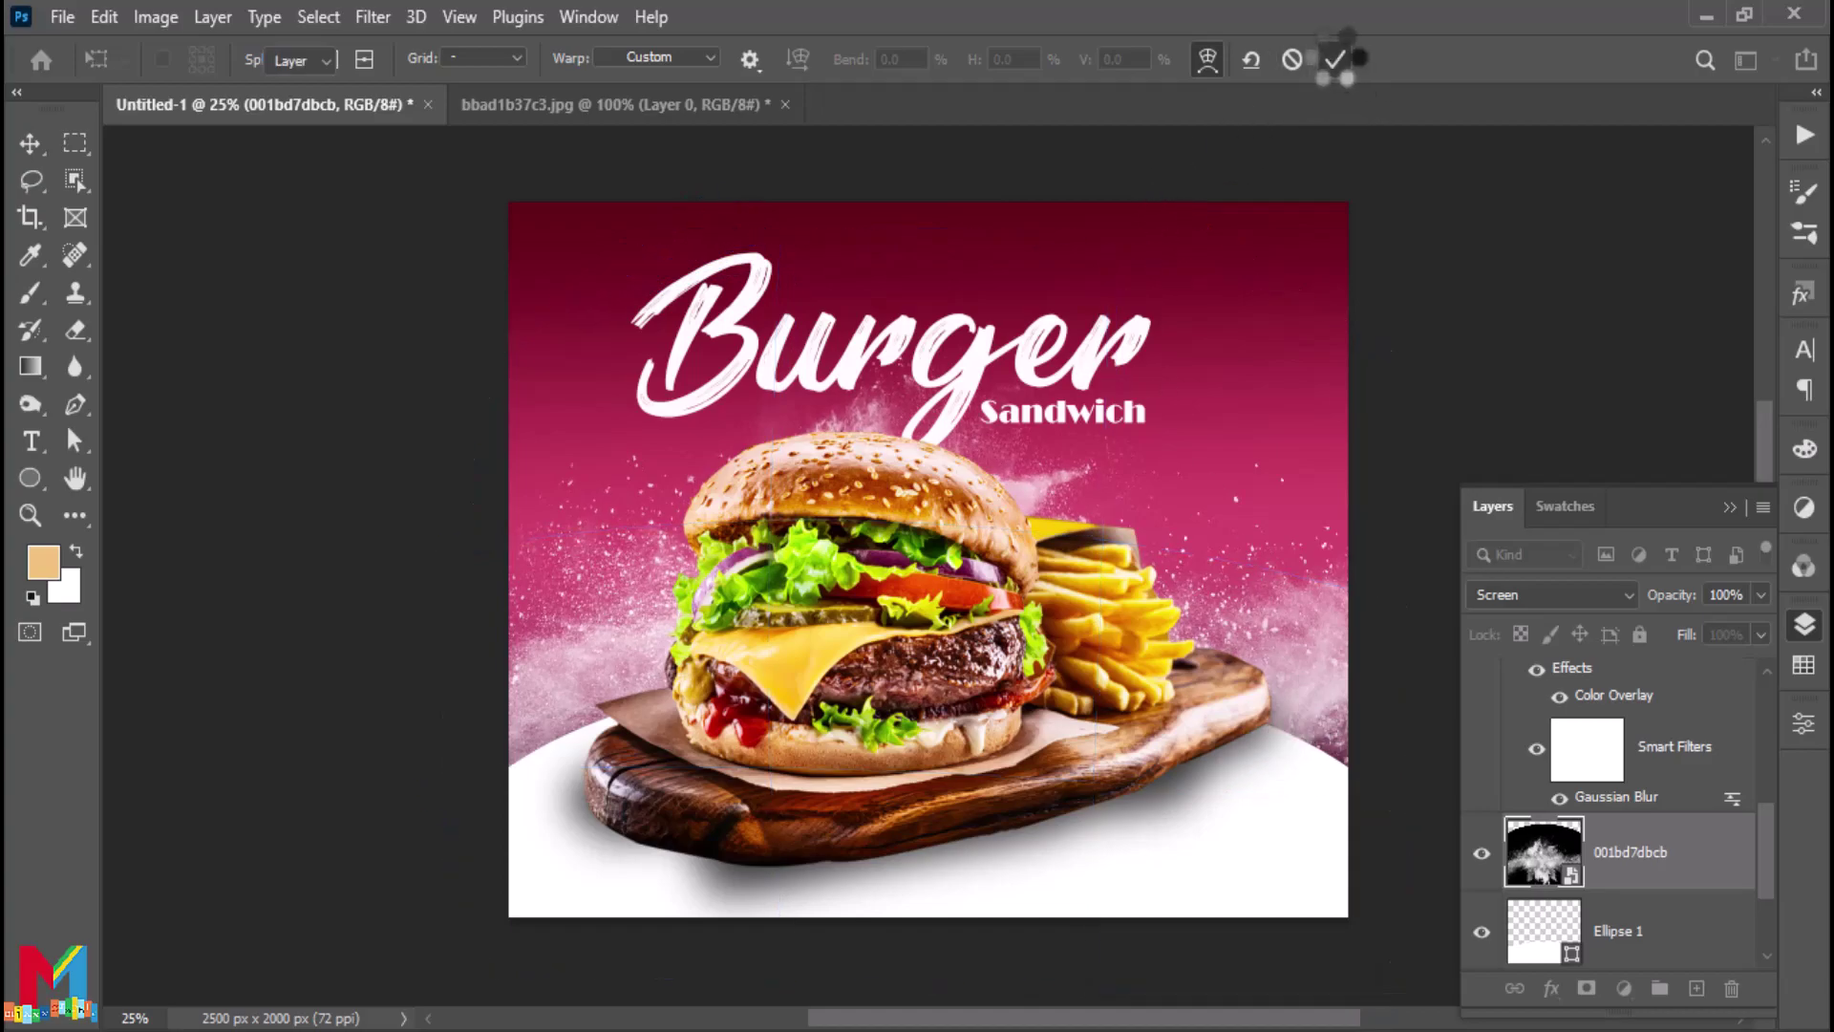
Open the green spice photo 55079a06b0.jpg
click(1321, 205)
click(62, 17)
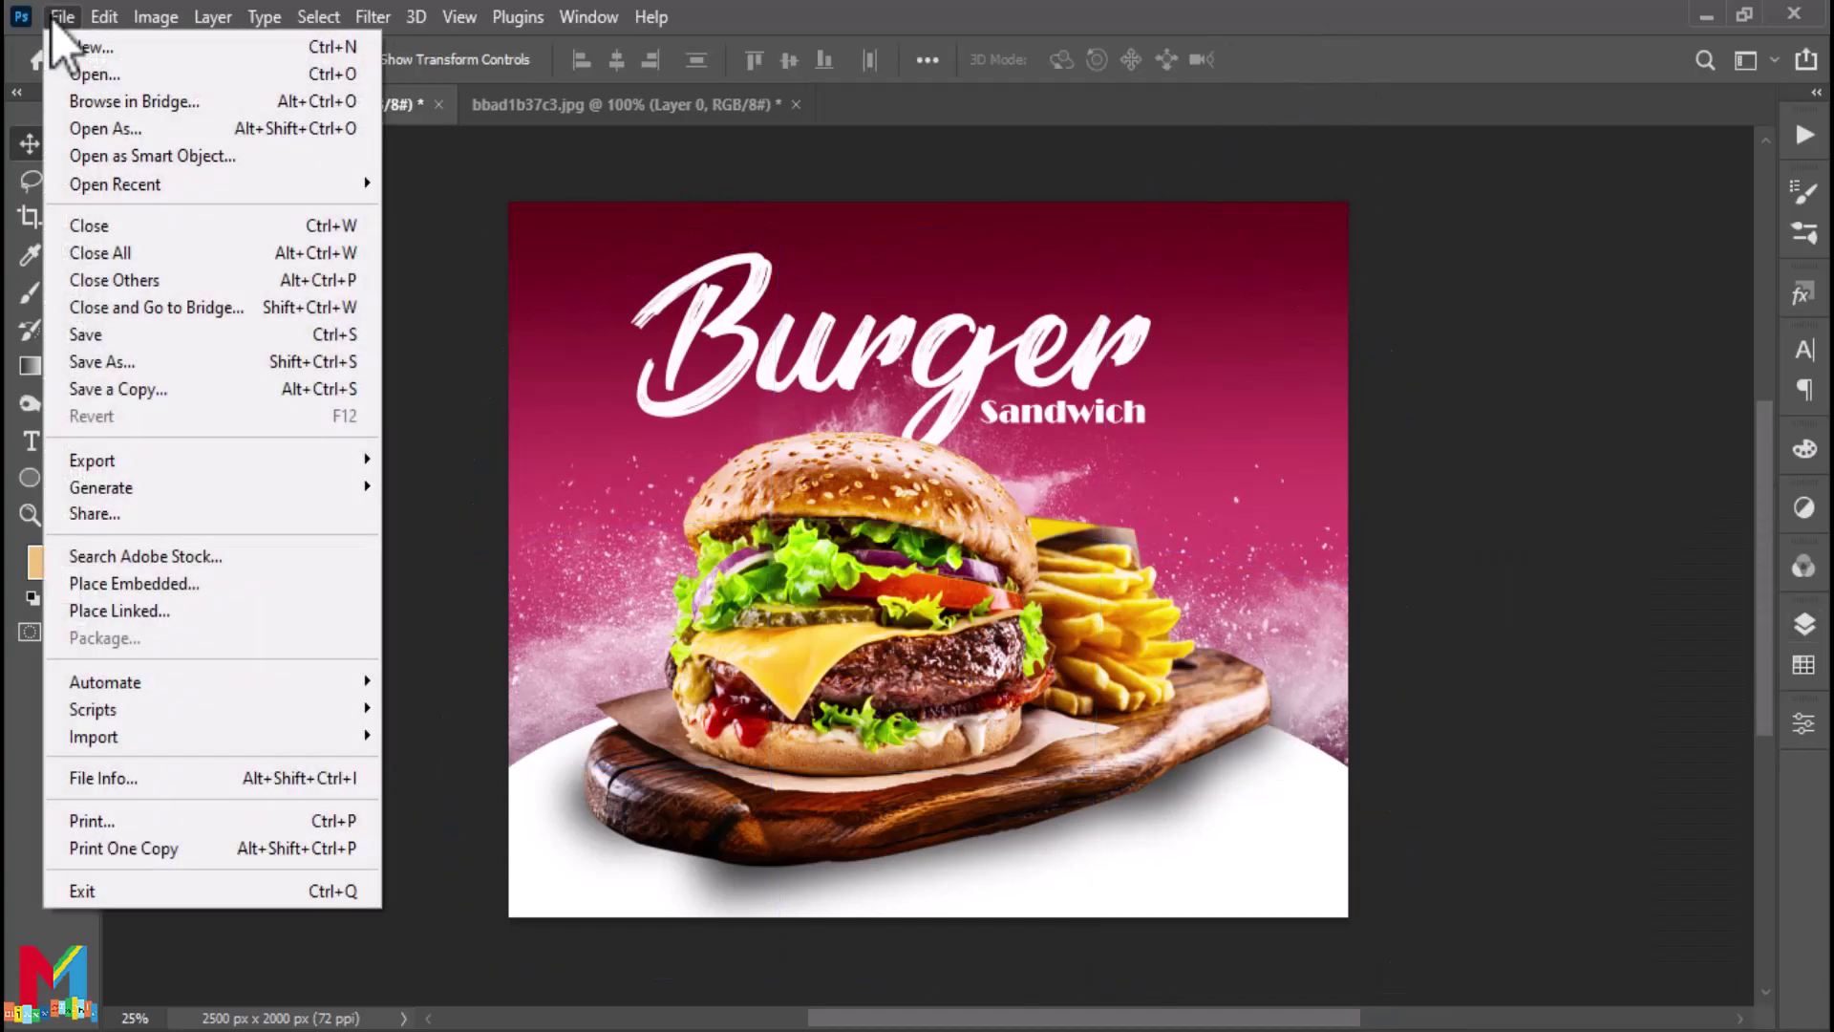
key(Escape)
key(ctrl+o)
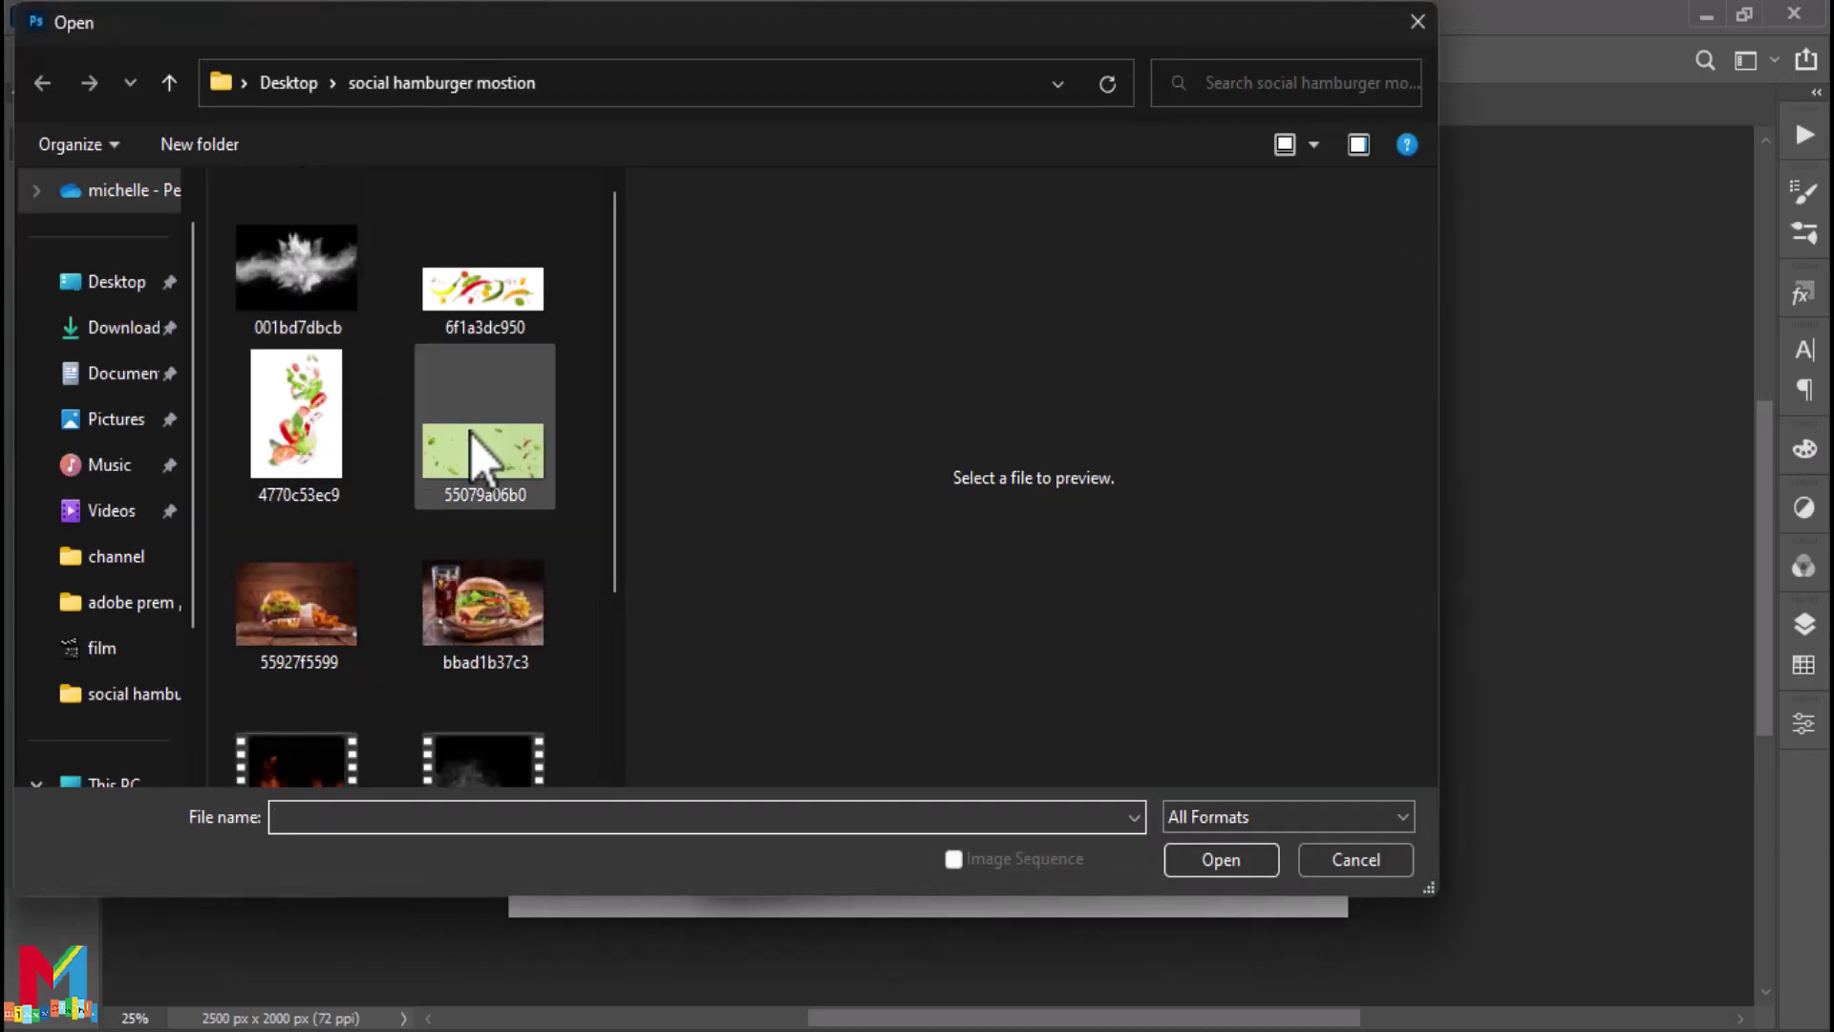
double_click(477, 449)
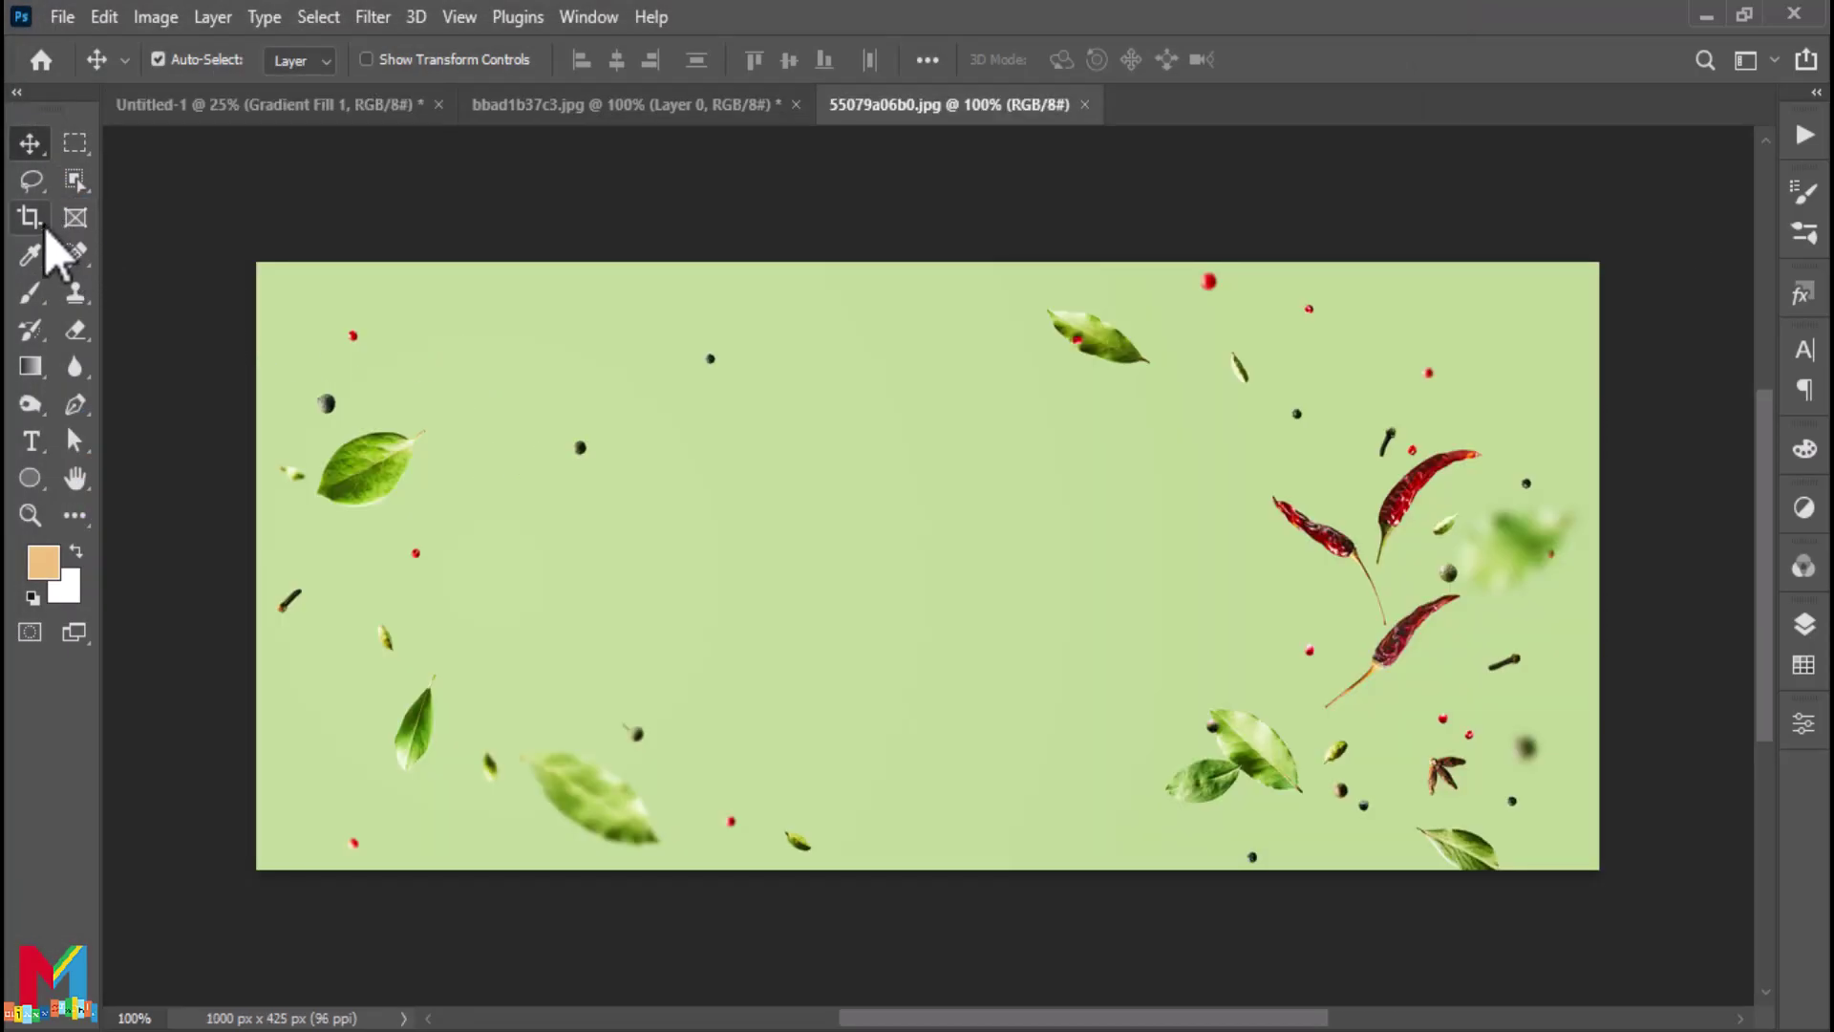
Object-select the leaves and chillies, copy them to Layer 1, and hide the green background
click(85, 182)
drag(1585, 290, 379, 886)
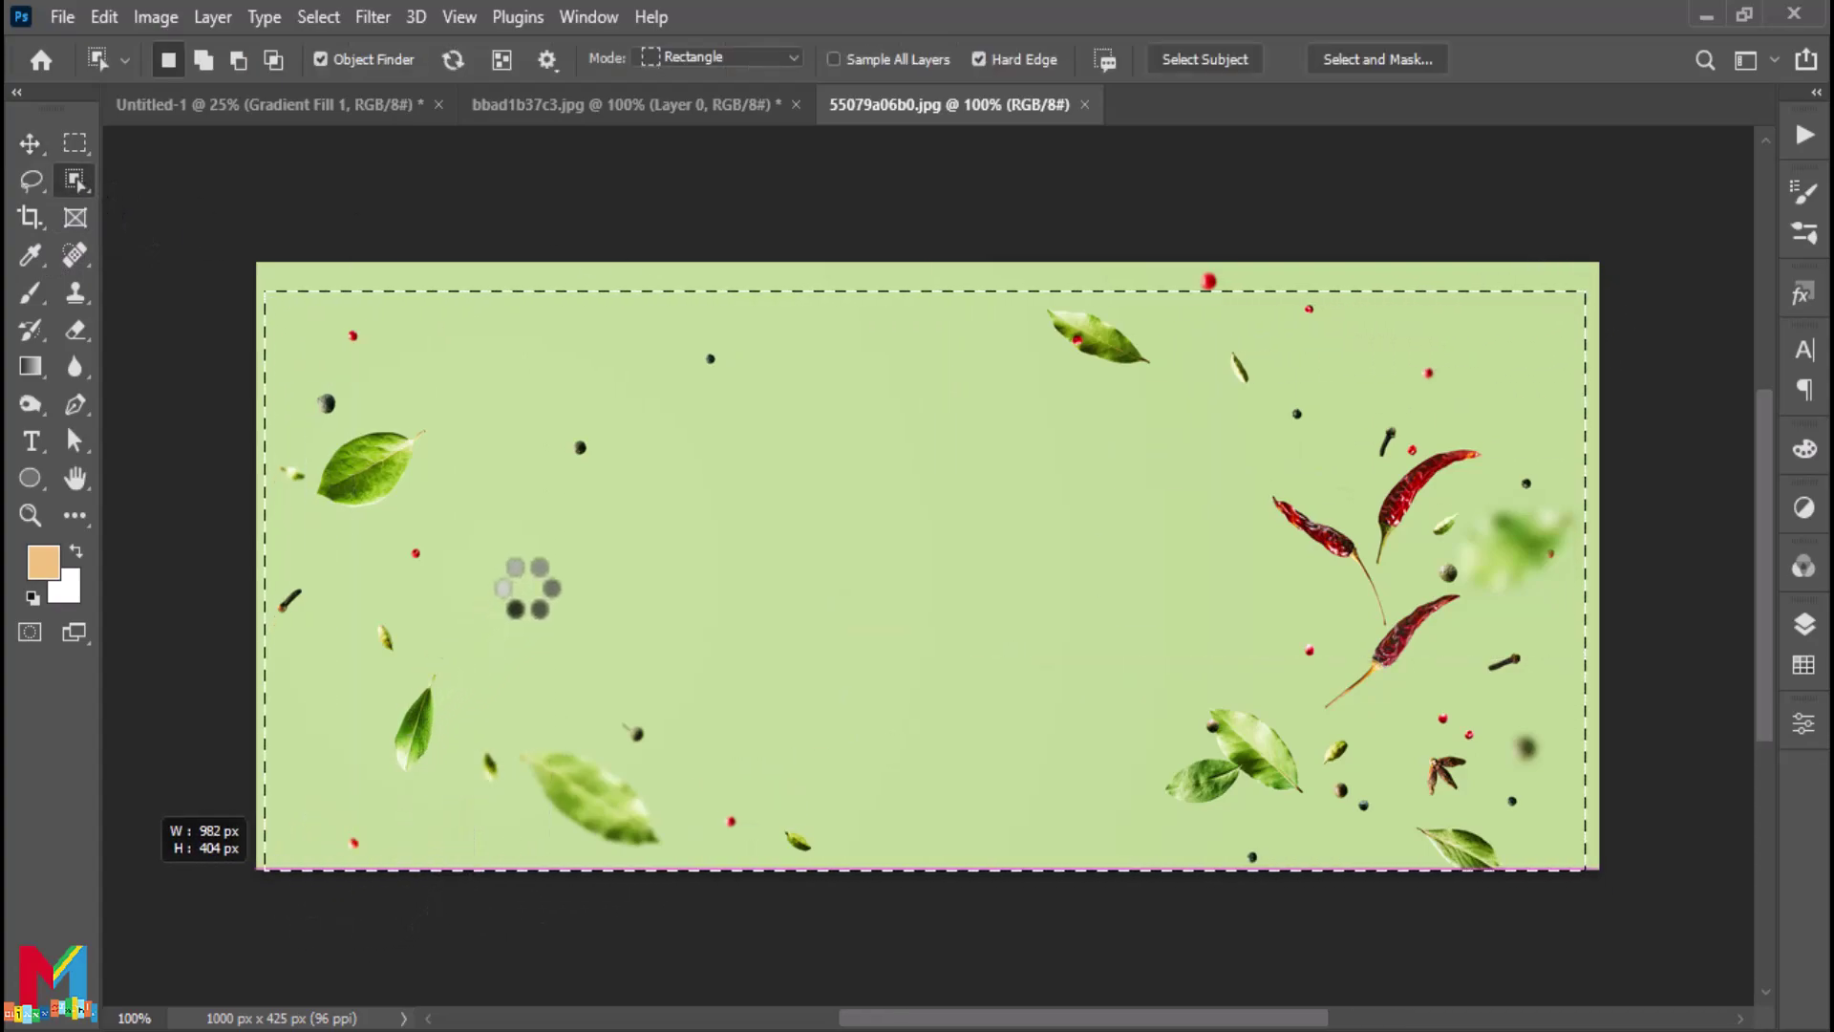
key(ctrl+j)
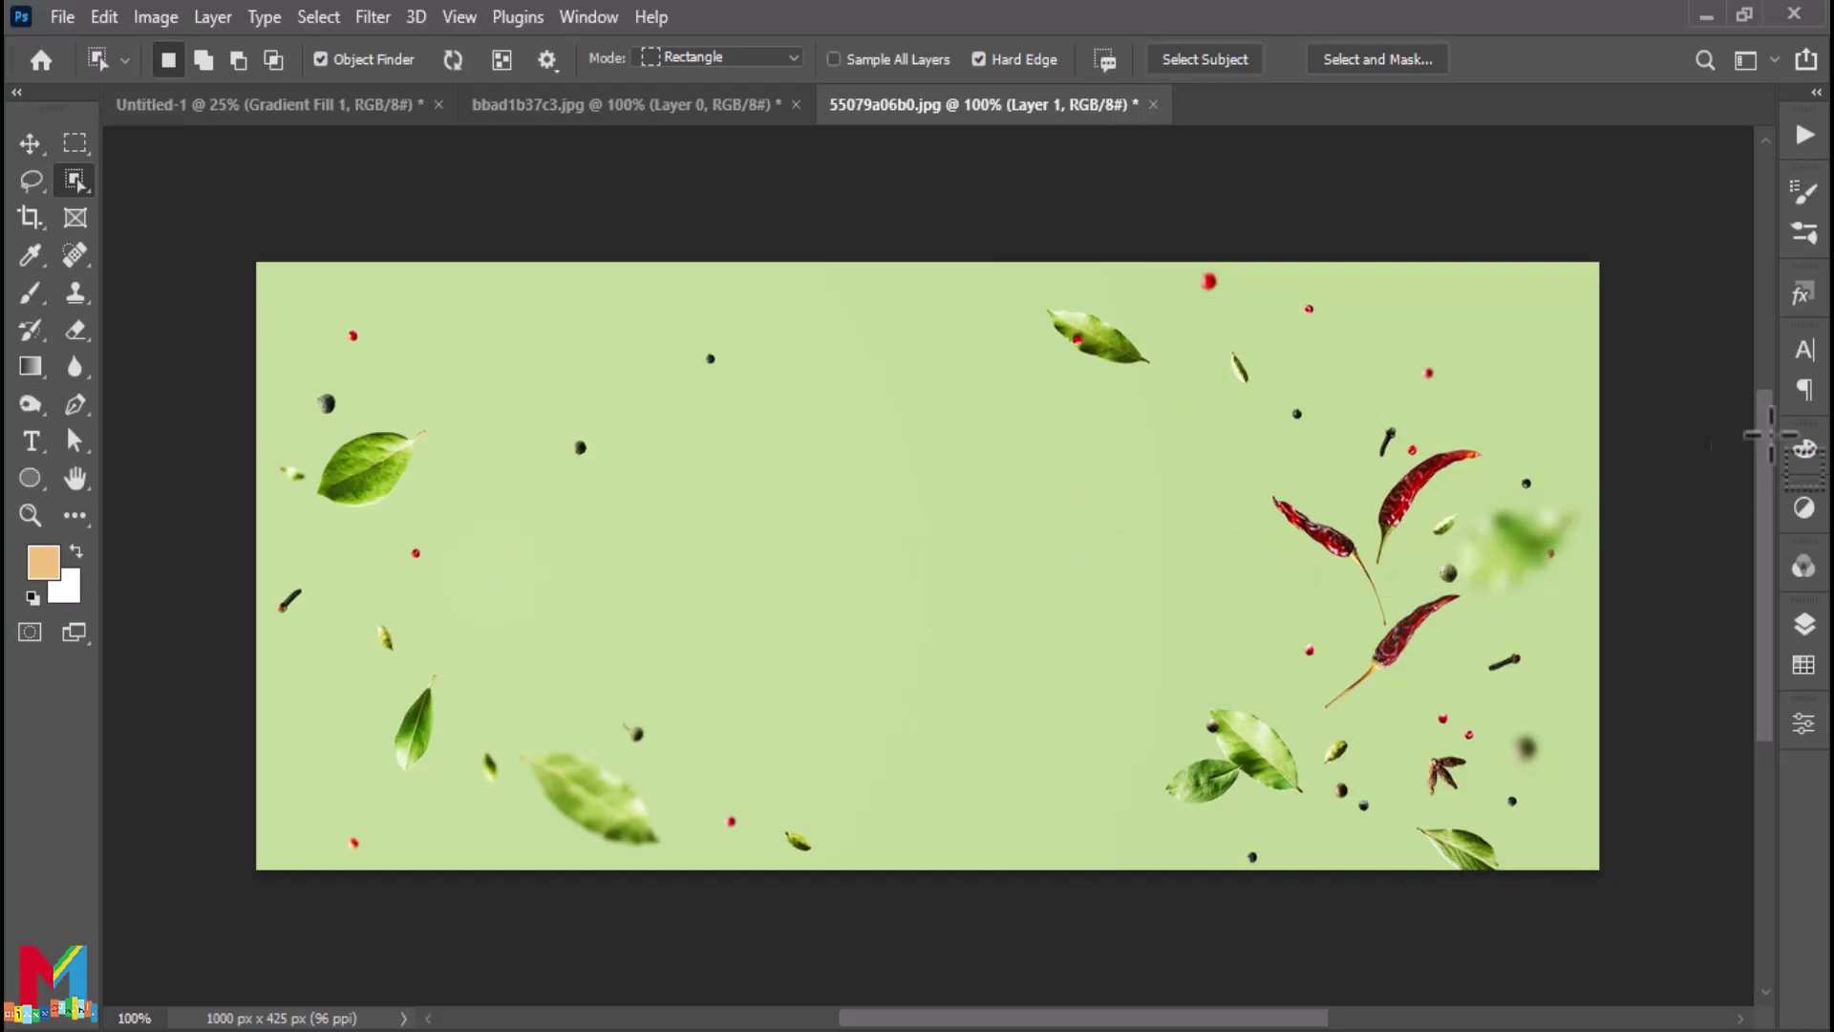
click(1796, 630)
click(1482, 502)
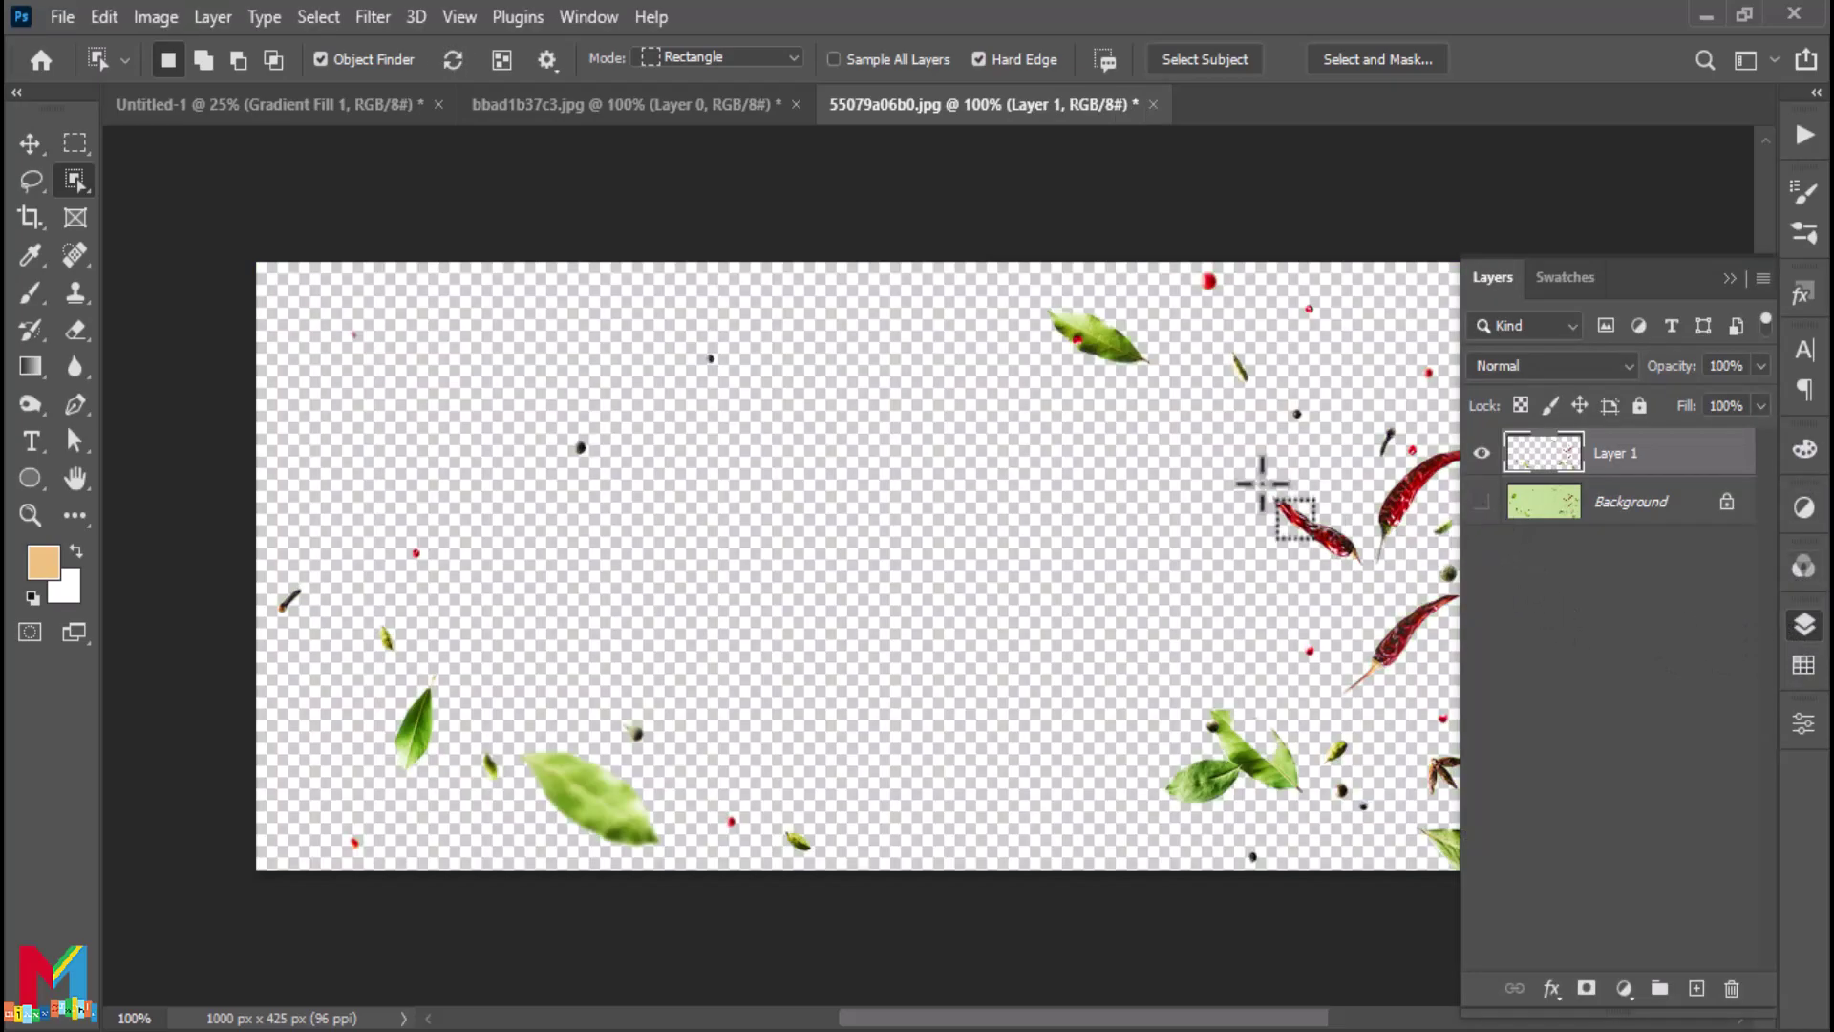
click(30, 143)
Bring the spice layer into the burger poster and enlarge it over the burger
drag(1296, 543, 990, 307)
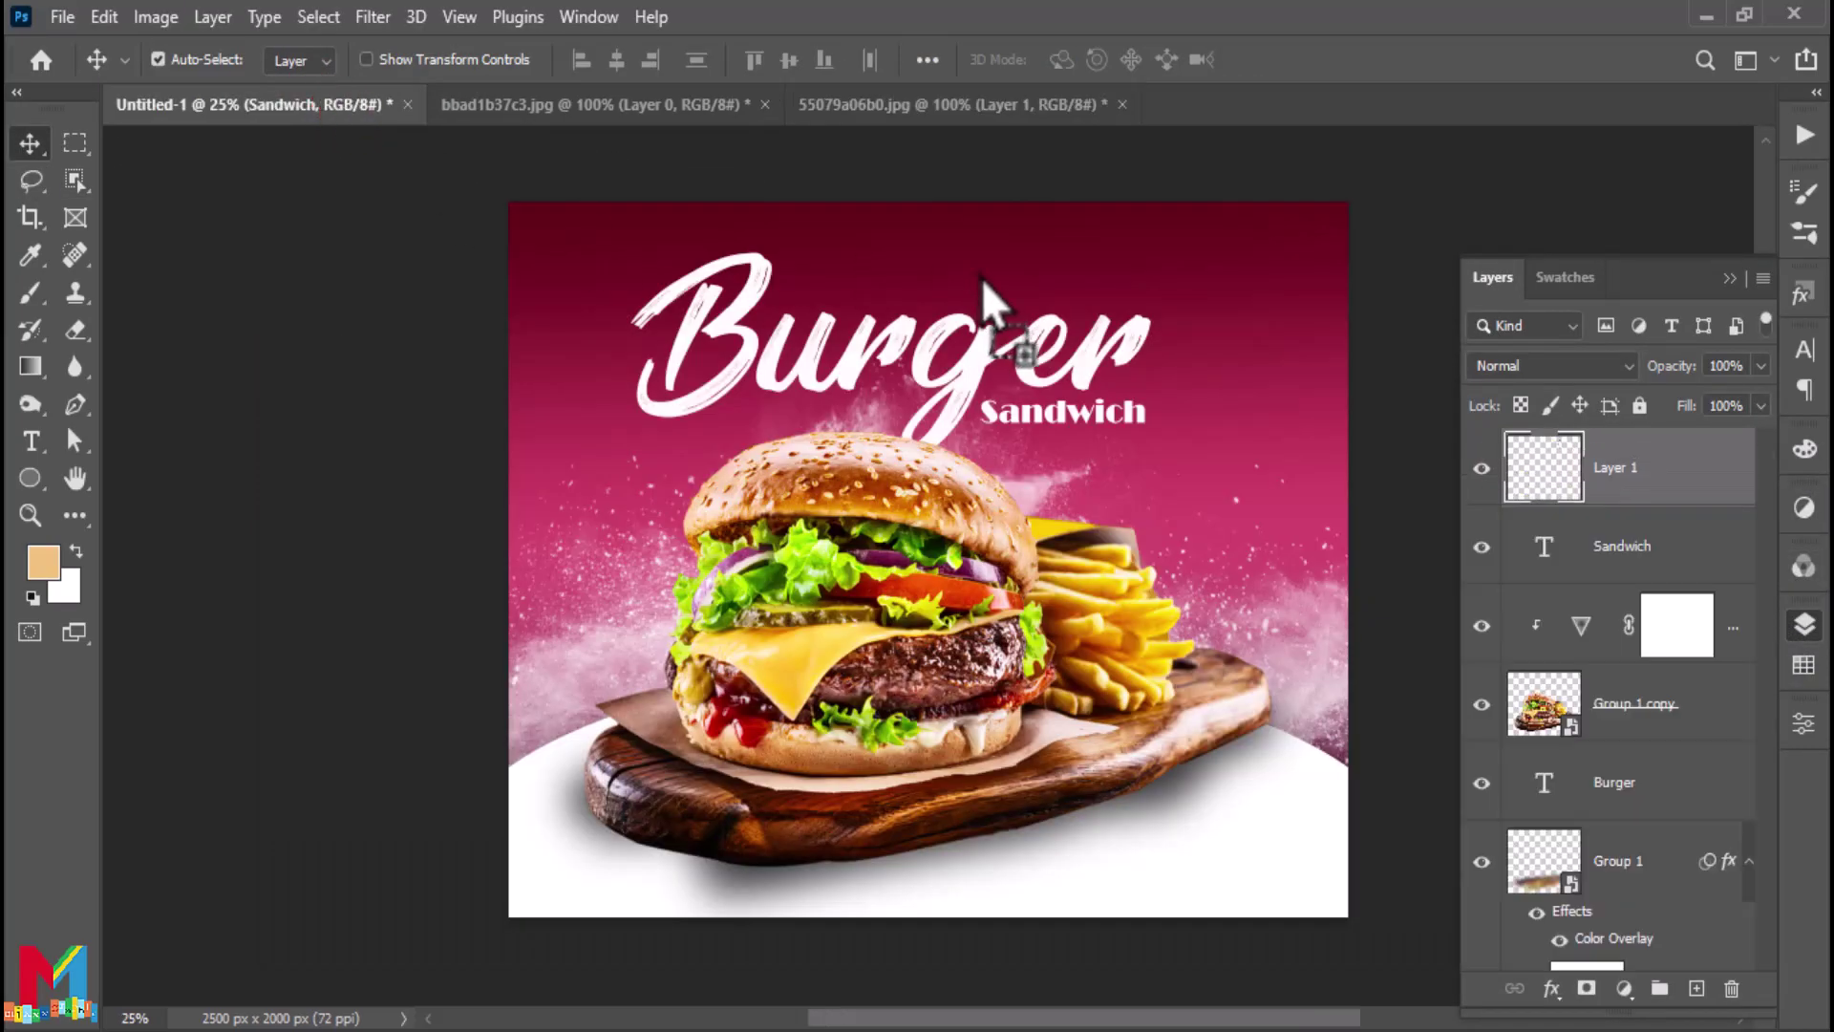
key(ctrl+t)
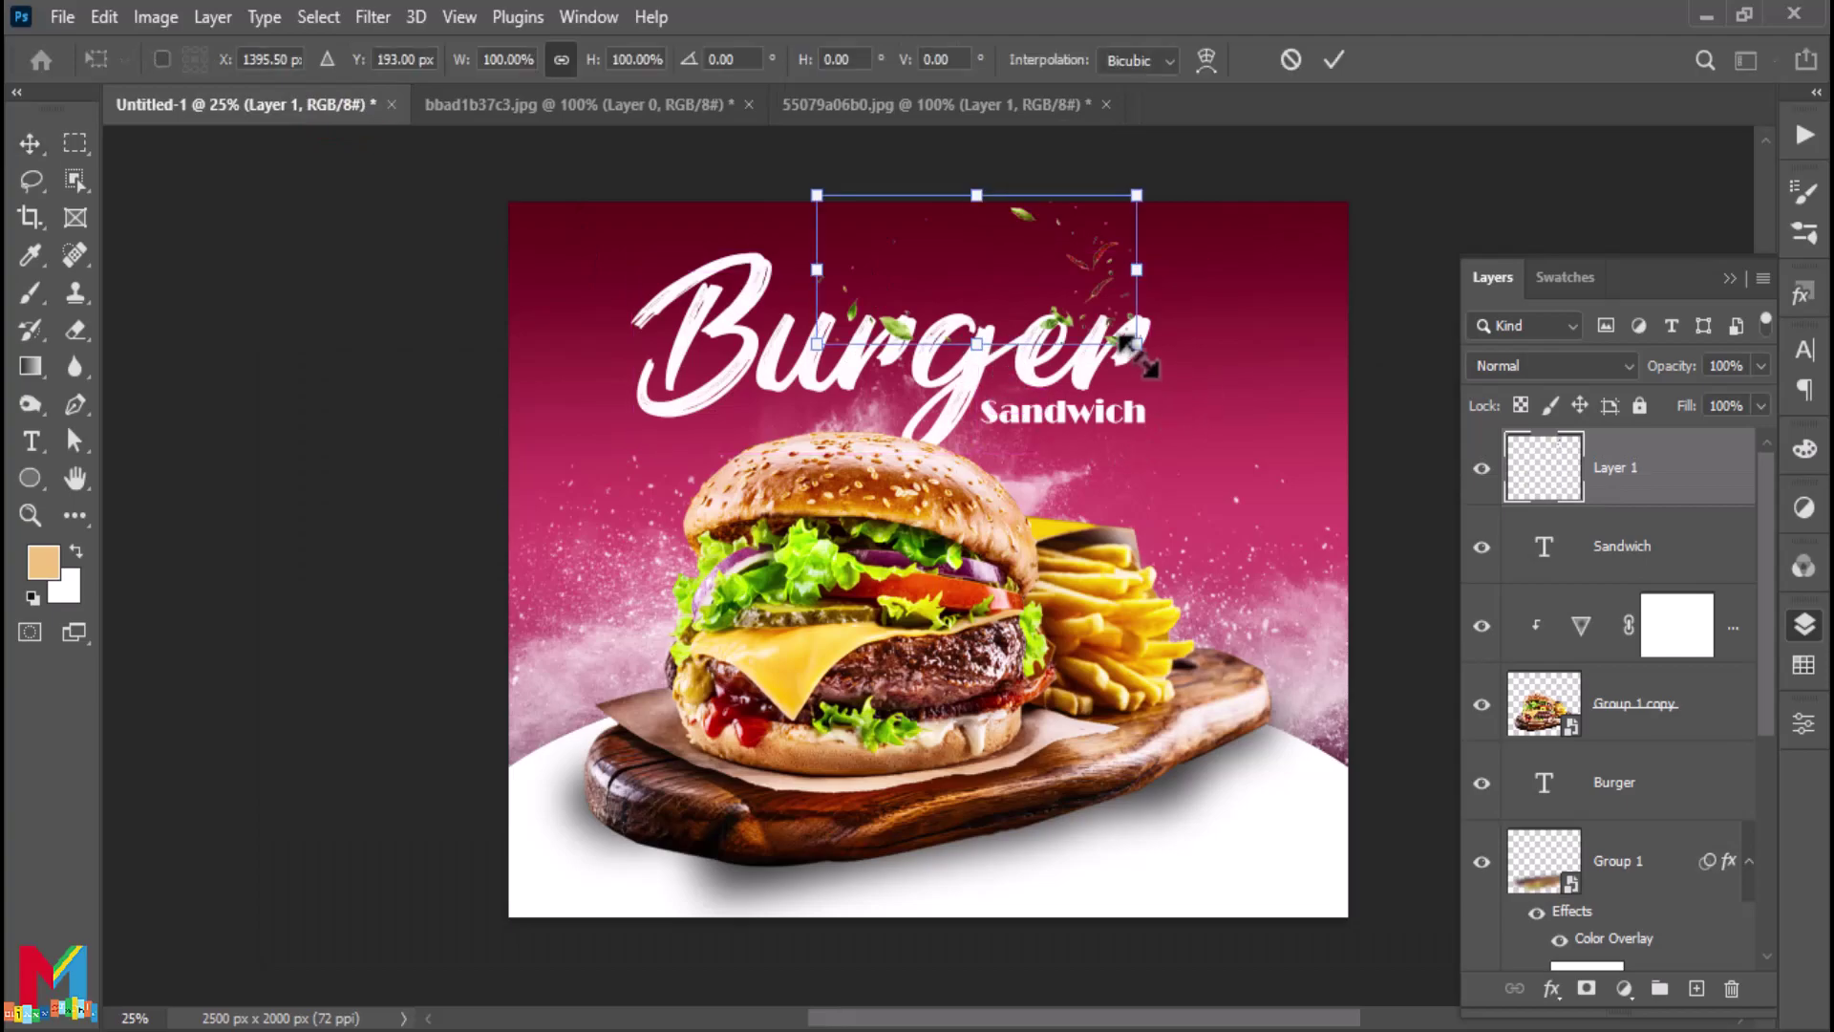
mouse_move(1136, 343)
mouse_down()
mouse_move(1372, 449)
mouse_move(955, 535)
mouse_up()
mouse_move(1213, 473)
mouse_down()
mouse_move(1294, 358)
mouse_move(1376, 296)
mouse_up()
mouse_move(715, 680)
mouse_down()
mouse_move(645, 688)
mouse_move(645, 653)
mouse_up()
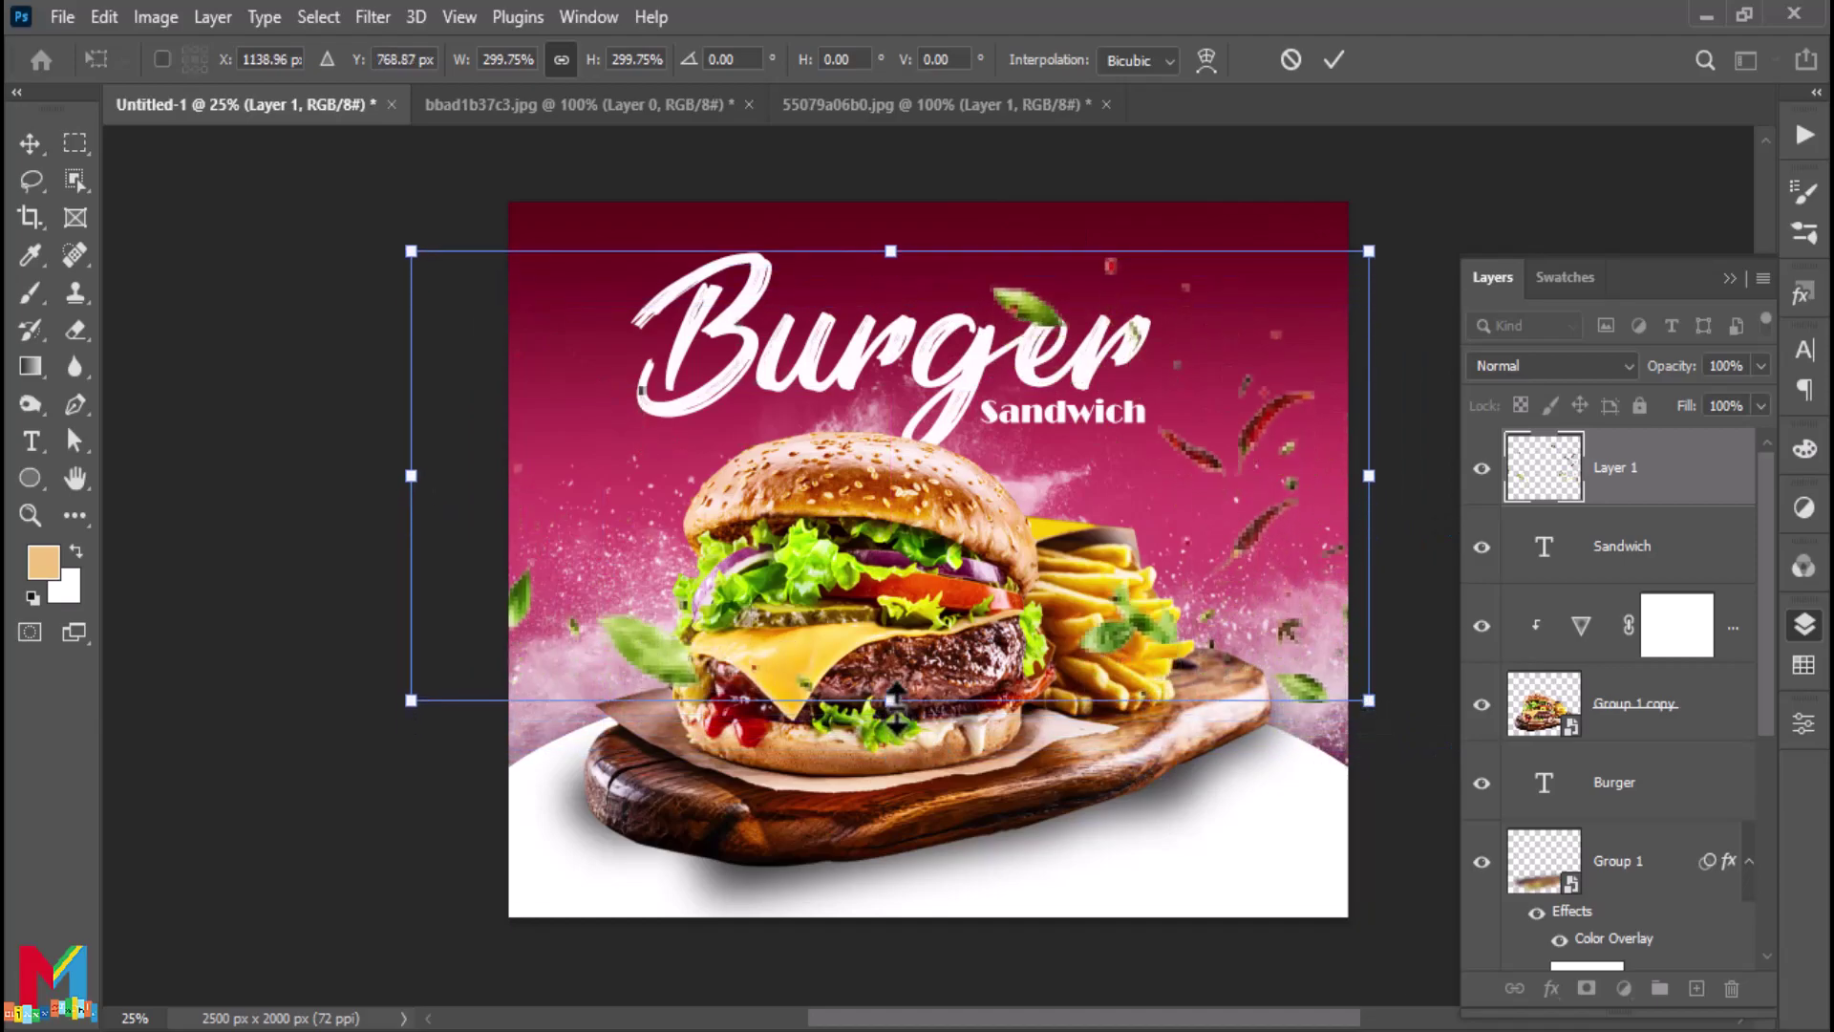
drag(894, 702, 895, 711)
Finish placing the spices at 335.90% and move Layer 1 beneath the Sandwich text
drag(1288, 694, 1307, 805)
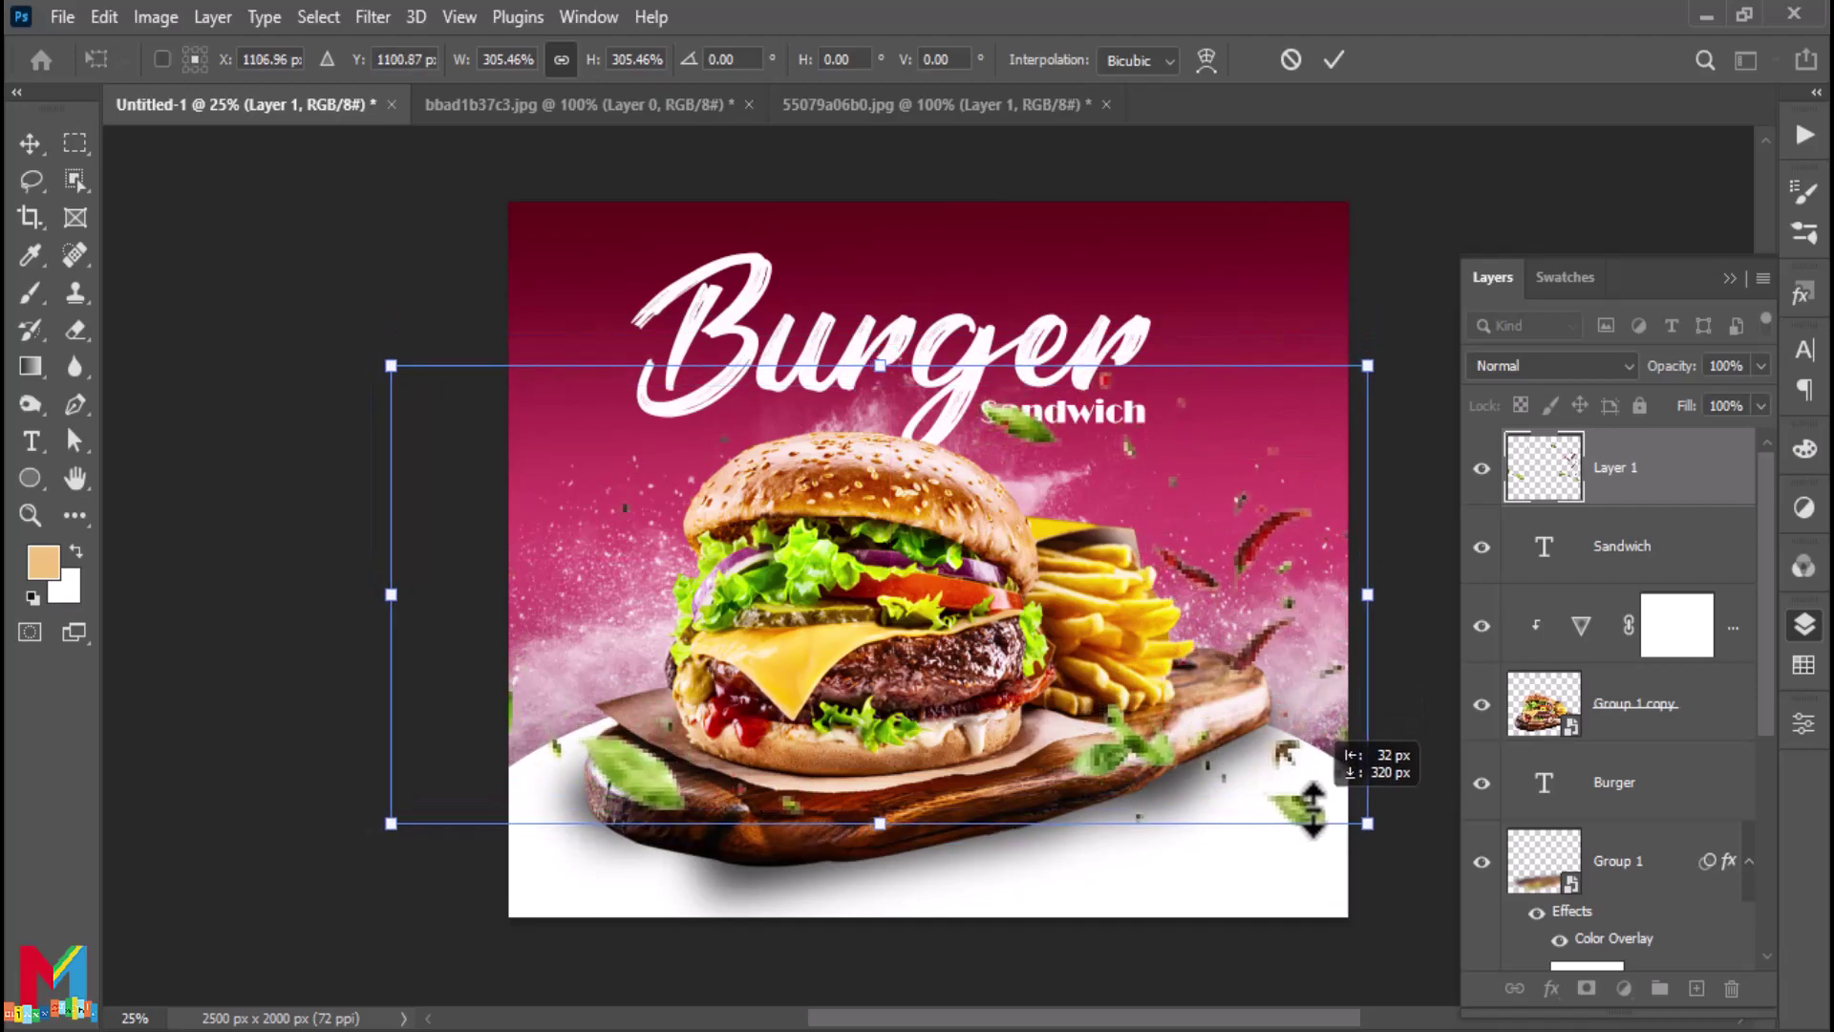
drag(1306, 805, 1303, 847)
drag(870, 397, 892, 458)
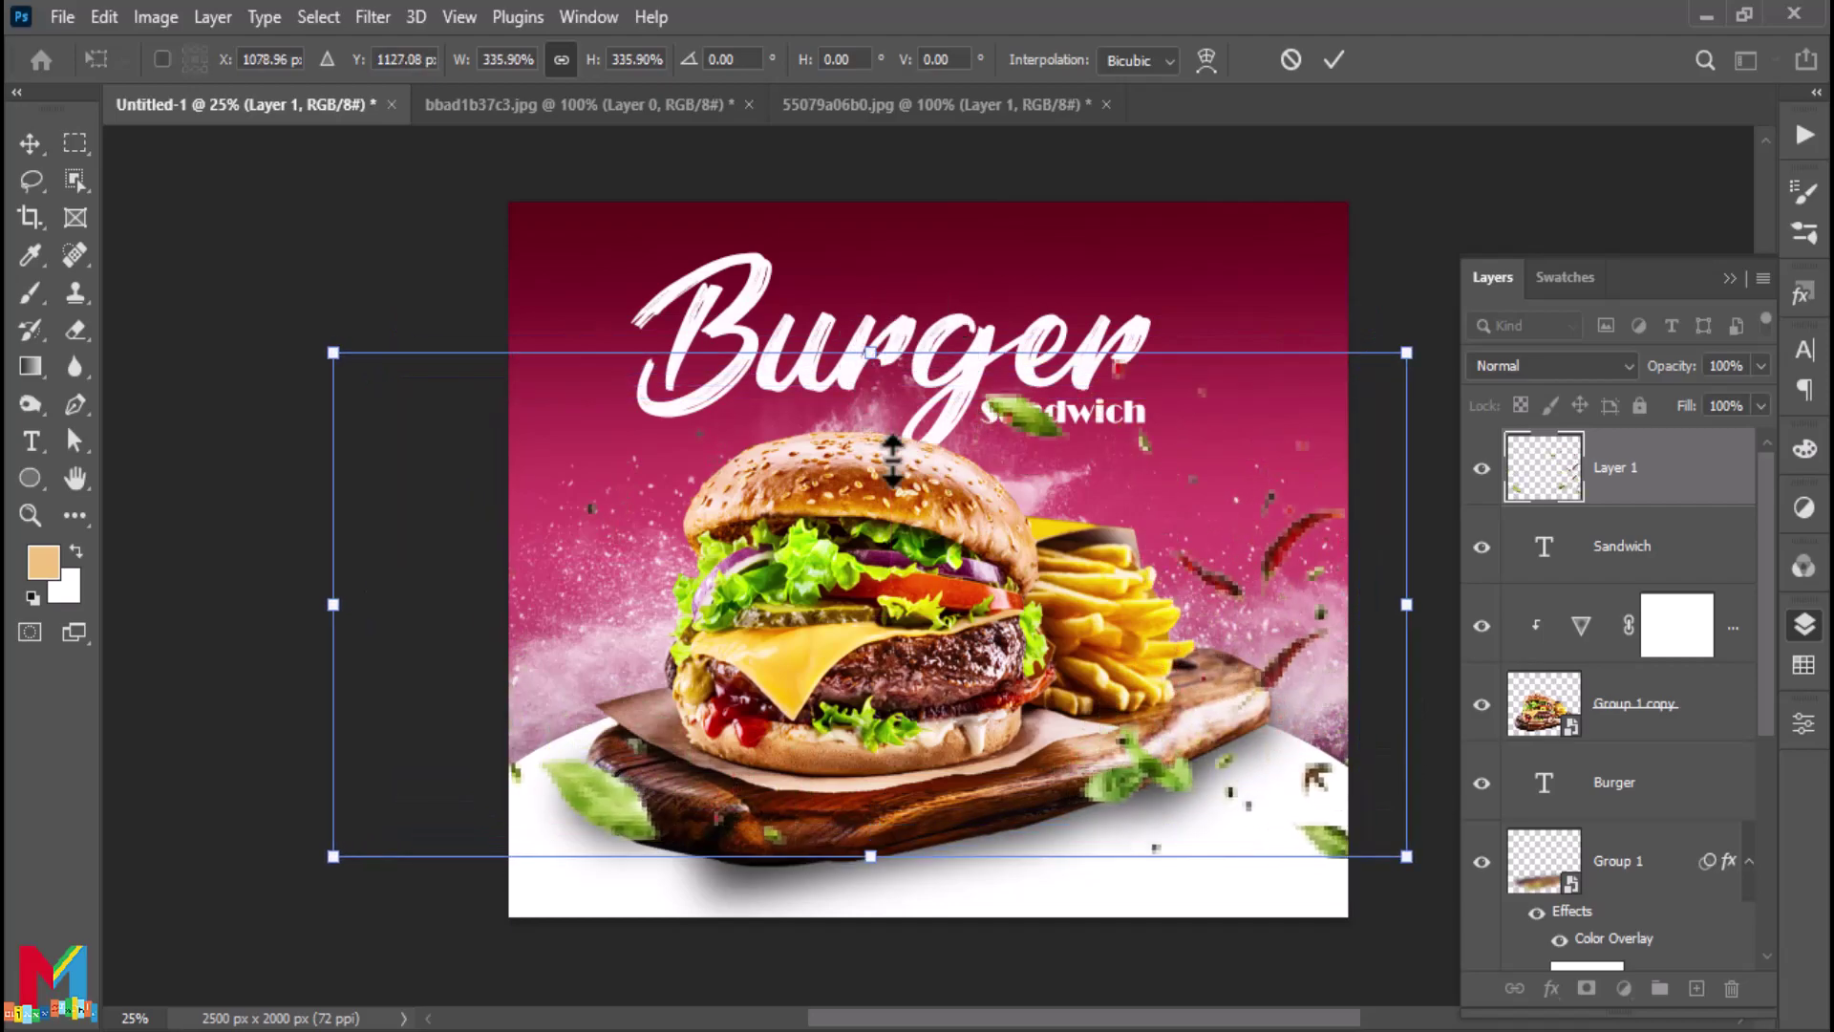
drag(1156, 816, 1143, 852)
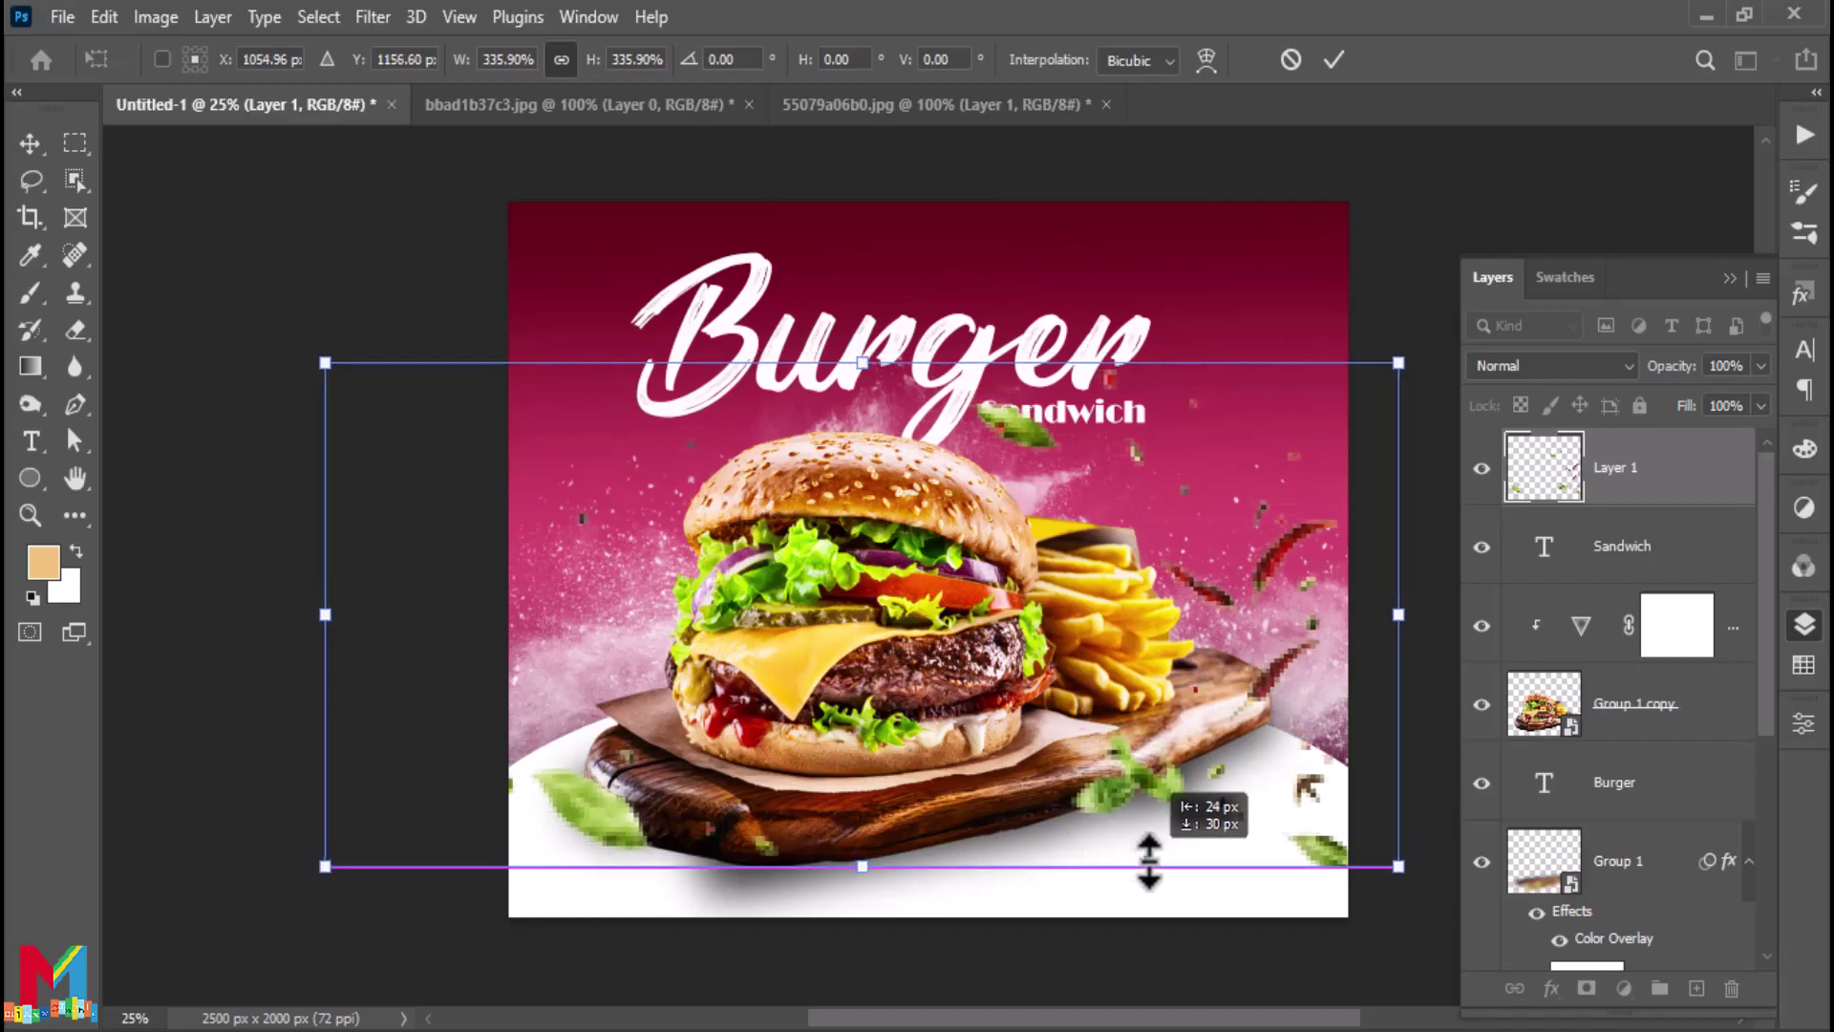
drag(1143, 852, 1134, 852)
click(1334, 61)
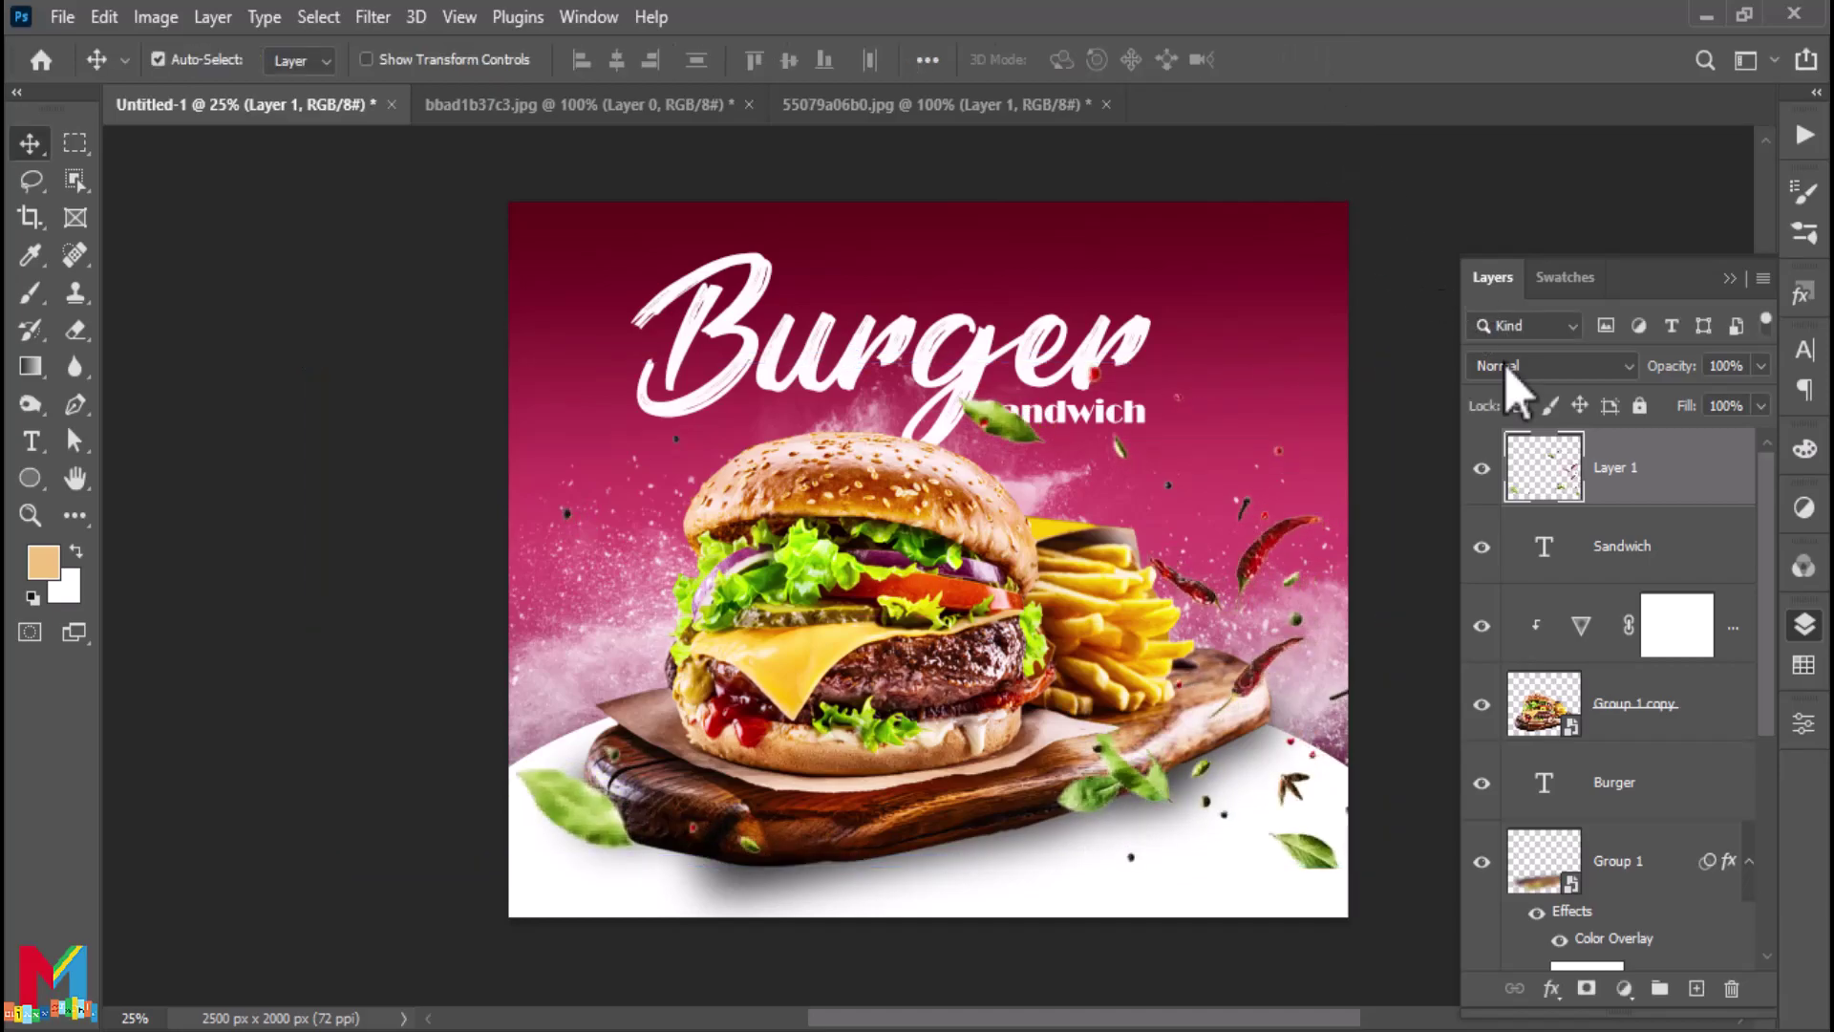
drag(1611, 489, 1607, 595)
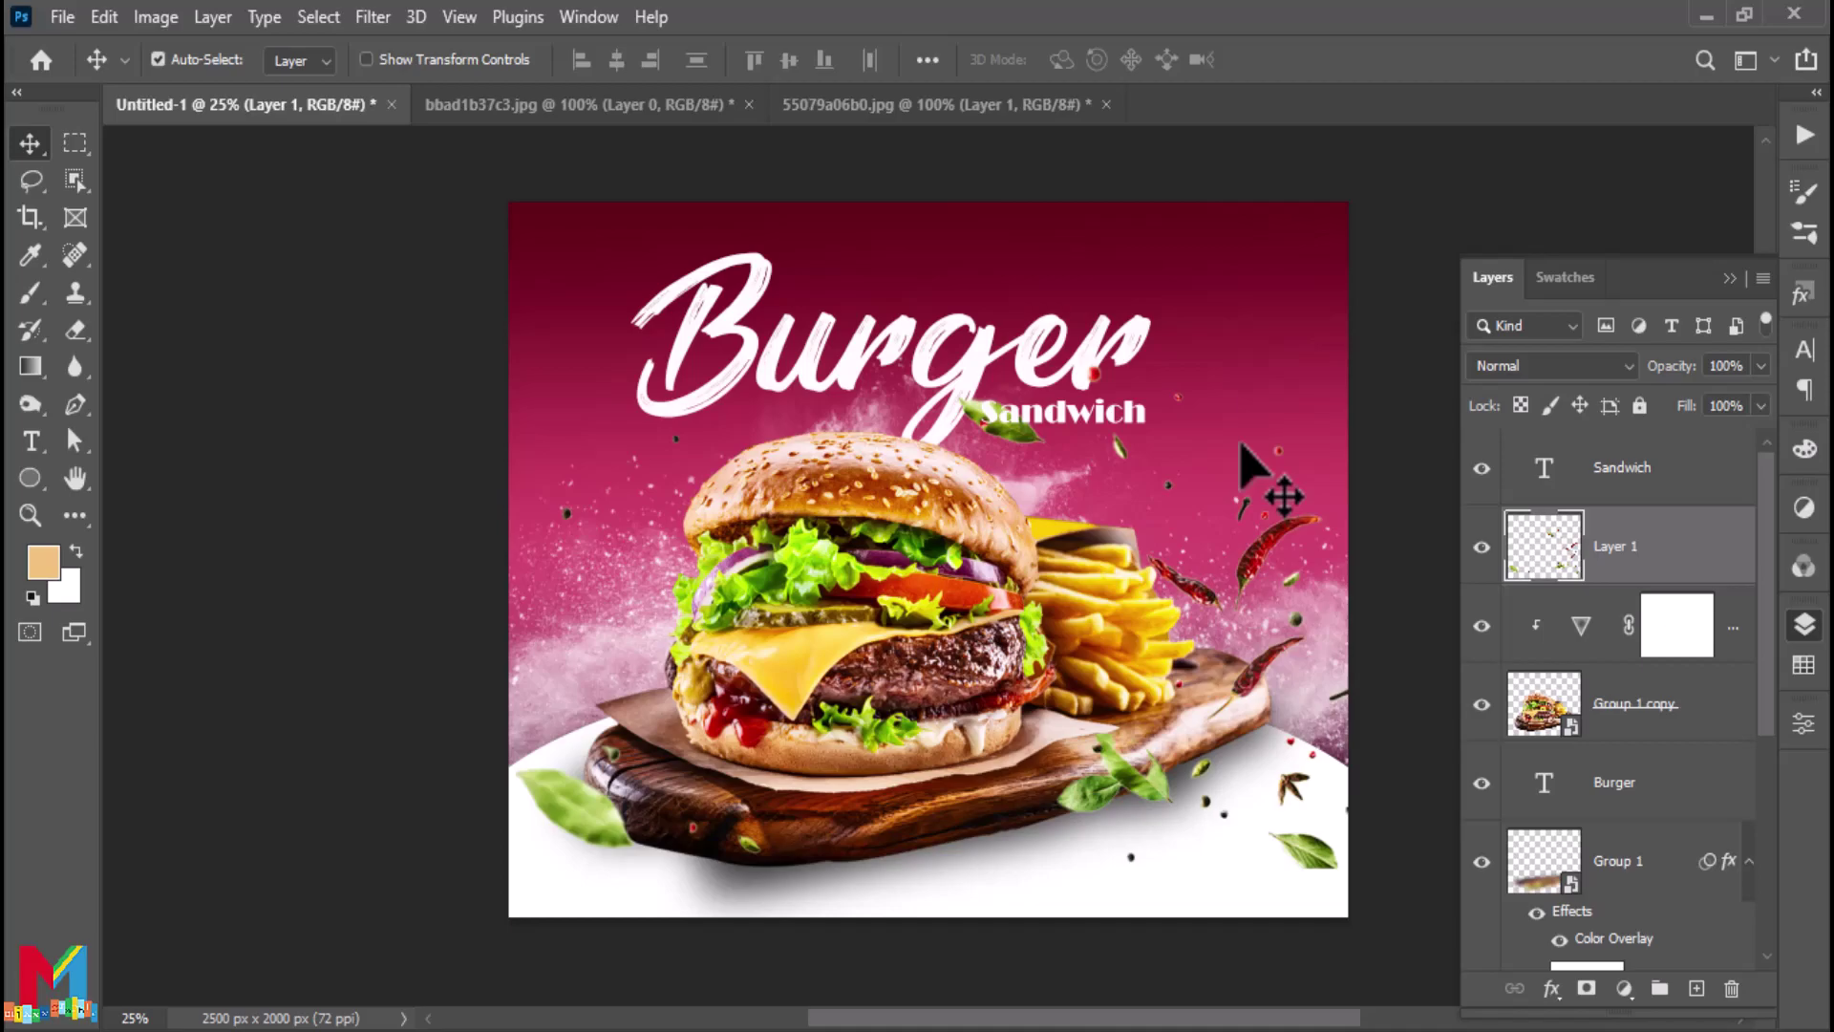
Quick-select the right-side peppers and leaves and copy them onto Layer 2
click(35, 186)
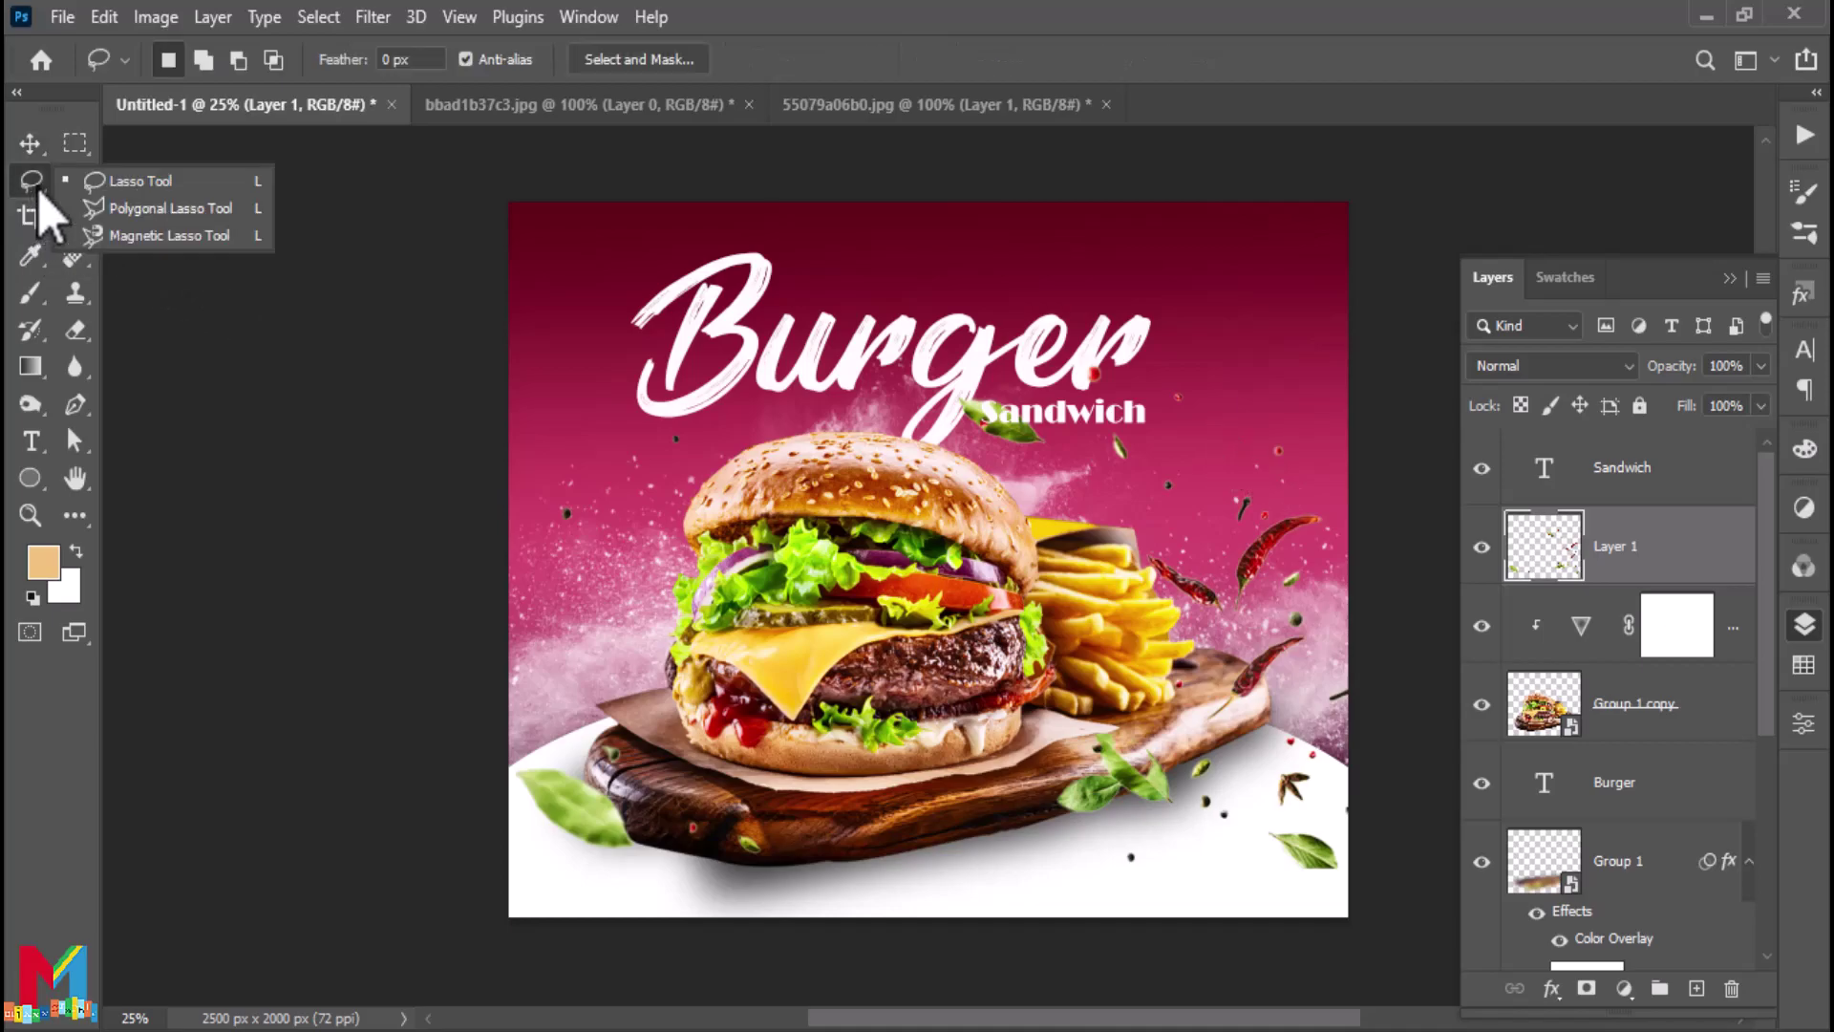
click(76, 184)
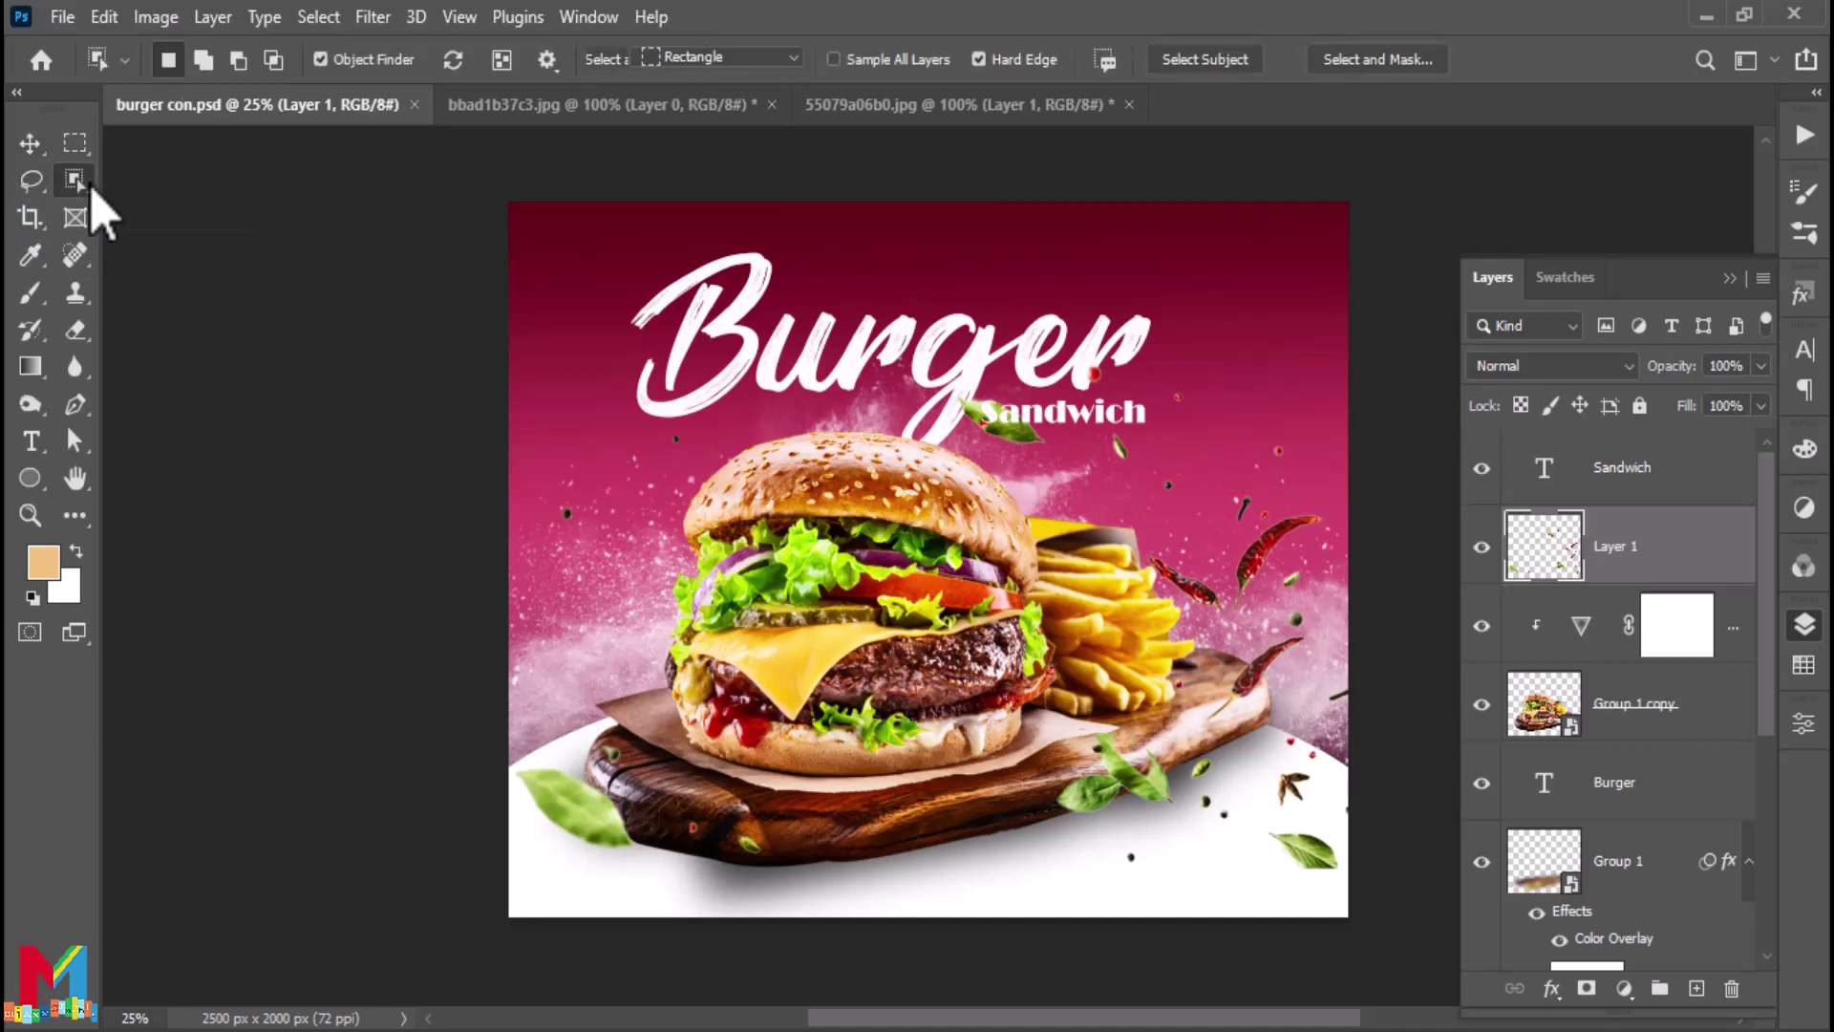
key(shift+w)
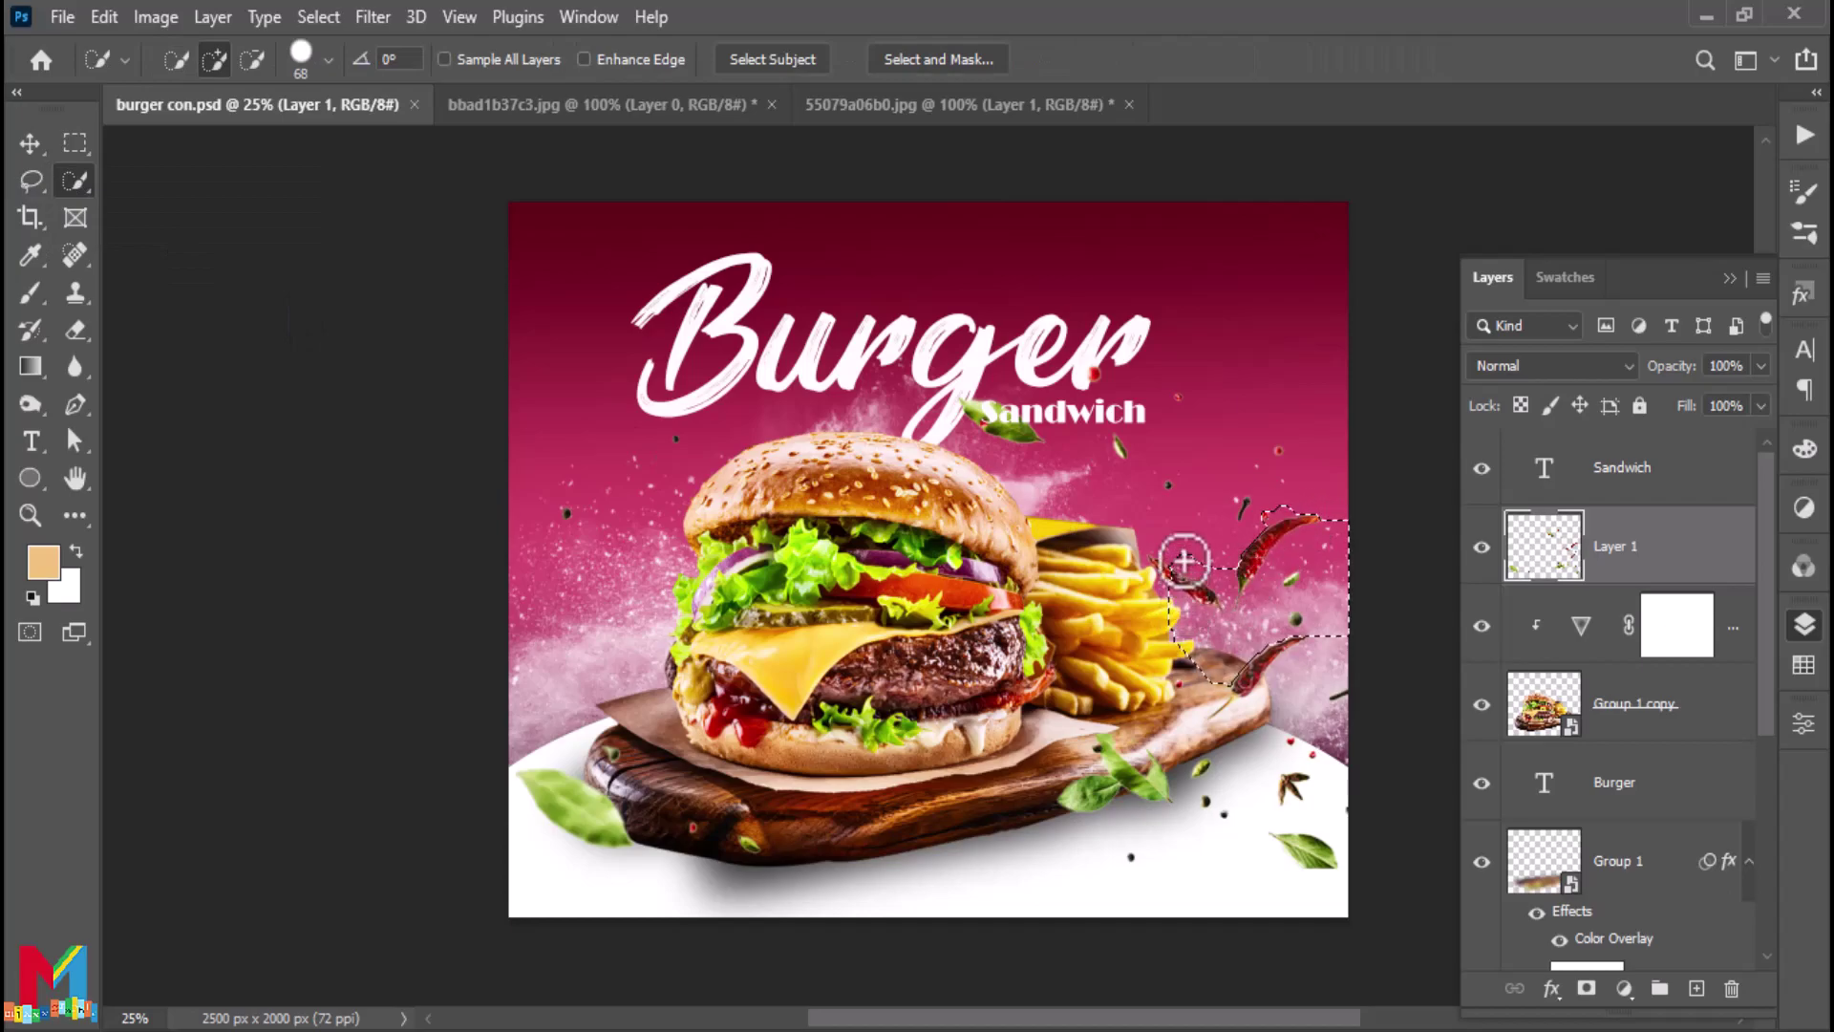
mouse_move(1183, 552)
mouse_down()
mouse_move(1254, 701)
mouse_move(1302, 639)
mouse_up()
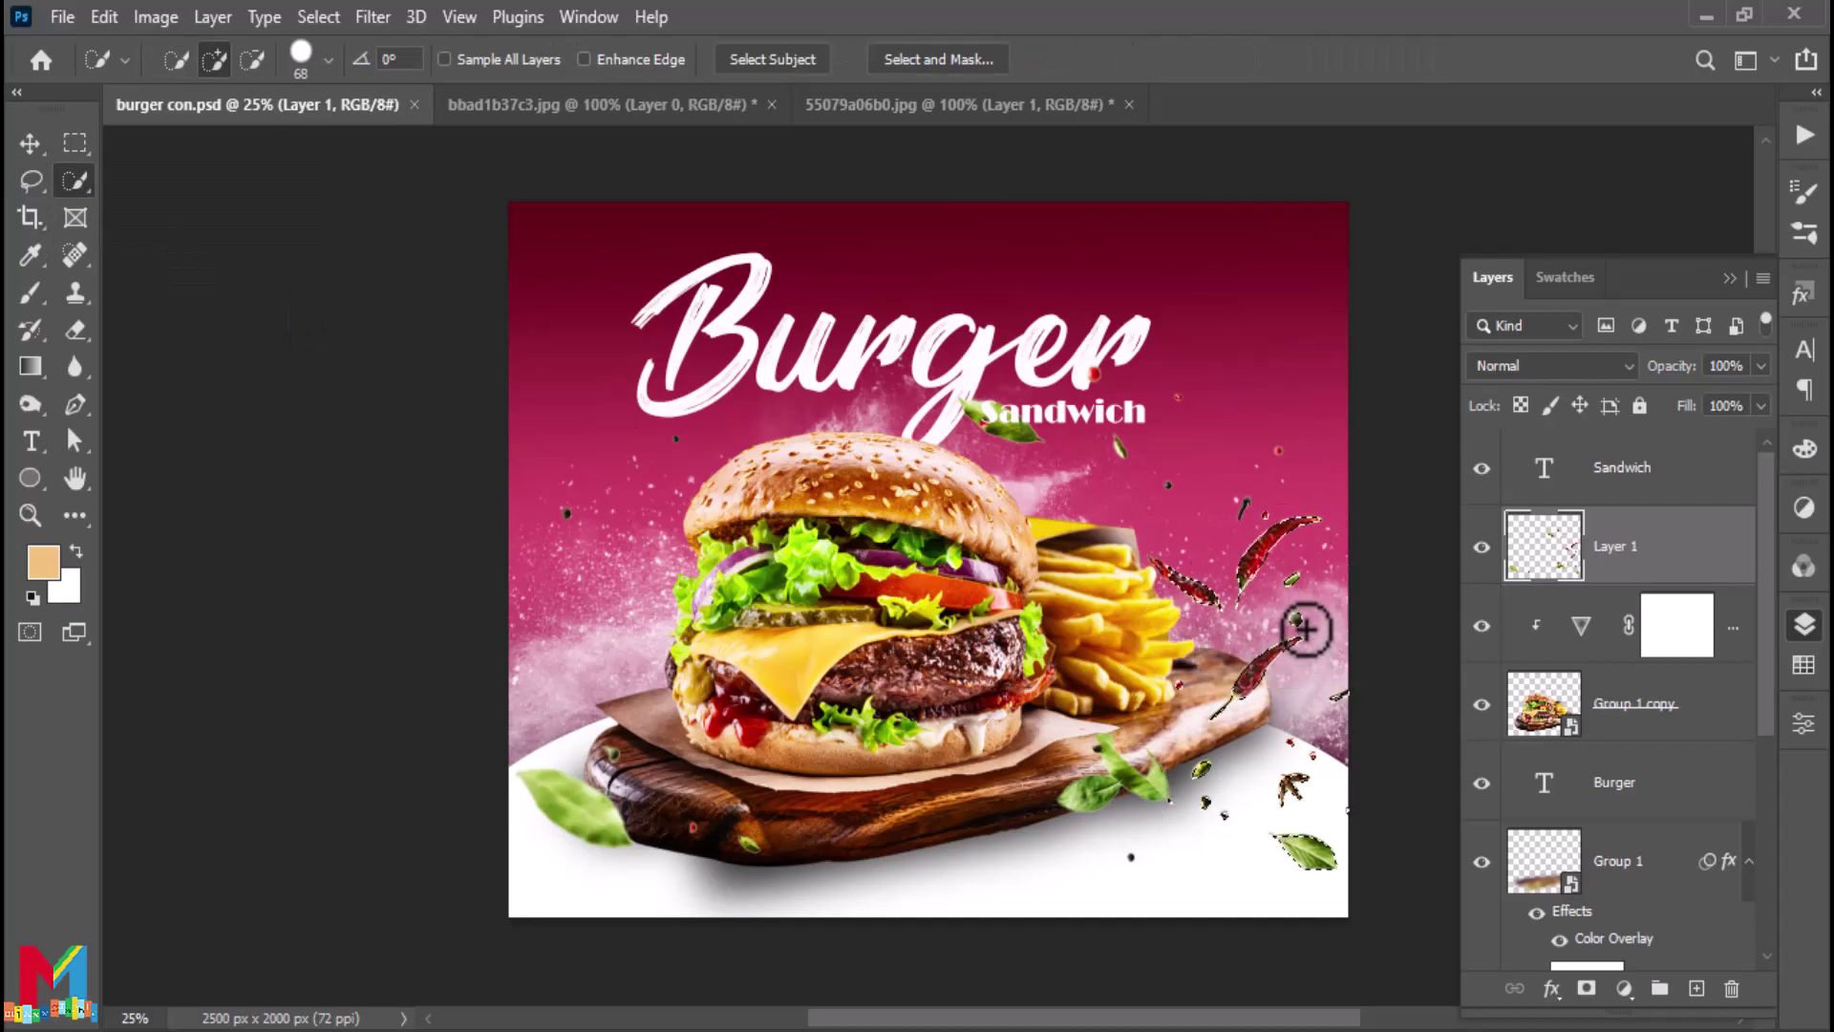
key(ctrl+j)
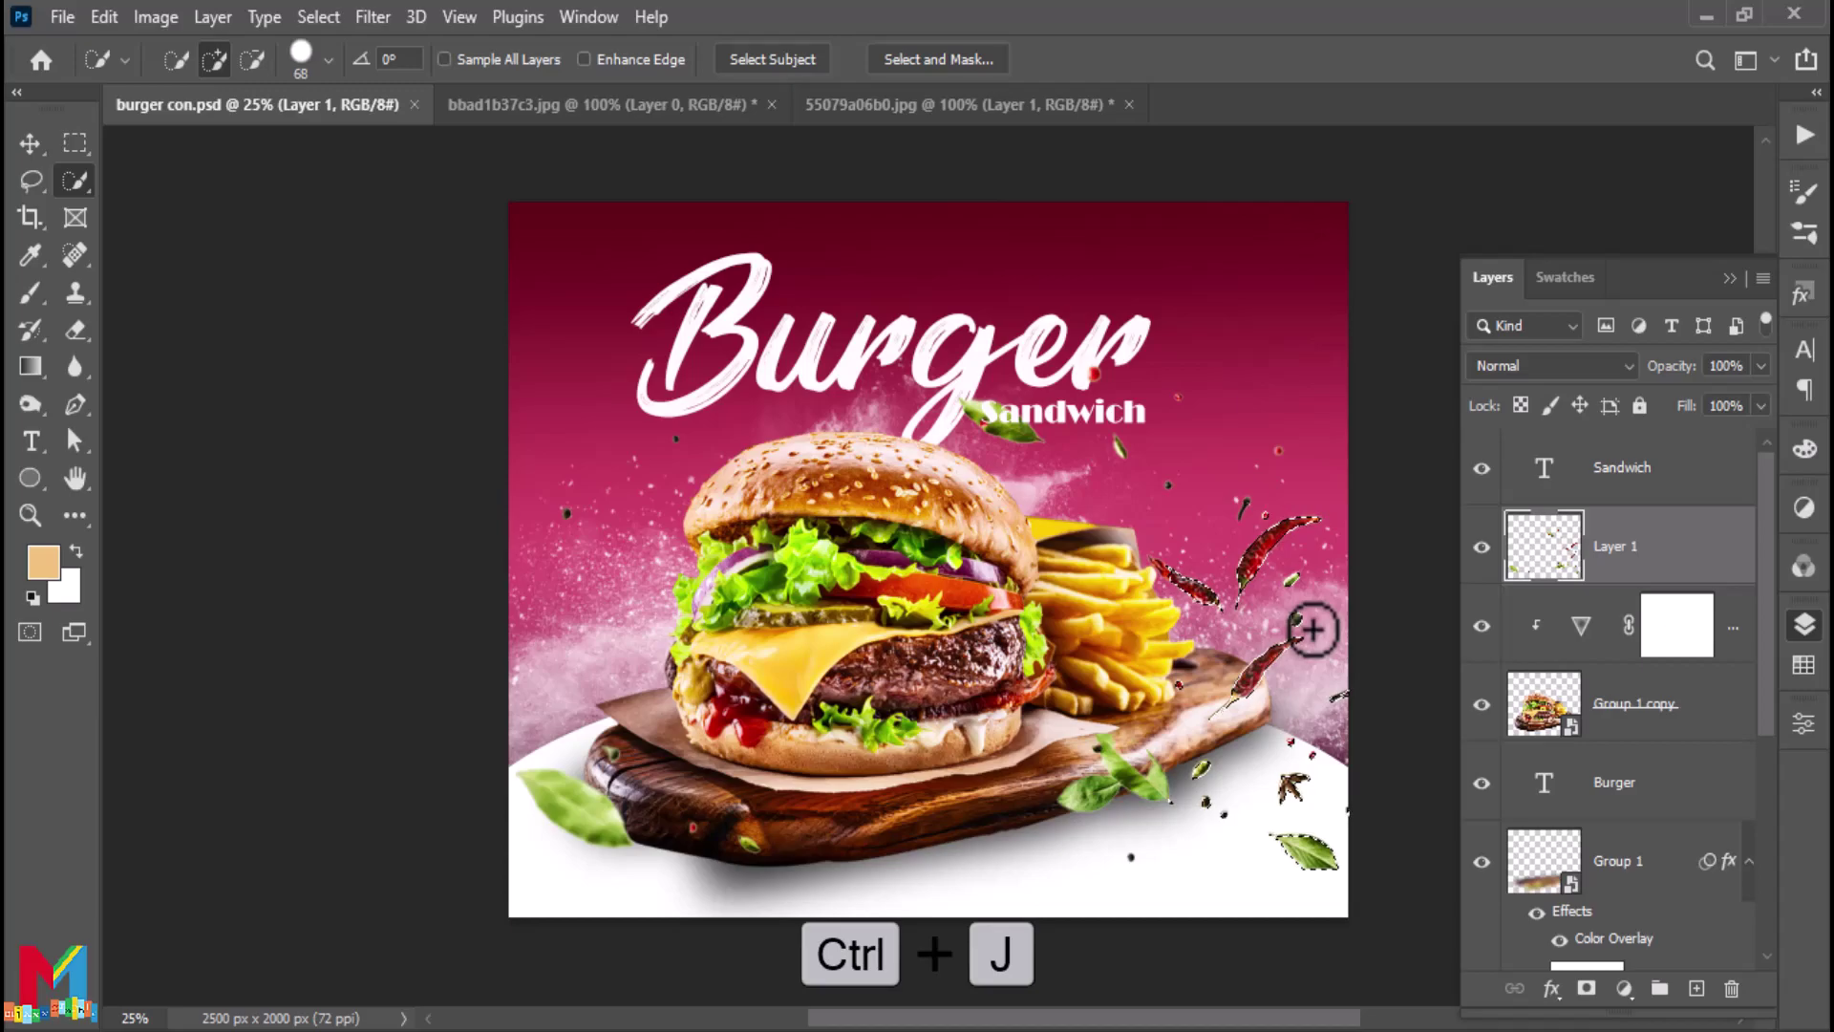
Move the copied peppers to the upper left, flipped around and tilted about 18°
key(v)
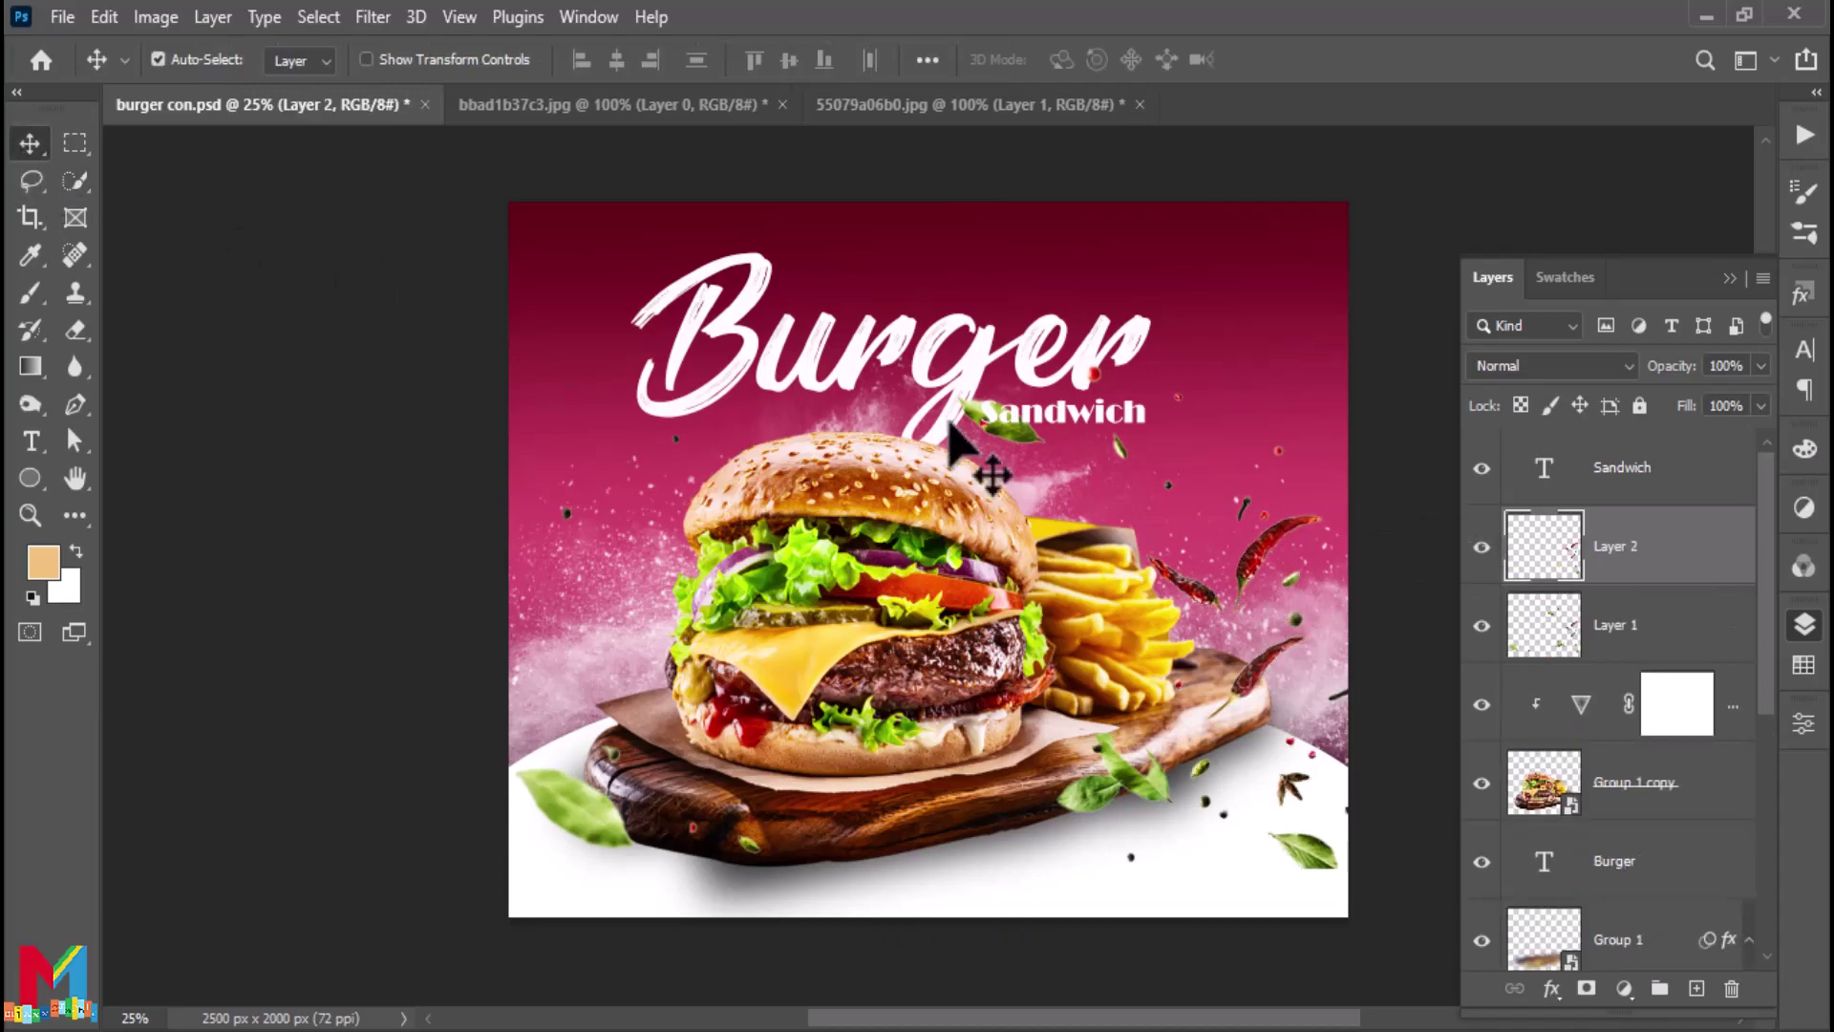
key(ctrl+t)
drag(1337, 669, 758, 525)
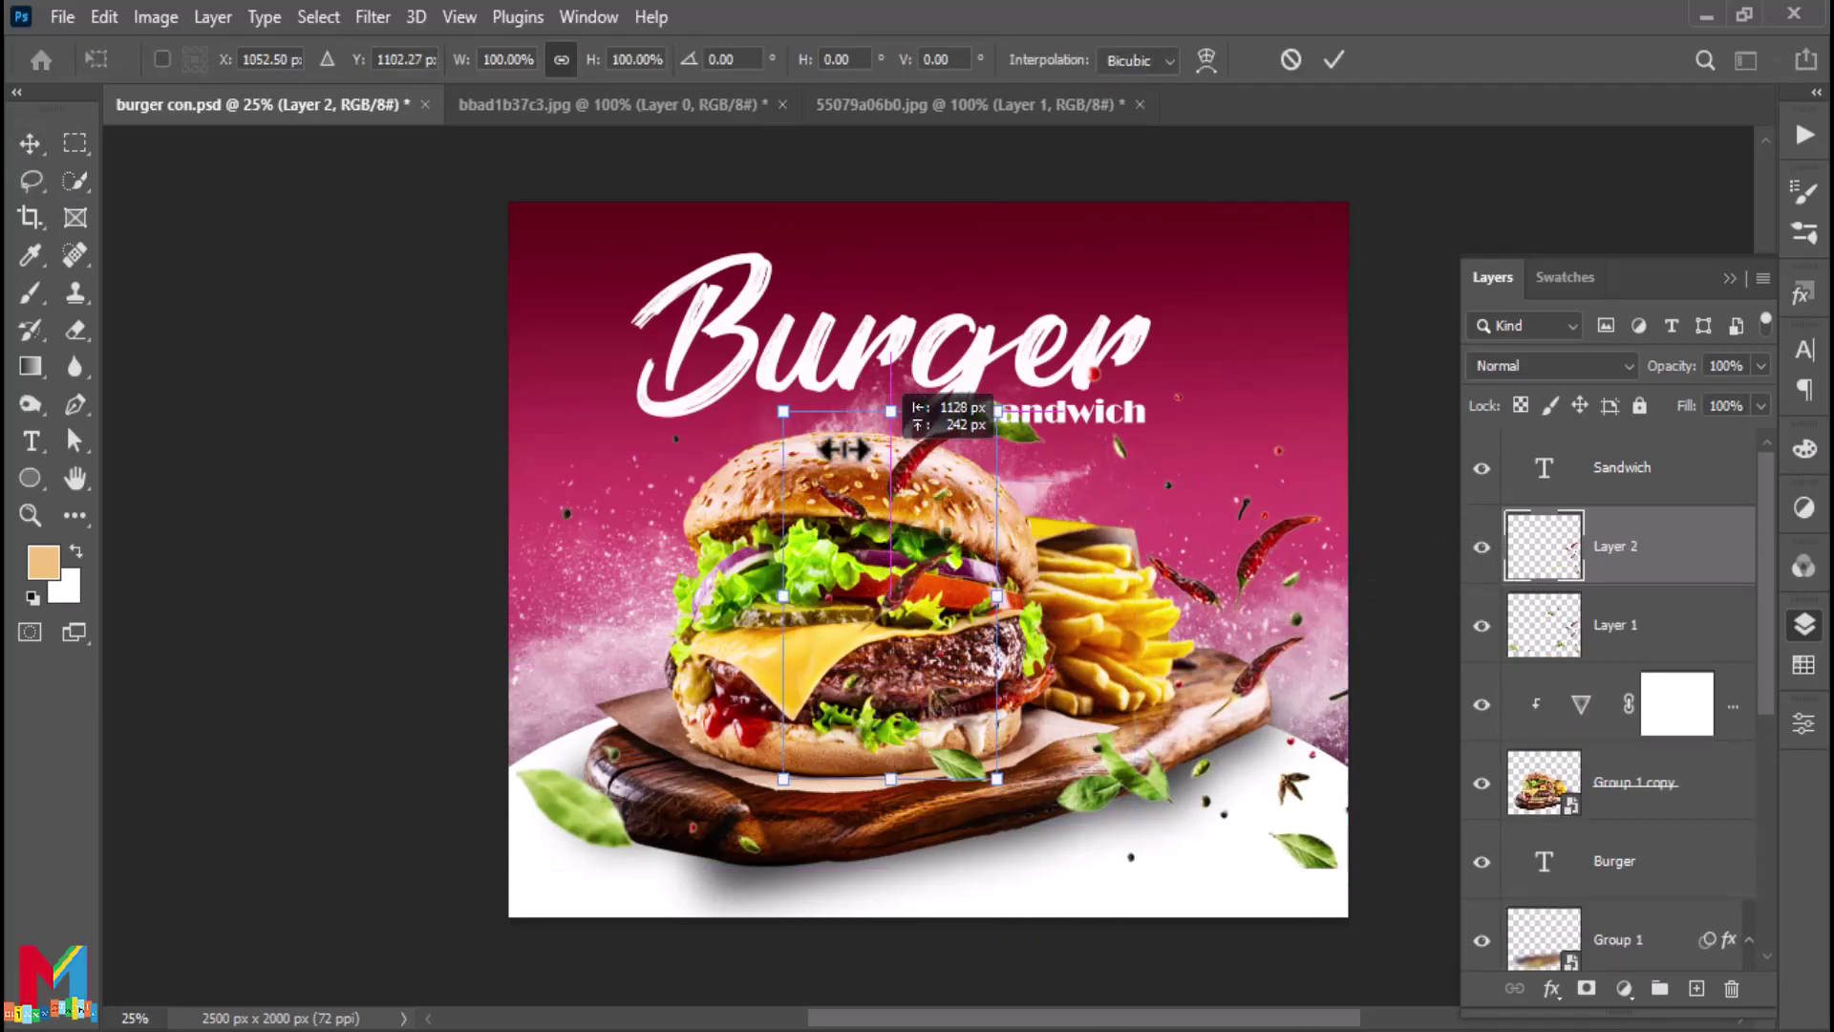
drag(785, 738, 409, 184)
mouse_move(644, 557)
mouse_down()
mouse_move(589, 589)
mouse_move(599, 557)
mouse_up()
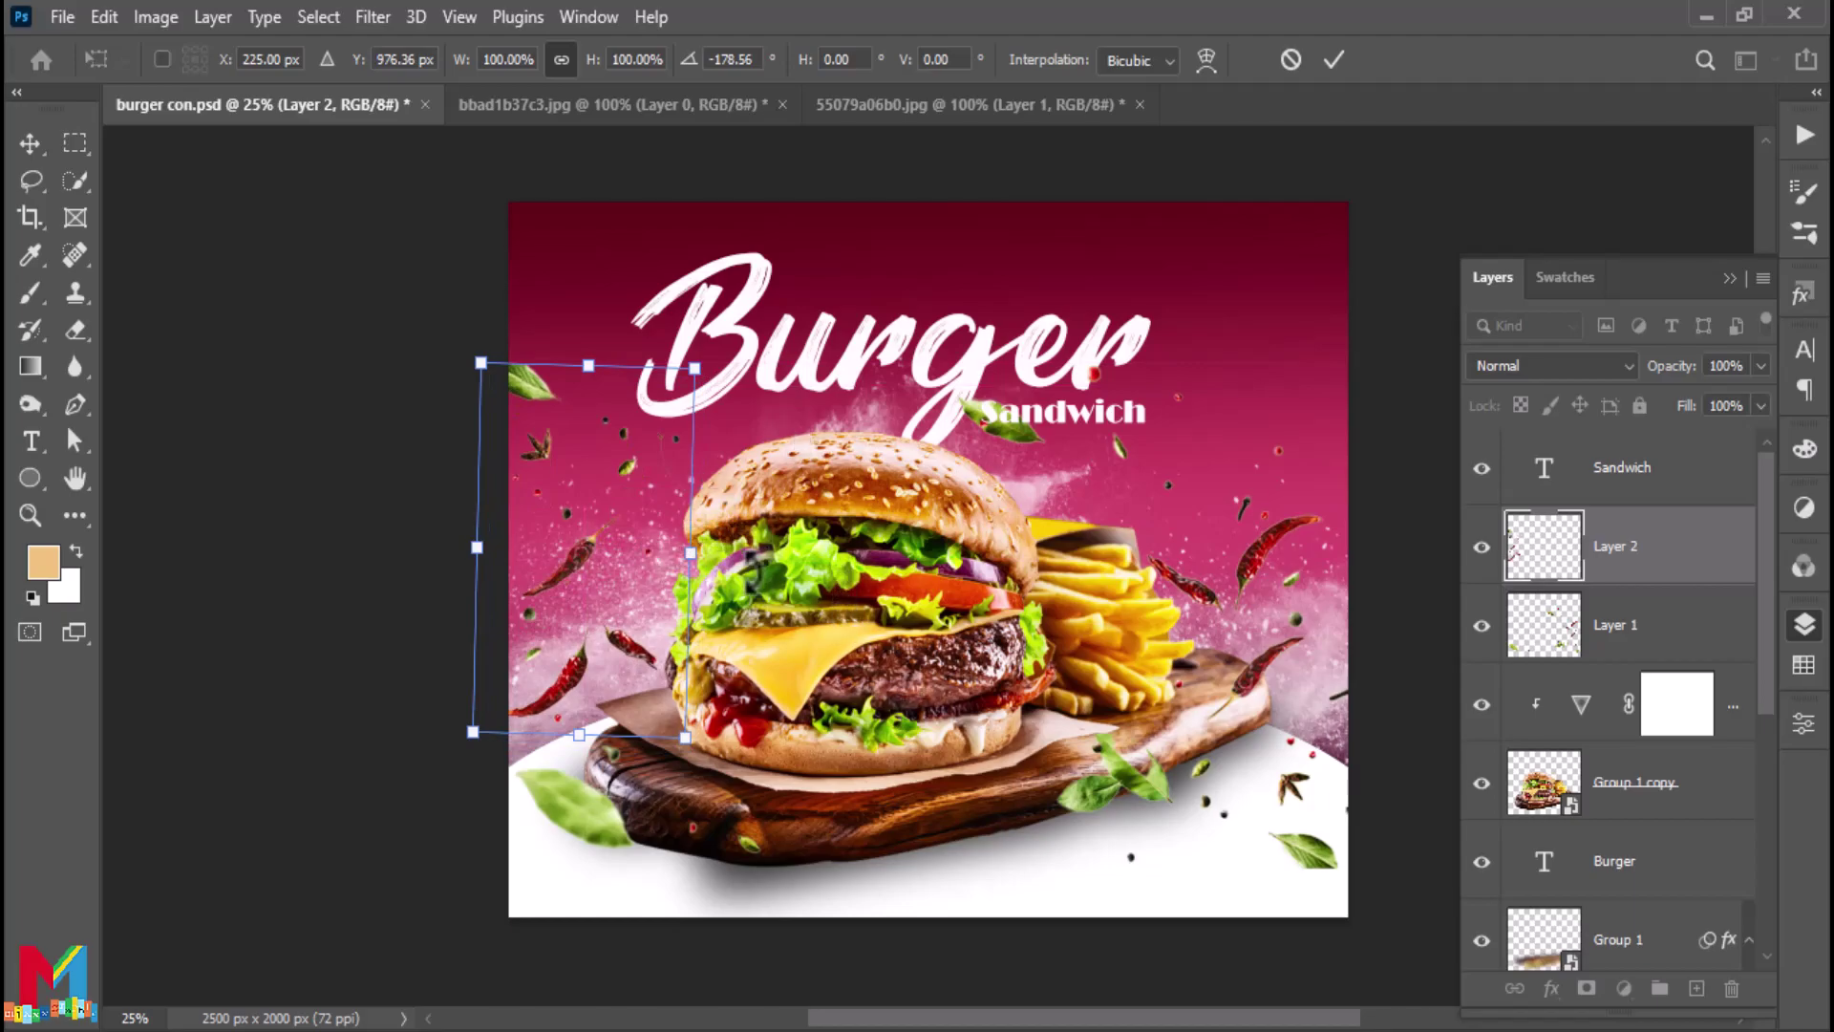
drag(755, 736, 515, 358)
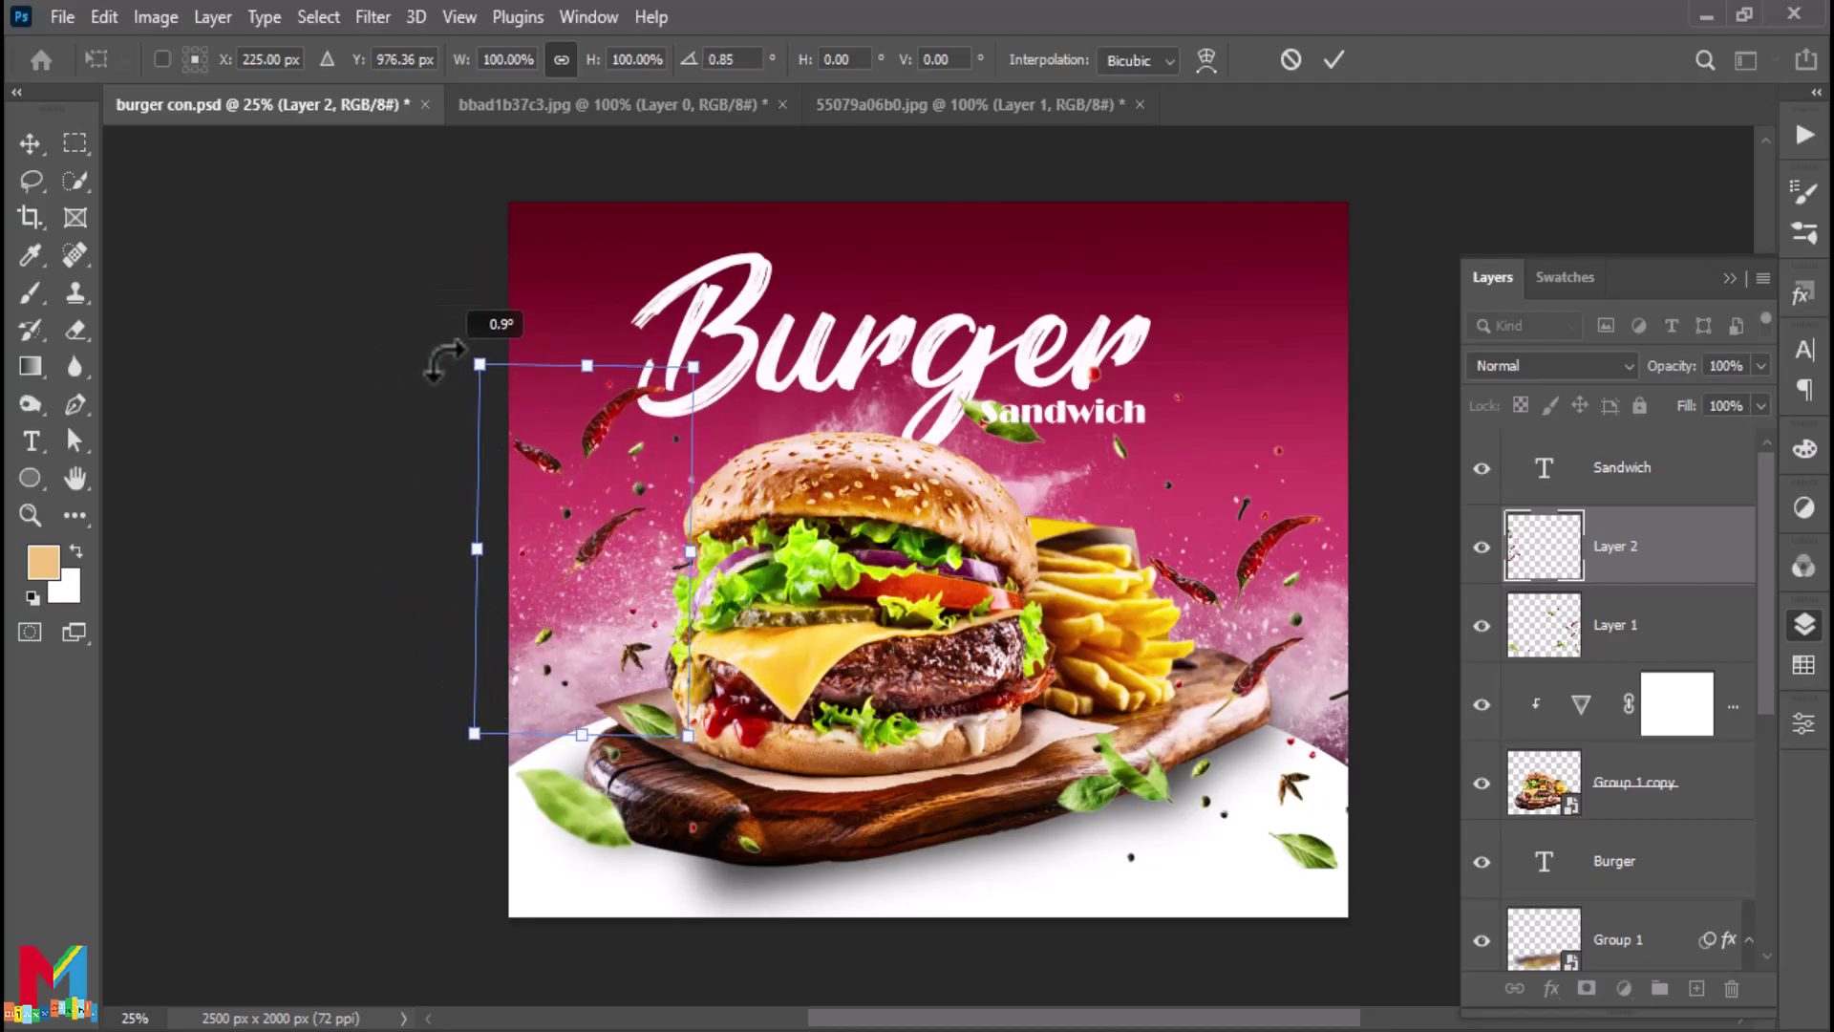
drag(608, 640, 582, 613)
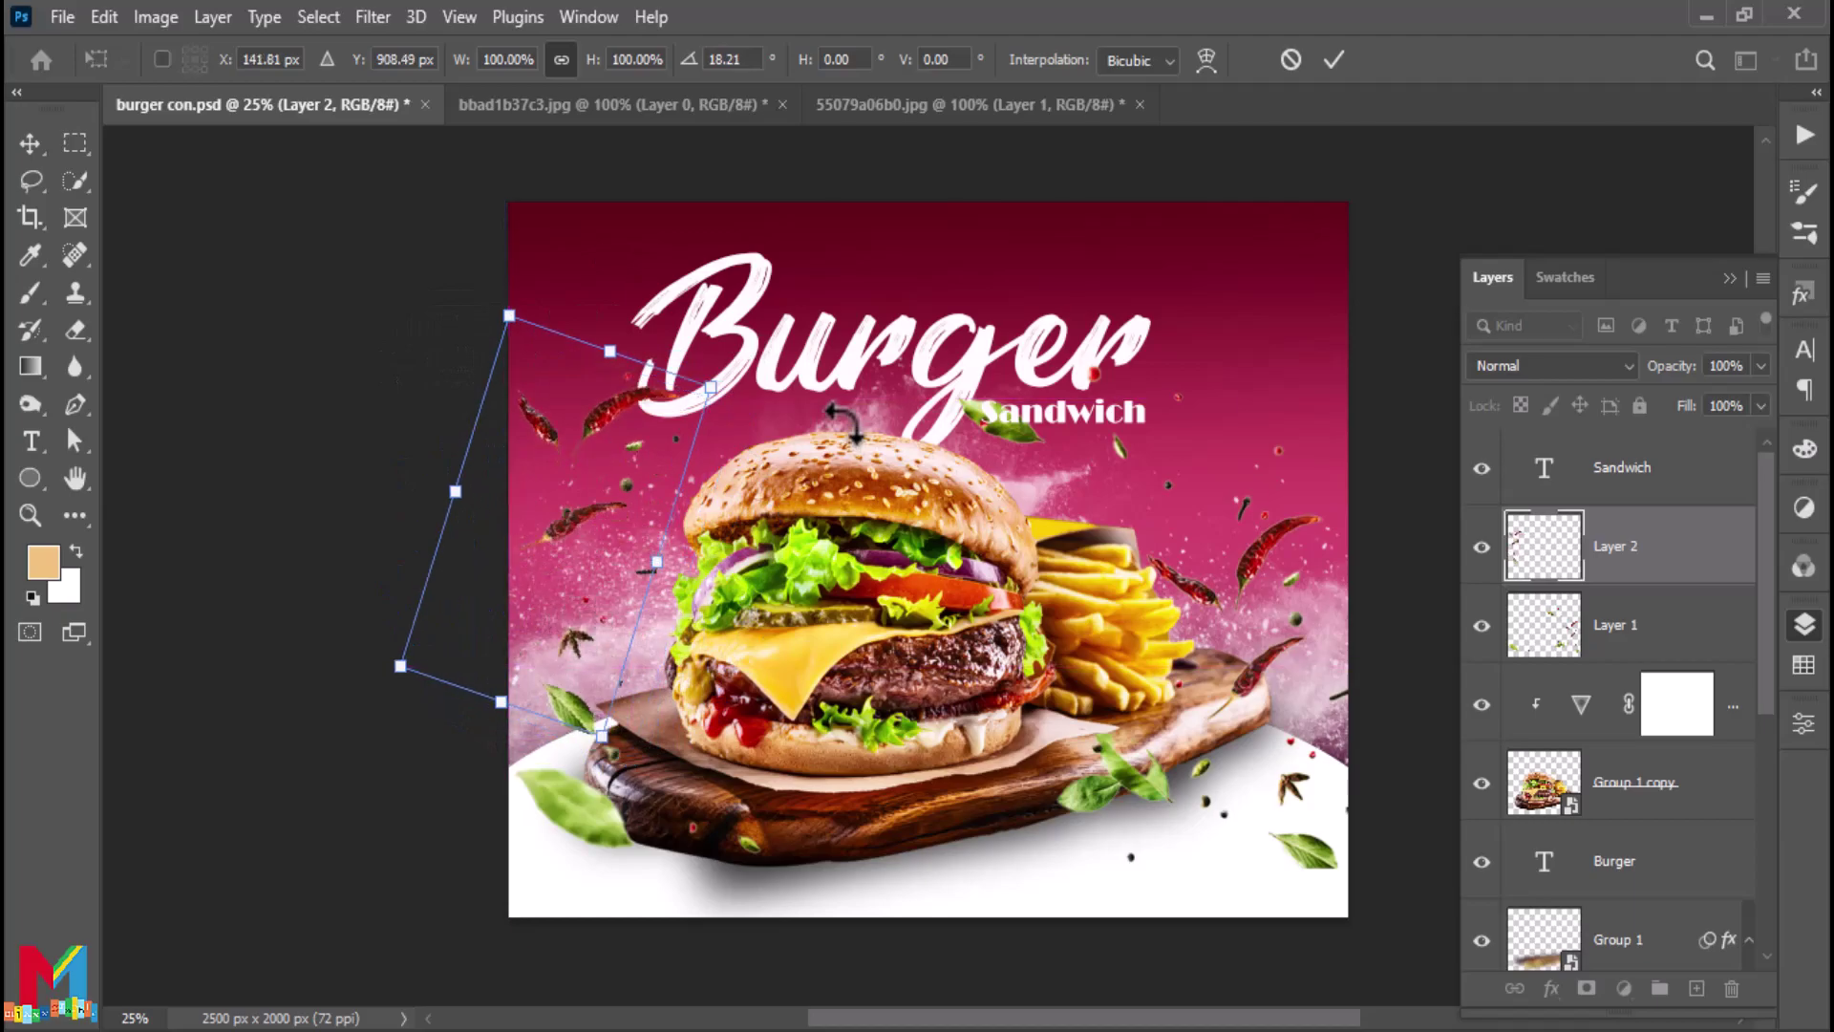
click(1334, 59)
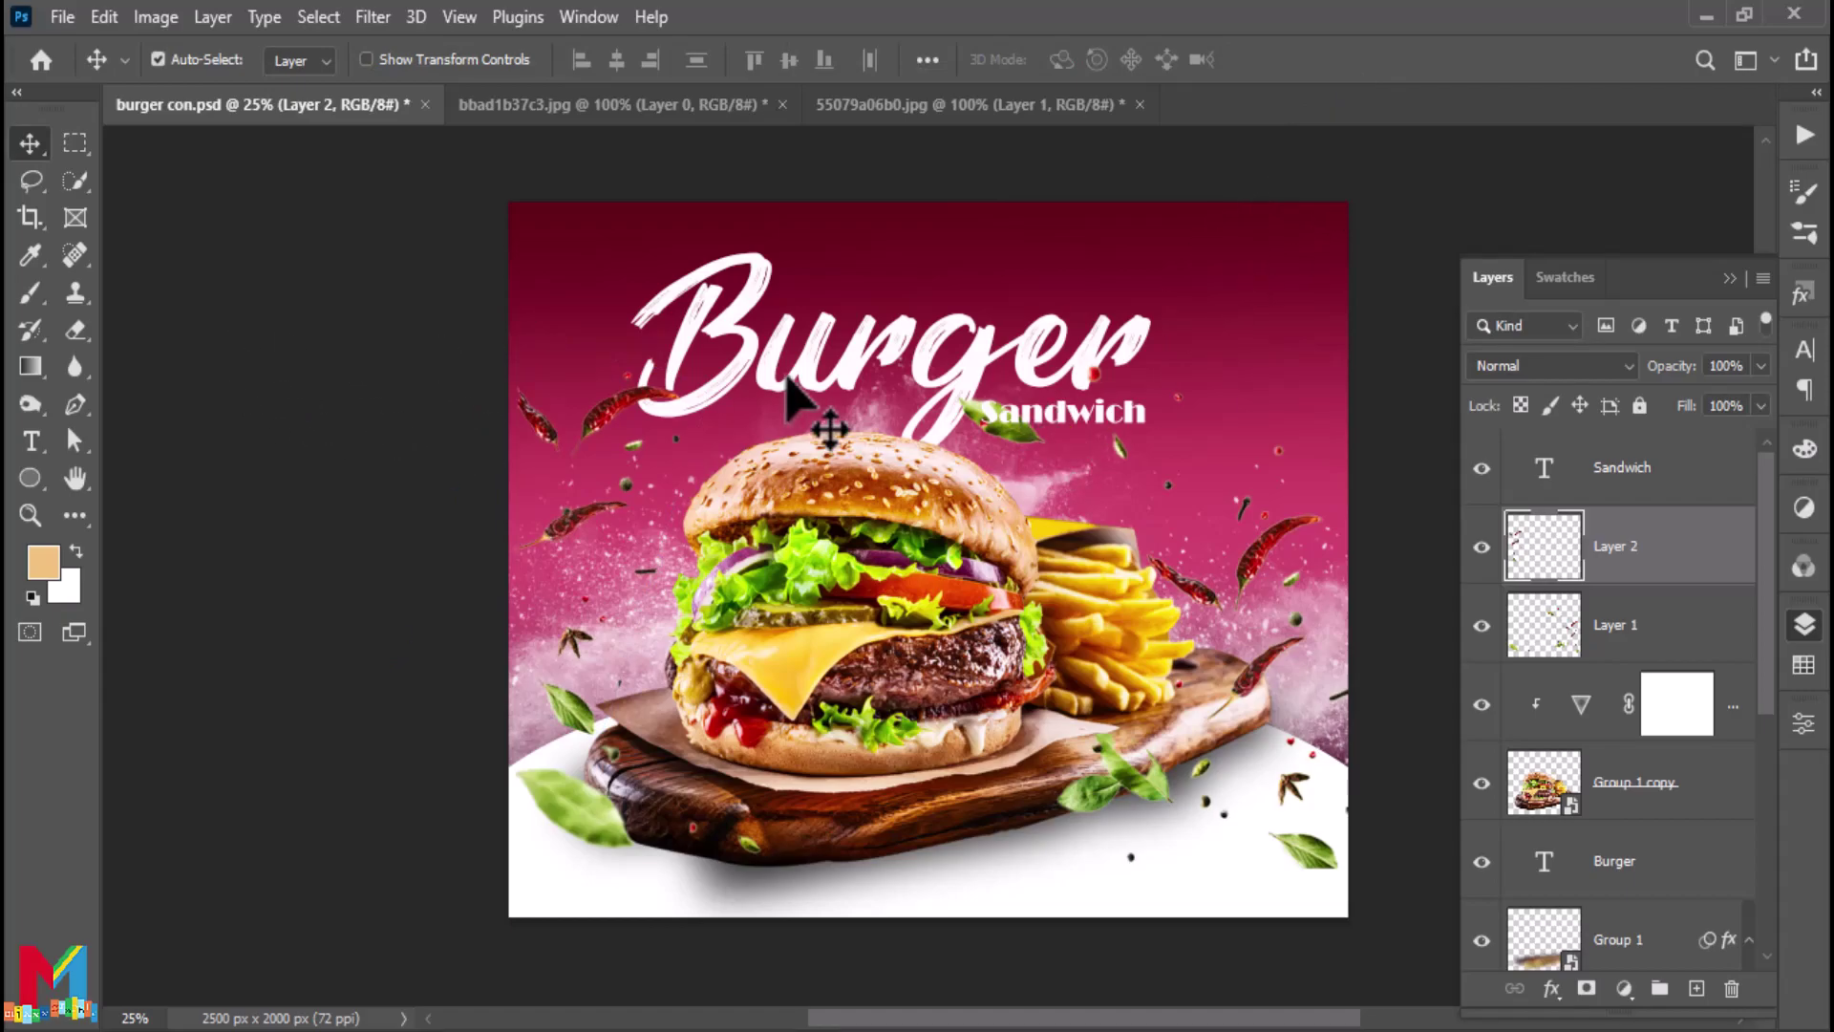
Cut a leaf onto its own layer and enlarge and rotate it beside the Burger title
click(75, 181)
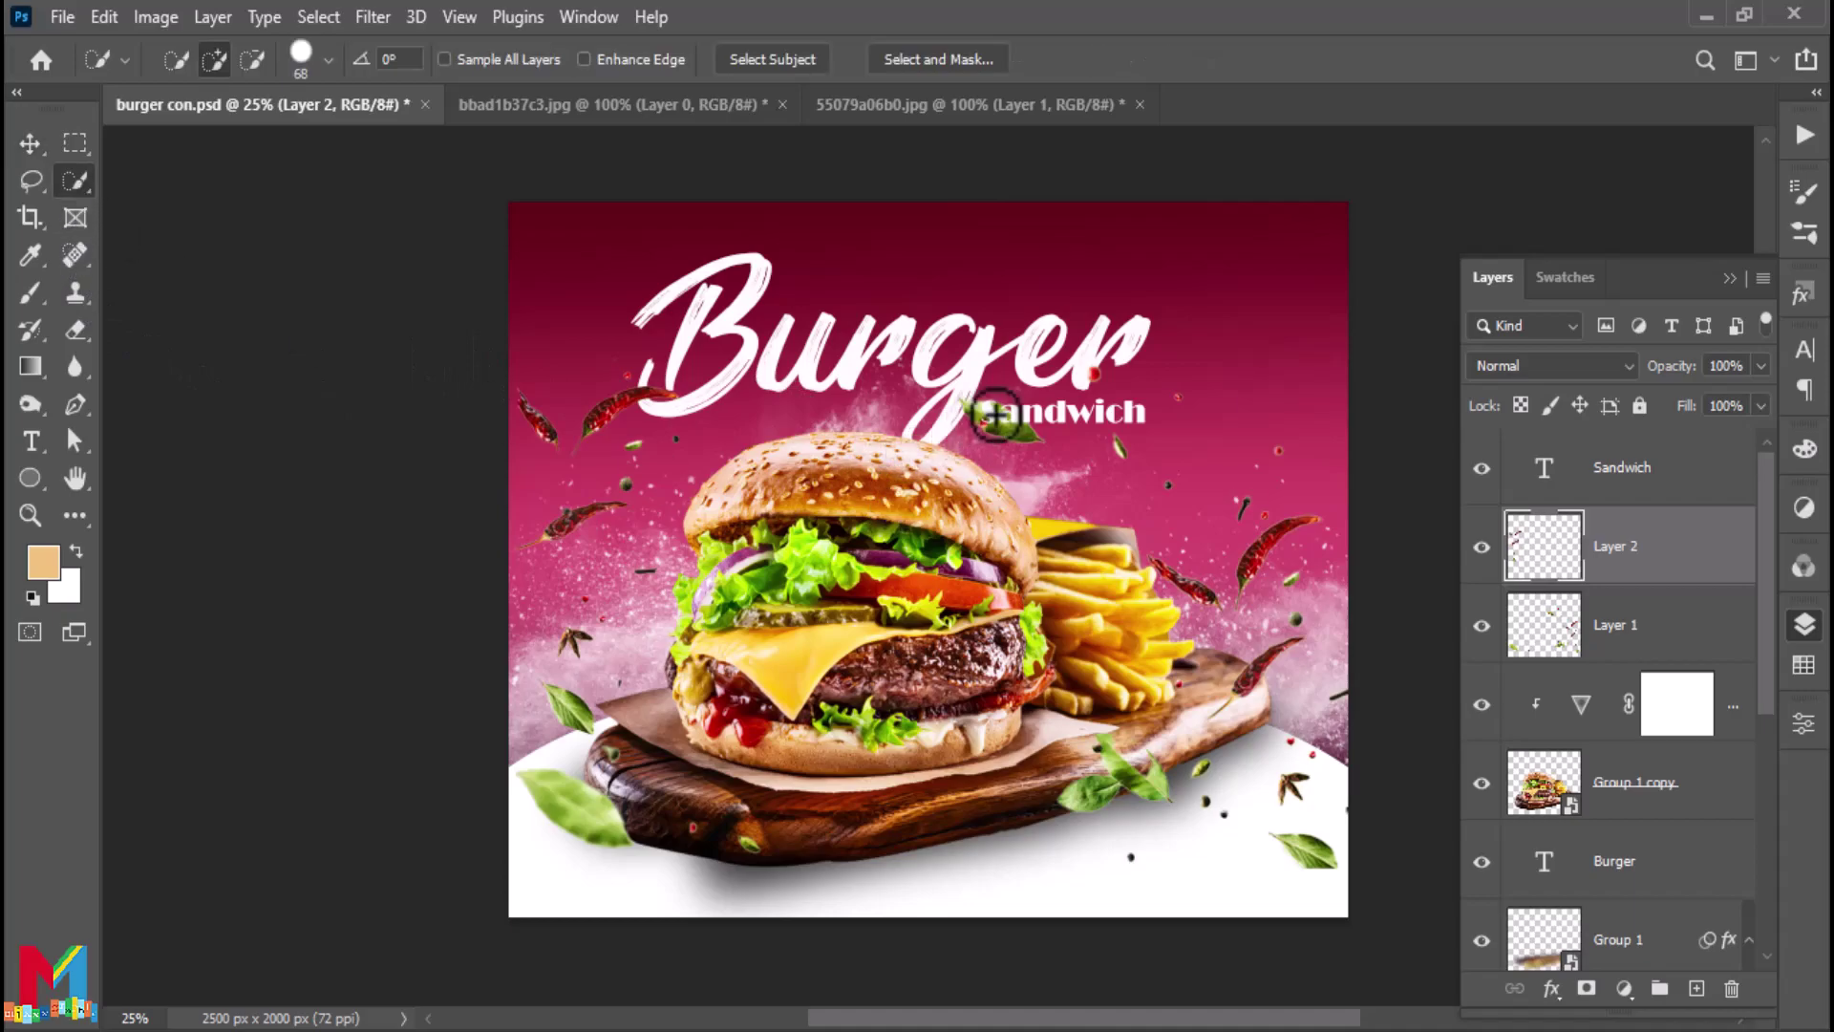
click(1586, 642)
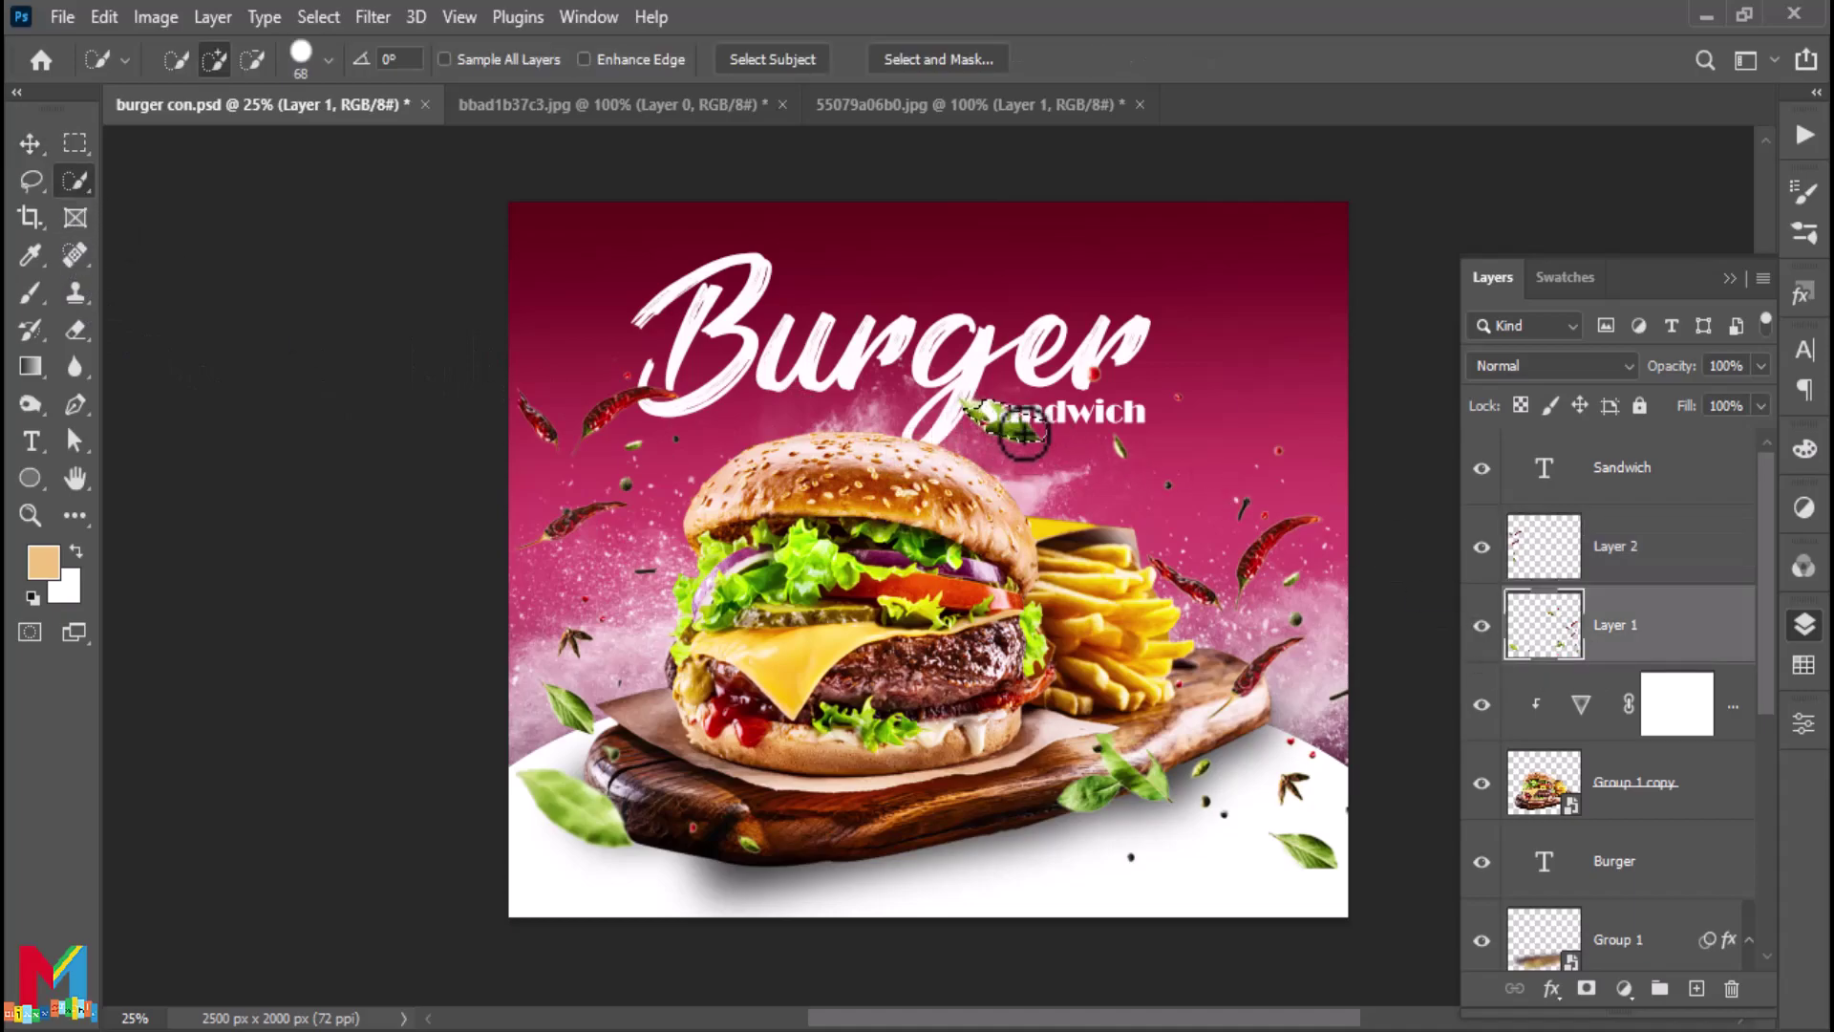
key(ctrl+x)
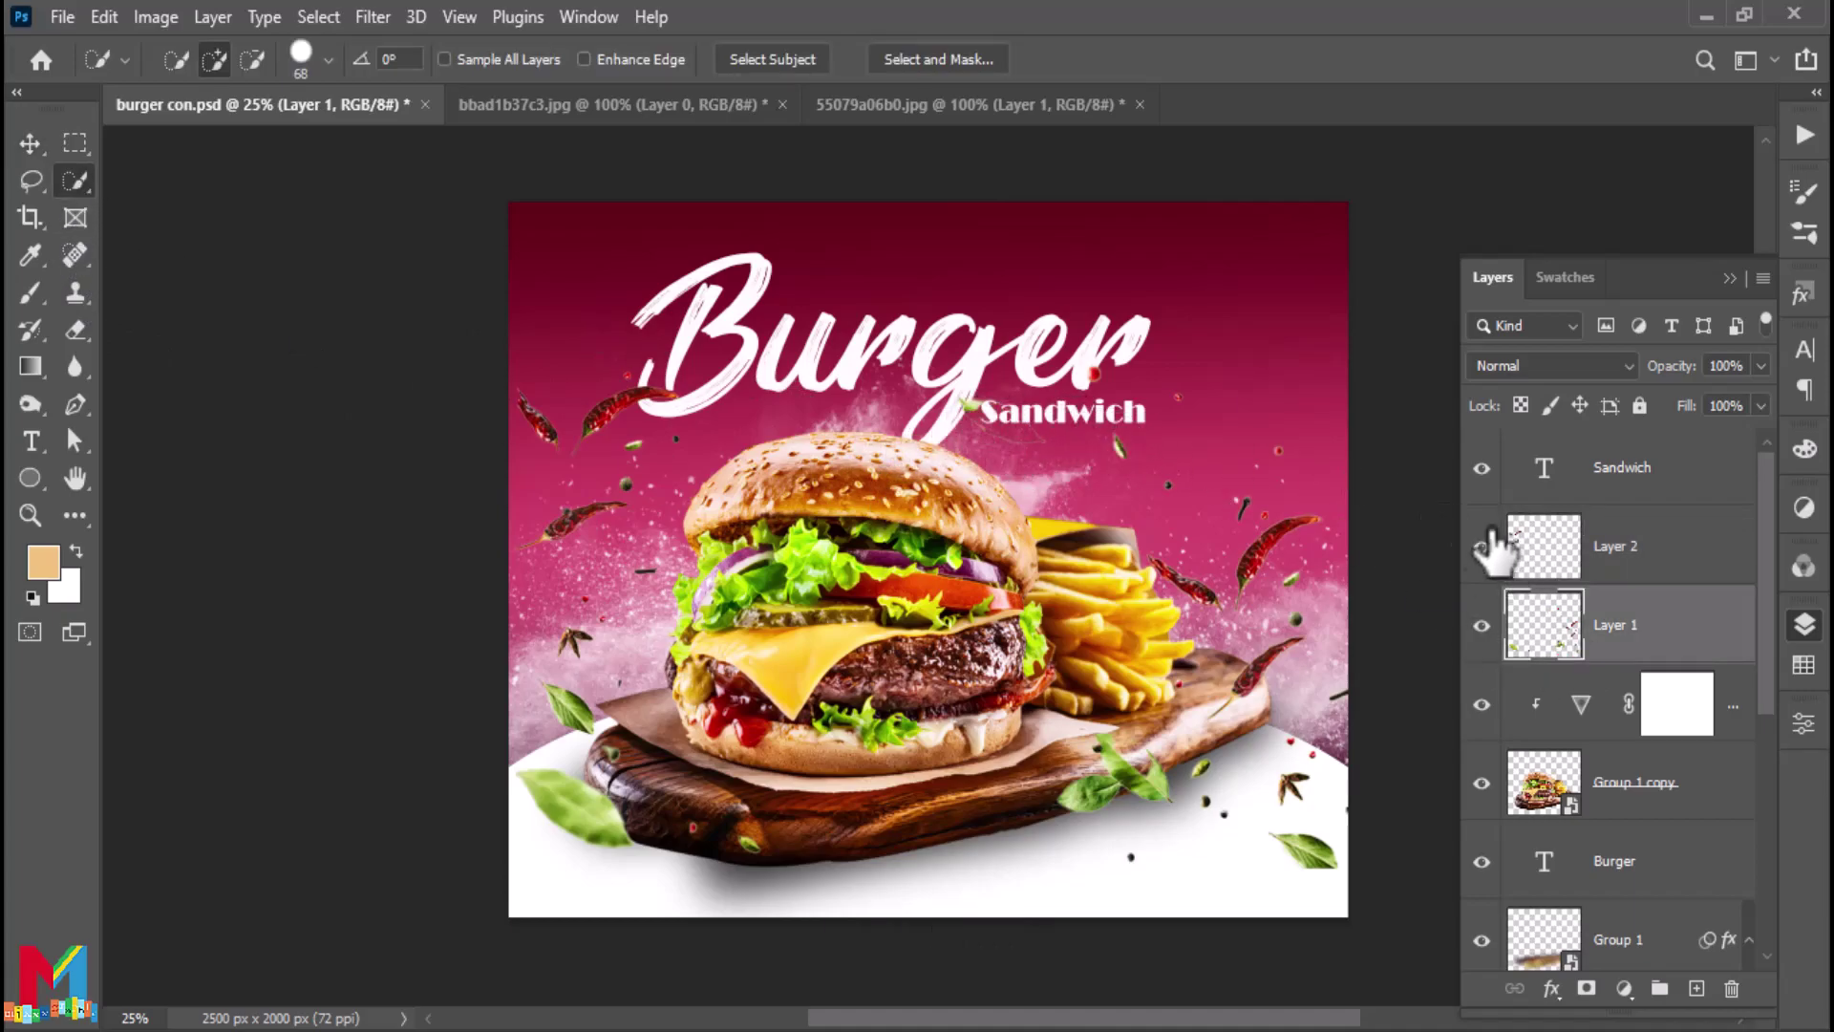
click(1597, 564)
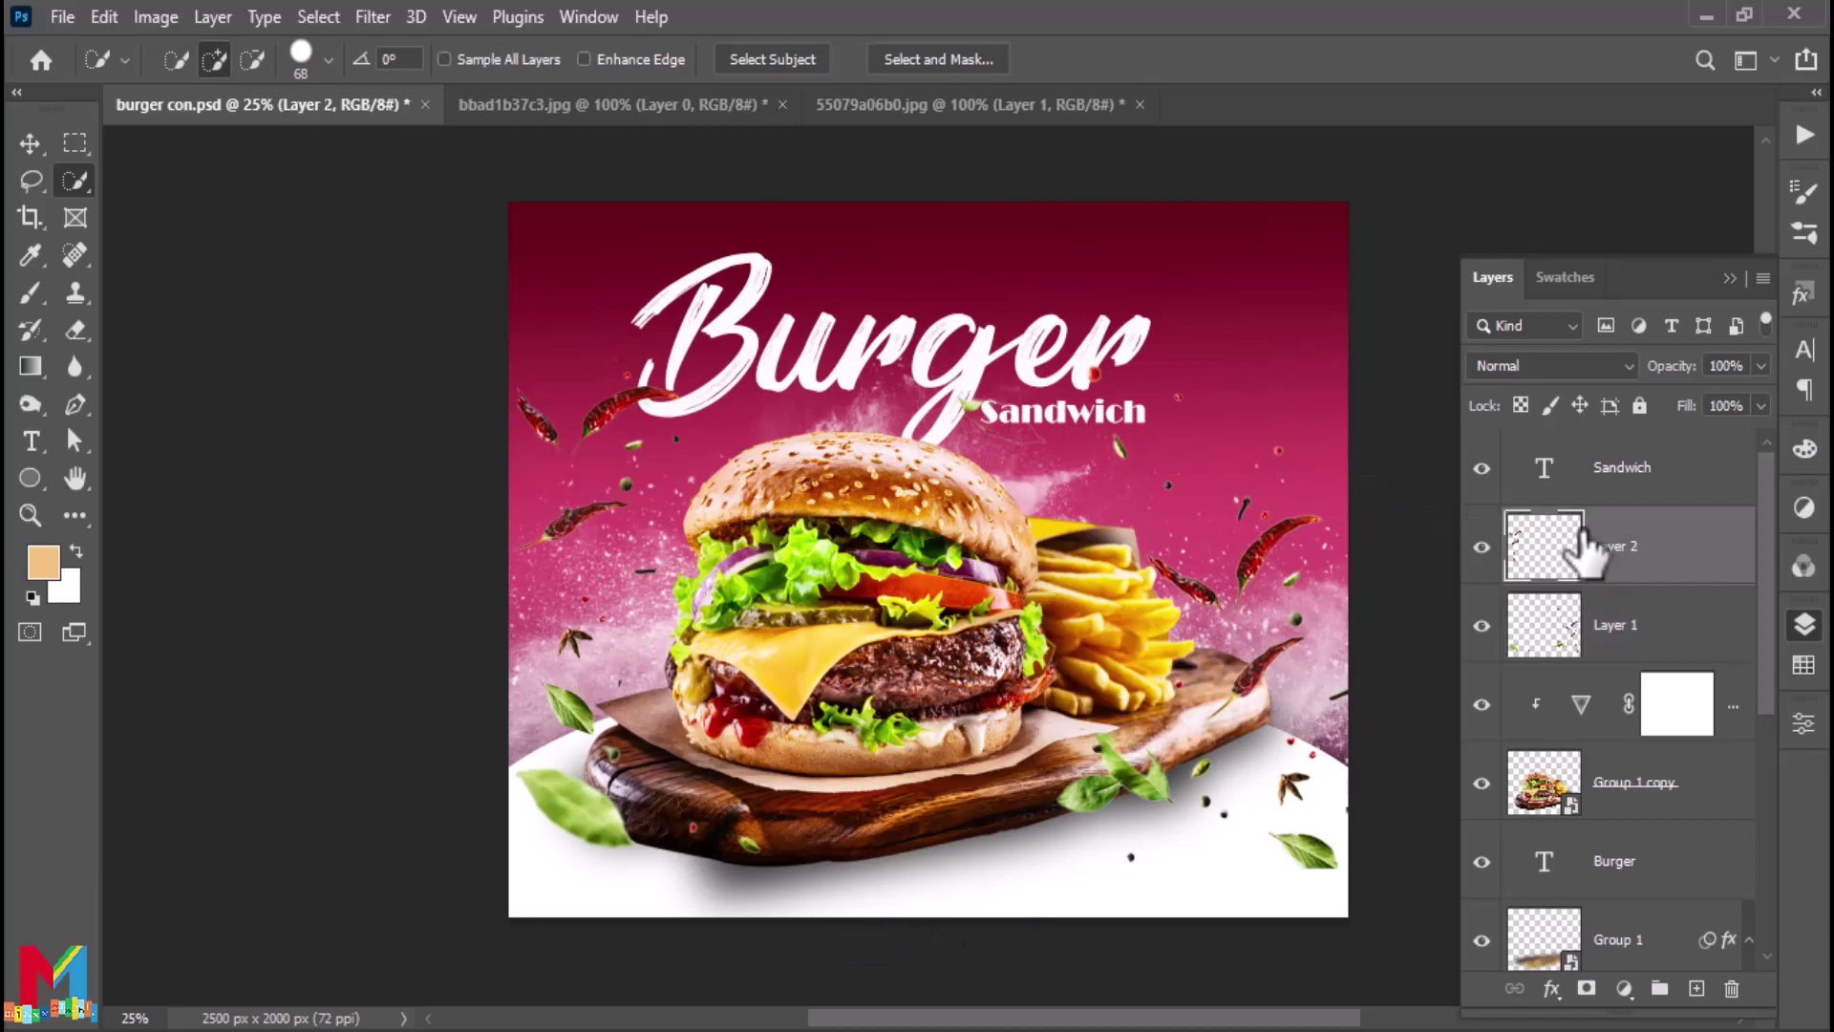
key(ctrl+v)
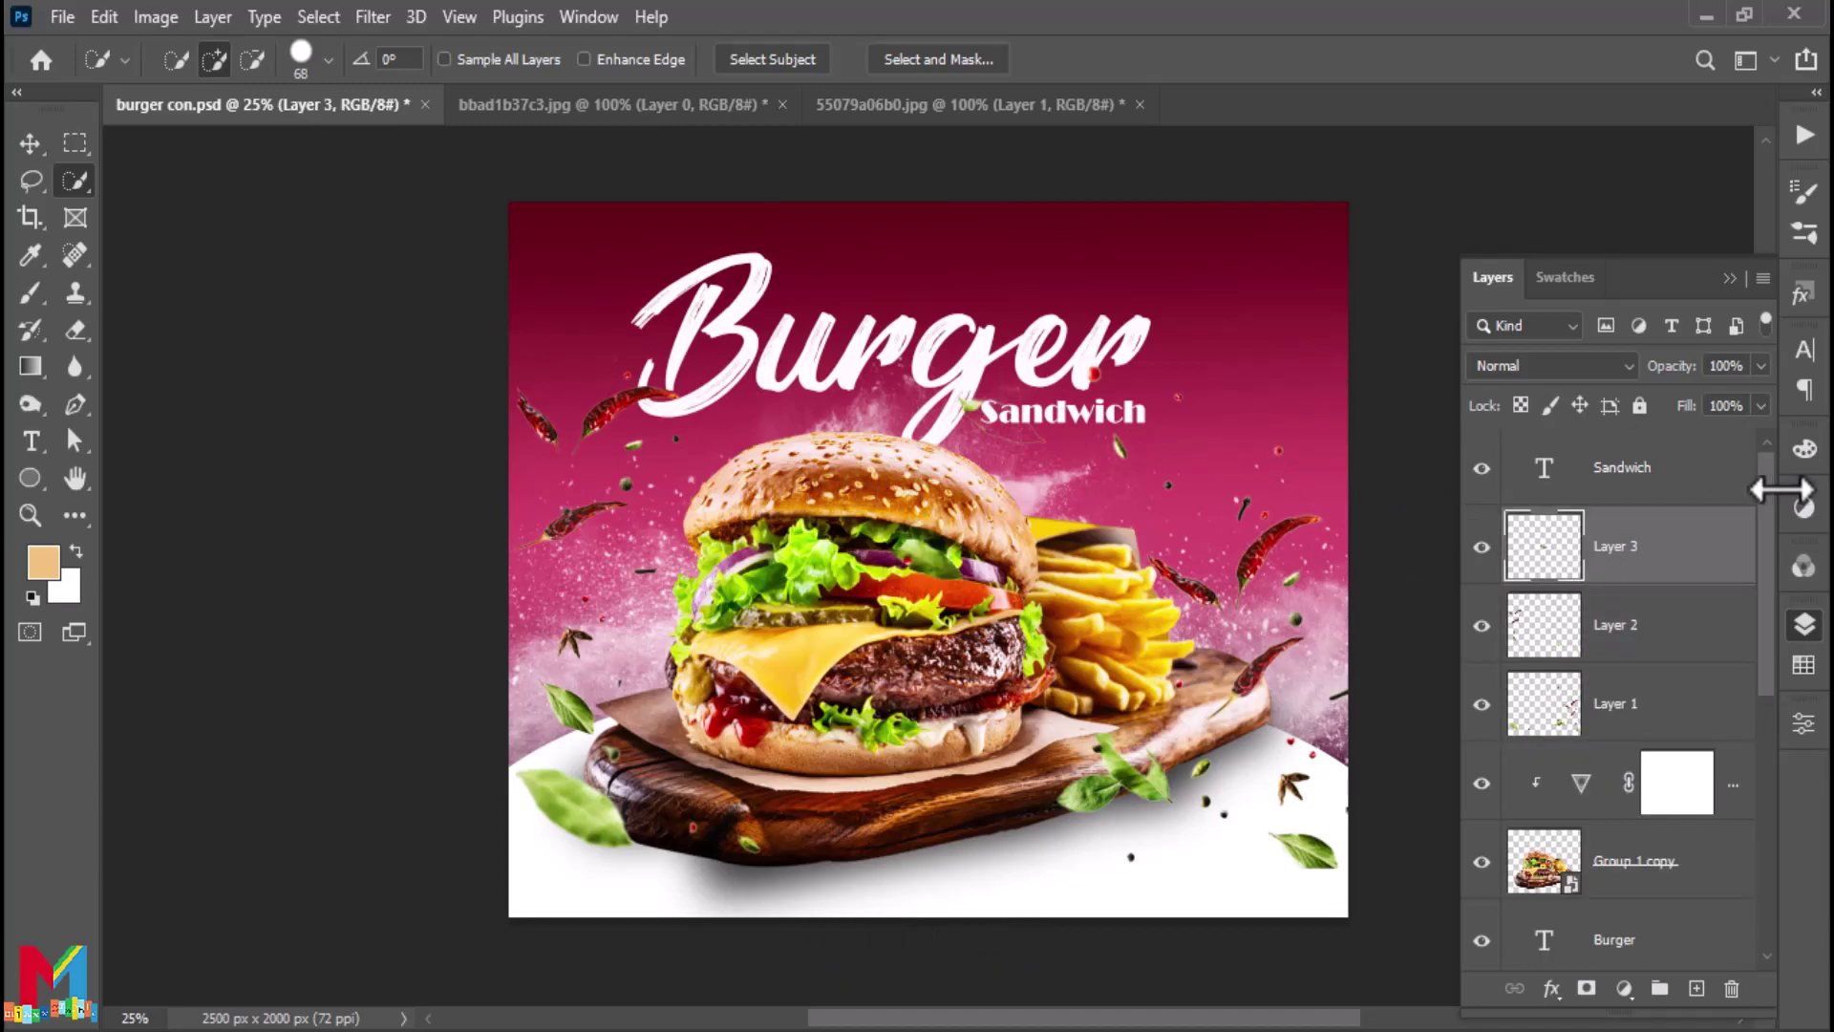
key(ctrl+t)
mouse_move(927, 561)
mouse_down()
mouse_move(1117, 441)
mouse_move(1158, 482)
mouse_move(1065, 463)
mouse_move(1189, 368)
mouse_move(1184, 349)
mouse_up()
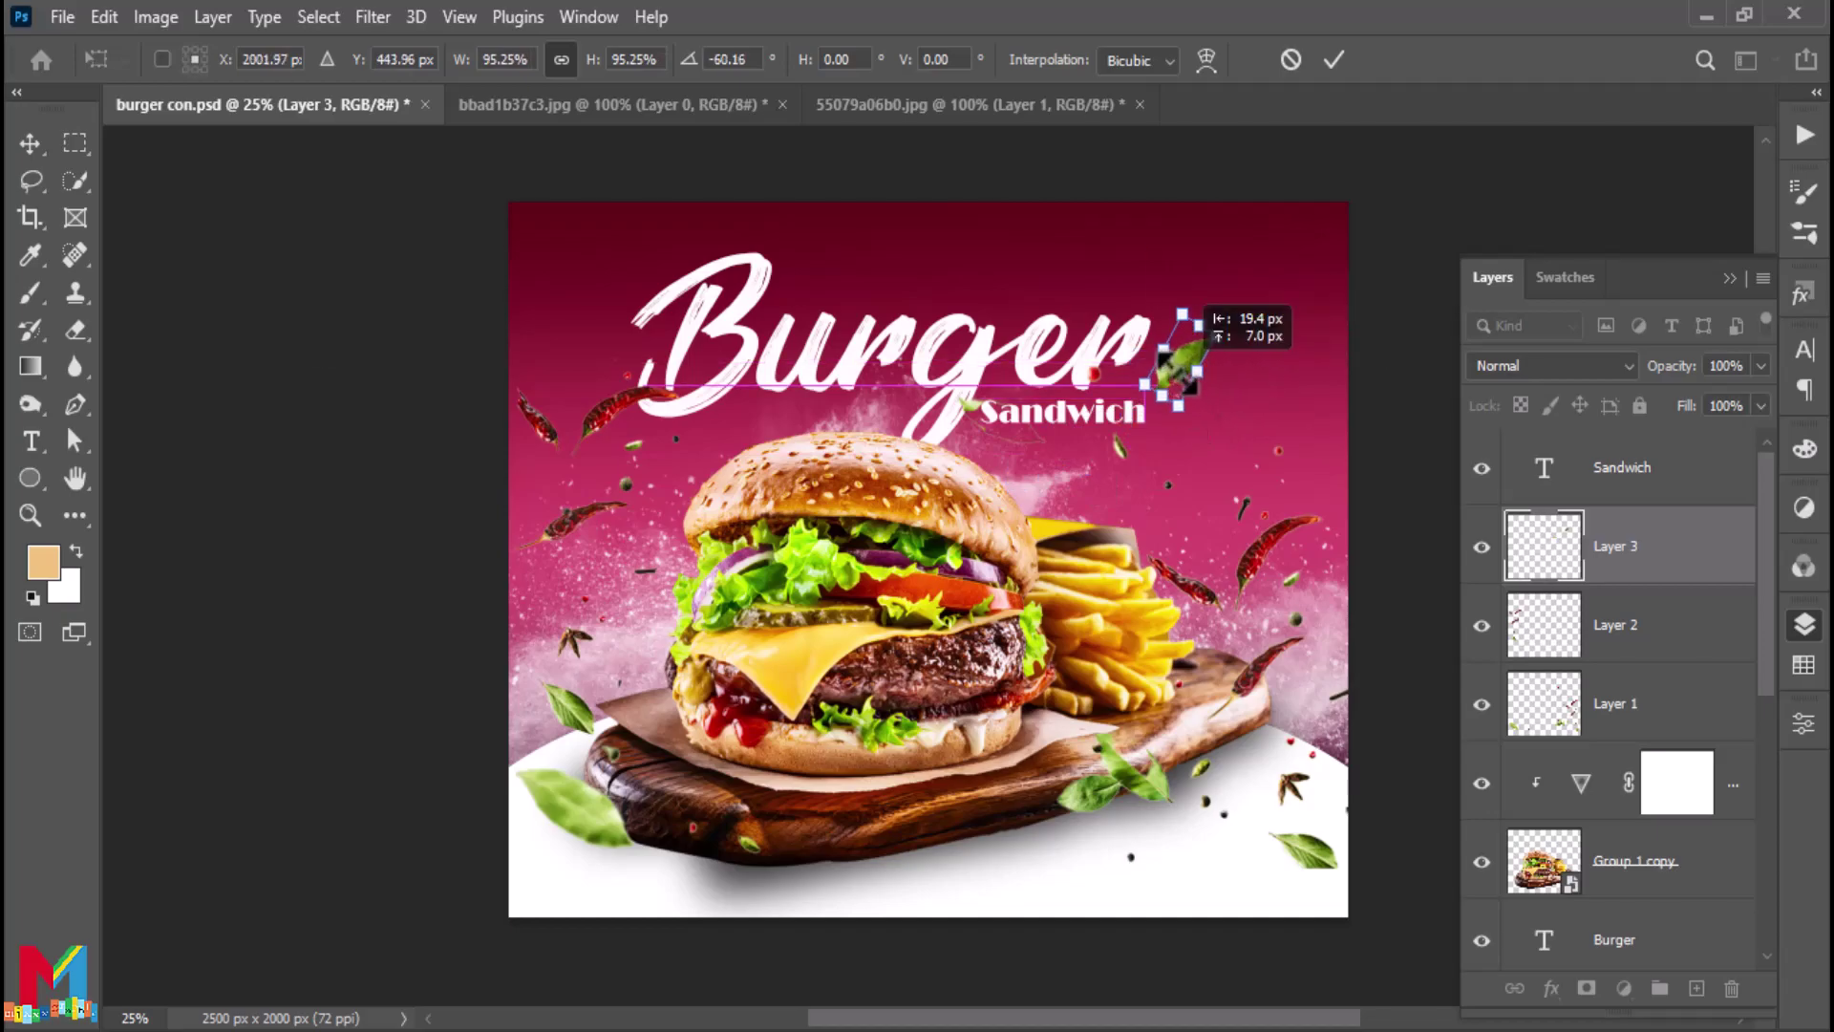
click(1333, 59)
Move the lower-left leaf onto its own layer, placed slightly lower
key(w)
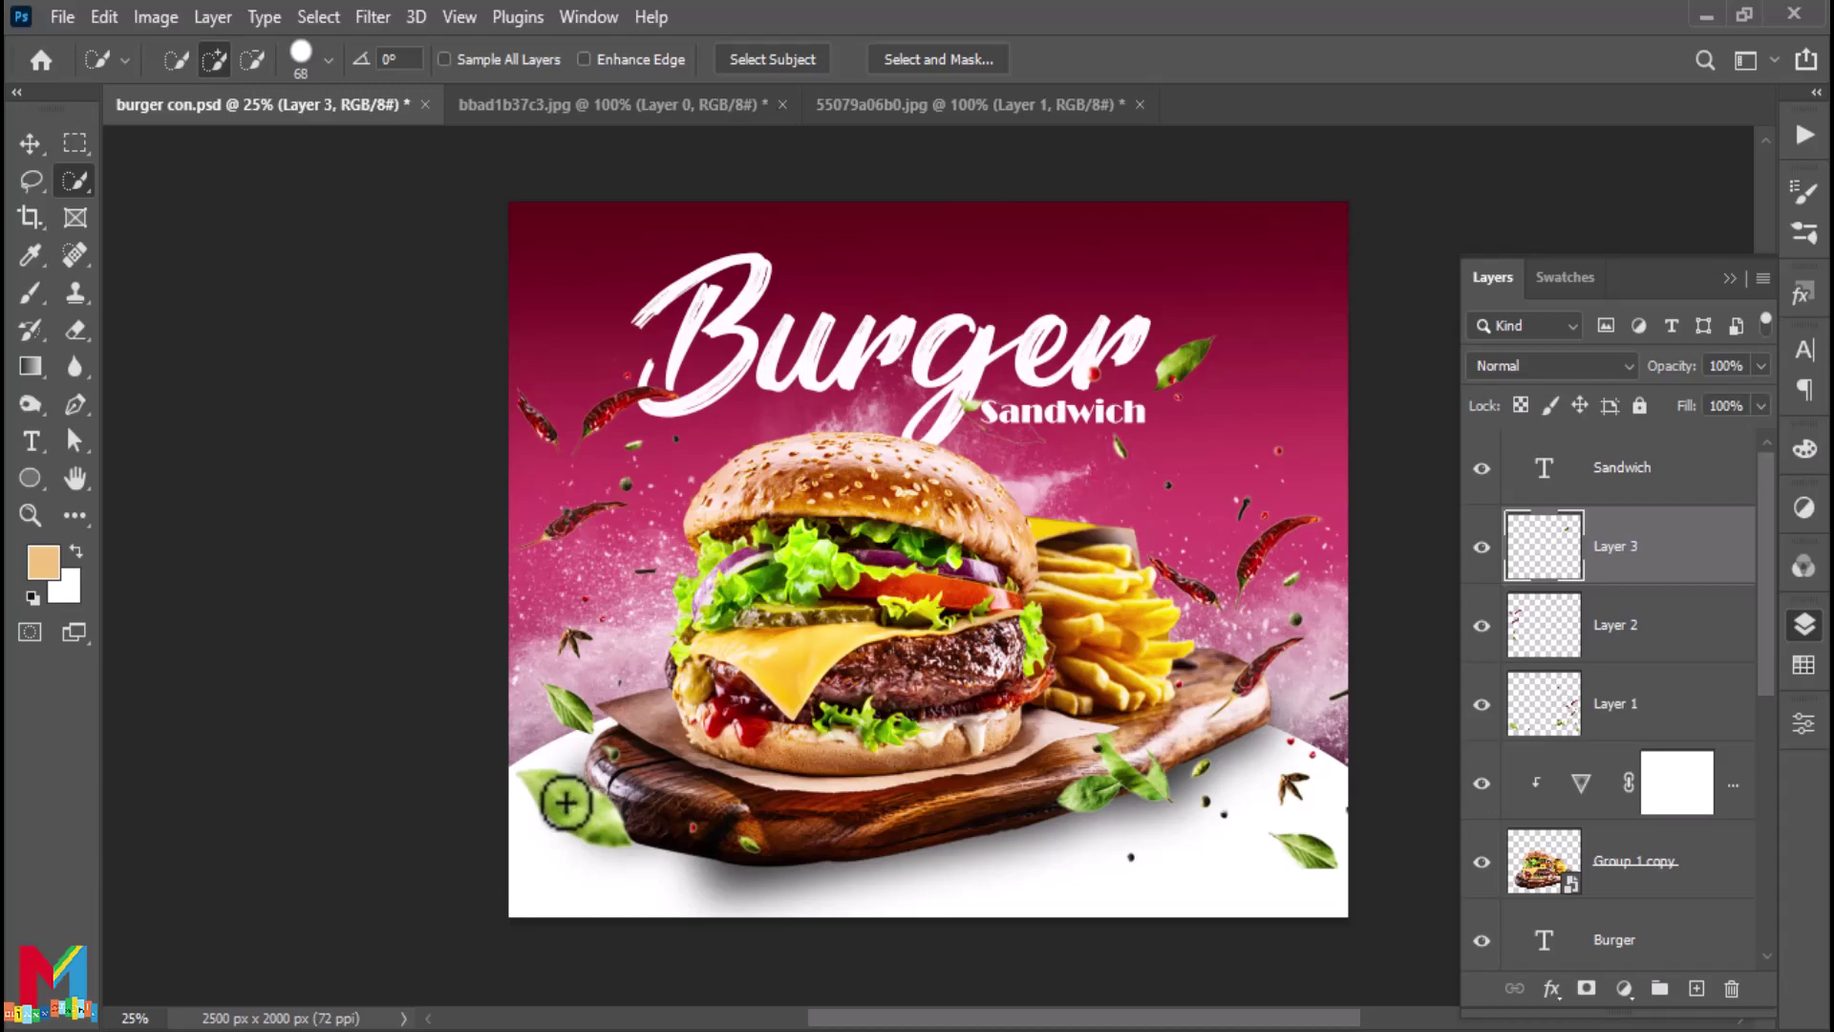
click(1548, 712)
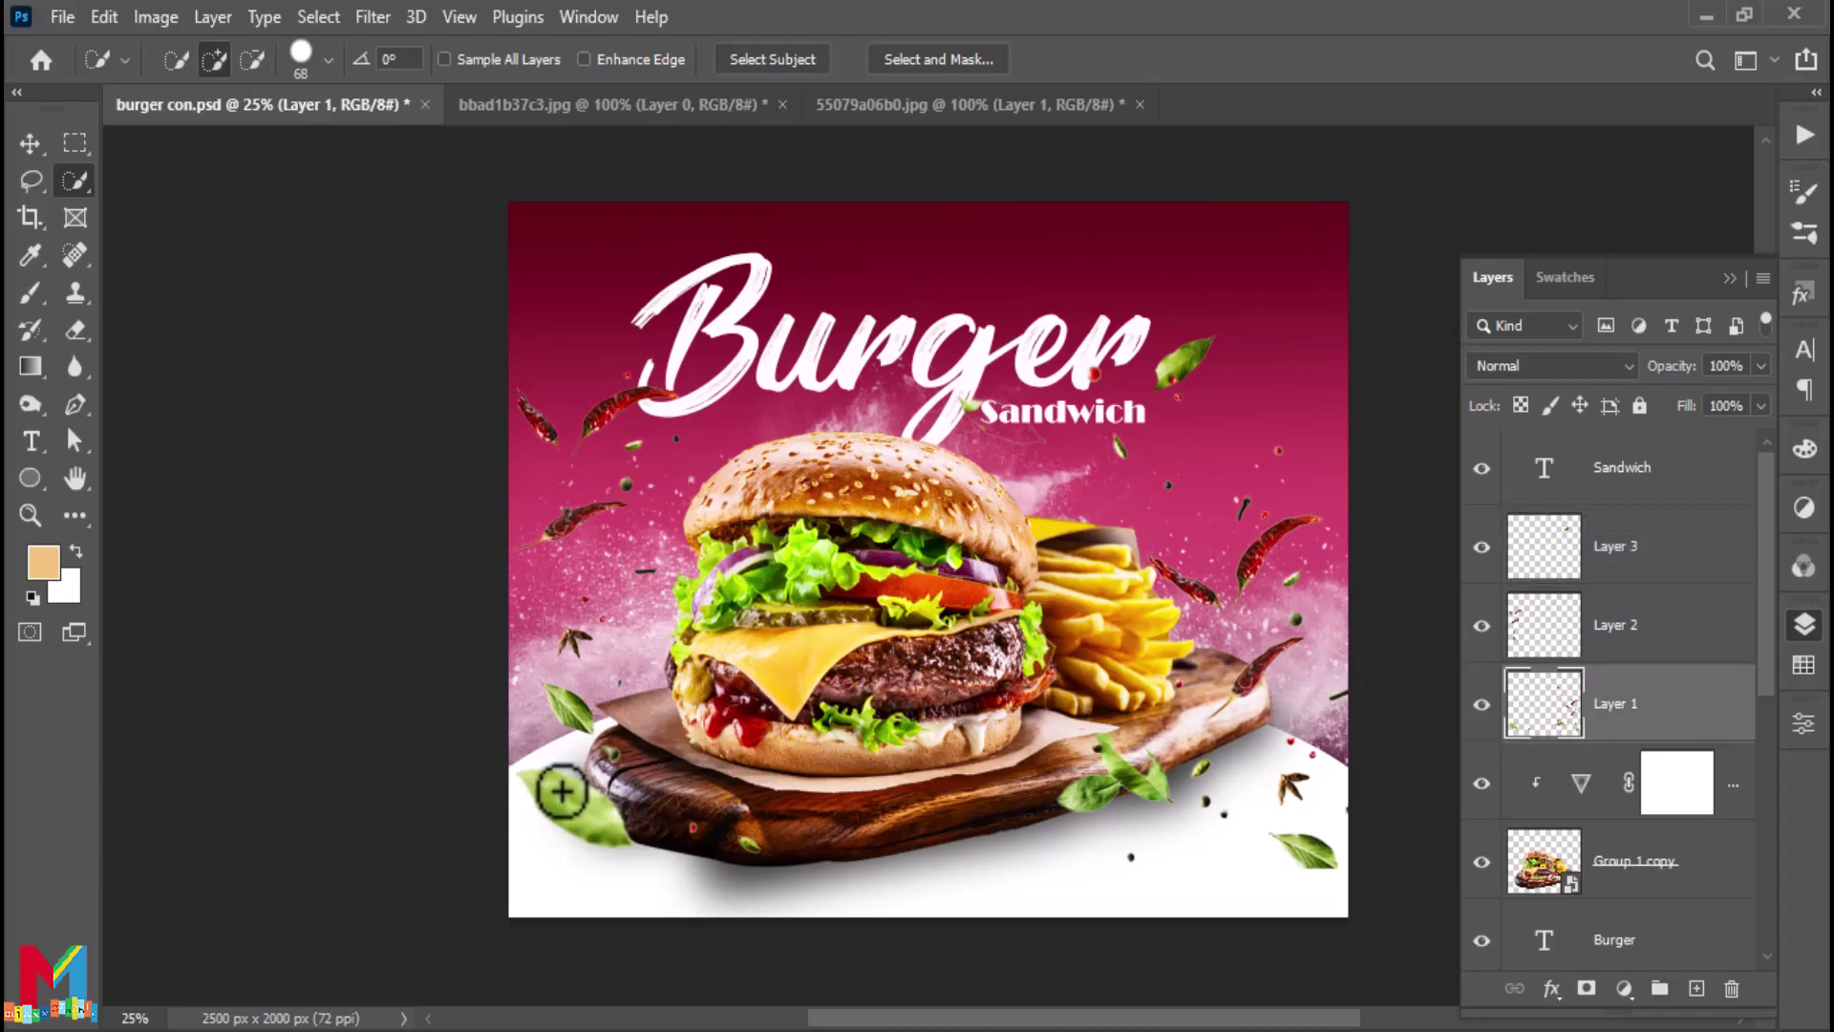
drag(562, 791, 599, 833)
alt+click(616, 845)
key(ctrl+x)
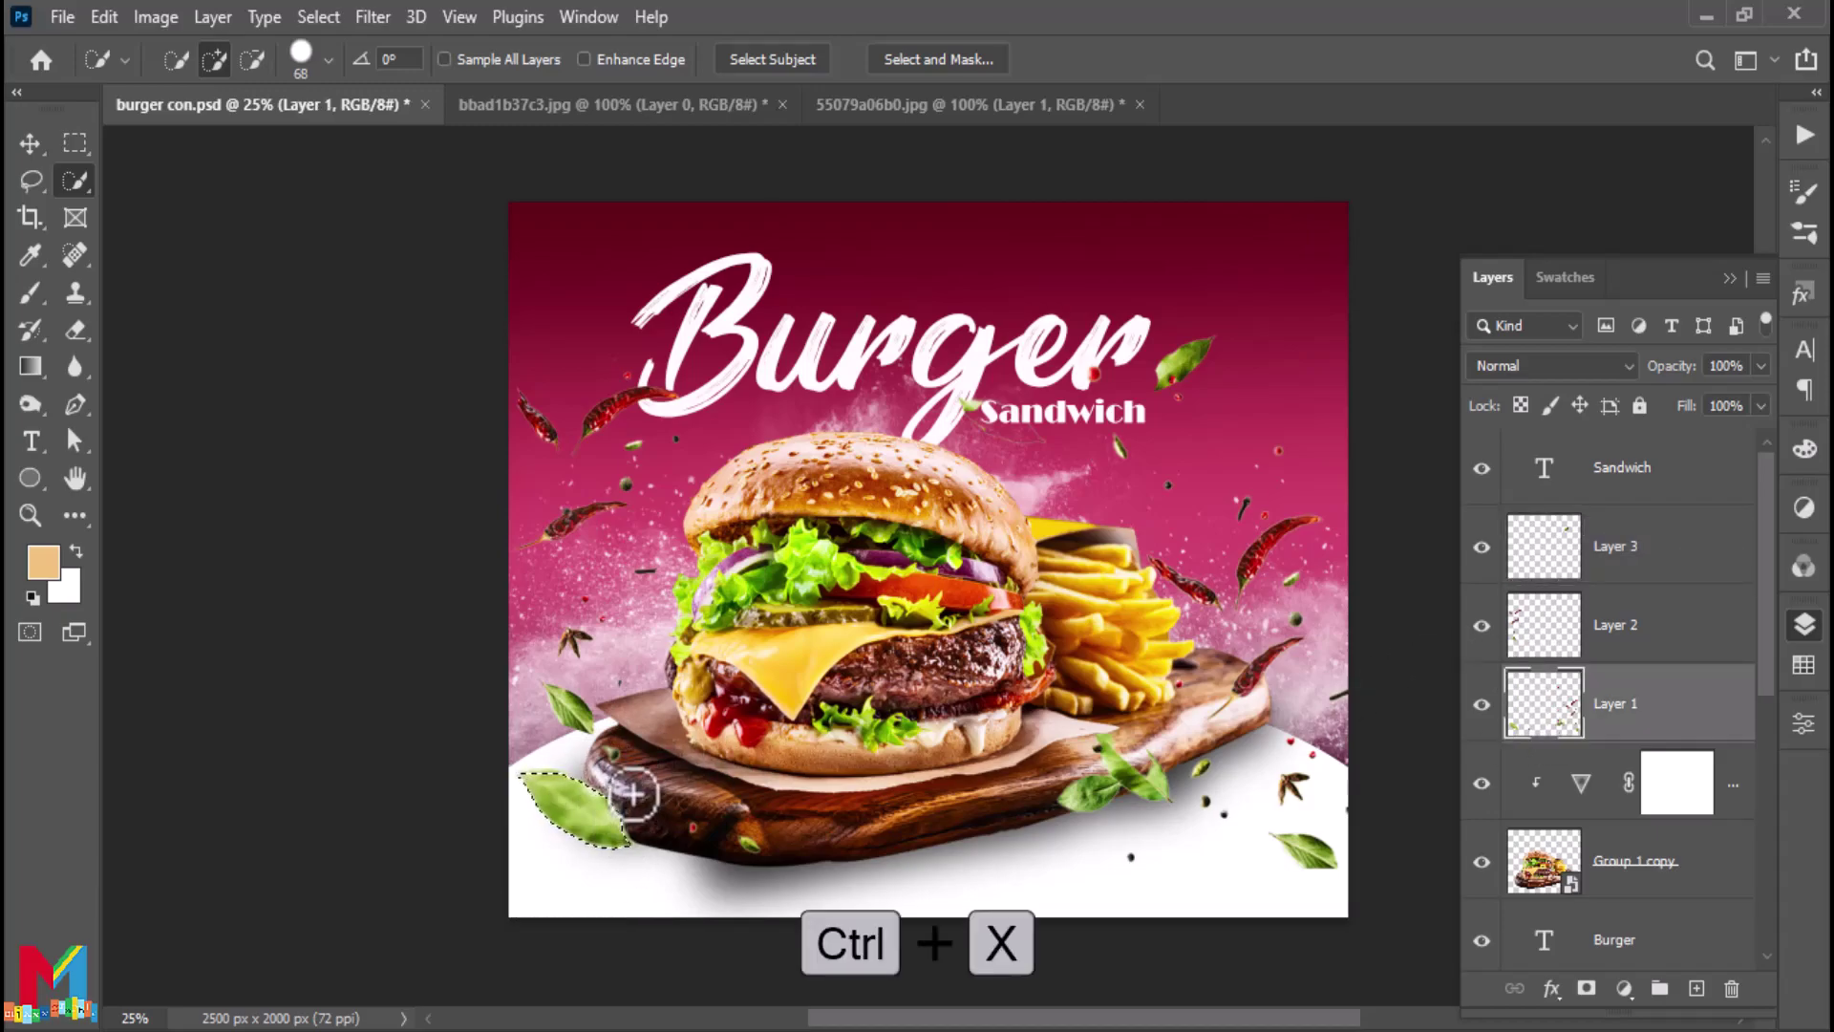
key(ctrl+v)
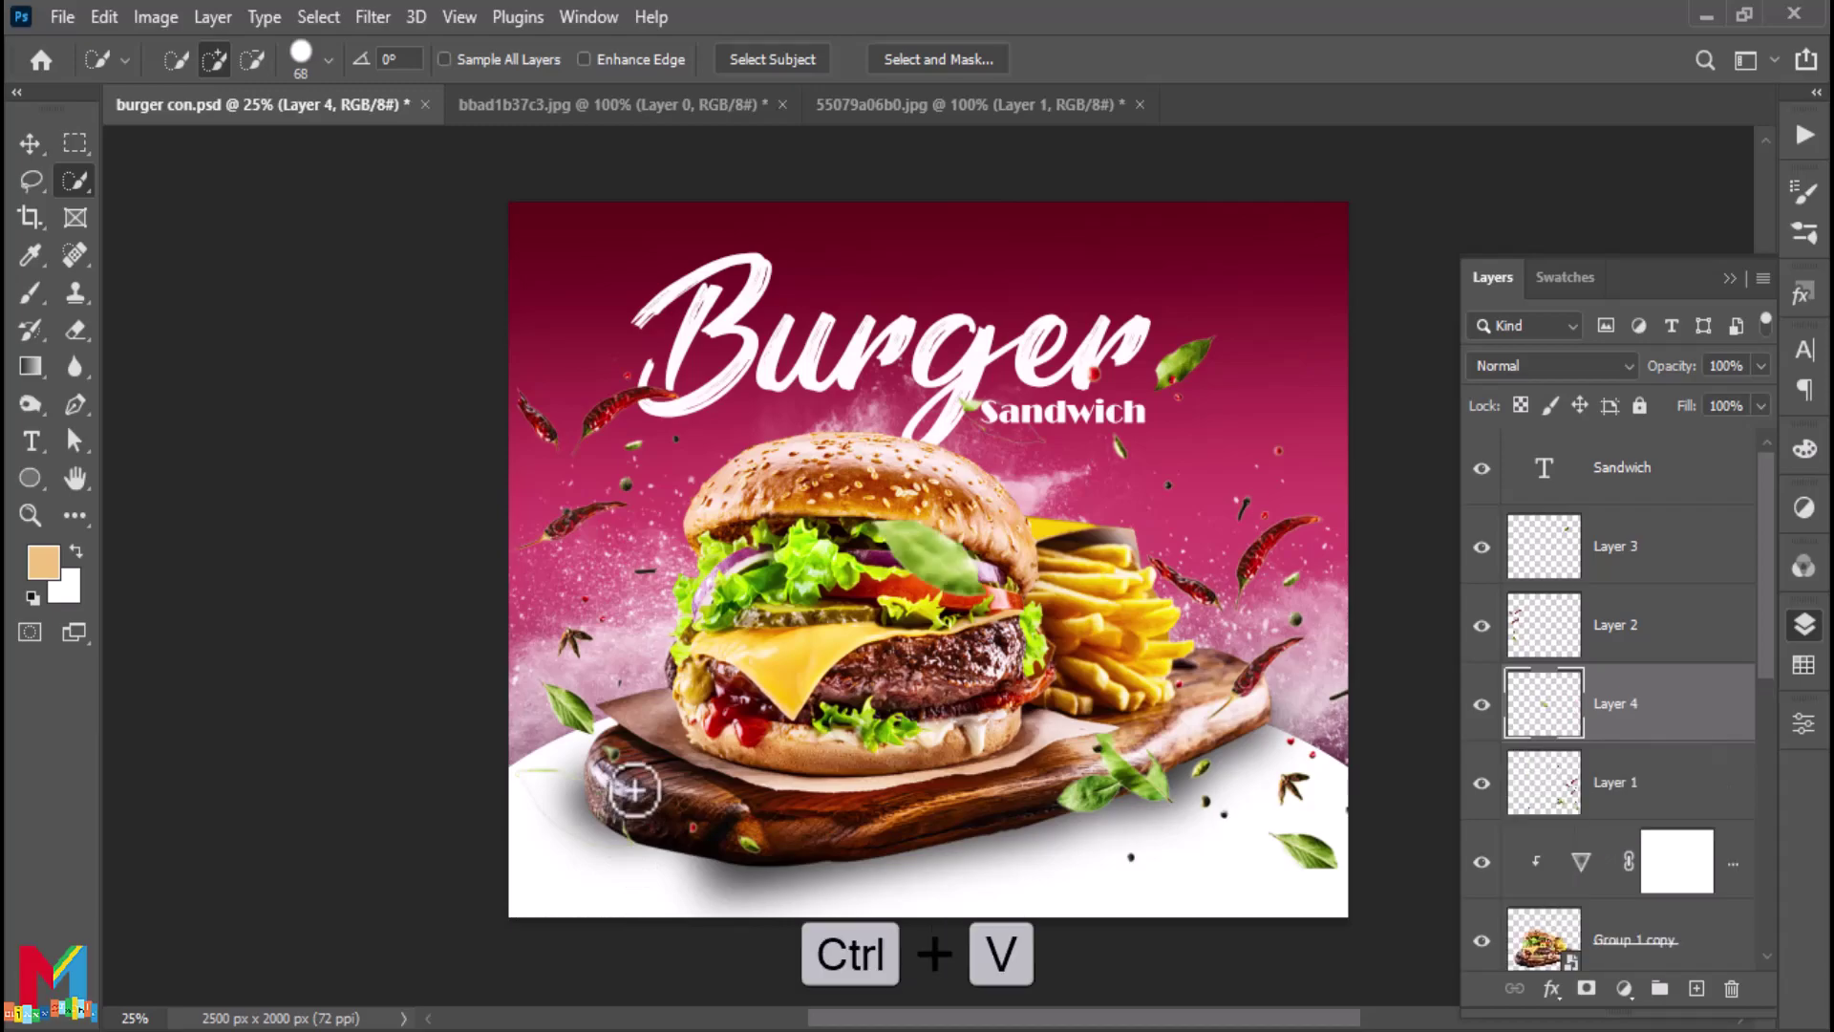
click(30, 143)
key(ctrl+t)
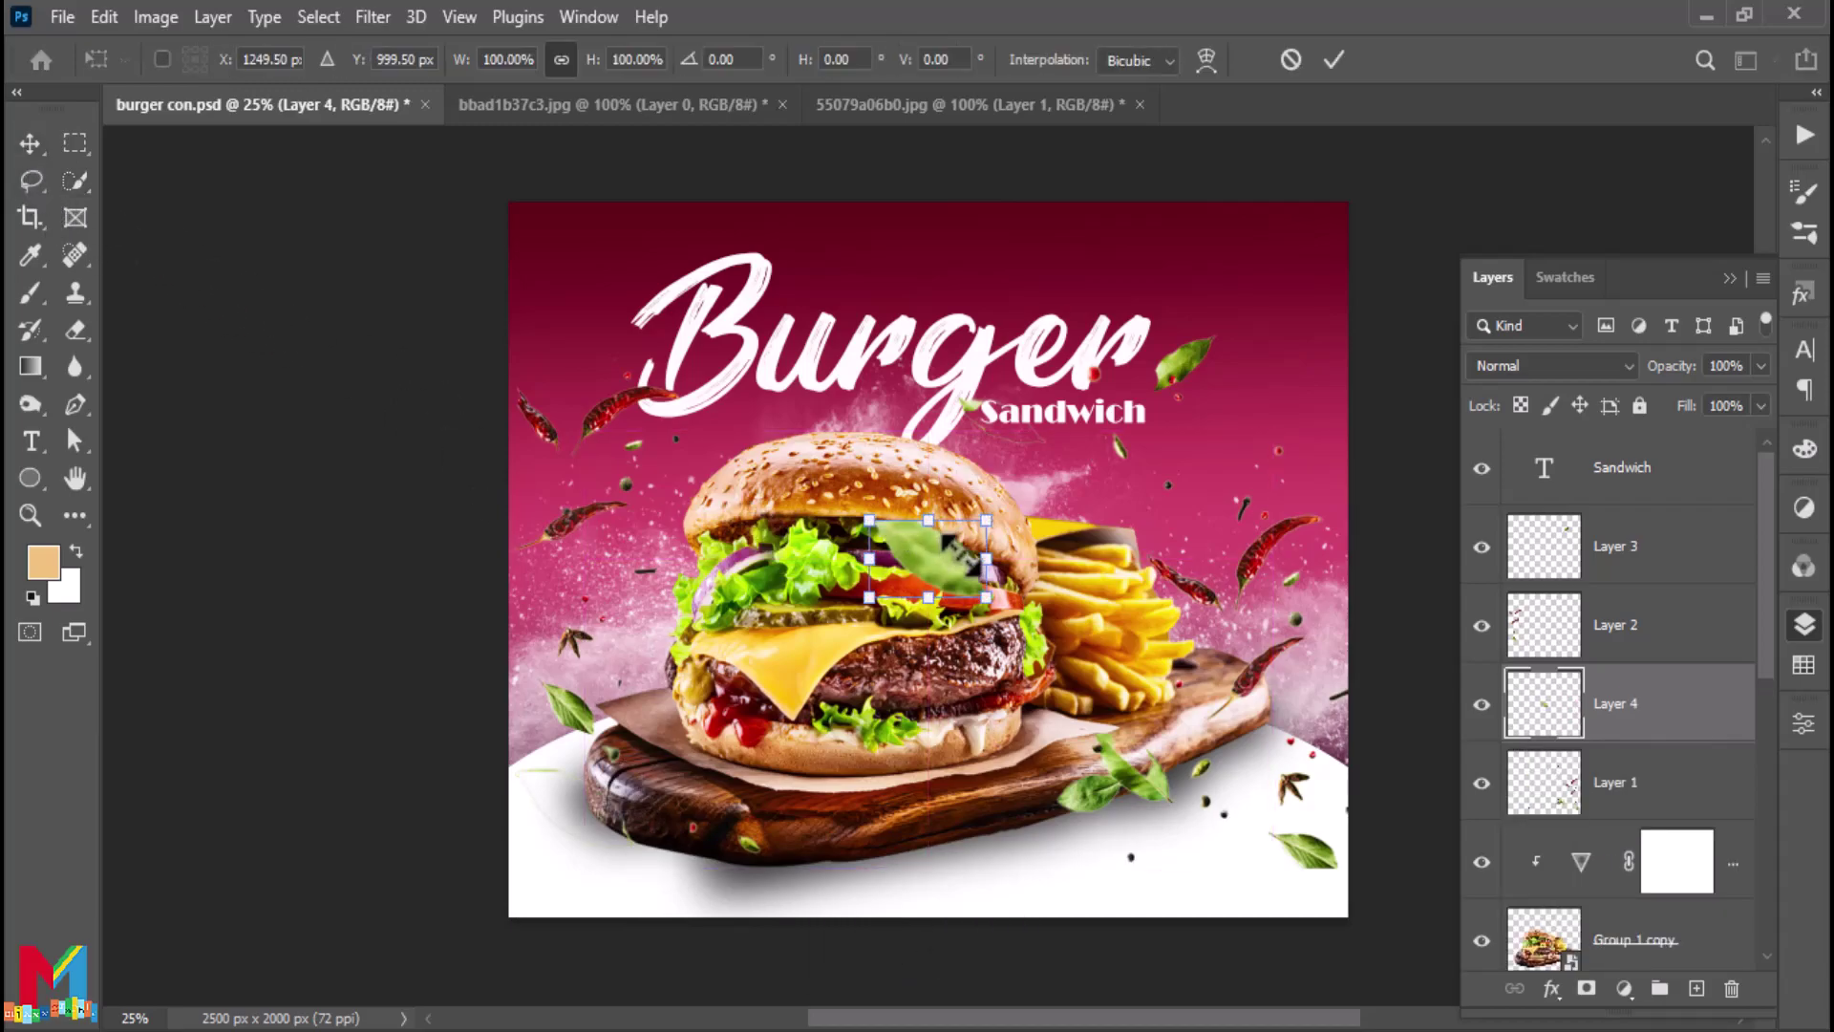
drag(927, 559, 582, 864)
key(Return)
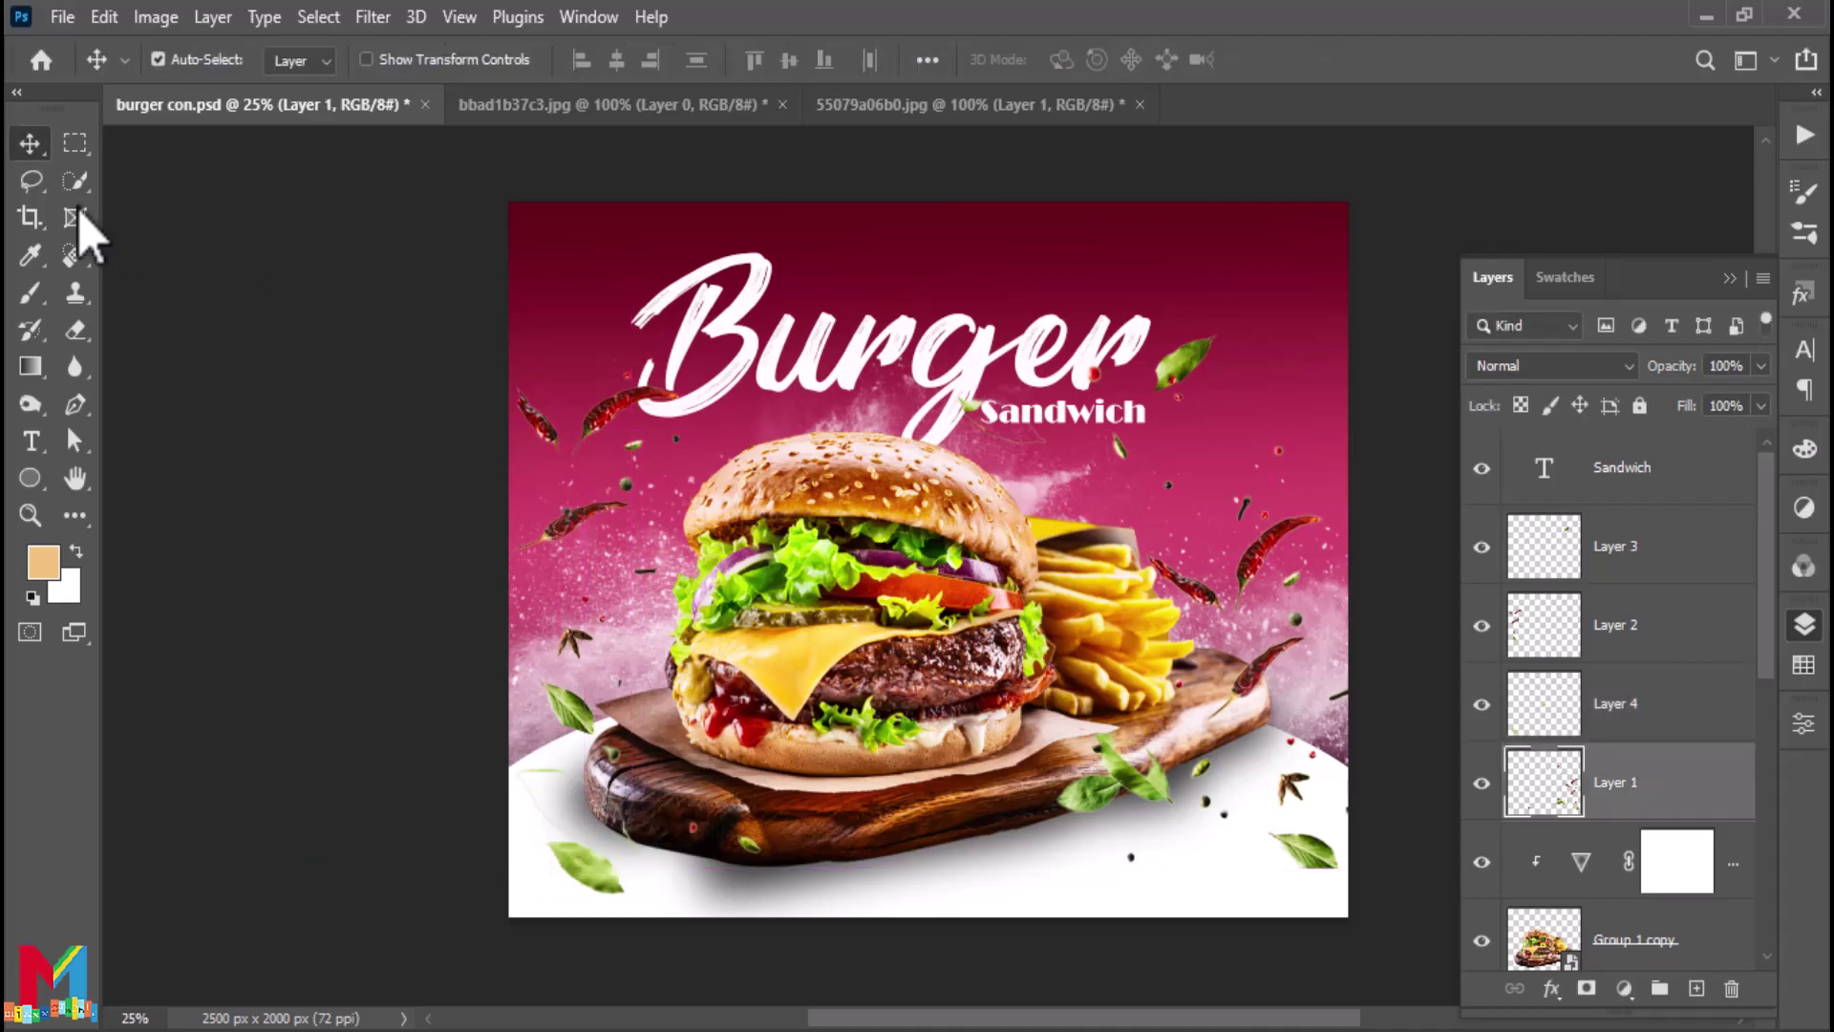
Move the green leaf cluster onto its own layer, down onto the plate at lower right
click(74, 181)
drag(1117, 770, 1089, 799)
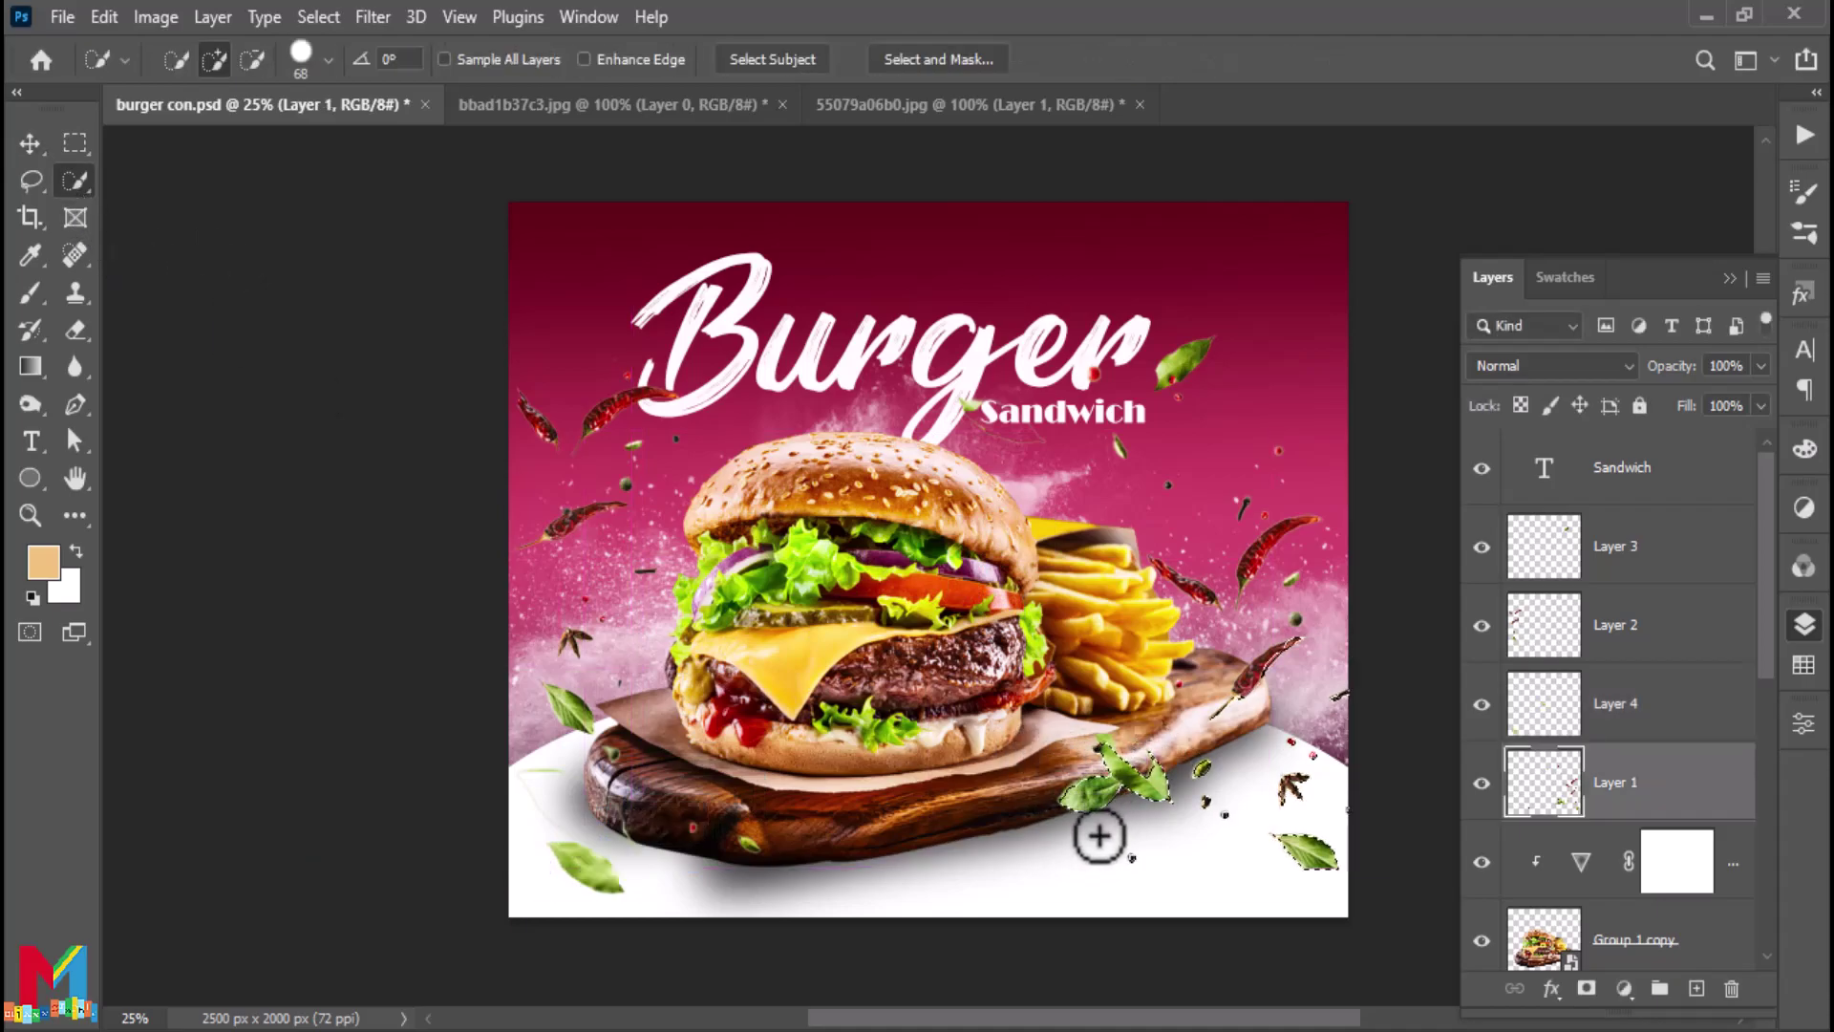
click(1214, 795)
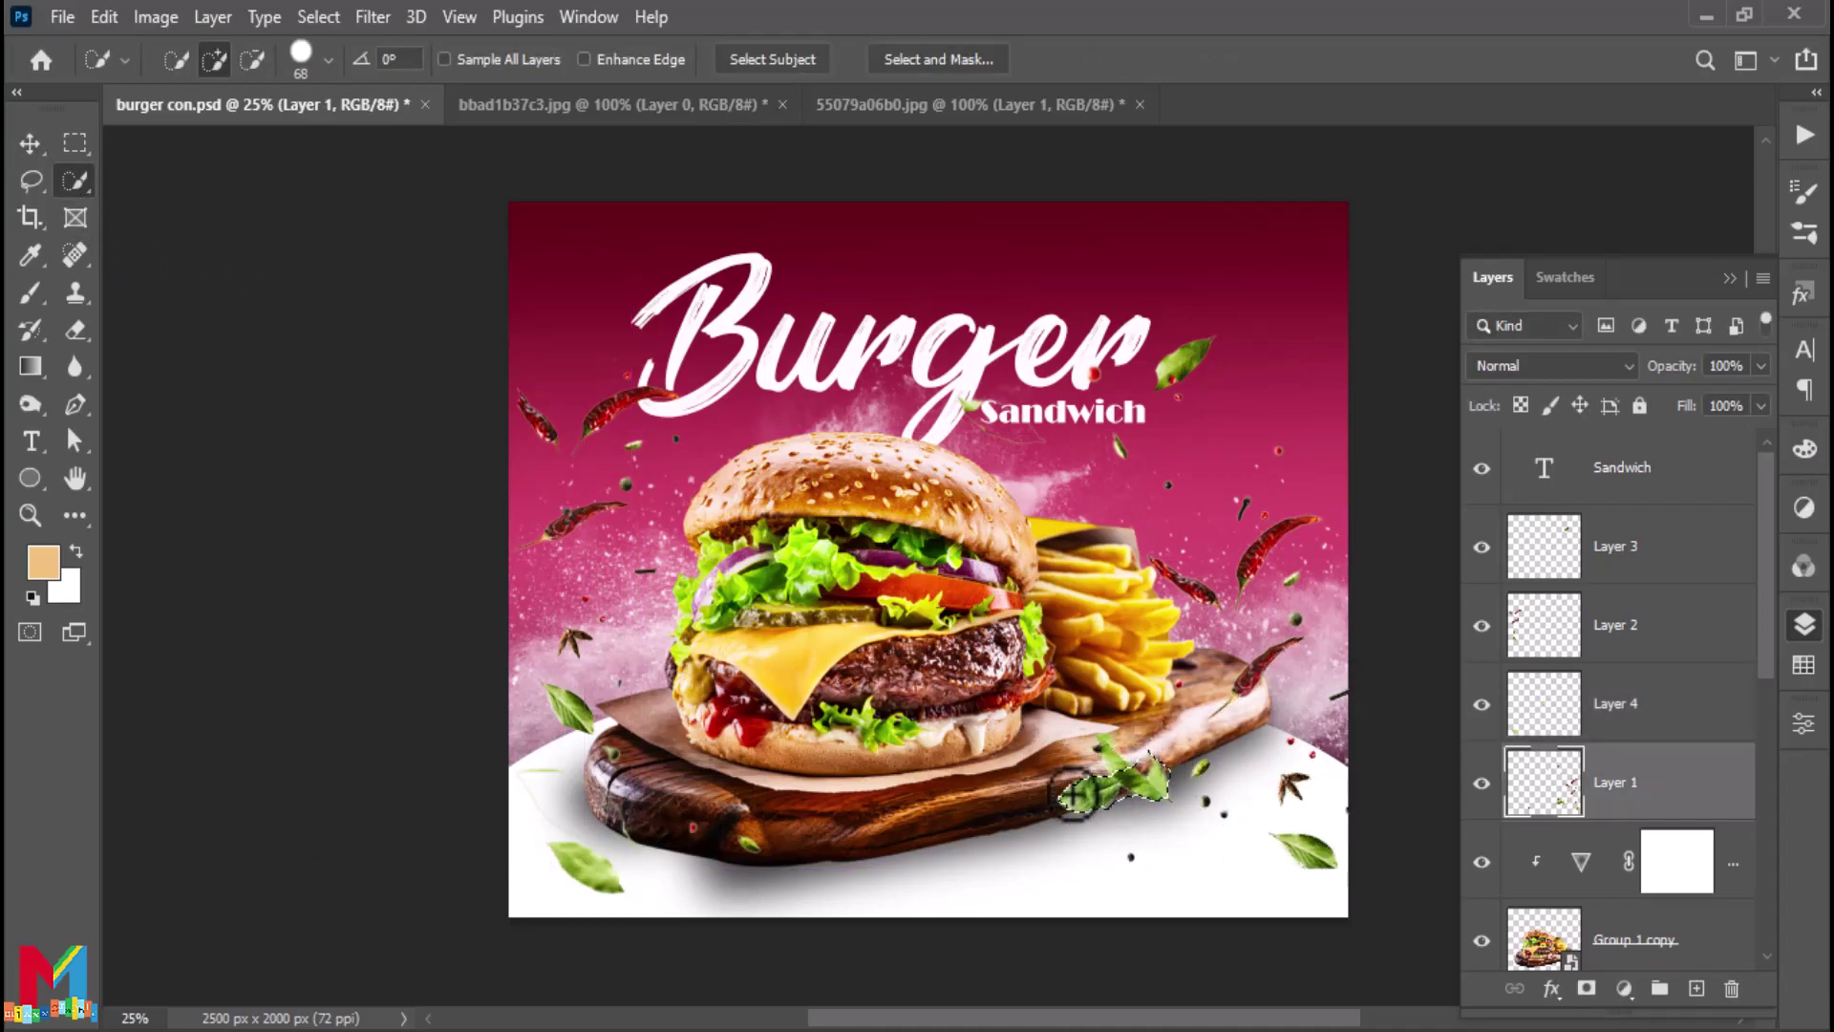
key(ctrl+z)
drag(1122, 760, 1189, 807)
key(ctrl+x)
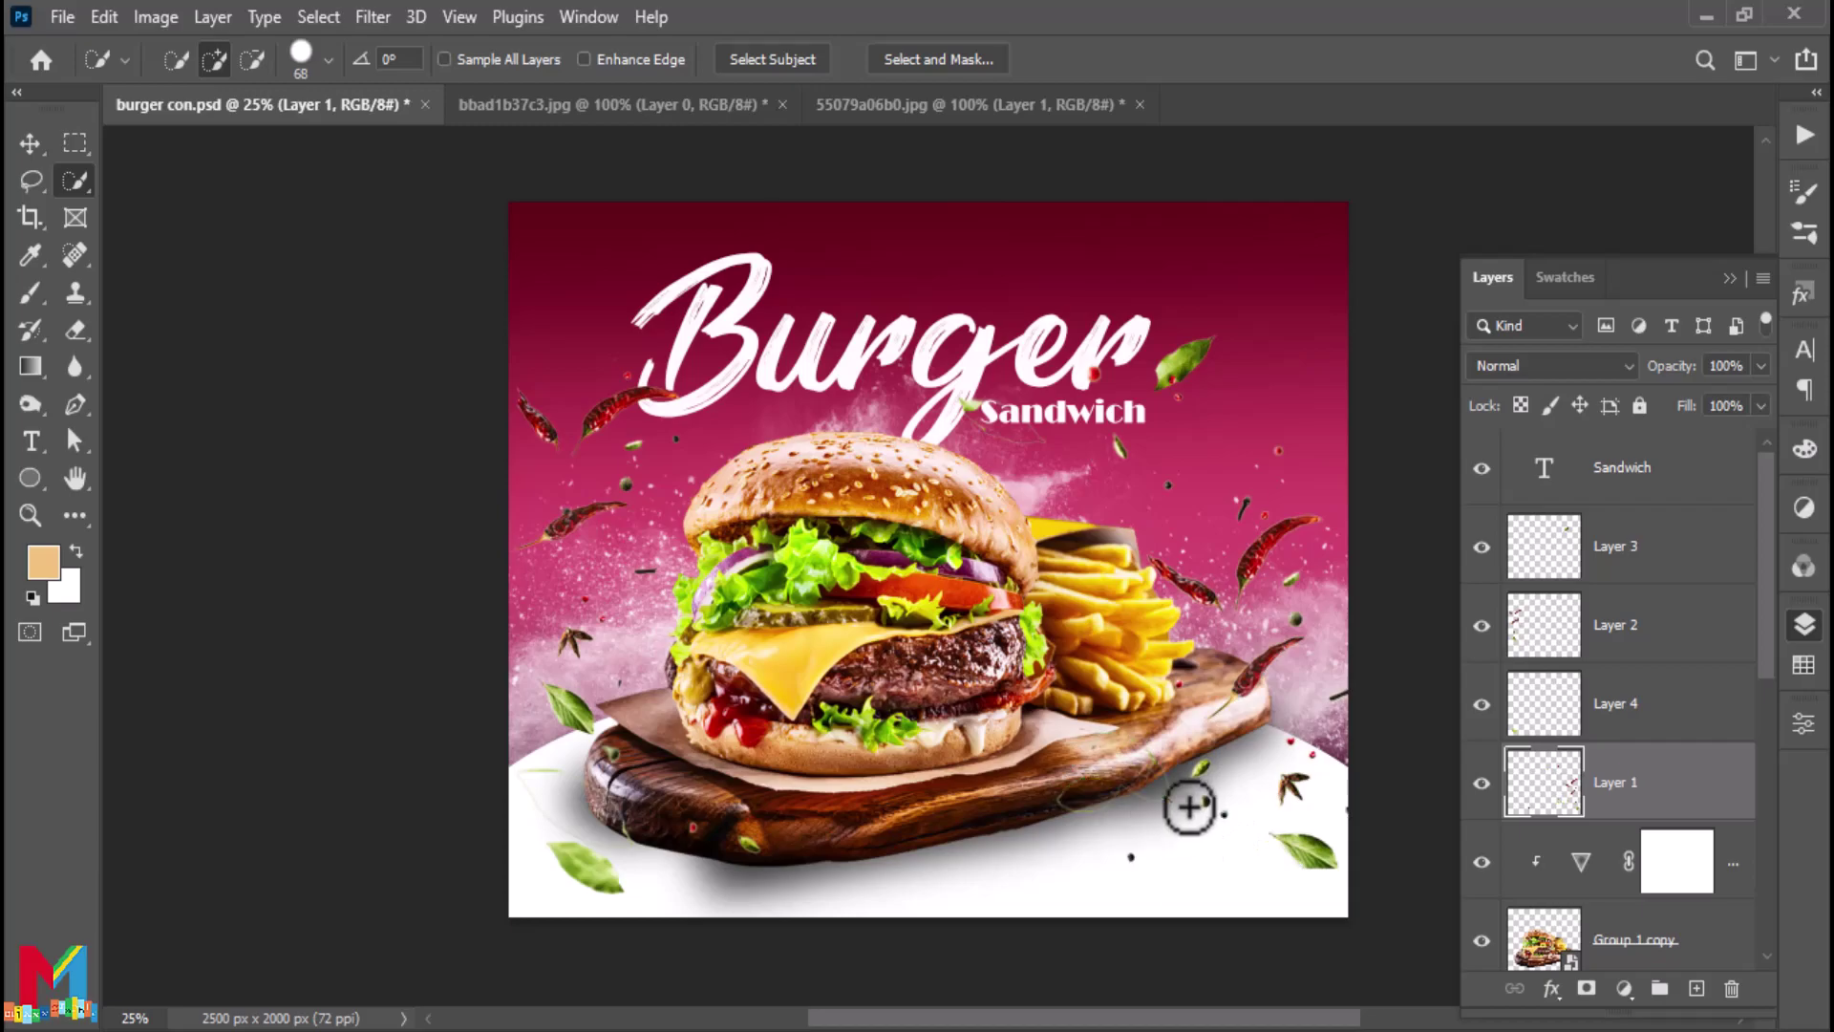
key(ctrl+v)
key(ctrl+t)
drag(927, 573, 1086, 852)
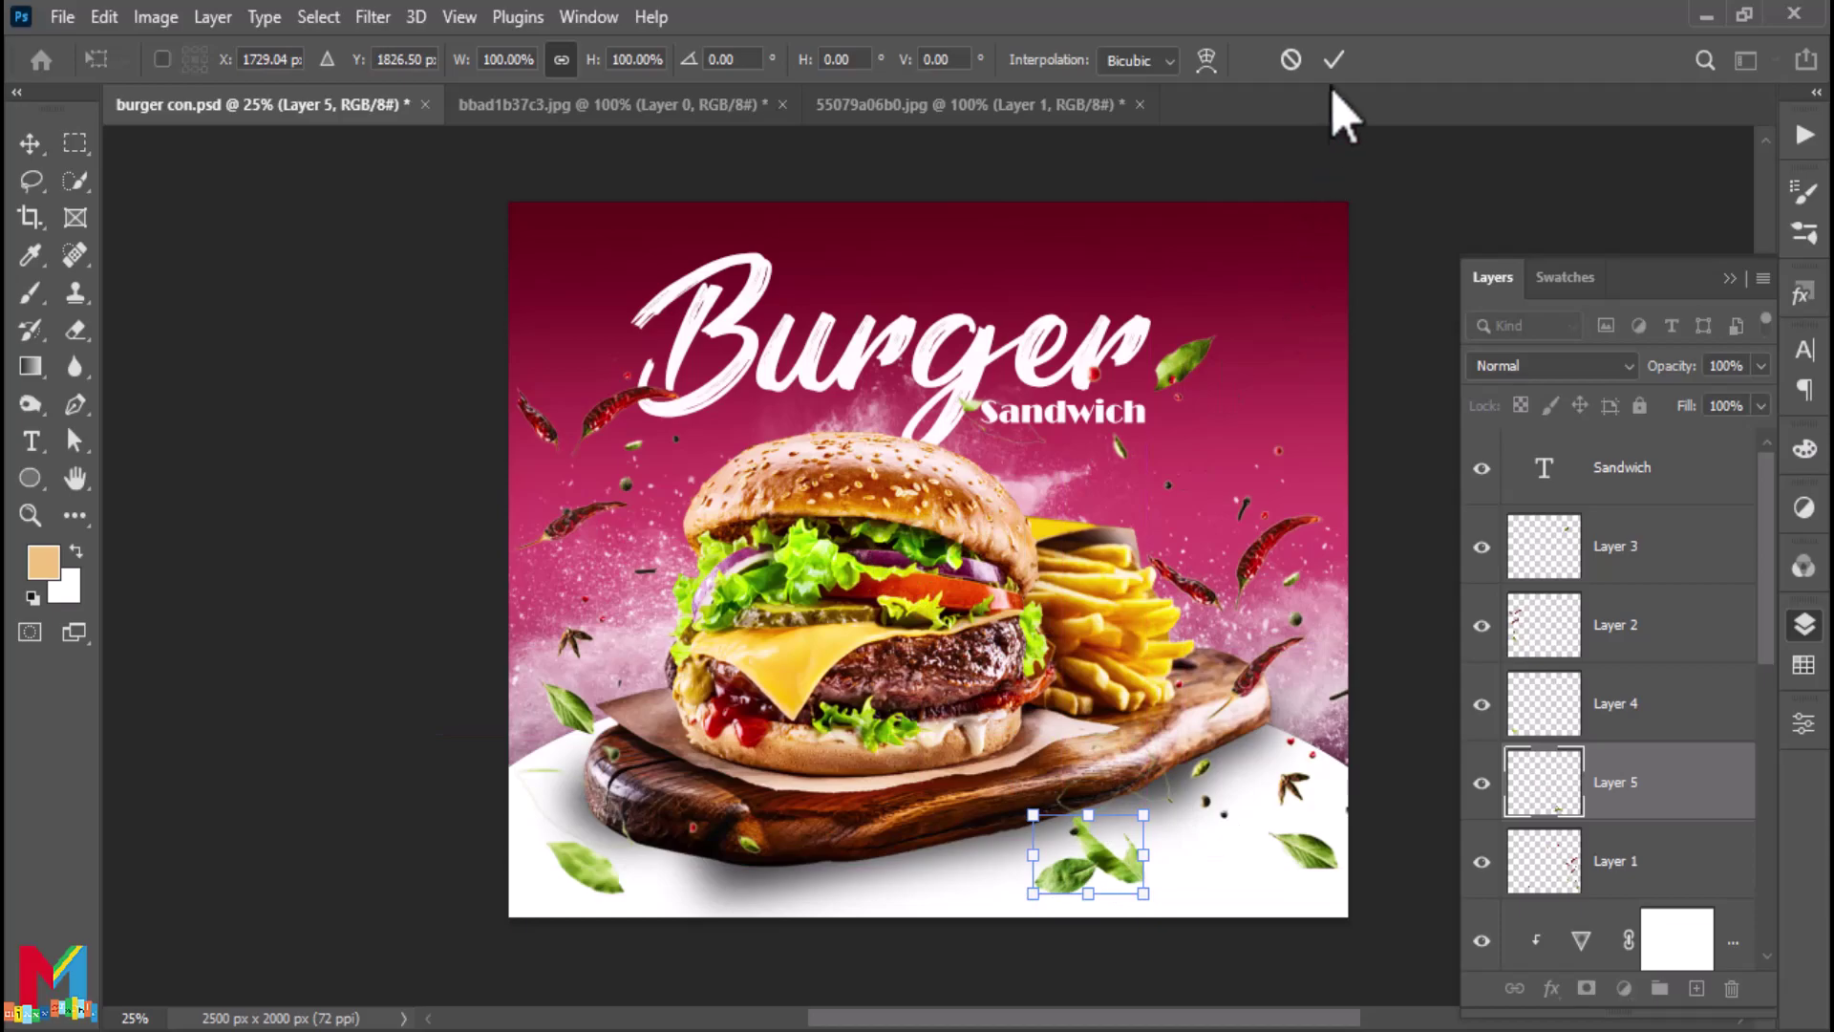
click(1333, 59)
click(1614, 546)
Combine Layers 1 through 3 into a single smart object
scroll(1699, 661, down, 1)
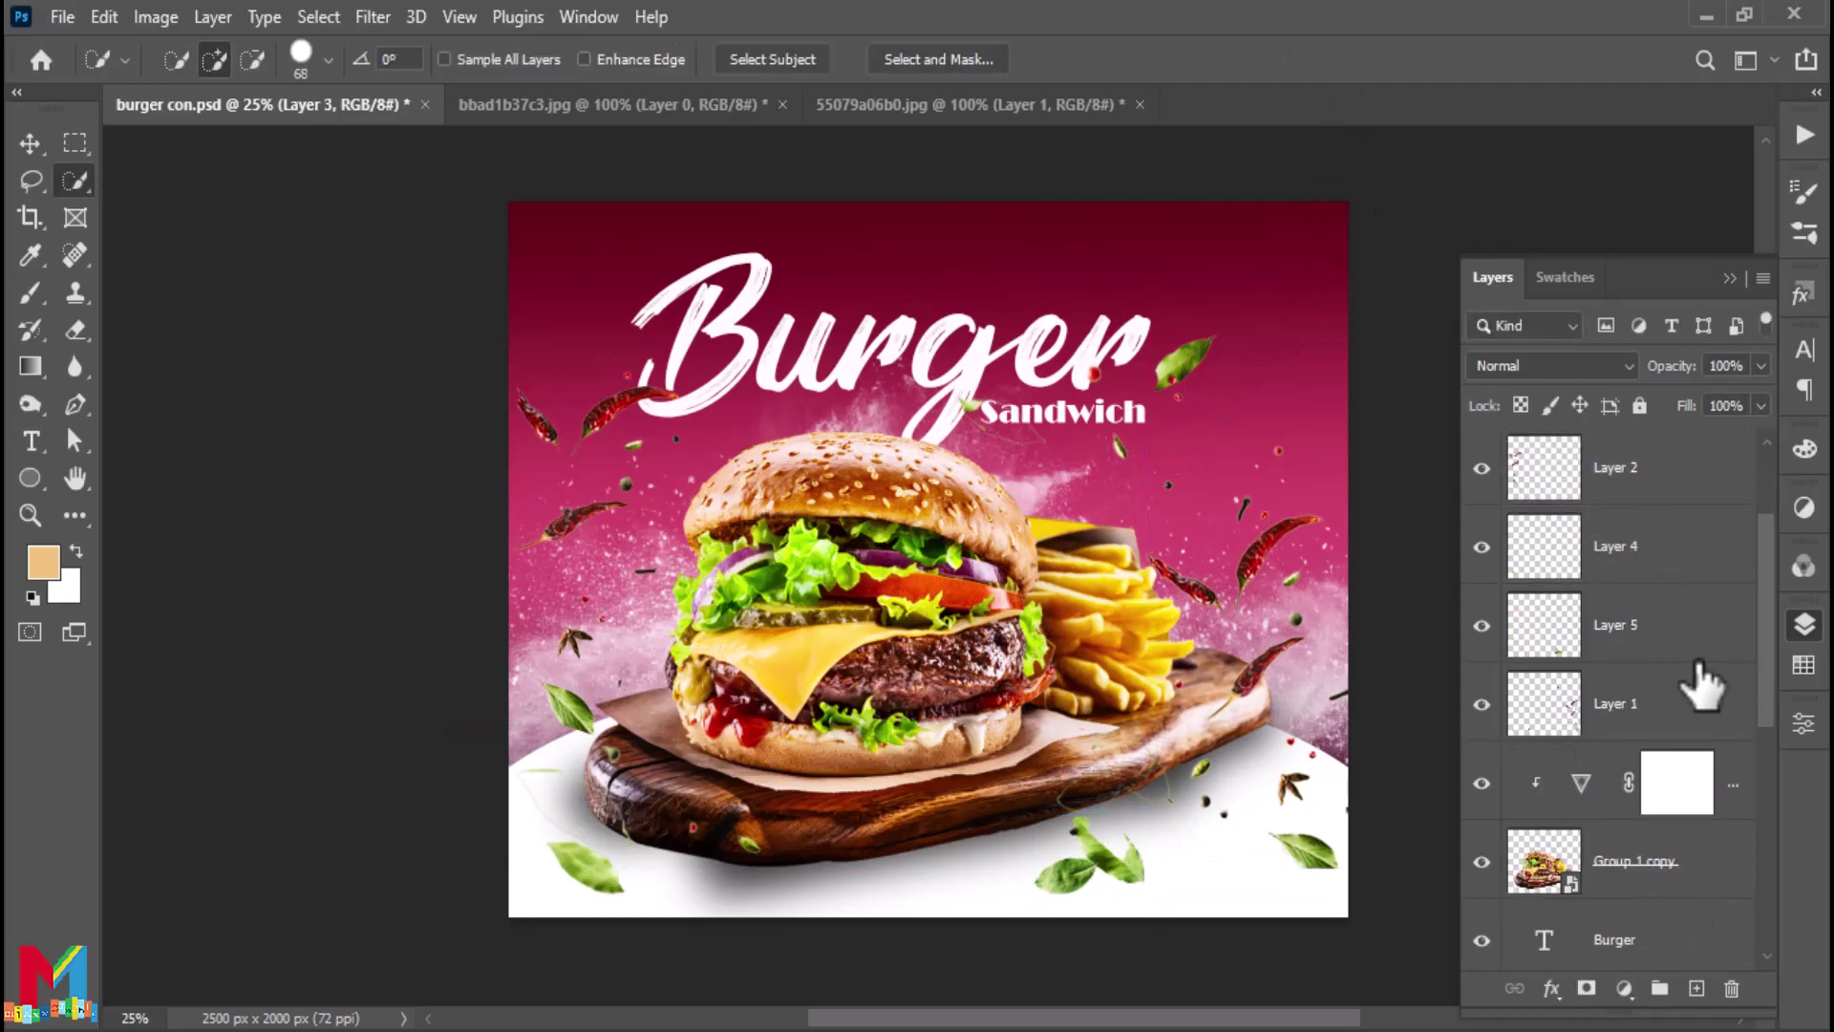
shift+click(1628, 783)
right_click(1635, 750)
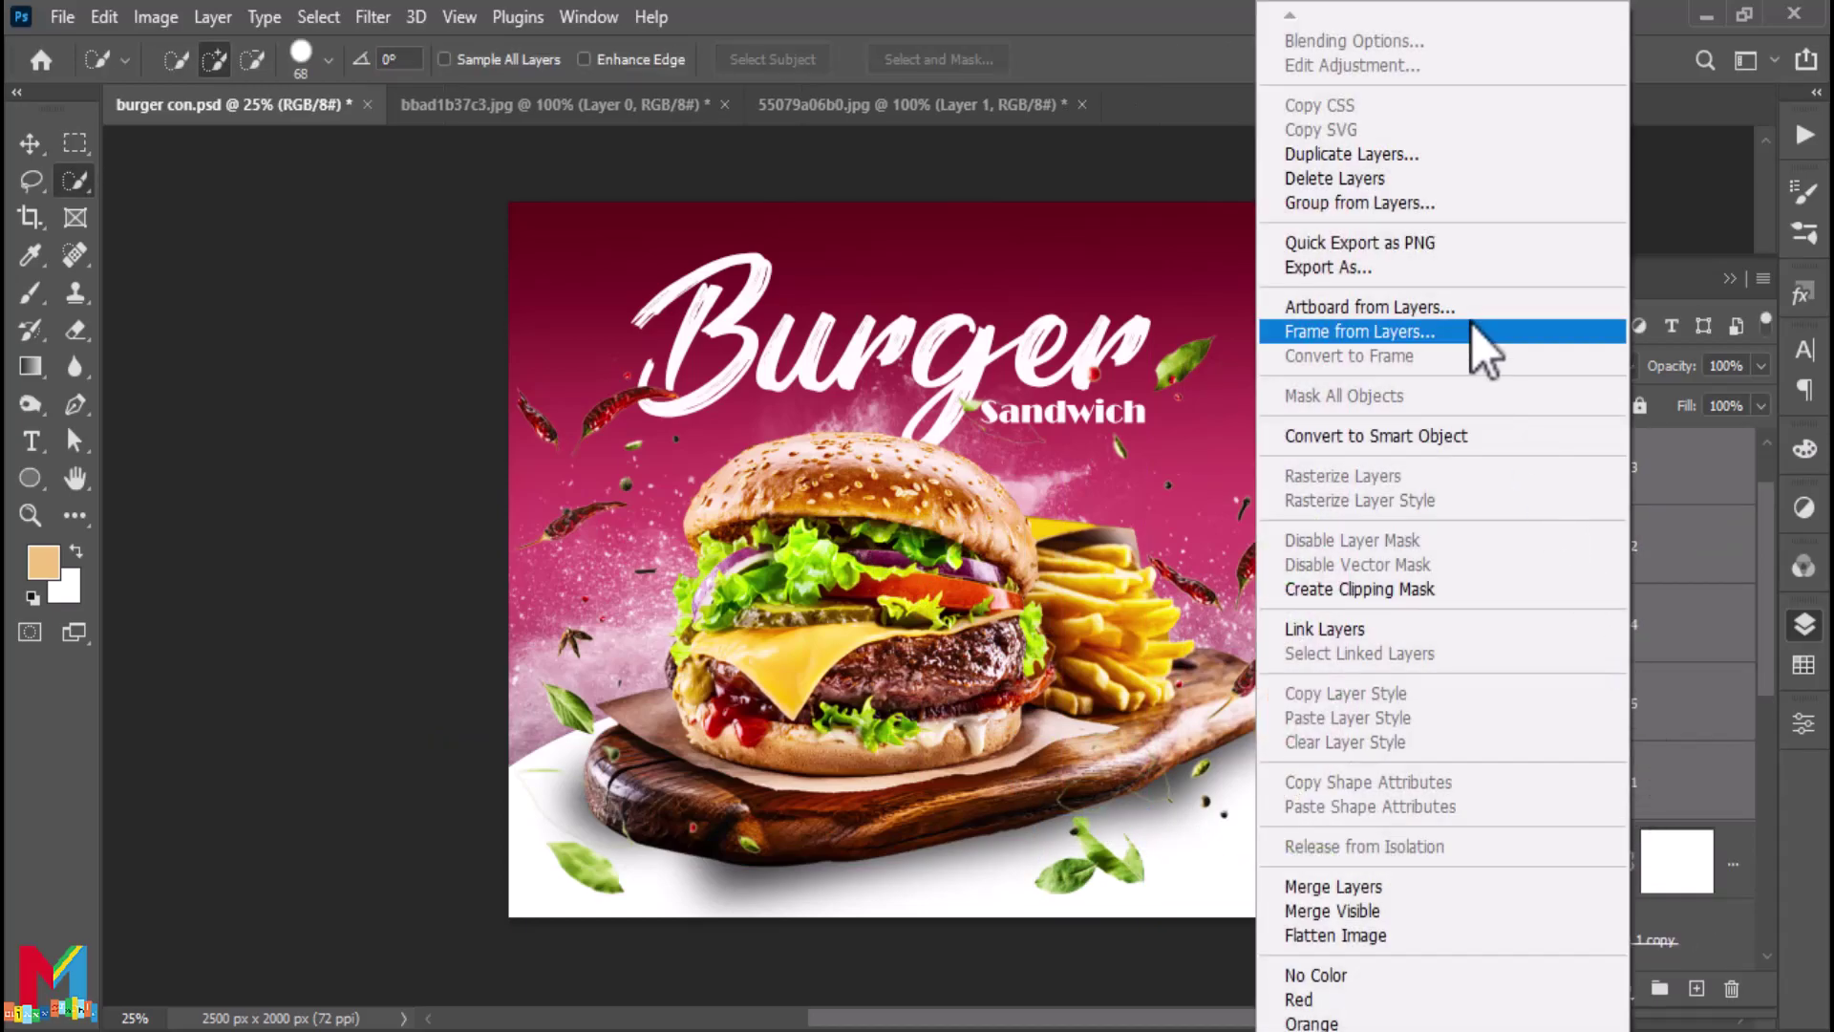
click(1375, 436)
scroll(446, 488, up, 1)
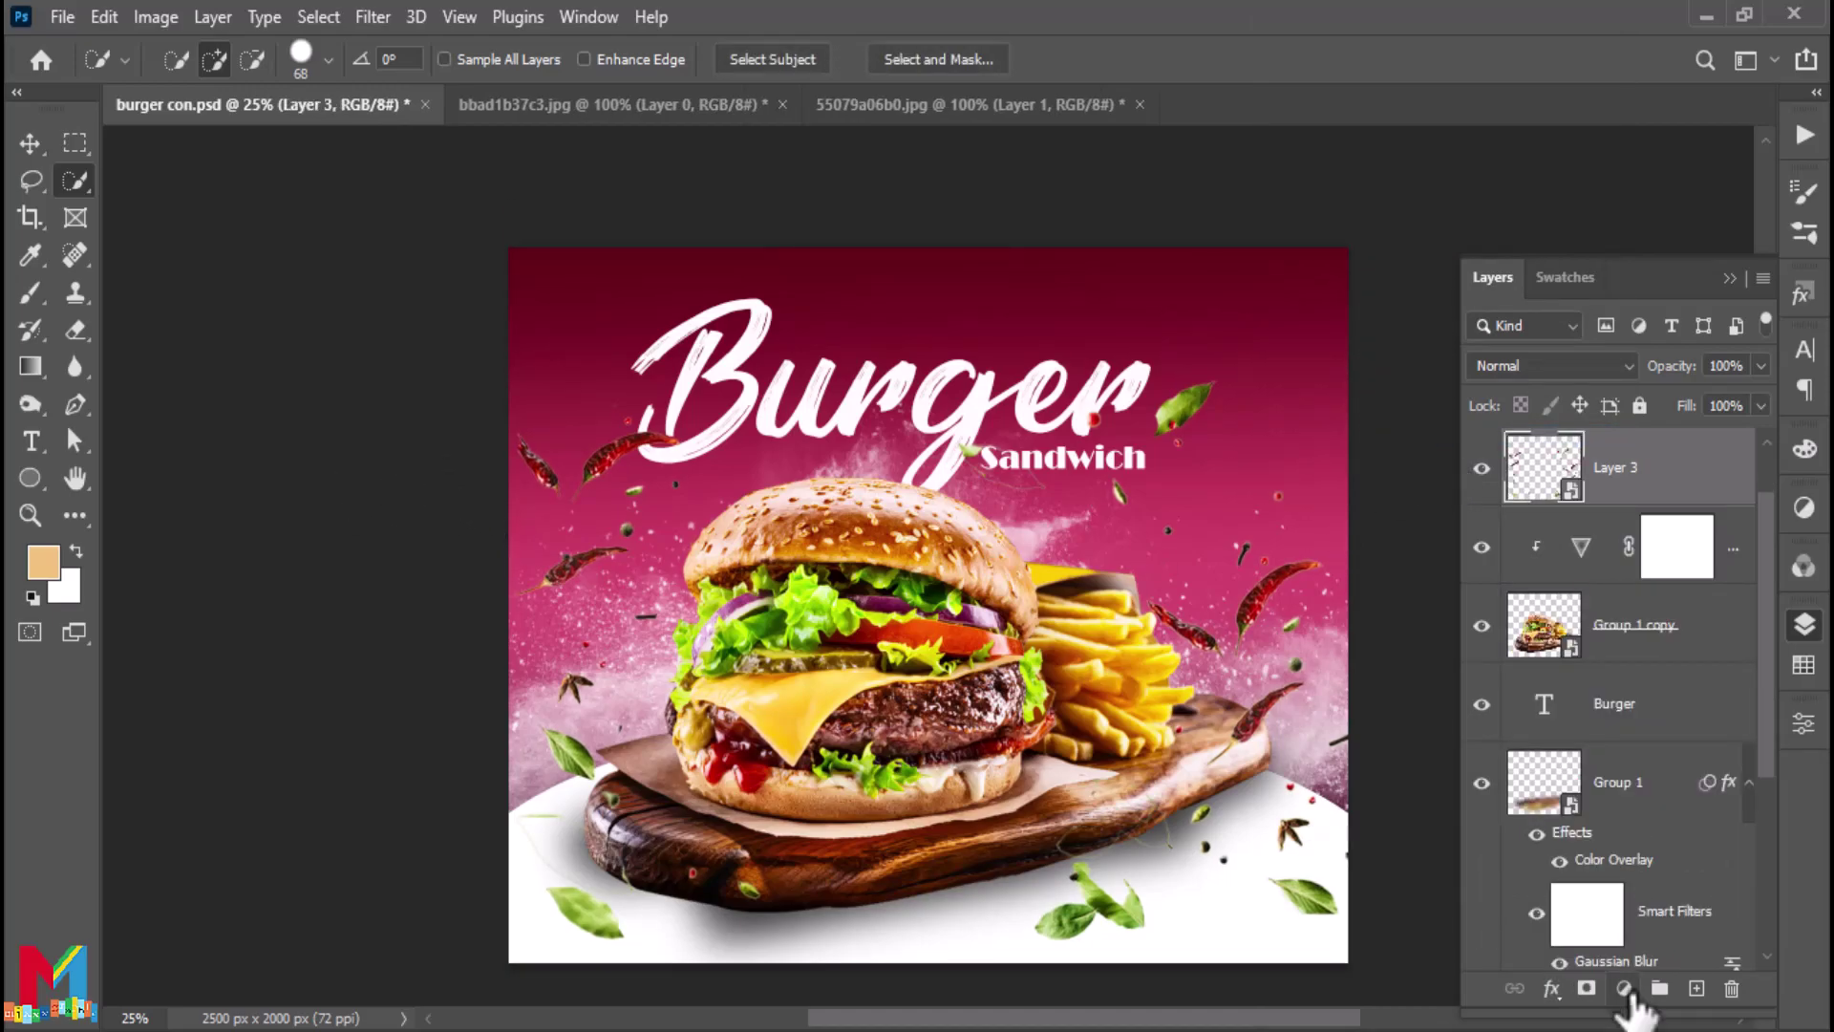
Add a Vibrance adjustment layer at Vibrance +38 and Saturation +22
click(1624, 988)
click(1681, 692)
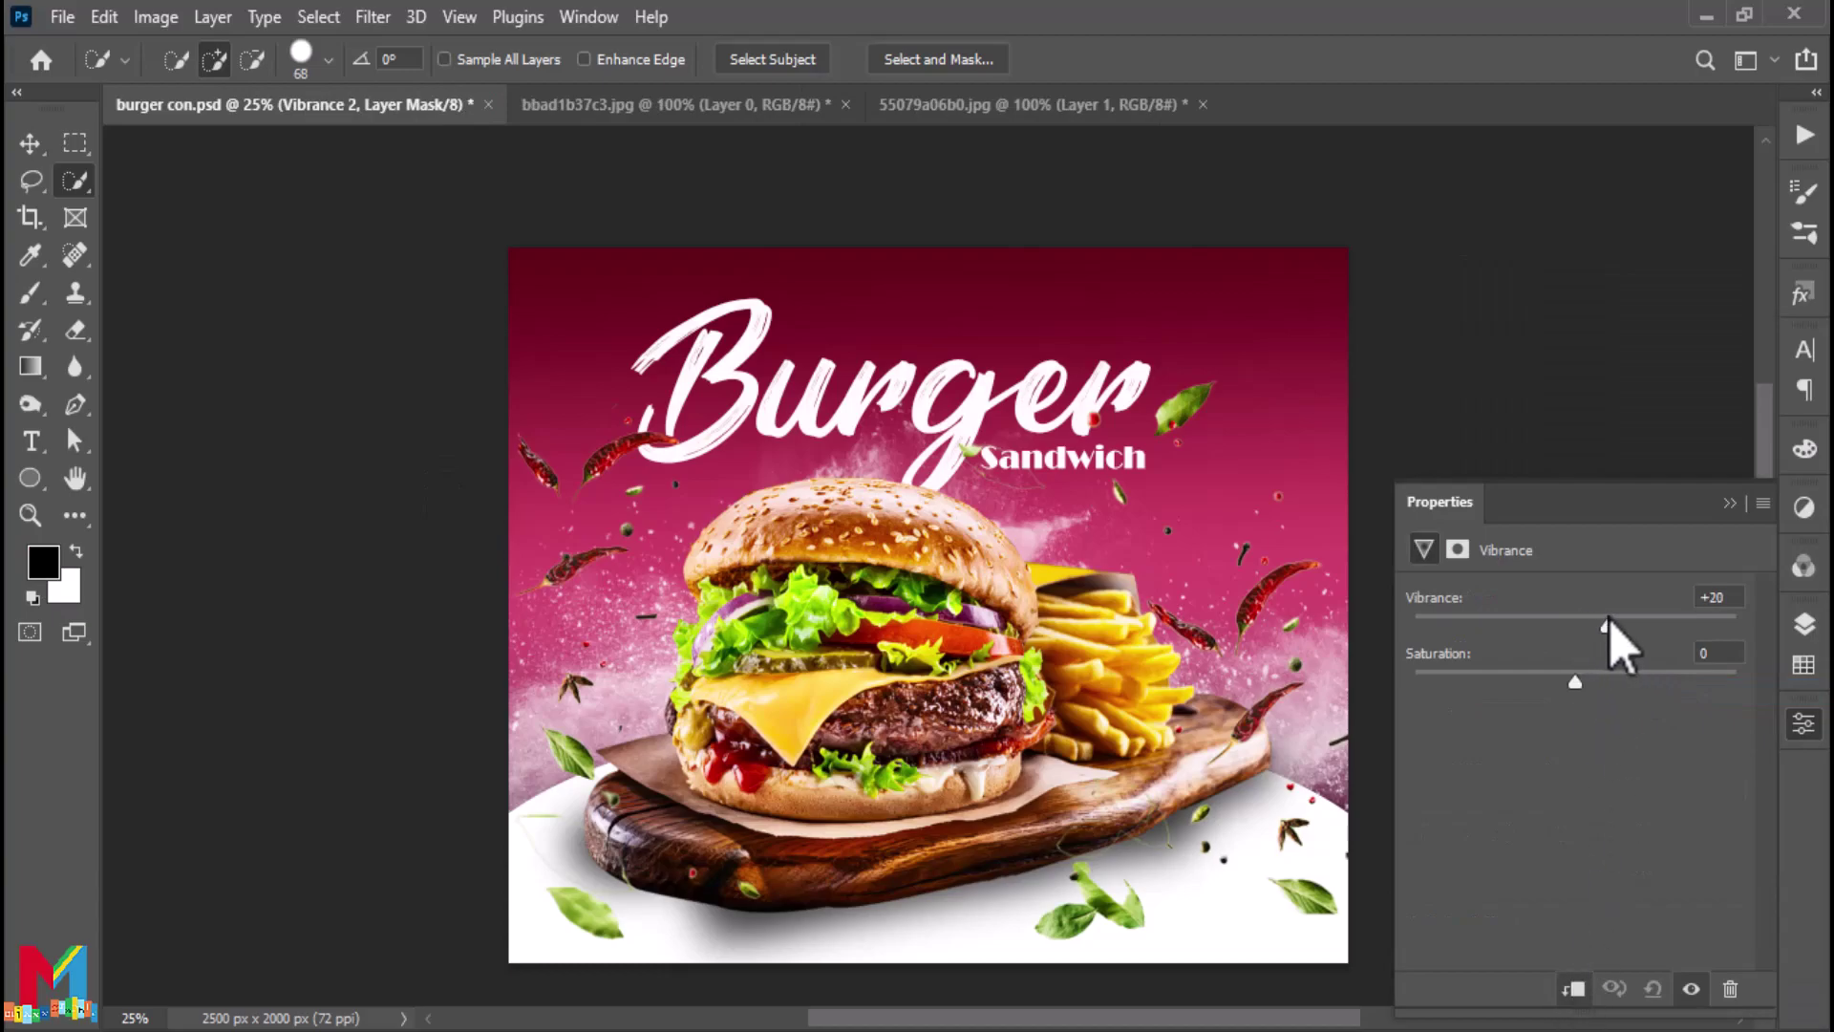
drag(1575, 681, 1601, 684)
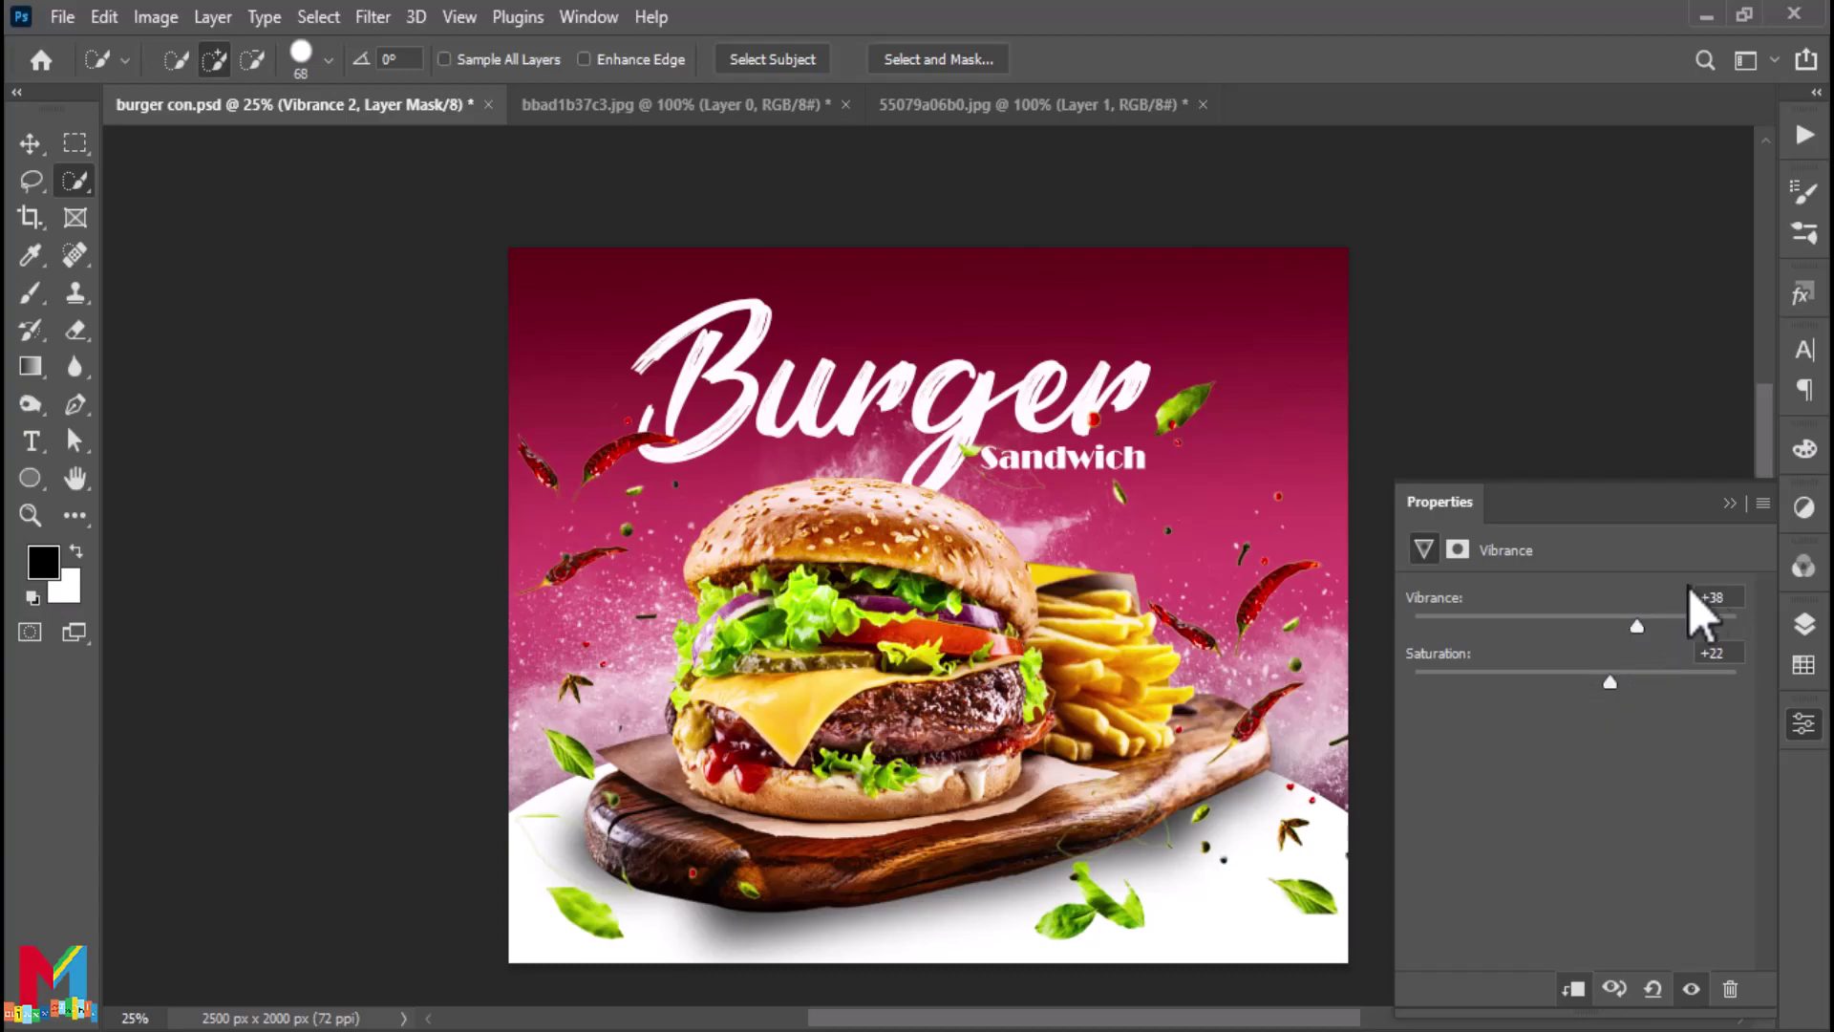
click(1729, 503)
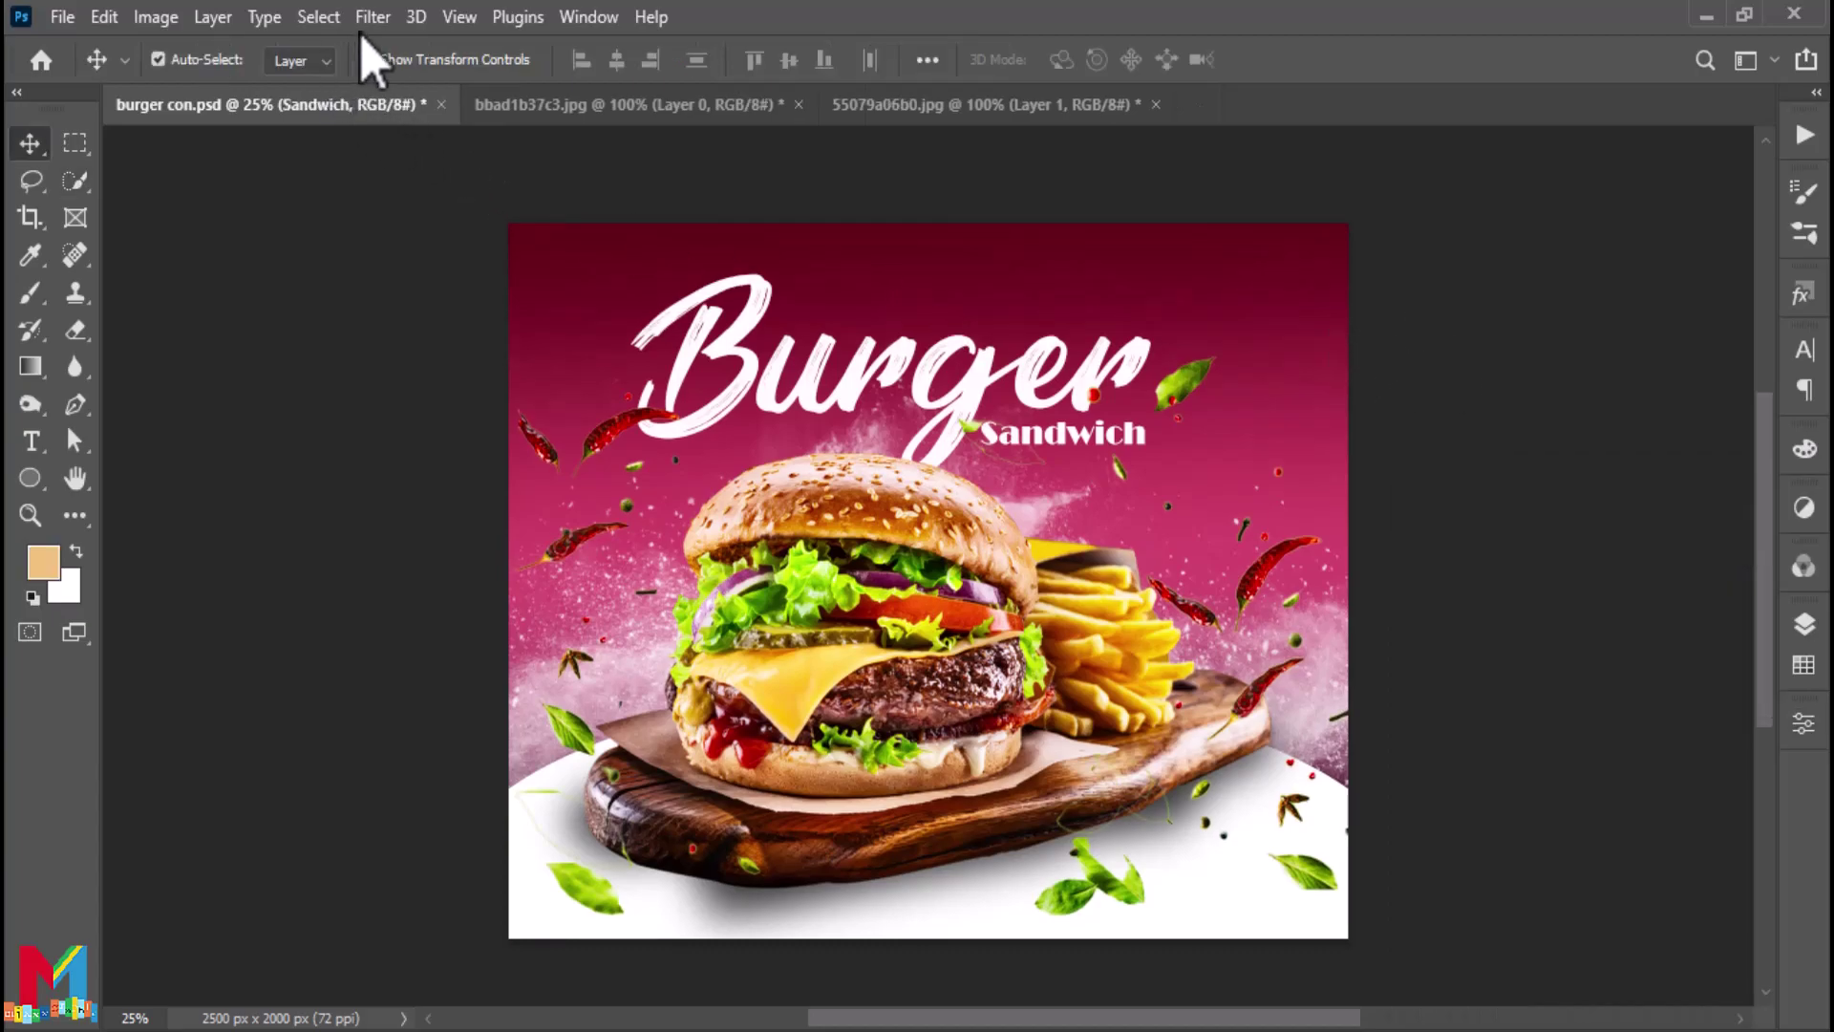
Create a 30 fps video timeline showing every poster layer as its own clip
click(589, 17)
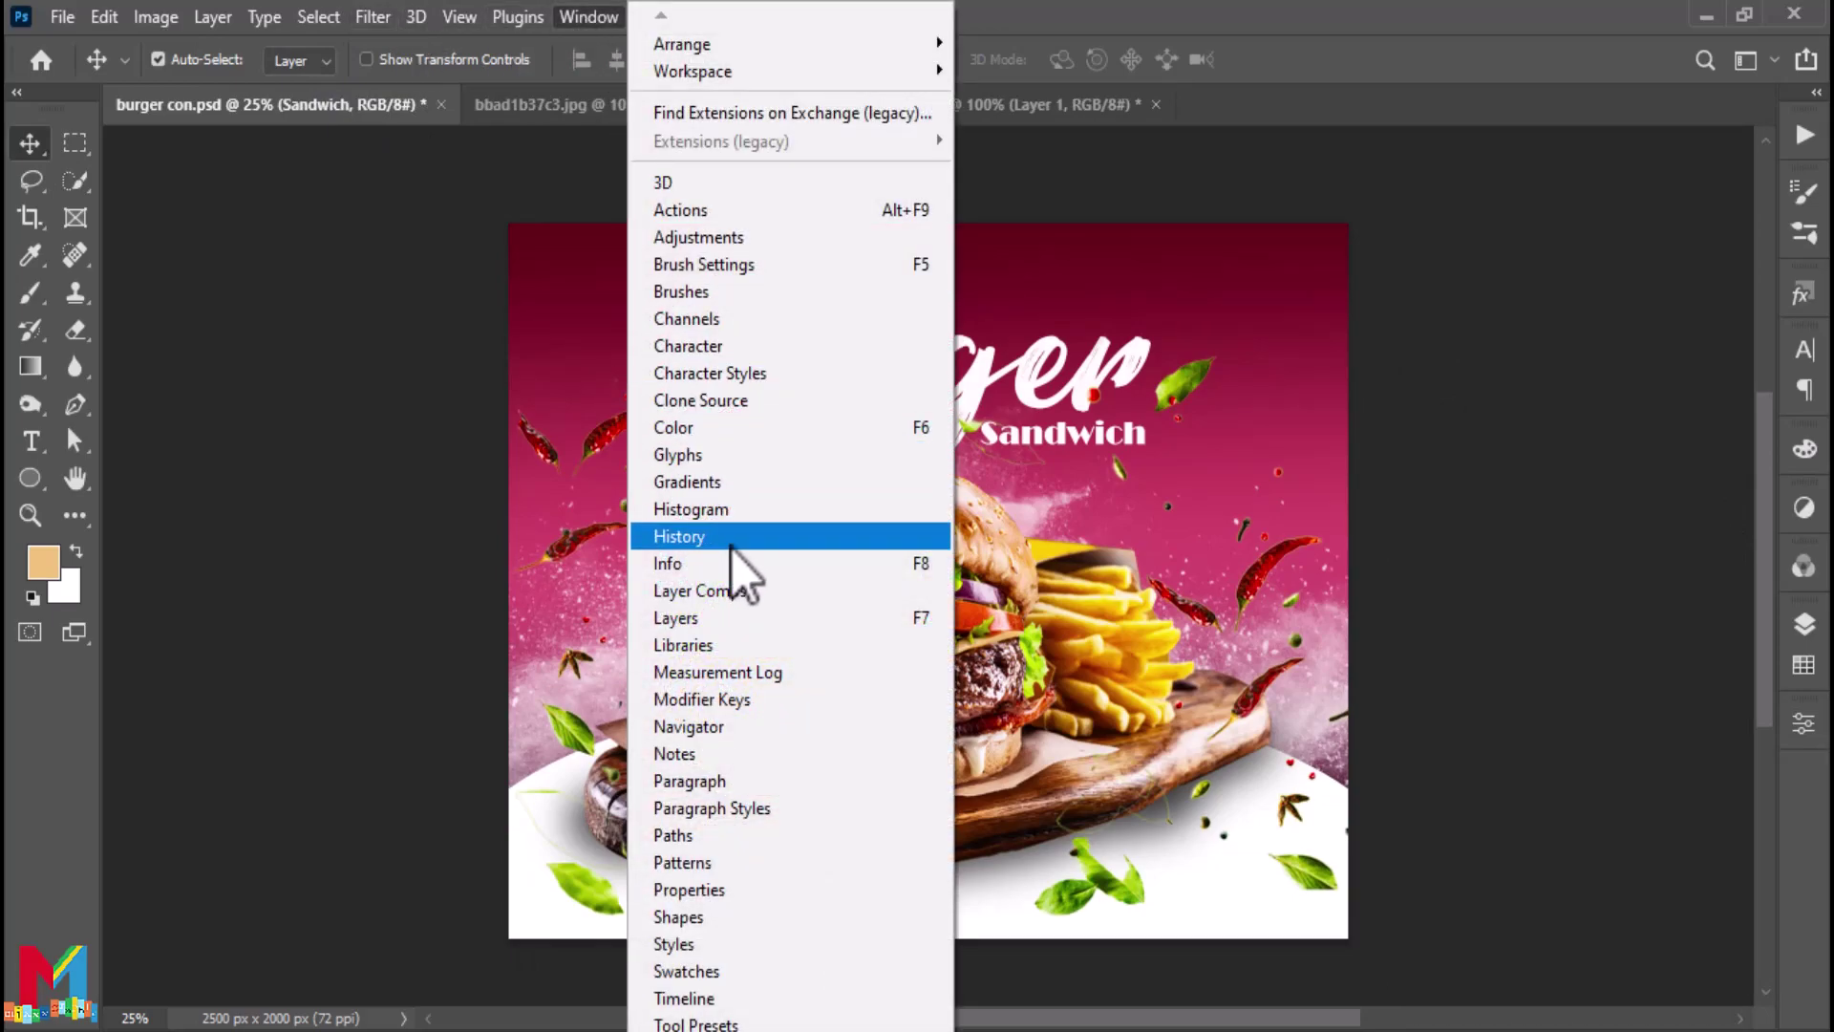
click(760, 998)
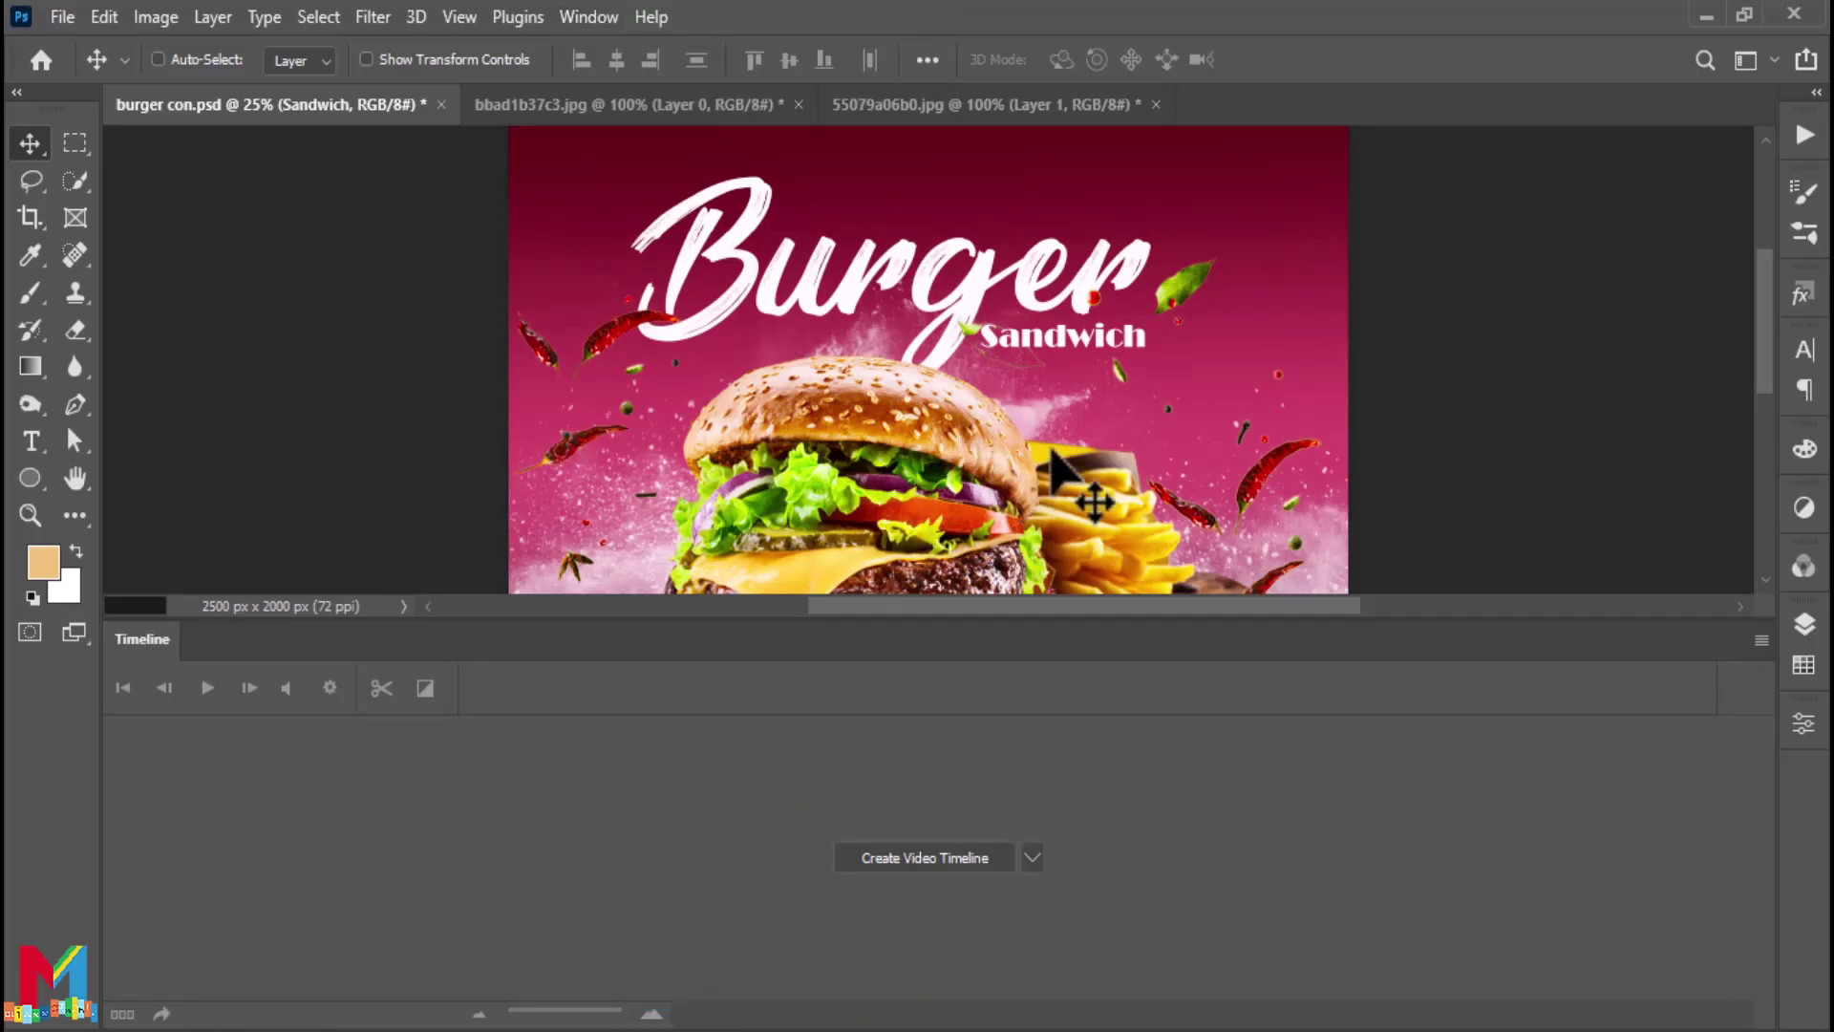
key(ctrl+minus)
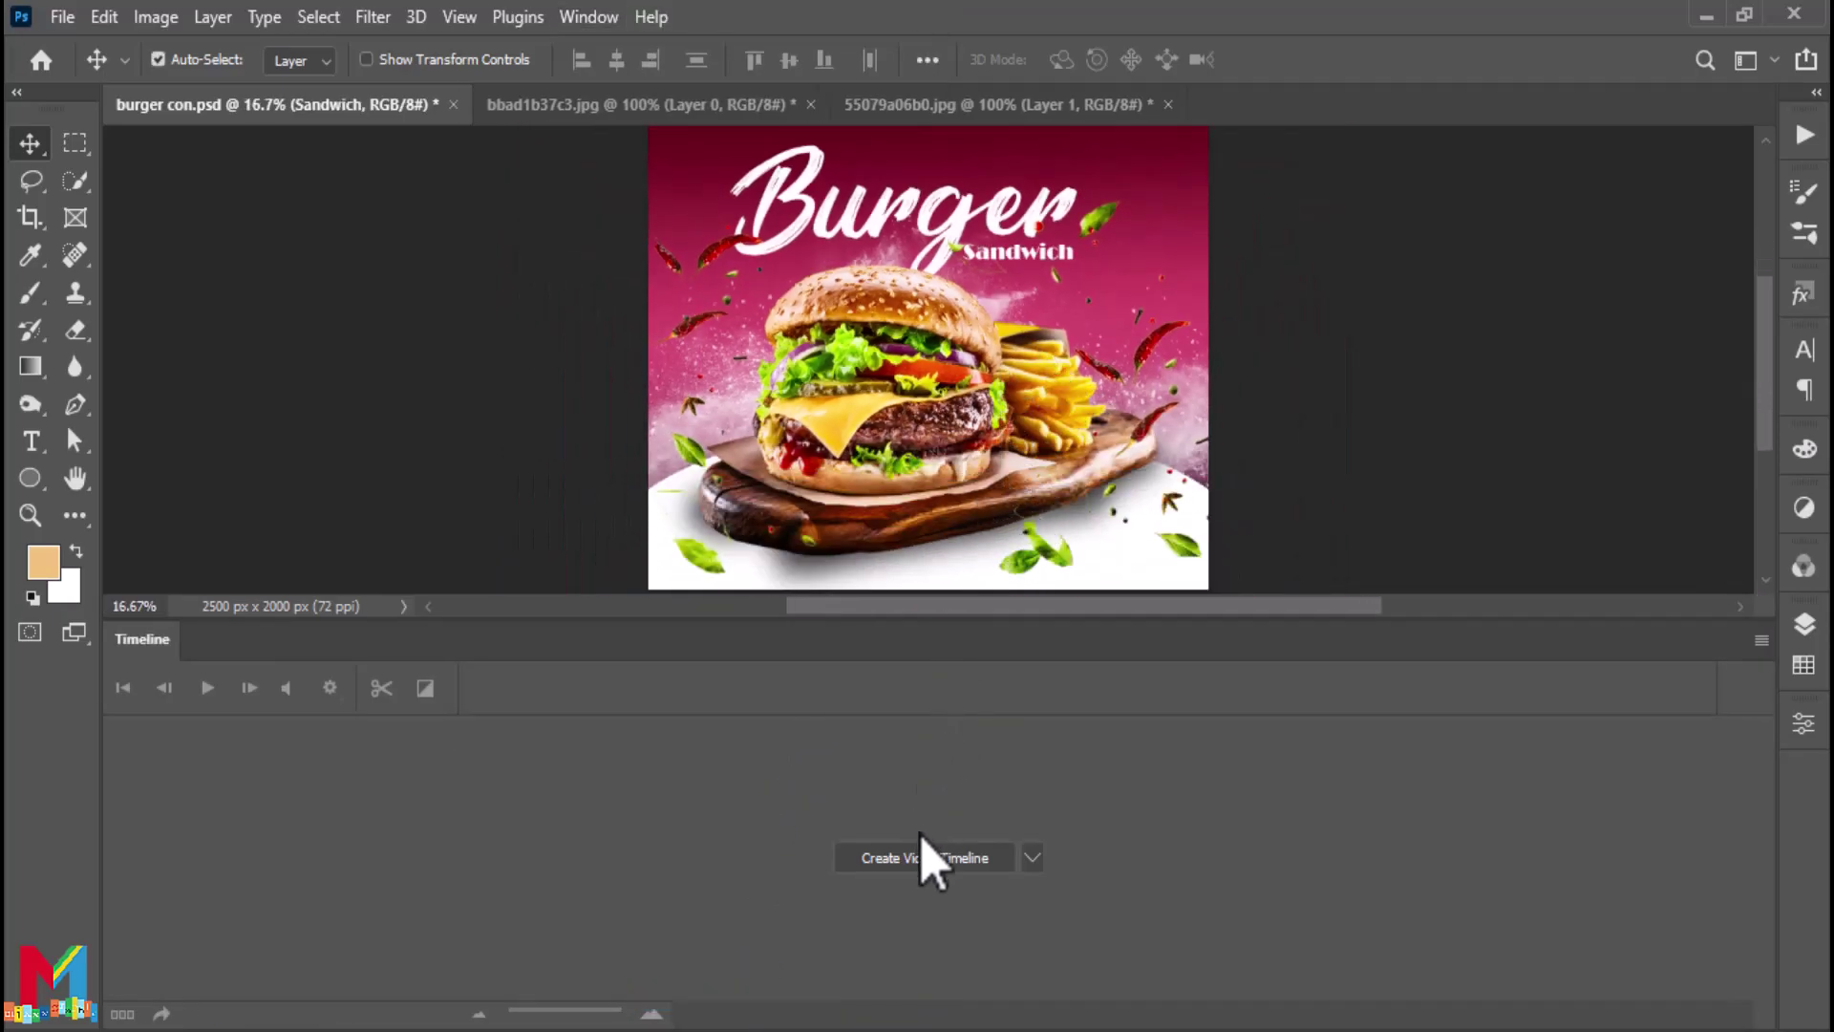
click(920, 855)
scroll(940, 749, down, 3)
scroll(960, 750, up, 2)
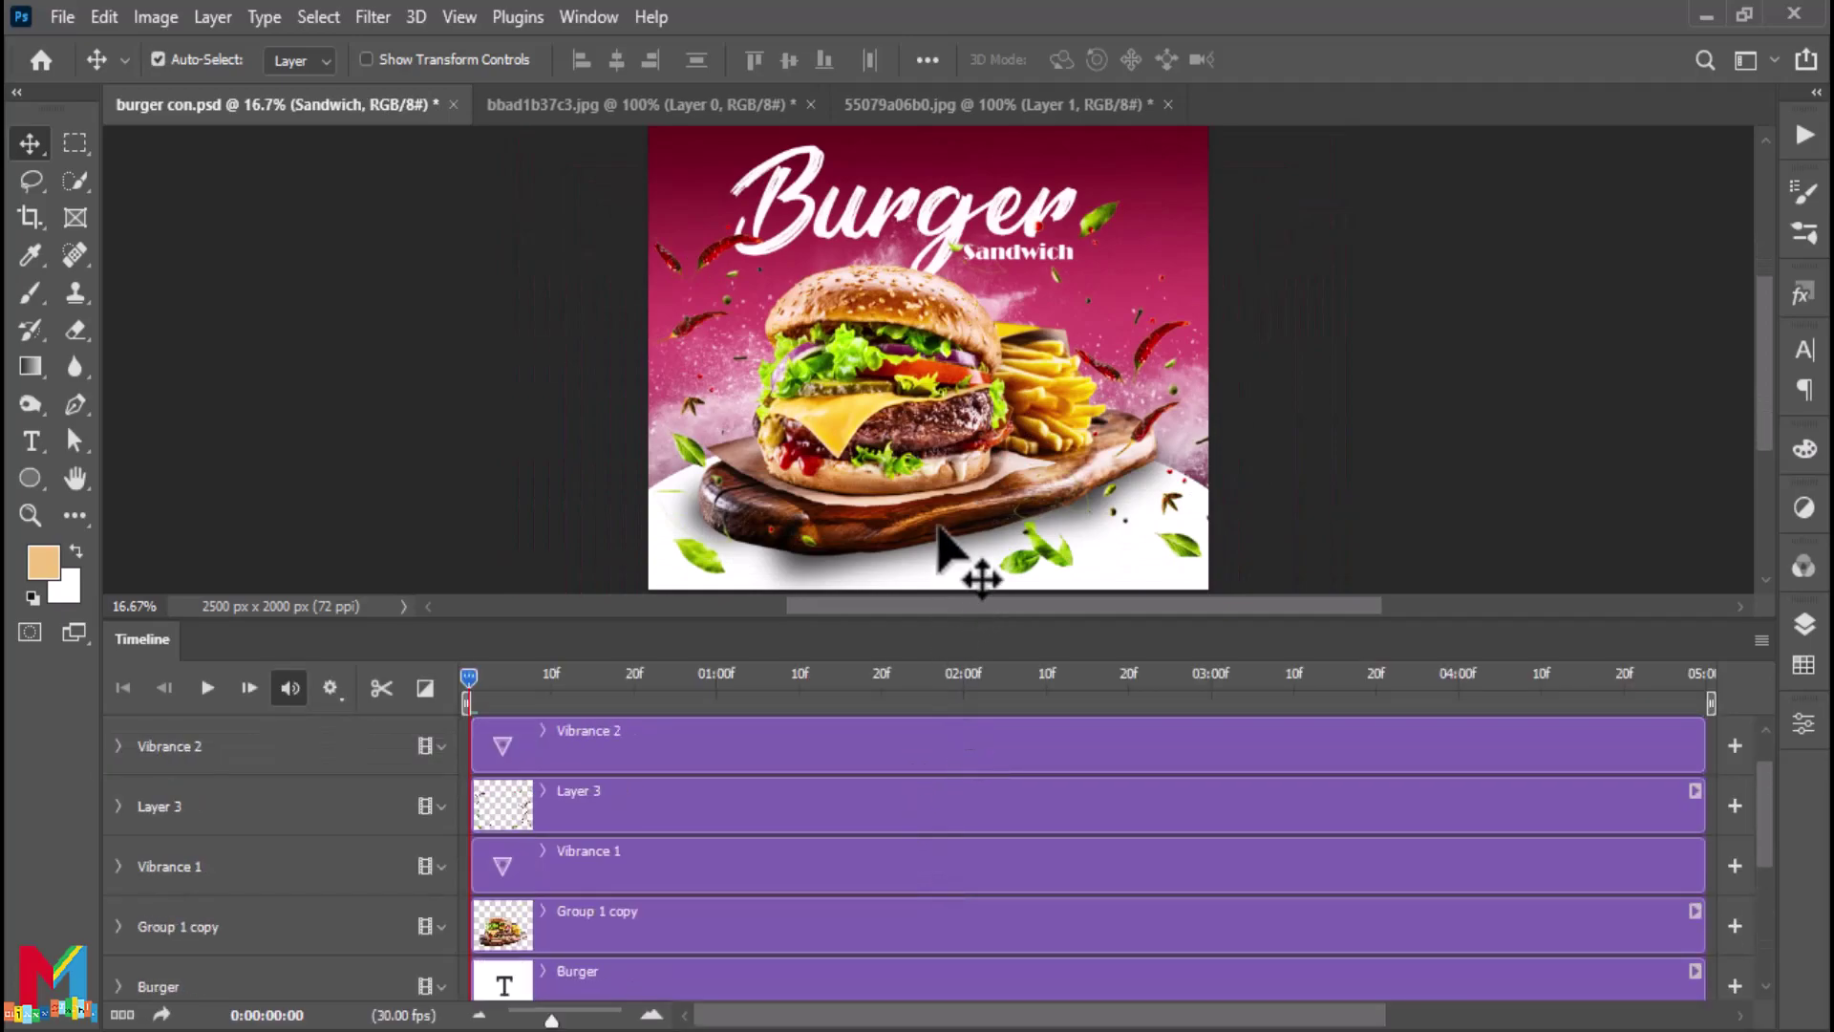
mouse_move(943, 619)
mouse_down()
mouse_move(938, 704)
mouse_move(938, 642)
mouse_up()
drag(551, 1020, 535, 1022)
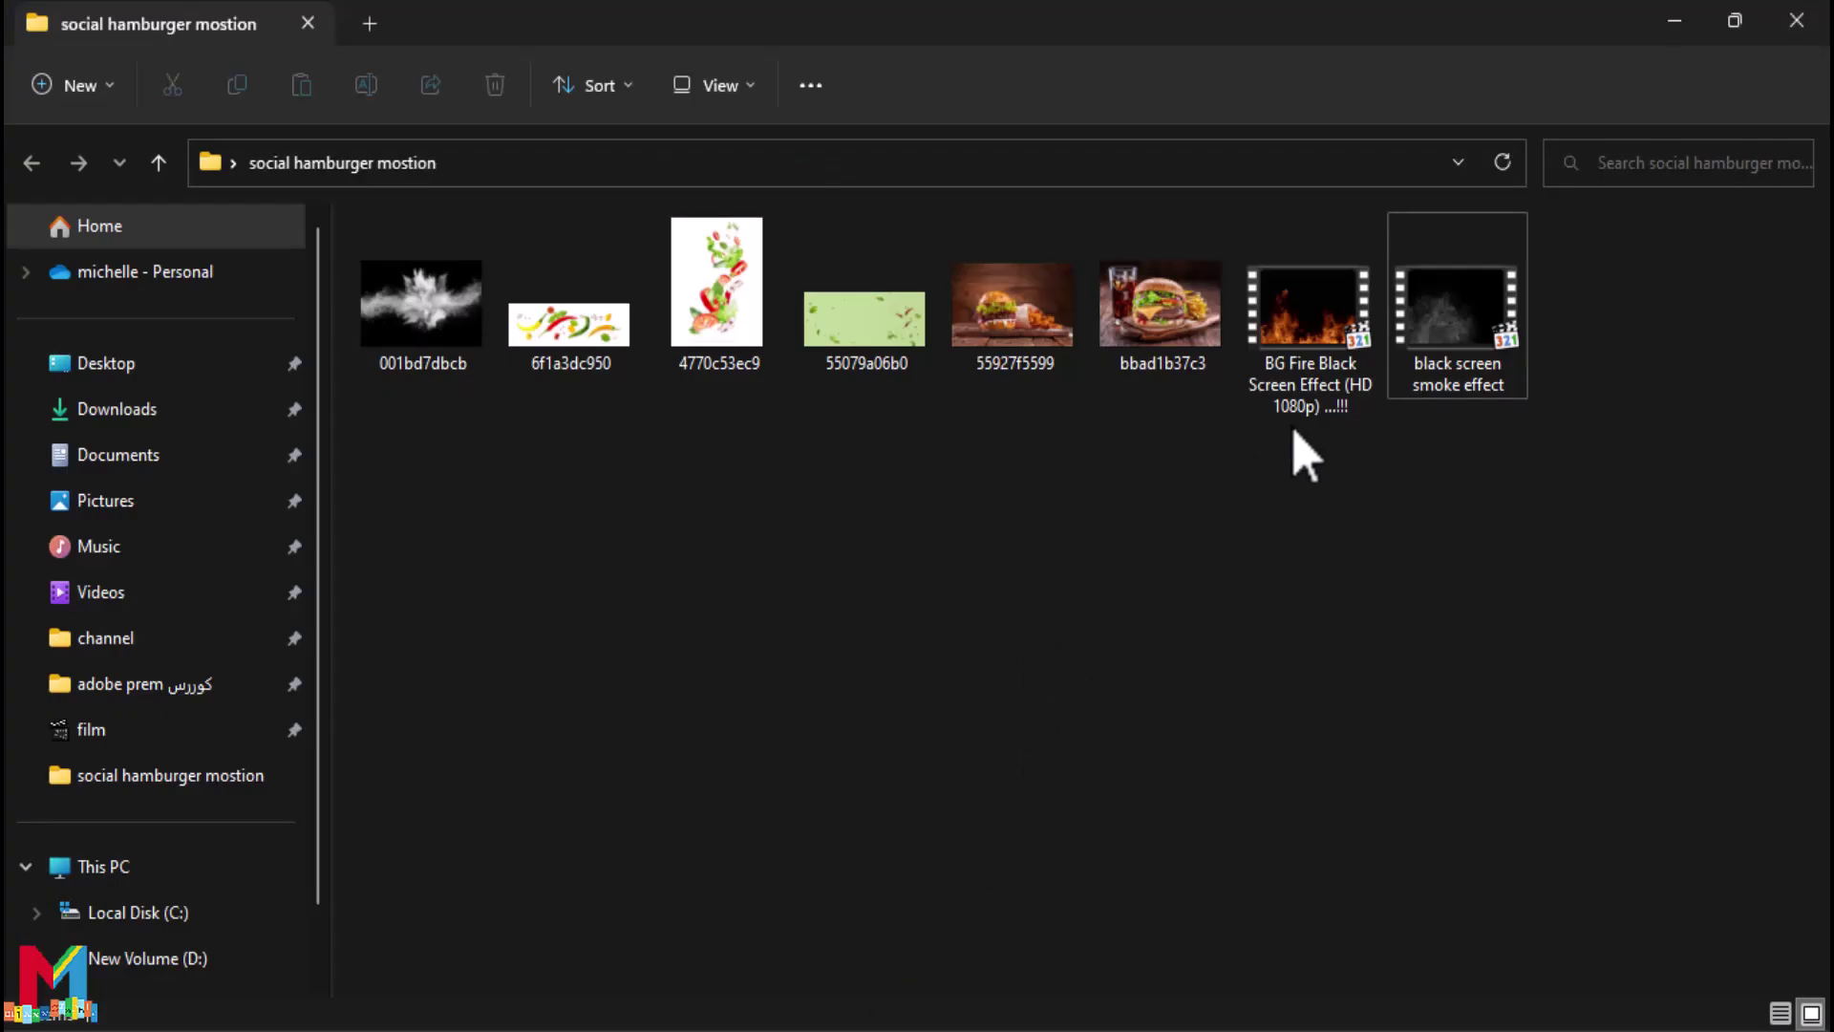
Place the fire video into the poster and convert it to a smart object
mouse_move(1302, 450)
mouse_down()
mouse_move(1079, 1029)
mouse_move(860, 769)
mouse_up()
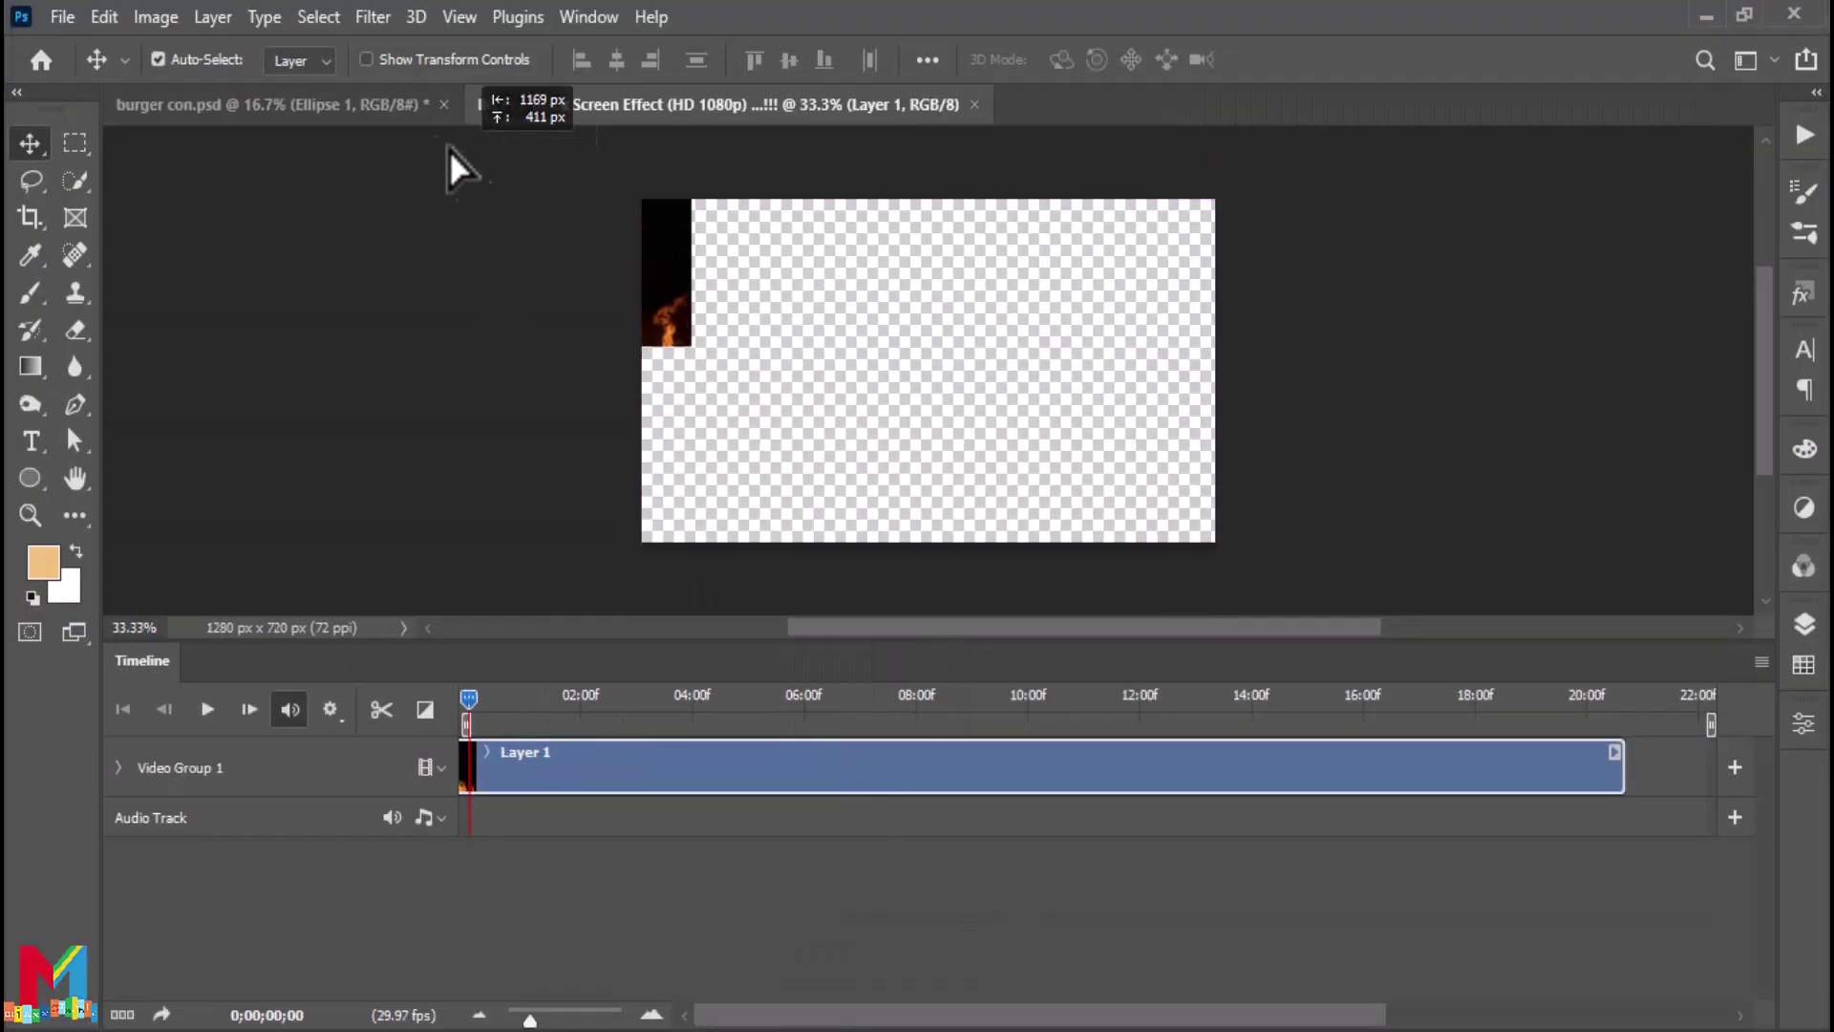
mouse_move(449, 151)
mouse_down()
mouse_move(405, 125)
mouse_move(907, 444)
mouse_up()
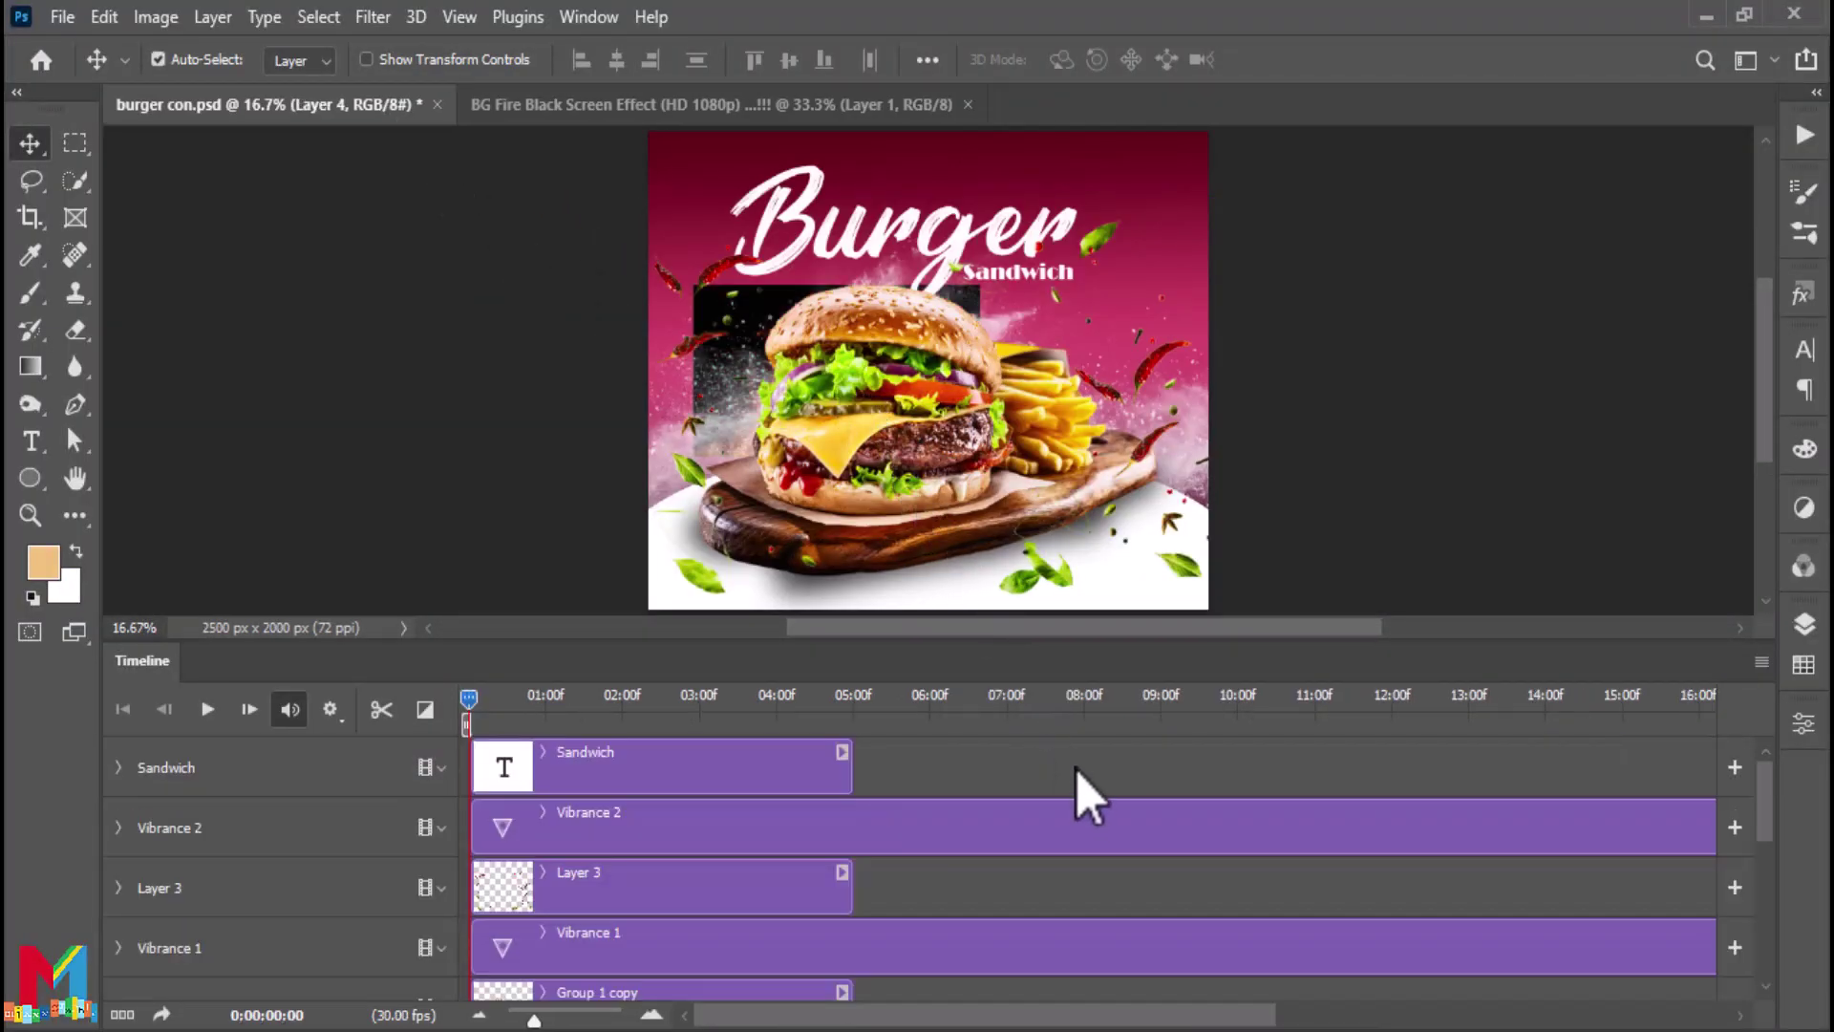
key(ctrl+t)
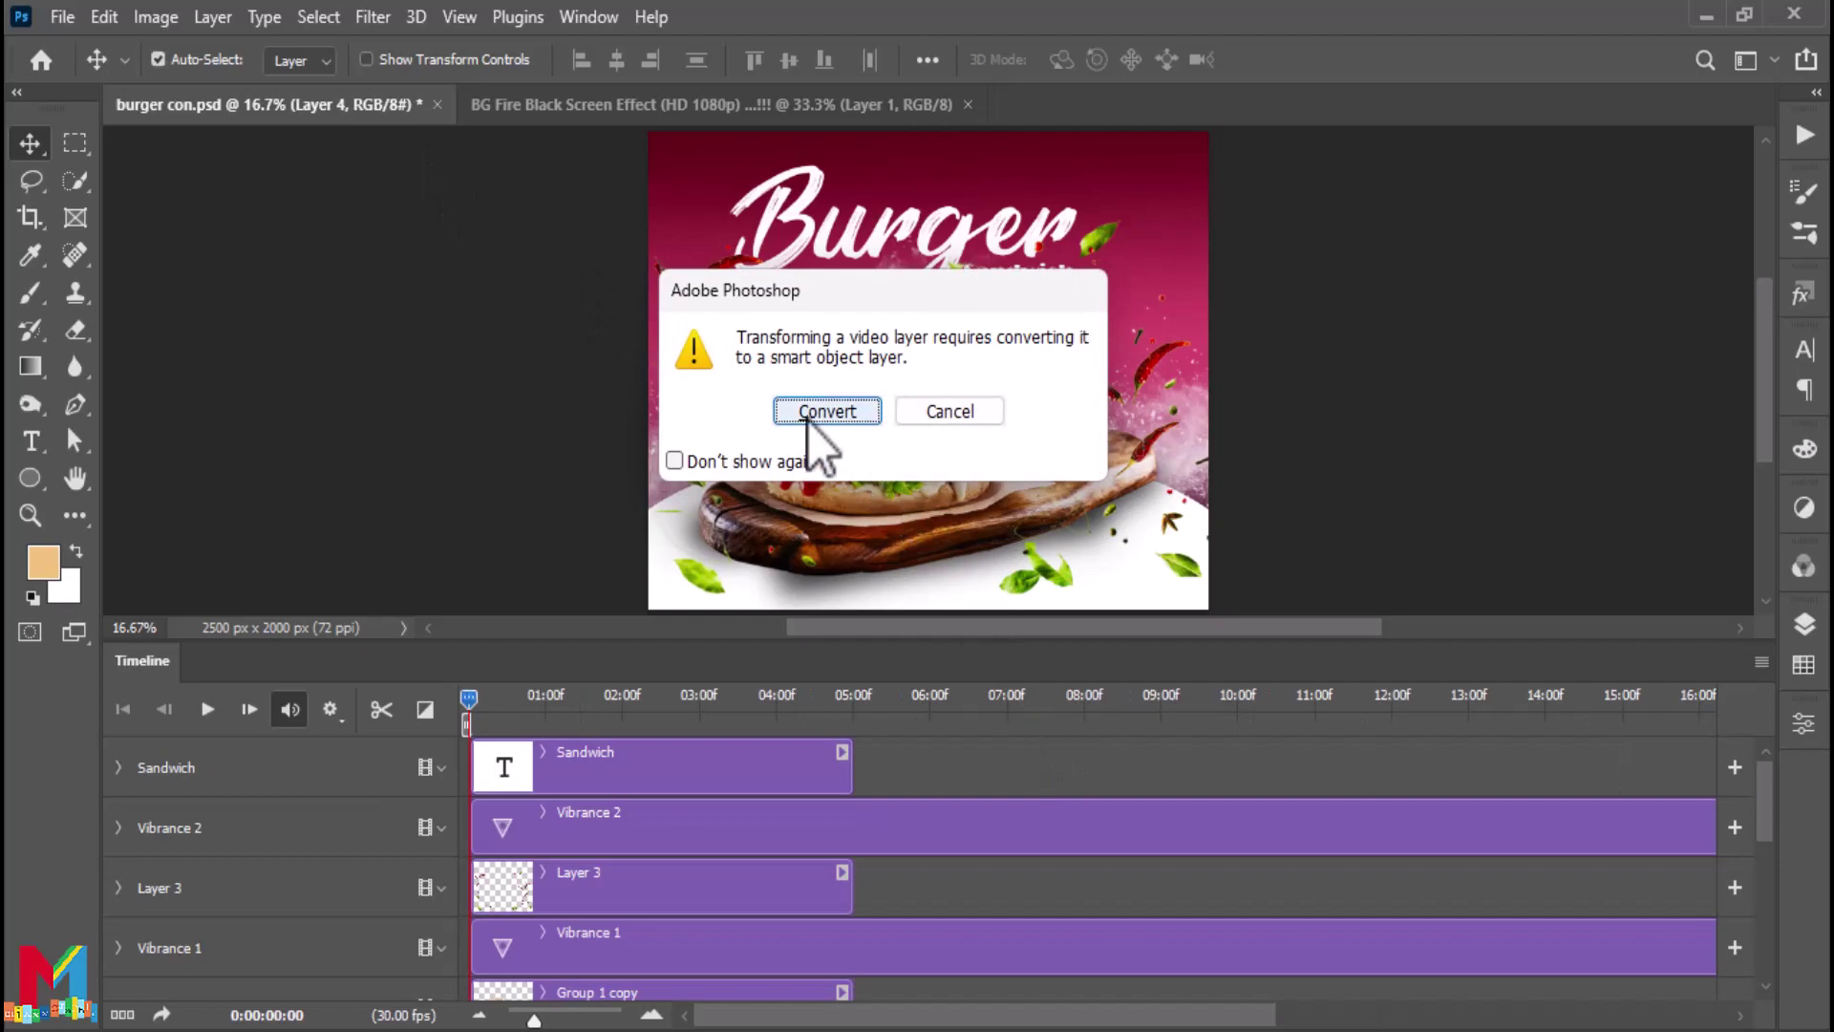
click(808, 416)
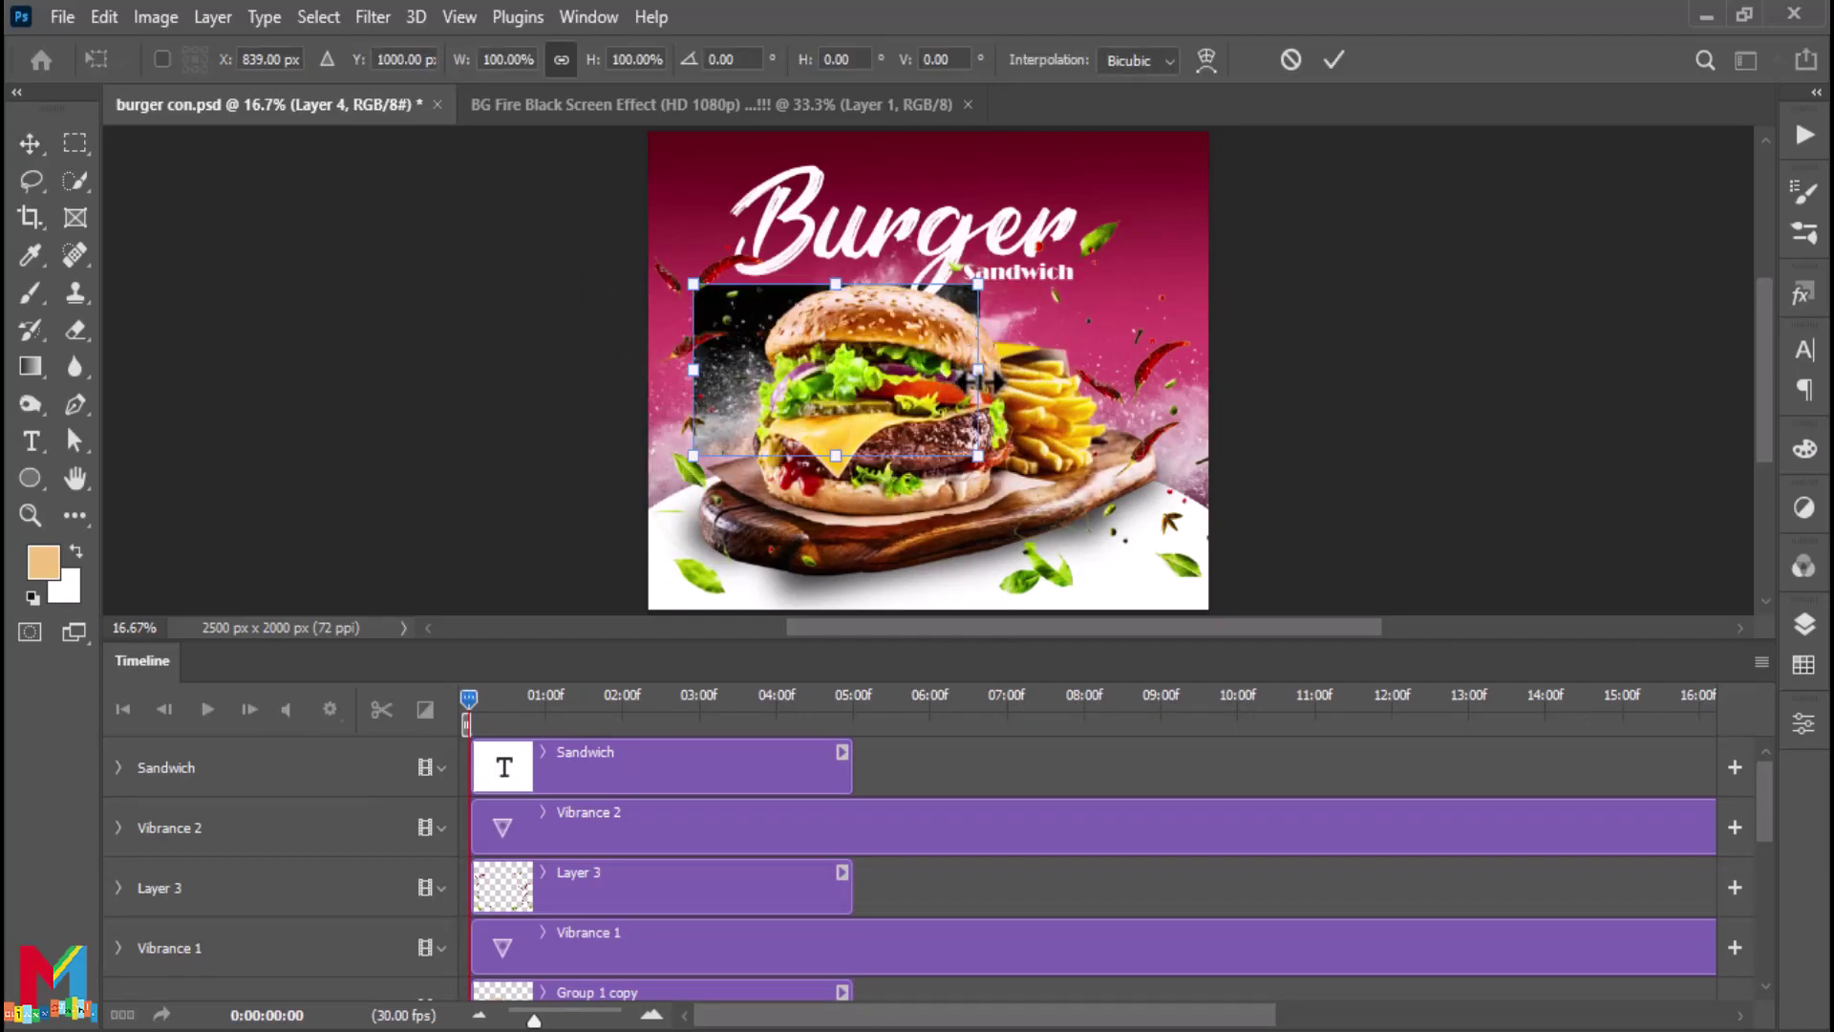
Scale the fire video to 195.31% so it covers the poster
drag(976, 380, 1208, 371)
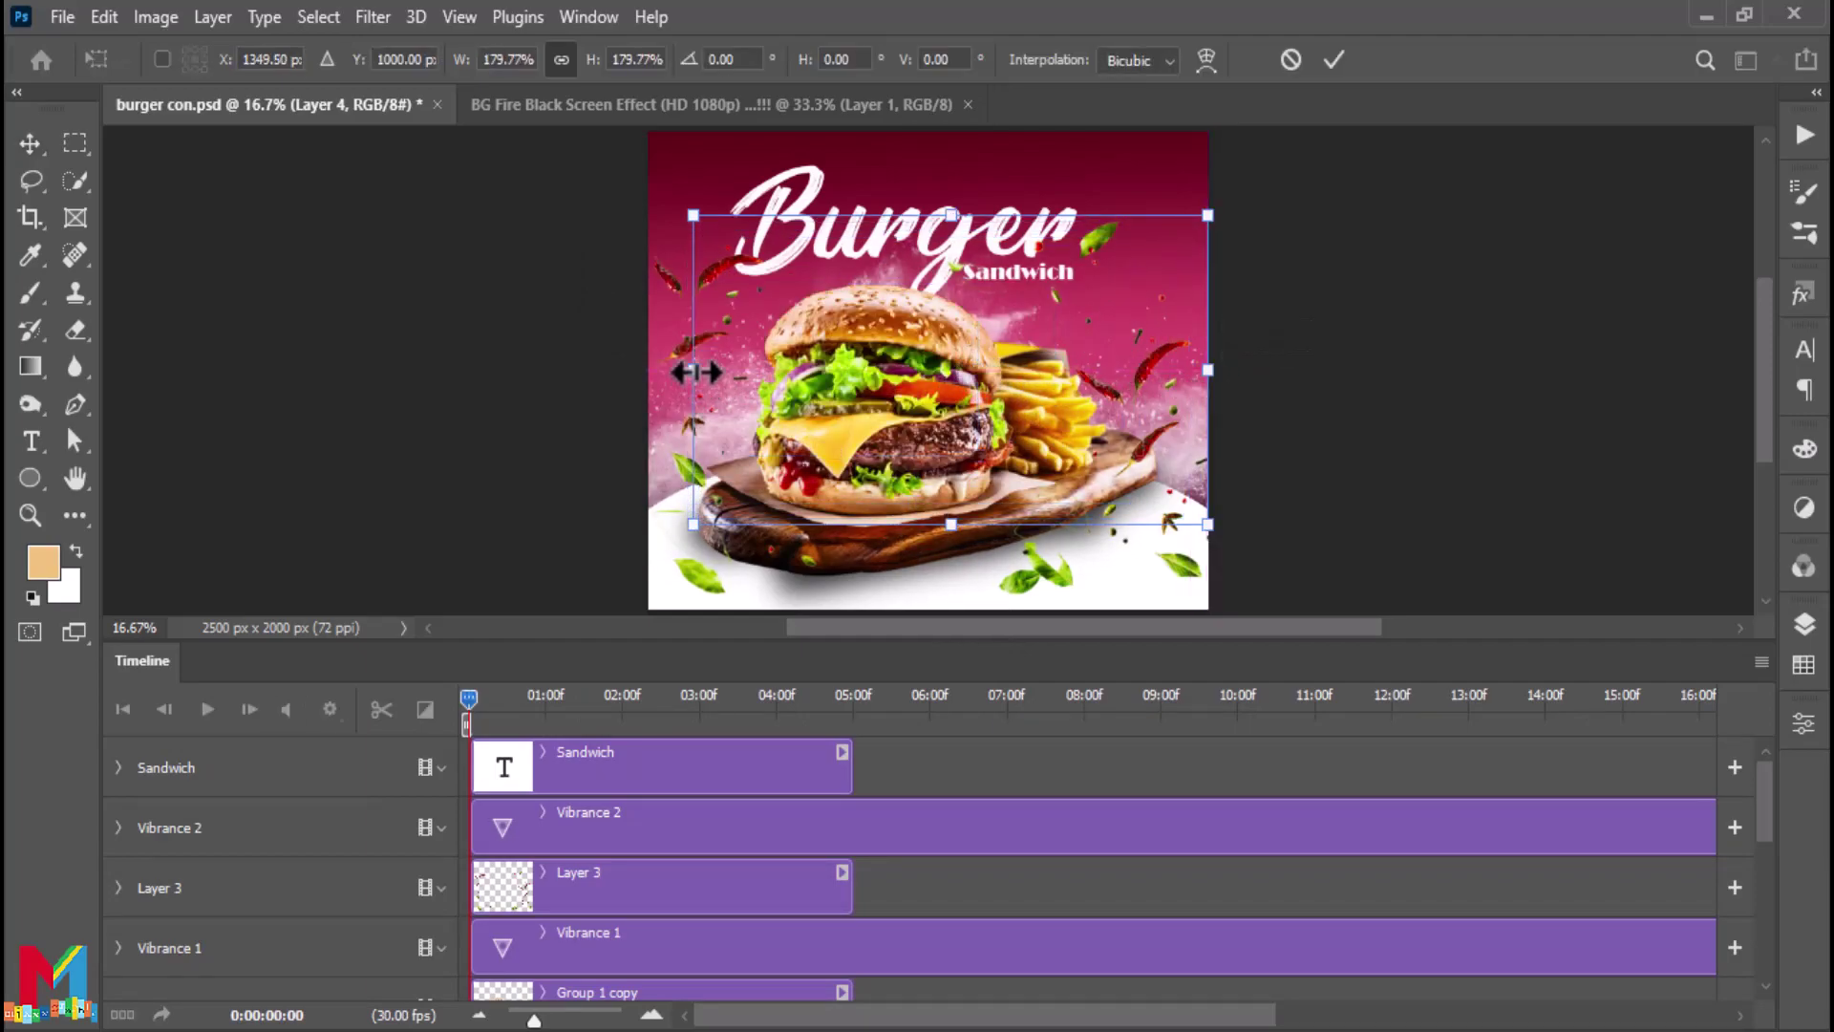
drag(695, 373, 650, 379)
scroll(826, 535, down, 2)
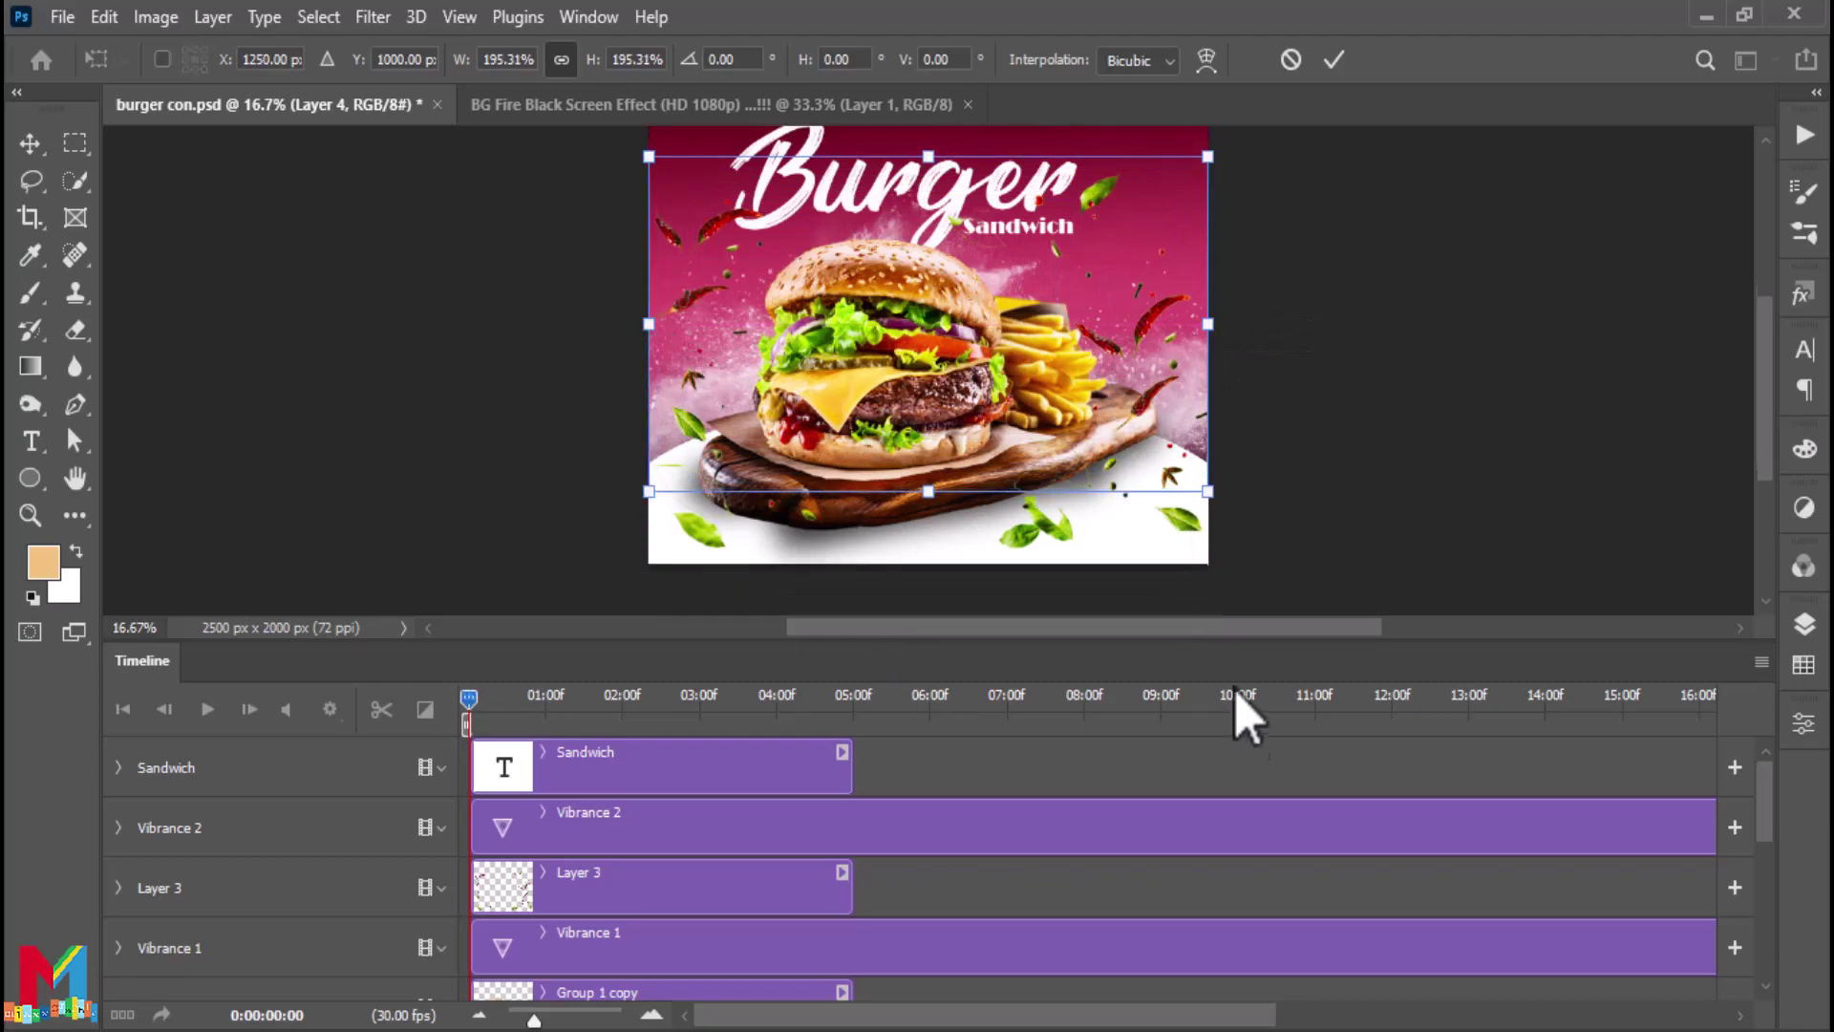
scroll(1220, 893, down, 3)
scroll(1220, 893, down, 3)
scroll(1223, 888, down, 1)
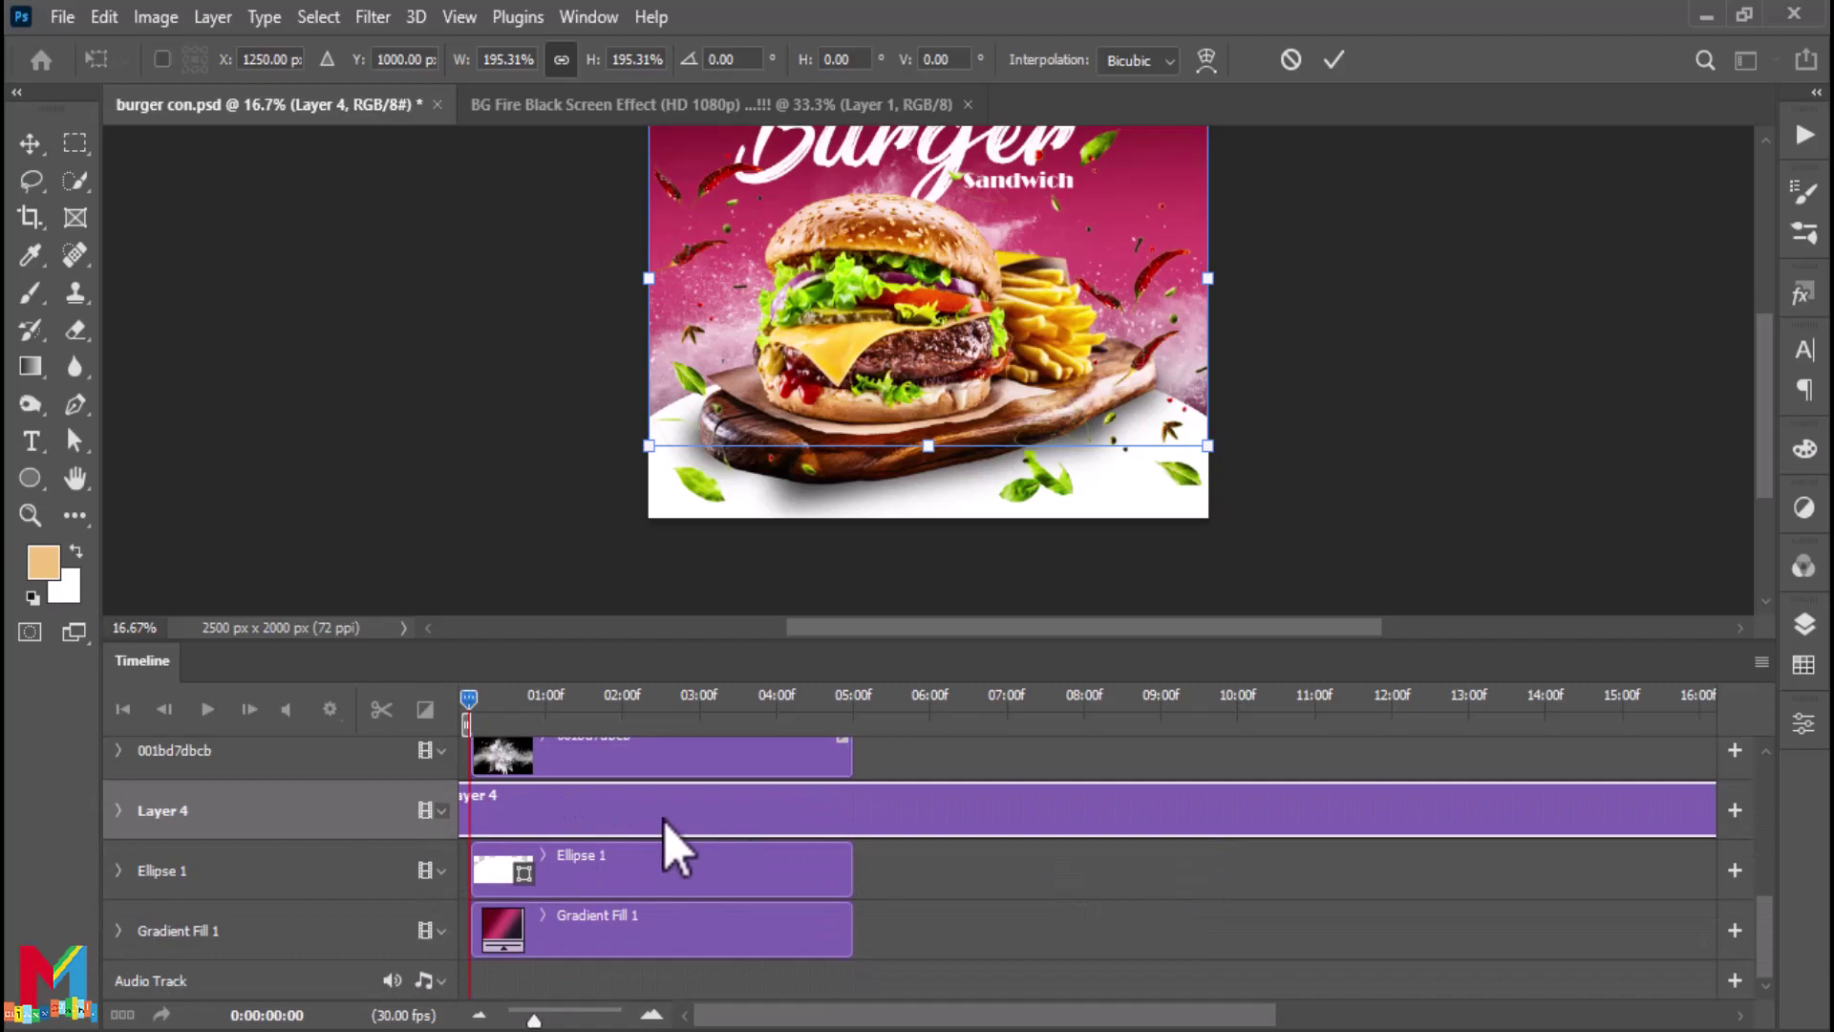
scroll(676, 845, up, 1)
scroll(696, 868, up, 2)
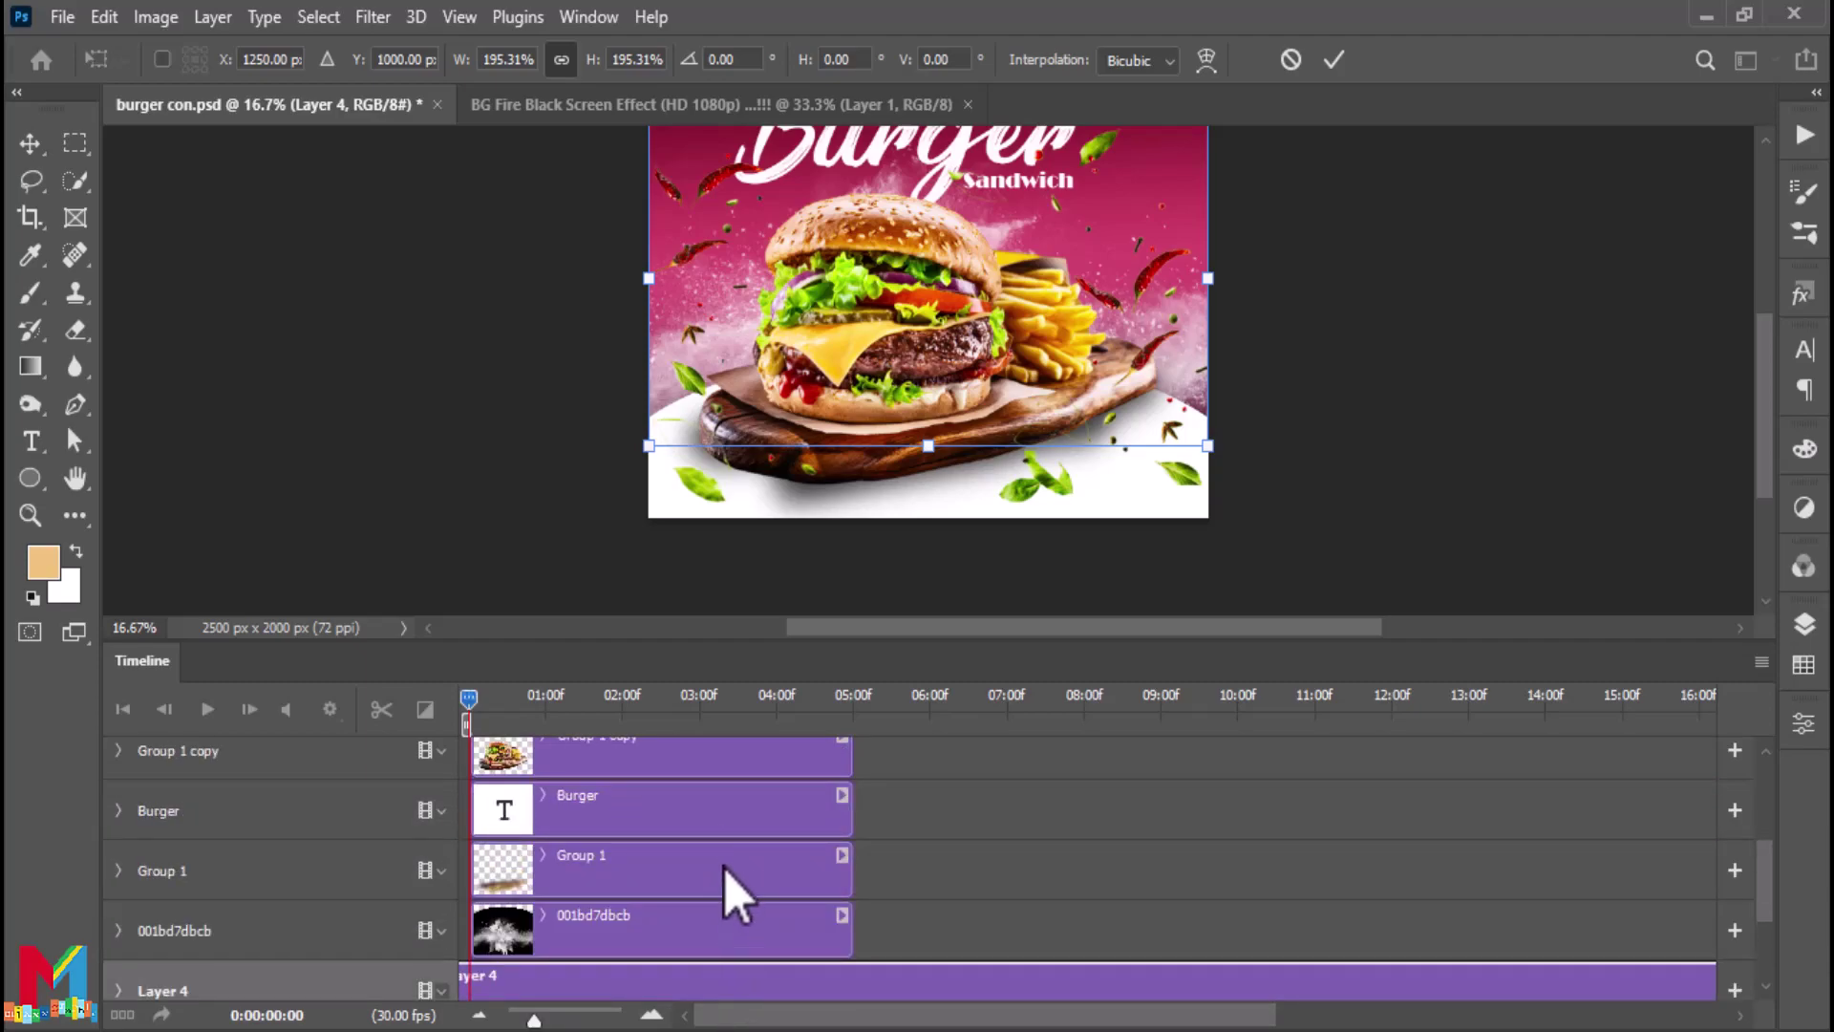
click(1333, 60)
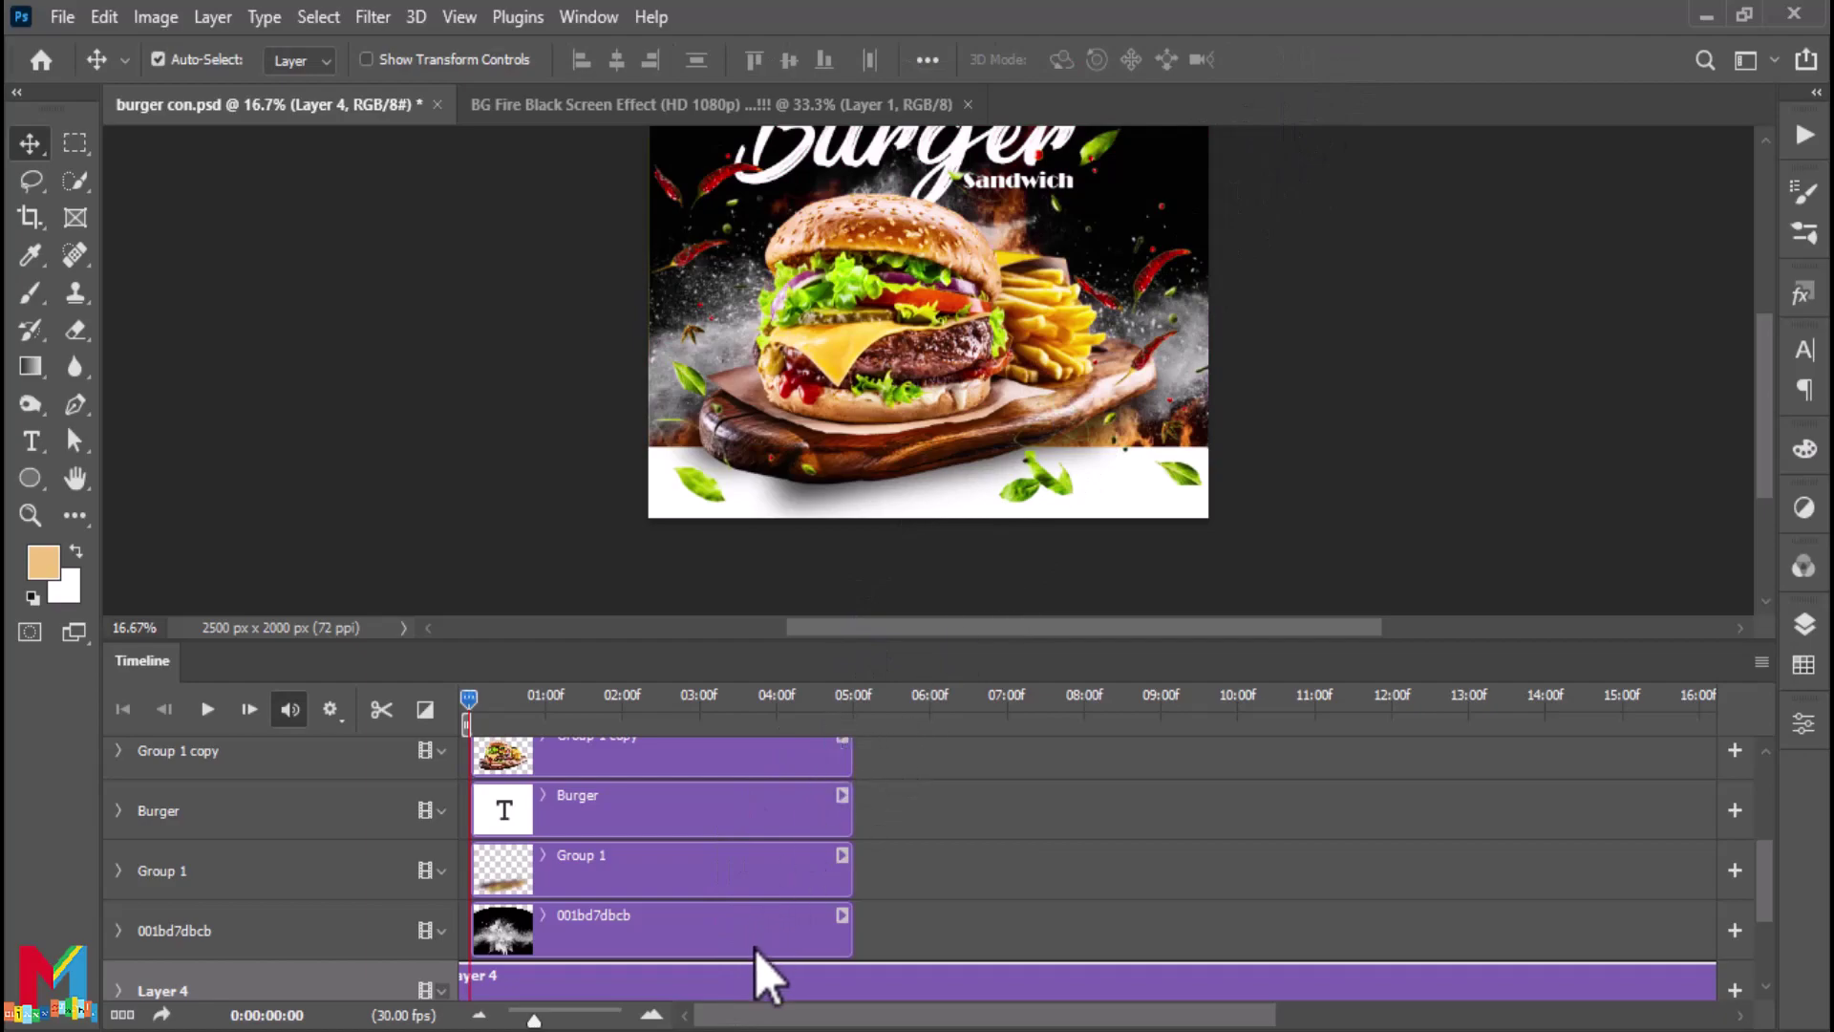
Move the Layer 4 fire track up in the timeline to sit just below Group 1 copy
drag(779, 982, 778, 903)
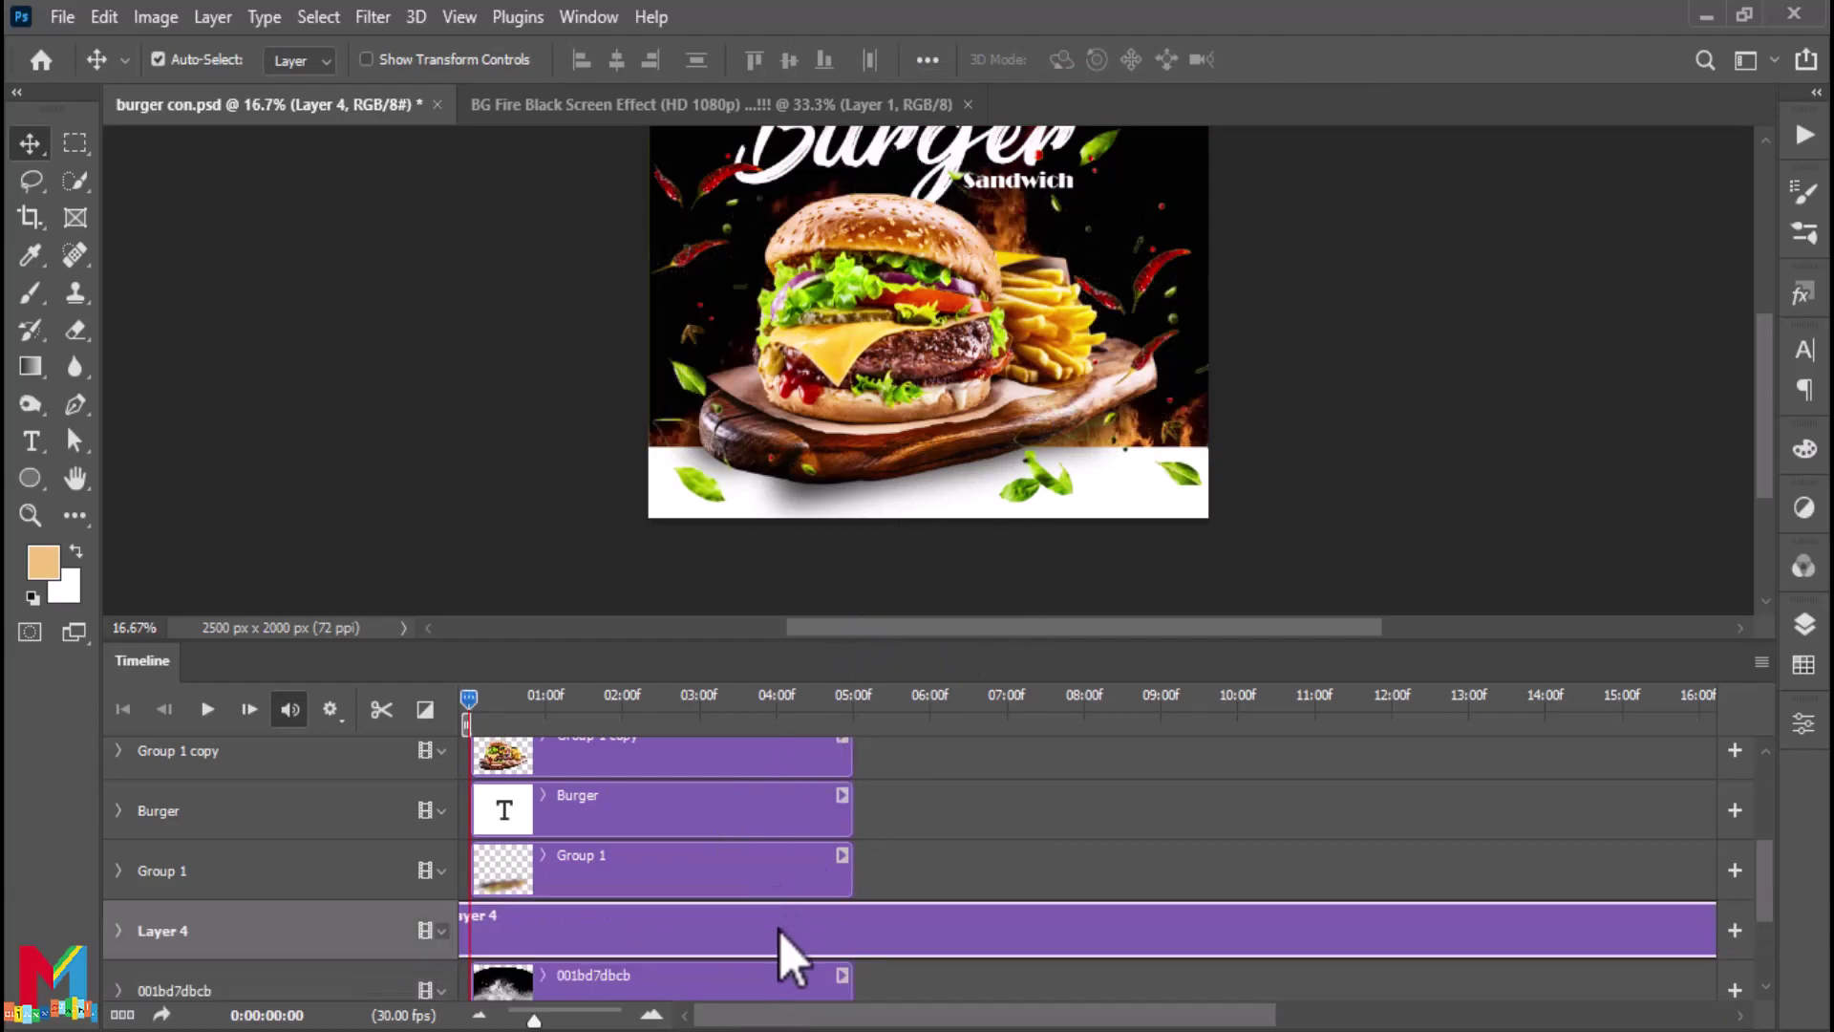
mouse_move(680, 866)
mouse_down()
mouse_move(687, 826)
mouse_move(666, 812)
mouse_up()
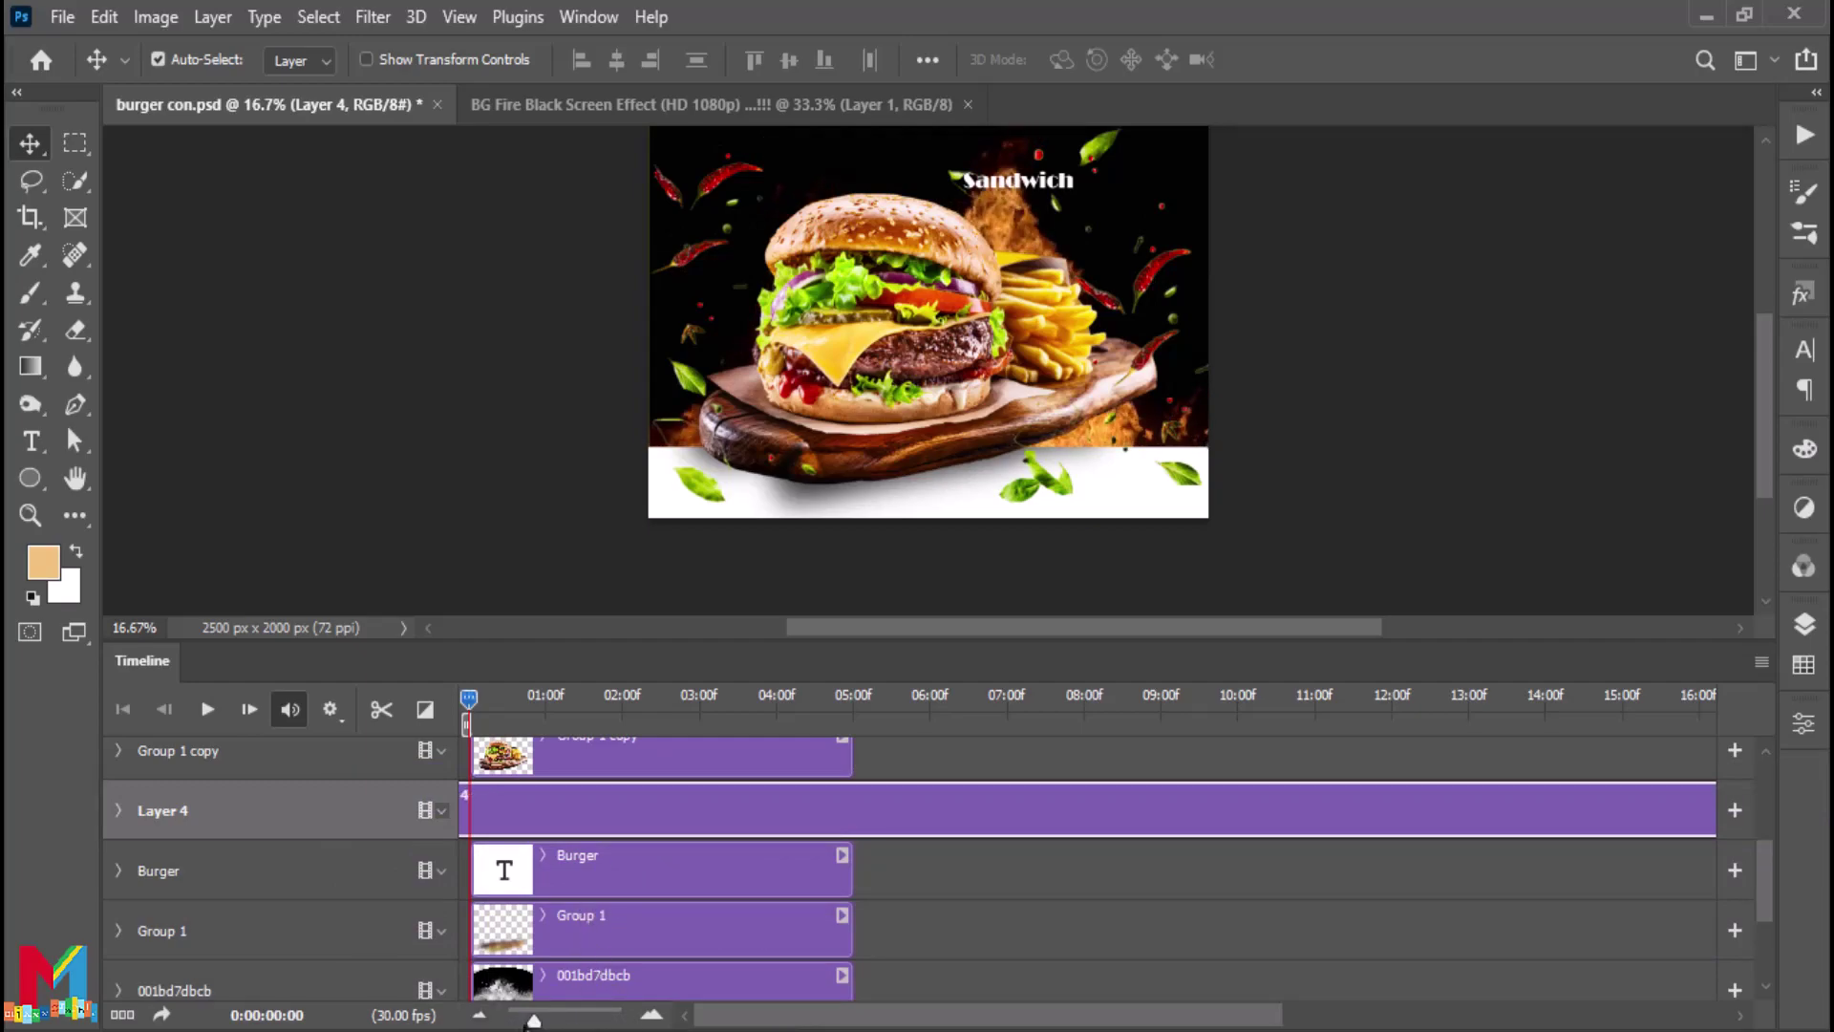
drag(533, 1020, 529, 1020)
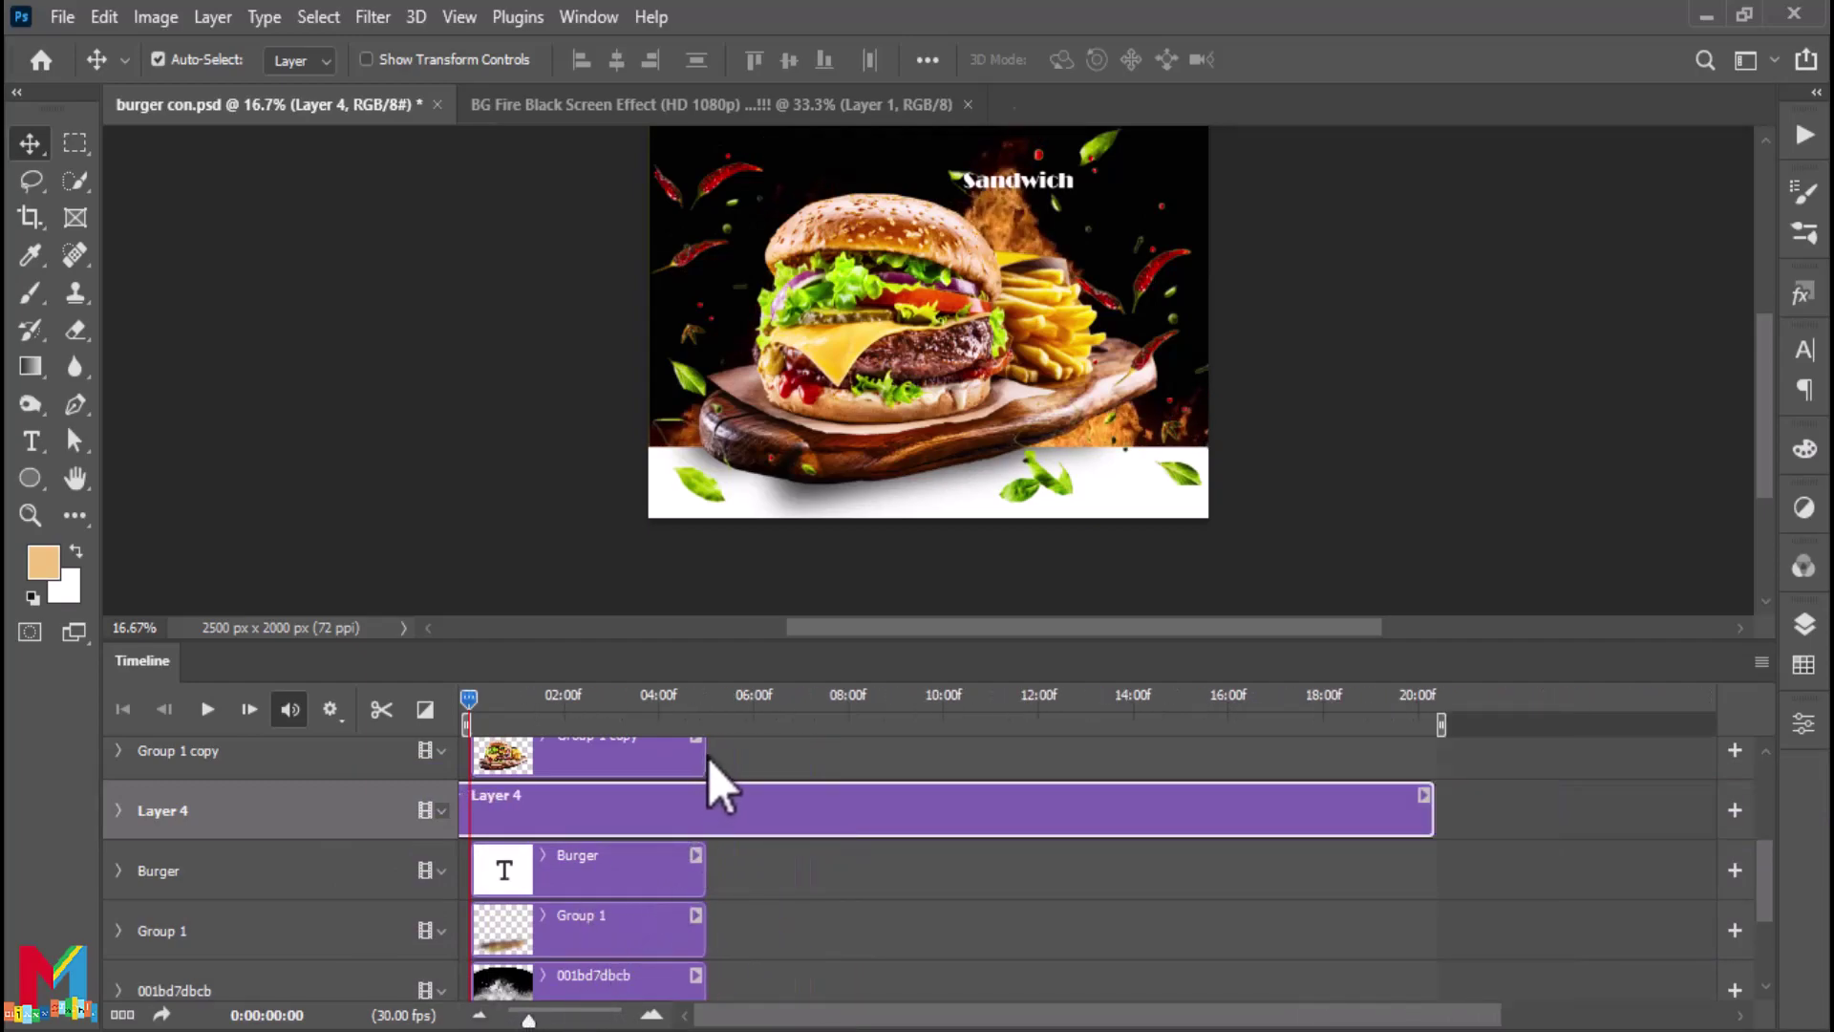
drag(704, 757, 1450, 759)
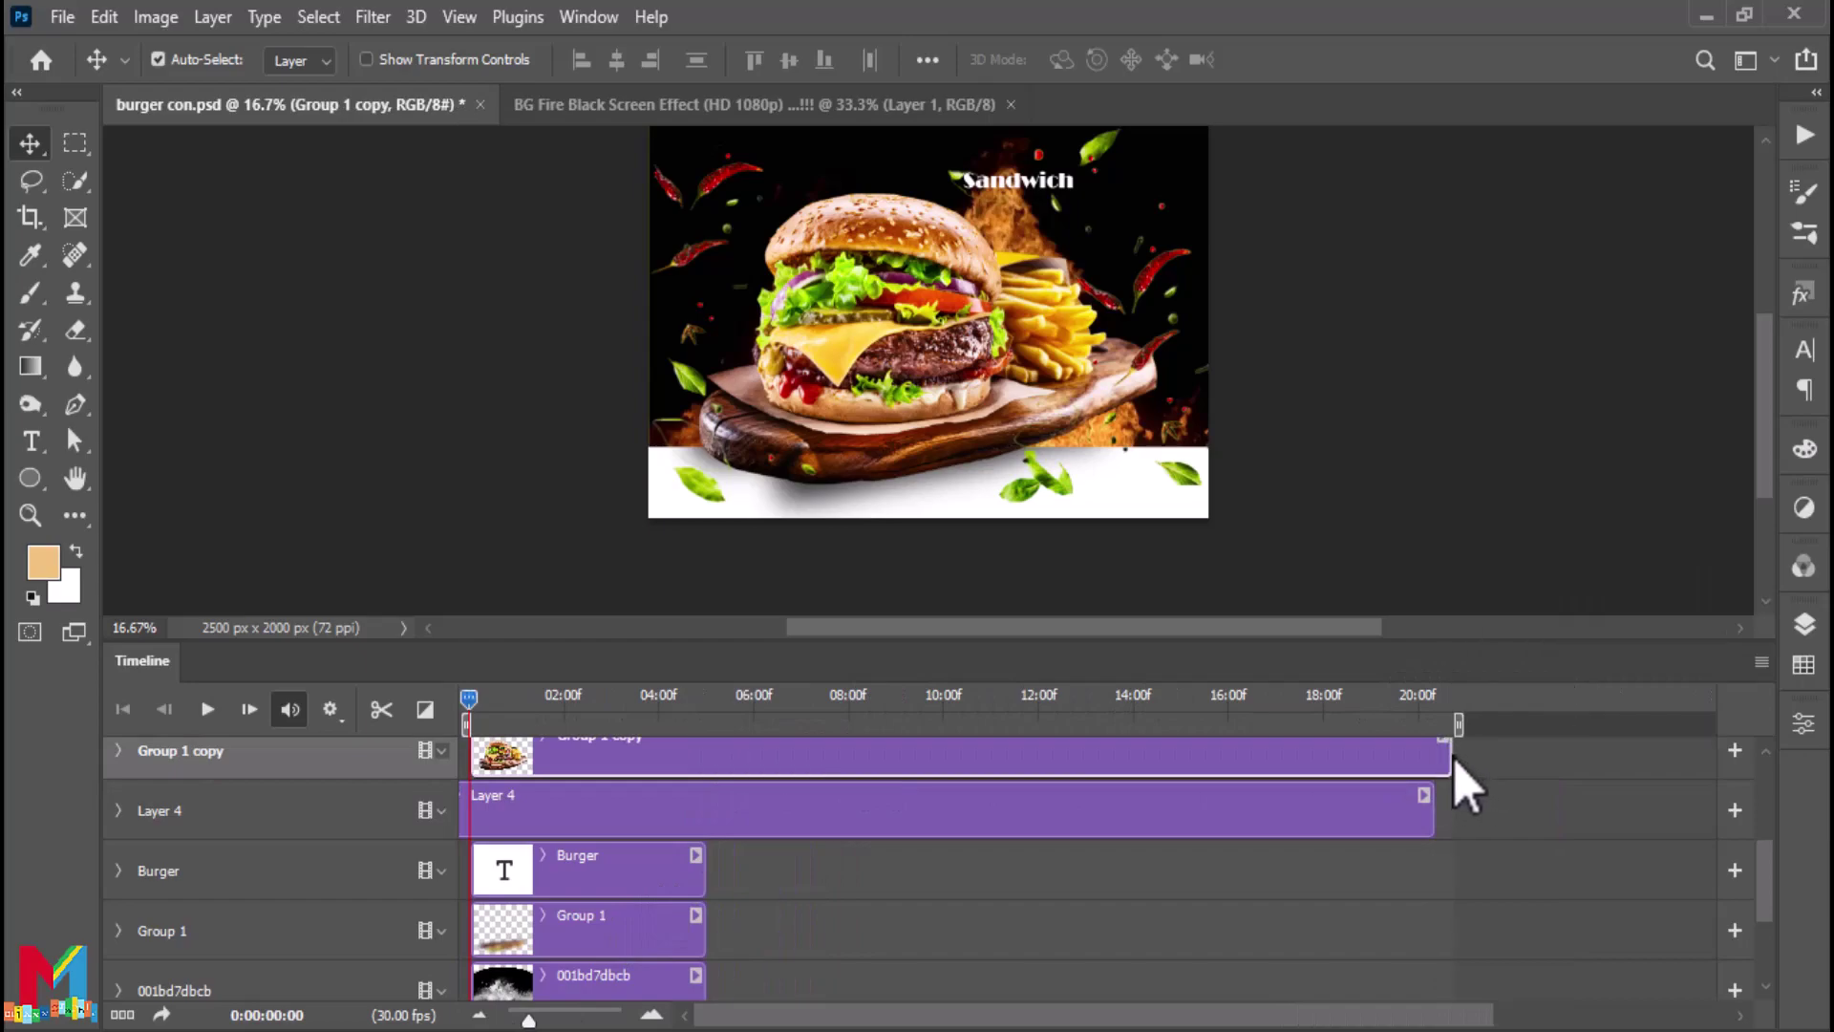
key(ctrl+z)
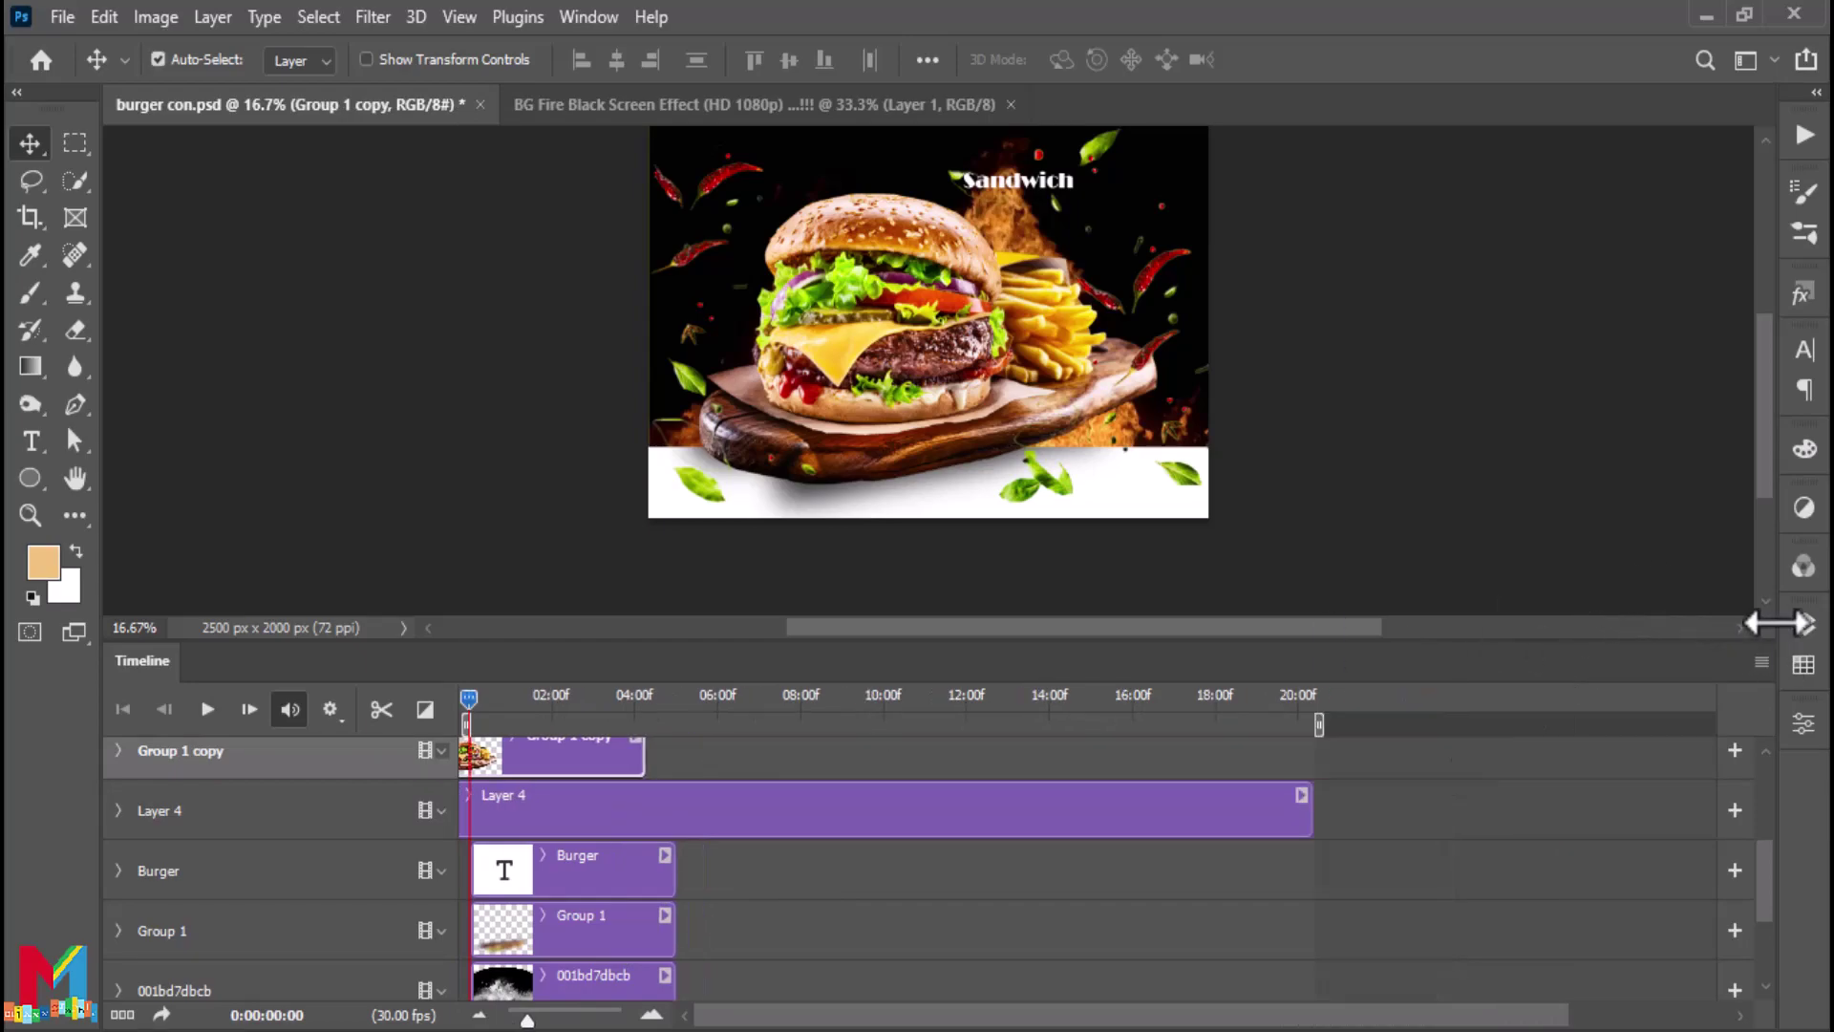
click(1803, 624)
Set the Layer 4 fire video's blend mode to Screen
click(1614, 878)
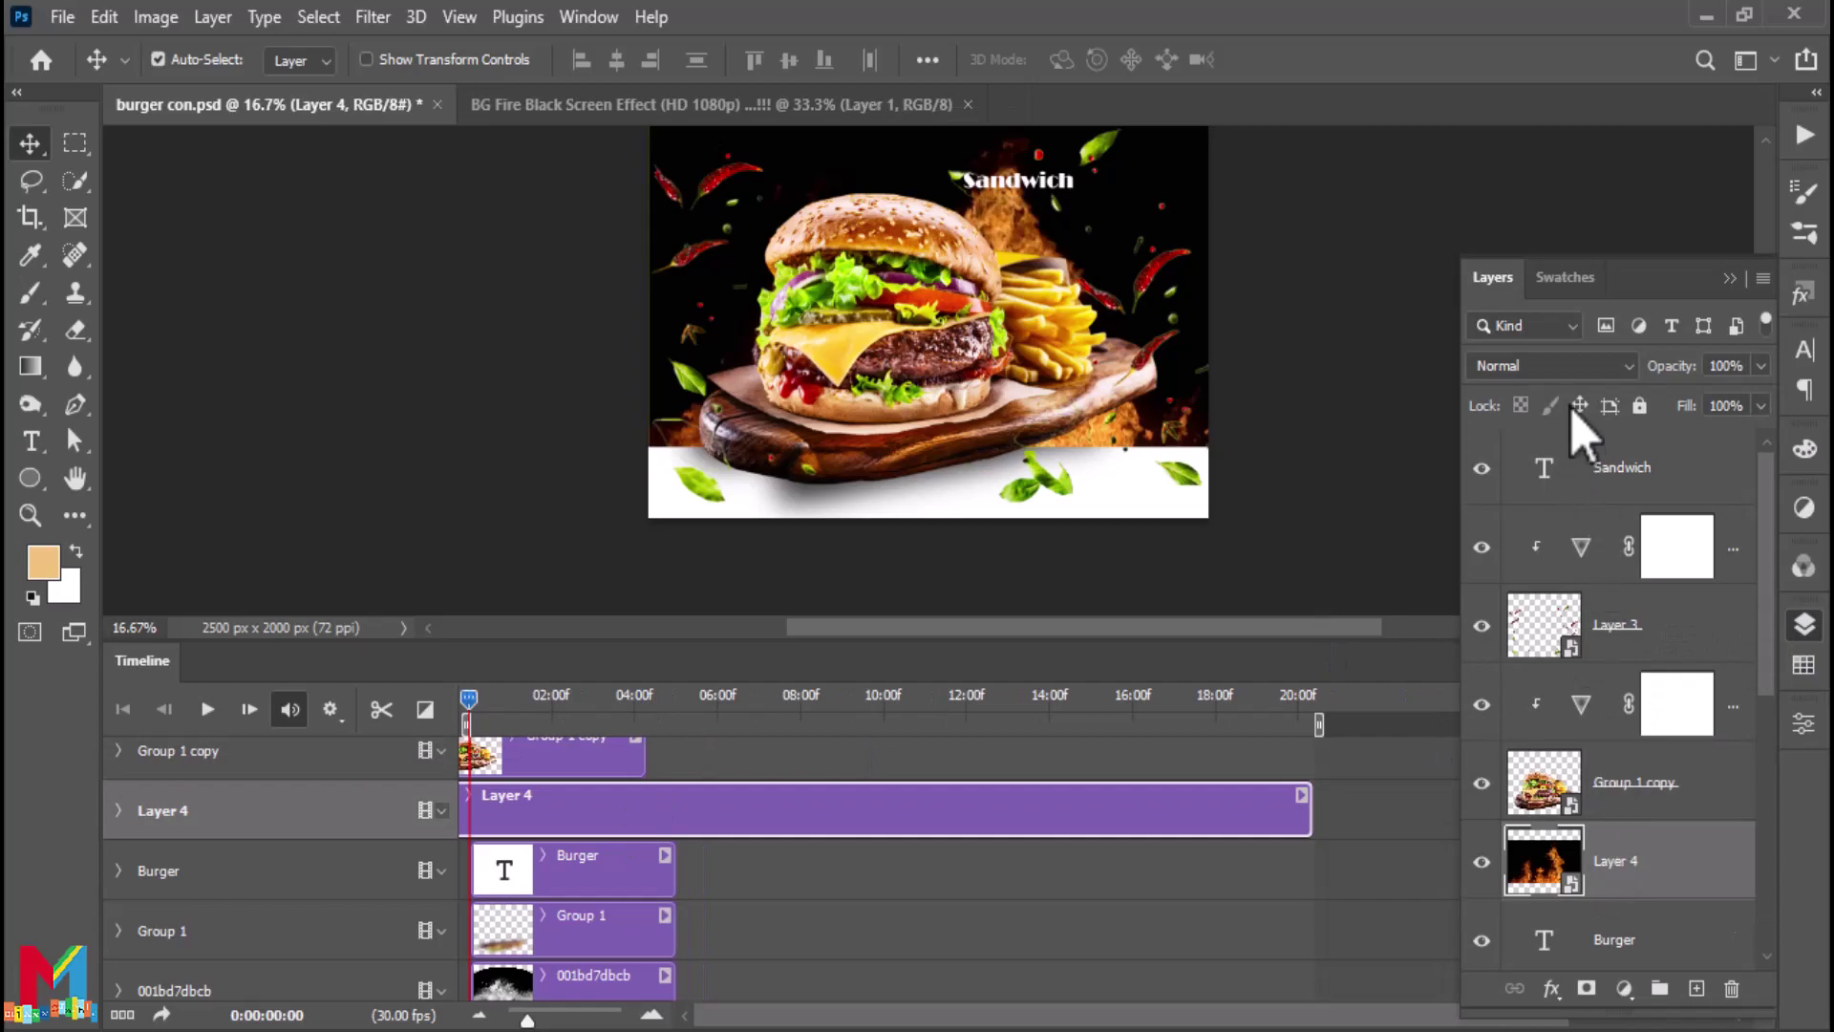
click(1574, 371)
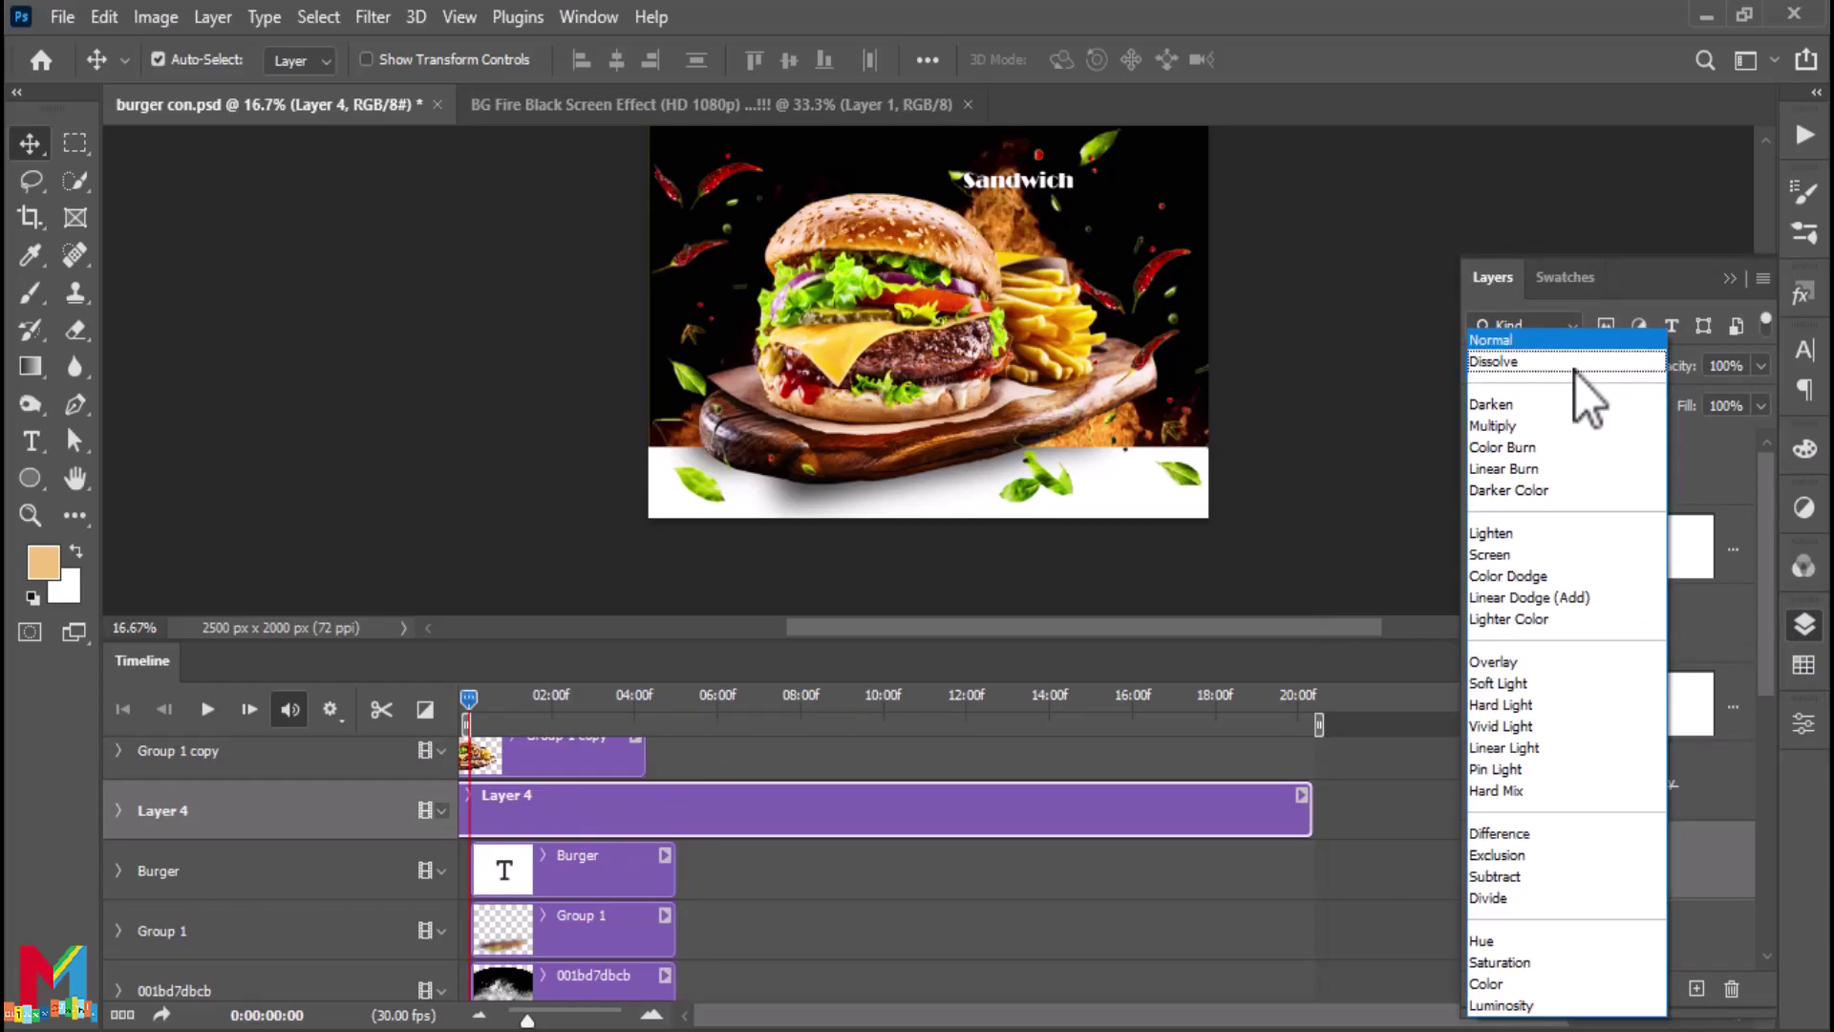
click(1536, 556)
click(1733, 303)
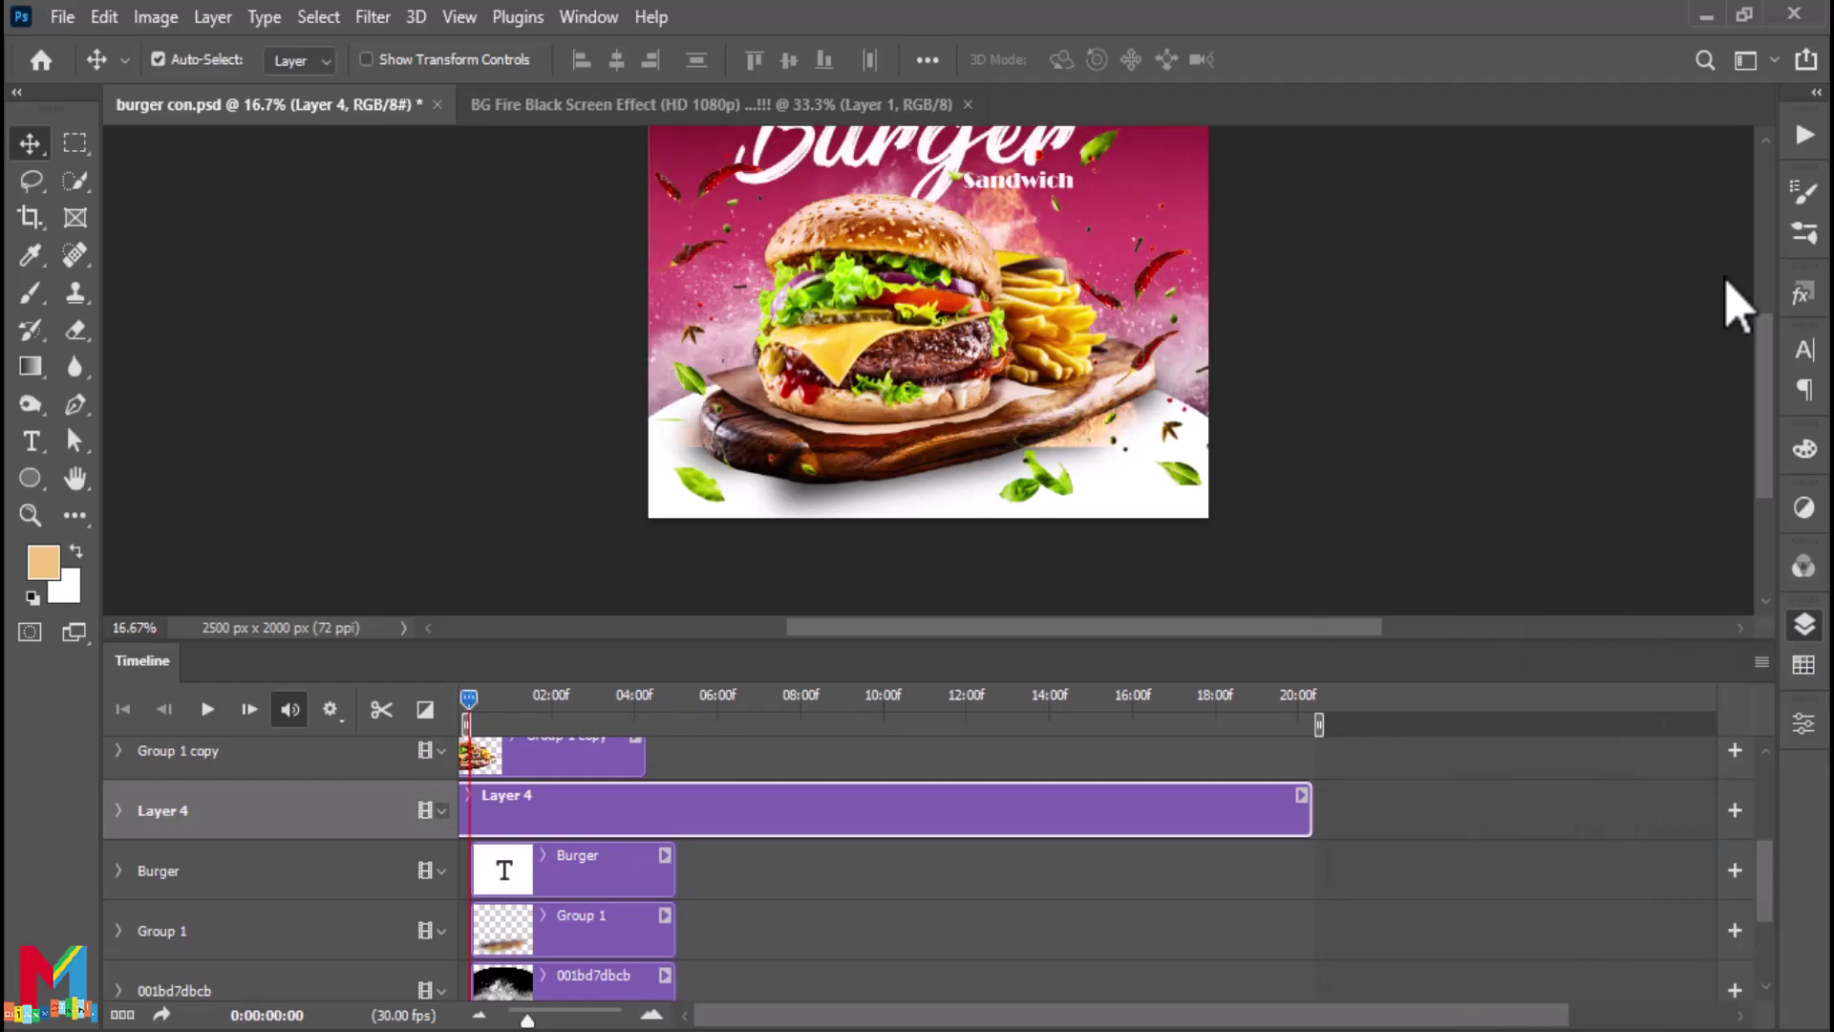
Warp the fire layer, bulging its left and right sides and reshaping the bottom-right corner
key(ctrl+t)
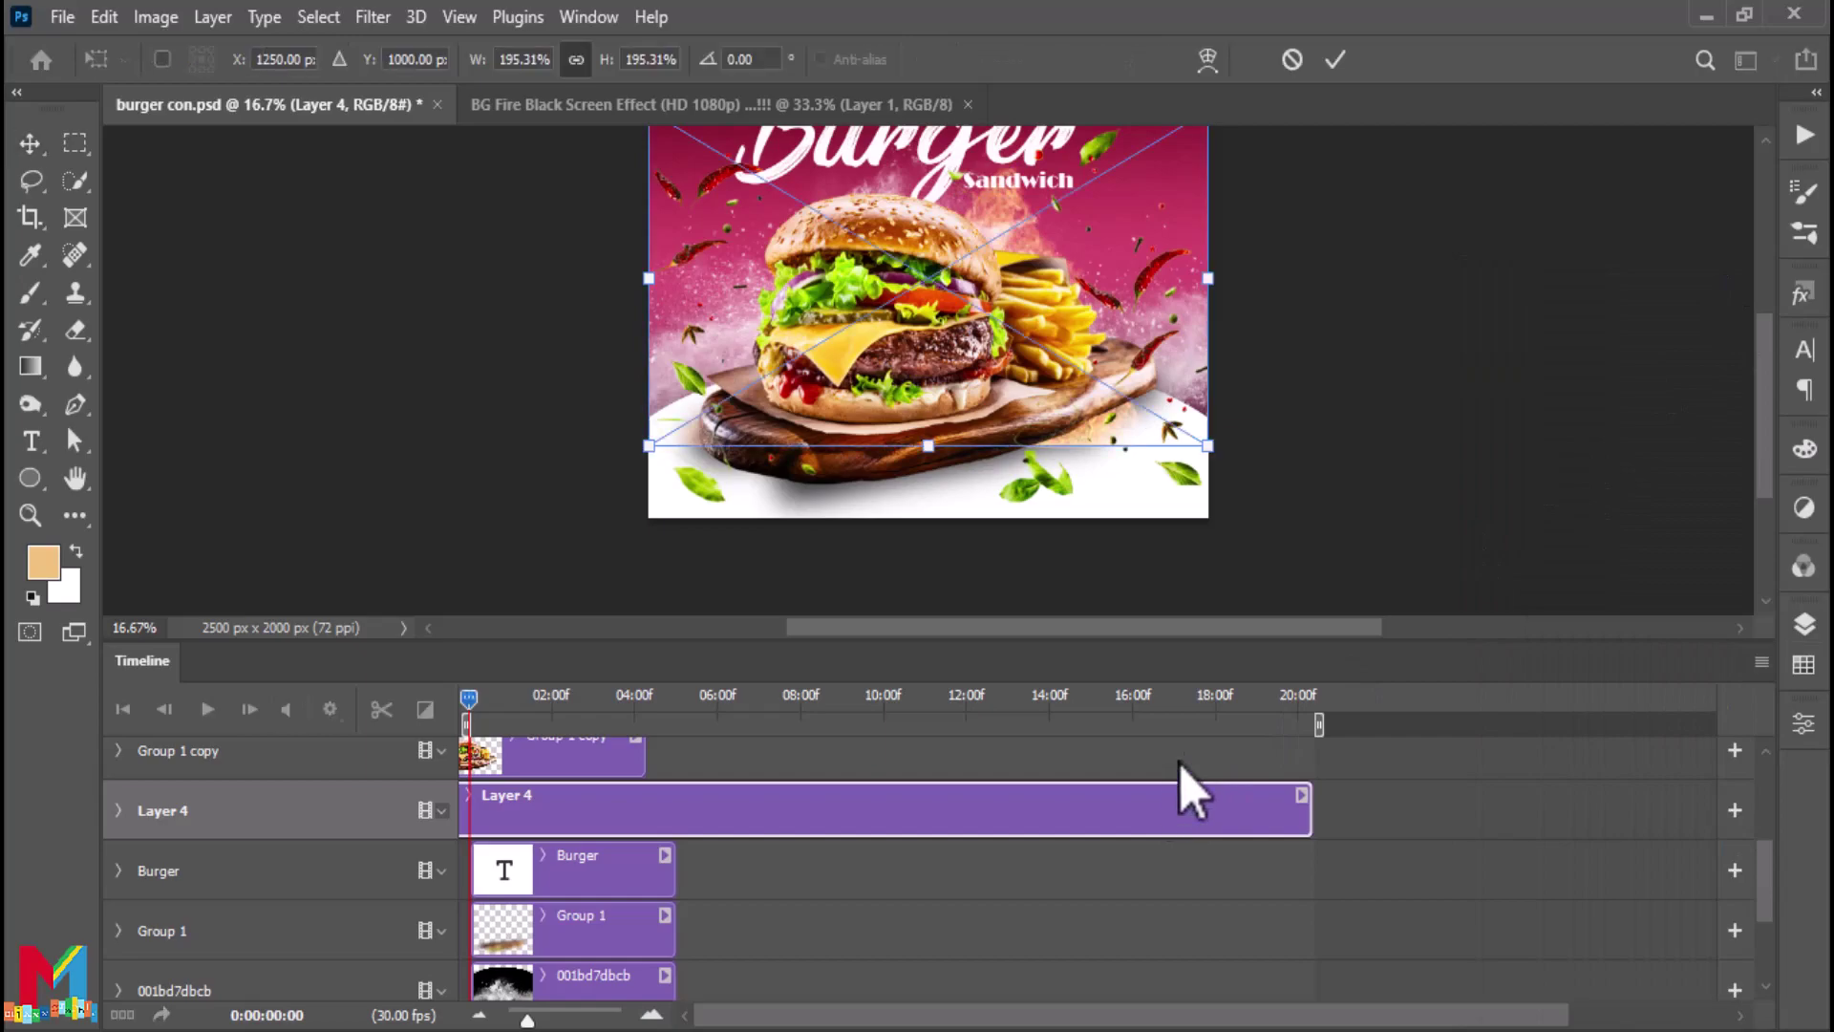
scroll(1124, 324, up, 2)
right_click(1086, 381)
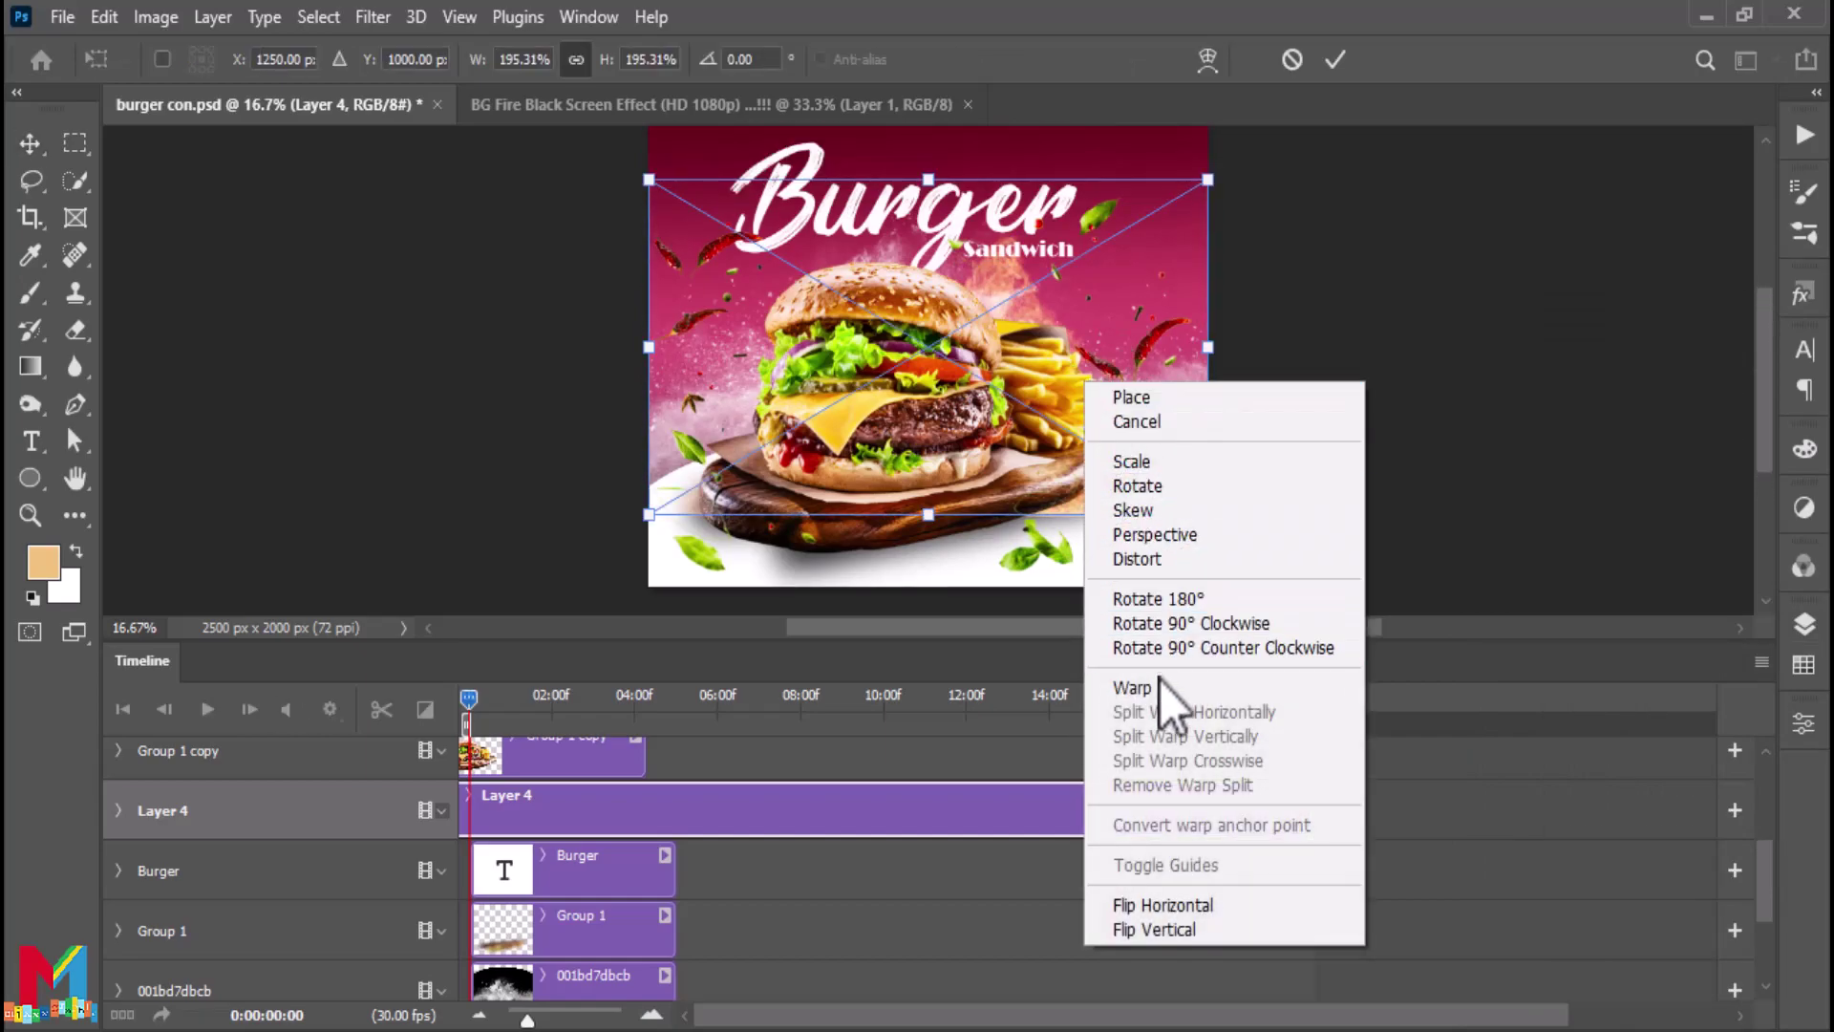
click(1132, 687)
drag(1151, 449, 1127, 300)
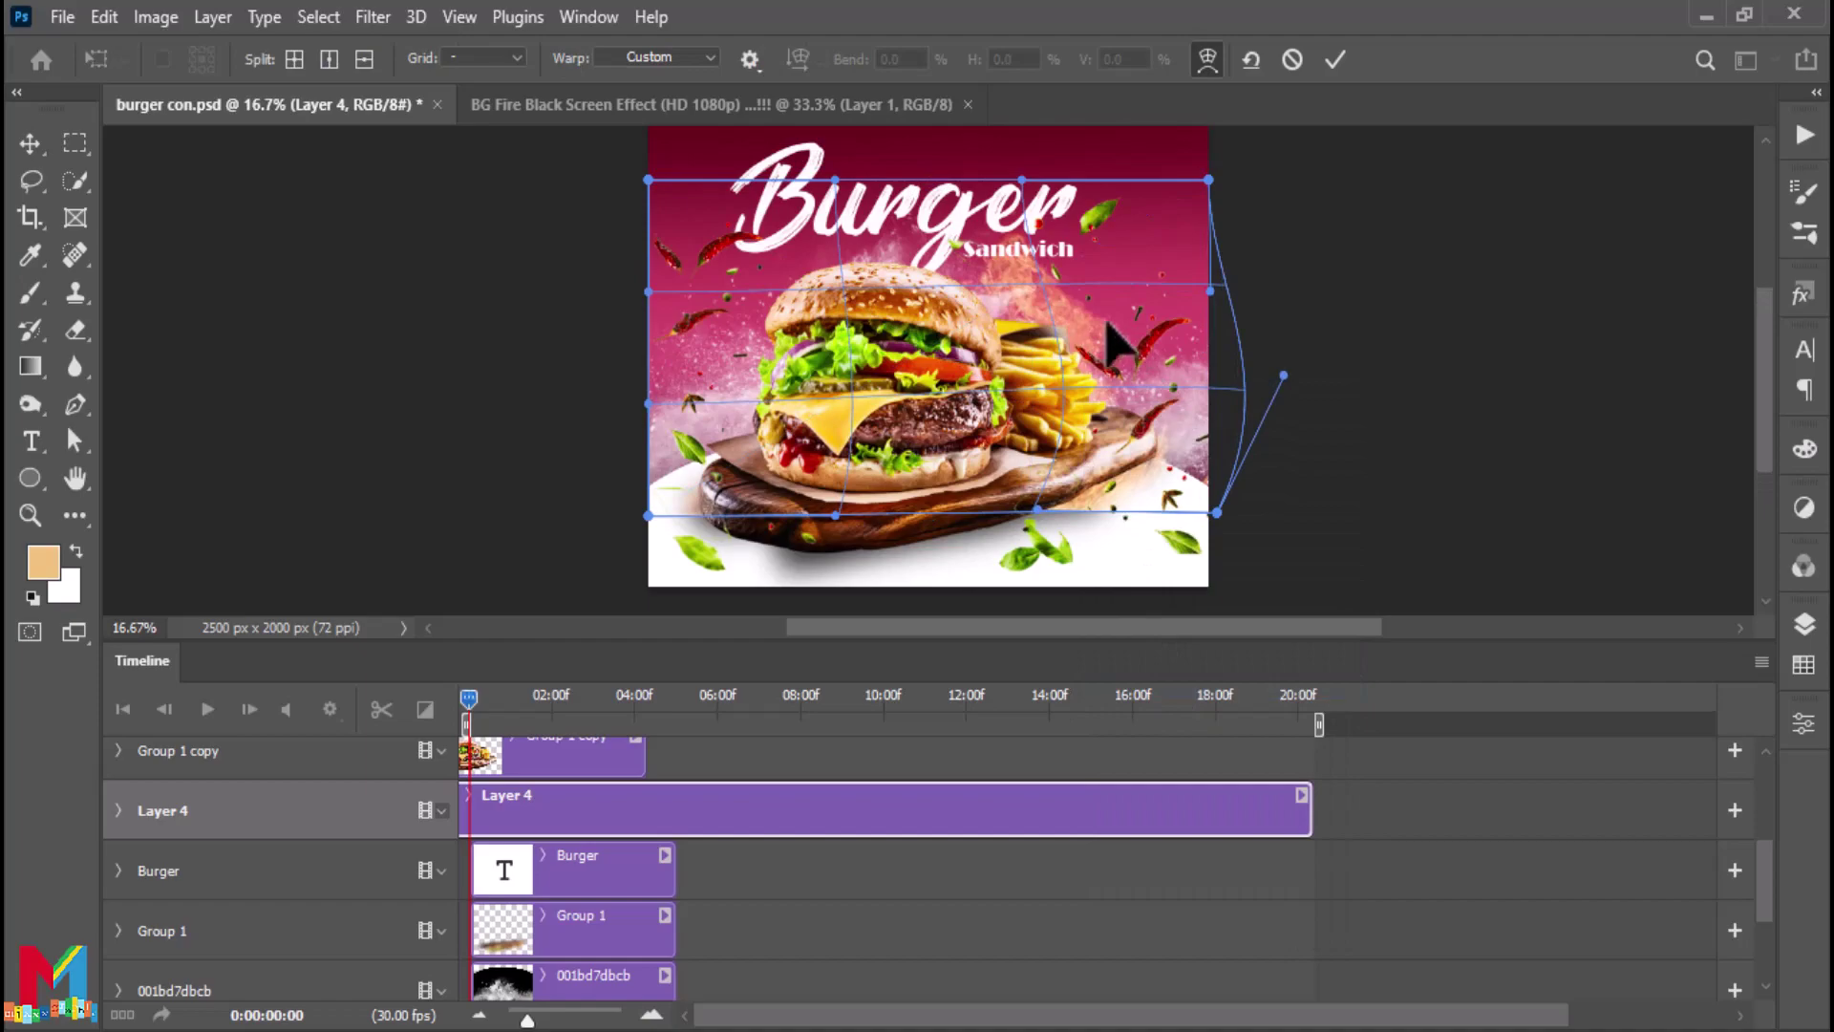
drag(729, 360, 711, 325)
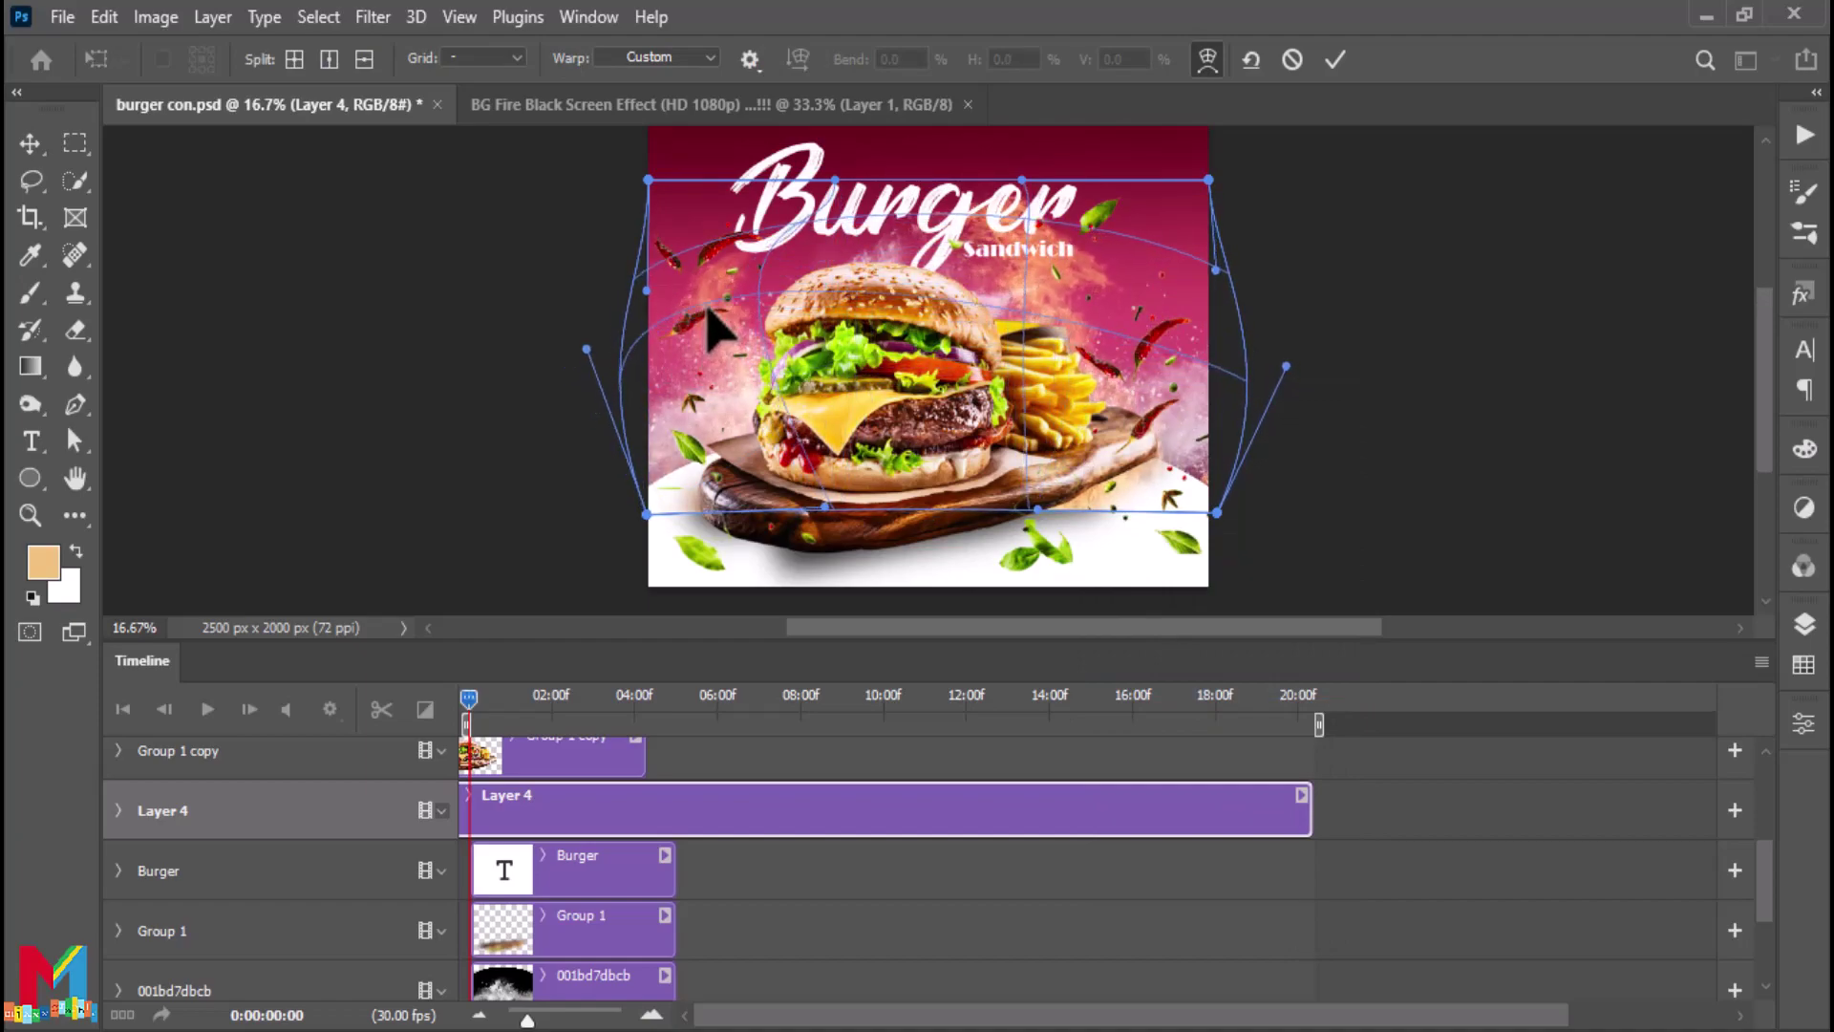
drag(1053, 535, 1159, 496)
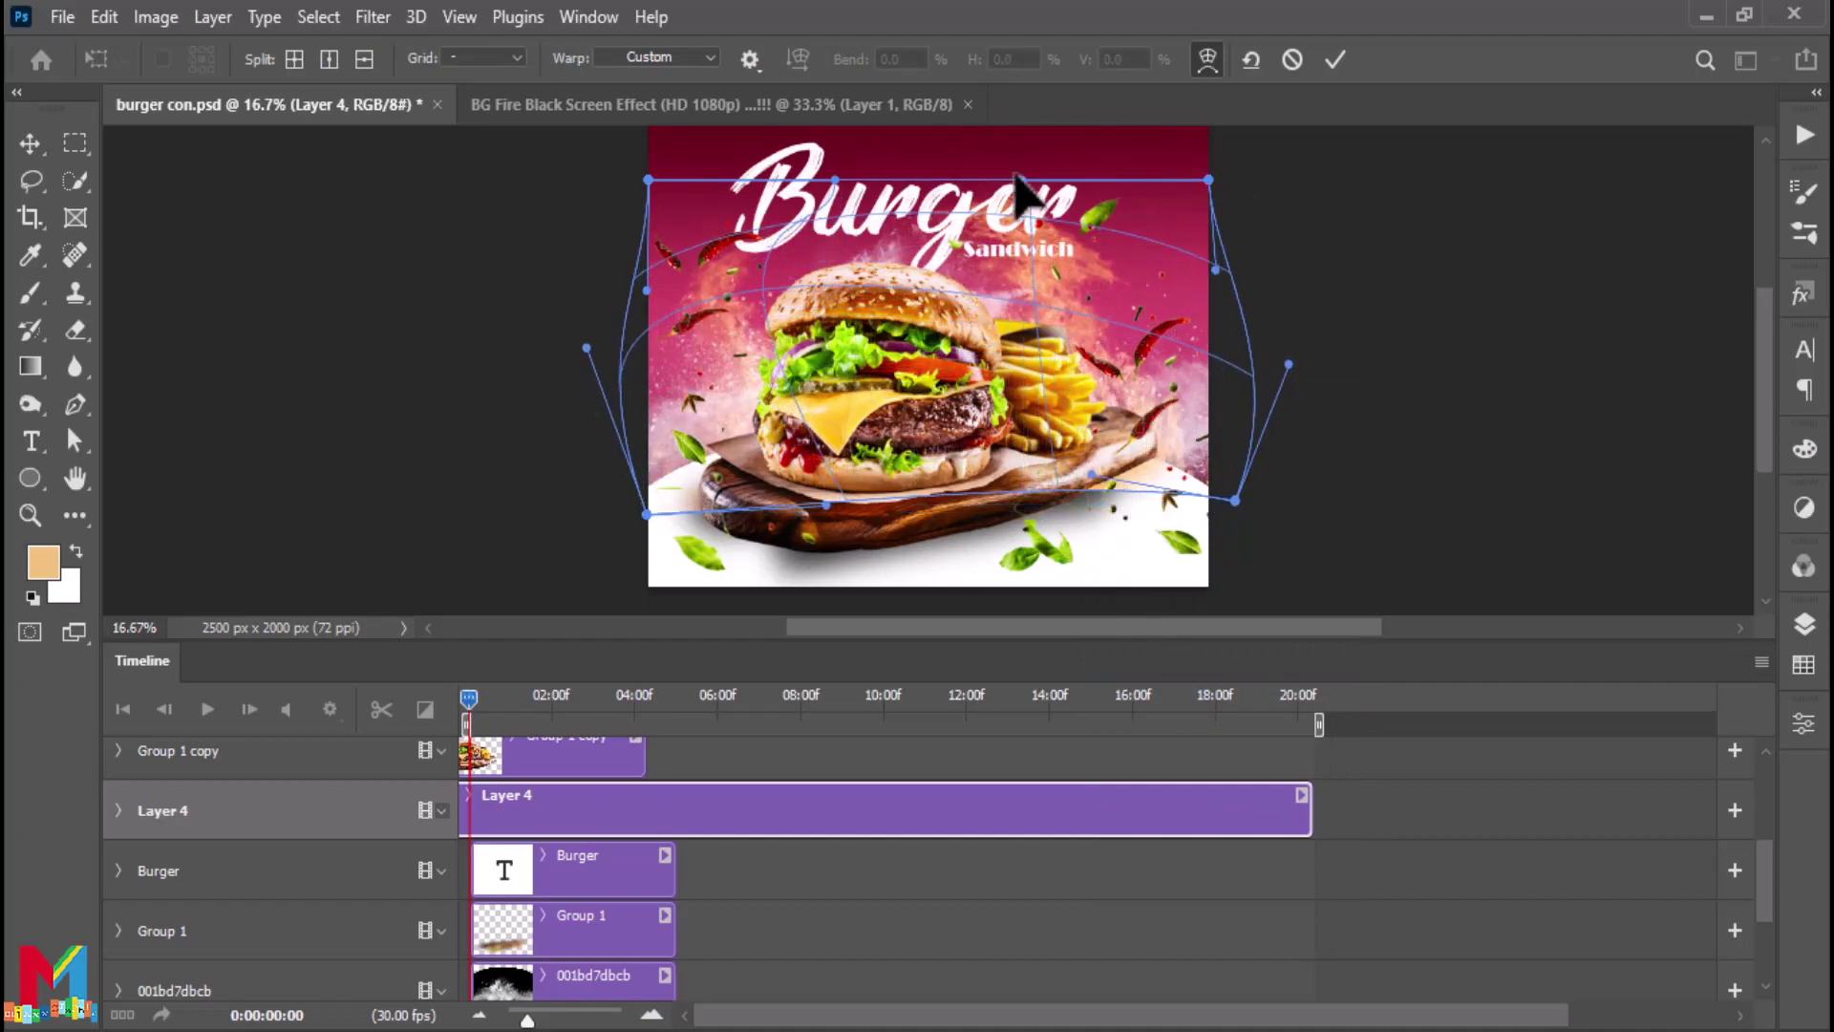
Stretch the fire warp's top edge, top-right corner and right side outward, then commit it
drag(835, 179, 840, 144)
scroll(840, 143, up, 2)
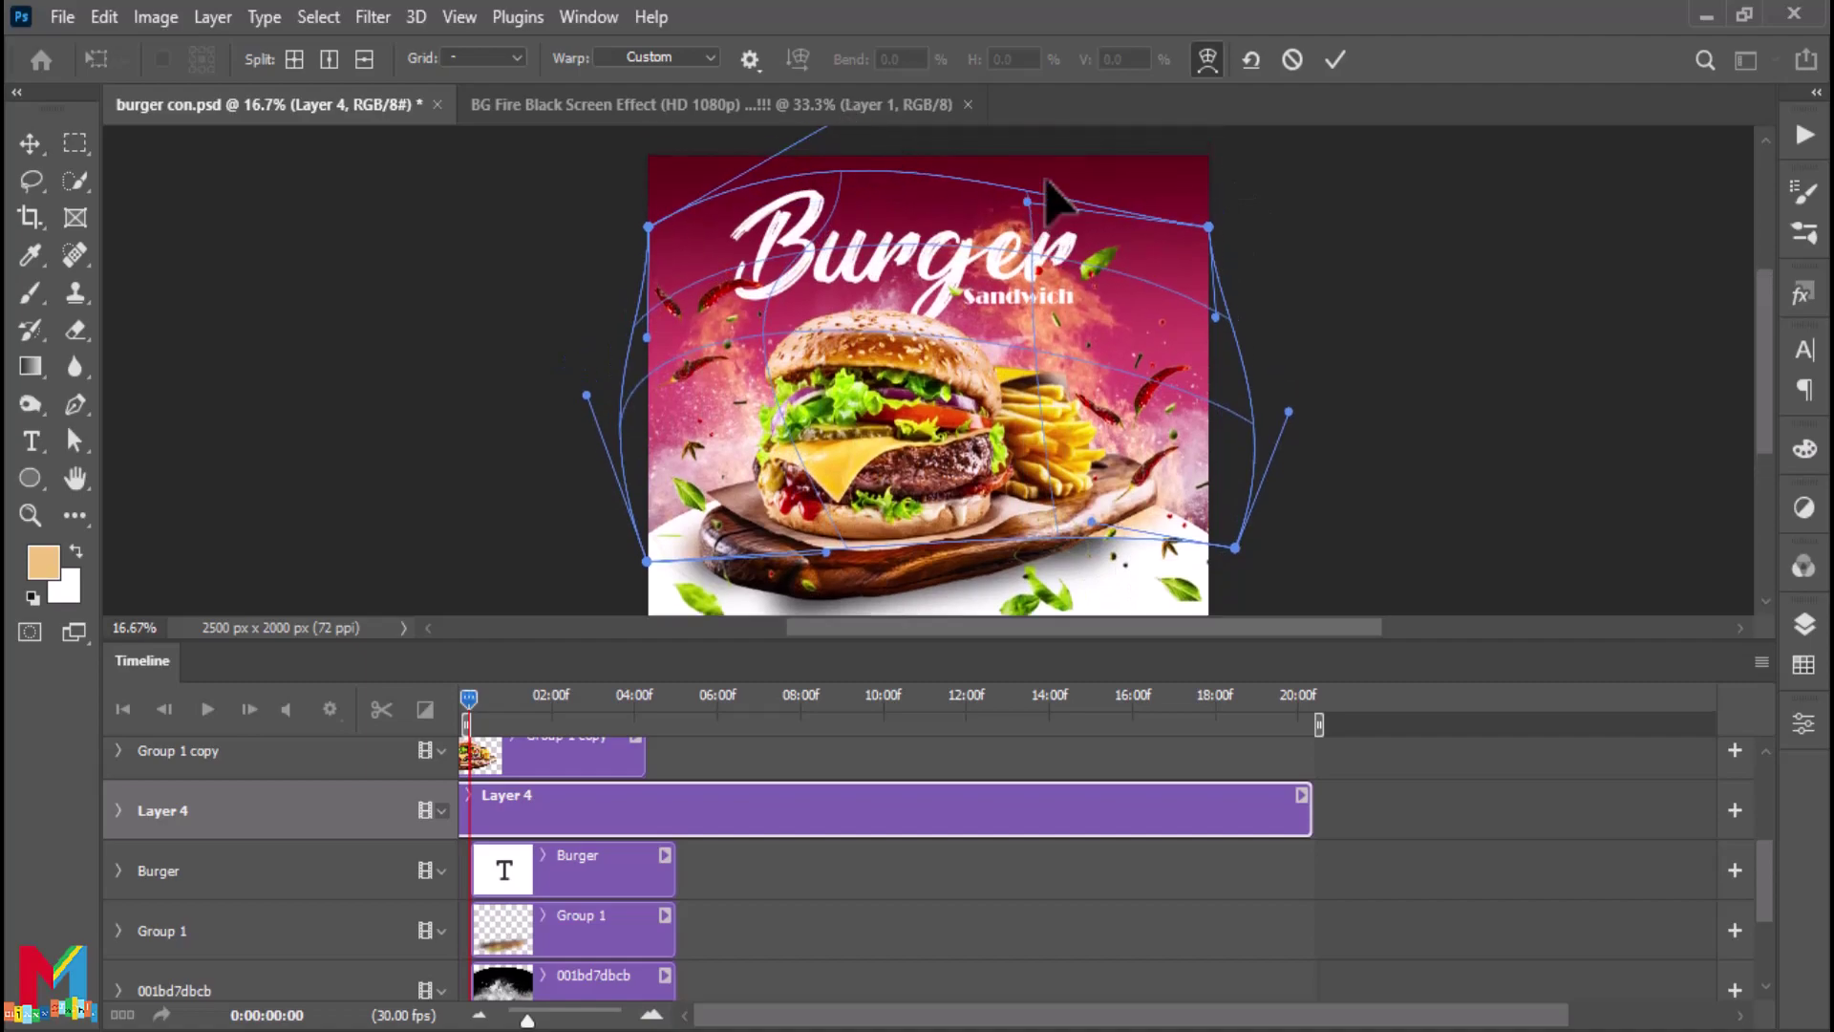
drag(1048, 181, 1077, 133)
drag(1209, 227, 1404, 190)
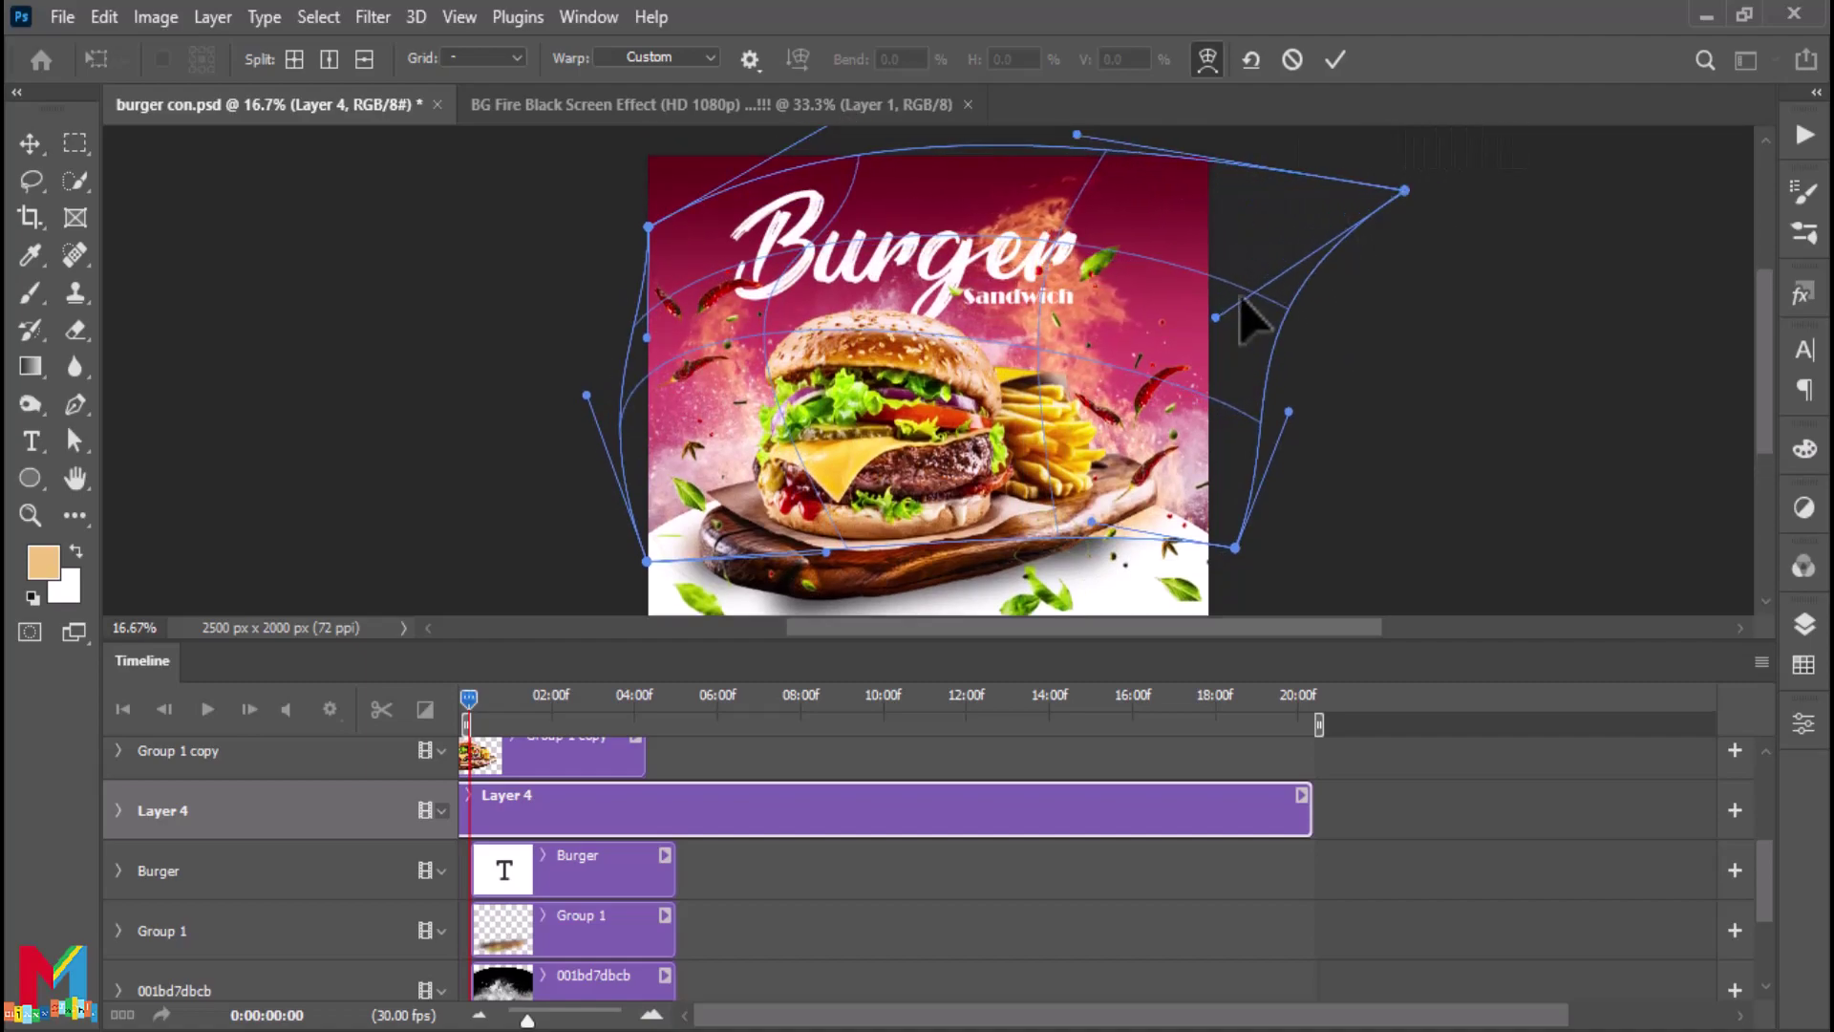
drag(1239, 297, 1341, 336)
click(1335, 60)
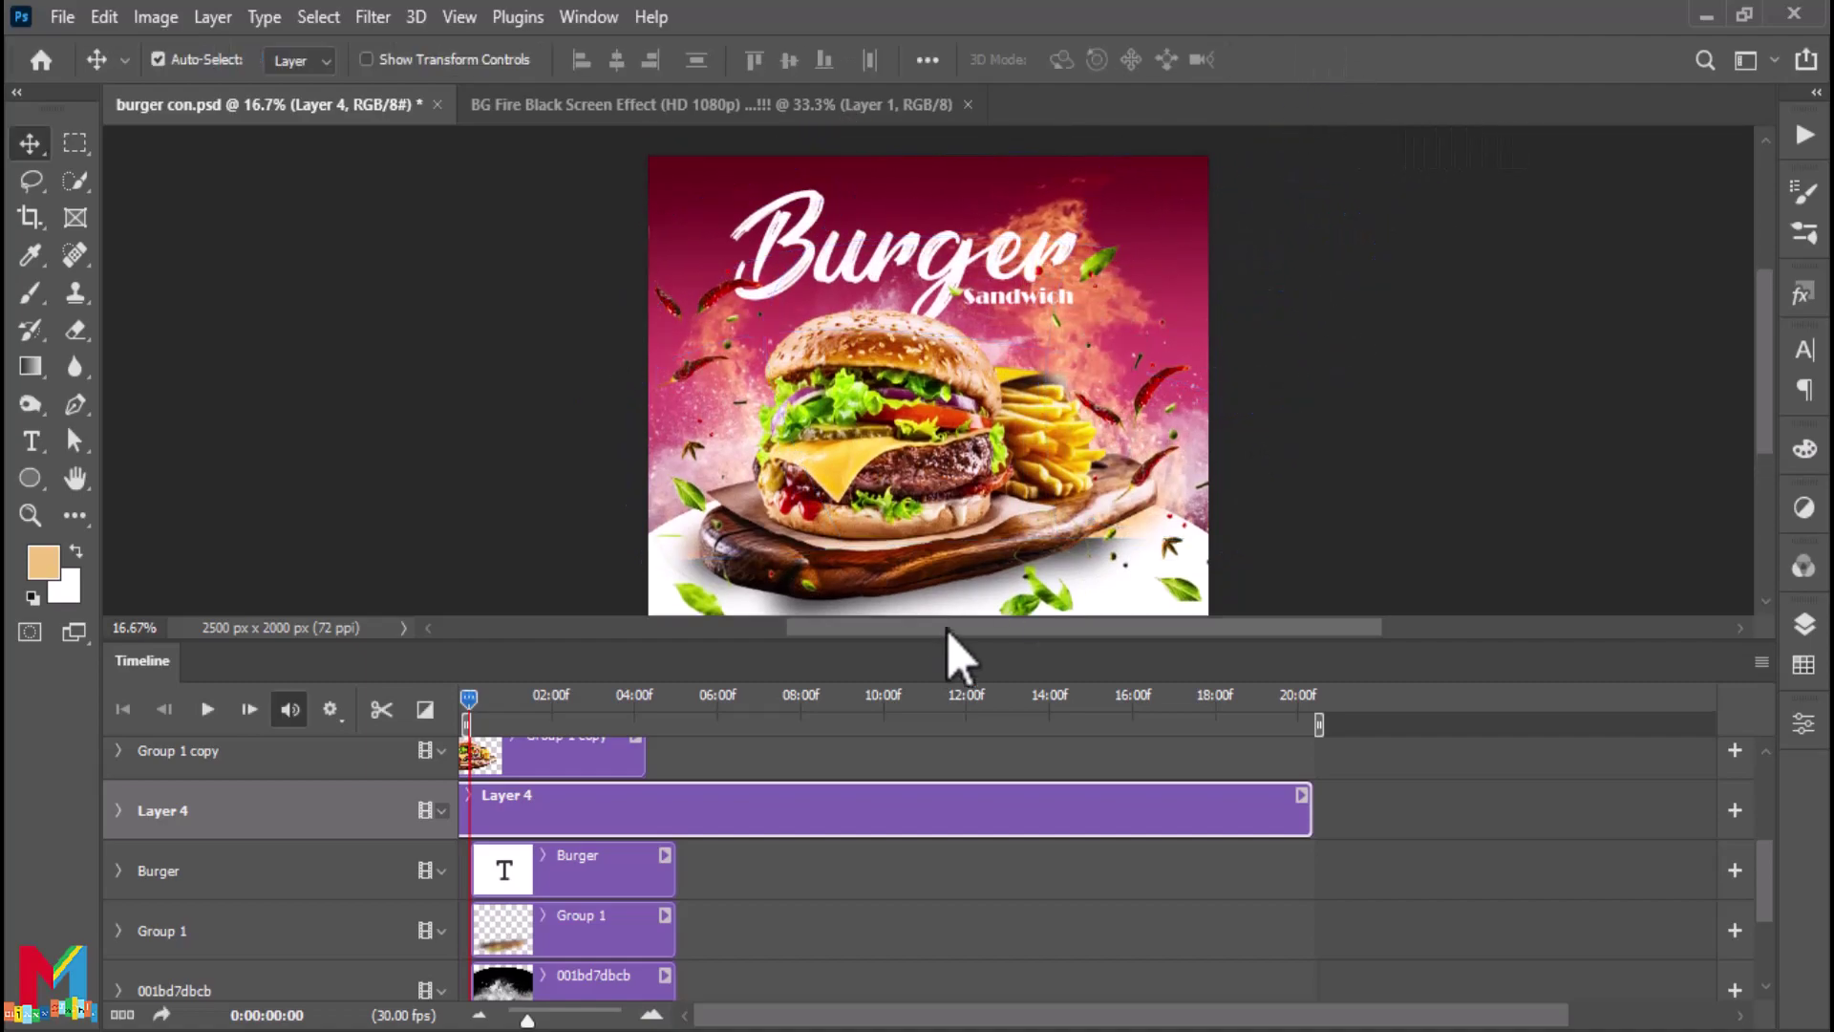
Play the animation, then stretch clips including Ellipse 1 and Gradient Fill 1 to 20:21
click(209, 711)
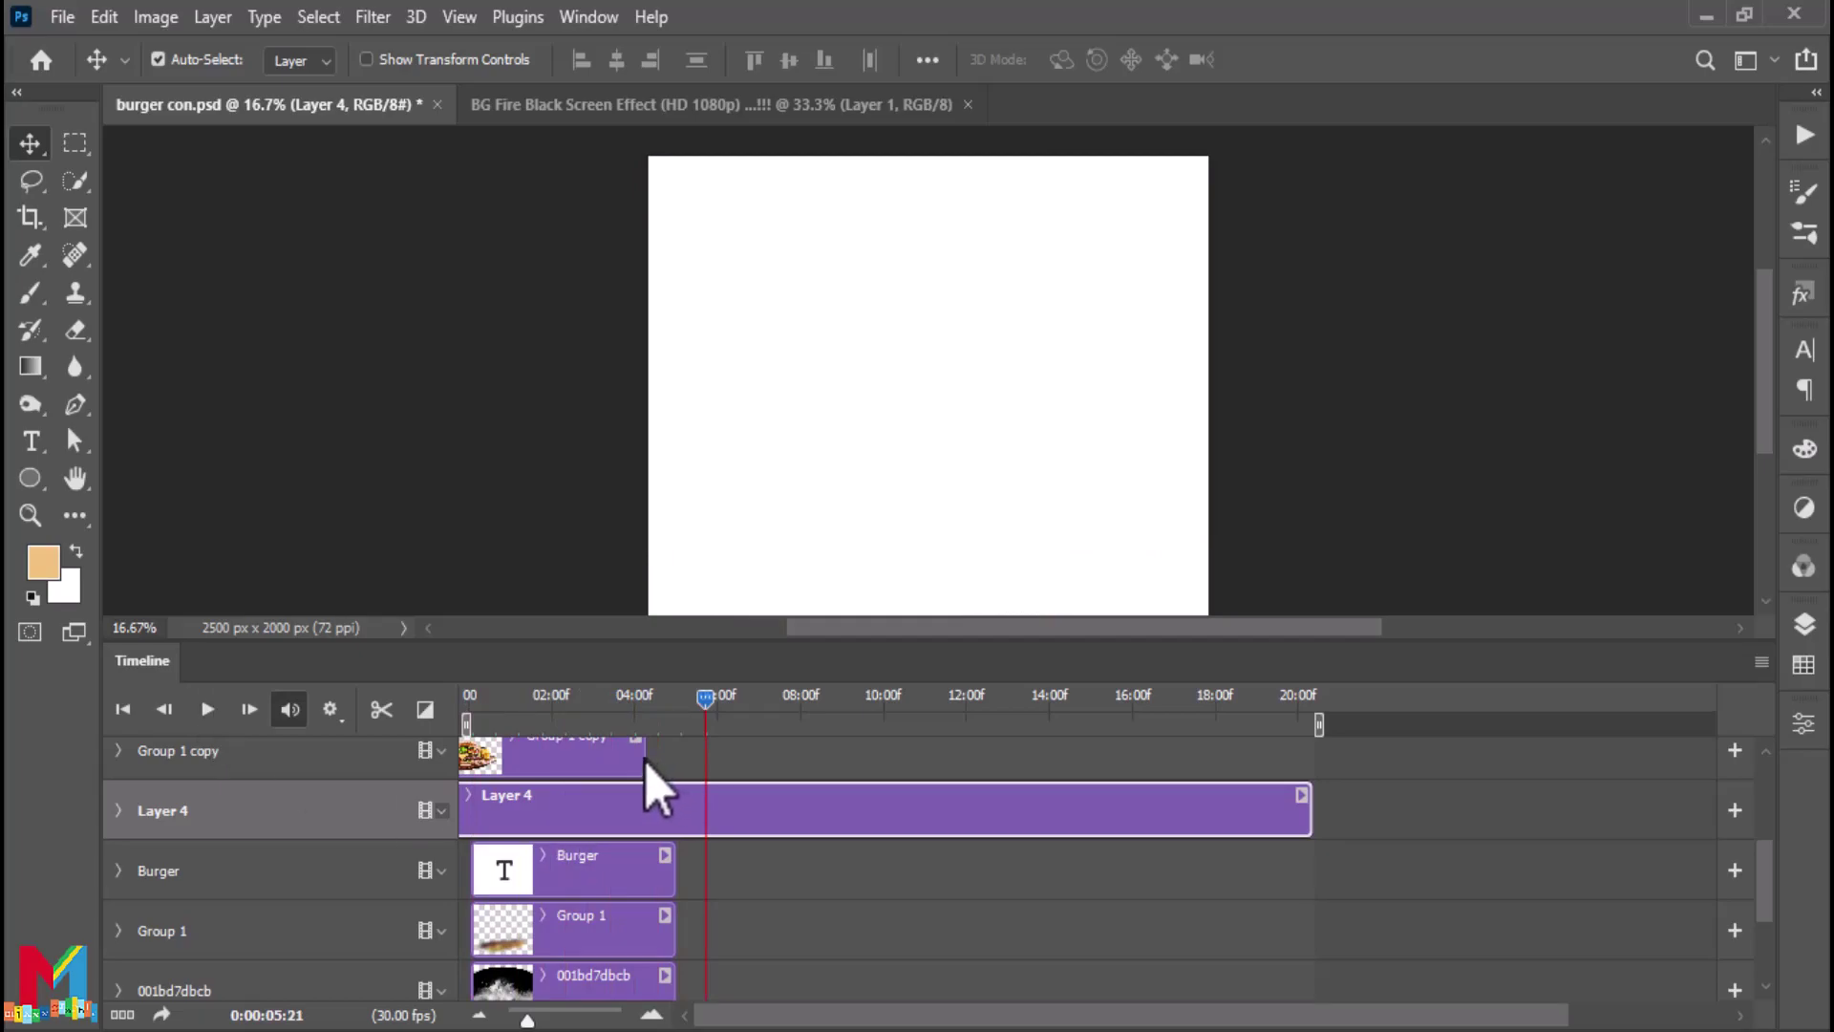
drag(675, 865, 1310, 864)
drag(674, 925, 1310, 925)
scroll(716, 907, down, 2)
drag(674, 868, 1310, 868)
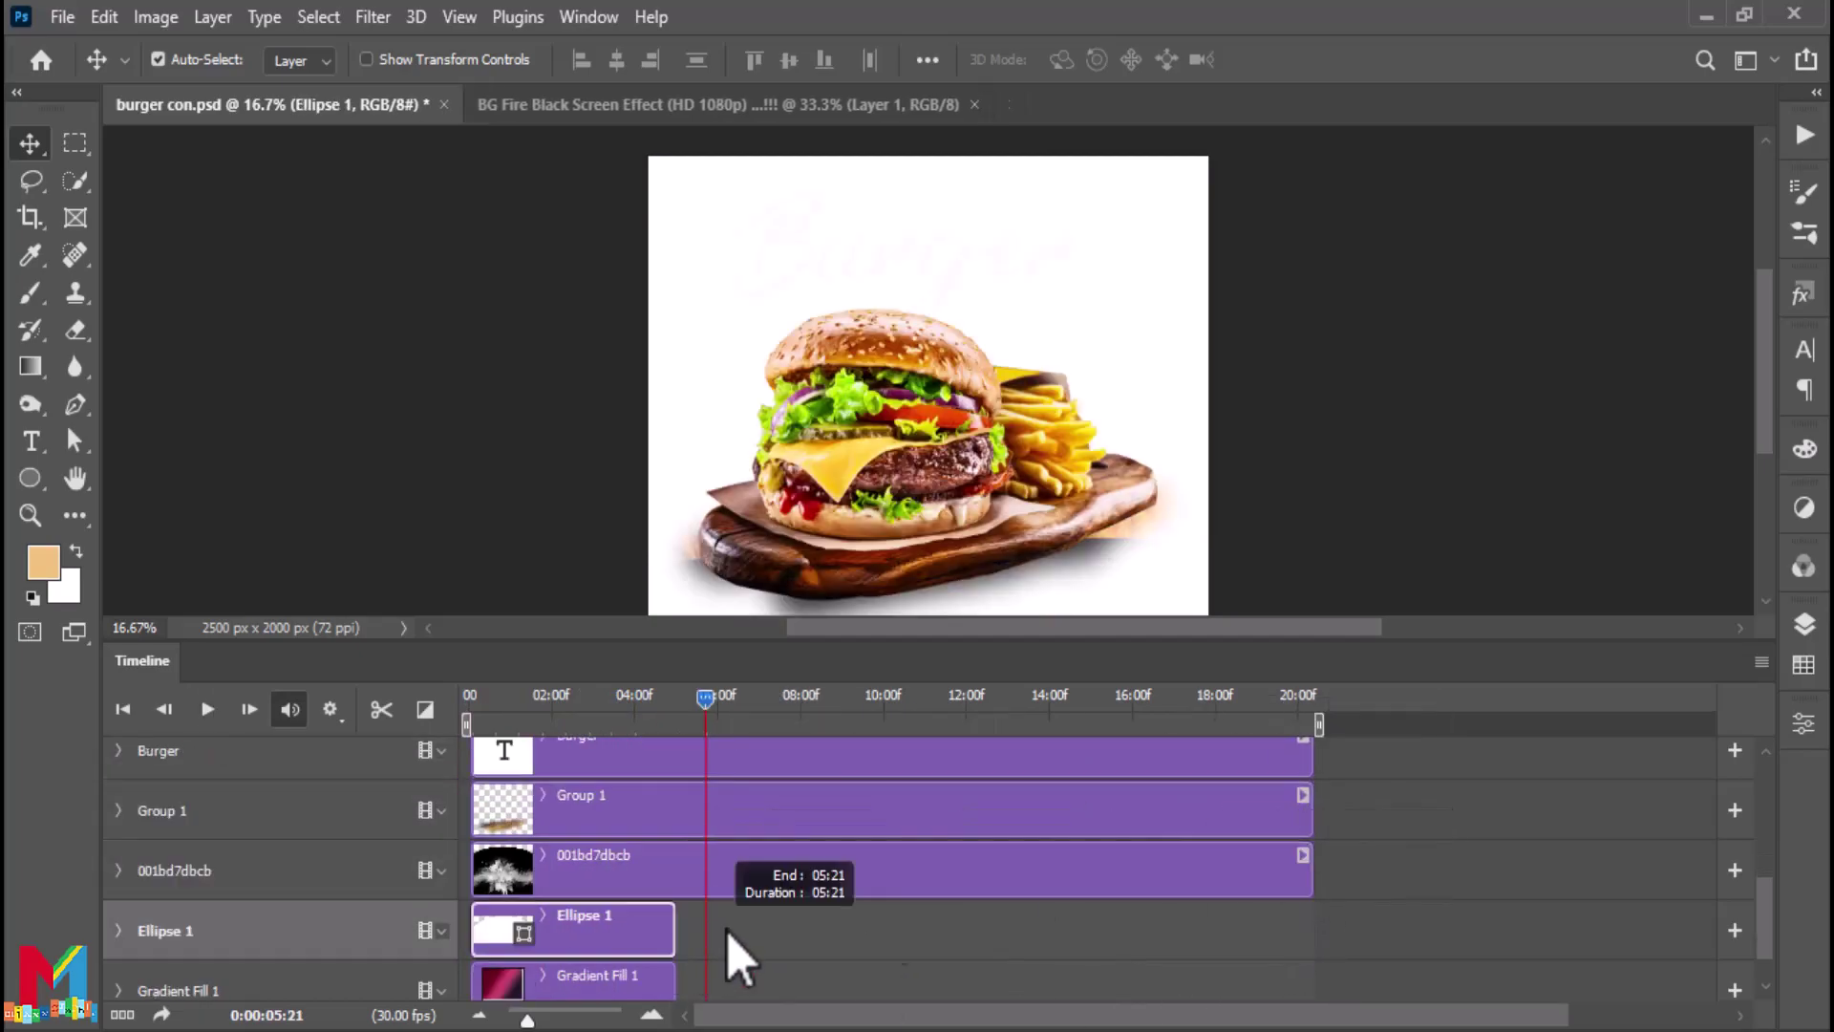
drag(727, 955, 1311, 932)
scroll(687, 951, down, 1)
drag(674, 925, 1310, 925)
Extend the remaining layer clips to the 20:21 end as well
scroll(983, 893, up, 1)
scroll(778, 873, up, 2)
scroll(778, 873, down, 2)
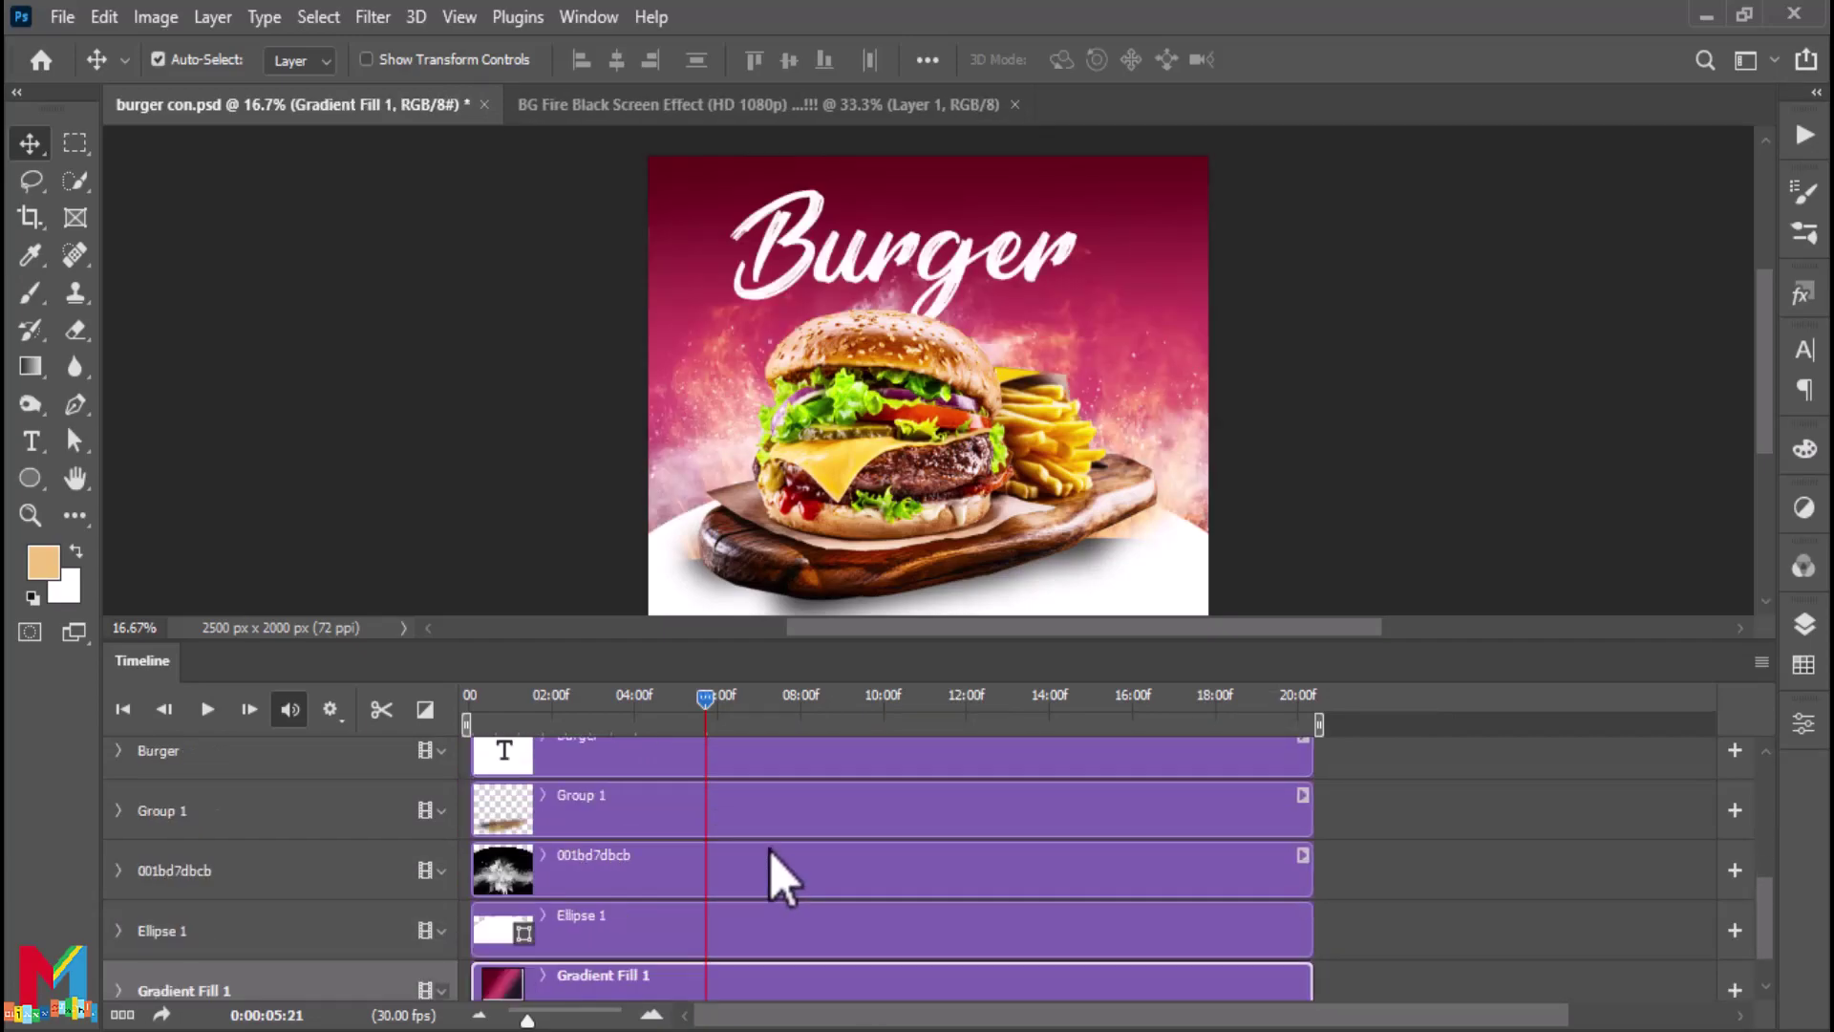
scroll(726, 888, up, 3)
drag(693, 893, 1311, 893)
drag(683, 774, 1311, 773)
scroll(1093, 827, down, 1)
scroll(1088, 829, down, 3)
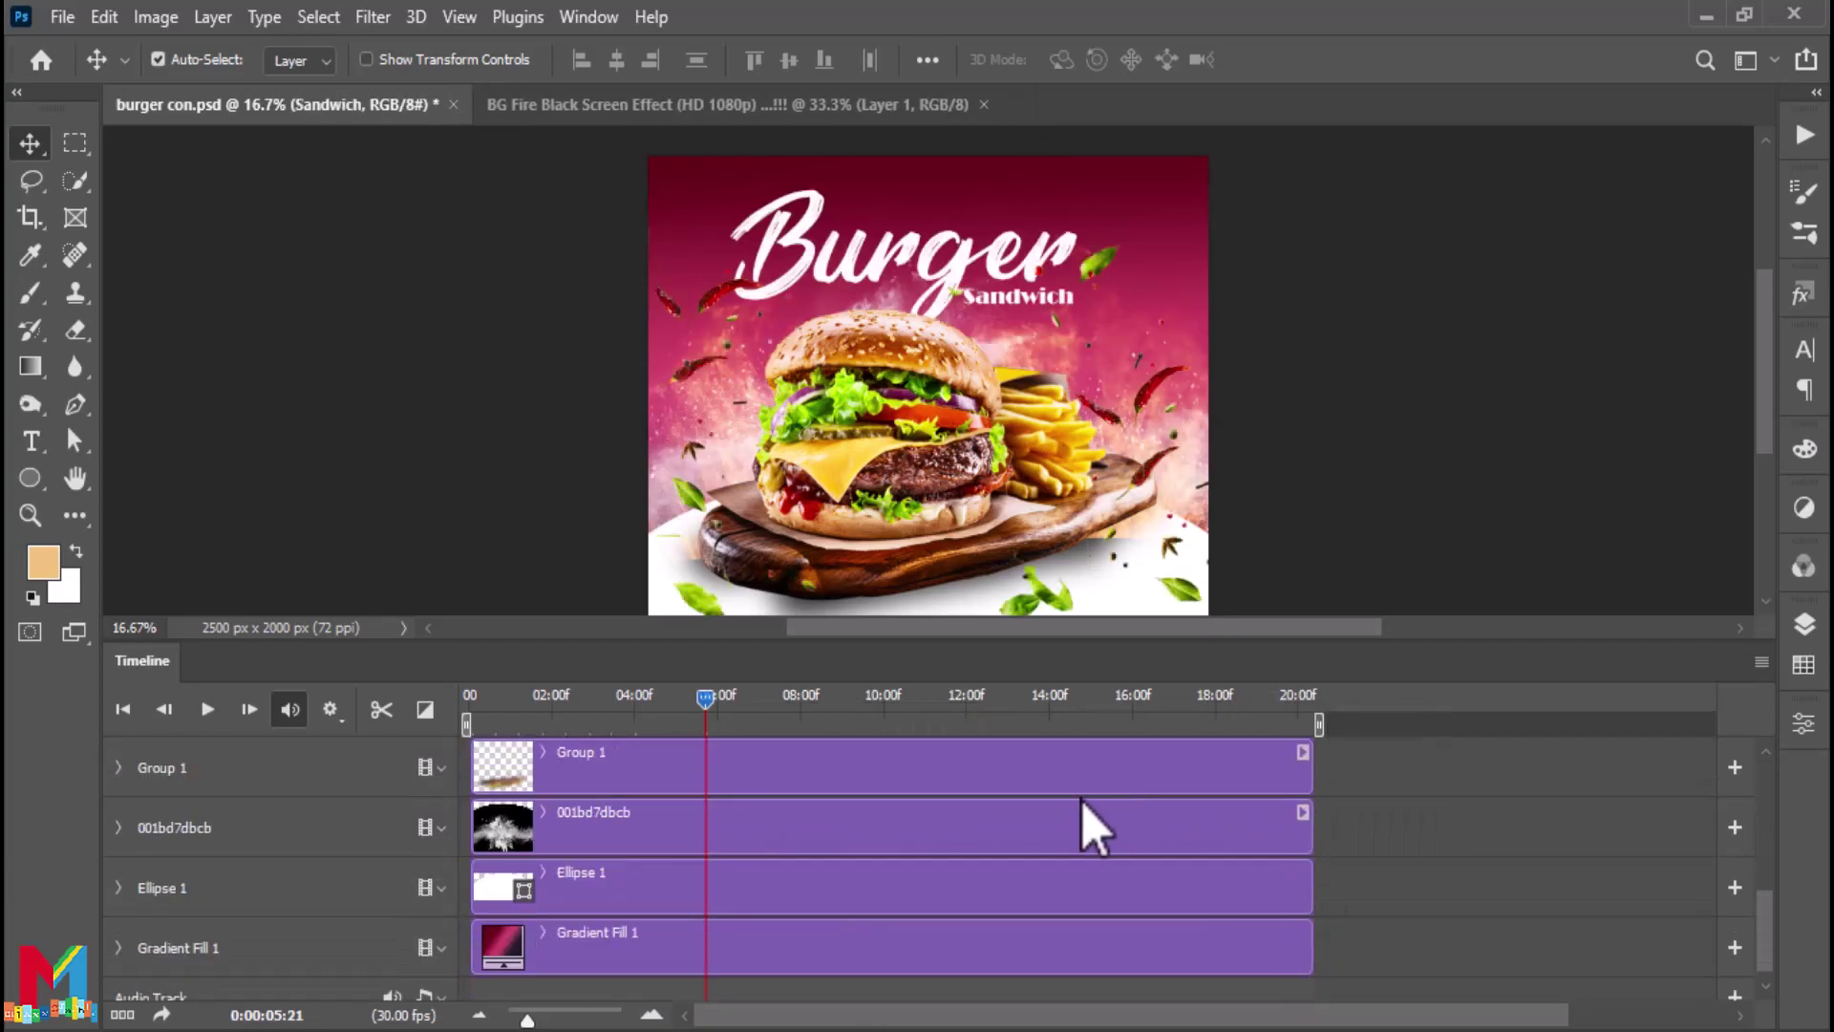
scroll(1089, 827, up, 3)
Select the Layer 4 fire clip and apply a free transform to it
click(646, 833)
key(ctrl+t)
scroll(643, 840, down, 2)
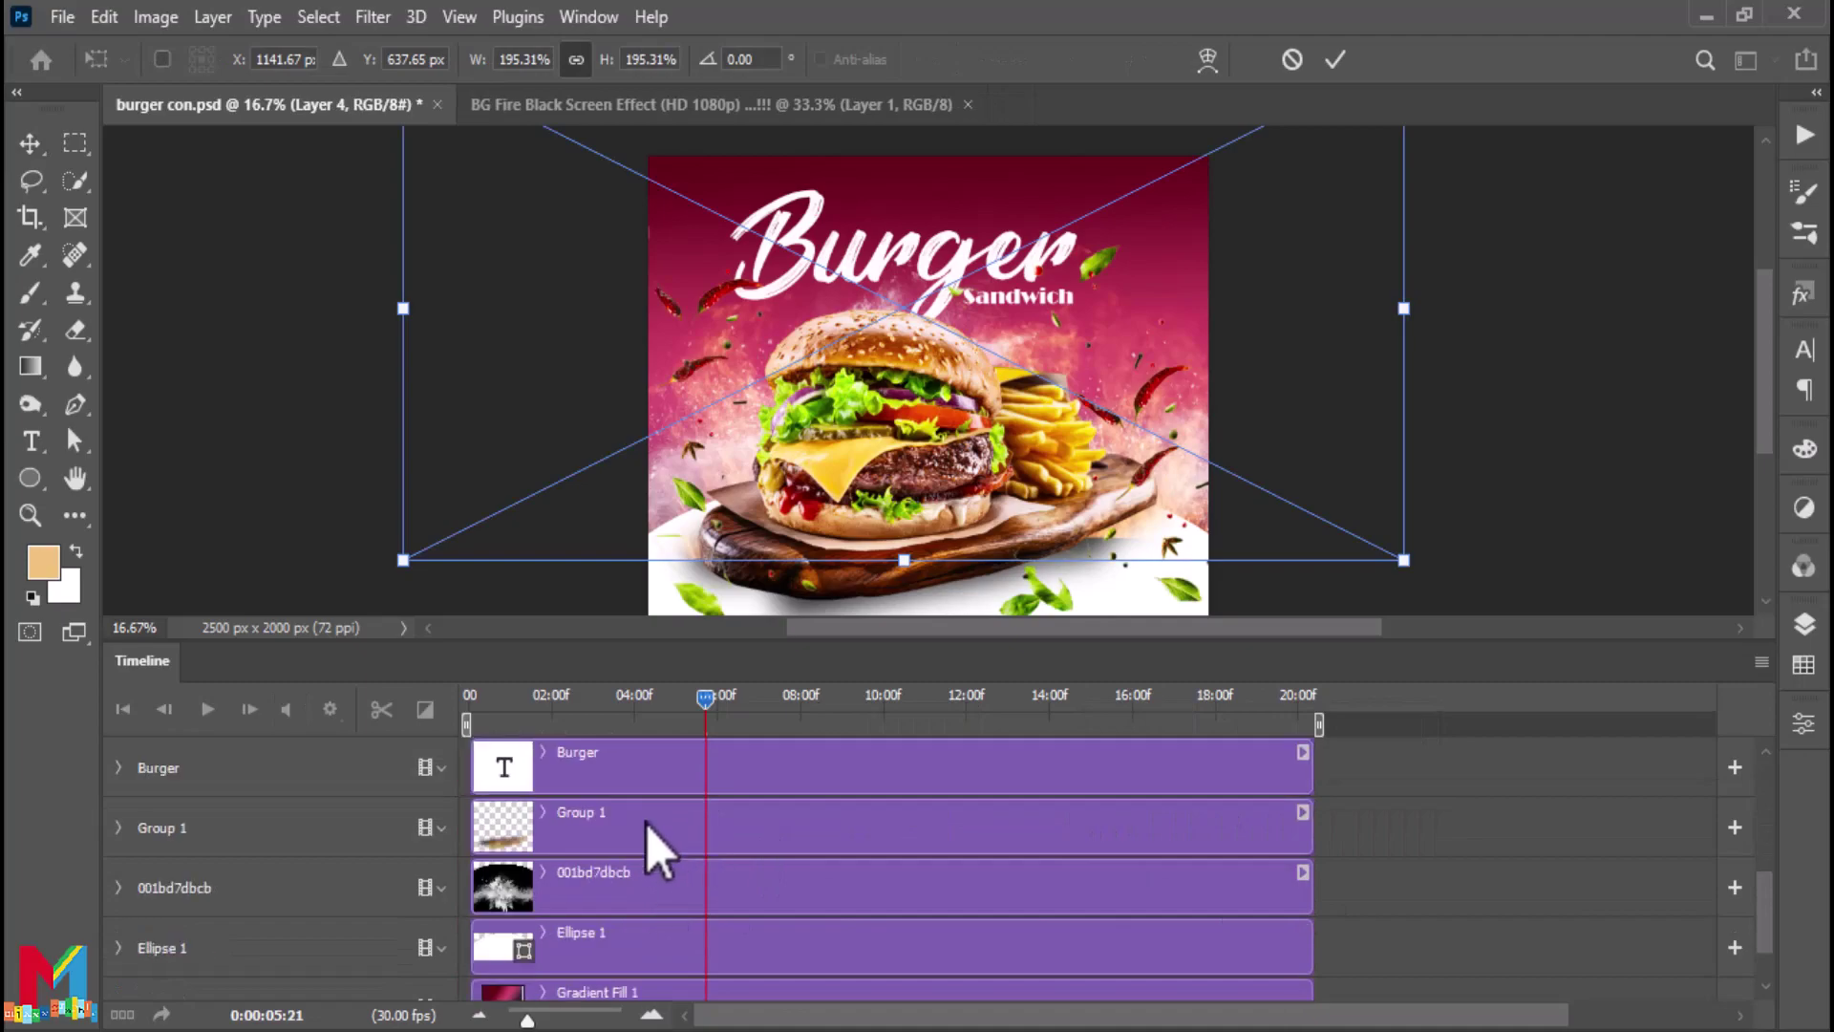
scroll(642, 840, up, 1)
key(Return)
Move Layer 4 below Ellipse 1 and preview the animation
mouse_move(611, 793)
mouse_down()
mouse_move(730, 903)
mouse_move(634, 955)
mouse_up()
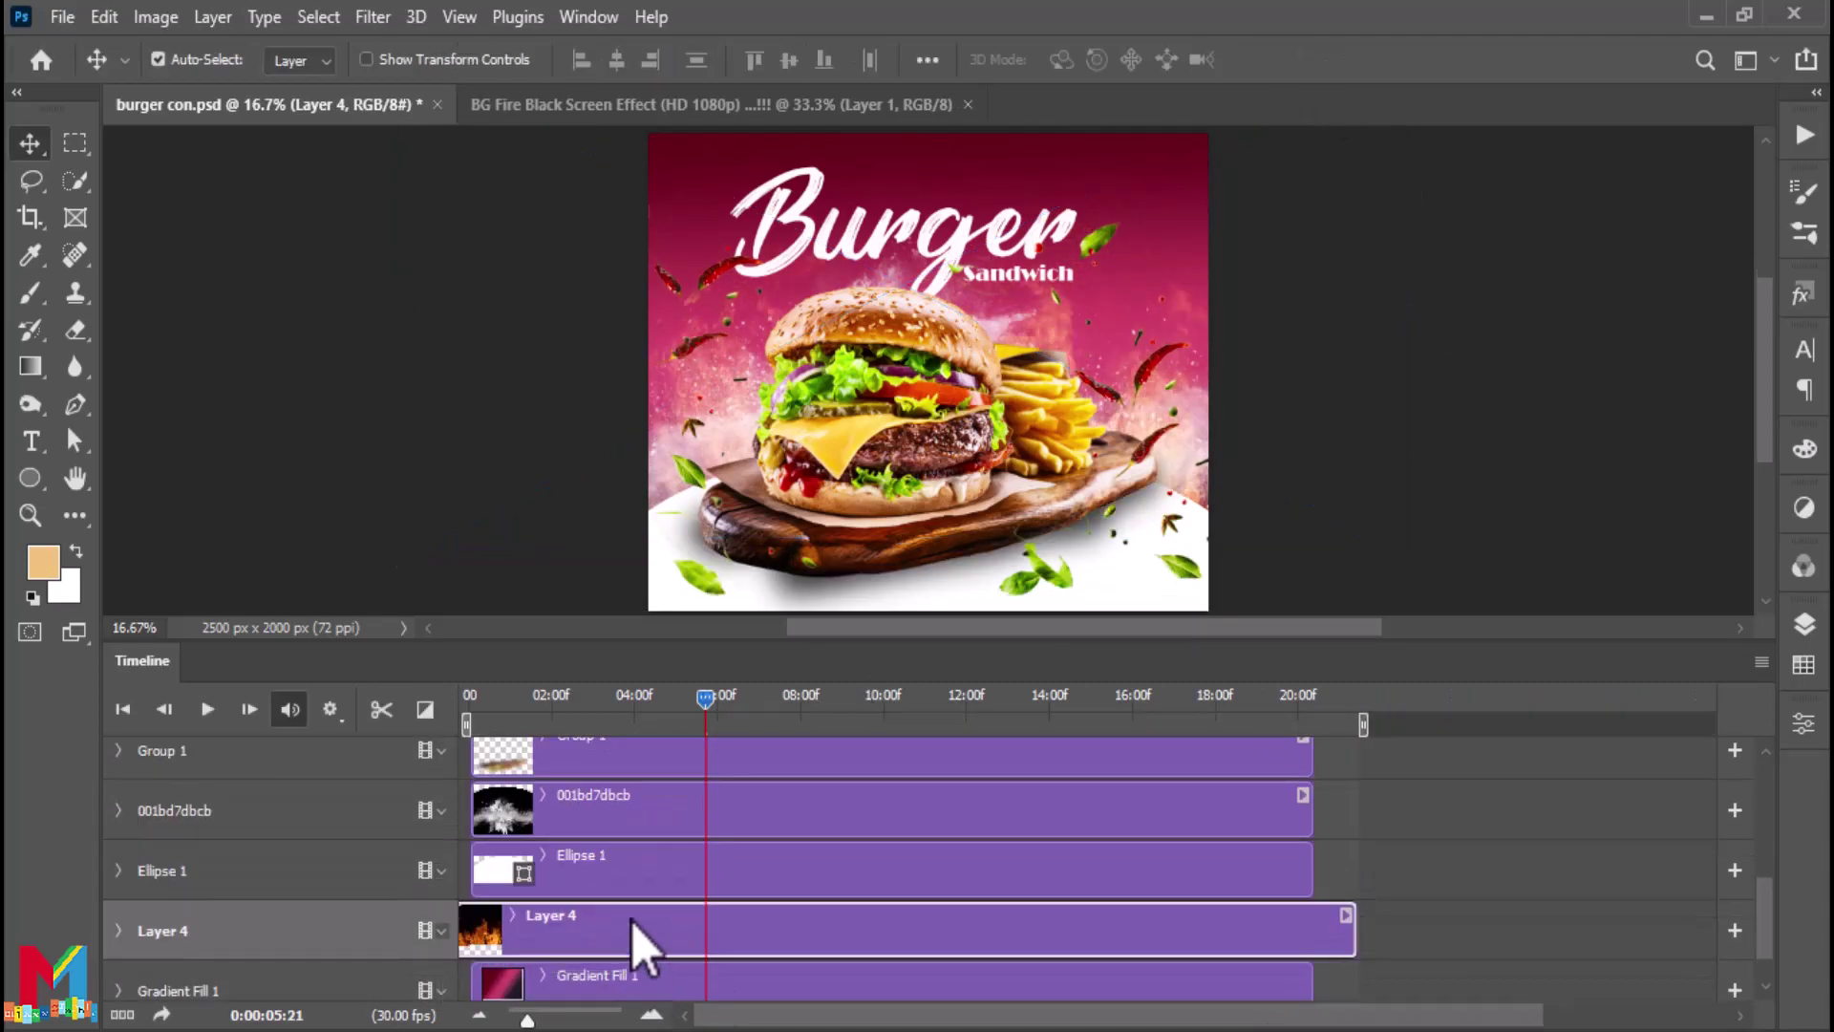
key(space)
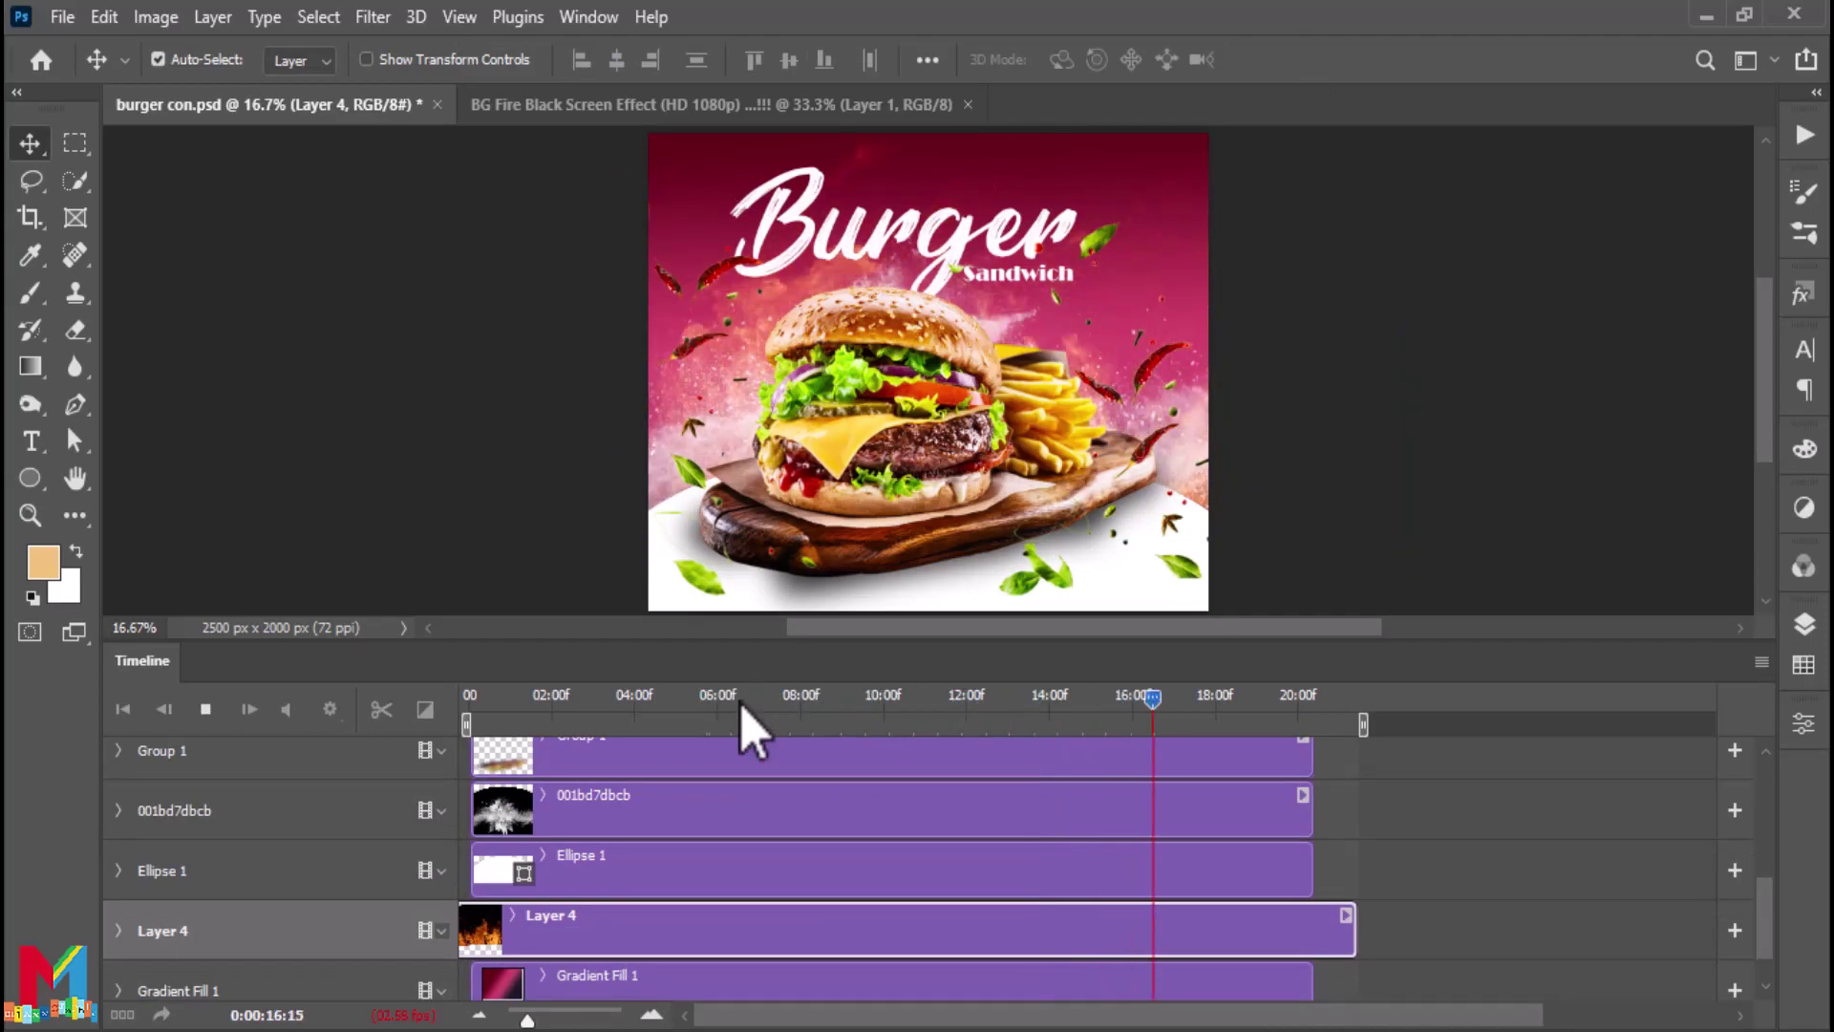
key(space)
scroll(1275, 919, up, 1)
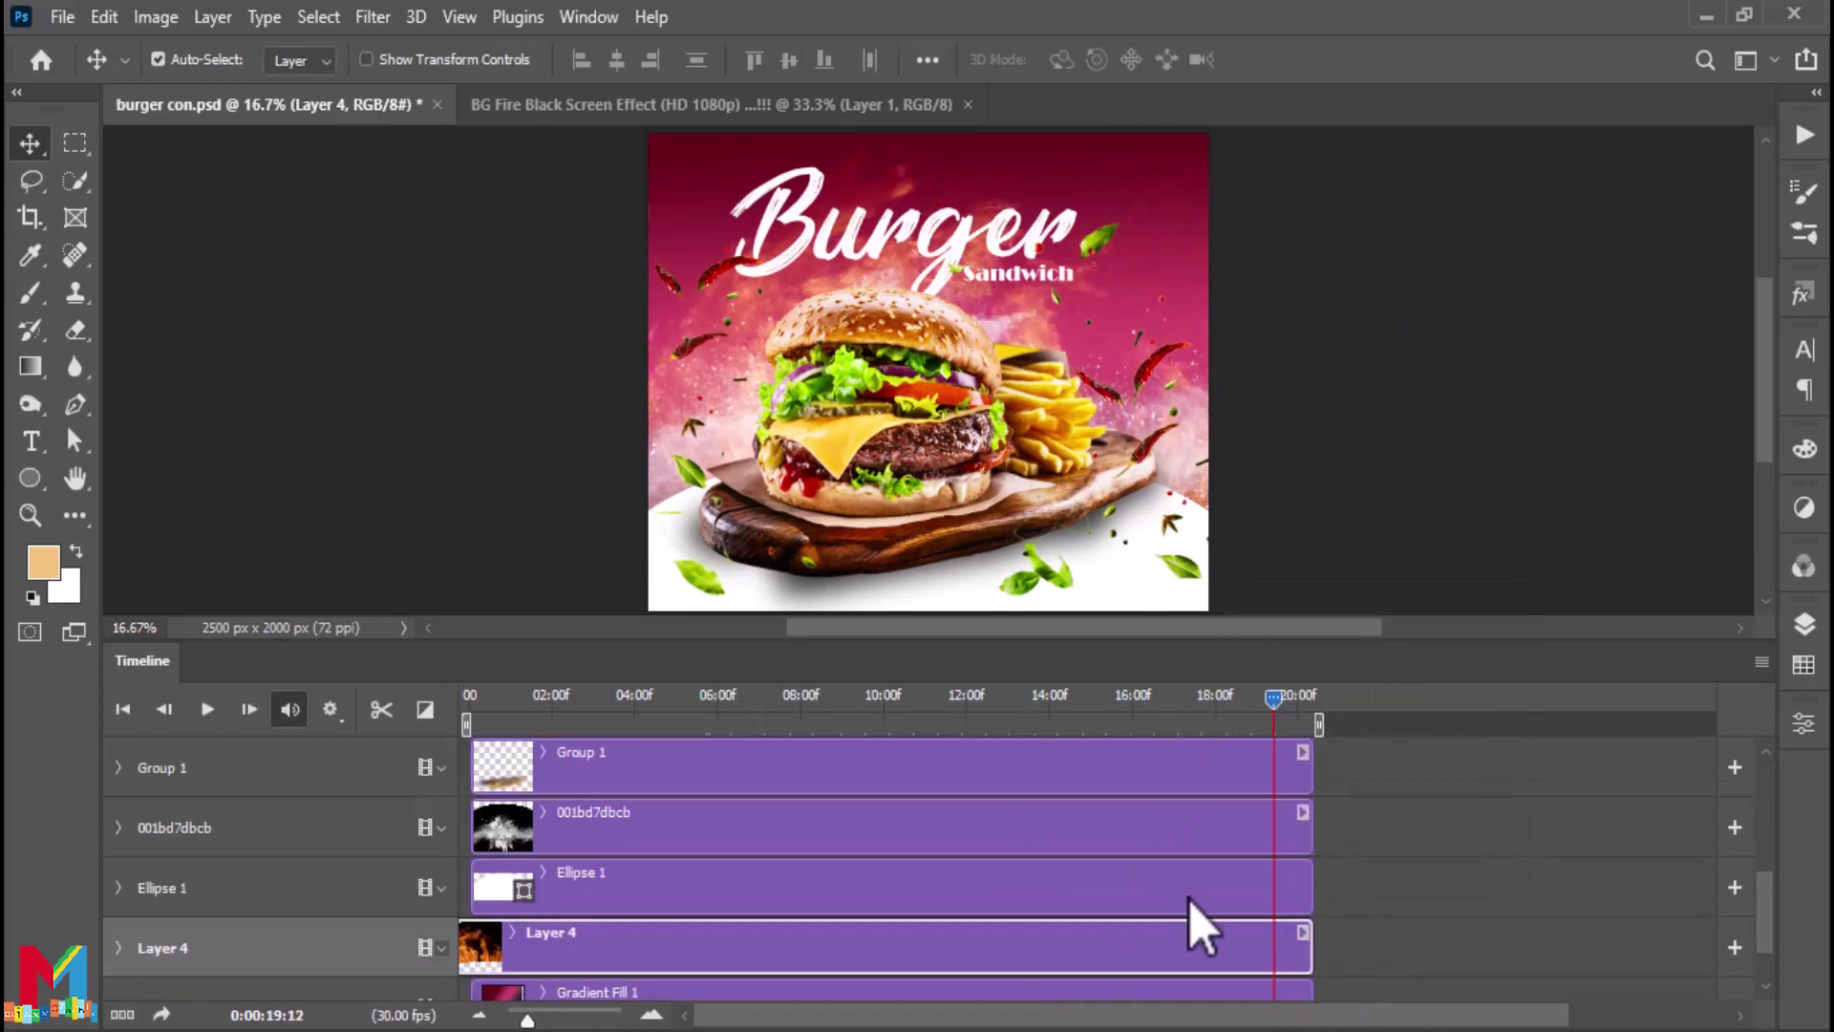
Open the black screen smoke effect video and drag its layer into burger con.psd
click(62, 17)
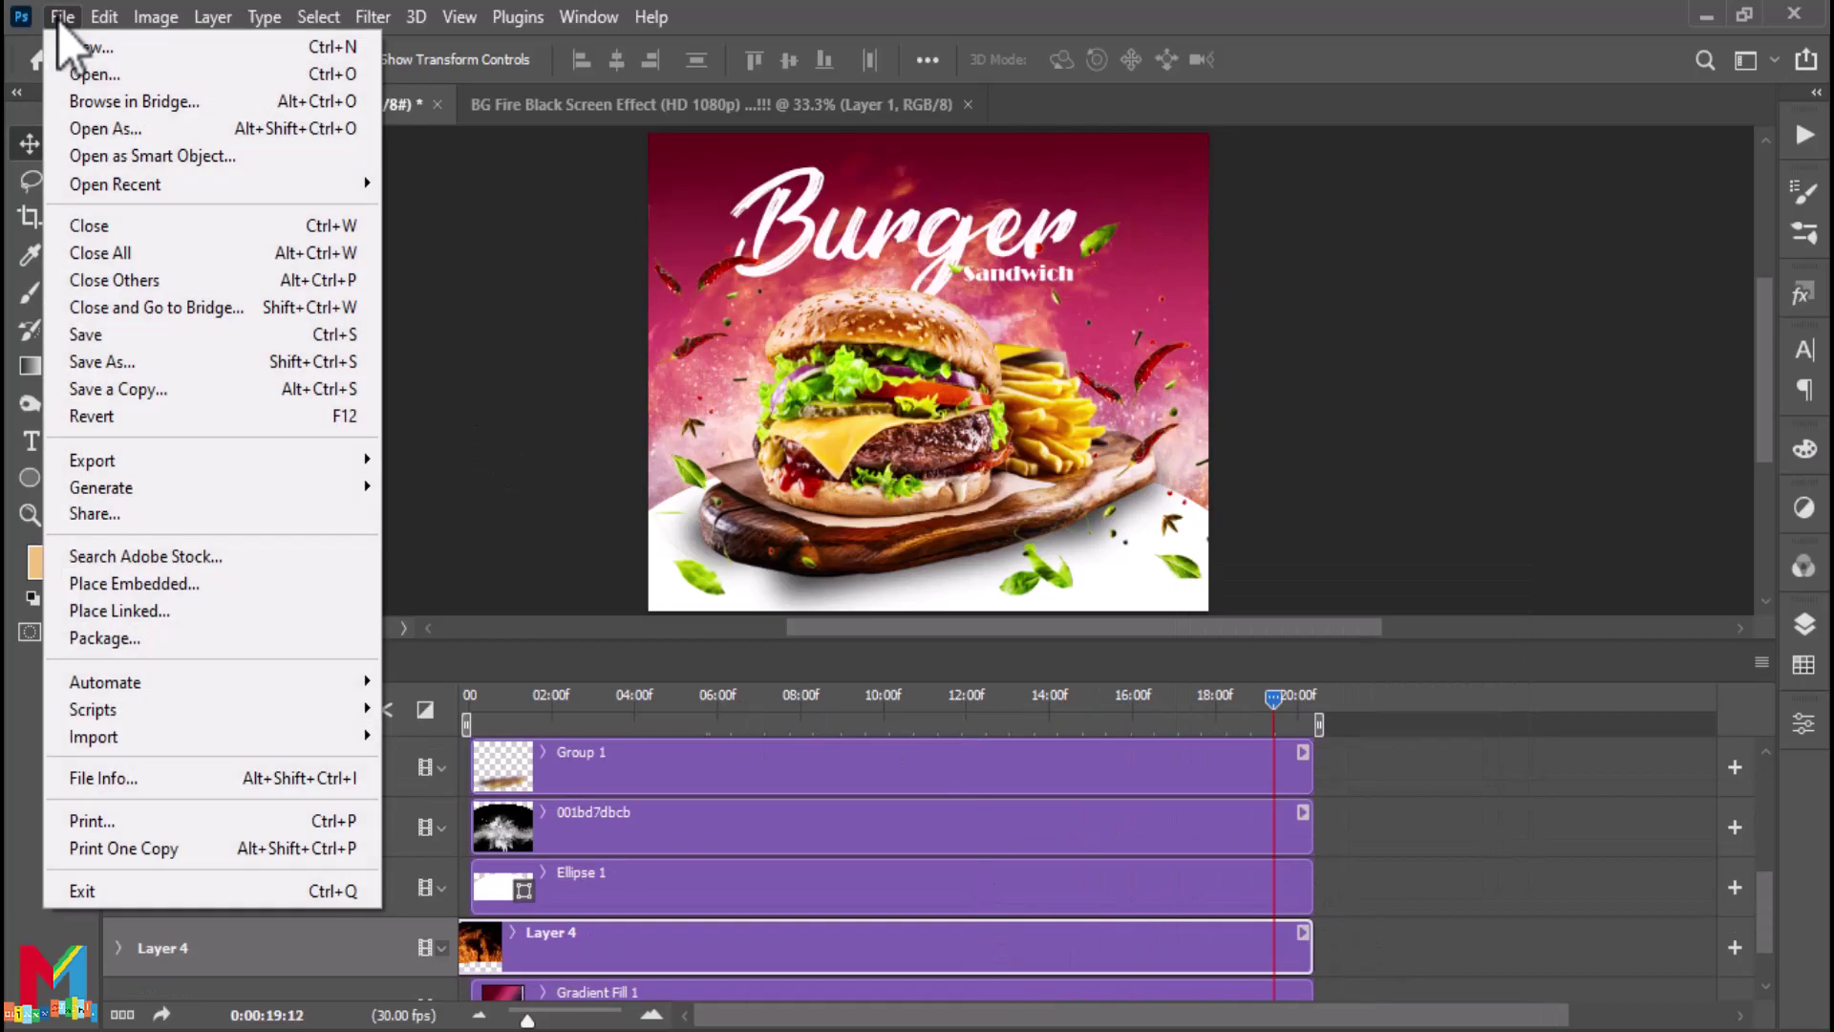
click(183, 84)
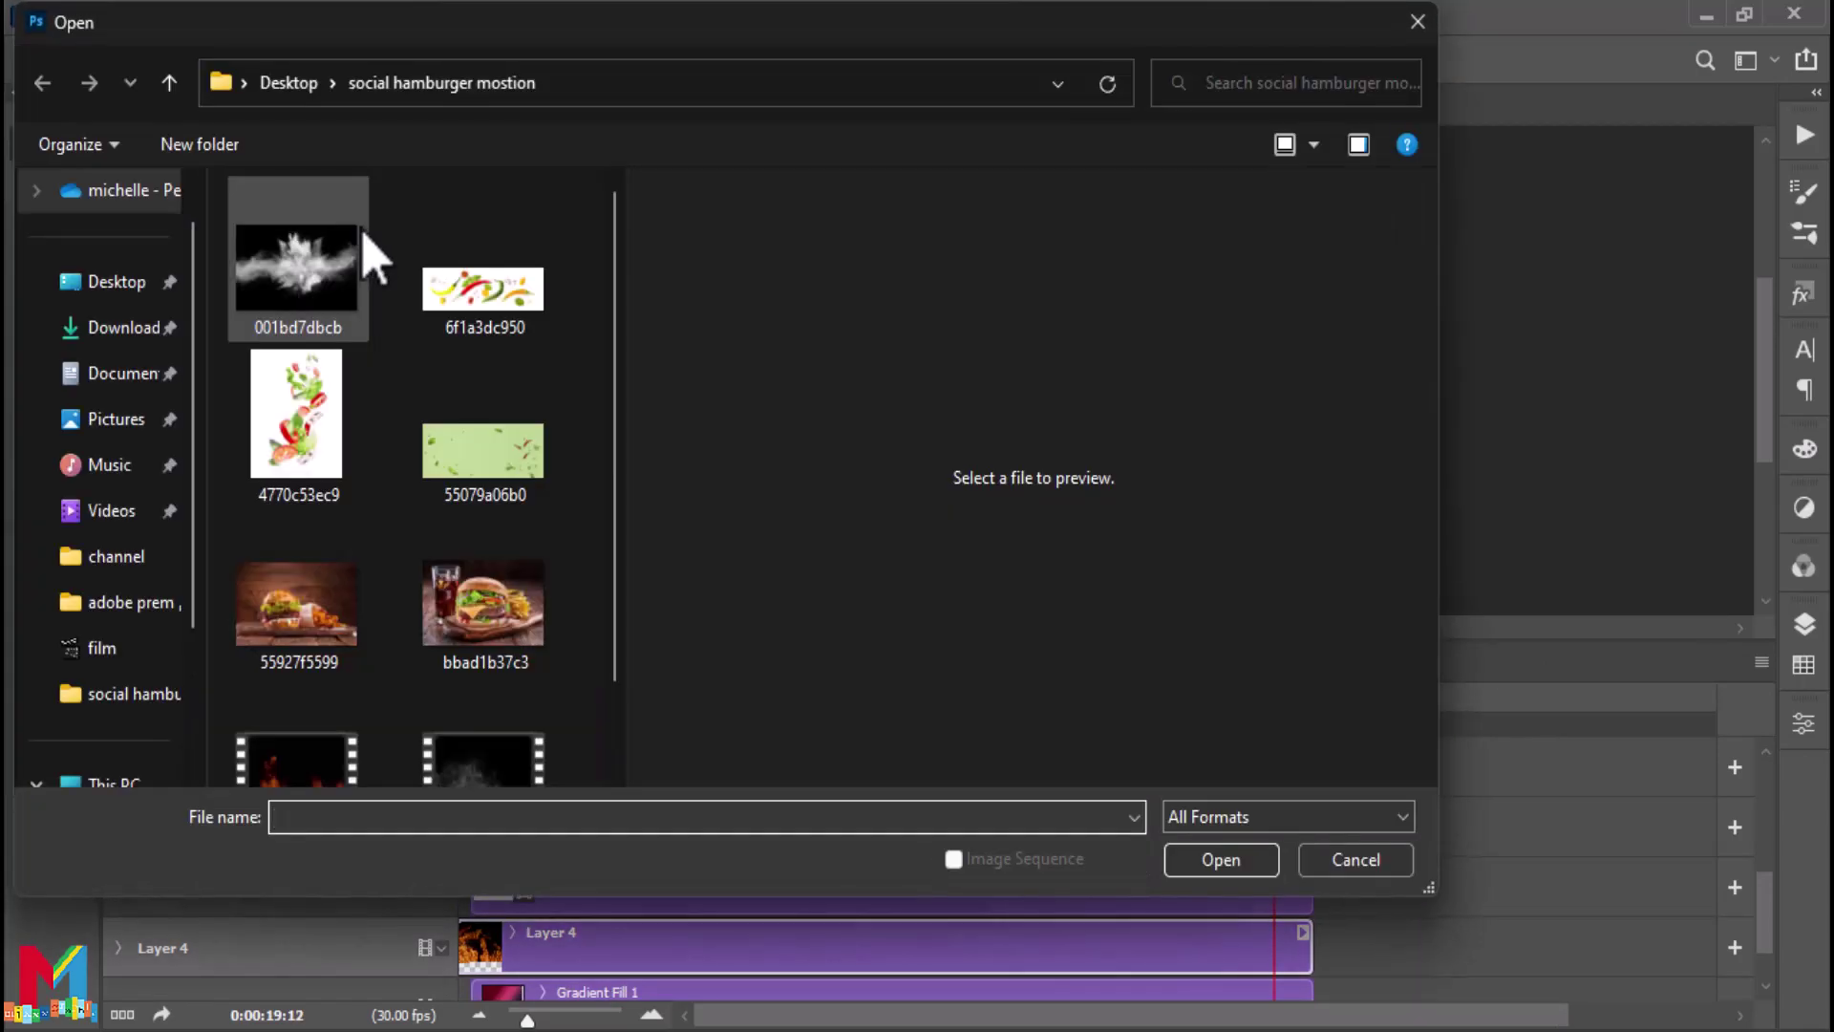
click(520, 690)
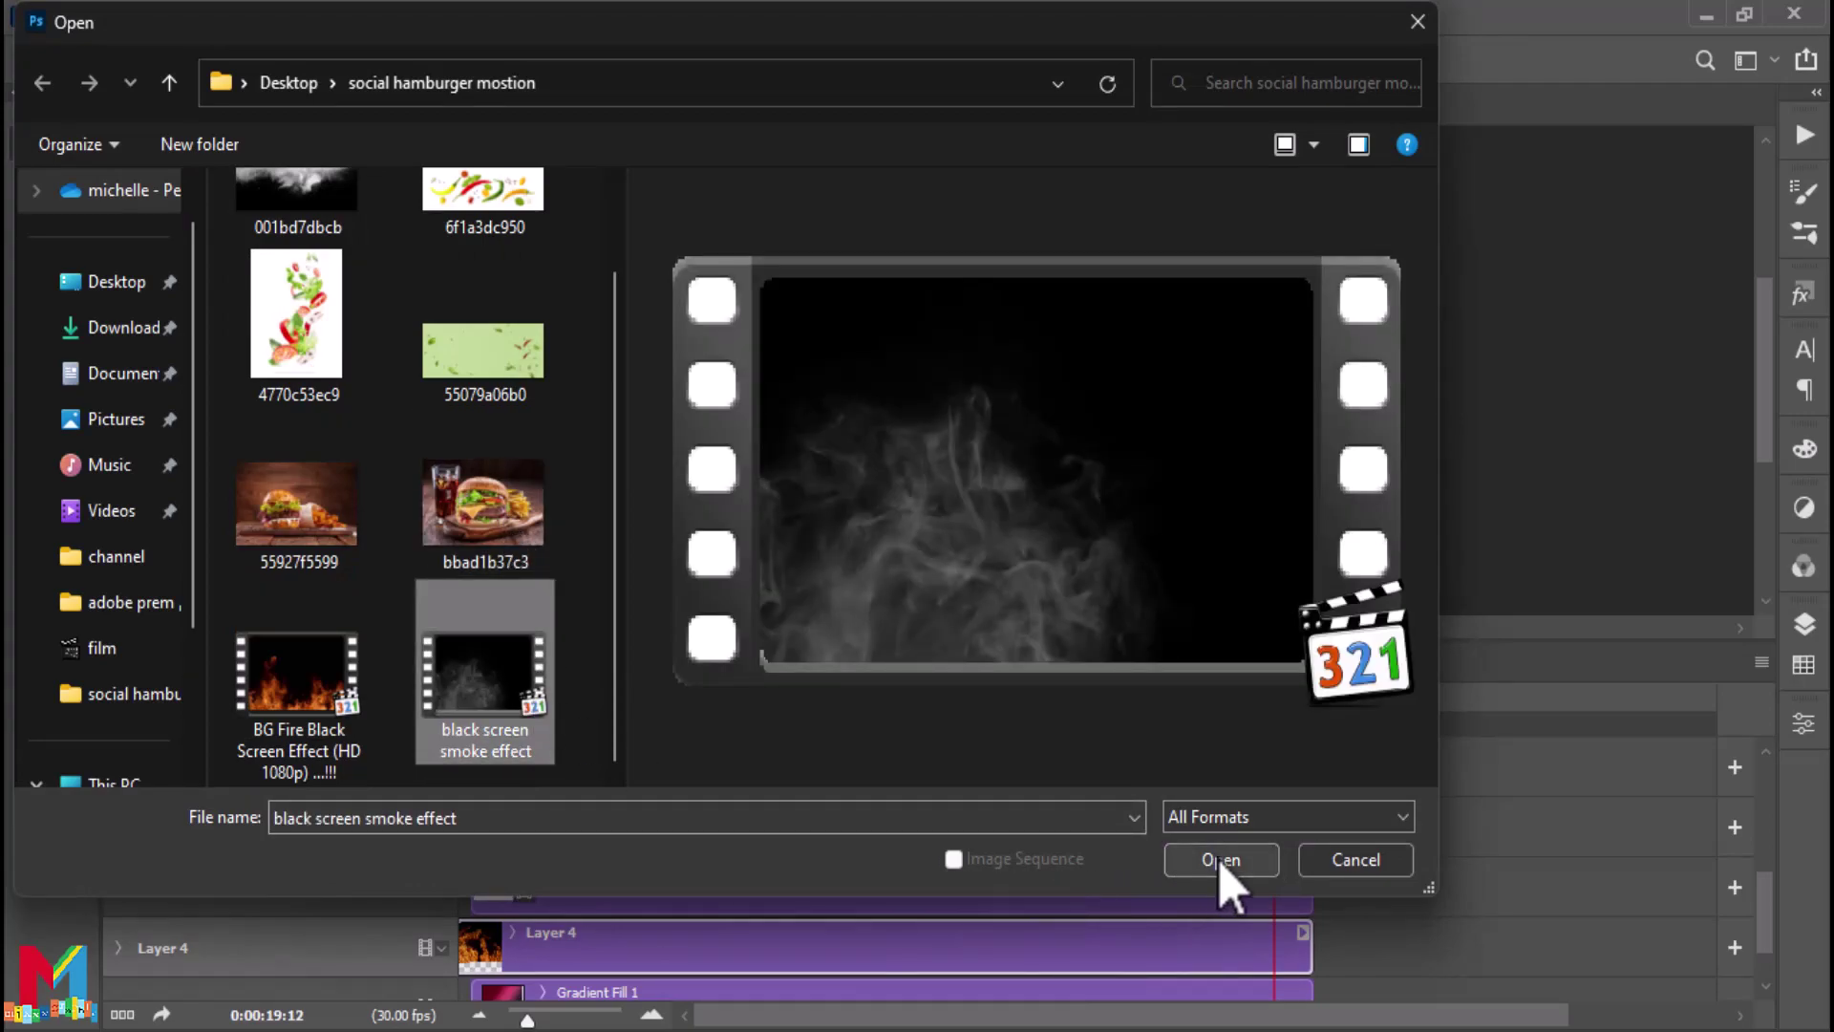
click(1219, 860)
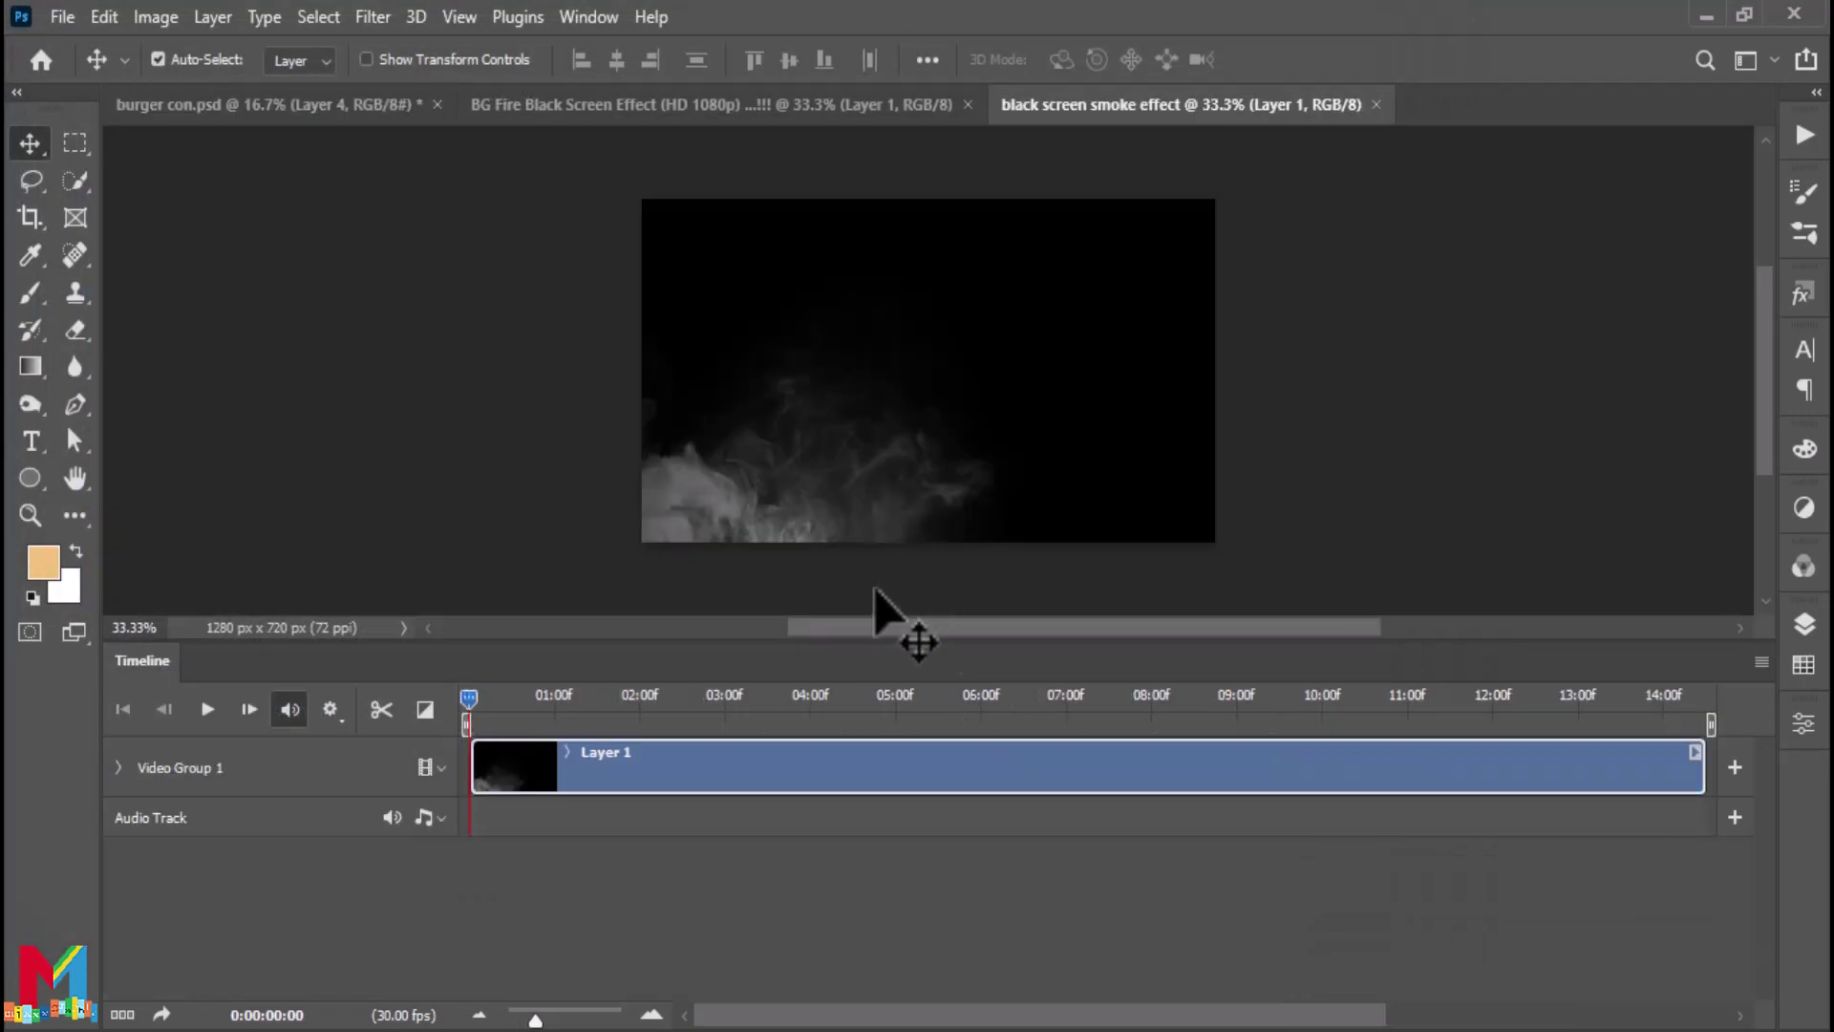
drag(876, 592, 937, 372)
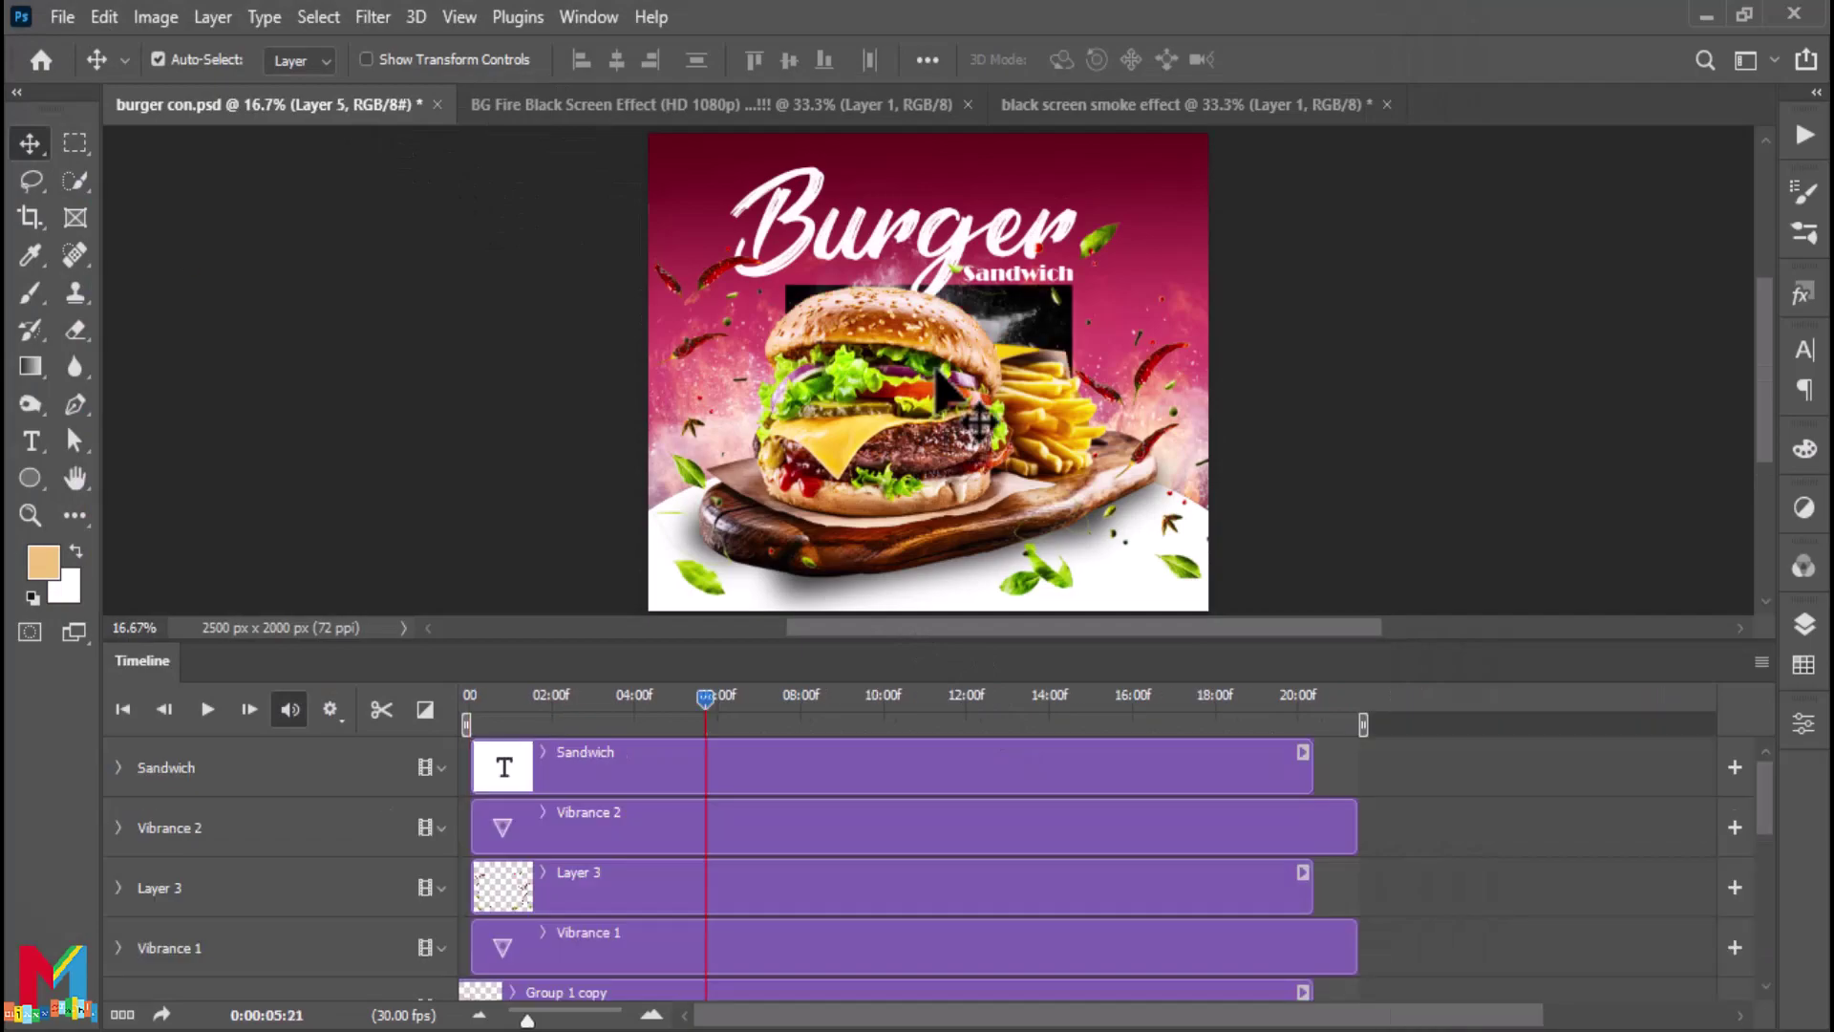
click(922, 406)
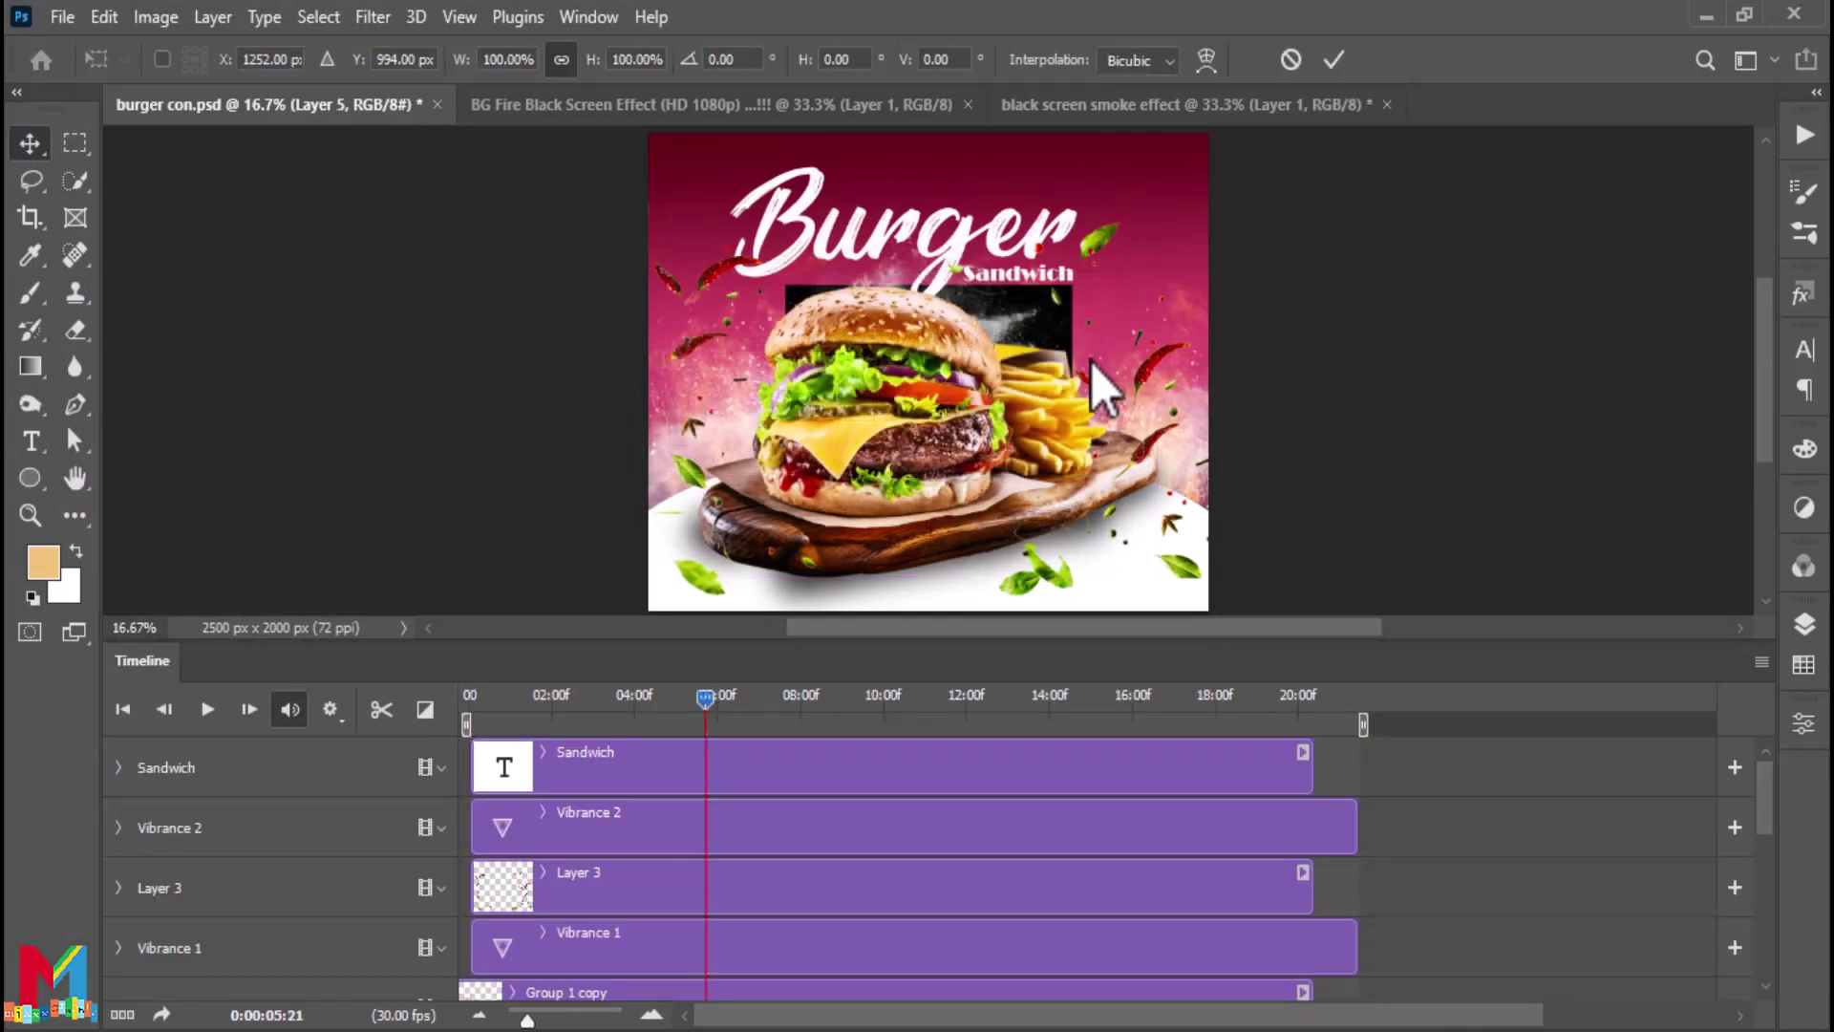
Scale the smoke layer to about 266%, move it up over the poster, and commit
drag(1071, 370, 1232, 370)
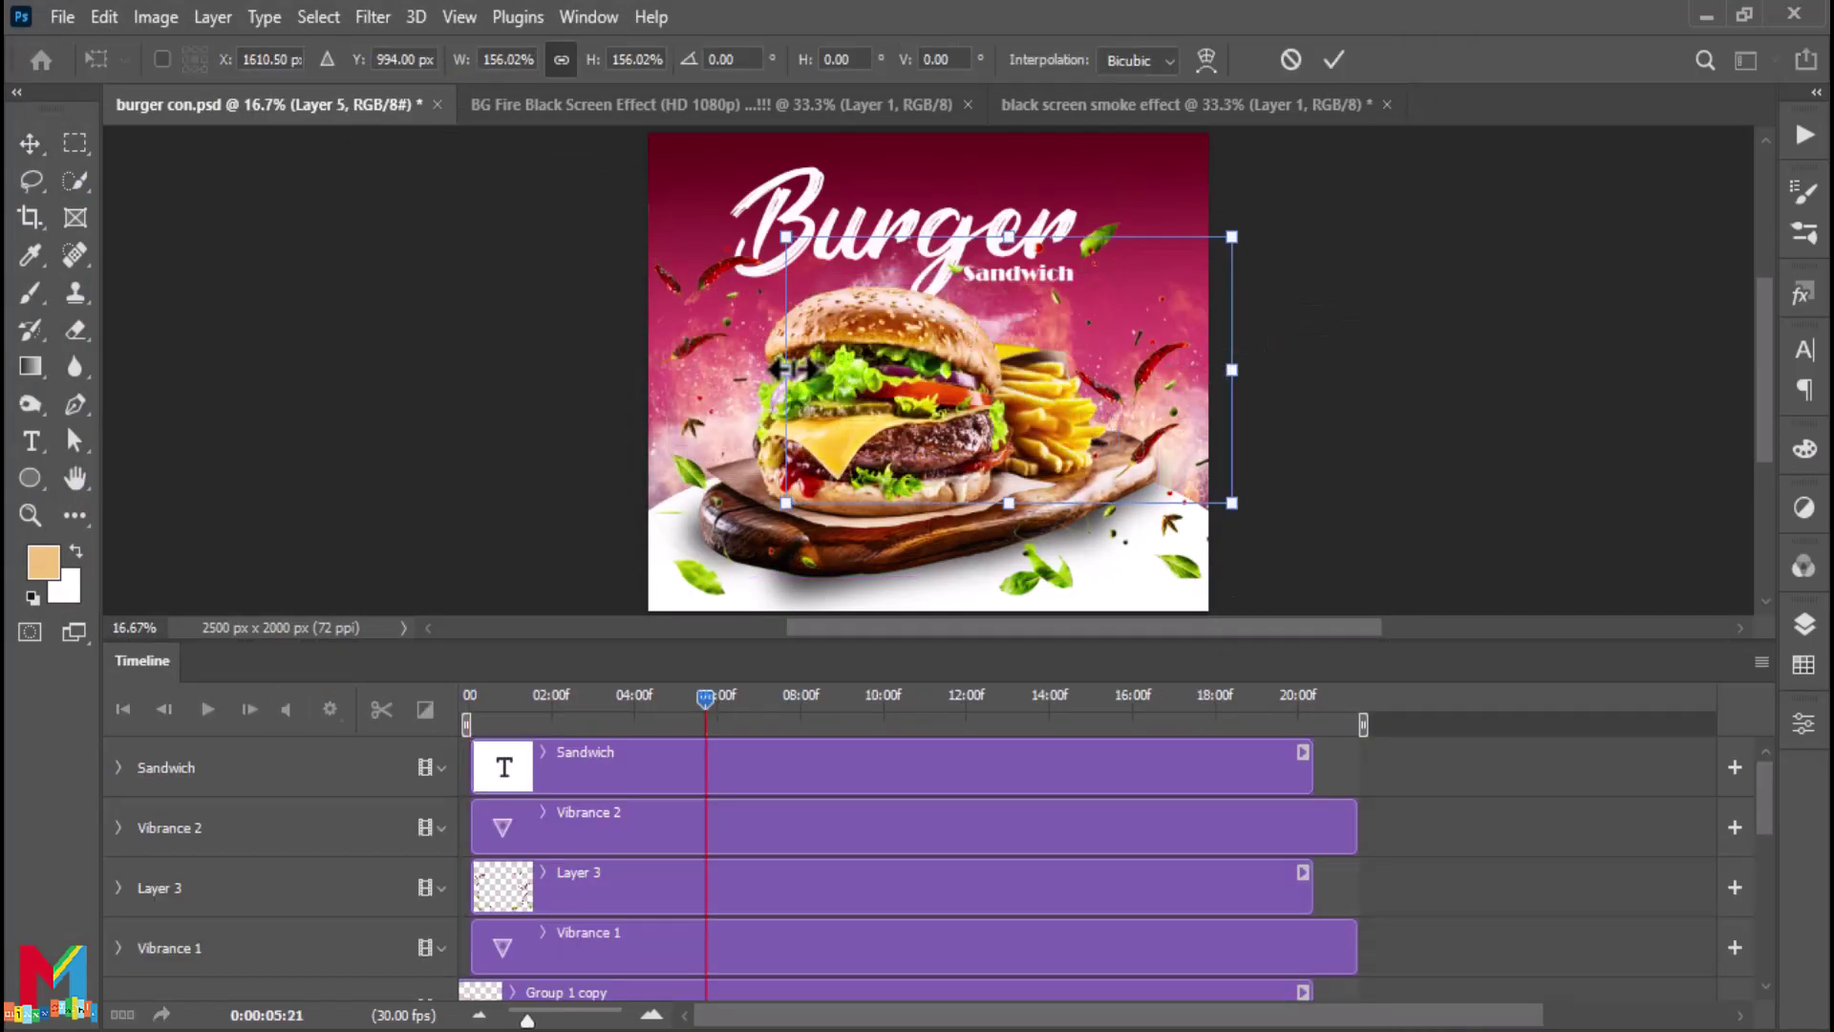
drag(785, 369, 605, 384)
scroll(939, 263, up, 2)
drag(919, 227, 917, 148)
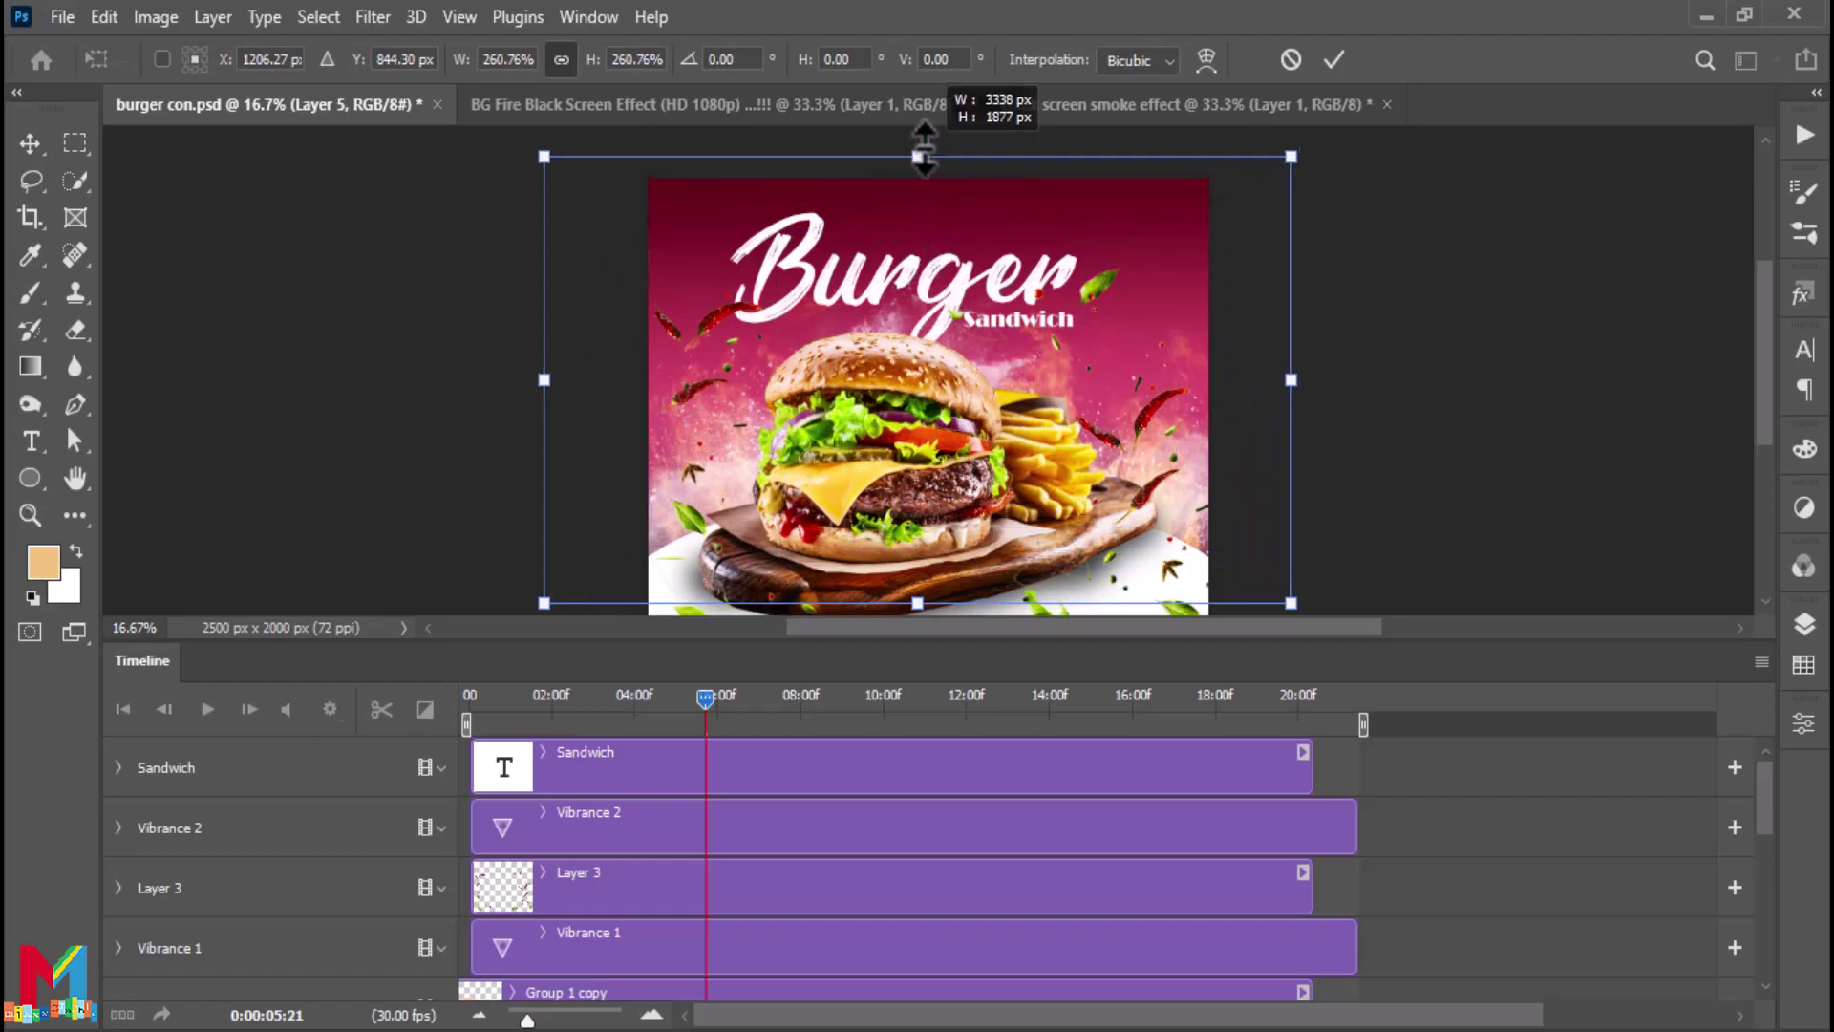
drag(1288, 405, 1163, 285)
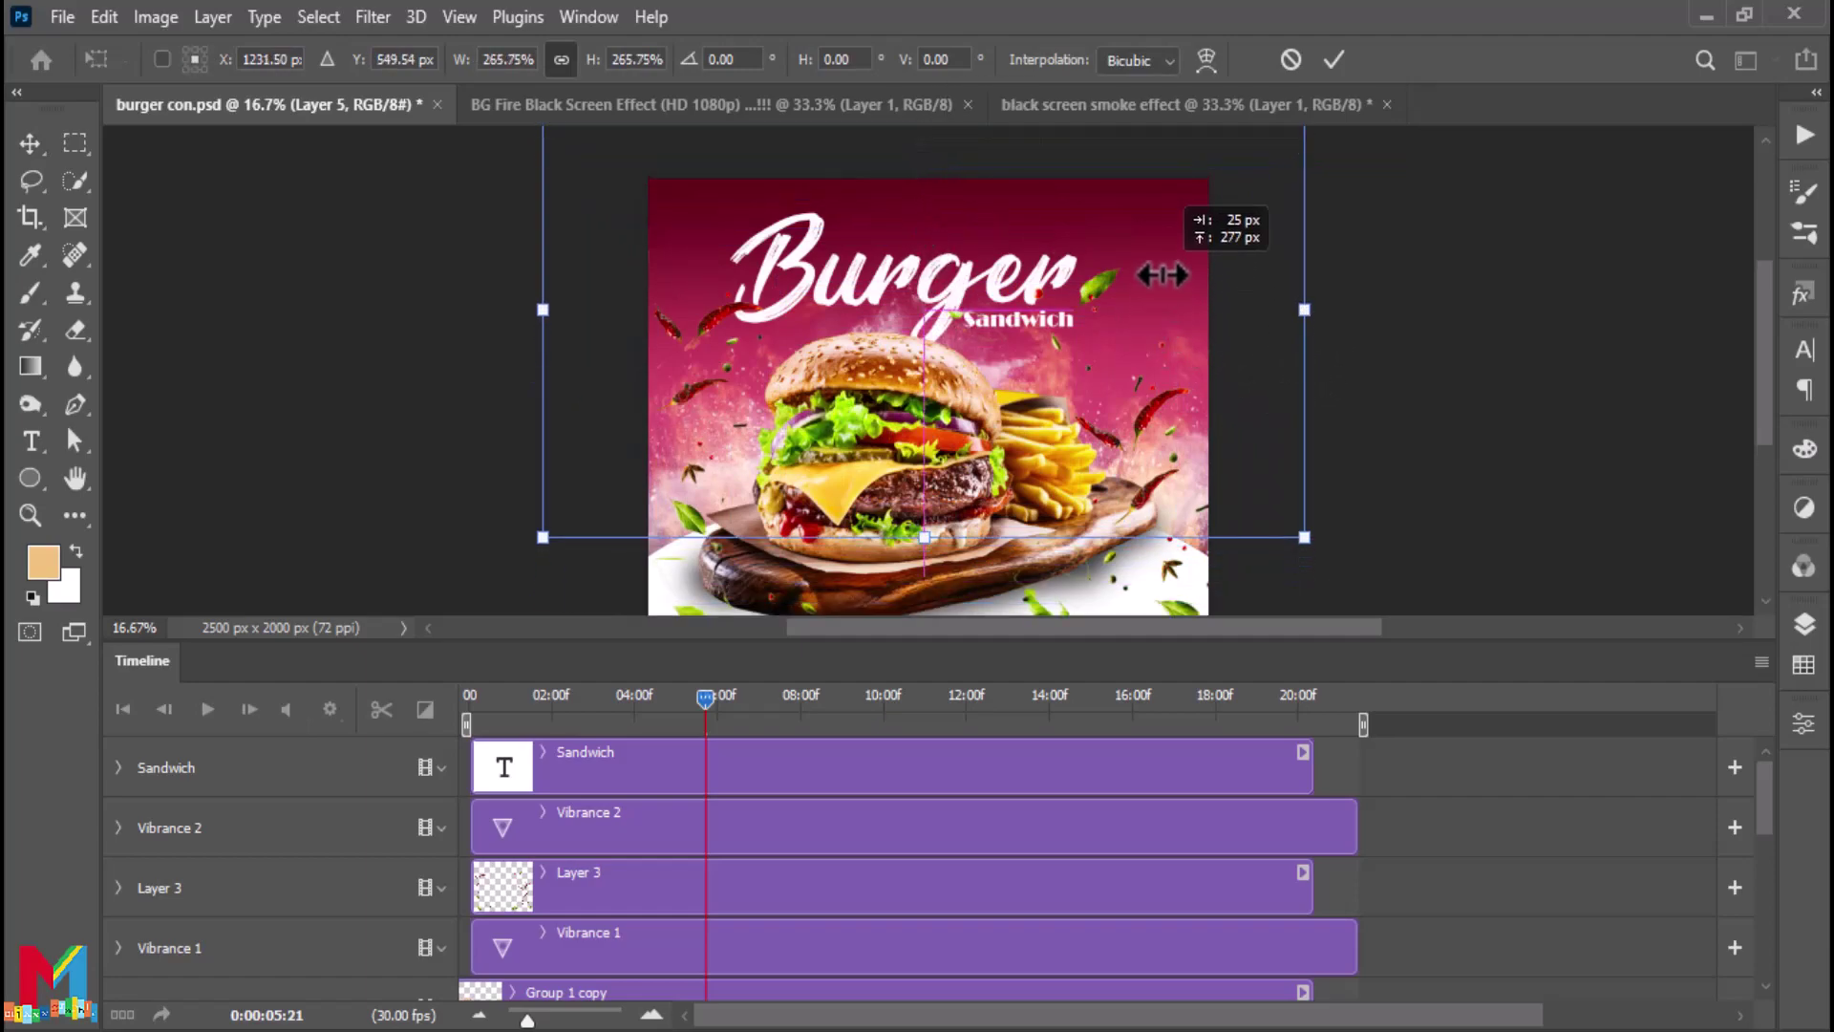
click(1333, 59)
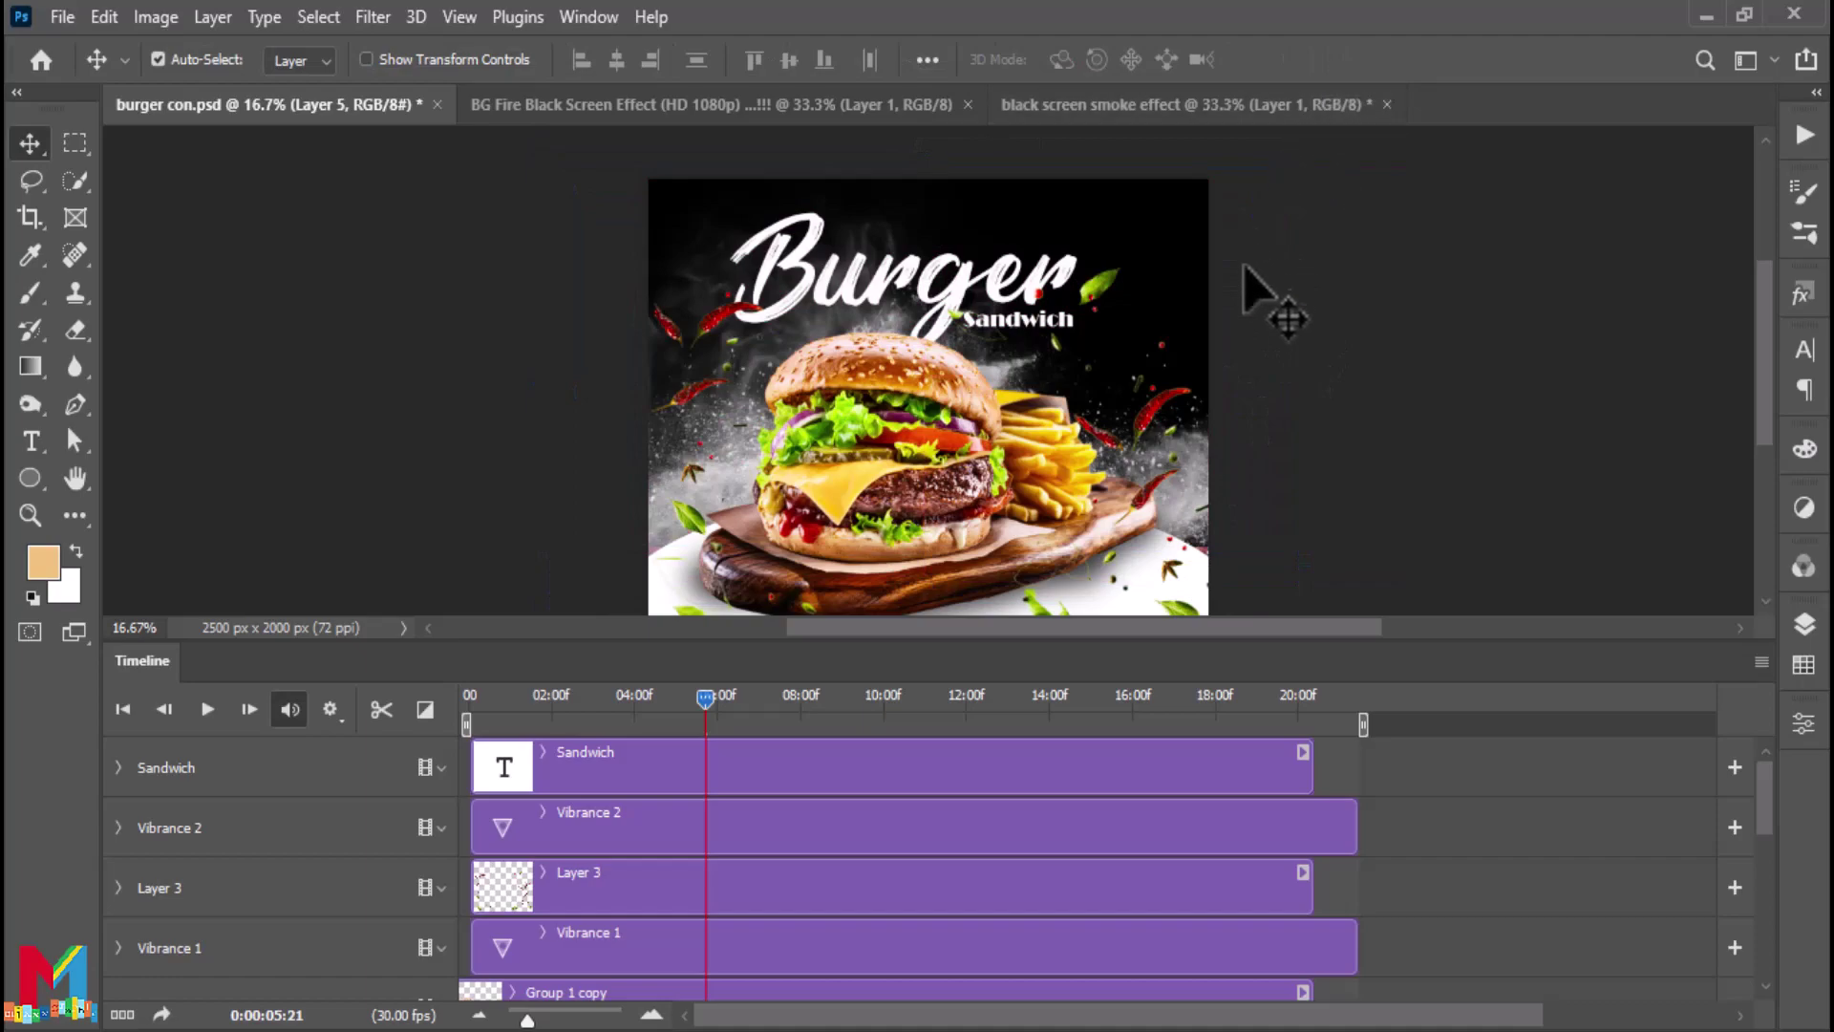
scroll(1259, 401, down, 3)
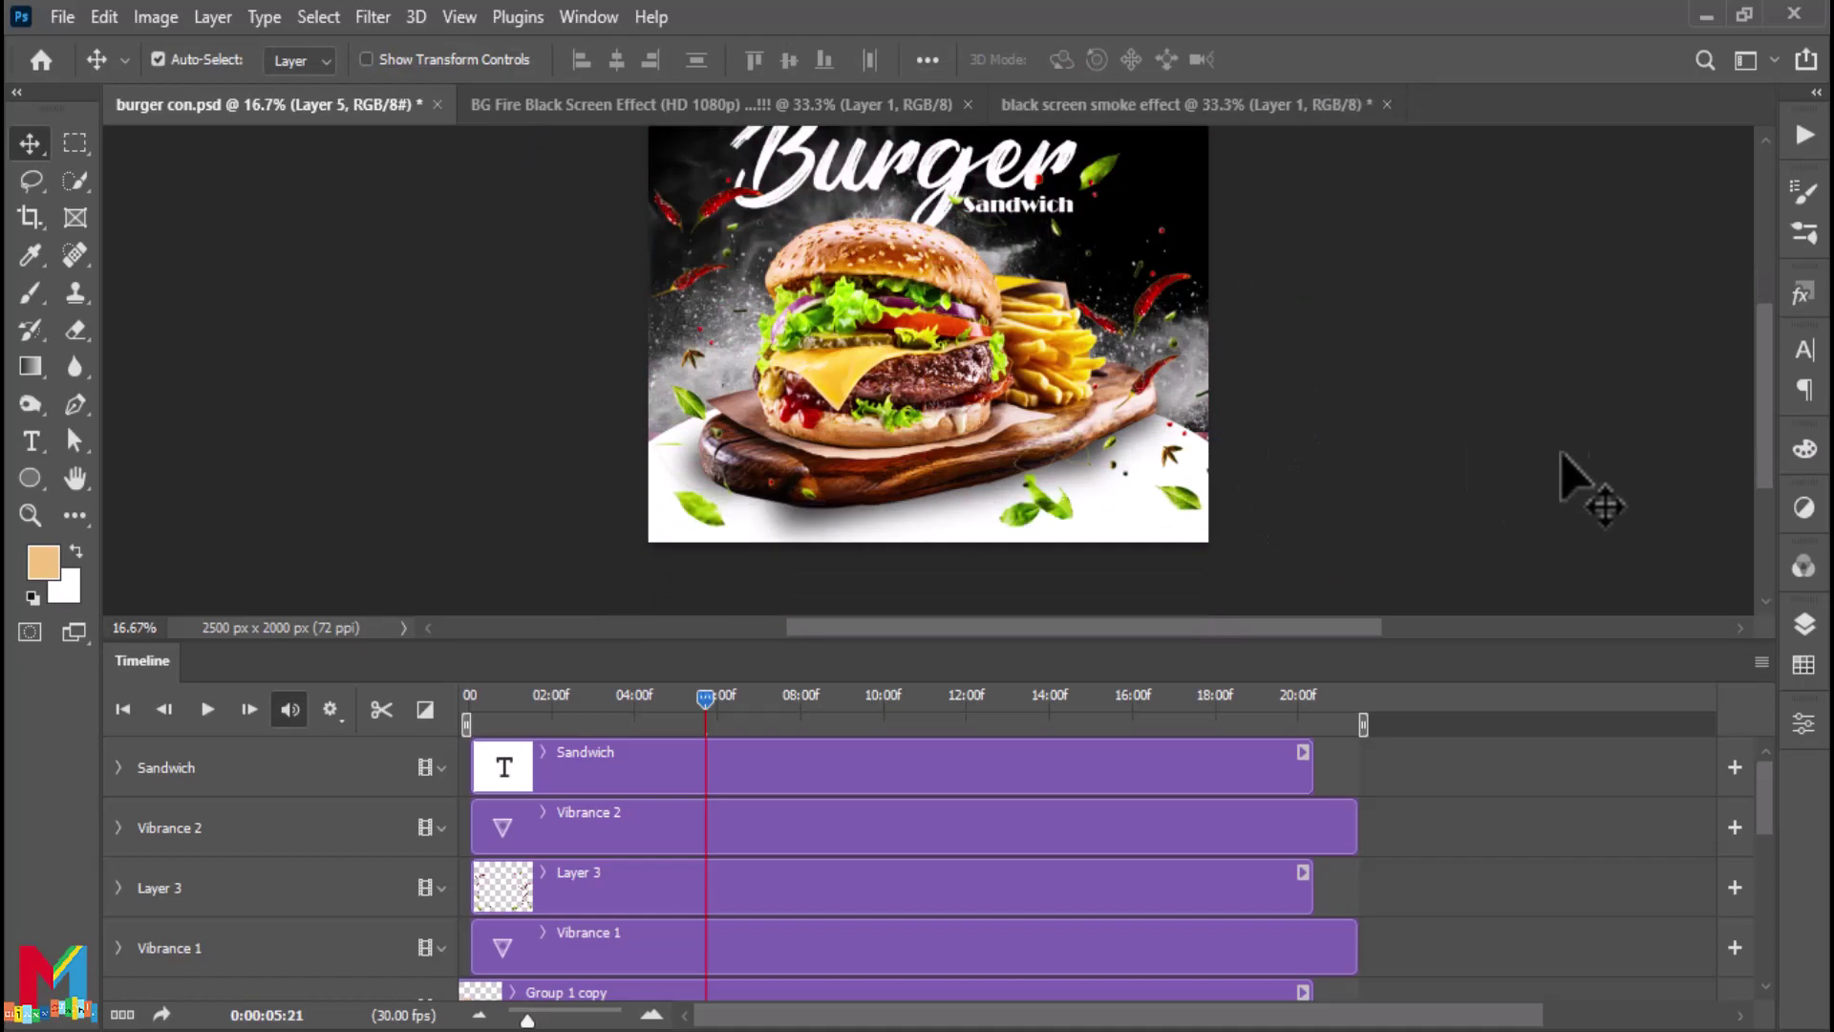
Set the Layer 5 smoke layer's blend mode to Screen
click(1814, 626)
scroll(1659, 573, down, 2)
scroll(1657, 592, down, 2)
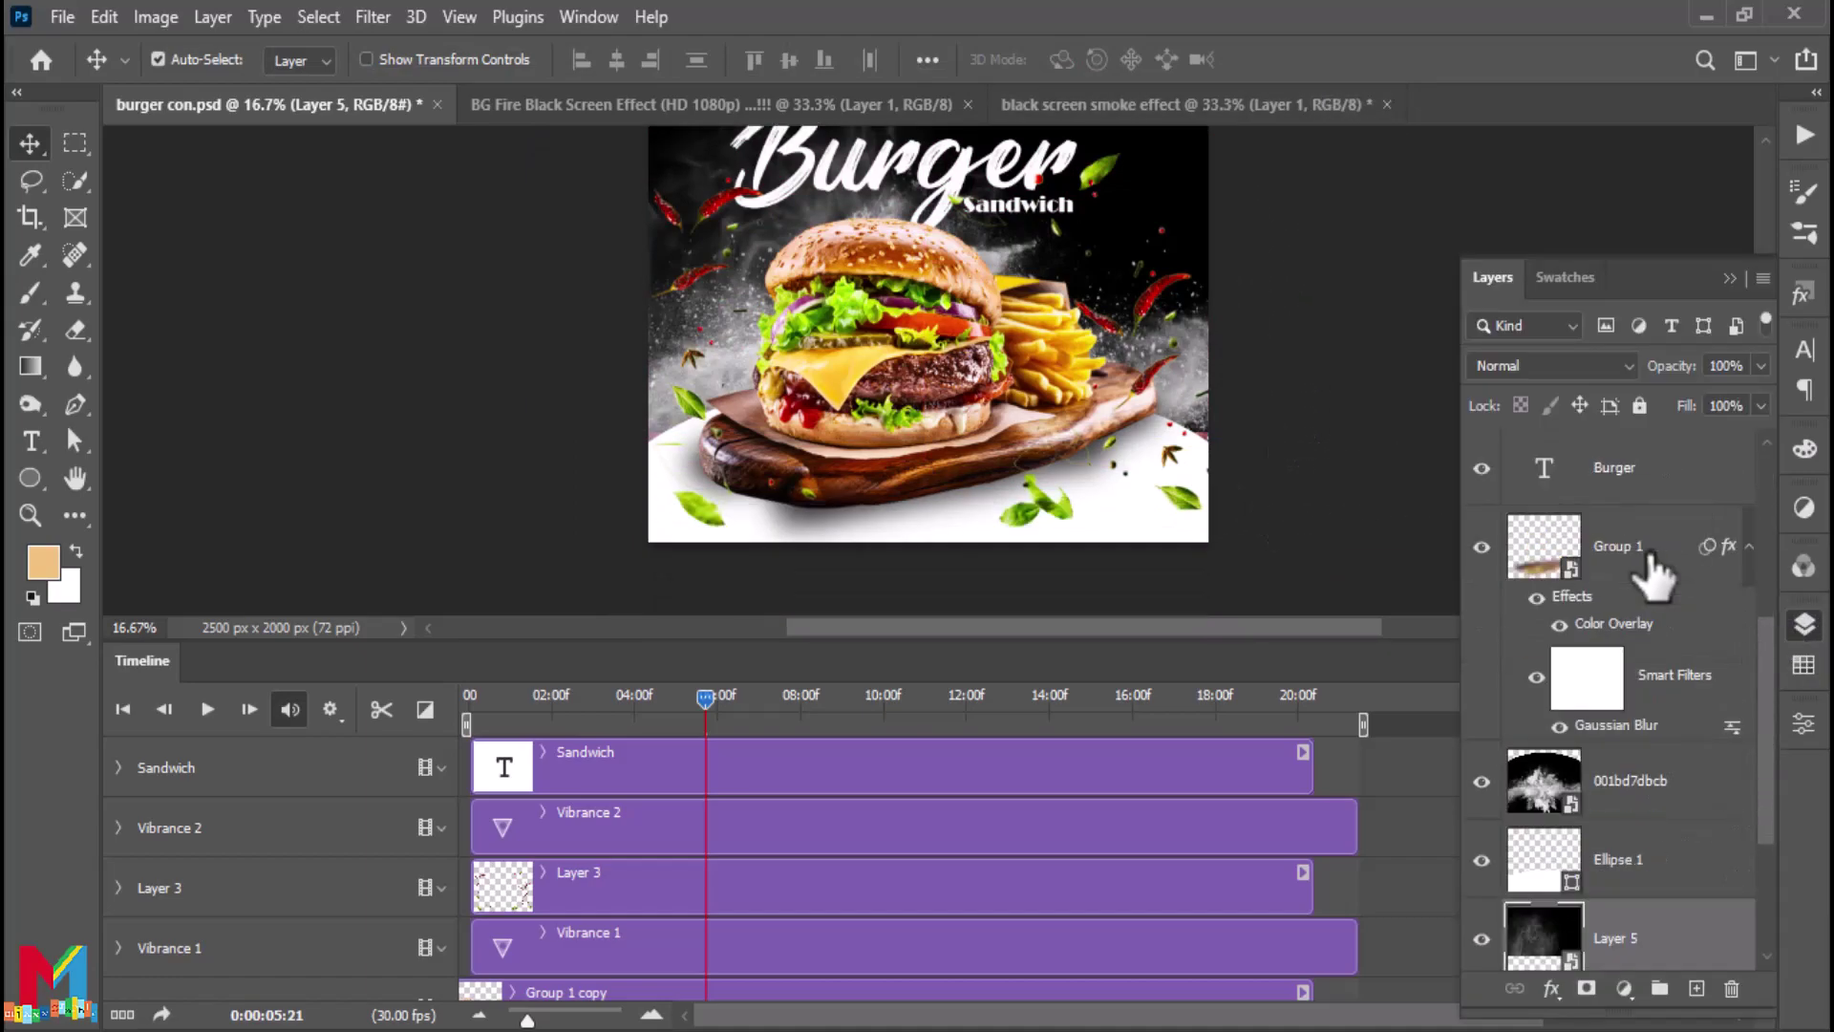
scroll(1652, 668, down, 2)
click(1589, 365)
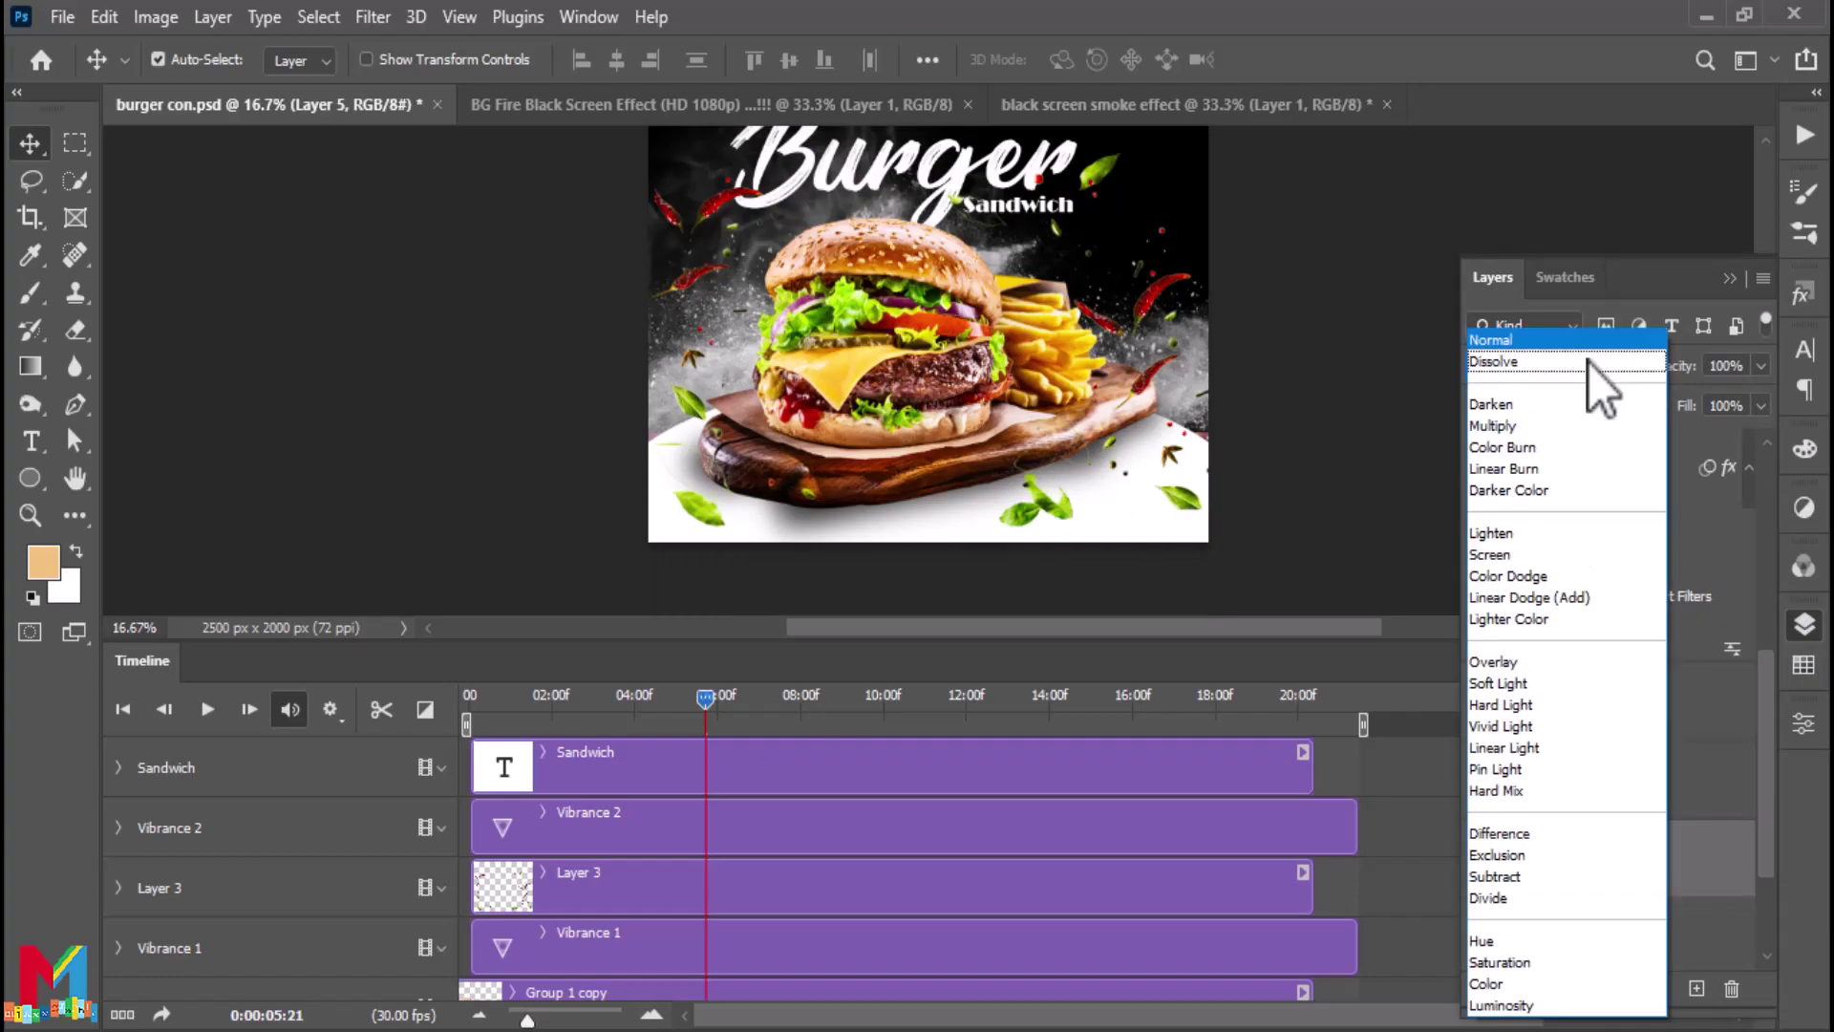
click(1551, 552)
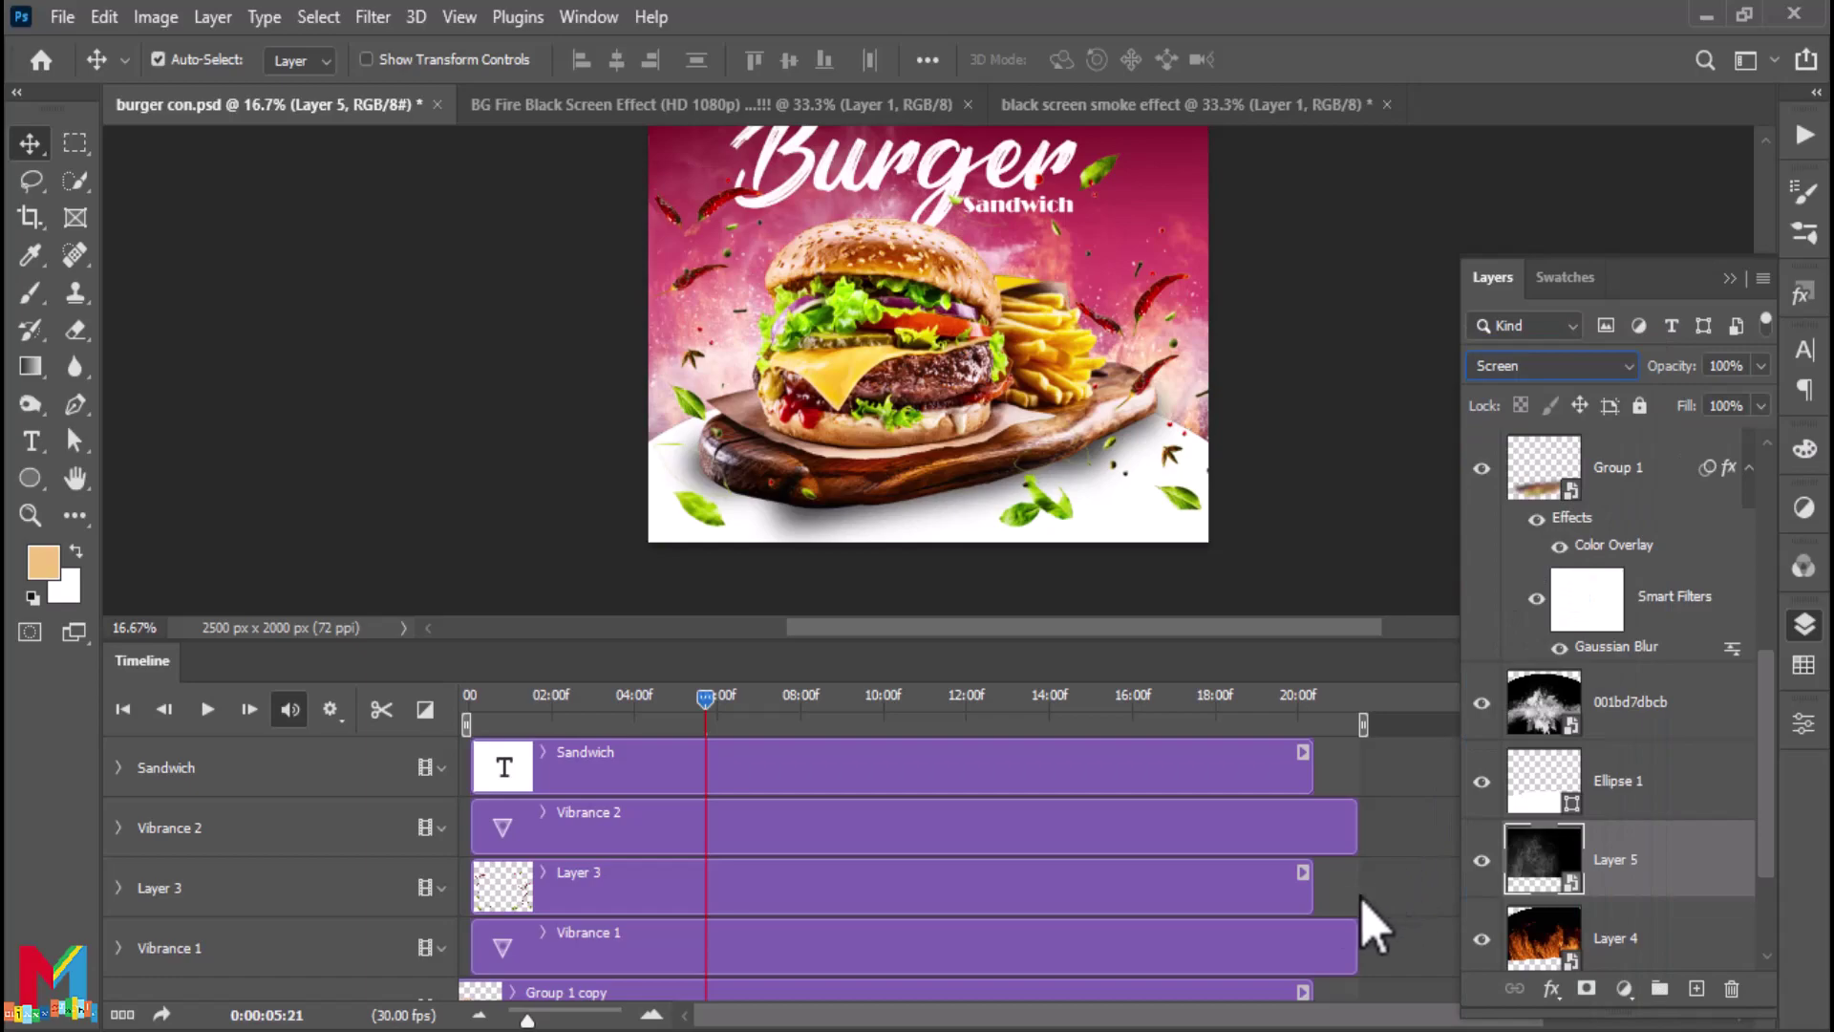
Extend the Layer 3, Sandwich, Group 1 copy, Burger, 001bd7dbcb and Ellipse 1 clips to a matching end
drag(1311, 888, 1355, 889)
drag(1311, 769, 1354, 768)
scroll(1343, 807, down, 2)
mouse_move(1312, 888)
mouse_down()
mouse_move(1356, 893)
mouse_move(1357, 950)
mouse_up()
scroll(1337, 859, down, 2)
drag(1312, 827, 1356, 827)
drag(1311, 888, 1356, 887)
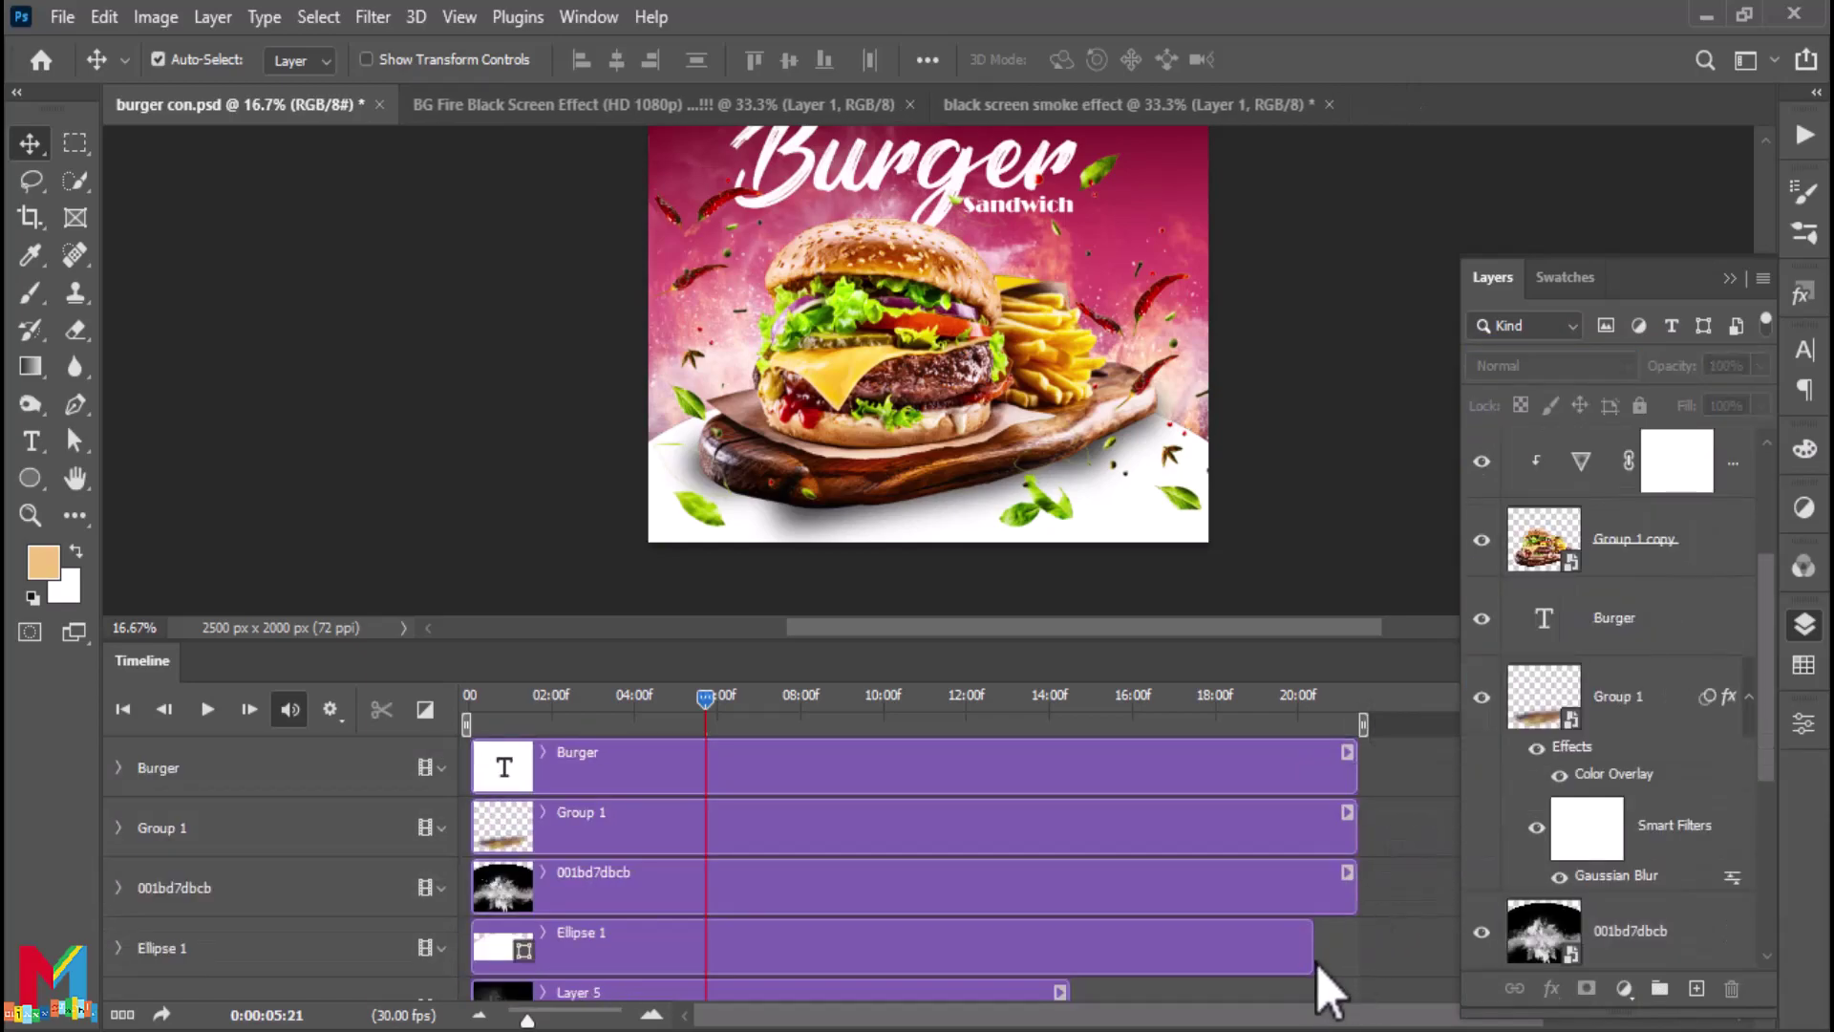
scroll(1322, 964, down, 2)
mouse_move(1312, 947)
mouse_down()
mouse_move(1356, 950)
mouse_move(1307, 916)
mouse_up()
Select the Layer 5 and Layer 4 clips and preview the animation
click(1323, 893)
click(1323, 956)
scroll(1357, 846, up, 5)
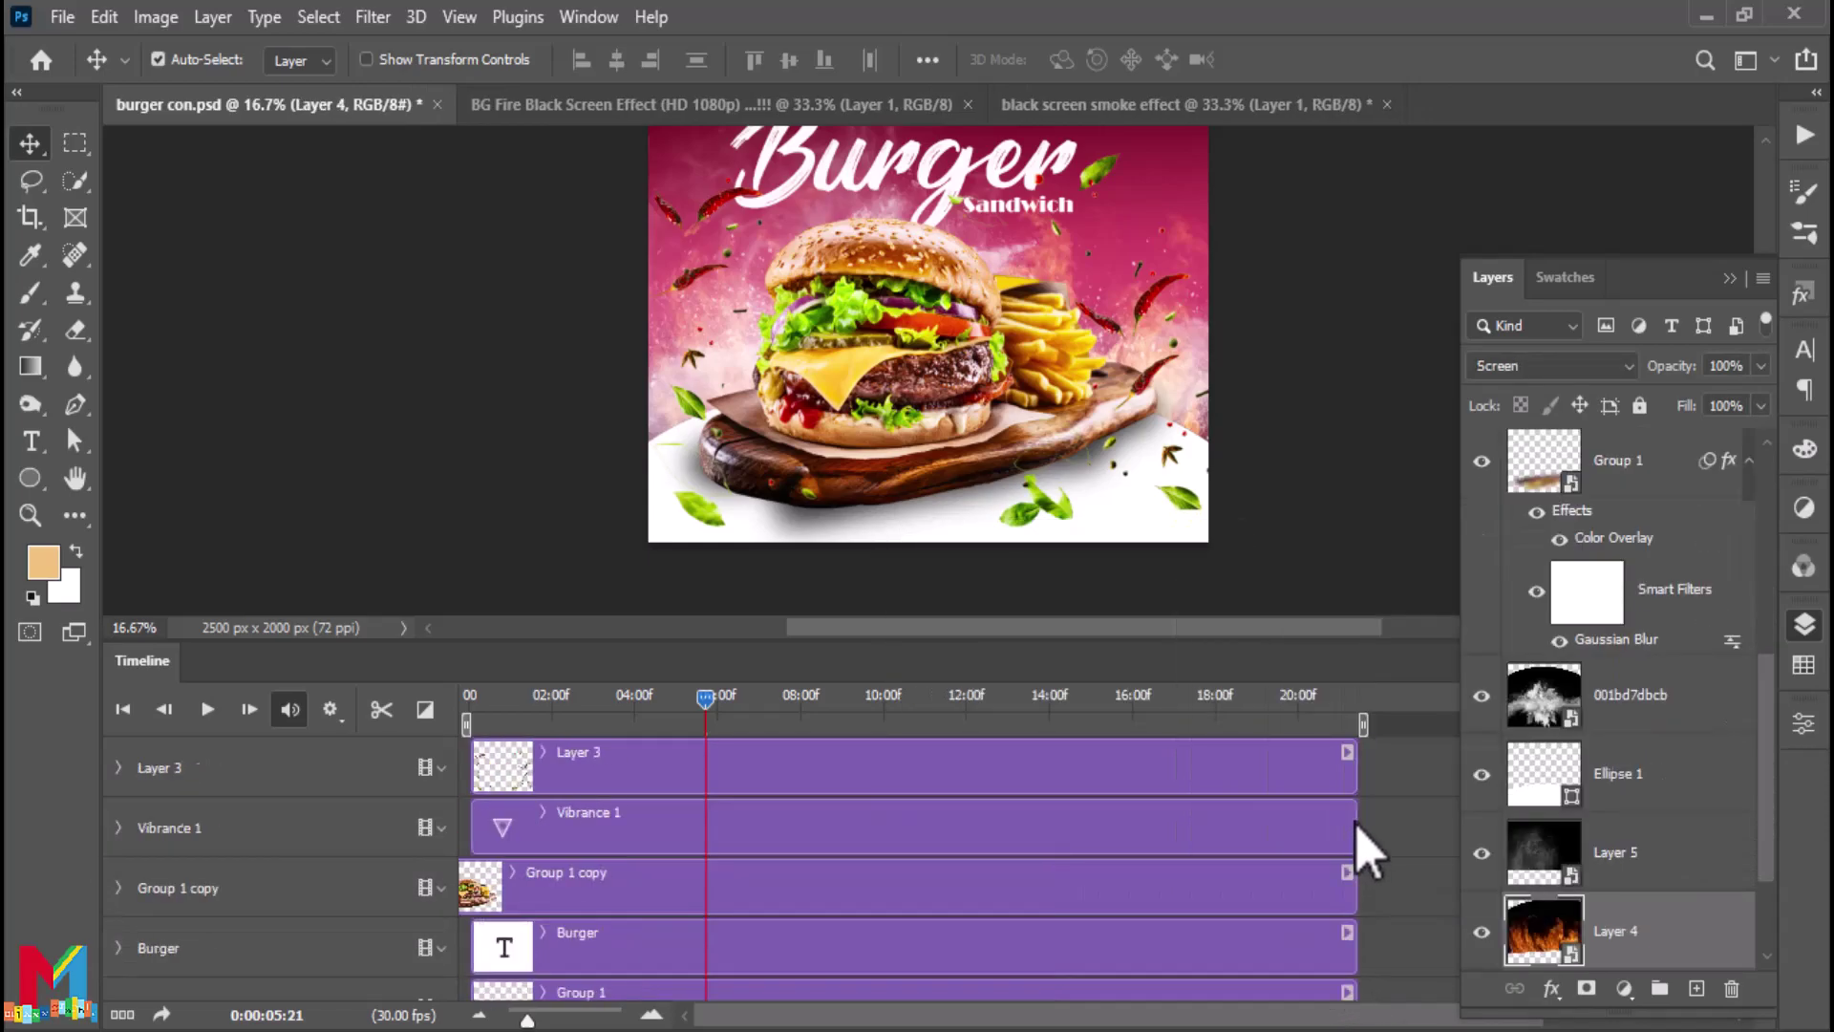
scroll(1357, 848, up, 2)
key(space)
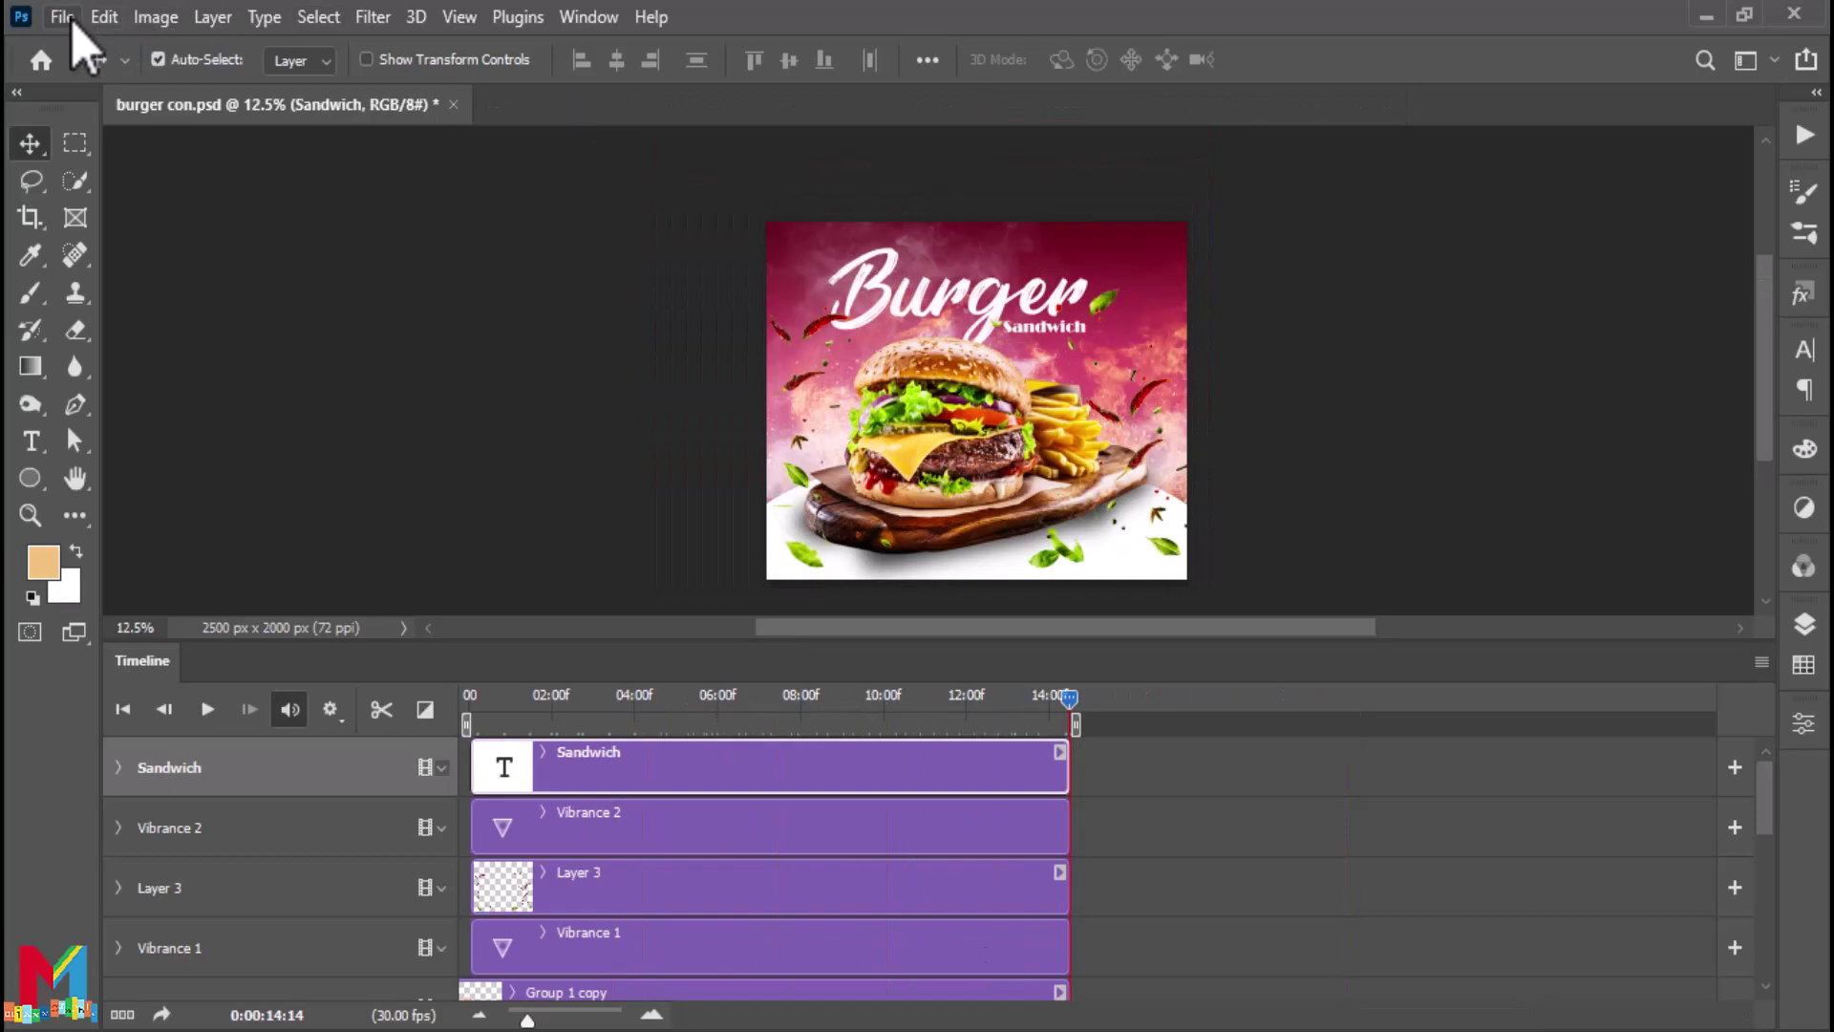
Render the animation to burger con.mp4 as H.264 High Quality, 2500 × 2000 at 30 fps
click(63, 17)
mouse_move(172, 460)
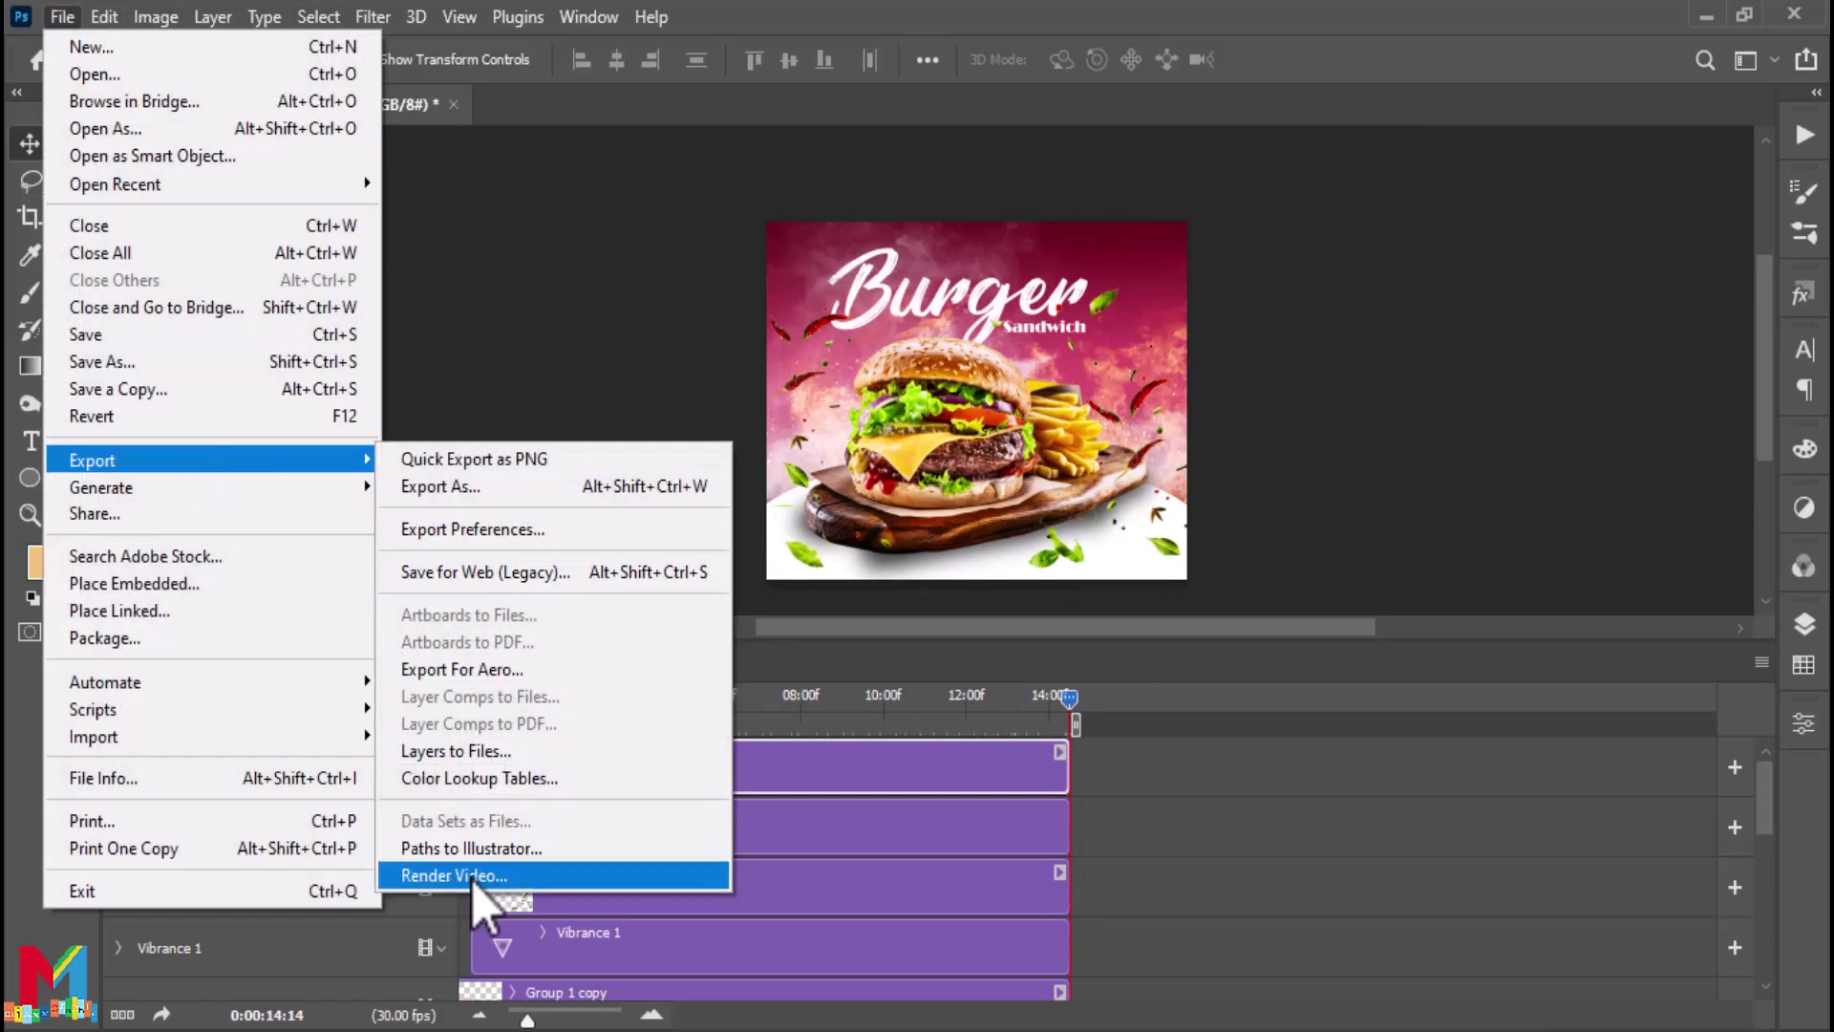
click(529, 899)
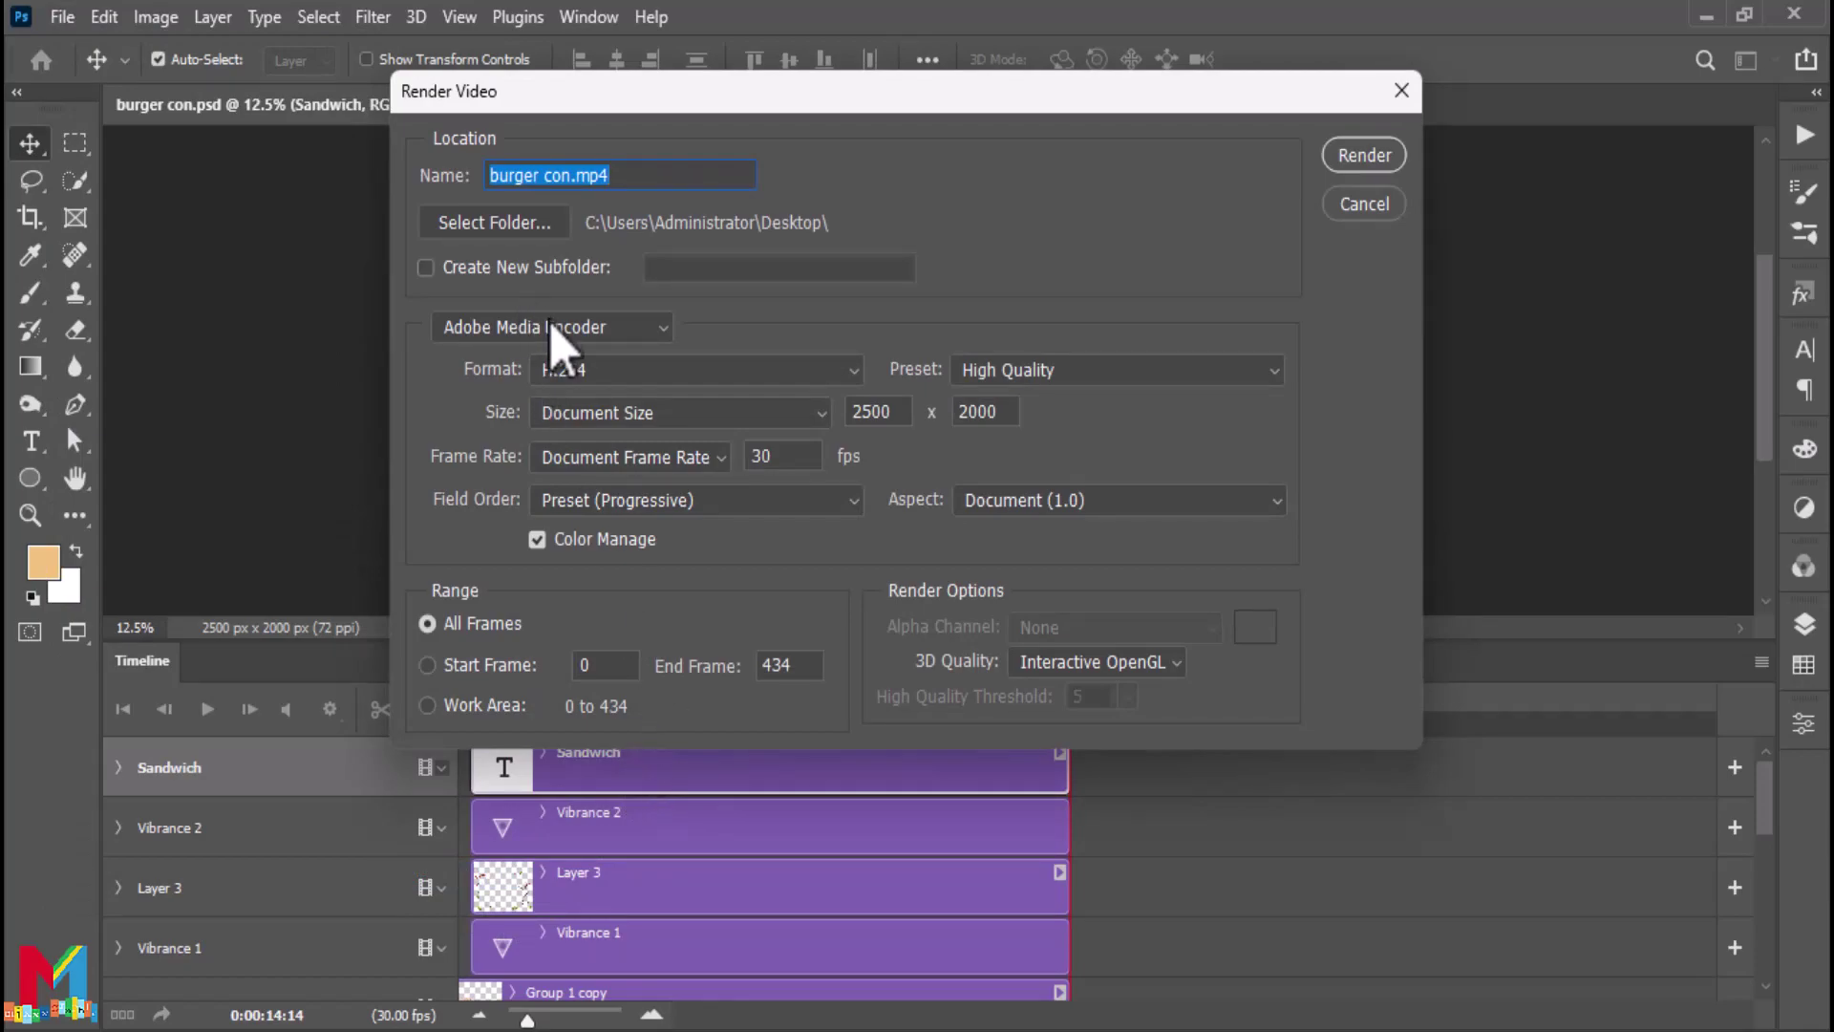
click(1365, 157)
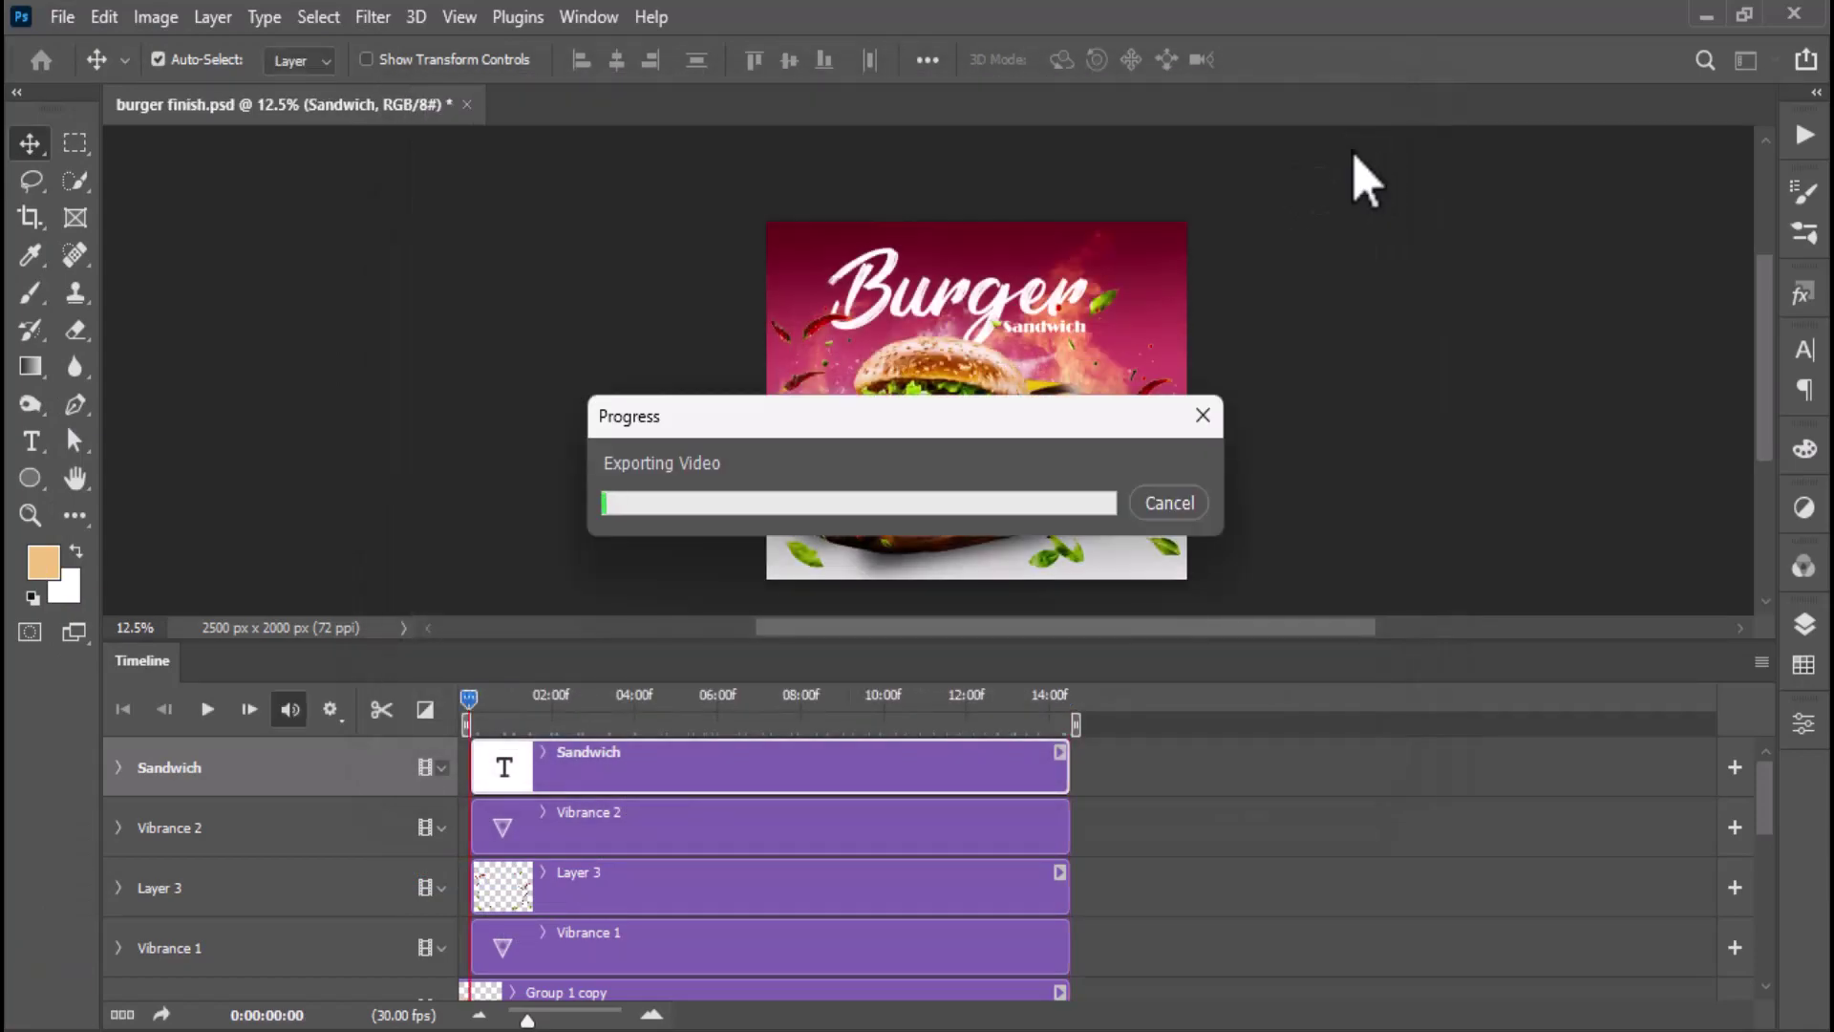